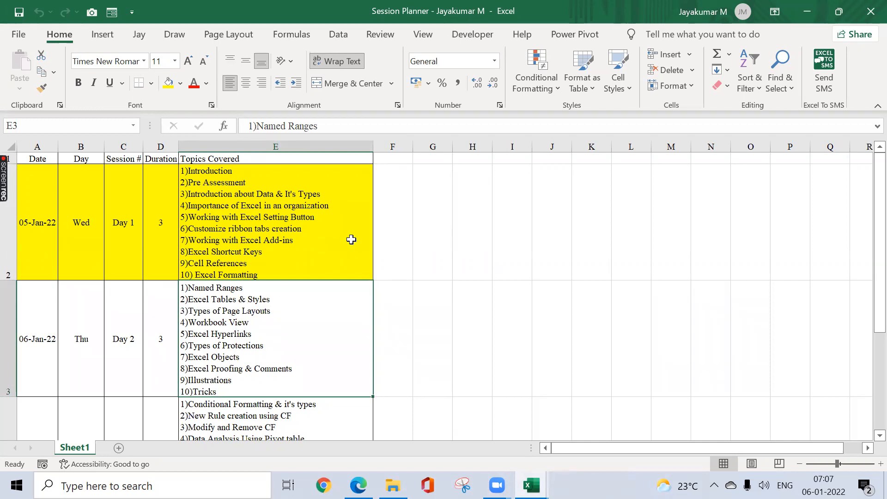
Step: Review the Day 1 and Day 2 topics in the session planner, and switch to the Day 2 - NSEIT workbook
left_click(351, 240)
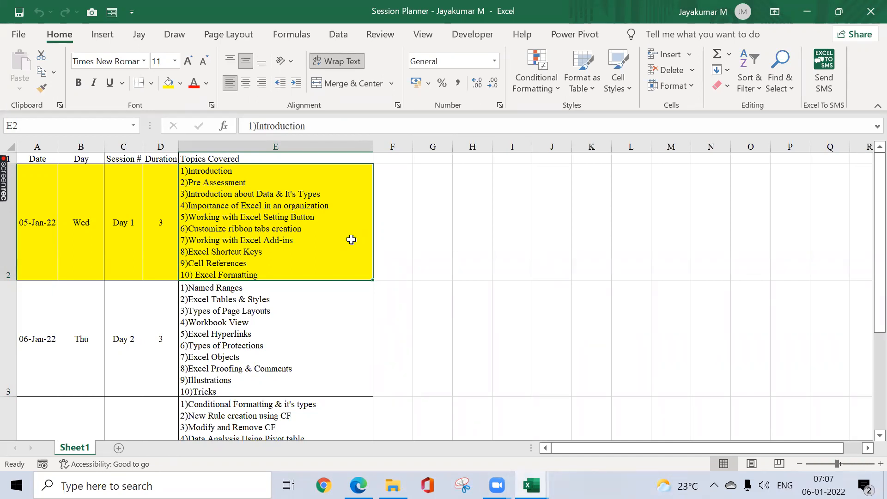
left_click(300, 334)
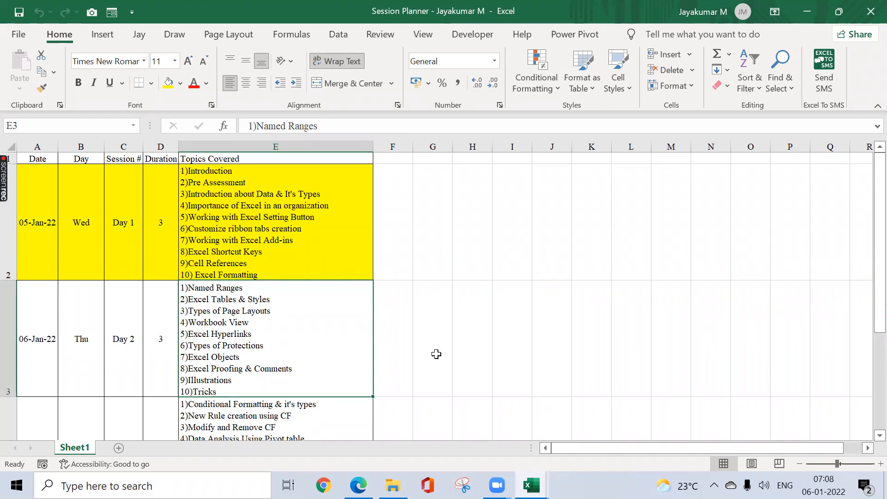
mouse_move(531, 485)
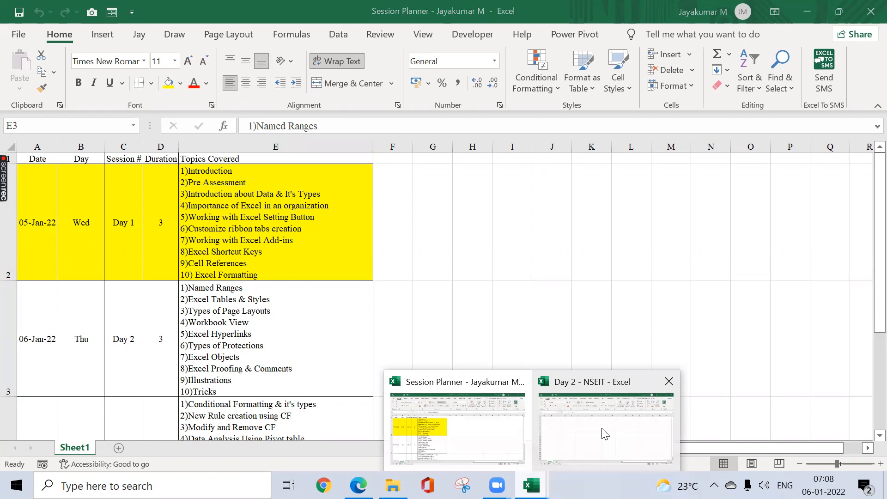
left_click(600, 430)
left_click(204, 283)
key("ctrl+Home")
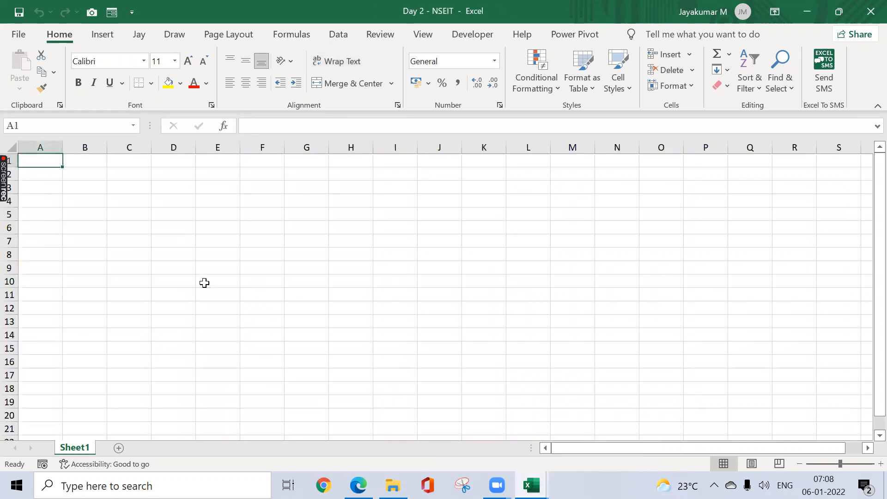
Step: Open the Sample Data Set - NSEIT workbook from the NSEIT folder and show its Sheet2
left_click(393, 485)
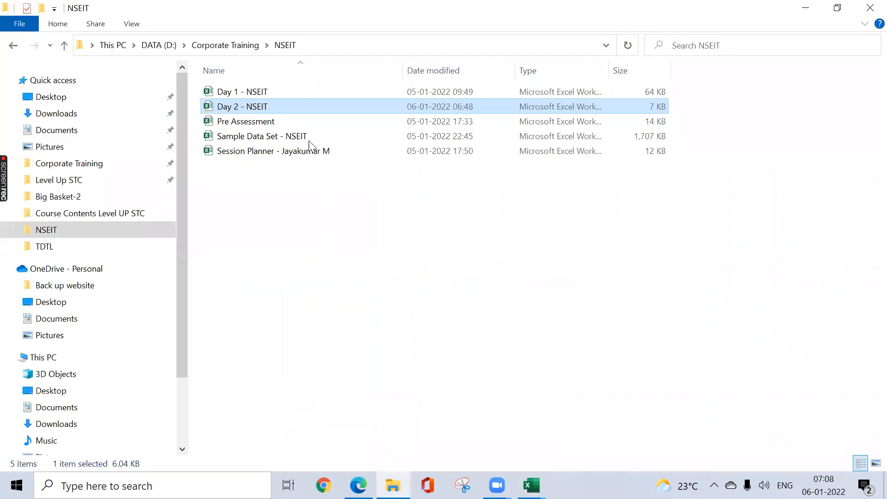
double_click(305, 136)
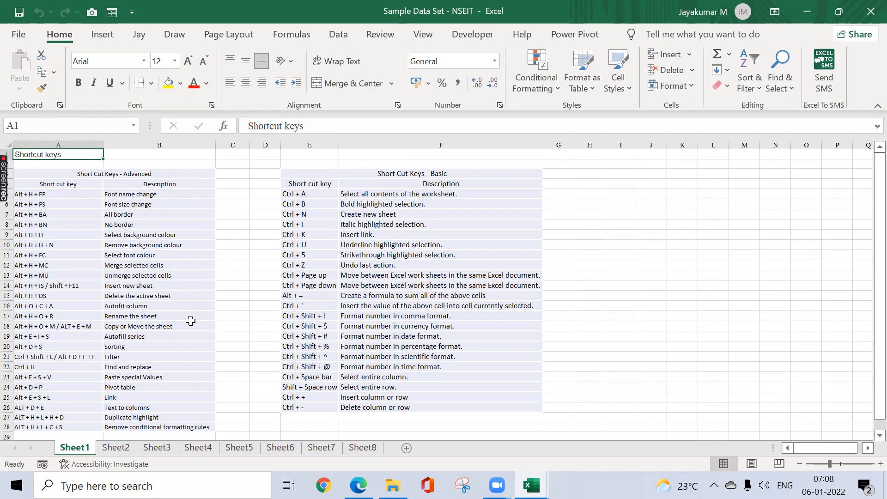
key("ctrl+Page_Down")
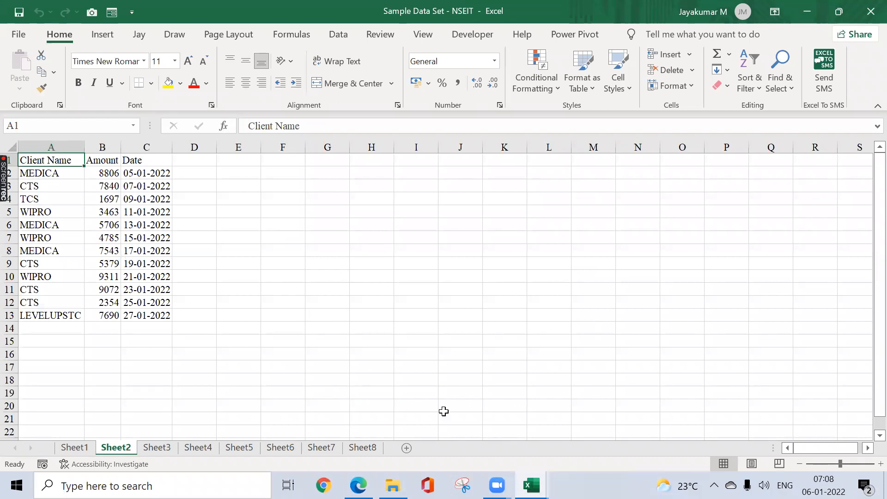
Step: Return to the session planner workbook to check the topics planned for Day 1 and Day 2
mouse_move(531, 485)
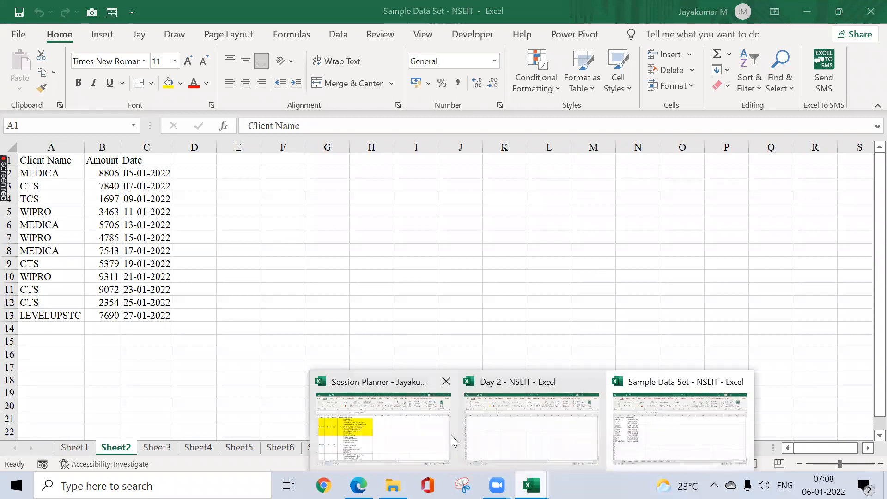
left_click(415, 430)
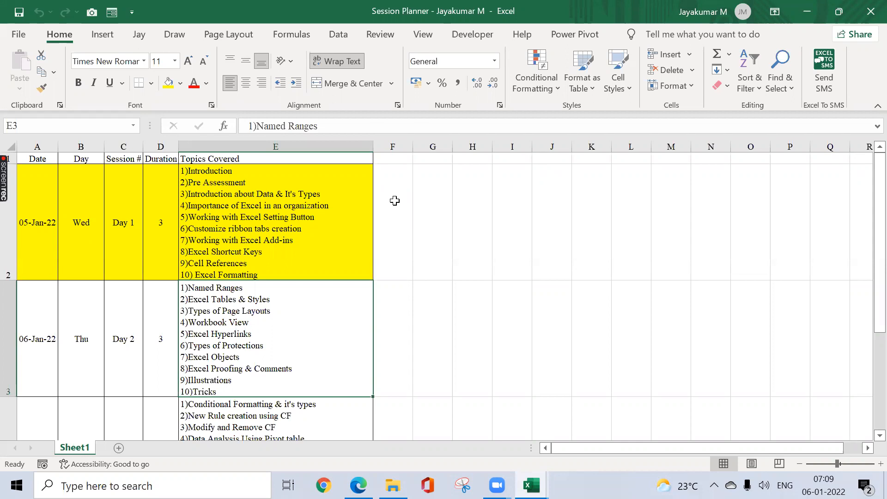
left_click(395, 200)
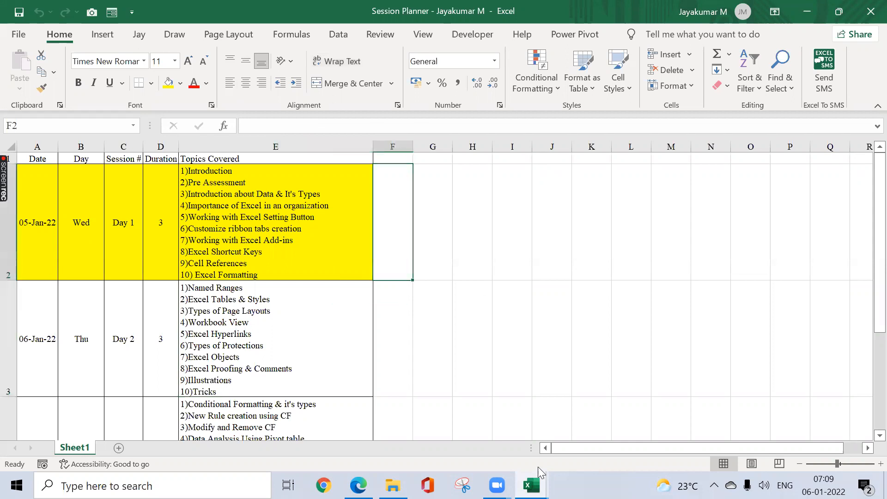
Step: Switch to the blank sheet of the Day 2 - NSEIT workbook
mouse_move(531, 485)
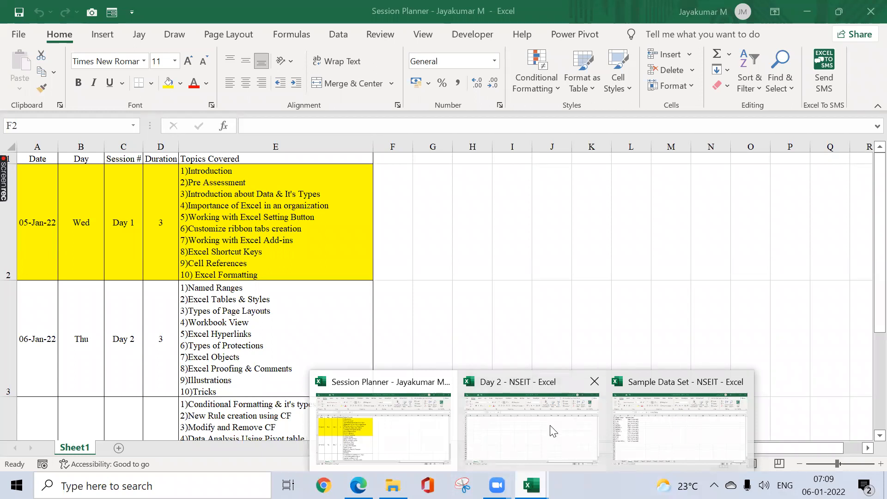
left_click(427, 427)
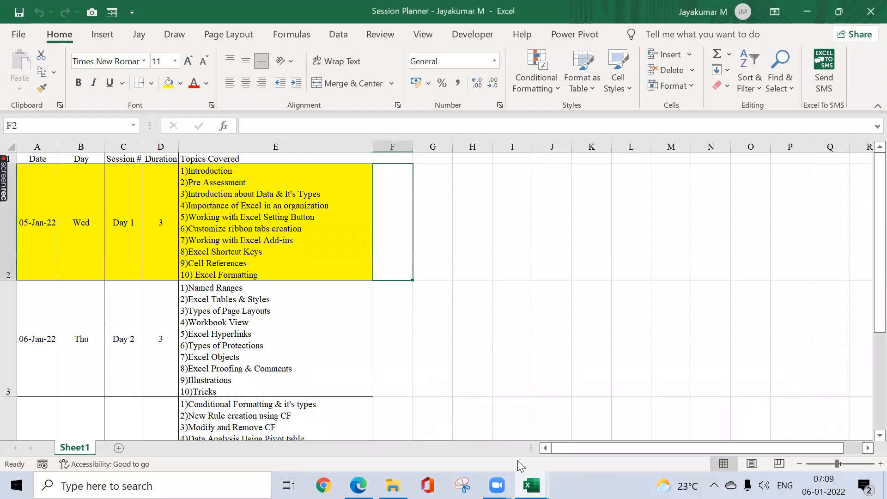
left_click(526, 478)
left_click(557, 437)
left_click(447, 331)
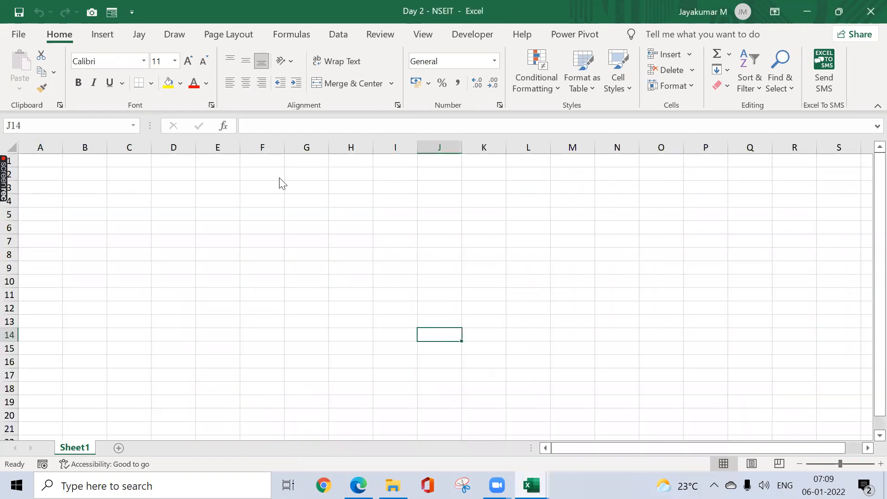
Step: Examine the recently used add-ins and the full list of installed Office Add-ins, and close the list
left_click(101, 36)
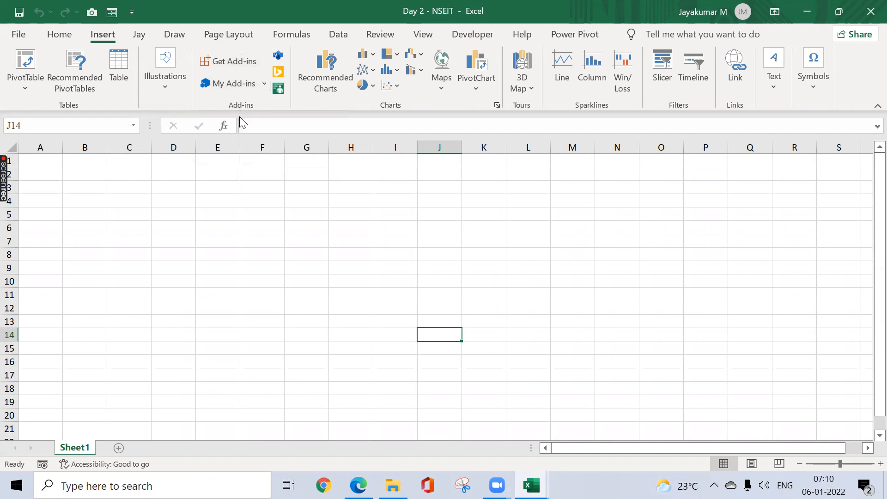
left_click(265, 85)
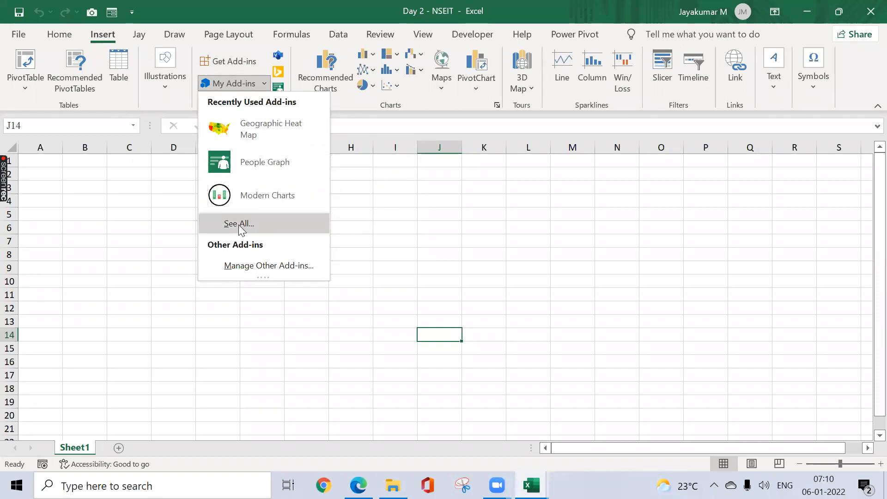
left_click(222, 87)
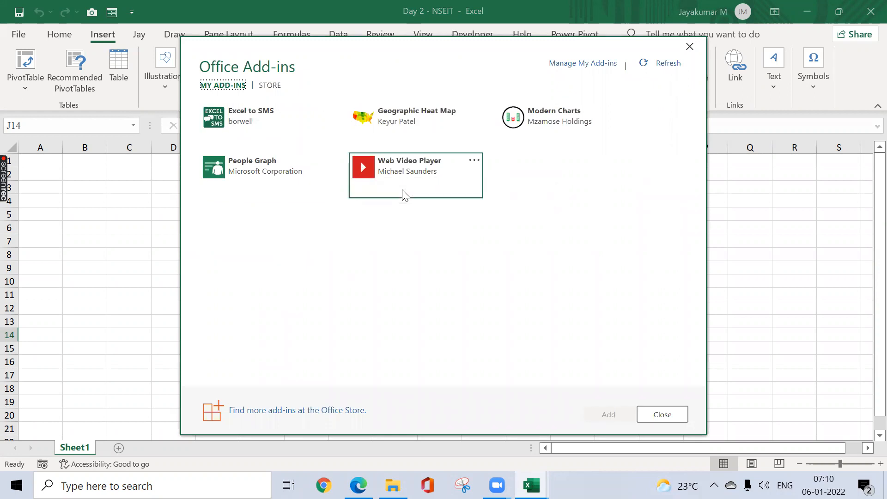
left_click(690, 47)
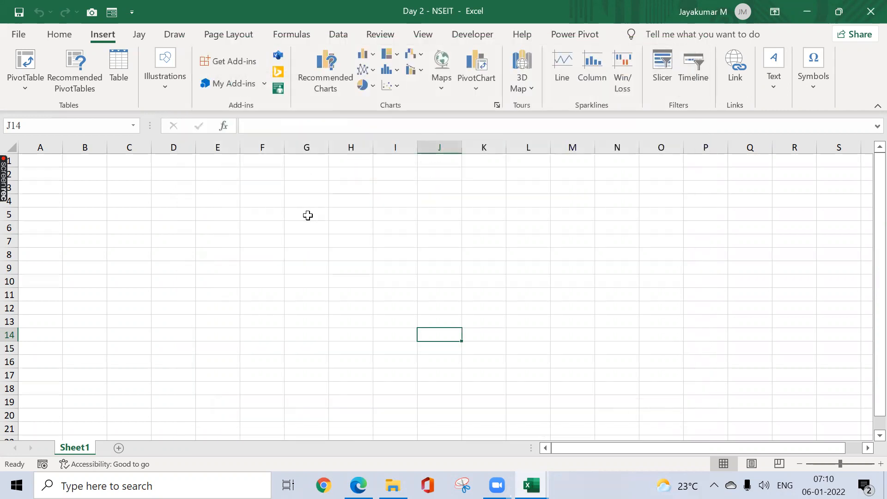
Step: Add the Solver add-in from the Education category of the Office Add-ins store, agreeing to its terms and conditions
left_click(221, 65)
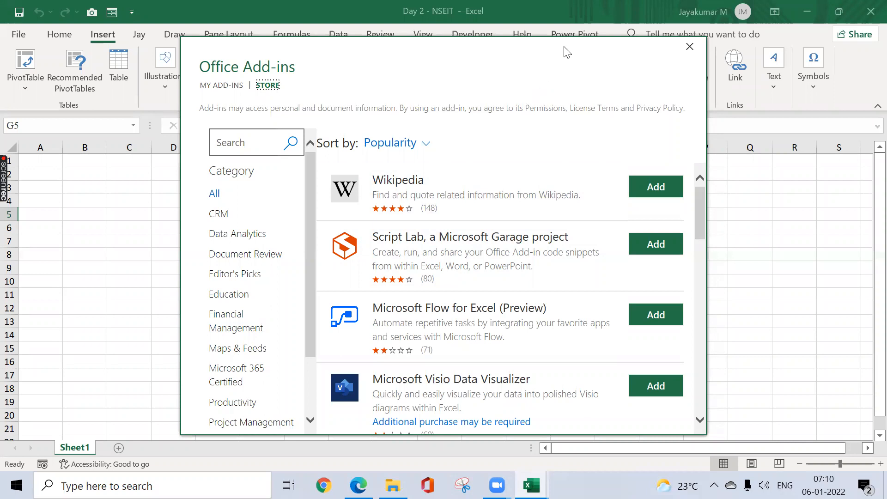
left_click_drag(563, 47, 587, 15)
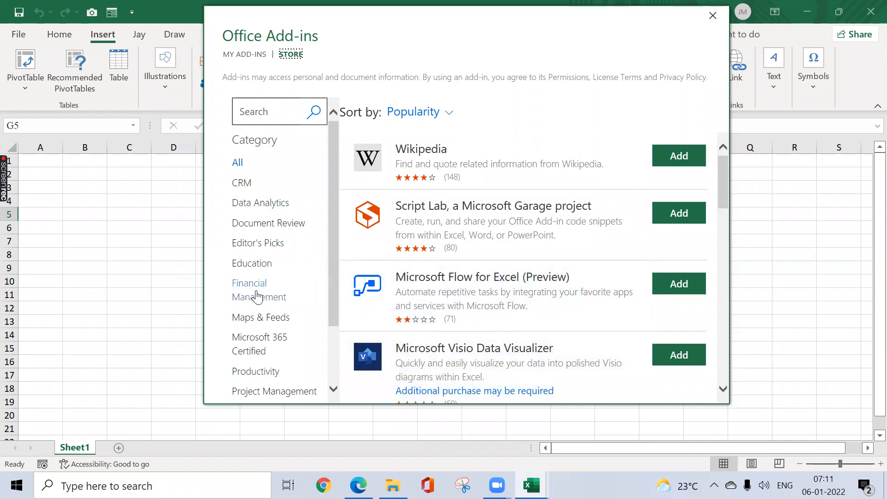
left_click(268, 263)
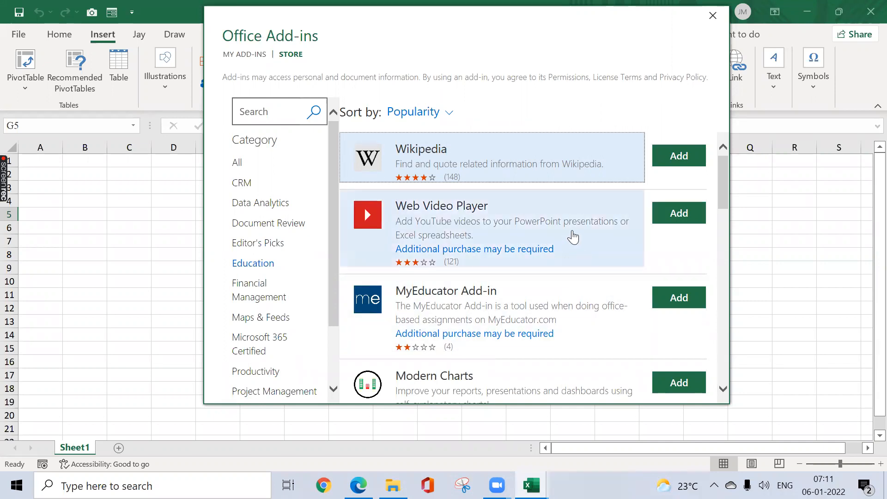
left_click_drag(722, 176, 710, 278)
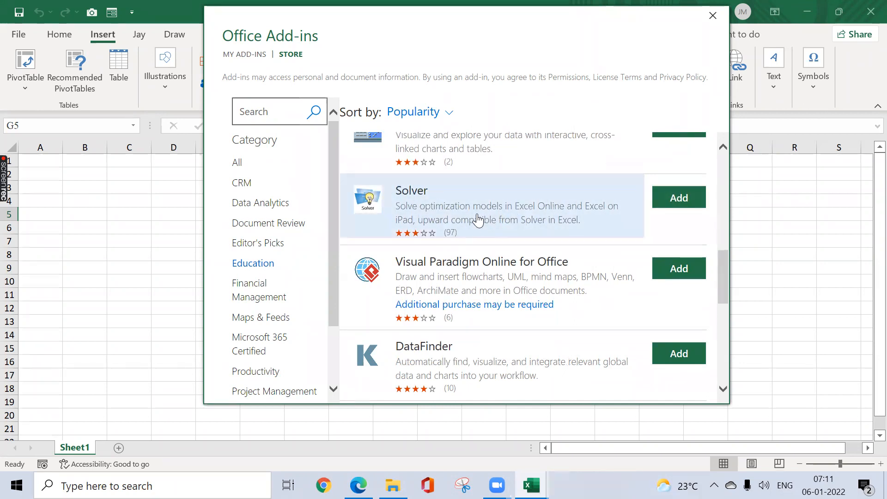
left_click(685, 198)
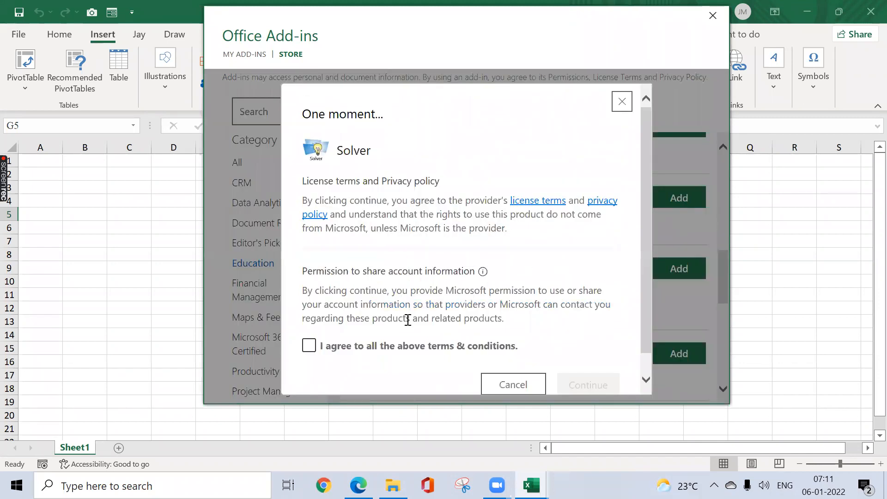
left_click(307, 350)
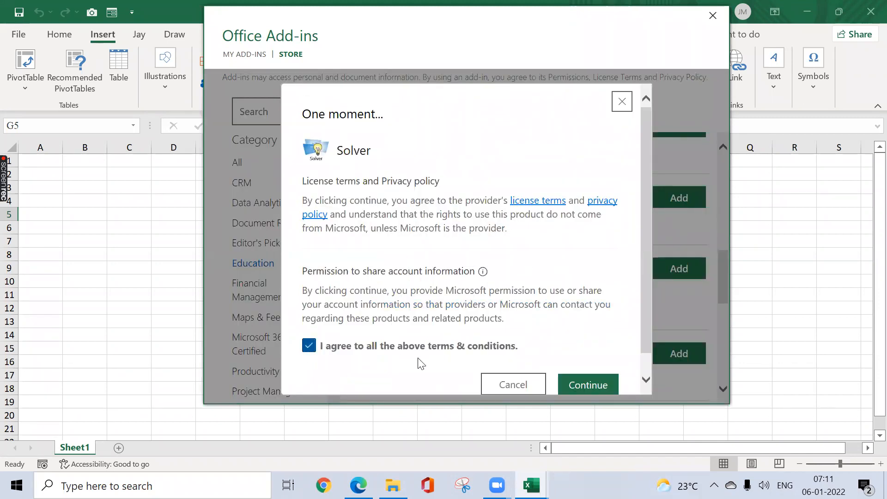
left_click(589, 388)
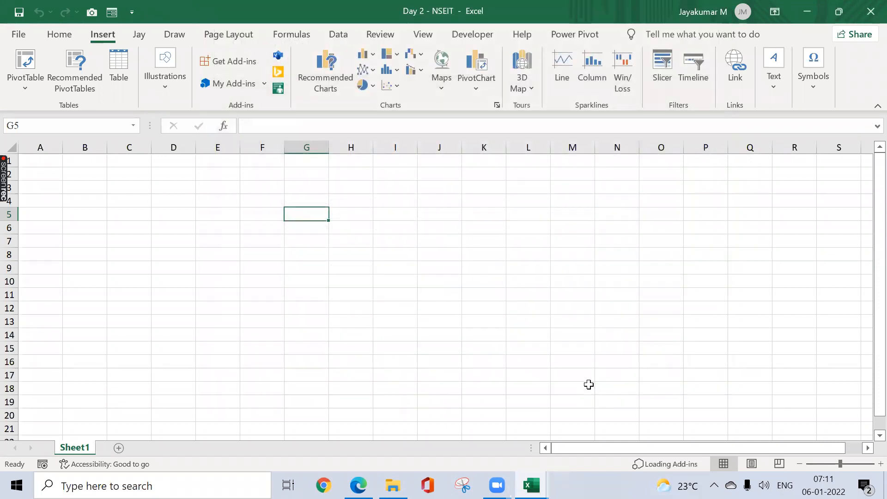
Step: Dismiss the Solver getting-started notice and launch the newly added Solver add-in
left_click(264, 86)
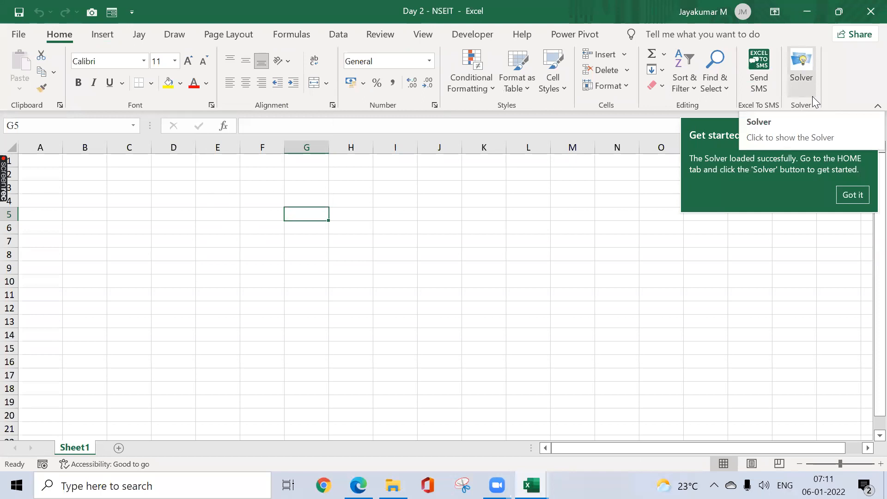
left_click(848, 195)
left_click(807, 68)
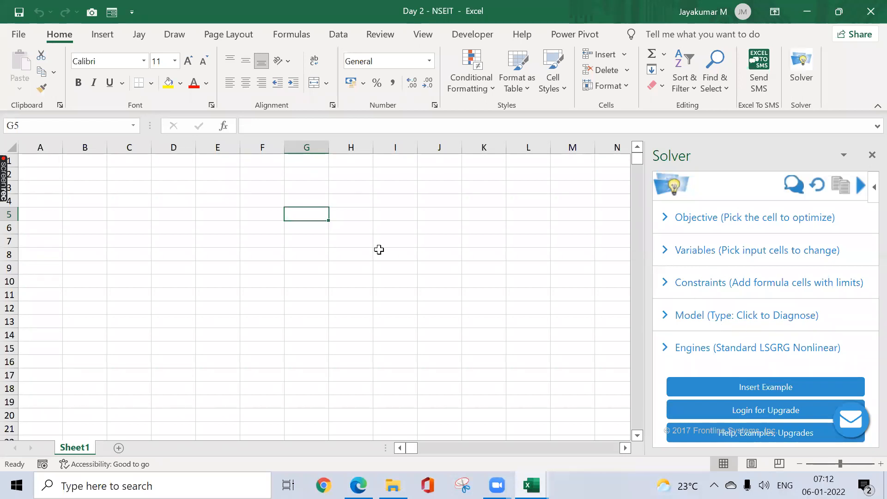
Step: Insert the Modern Charts add-in on the sheet from the recently used add-ins, and close the Solver pane
left_click(269, 204)
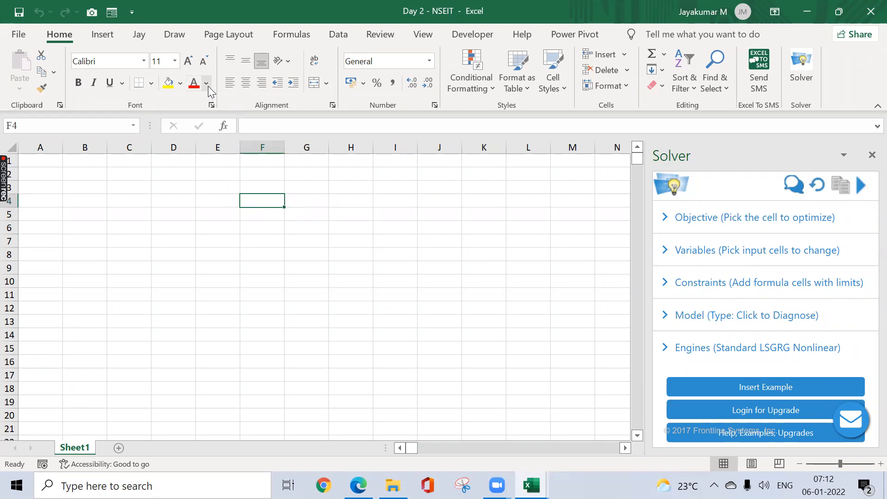
left_click(104, 36)
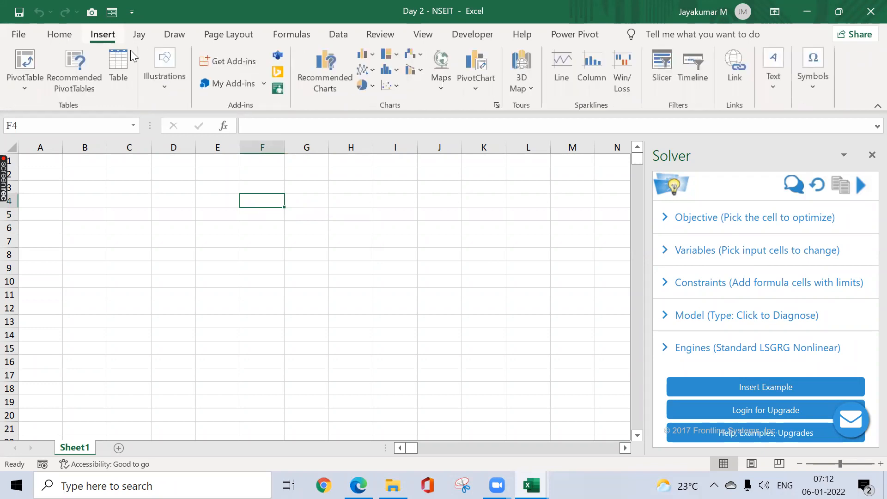
left_click(263, 85)
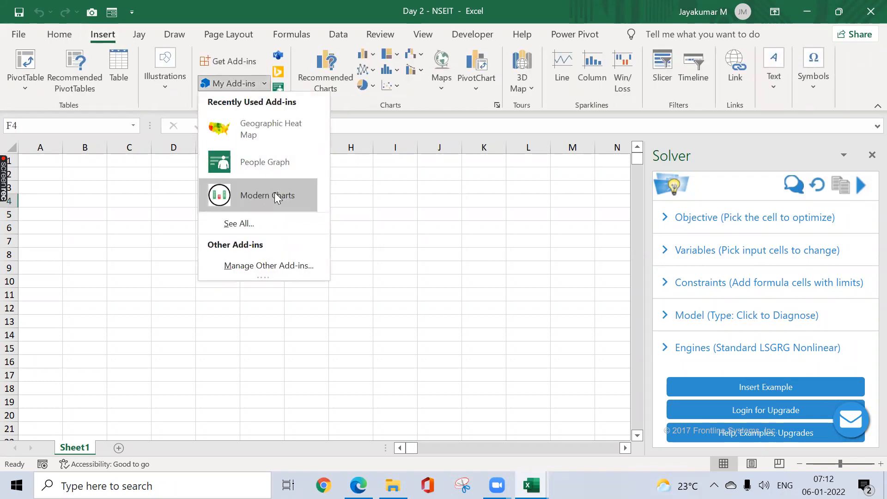
left_click(274, 194)
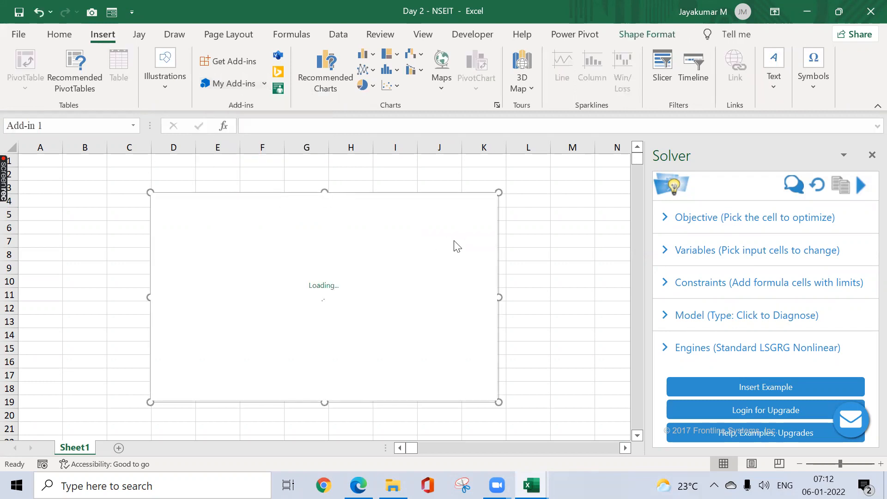
left_click(871, 156)
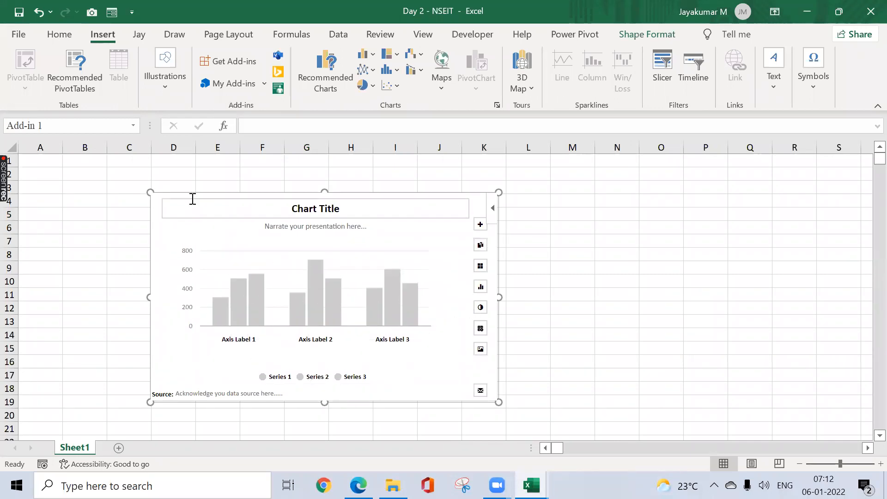
left_click_drag(148, 192, 95, 181)
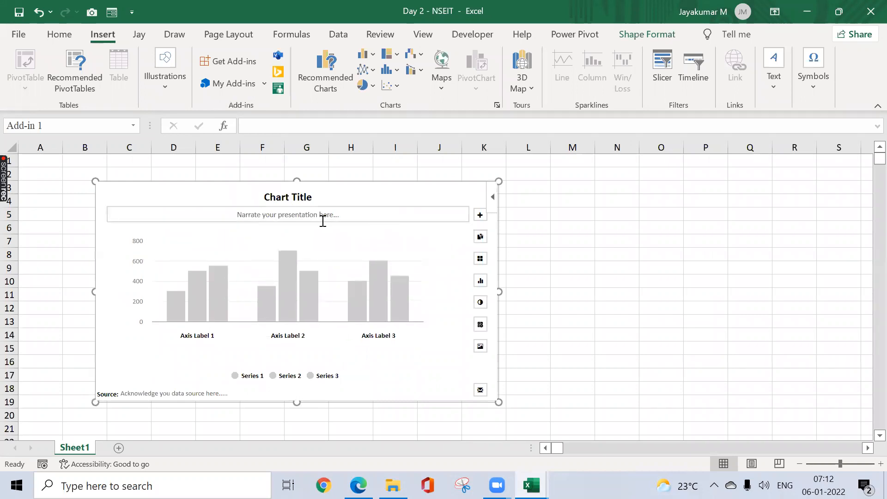
left_click(296, 198)
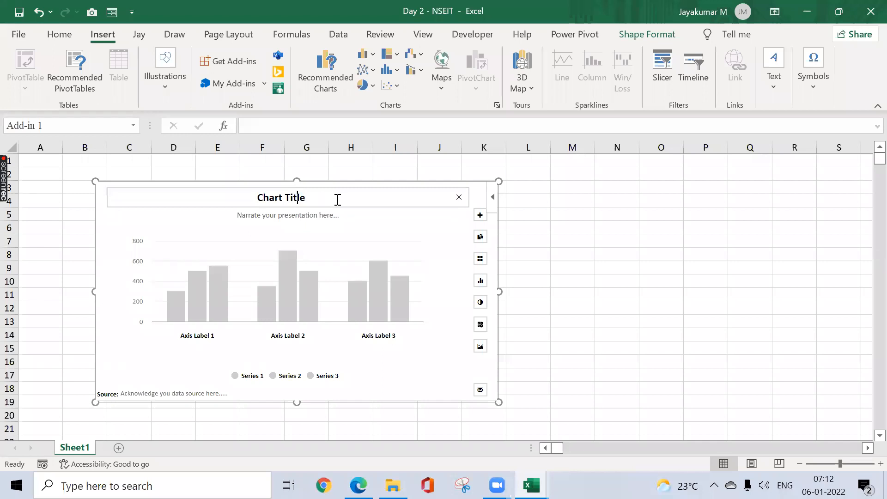
key("ctrl+a")
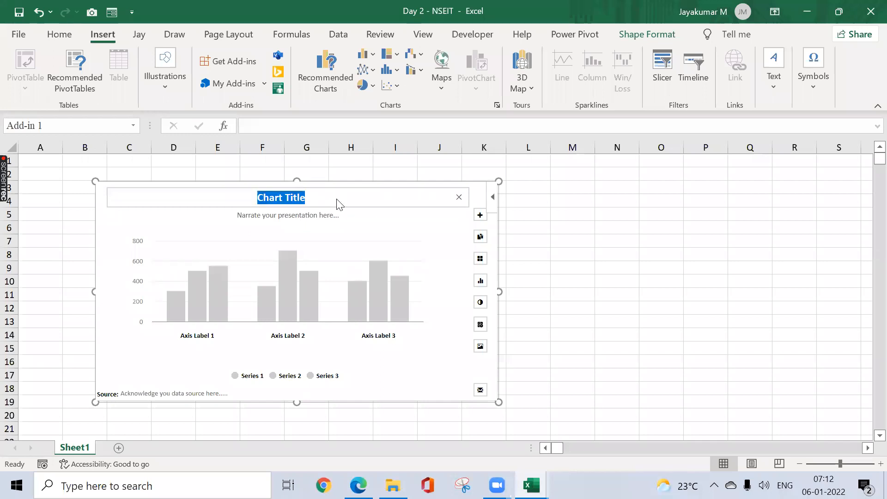
type("2021 V")
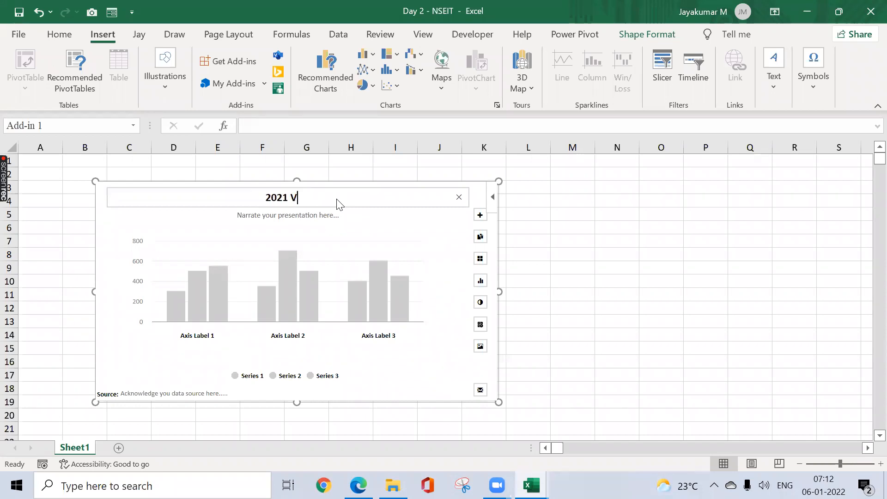
type("s @2022")
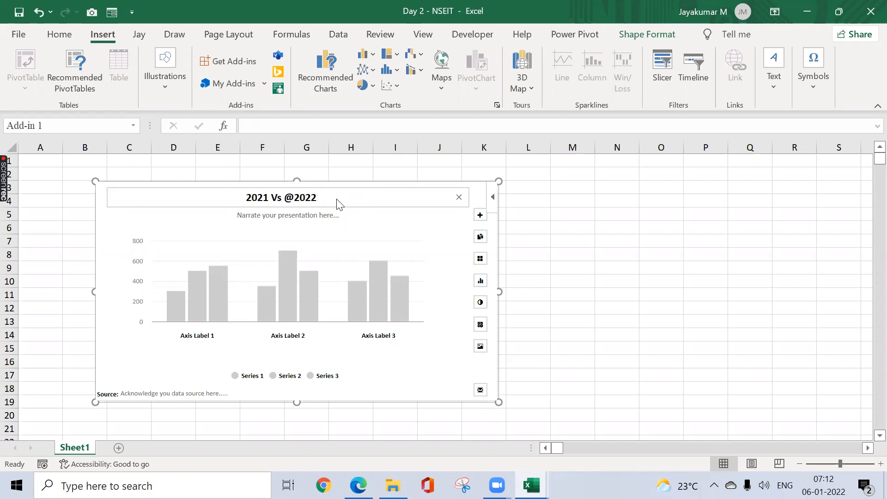
Step: Enter "Sales Comparison" as the narration line under the chart title
left_click(313, 216)
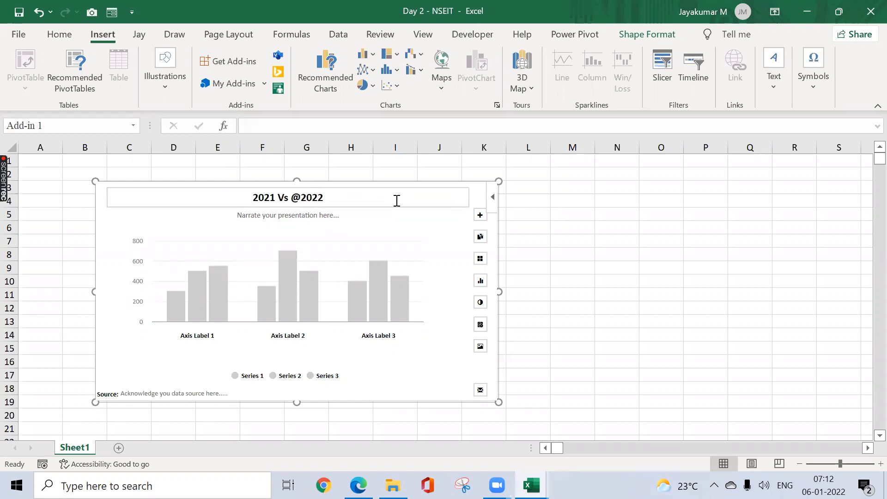
left_click(333, 216)
type("S")
type("aele")
type("les")
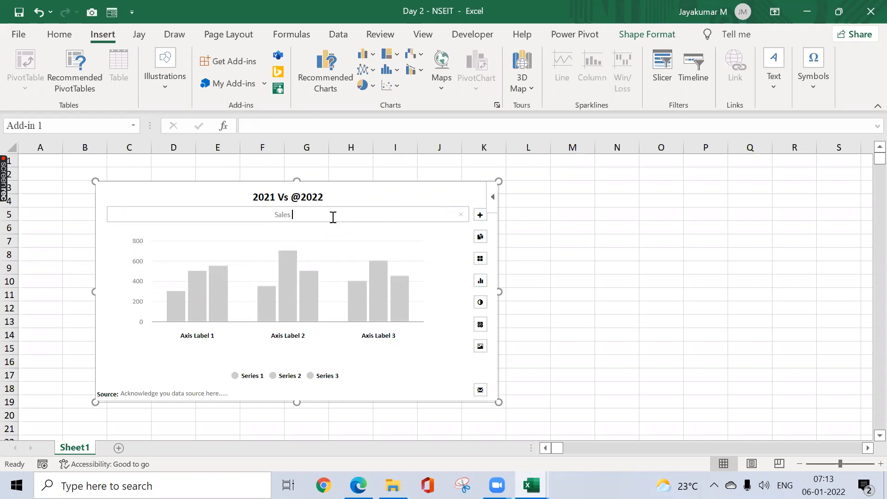
type("Comparison")
left_click(622, 236)
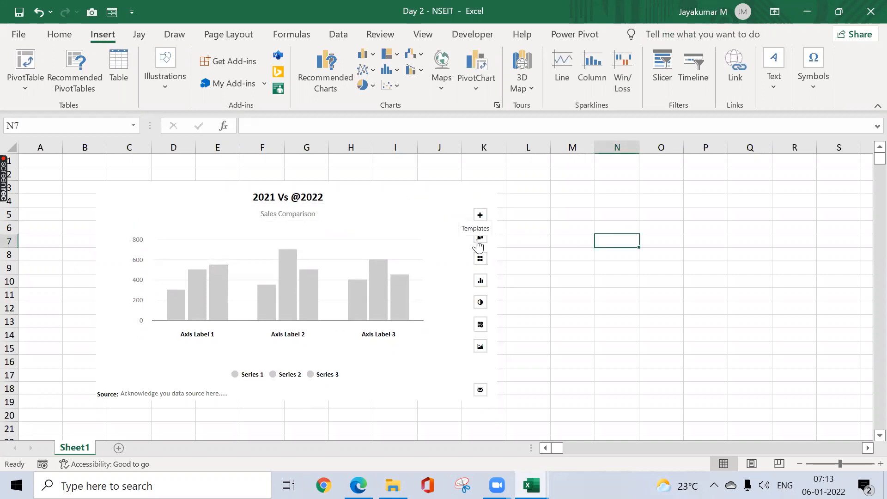
Step: Try to change the color of Series 1 to pink in the chart's color options
left_click(481, 283)
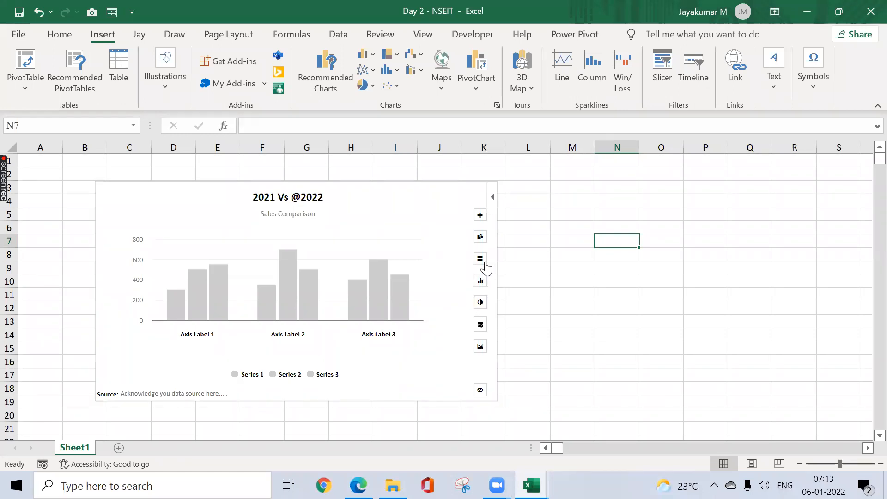
left_click(481, 303)
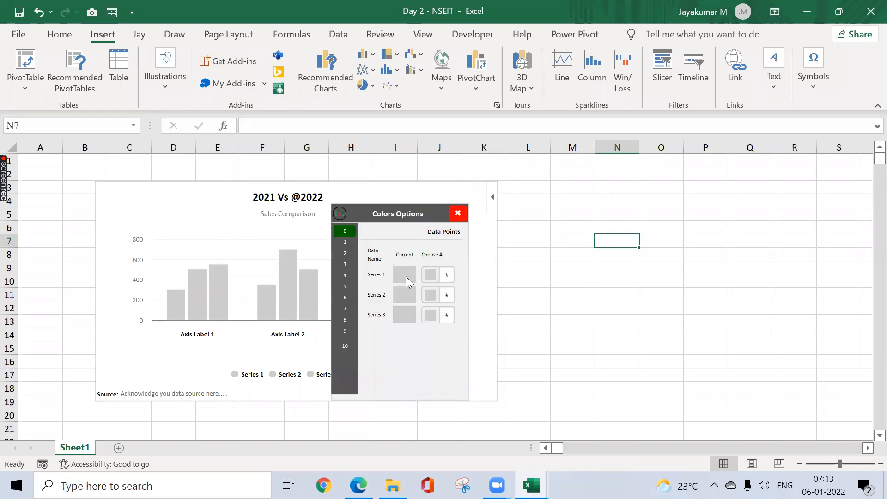
left_click(431, 276)
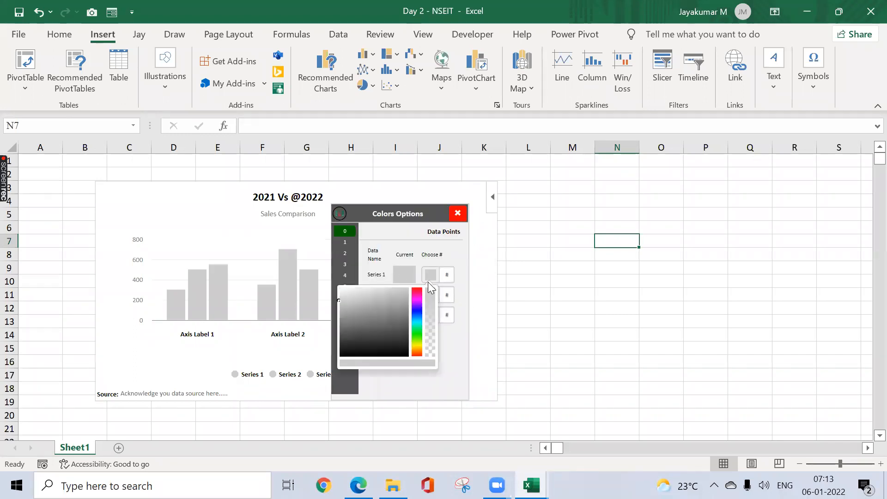
left_click(417, 296)
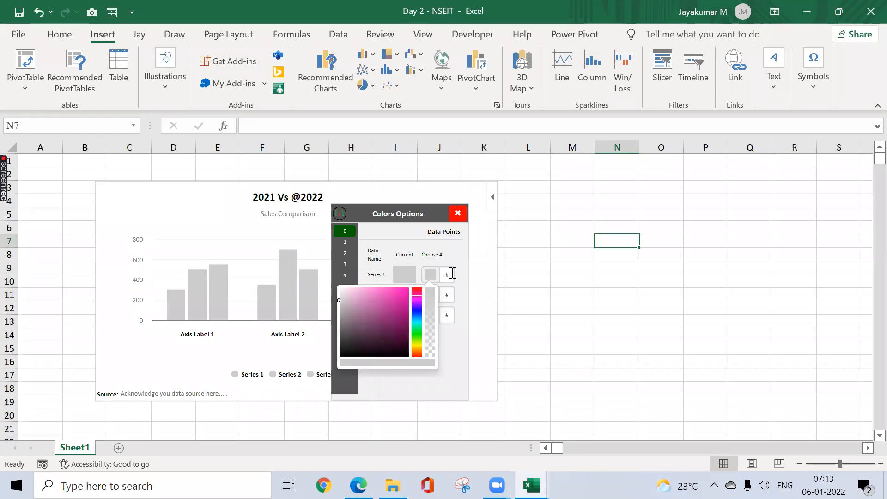
left_click(395, 296)
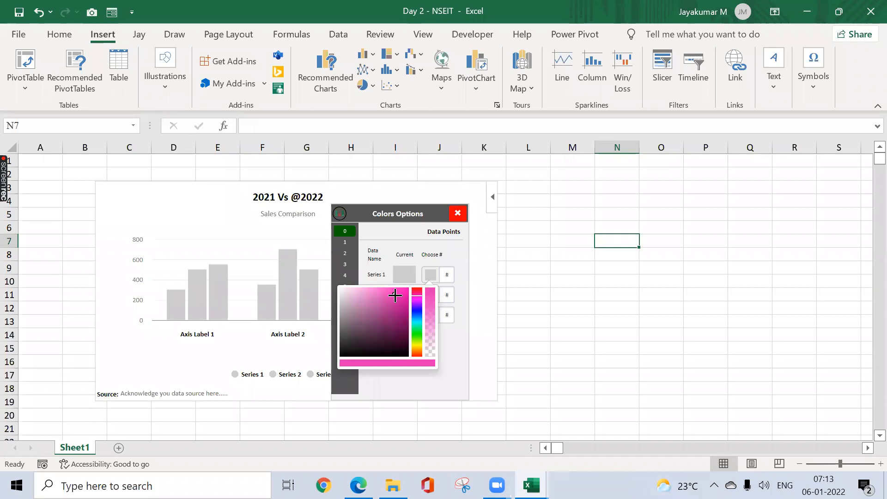
left_click(459, 280)
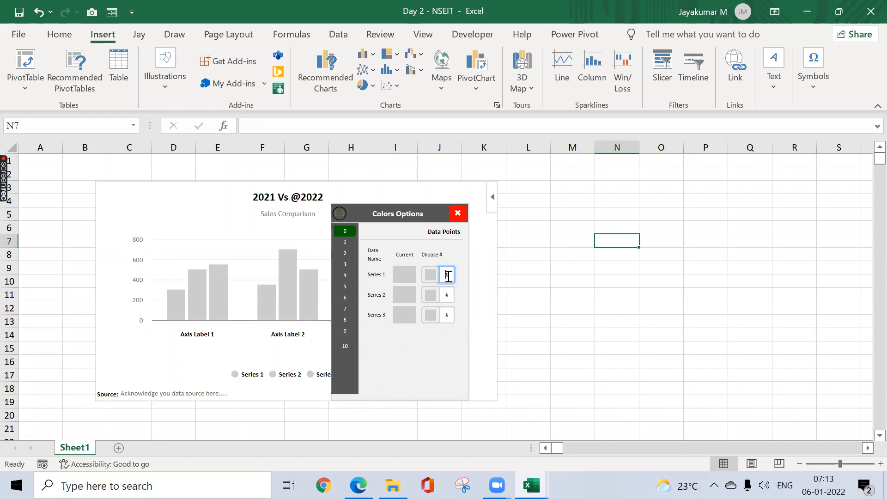
left_click(508, 263)
Step: Enter "Hex Code" in cell O4 and fill the cell with yellow
left_click(649, 196)
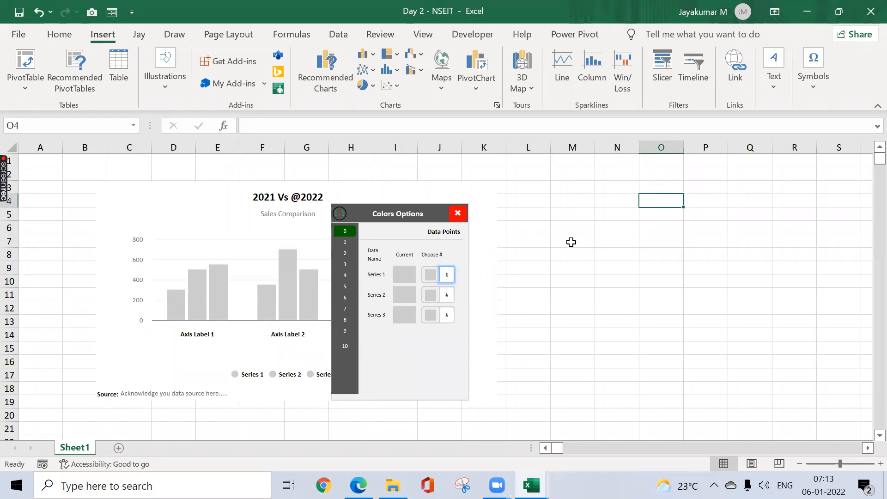
type("Hex")
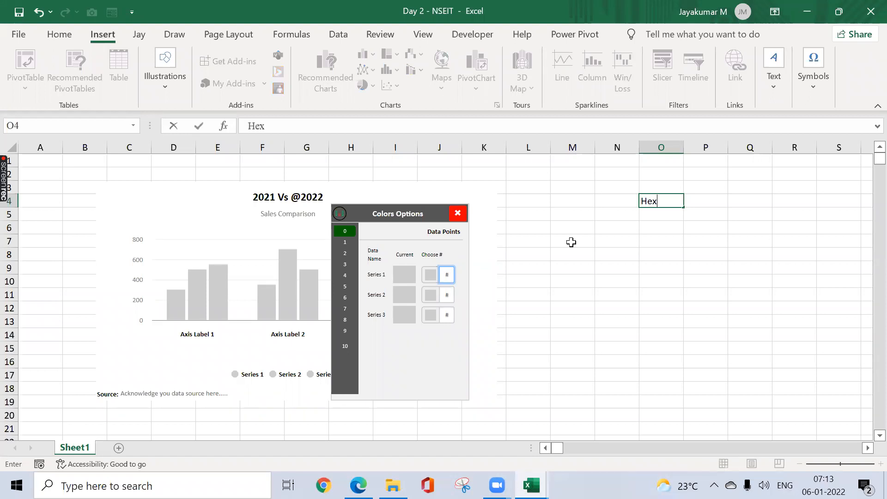
type(" Code")
key("Return")
key("Up")
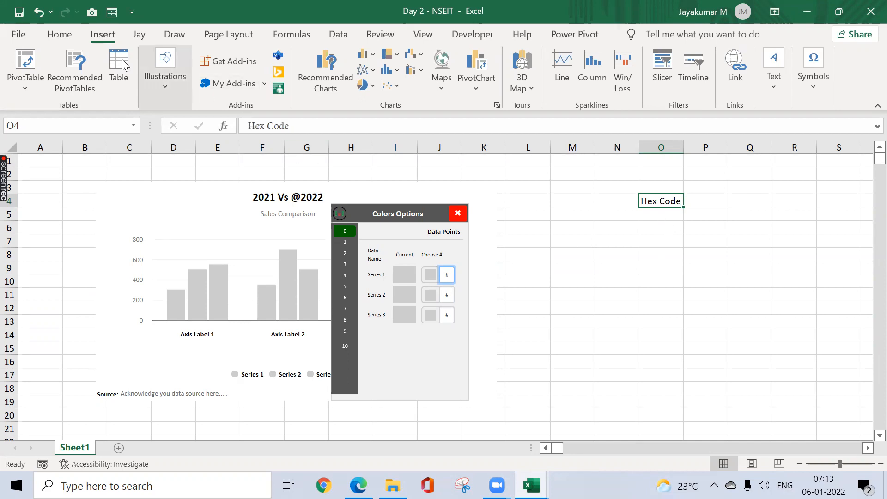
left_click(69, 41)
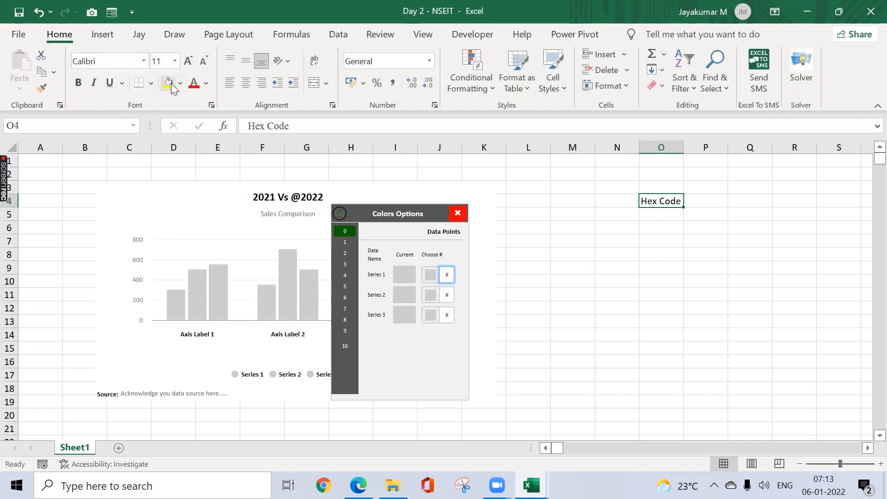
left_click(171, 83)
left_click(656, 220)
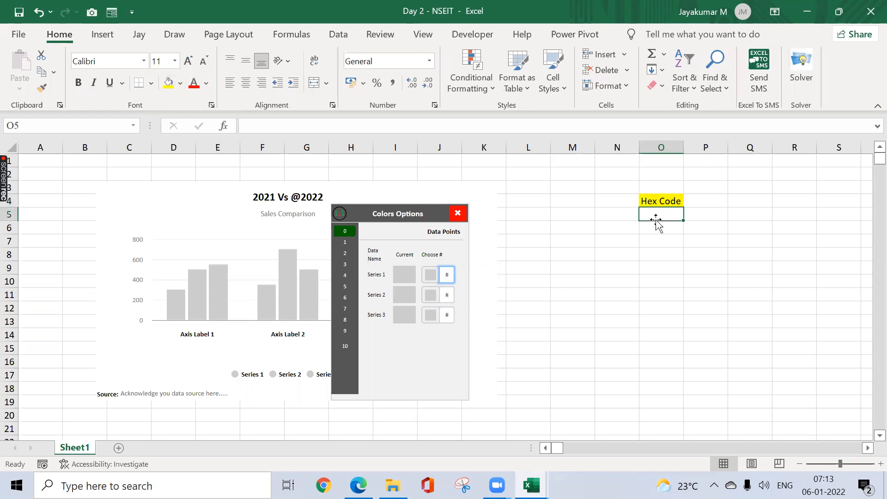
Step: Fill cell O4 with the custom magenta color #DE12EE and close the chart's color options
left_click(665, 205)
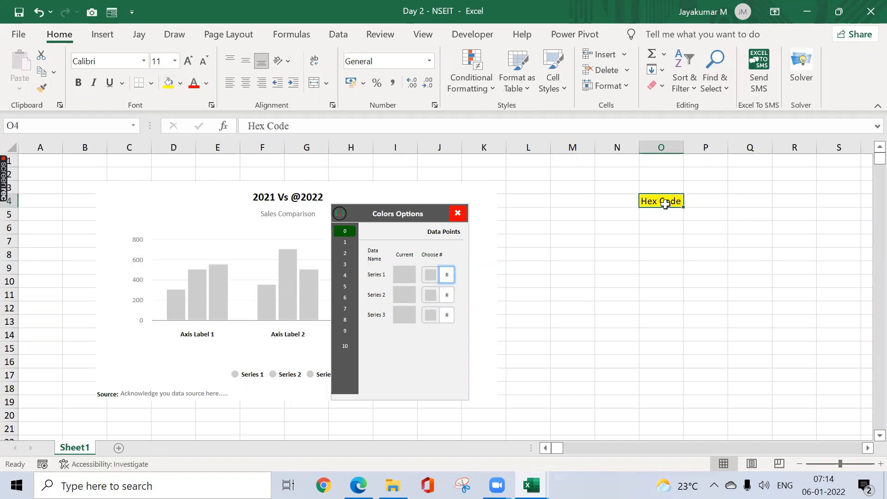
left_click(180, 83)
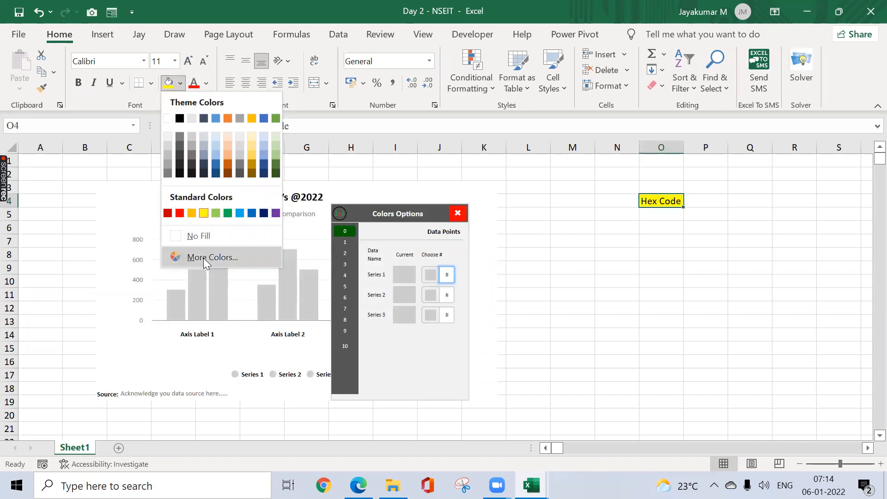
left_click(203, 258)
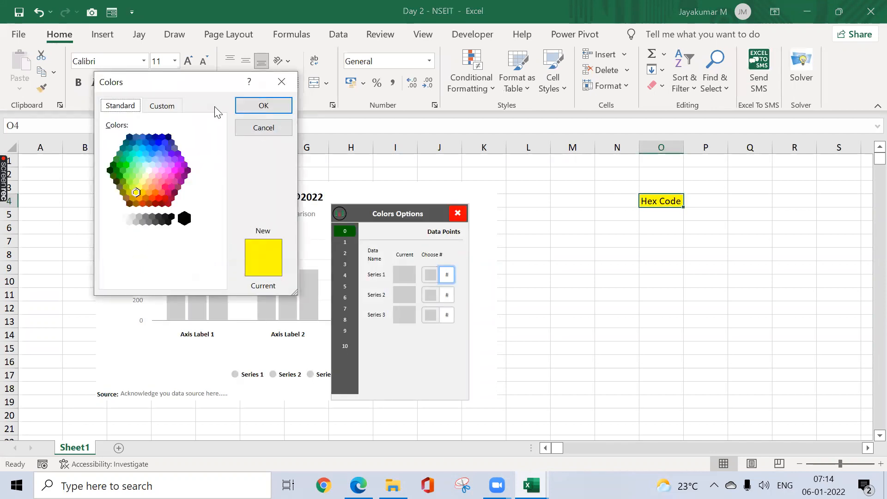
left_click(161, 106)
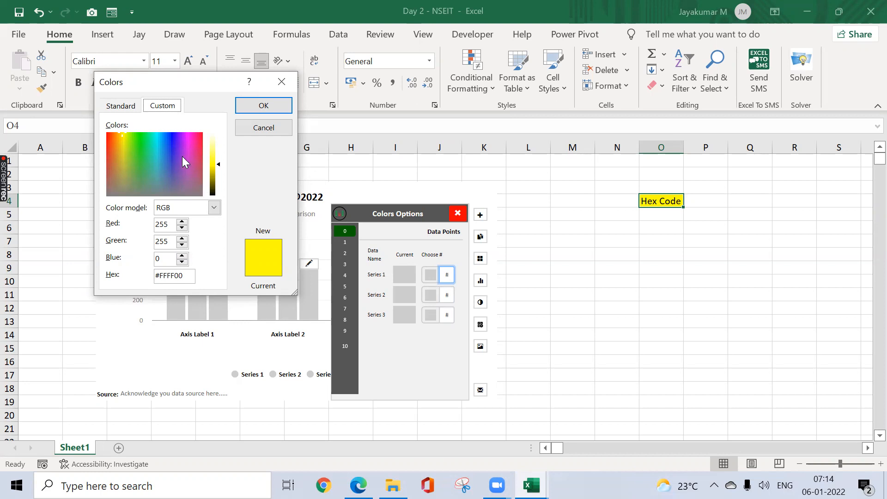
left_click(185, 140)
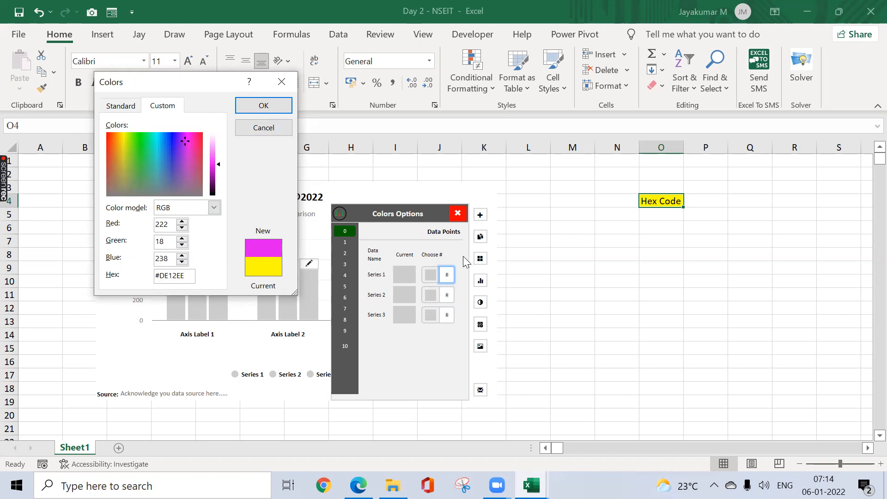
left_click(274, 103)
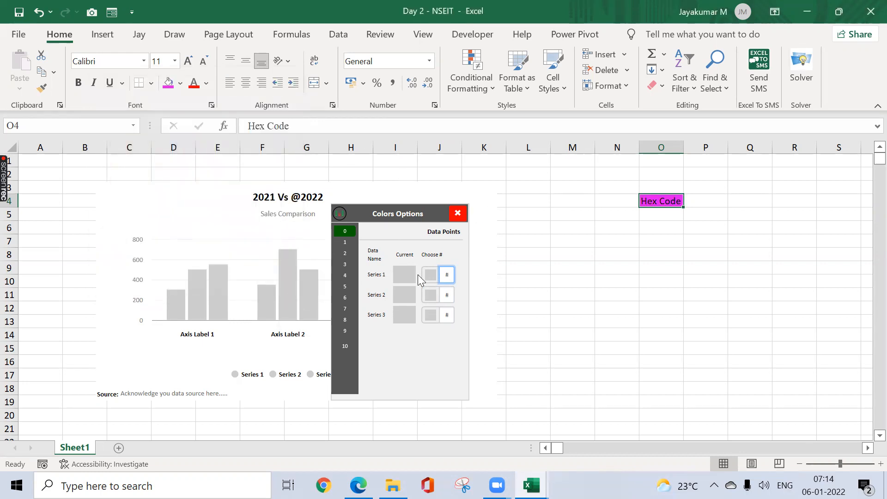
left_click(458, 217)
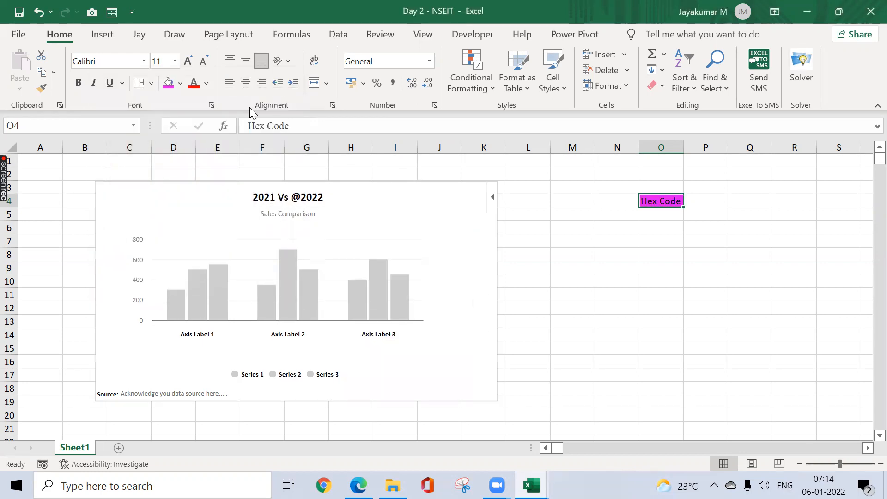
Step: View the Office Add-ins store listing sorted by popularity, and close it
left_click(112, 35)
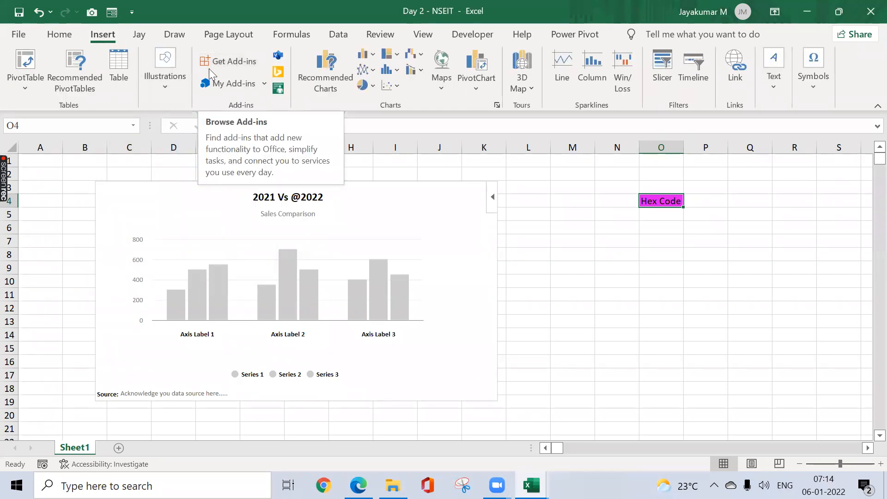
left_click(245, 64)
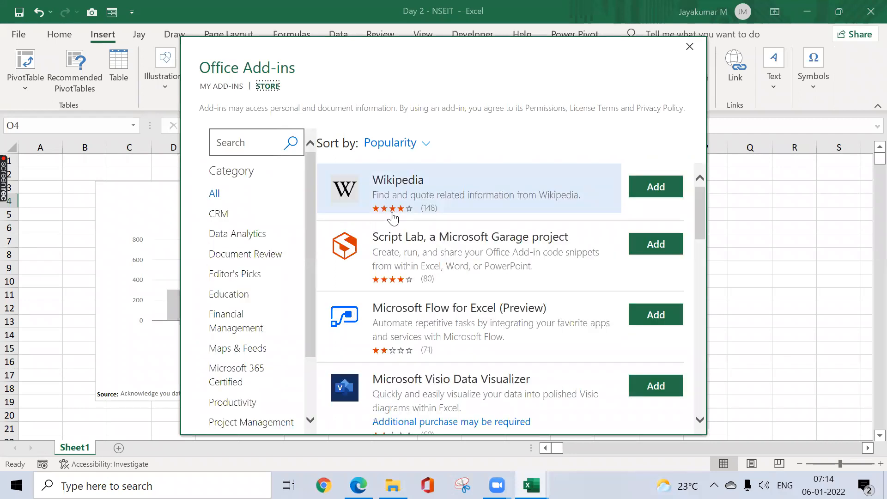
left_click(686, 41)
Step: Enter ".xla" in cell M5 and "VBA" in cell N5
left_click(592, 212)
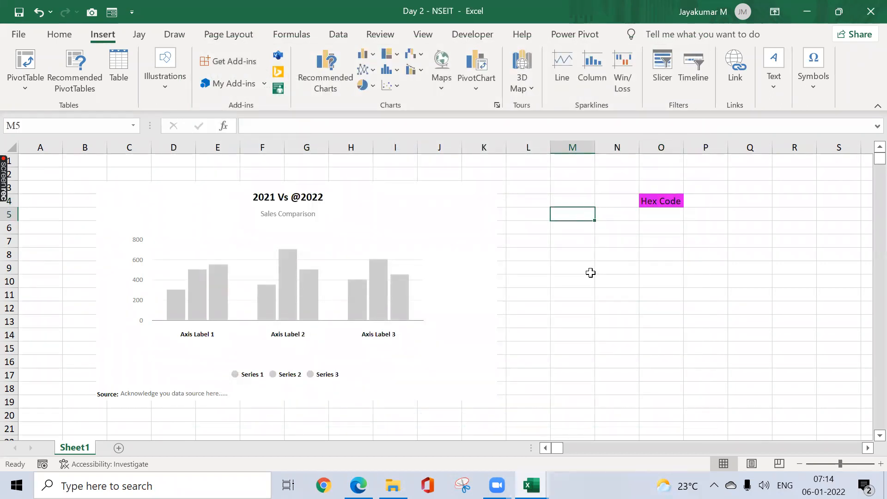
type(".xla")
key("Return")
key("Up")
key("Right")
type("VBA")
key("Return")
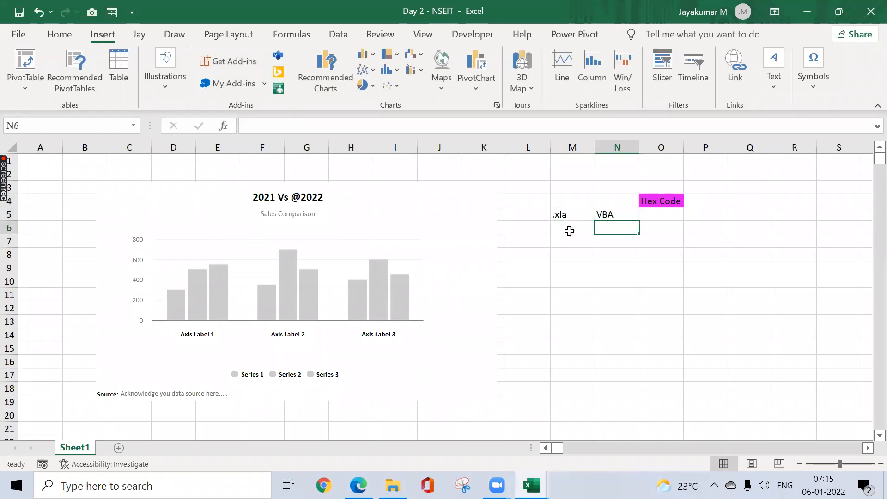
left_click_drag(596, 295, 583, 291)
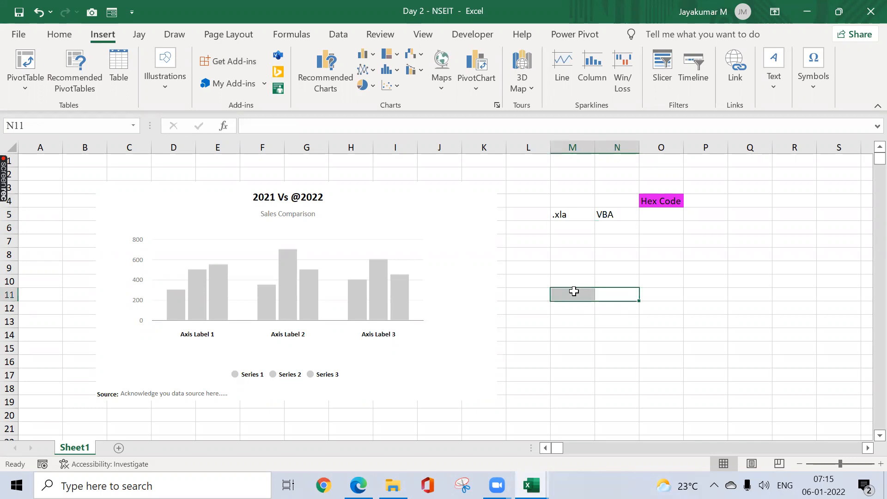
left_click(573, 292)
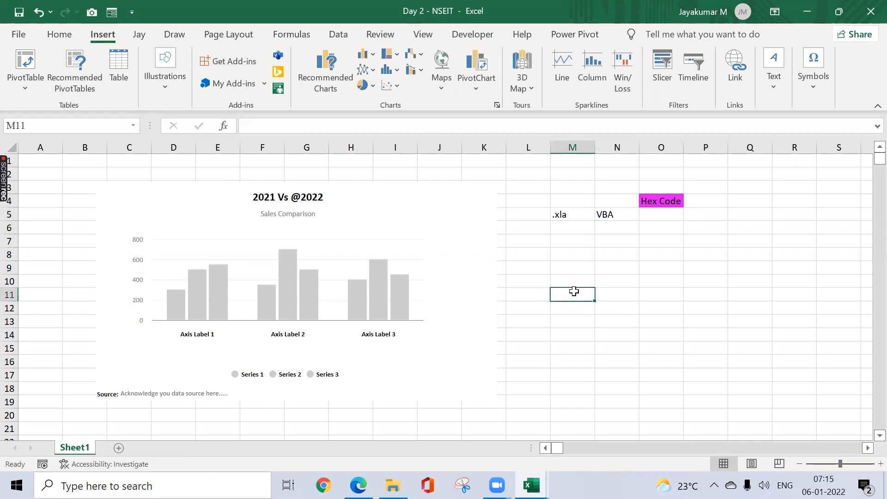
left_click(568, 242)
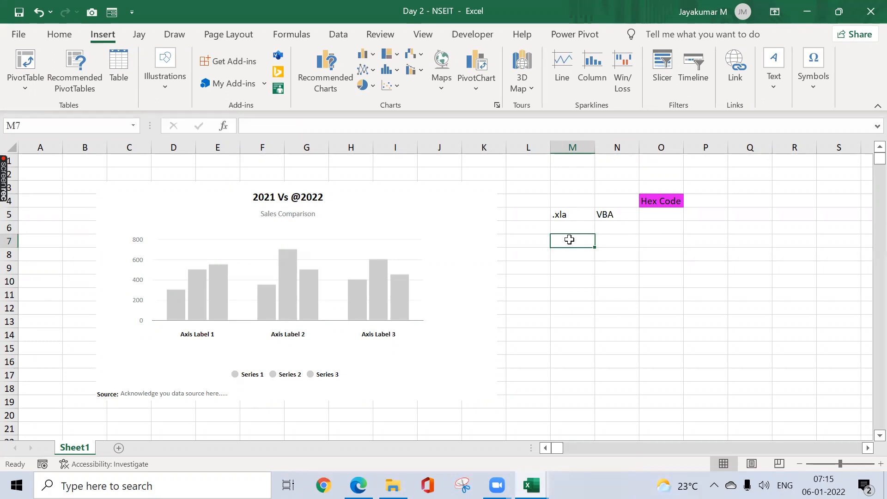
Step: Open the Excel Add-ins manager from the add-ins section of Excel Options
mouse_move(328, 183)
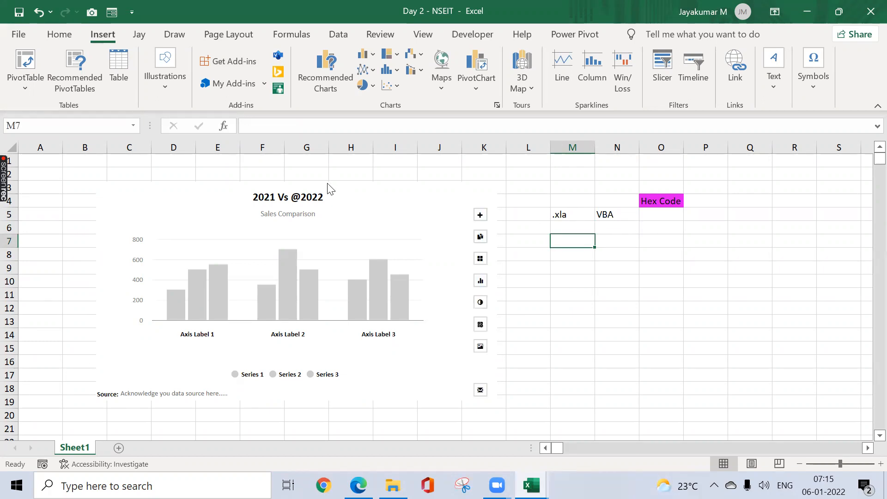
left_click(29, 37)
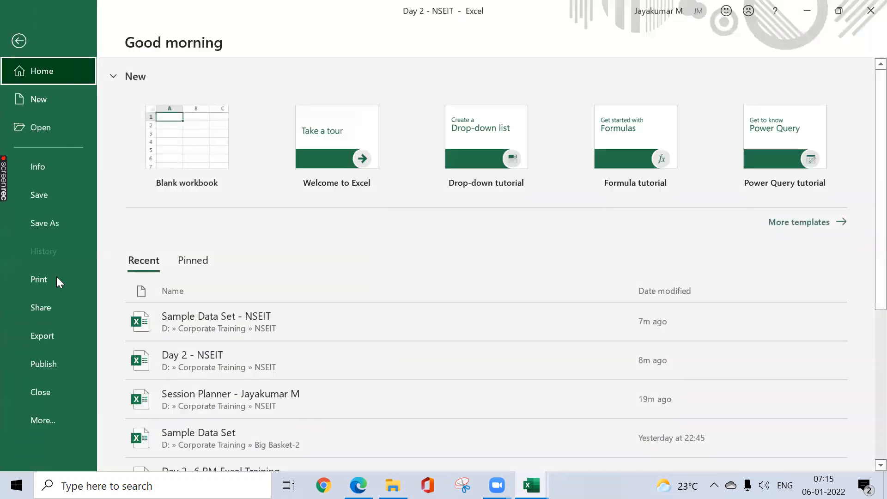
left_click(73, 412)
left_click(107, 419)
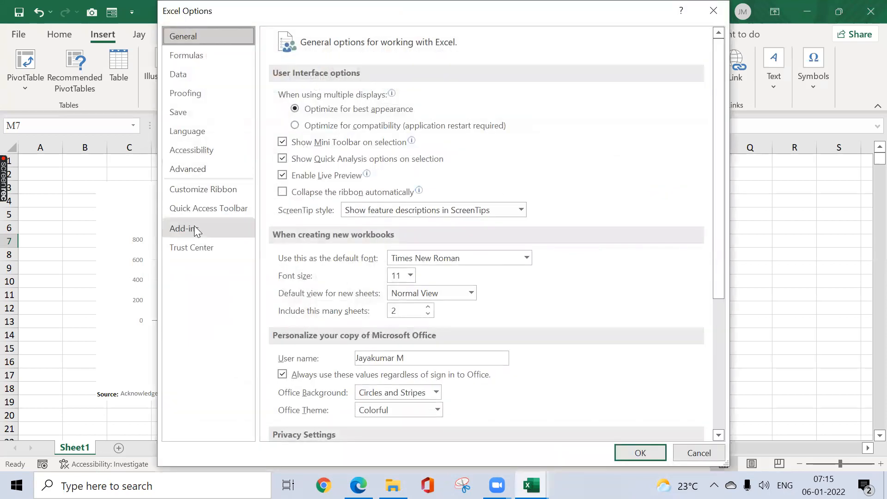
left_click(196, 230)
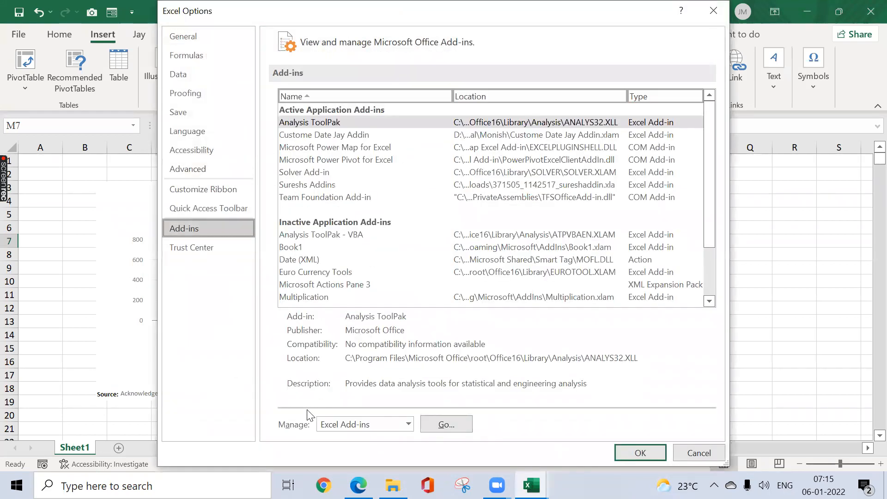
left_click(451, 421)
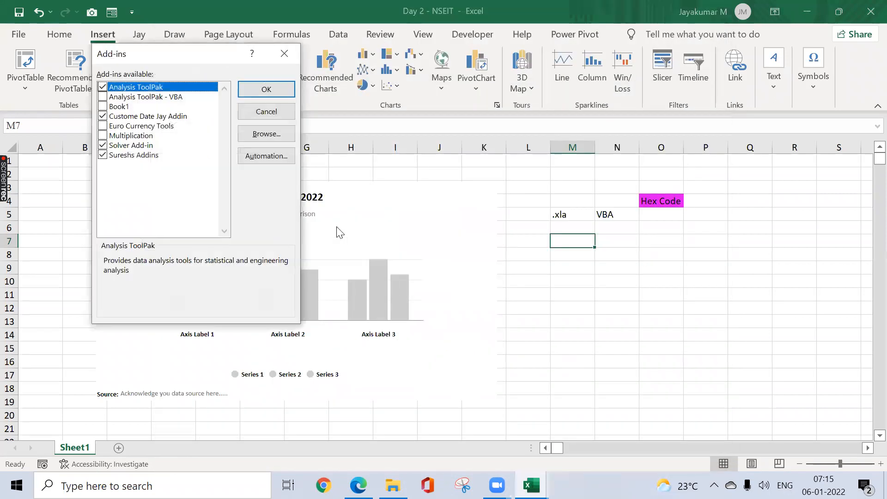
Step: Load the add-in file 371505_1142517_sureshaddin from the Downloads folder, replacing the existing copy, and apply the add-ins list
left_click(268, 138)
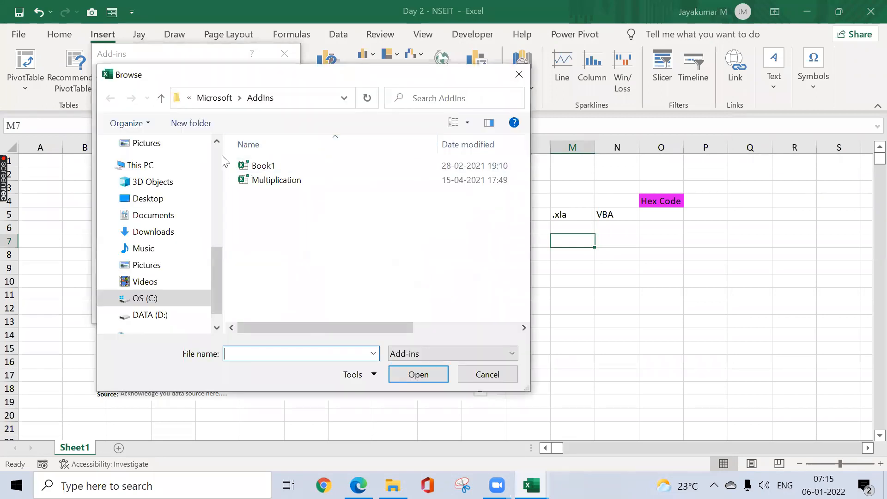
scroll(216, 159, "up", 7)
left_click(153, 187)
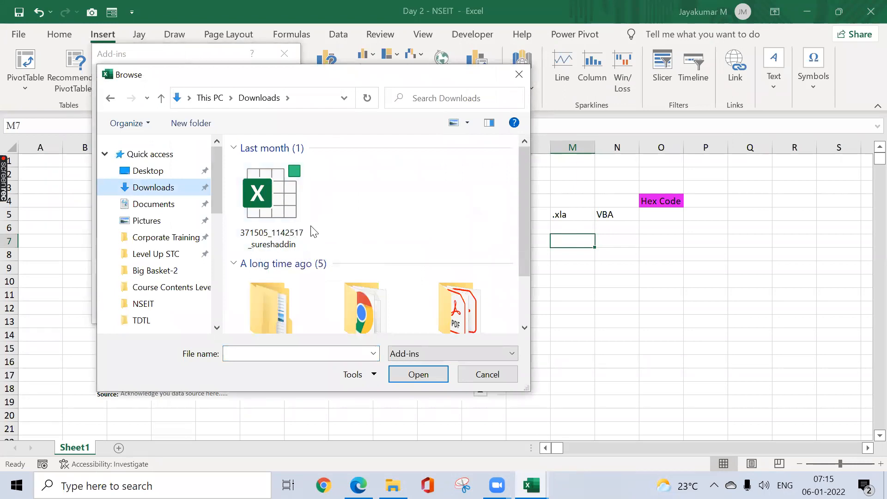
left_click(275, 201)
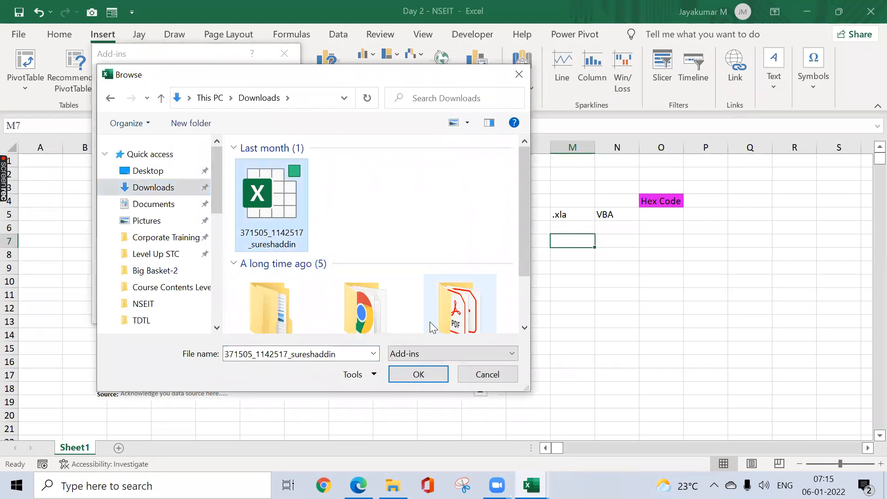
left_click(407, 375)
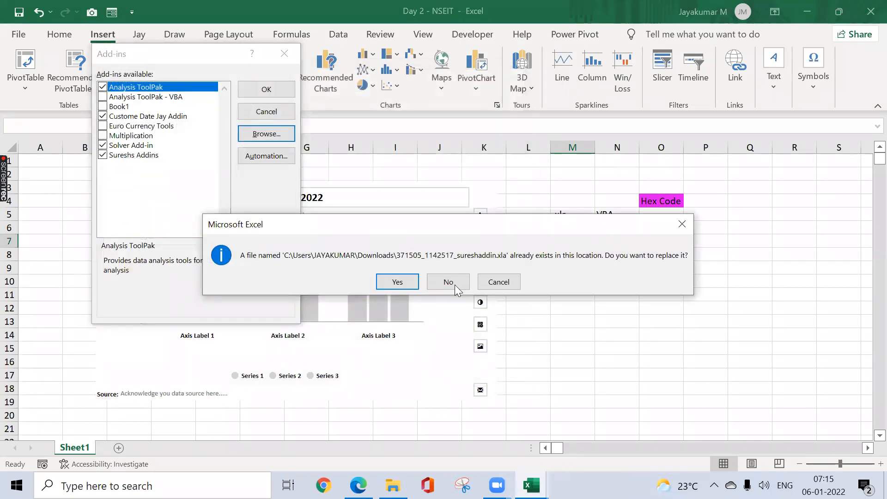
left_click(387, 282)
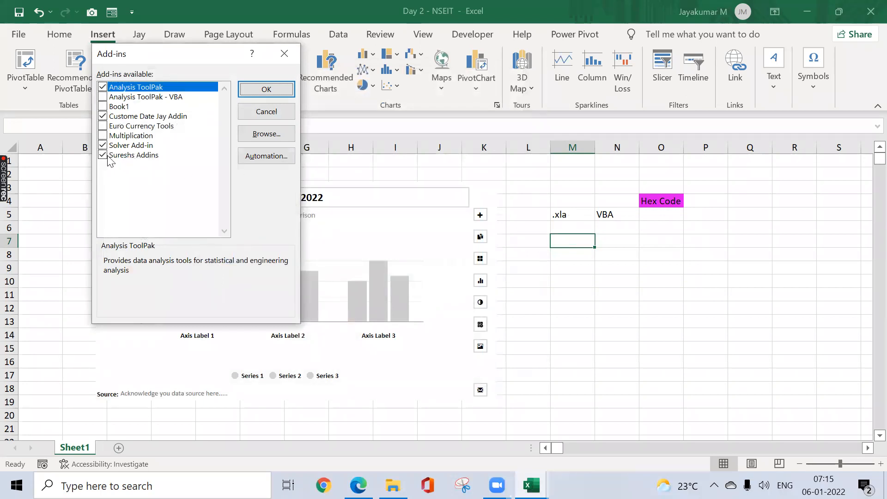
left_click(285, 88)
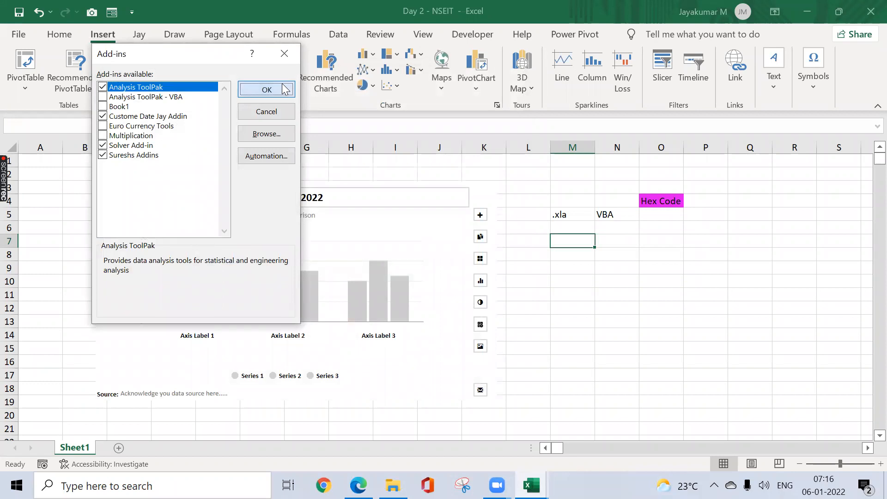
Step: Check the function suggestions for "=rs" in cell N8, and discard the entry
left_click(602, 258)
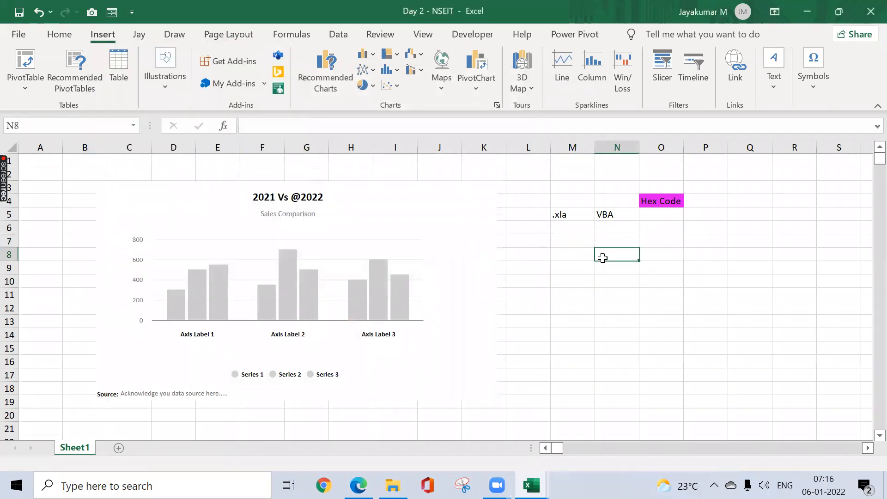
type("=rs")
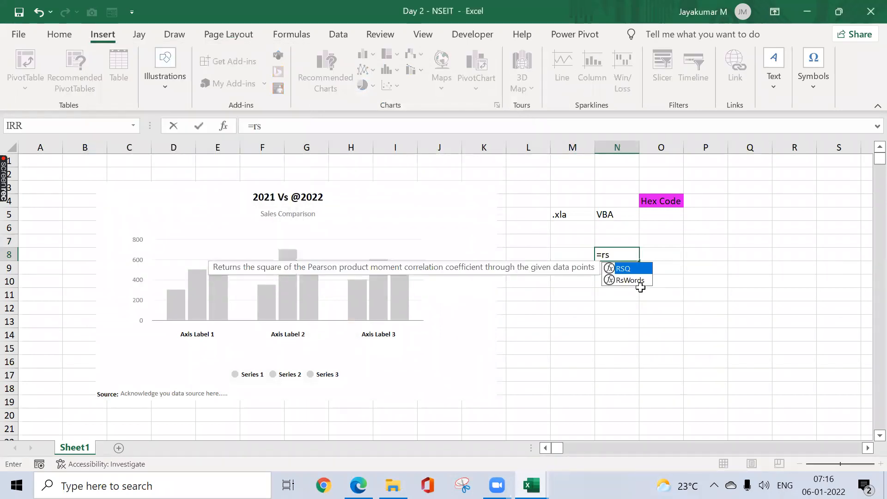
key("Escape")
key("Escape")
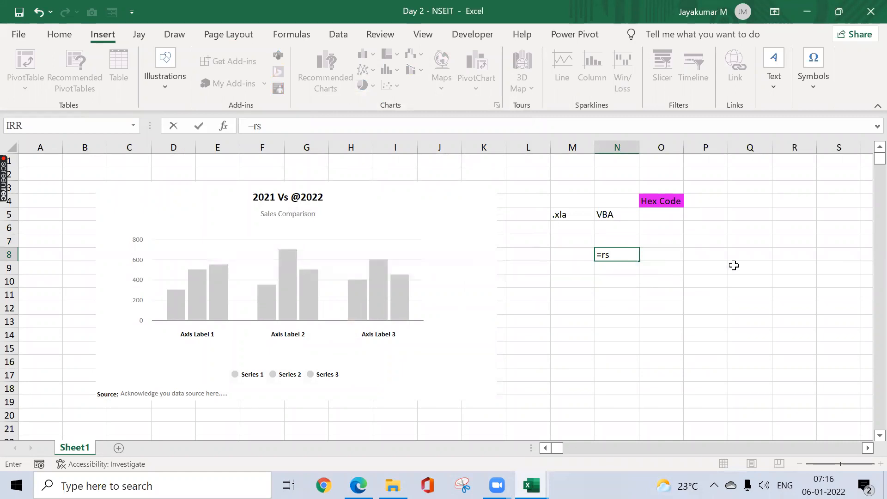
Step: Enter ".xla" in cell O9
left_click(674, 266)
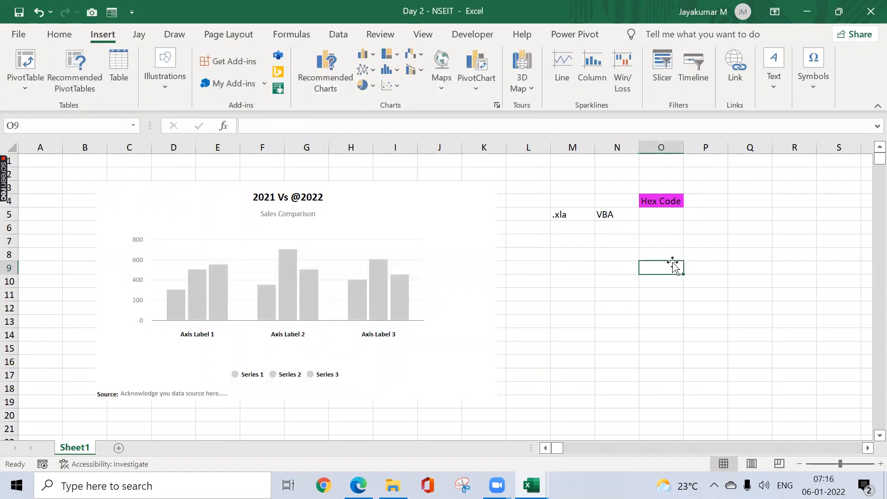
type(".xla")
key("Return")
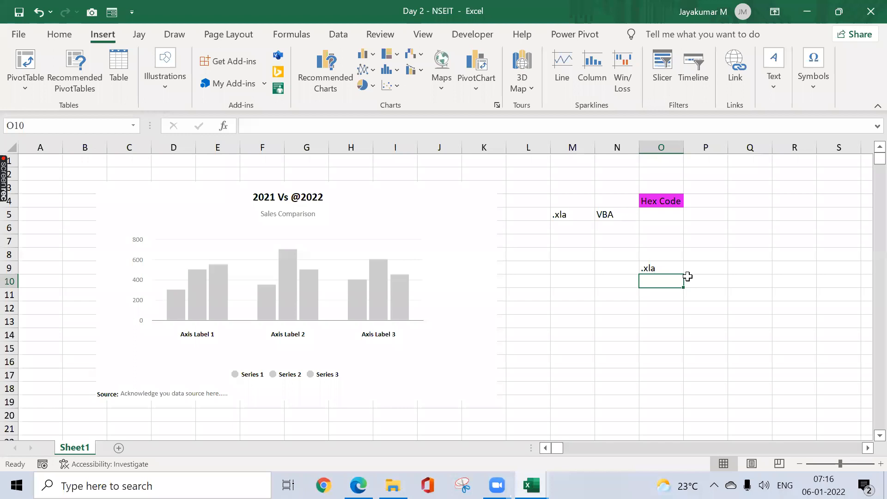
left_click_drag(641, 275, 571, 277)
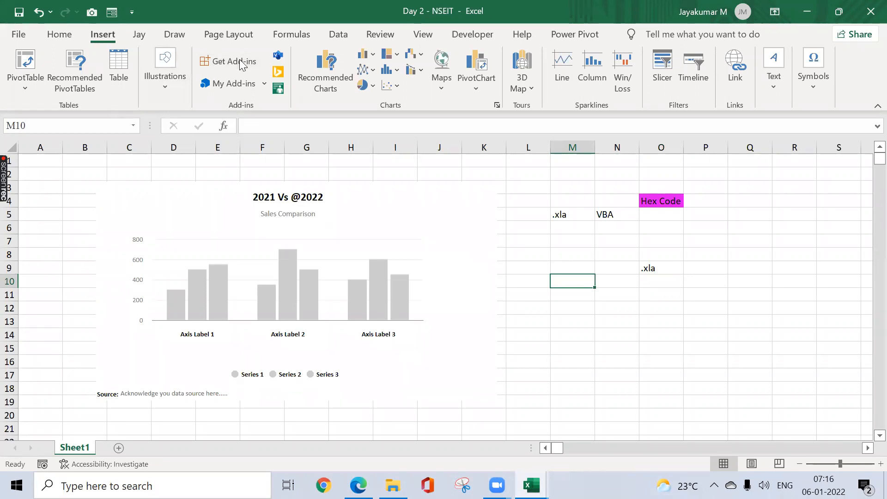
Step: View the details of the Custome Date Jay Addin in the Excel Options add-ins list, and close the options
left_click(23, 42)
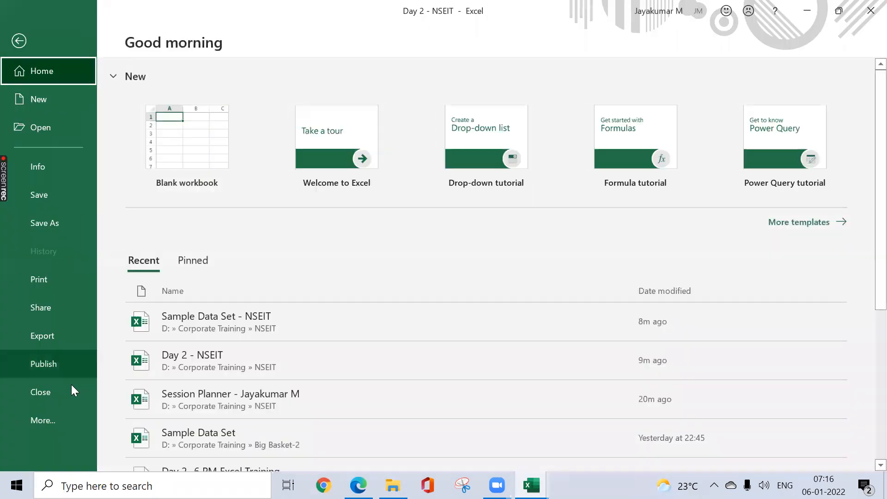
left_click(64, 418)
left_click(122, 418)
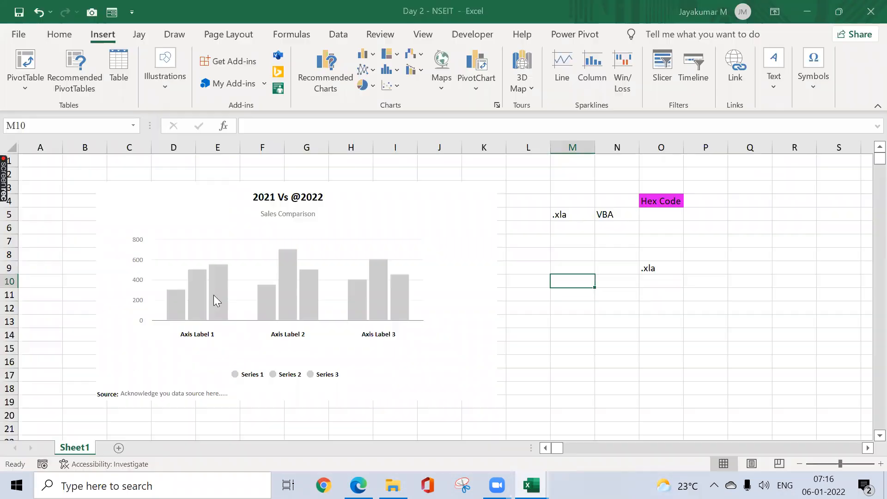
left_click(183, 228)
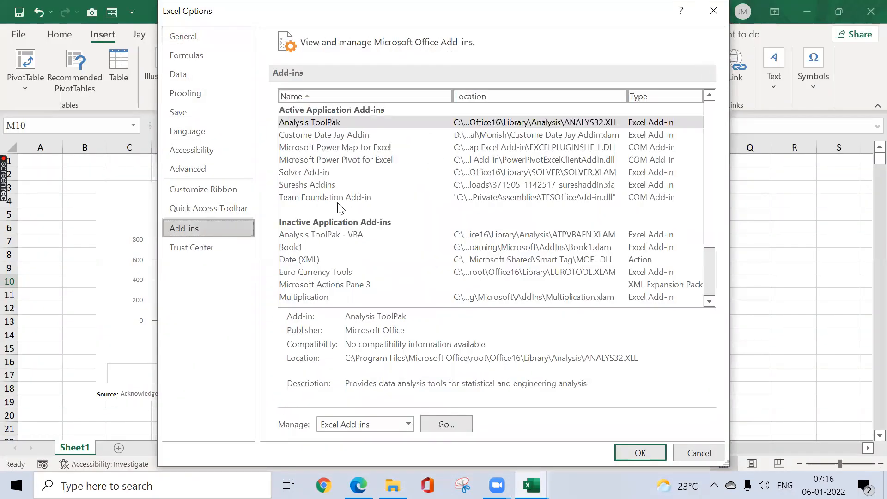
left_click(335, 138)
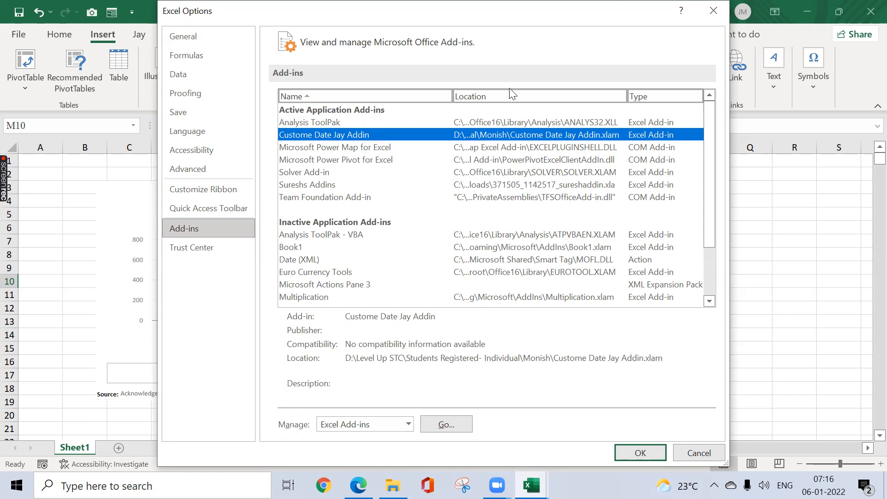
left_click(714, 10)
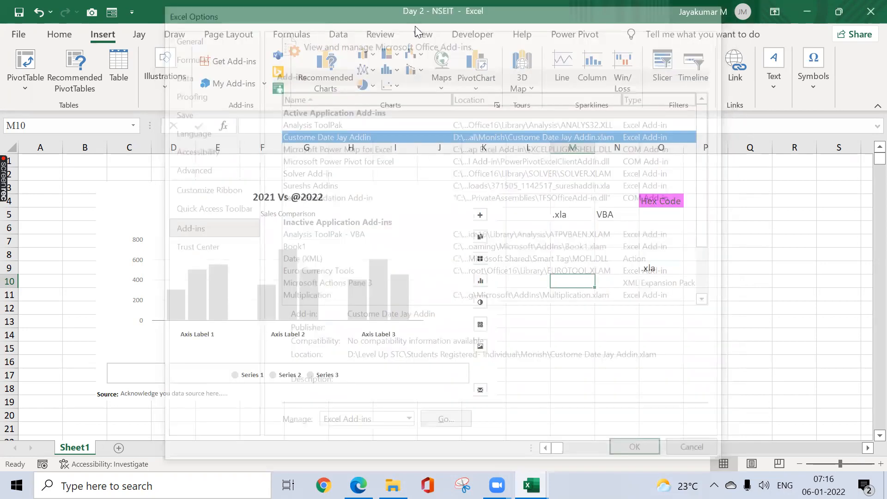
left_click(453, 34)
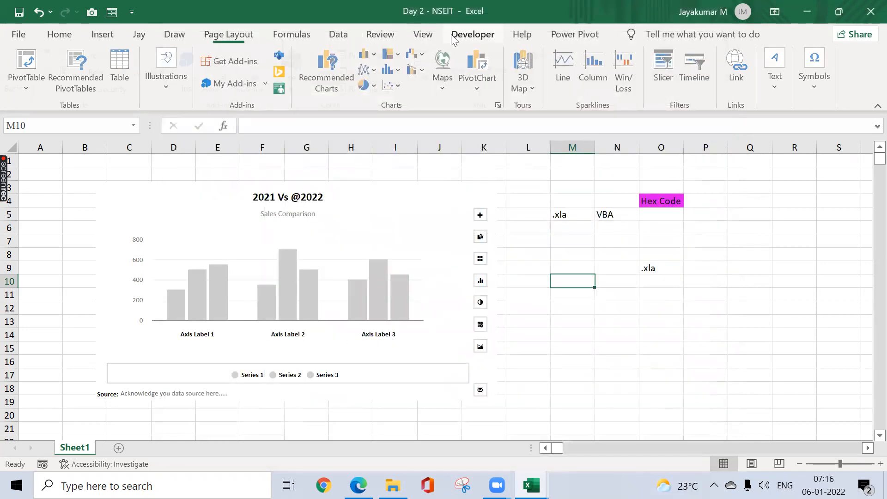
left_click(423, 34)
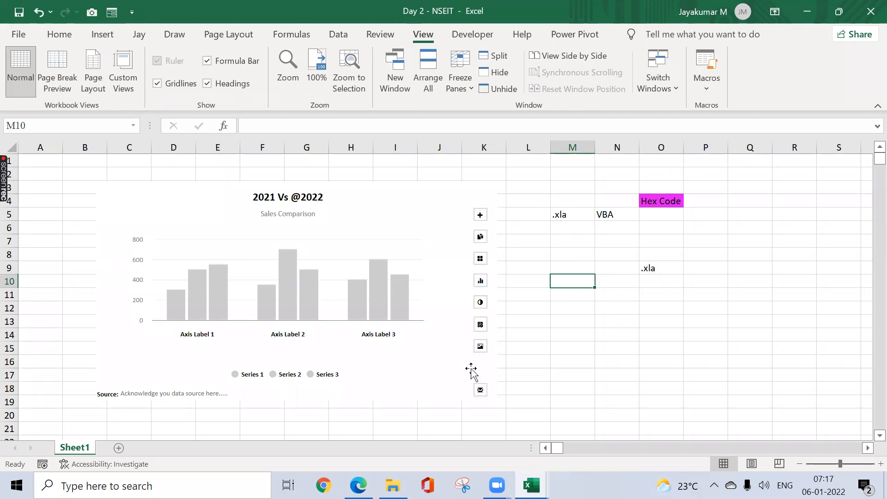
left_click(574, 294)
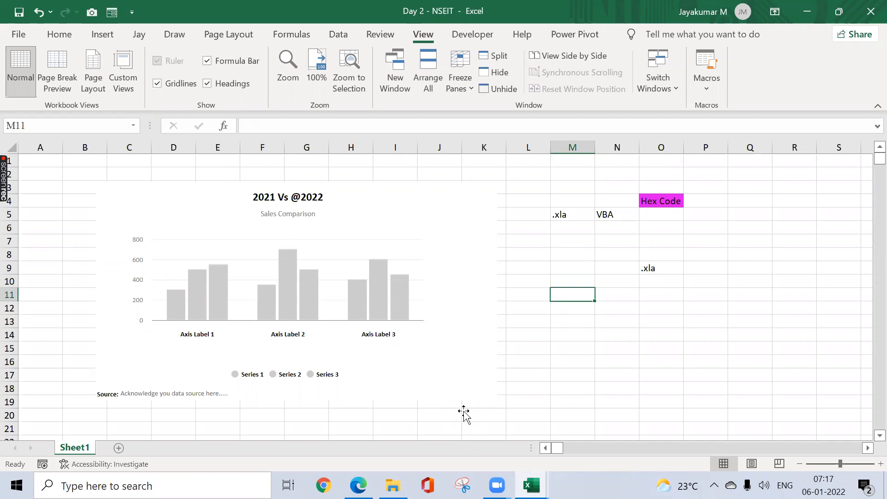
left_click(436, 409)
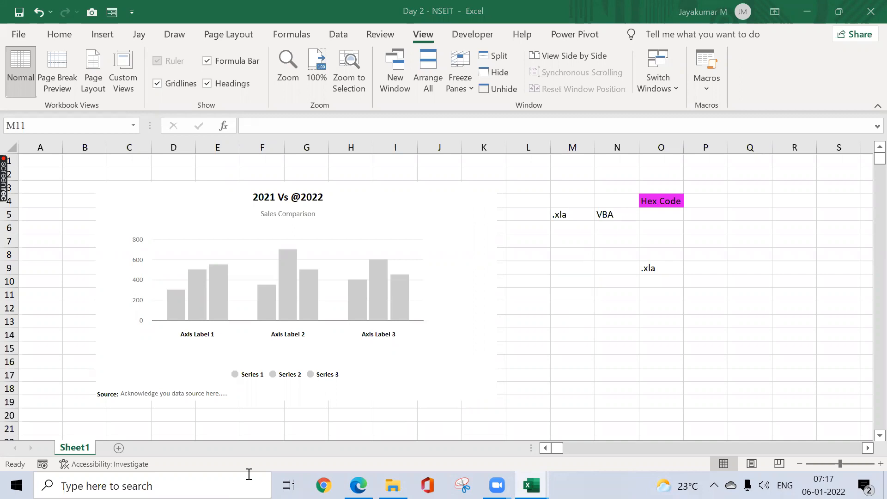
left_click(578, 266)
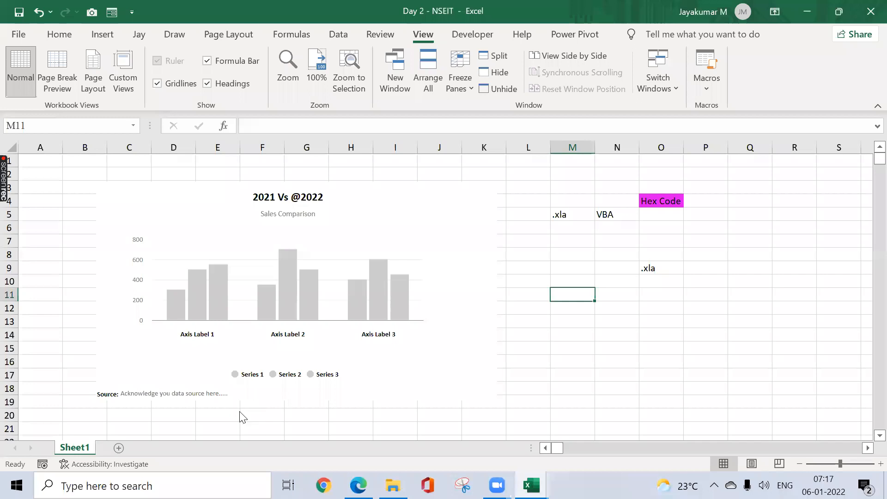
Step: Add a new blank worksheet after Sheet1
left_click(118, 448)
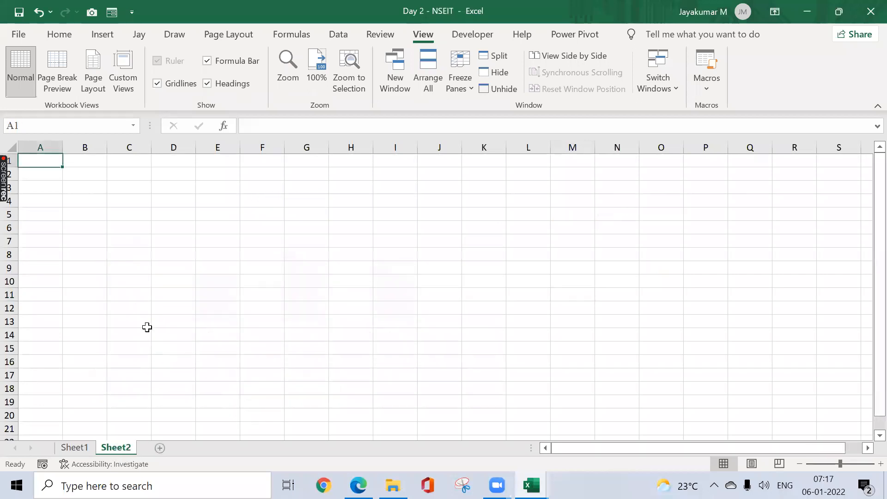
left_click(141, 322)
left_click(69, 179)
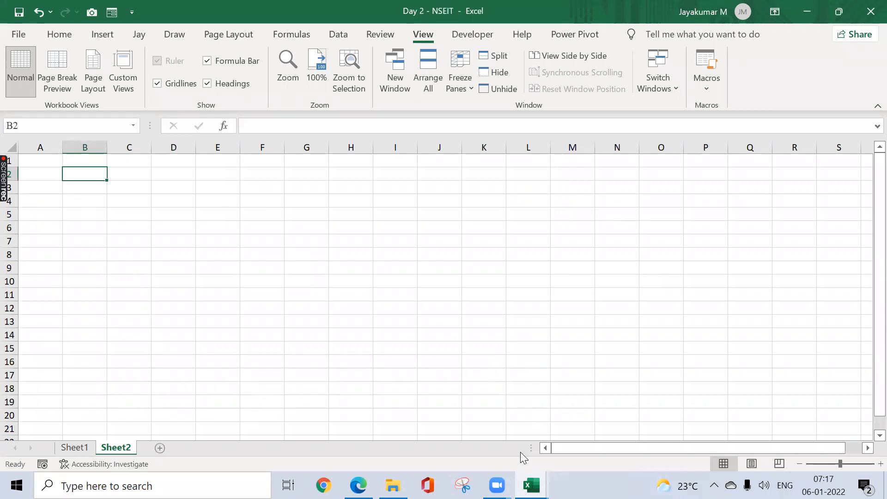
left_click(393, 269)
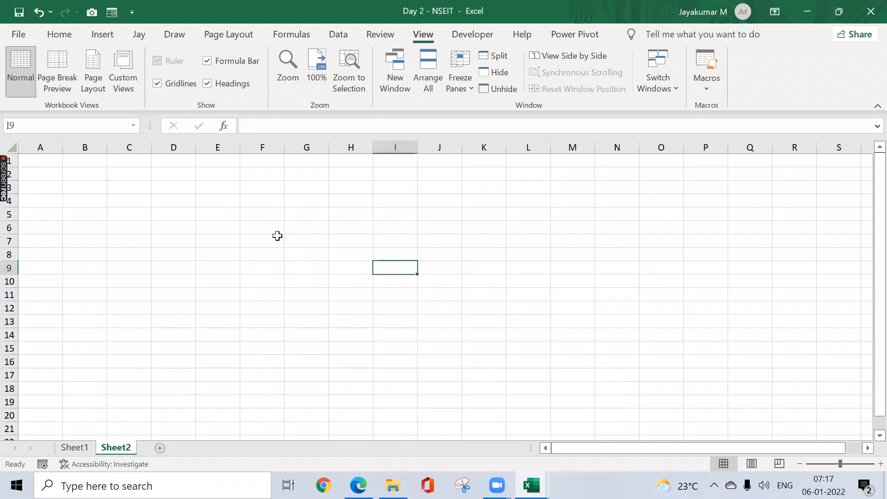
Step: Enter "Name Range" in cell B2 of Sheet2 and autofit column B to the text
left_click(79, 174)
type("Name")
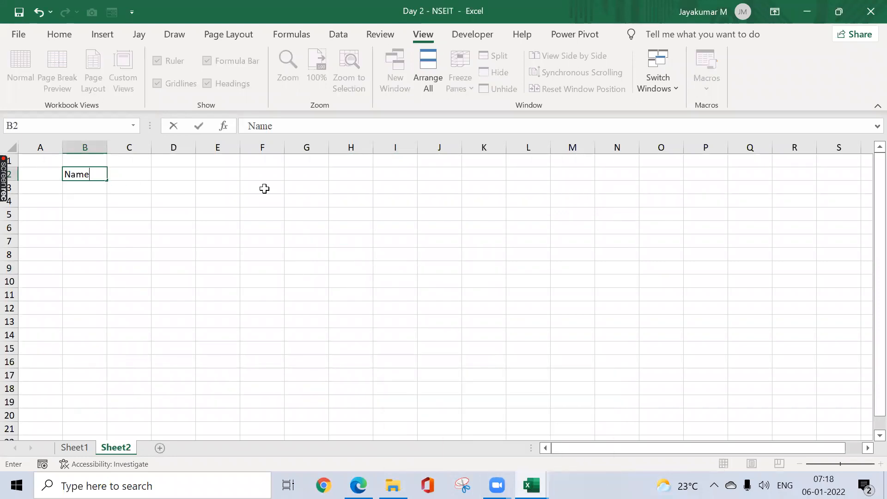
type(" Range")
key("Return")
key("Up")
key("alt+o")
key("c")
key("a")
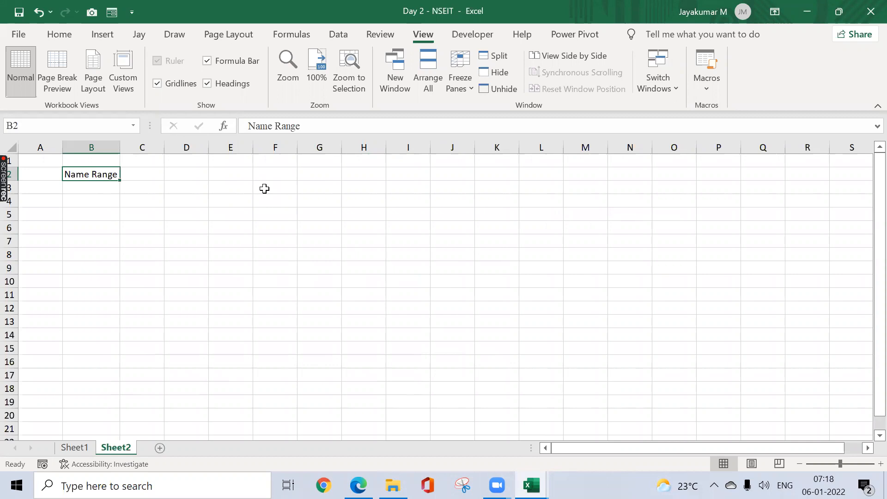
left_click(197, 198)
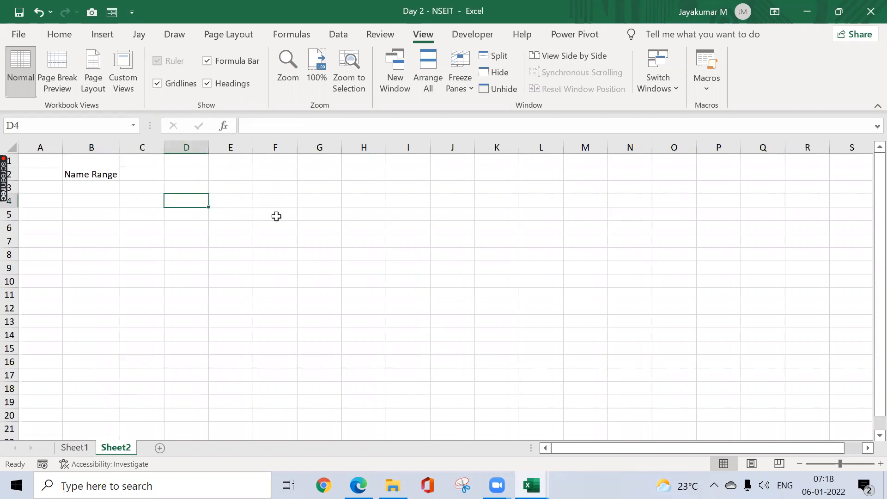
left_click(292, 226)
left_click(329, 215)
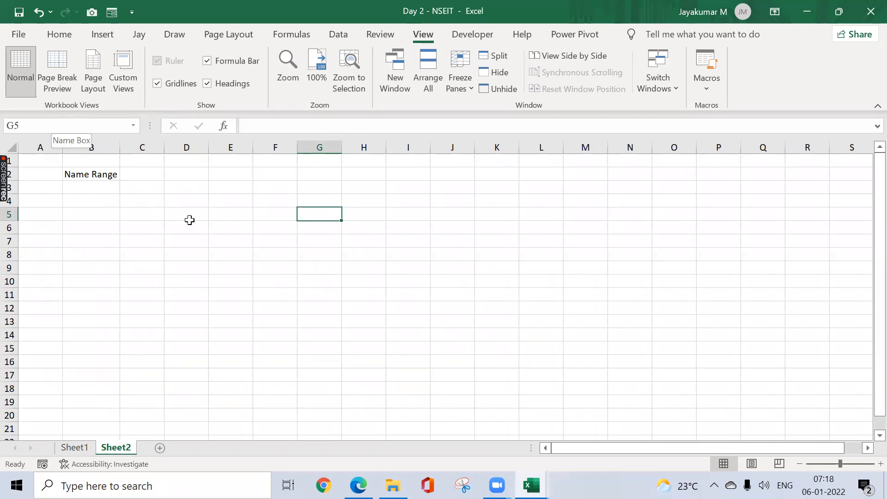
left_click(228, 268)
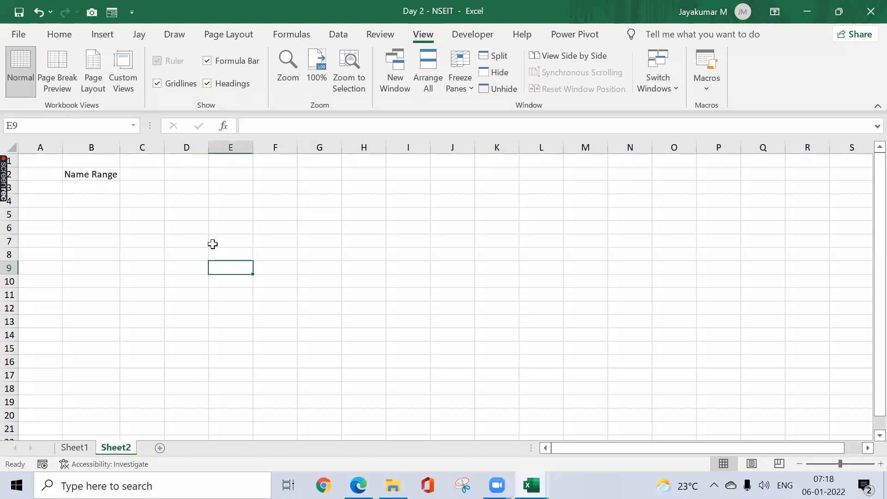
Step: Switch to the Sample Data Set - NSEIT workbook and go to the client data on its Sheet2
left_click(295, 292)
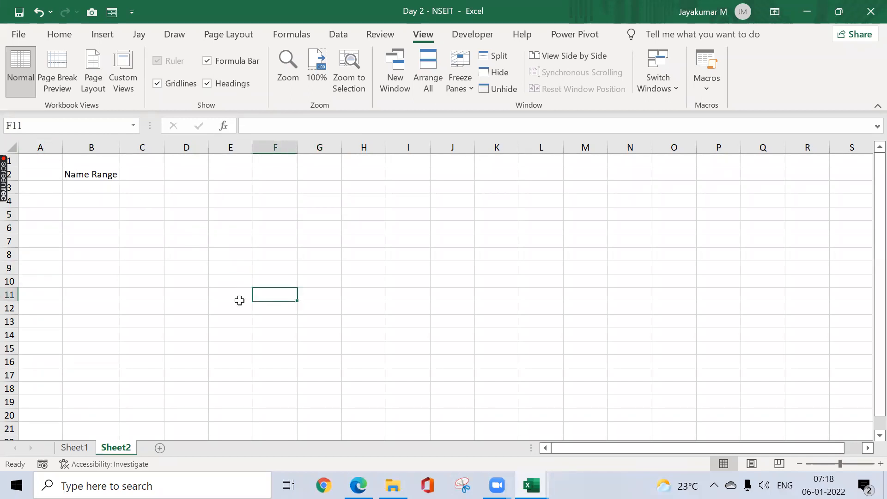
mouse_move(532, 485)
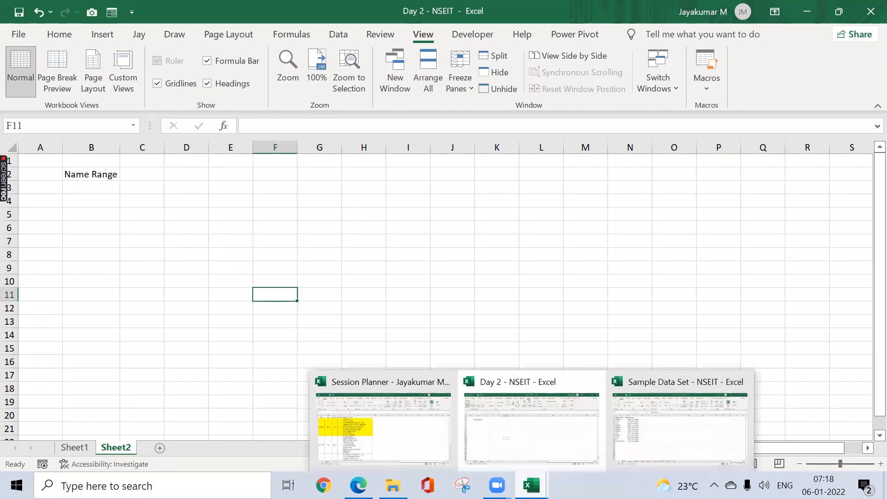
left_click(563, 447)
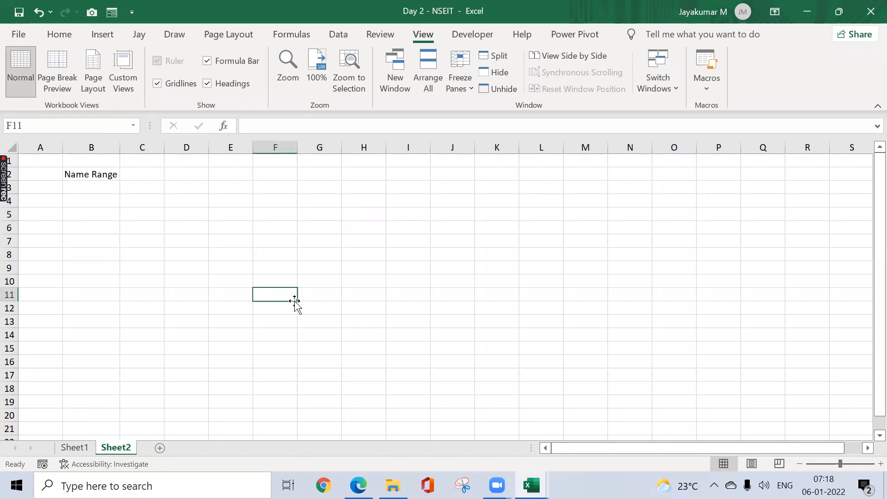
left_click(74, 448)
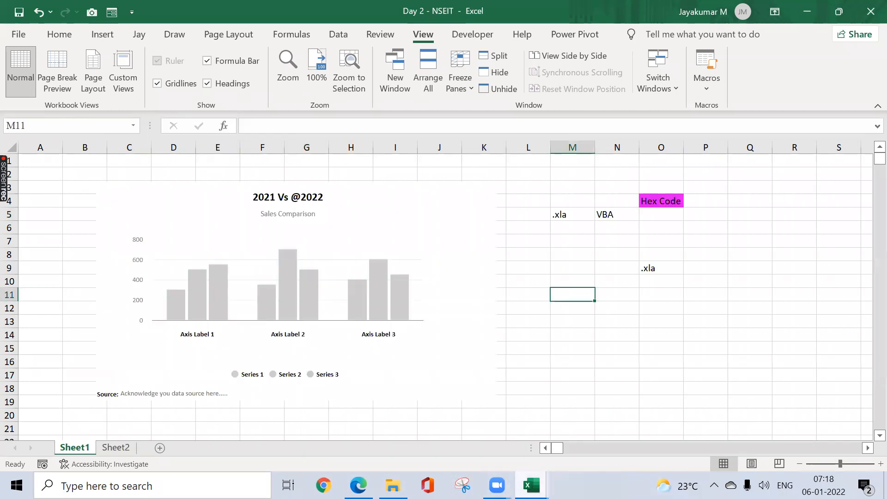
left_click(532, 485)
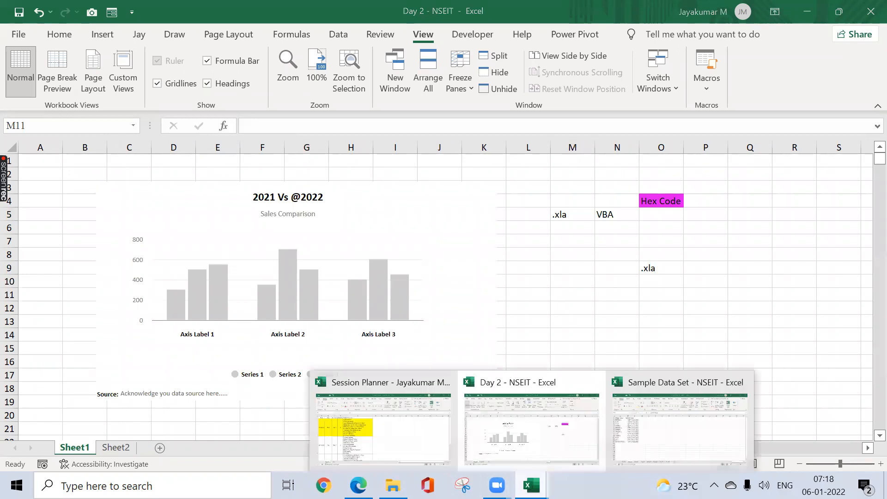
left_click(631, 413)
left_click(293, 262)
left_click(213, 198)
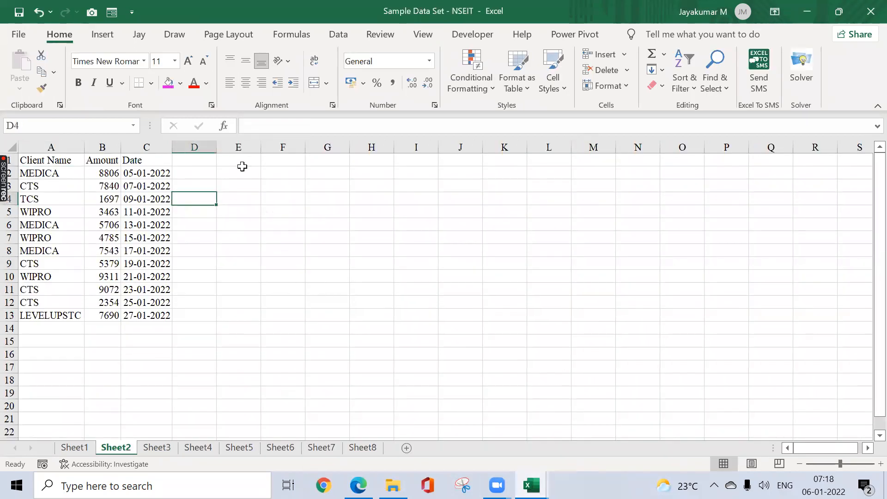
key("Up")
key("Up")
key("Up")
key("Left")
key("ctrl+a")
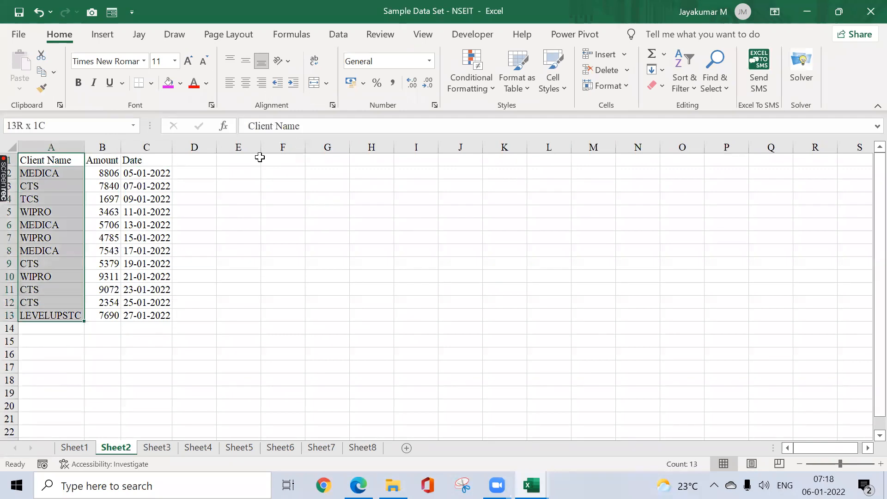
key("ctrl+c")
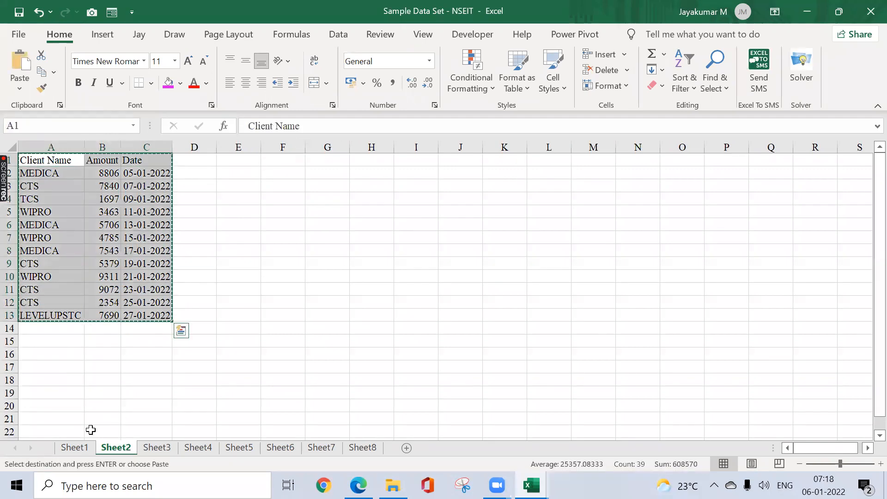
key("ctrl+Page_Up")
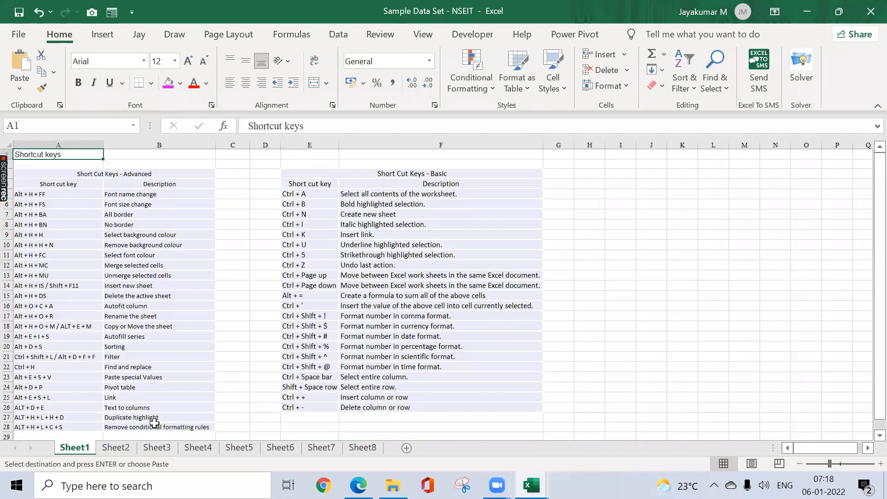
left_click(116, 447)
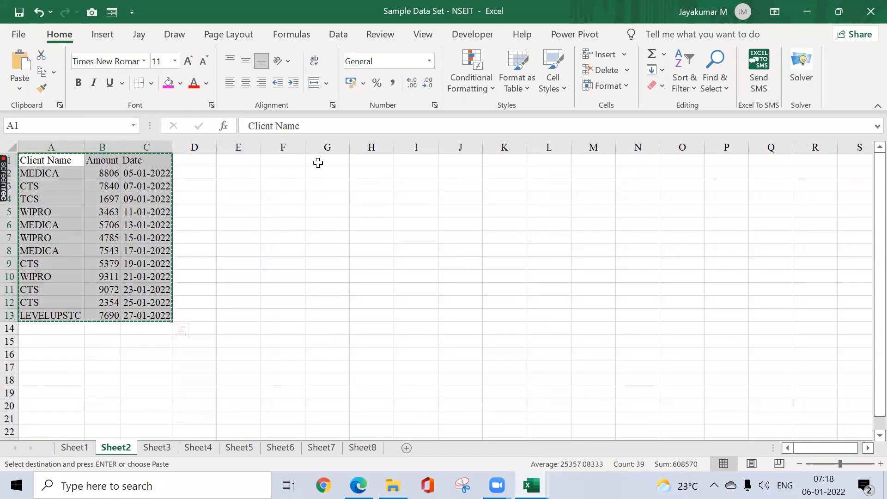
left_click(318, 163)
key("ctrl+v")
key("Escape")
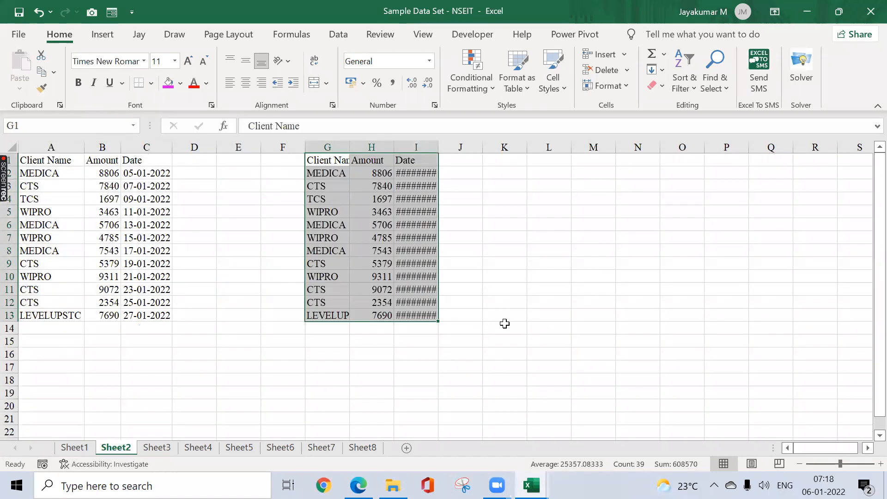
key("Delete")
Step: Copy the client table A1:C13 from the sample workbook's Sheet2 to cell D3 on Sheet2 of the Day 2 - NSEIT workbook
key("alt+Tab")
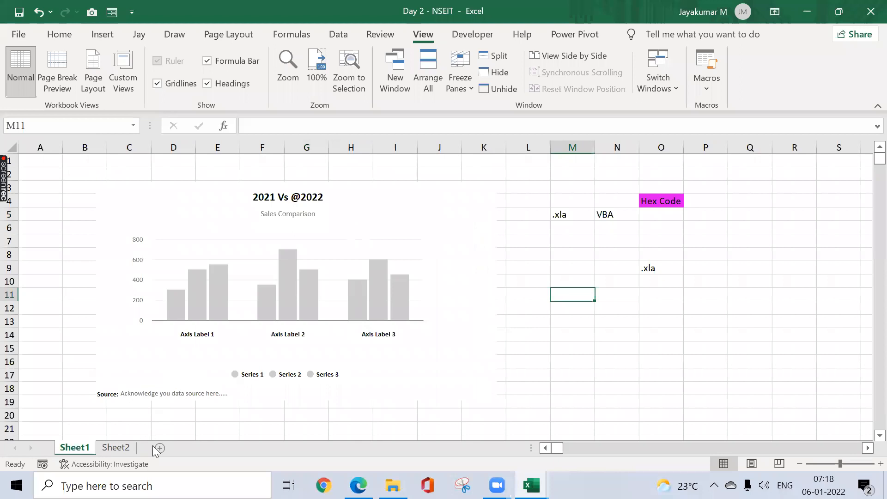
left_click(116, 447)
left_click(191, 183)
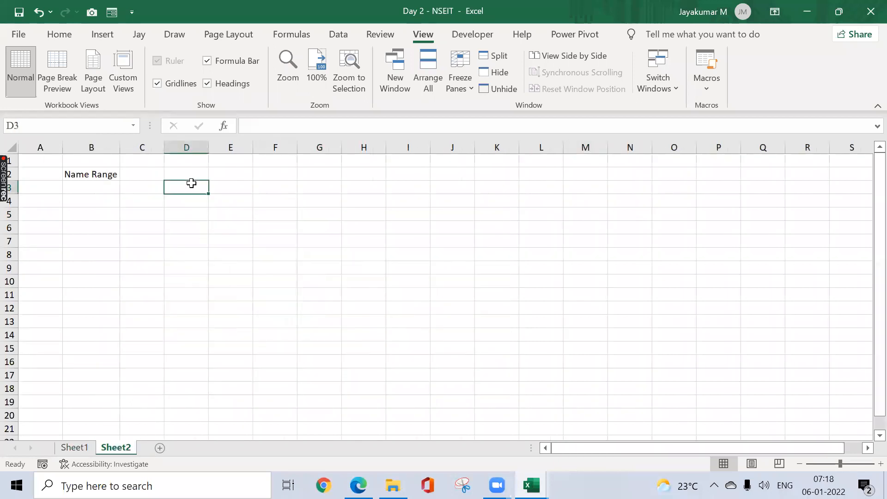
key("alt+Tab")
key("ctrl+Left")
key("ctrl+Left")
key("ctrl+a")
key("ctrl+c")
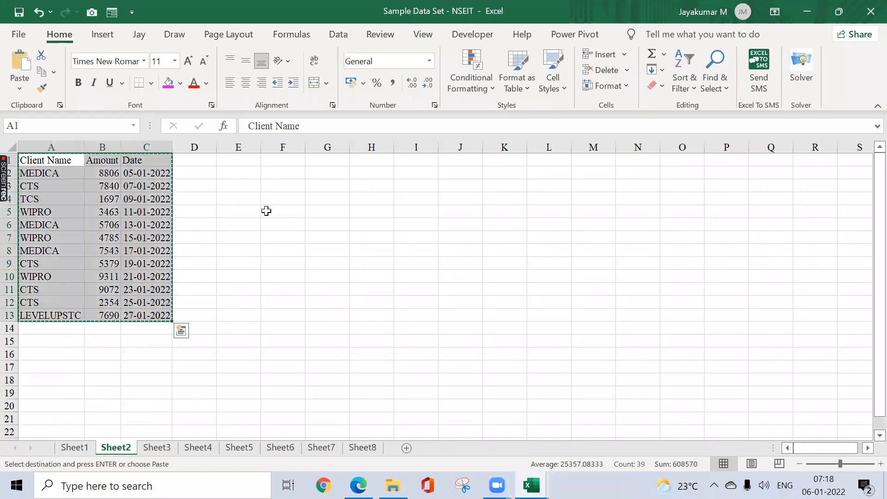
key("alt+Tab")
key("ctrl+v")
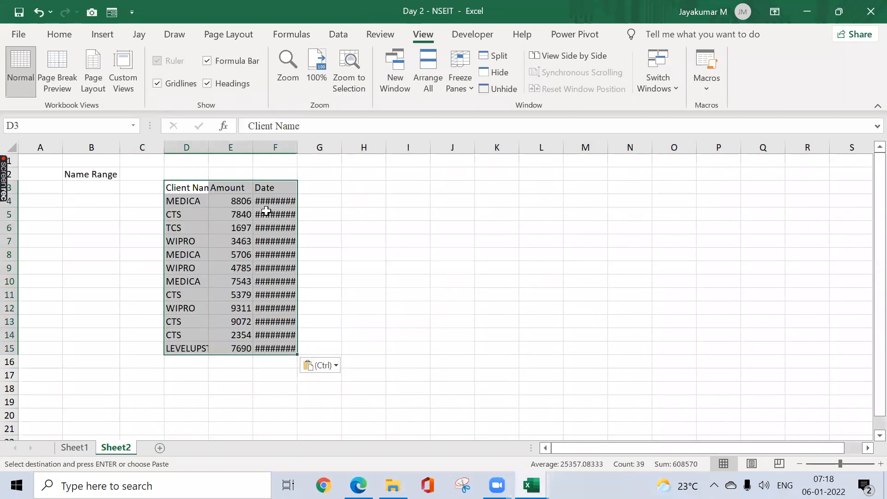
Step: Autofit columns D to F to the contents of the pasted client table
key("alt+o")
key("c")
key("a")
Step: Select the Amount values in E4:E15 of the client table, without the header
key("Right")
key("Down")
key("Right")
key("ctrl+shift+Down")
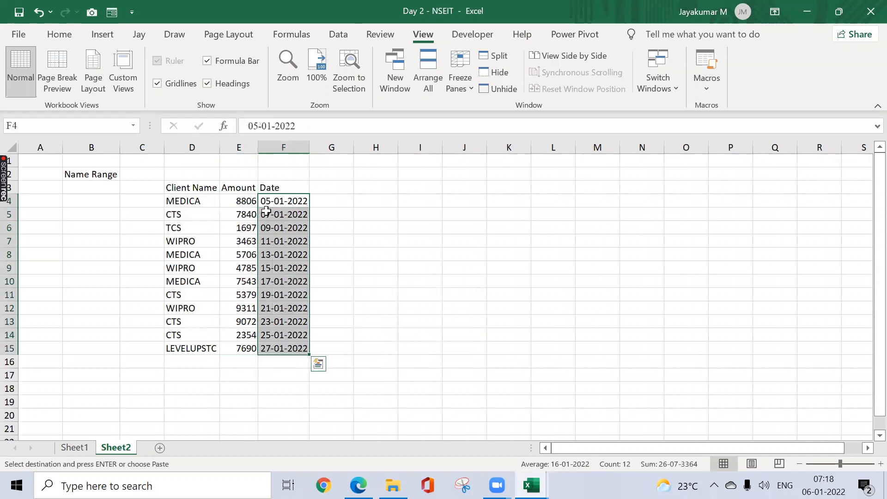
key("Right")
key("Left")
key("Left")
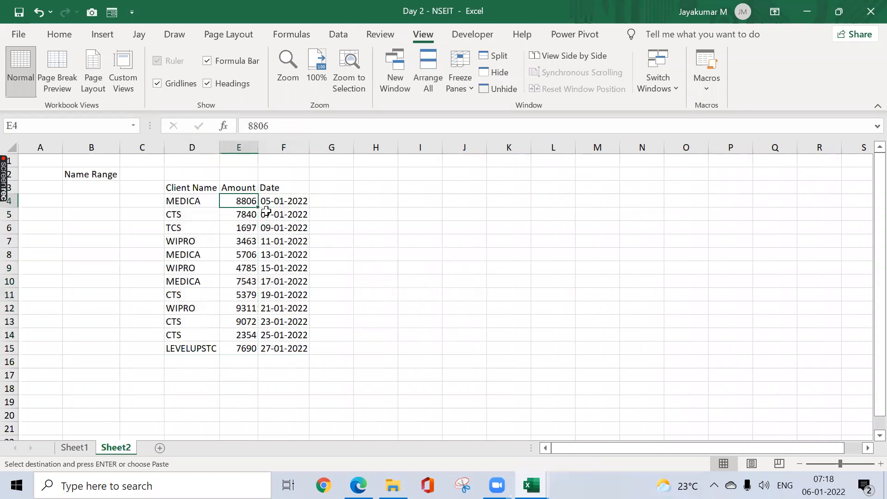
key("ctrl+shift+Down")
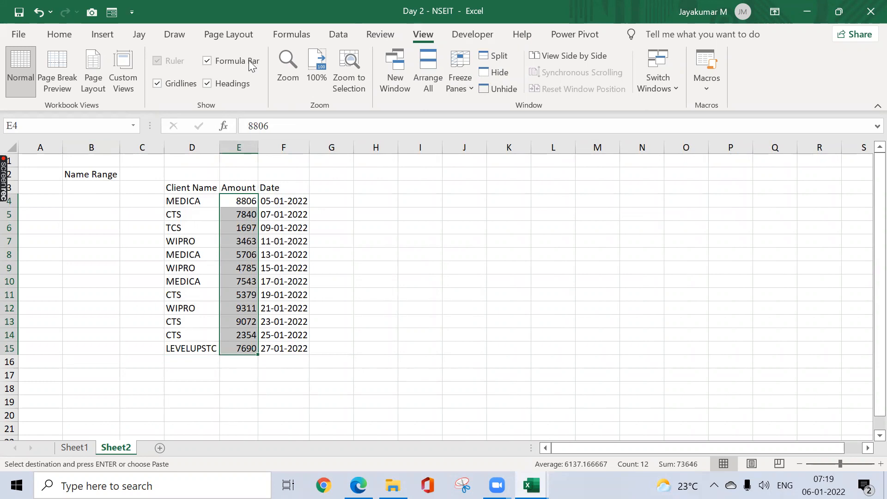
Step: View the Name Manager and its New Name settings for the selected Amount range, and close them without creating a name
left_click(298, 39)
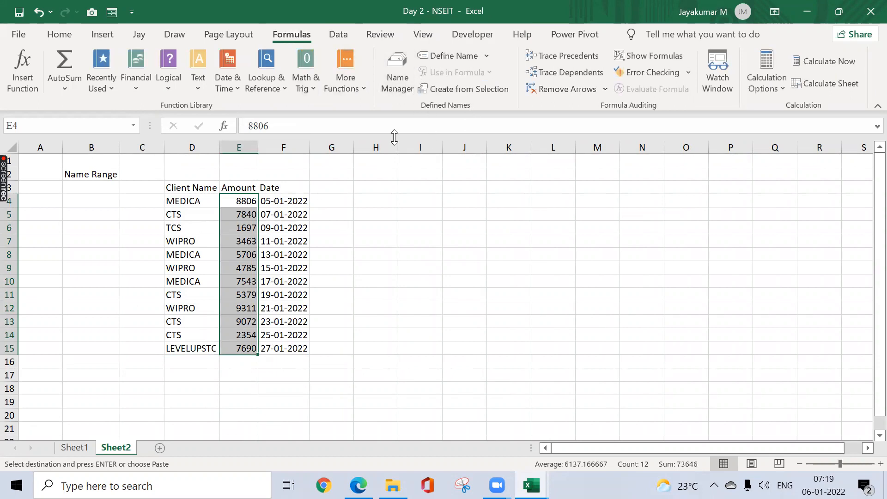
left_click(396, 79)
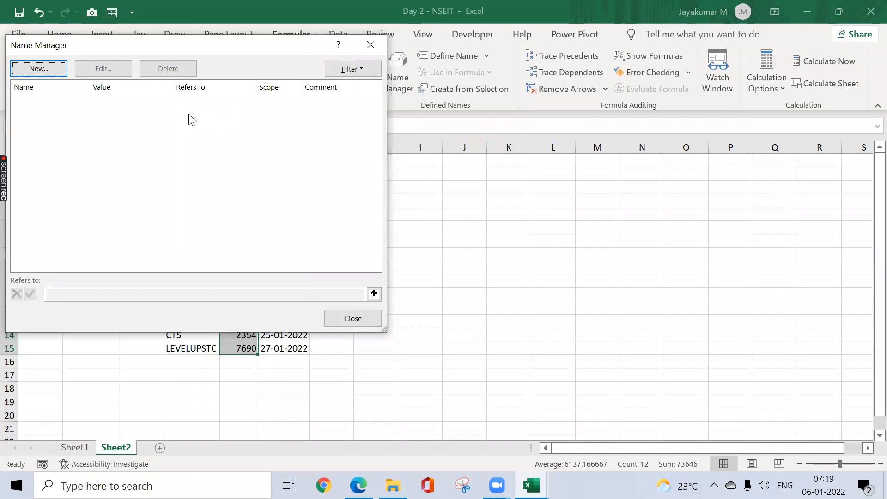
left_click(375, 45)
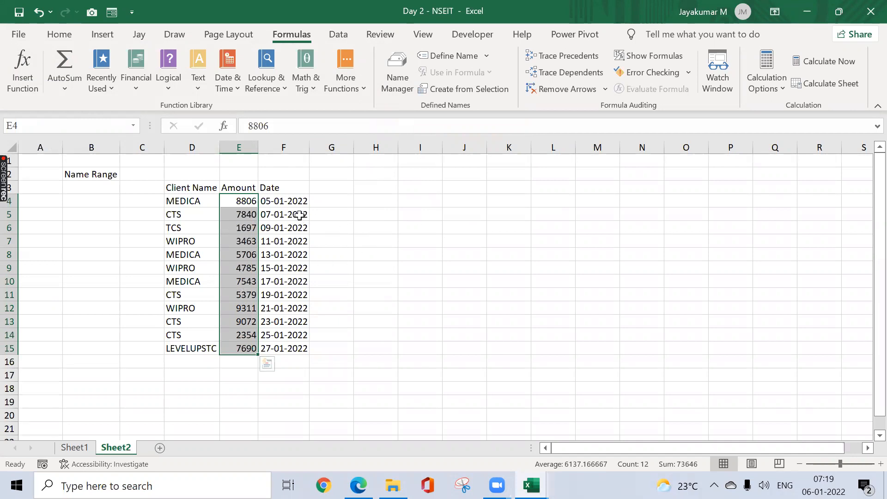
left_click(390, 83)
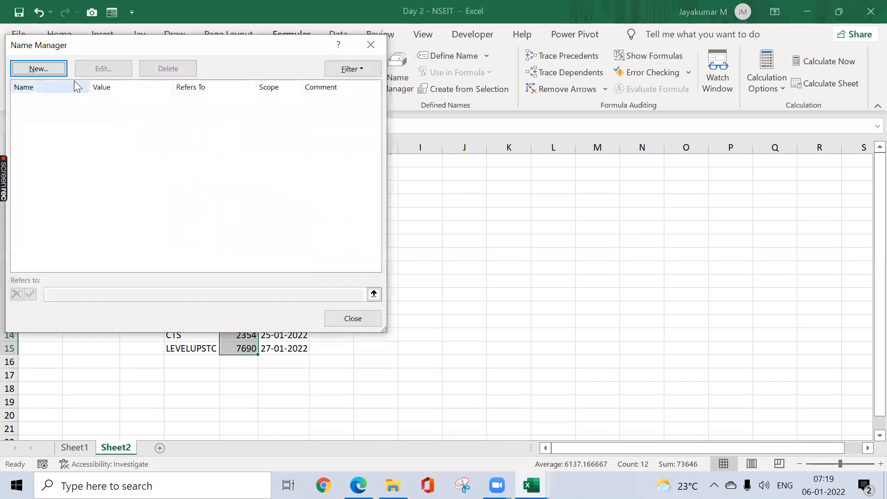
left_click(38, 69)
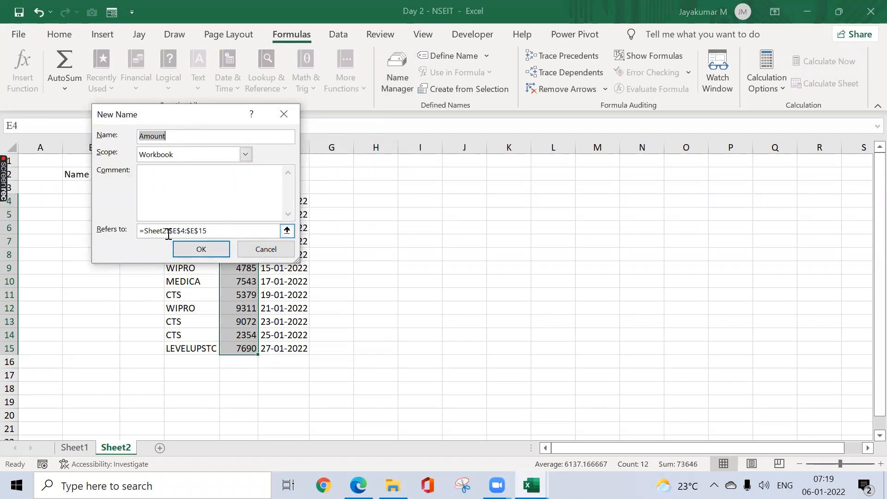
left_click(284, 114)
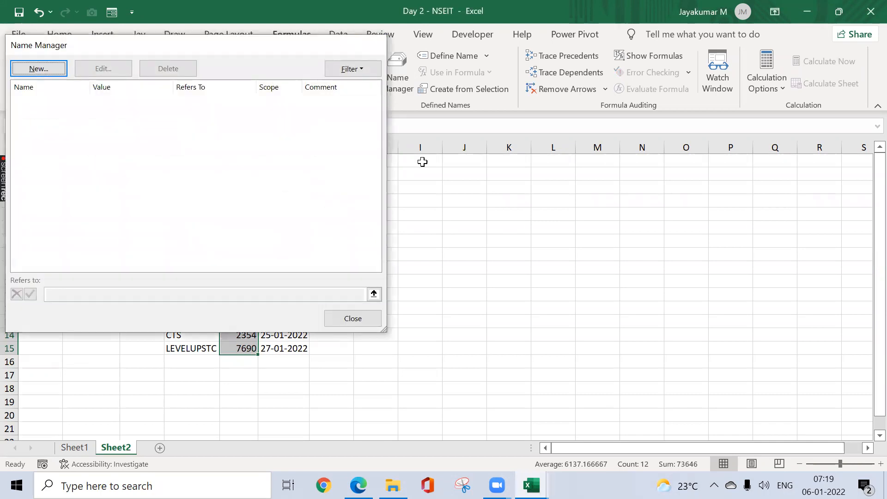
key("Escape")
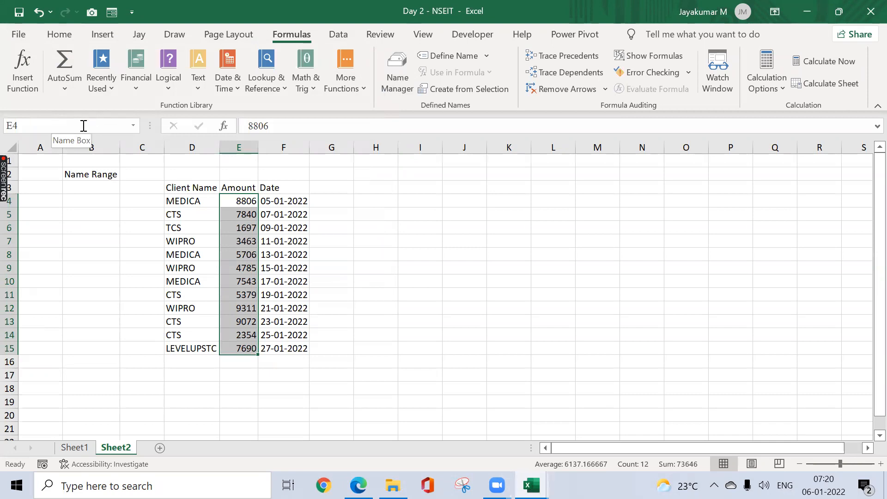
Step: Name the selected Amount range E4:E15 "INV_amount"
left_click(62, 129)
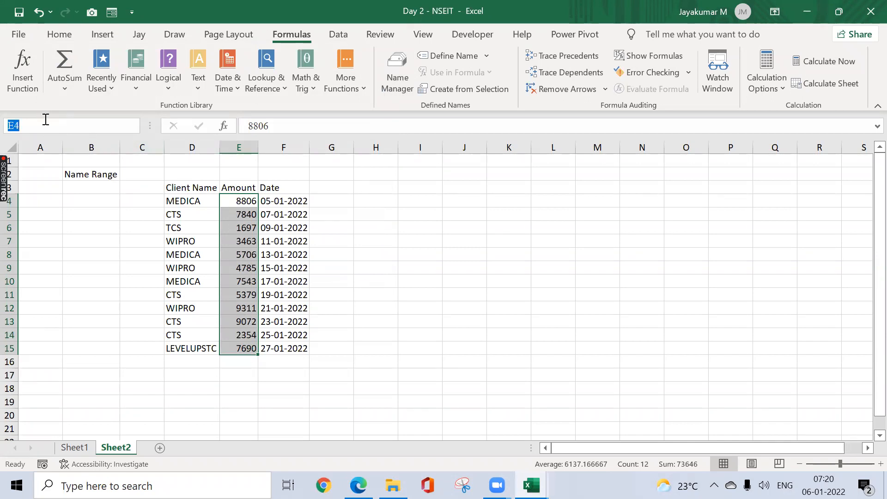
type("iNV_amount")
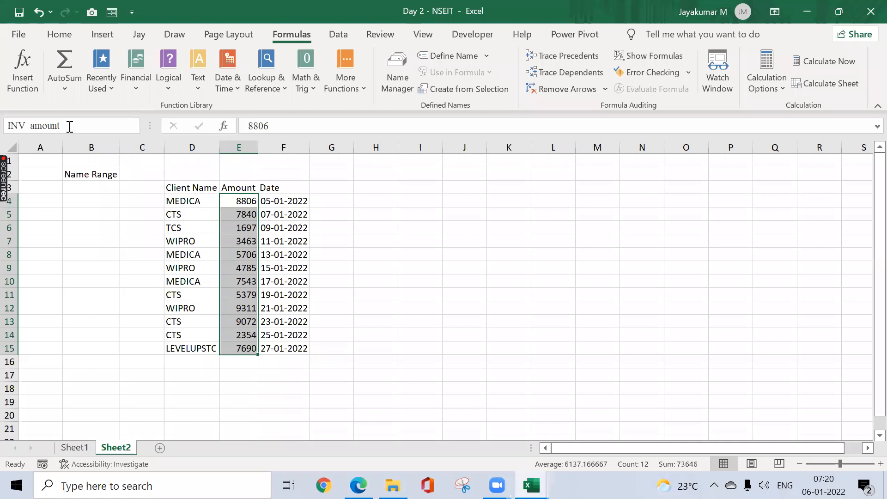
key("Return")
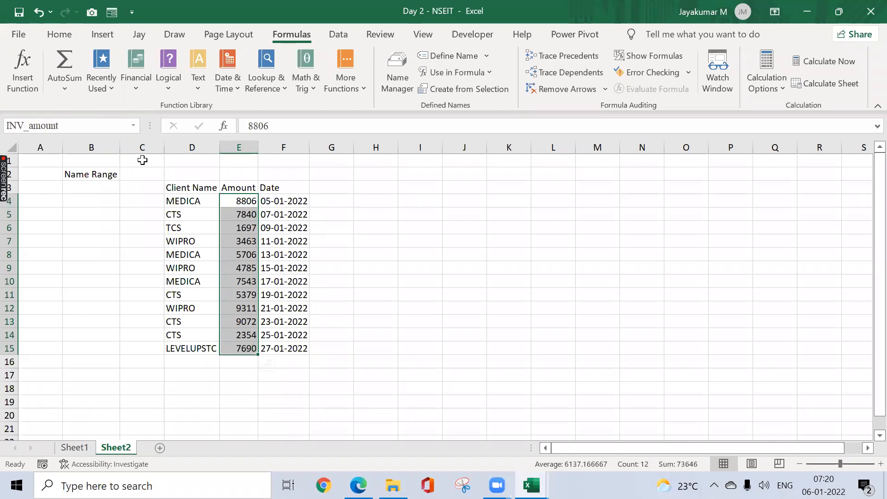
Step: Leave the Amount range and reselect E4:E15 to check its assigned name
left_click(390, 210)
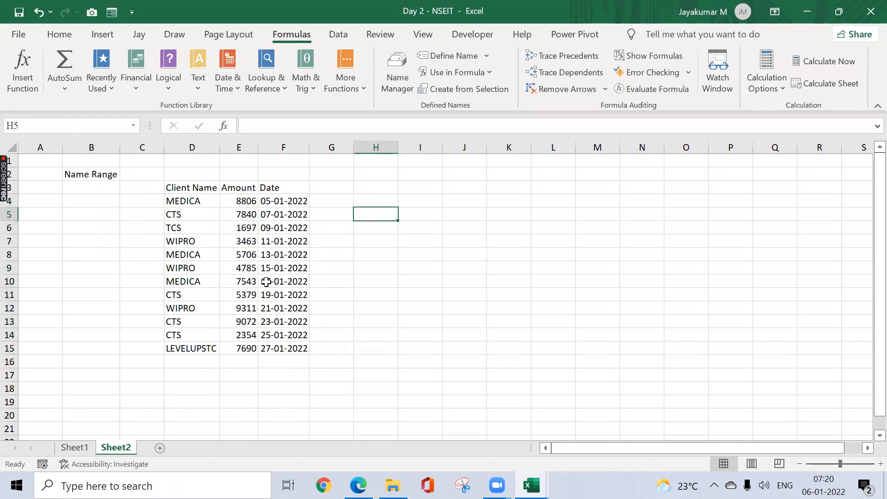
left_click(248, 201)
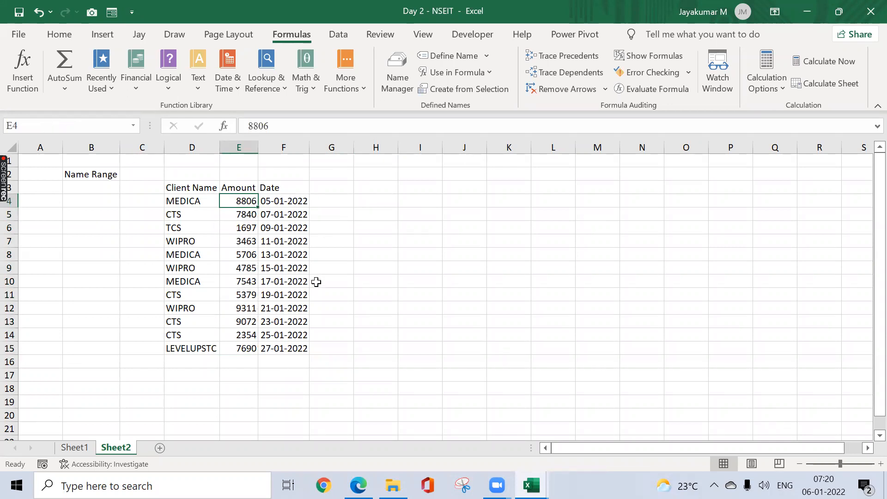
key("ctrl+shift+Down")
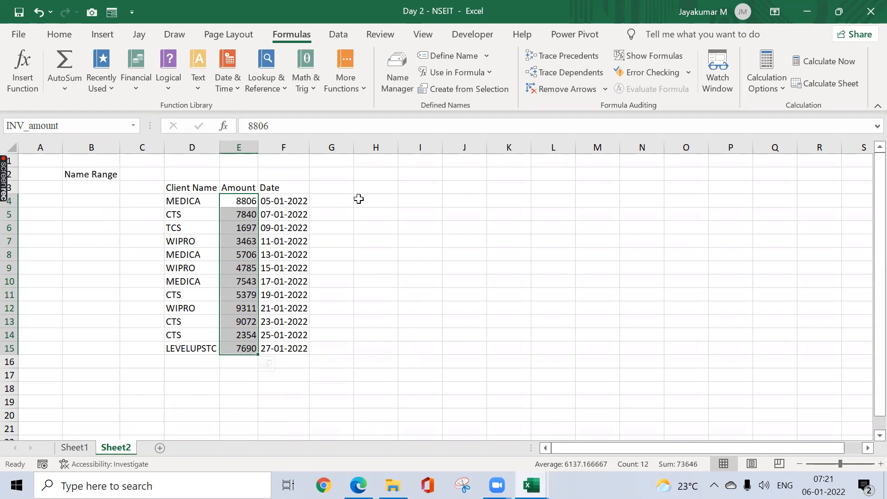
Step: Examine the INV_amount entry in the Name Manager and its edit details, and close the details without changing anything
left_click_drag(358, 198, 374, 160)
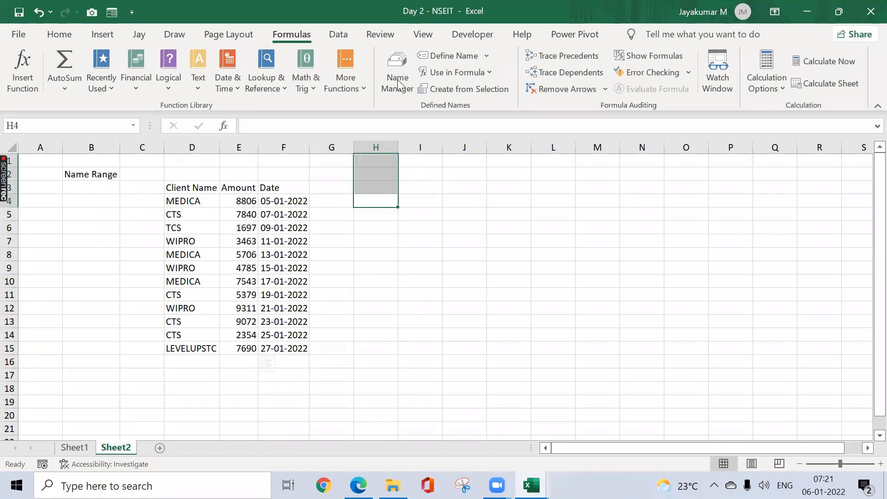
left_click(398, 84)
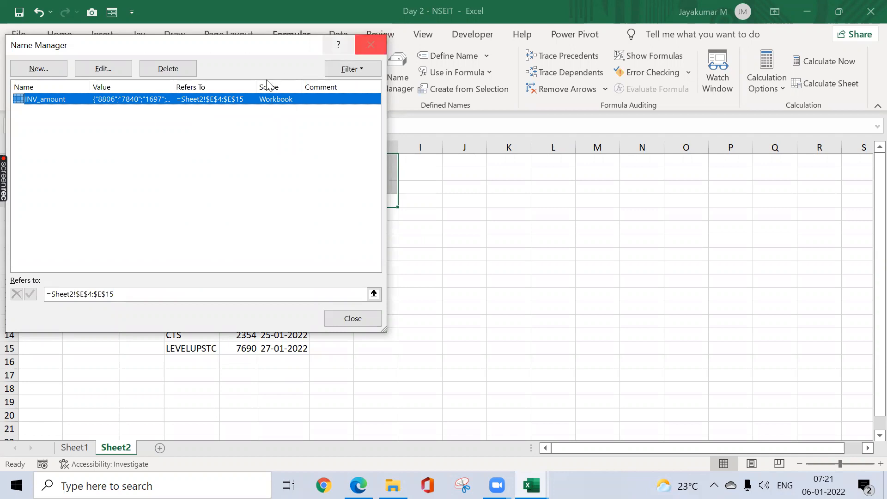
left_click(107, 70)
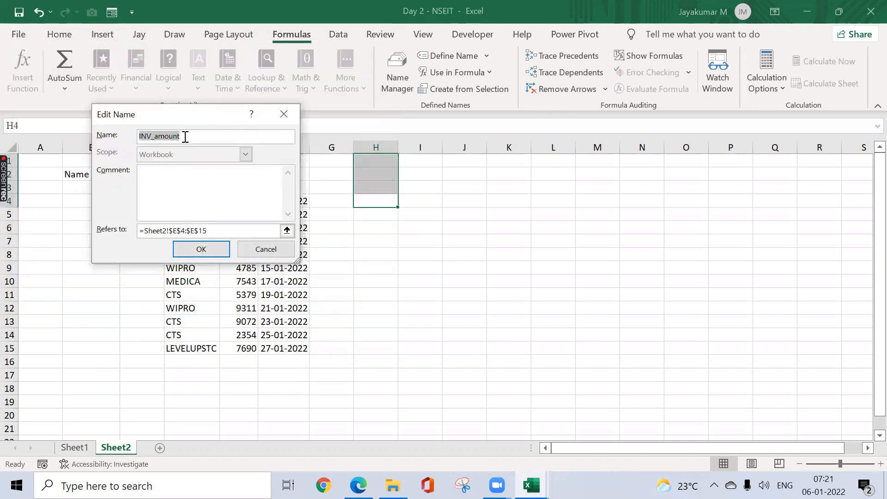
left_click(287, 116)
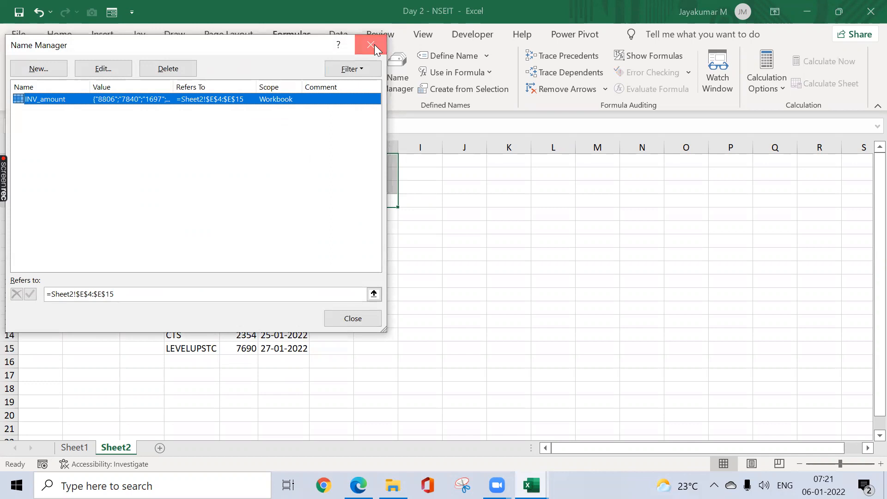
Step: Close the Name Manager and reselect the Amount values E4:E15 on Sheet2 to check their assigned name
left_click(372, 45)
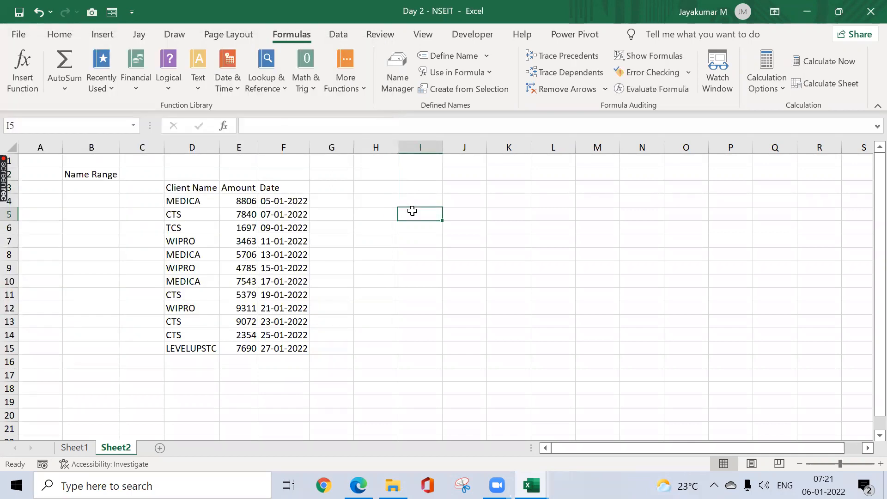
key("Left")
key("Left")
key("Left")
key("Left")
key("Up")
key("ctrl+shift+Down")
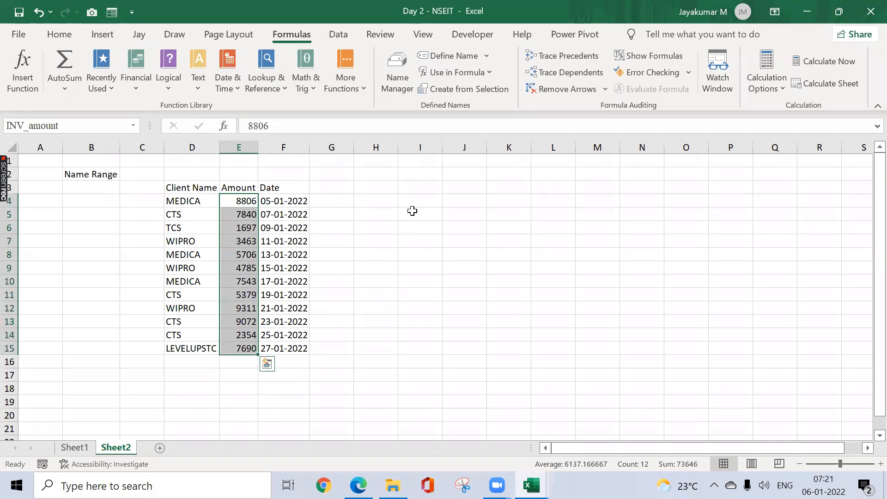
key("Right")
key("Right")
key("Right")
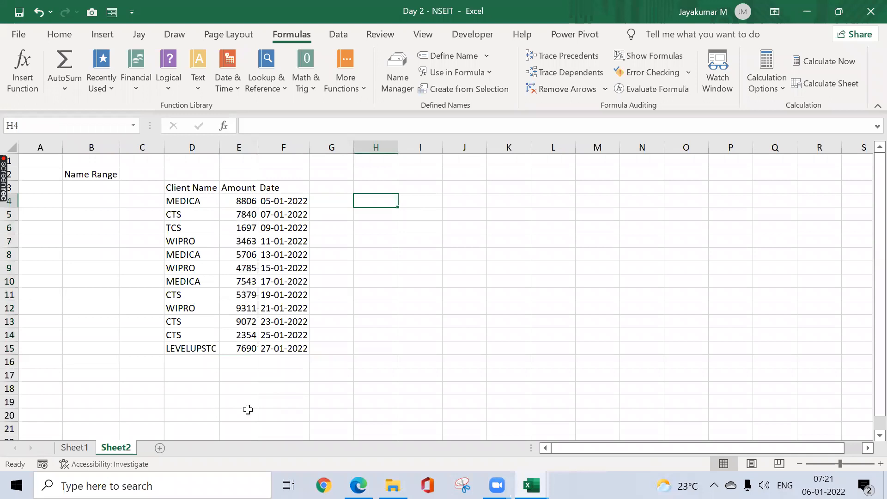
Step: Total the named range from another sheet by entering =SUM(INV_amount) in cell M13 of Sheet1
left_click(75, 453)
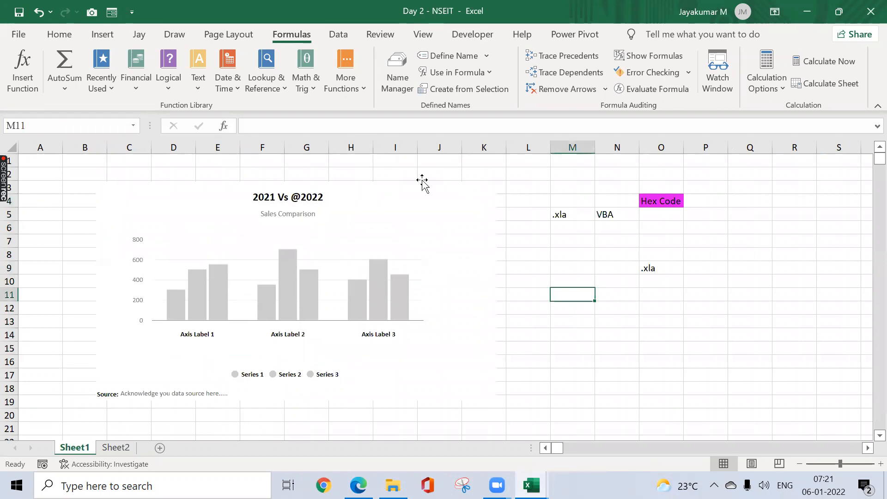
left_click_drag(466, 187, 480, 217)
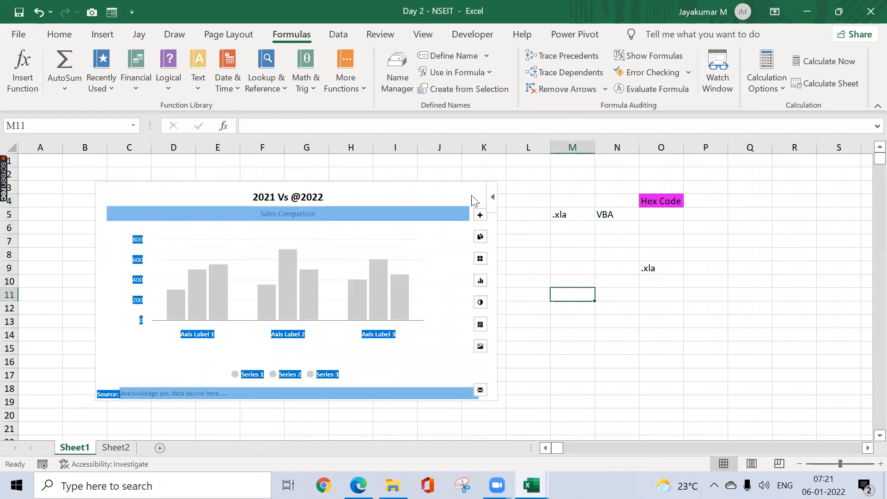
left_click(584, 175)
left_click(589, 316)
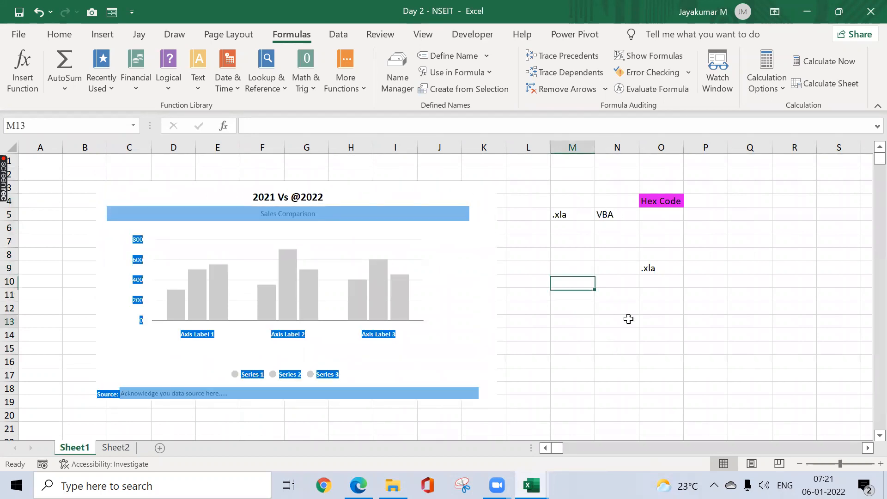
type("=su")
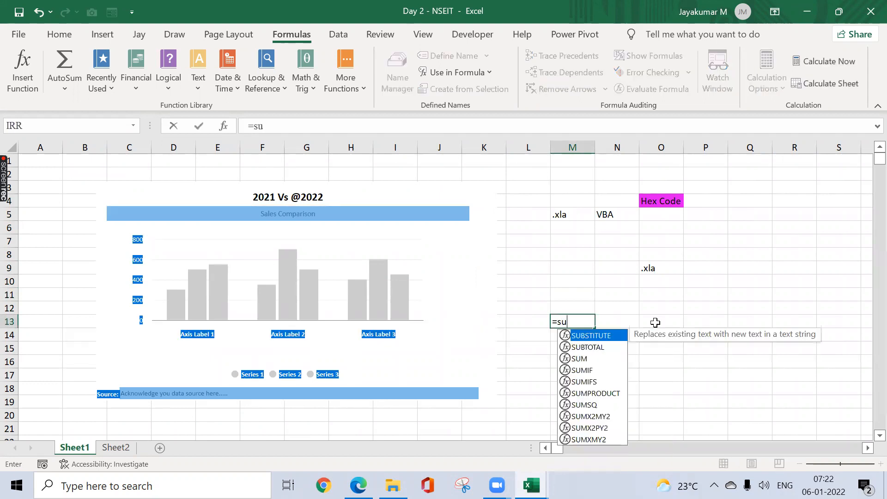
type("m(")
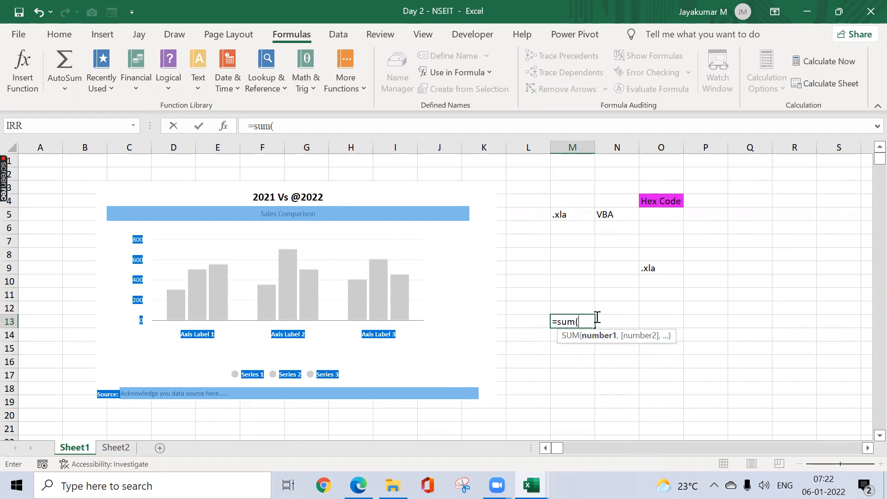
type("inv")
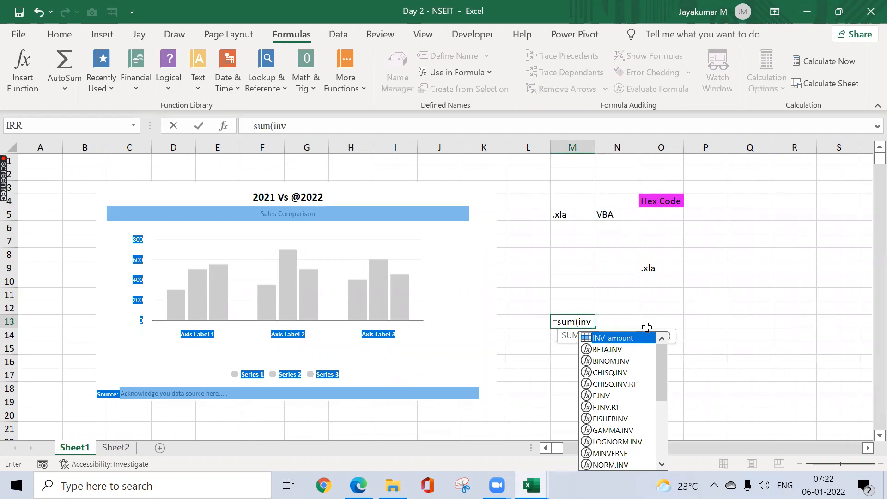
key("Tab")
type(")")
key("Return")
key("Up")
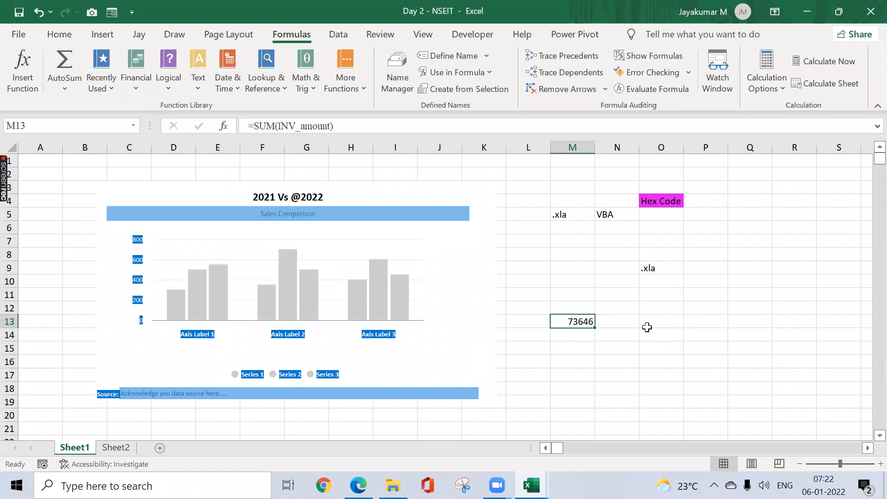
Step: Try a VLOOKUP formula in H4 of Sheet2 with INV_amount as lookup value and "data" as table array, and cancel the entry
left_click(116, 446)
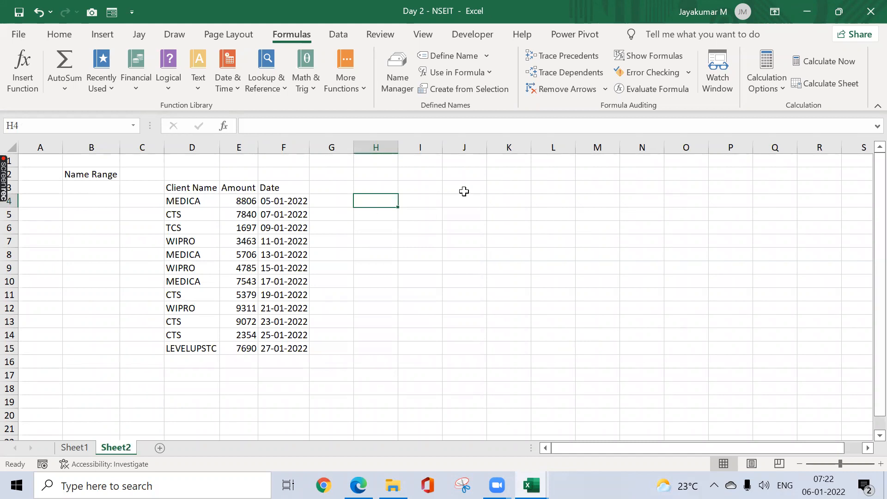
type("=vl")
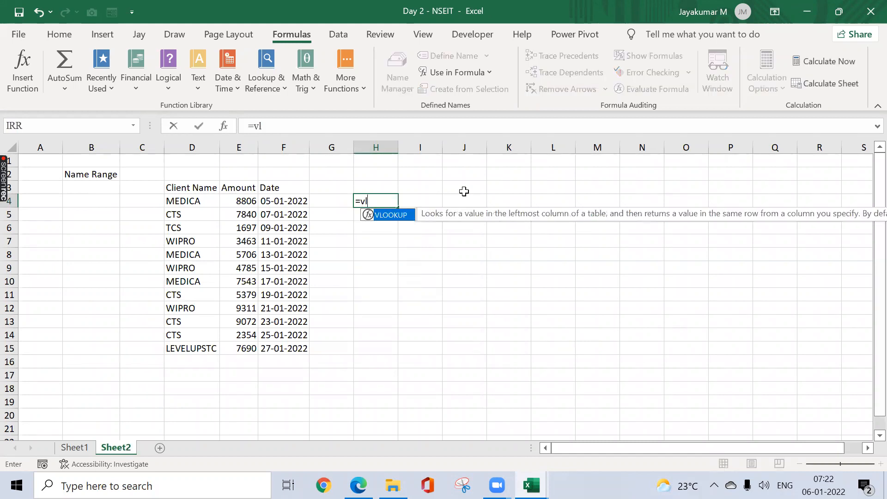
key("Tab")
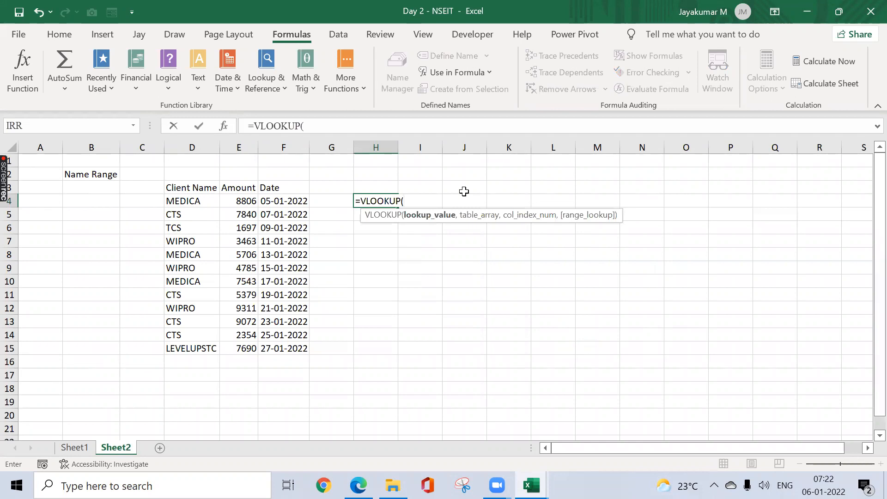
type("in")
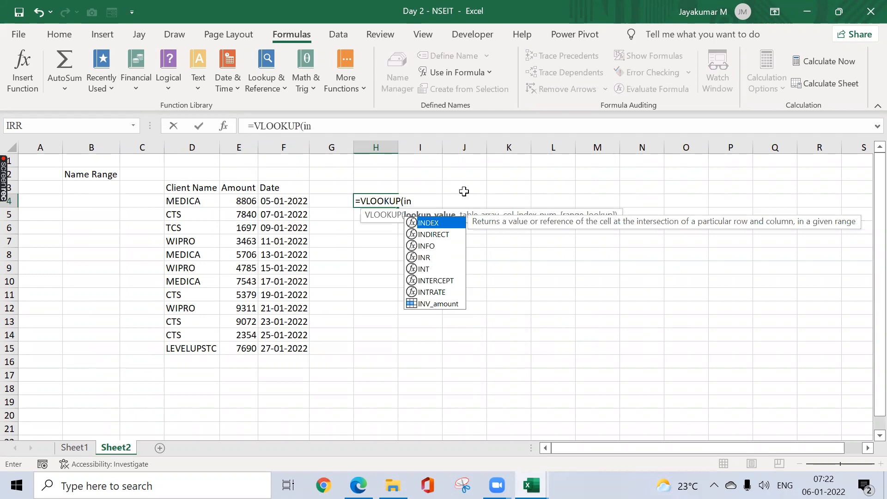
key("Down")
key("Down")
key("Down")
key("Down")
key("Down")
key("Down")
key("Down")
key("Tab")
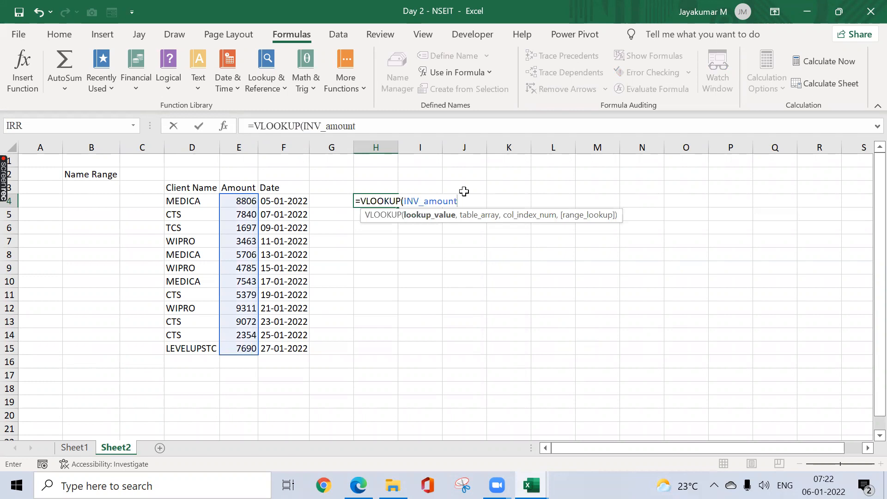
type(",")
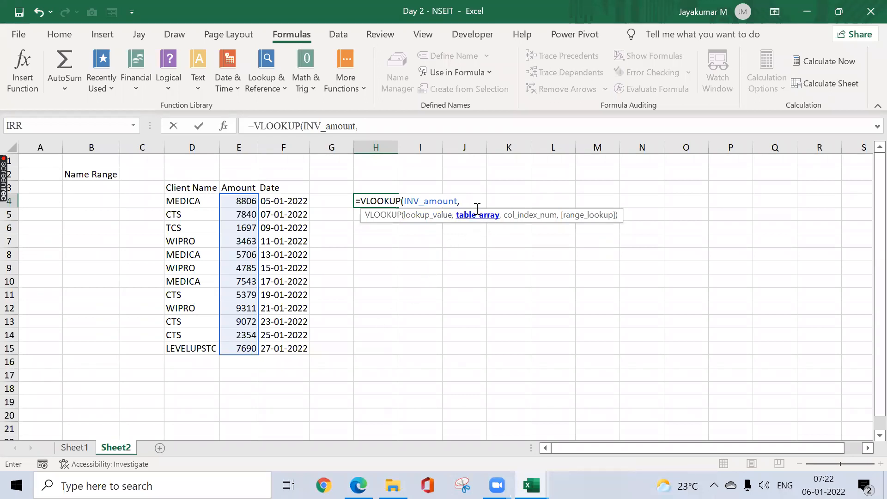
key("BackSpace")
type("data")
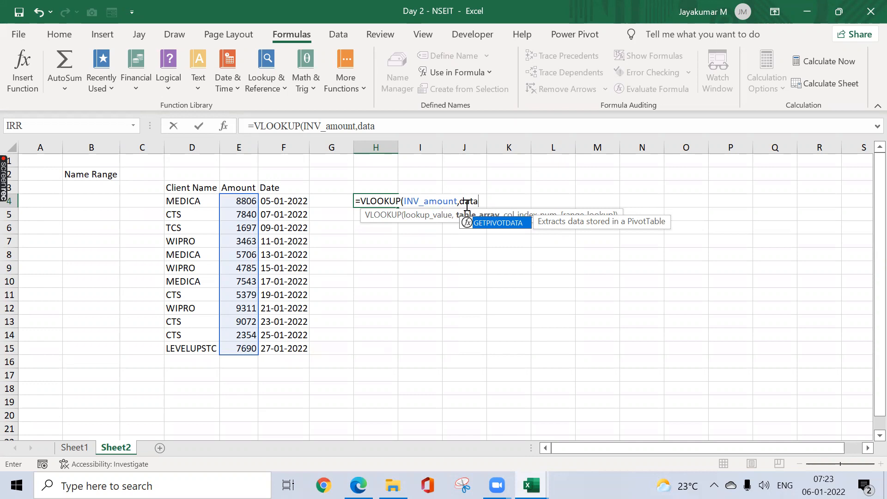
key("Escape")
key("Escape")
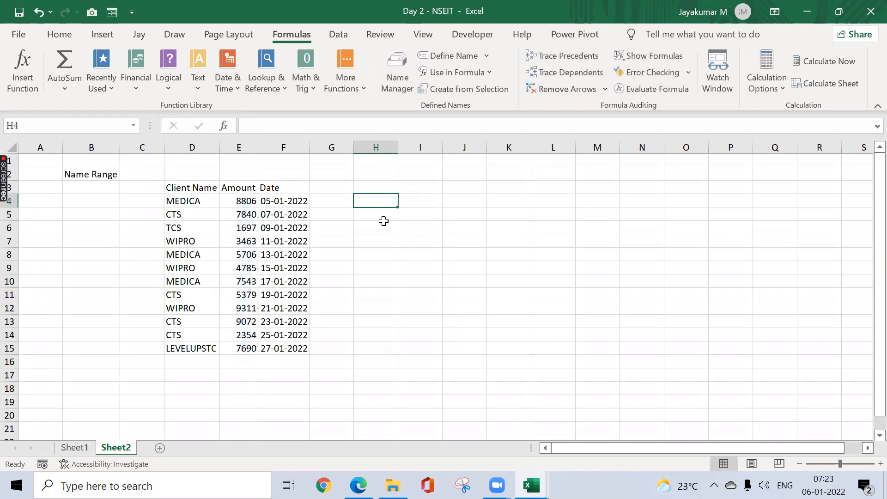
Step: View the New Name settings for cell G6 and the Name Manager, closing both without changing anything
left_click(324, 231)
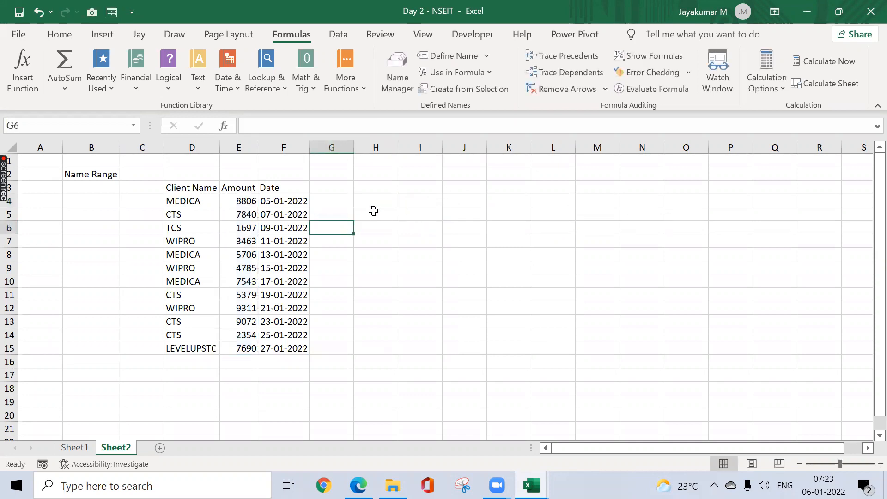
left_click(467, 60)
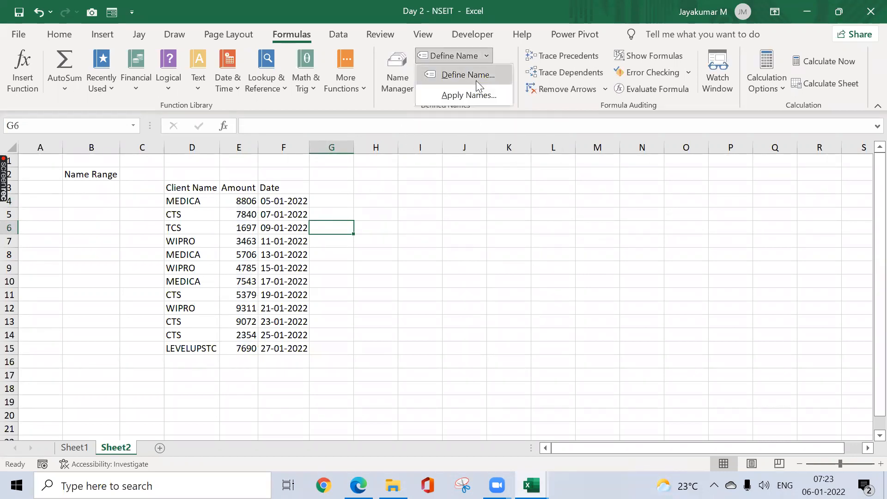
left_click(476, 81)
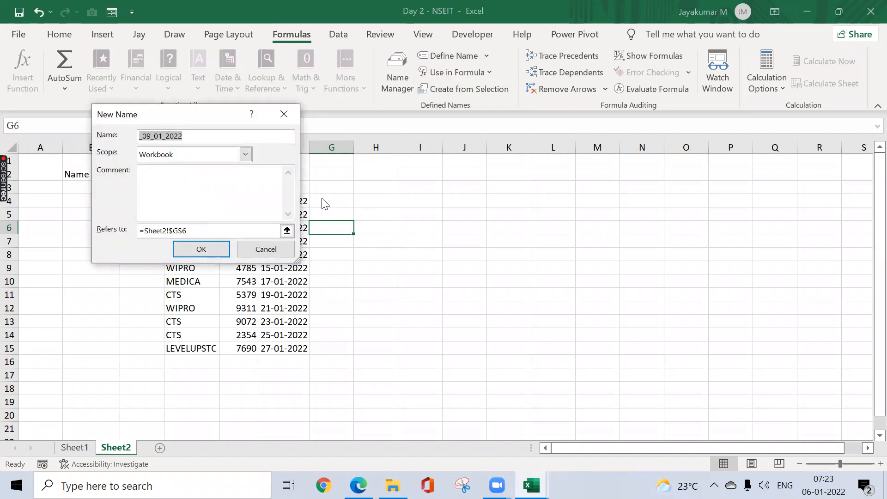
left_click(293, 121)
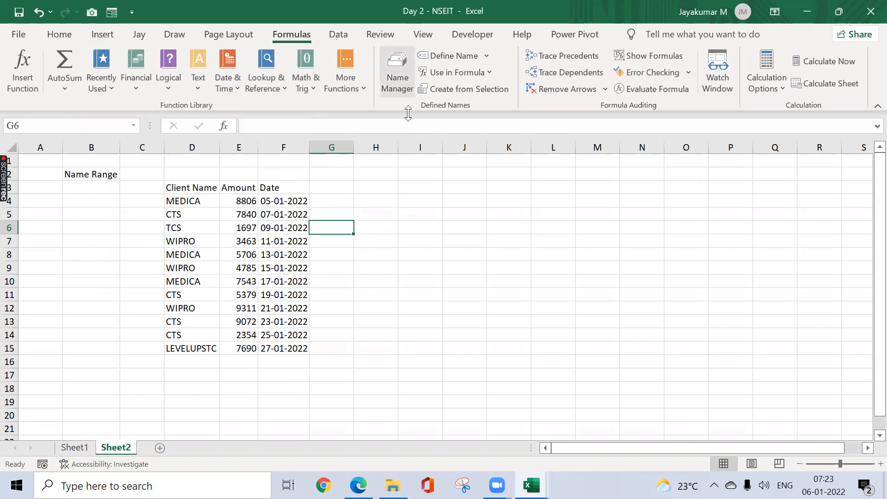
left_click(398, 83)
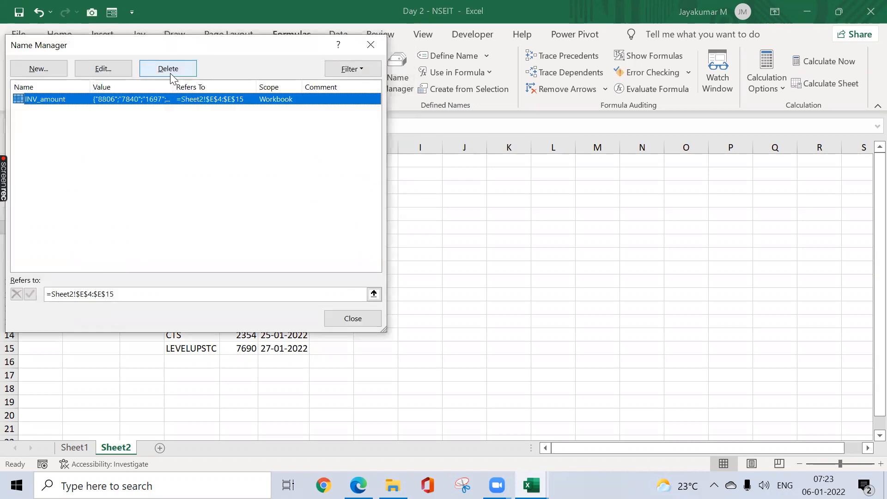
left_click(373, 45)
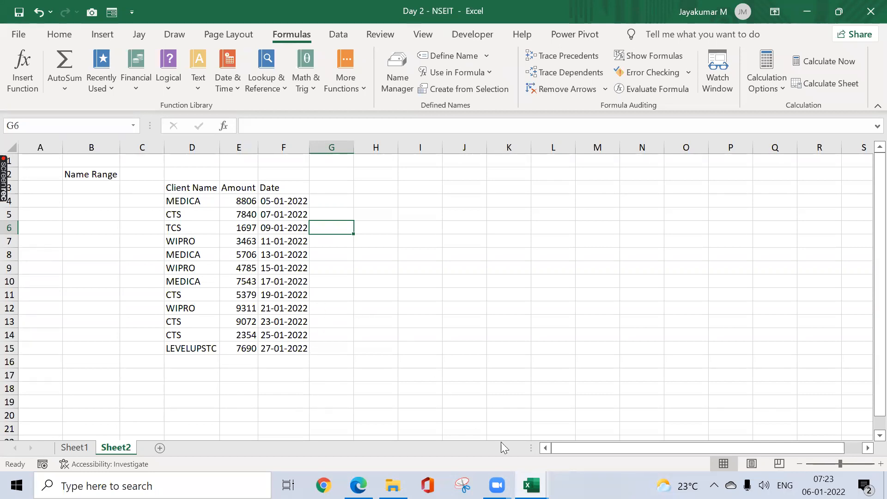
Step: Switch to the Session Planner workbook and review the Day 2 topics in cell E3
mouse_move(532, 485)
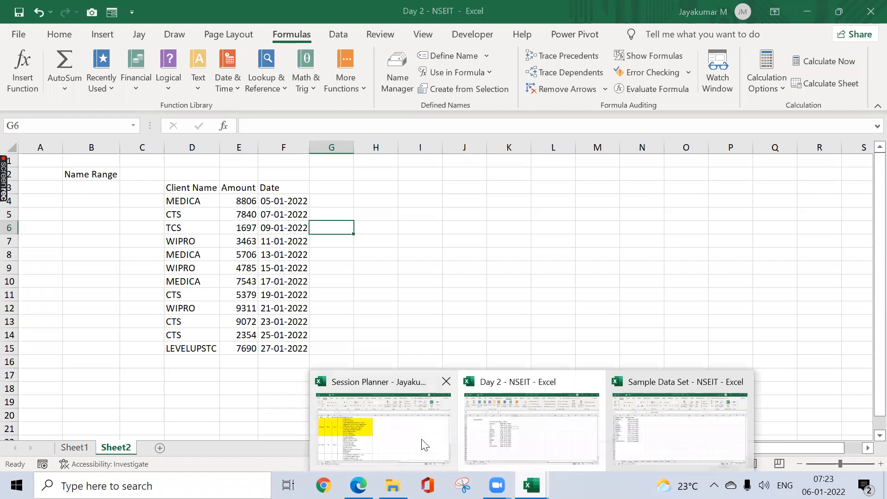
left_click(424, 446)
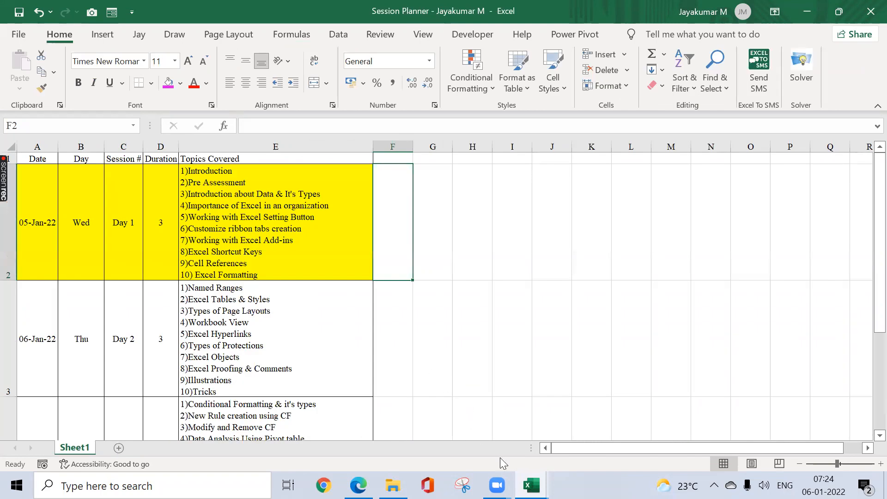
mouse_move(538, 486)
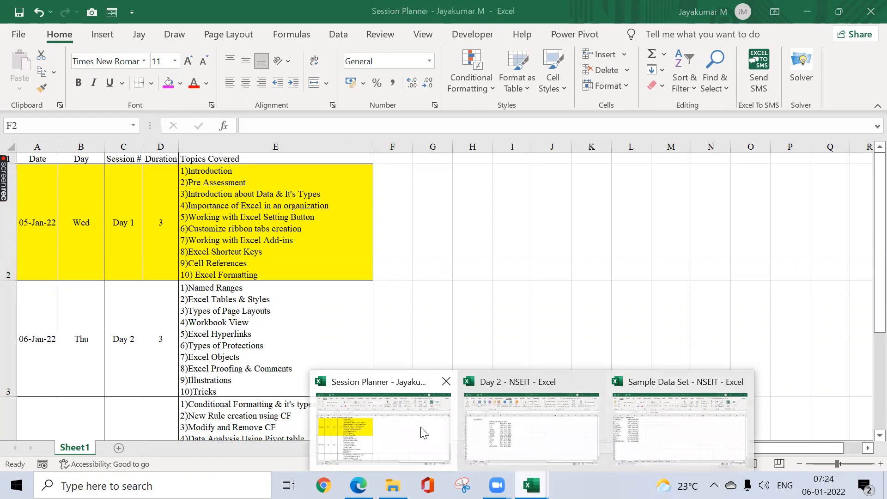
left_click(329, 320)
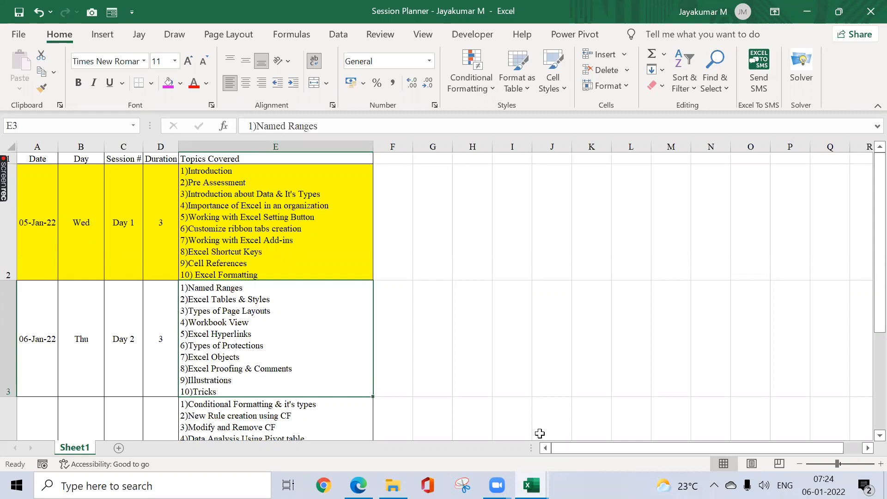
left_click(481, 348)
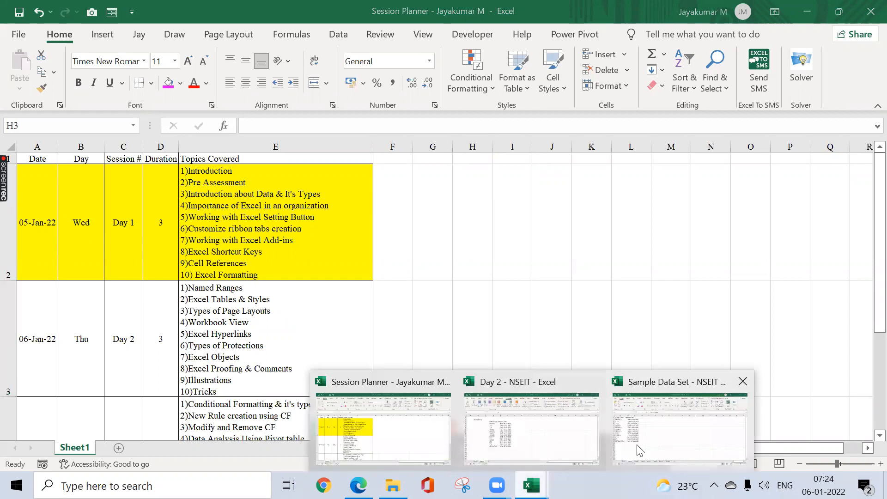
Step: Copy the employee salary table A1:G10 from Sheet3 of the Sample Data Set workbook
left_click(640, 450)
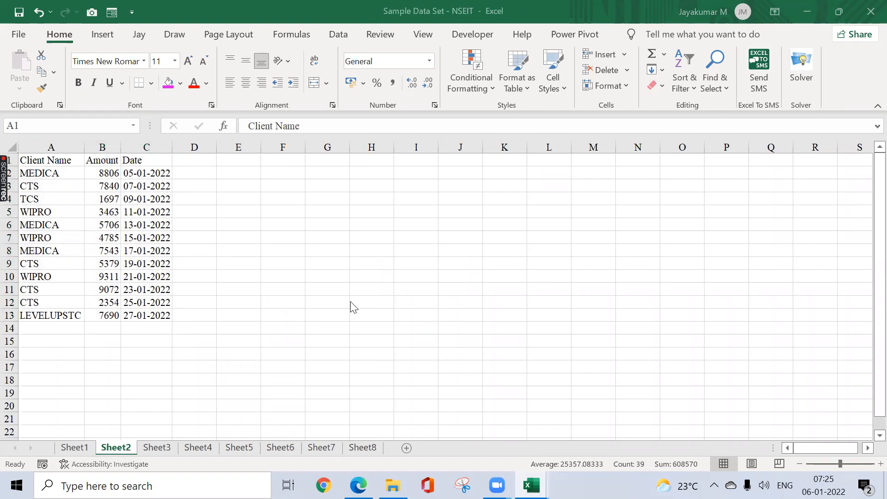
left_click(144, 453)
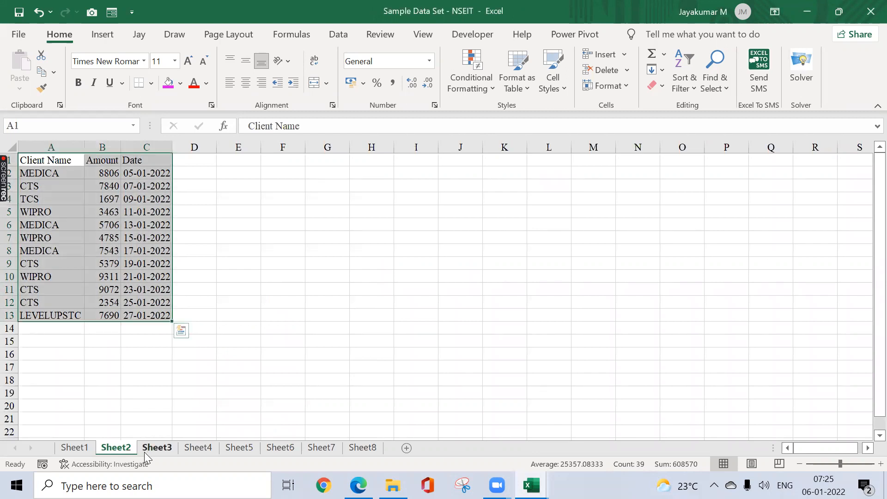
left_click(146, 452)
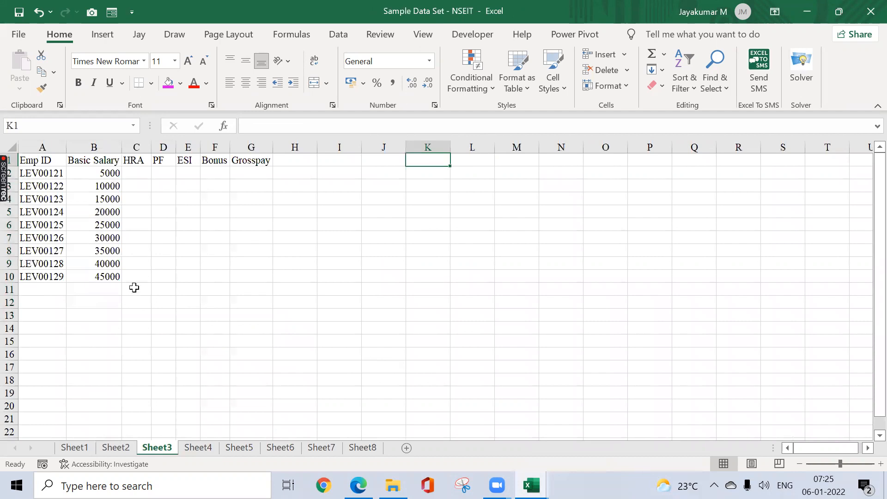
left_click(99, 253)
key("ctrl+Home")
key("ctrl+shift+Down")
key("ctrl+shift+Right")
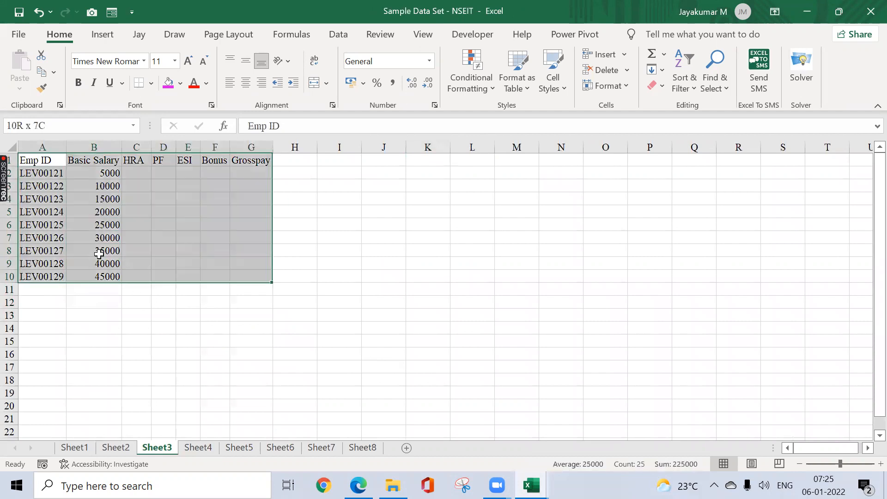
key("ctrl+c")
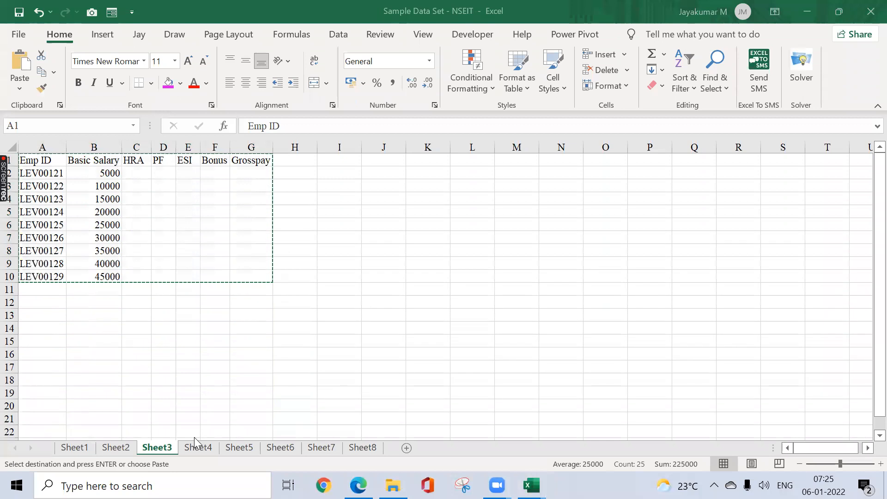
Step: Paste the salary table at B3 of a new sheet in the Day 2 workbook and autofit its columns
key("alt+Tab")
key("alt+Tab")
key("alt+Tab")
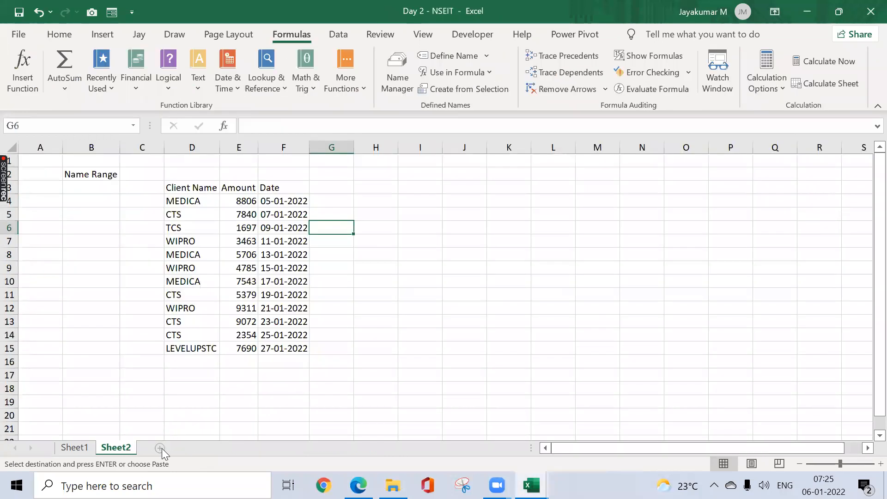
left_click(159, 448)
left_click(93, 183)
key("ctrl+v")
key("alt+o")
key("c")
key("a")
Step: Widen the HRA, PF and ESI columns (D to F) of the pasted salary table in the Day 2 workbook
key("Down")
key("ctrl+shift+Down")
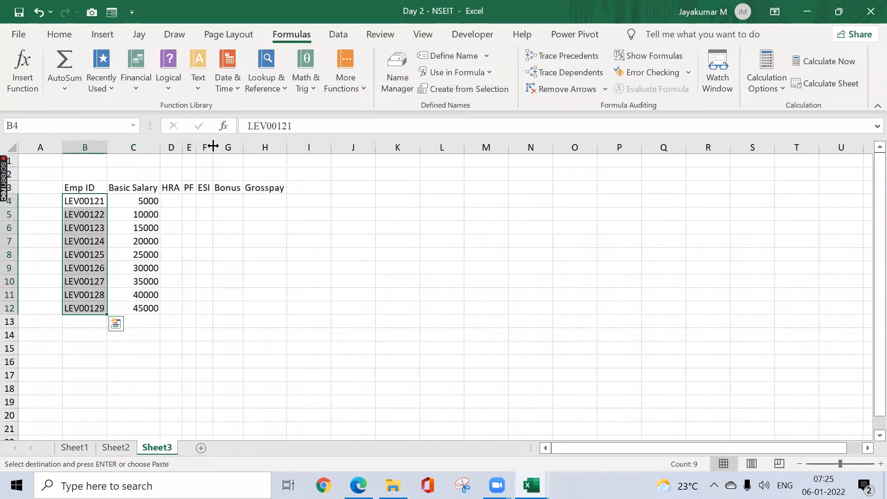
mouse_move(213, 146)
left_mouse_down()
mouse_move(222, 147)
mouse_move(202, 147)
mouse_move(226, 146)
mouse_move(194, 152)
mouse_move(206, 149)
left_mouse_up()
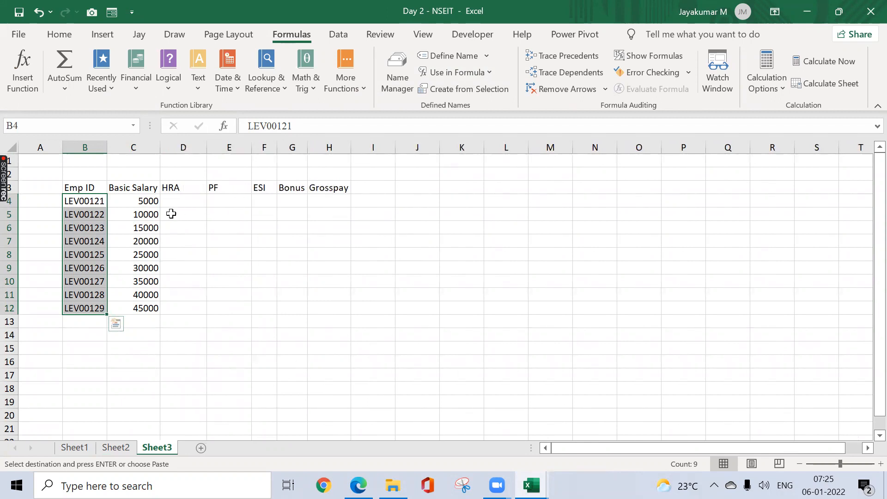
Step: Enter the formula =C4*30% in D4 to calculate the first employee's HRA
left_click(175, 201)
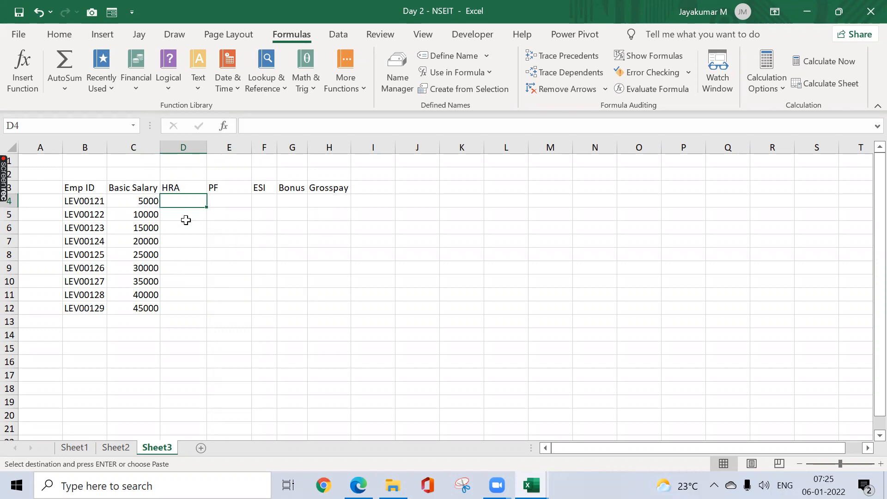
type("=")
key("Left")
type("*30%")
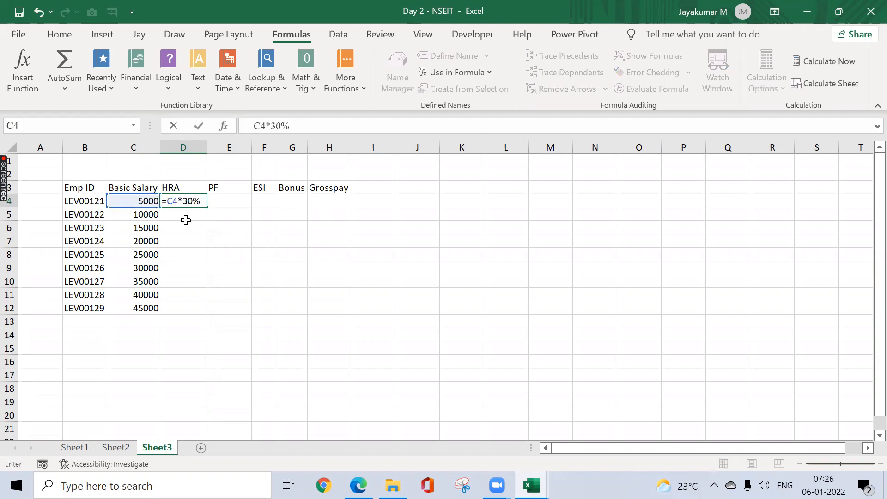
key("Return")
Step: Copy the HRA formula from D4 down through D12
key("Up")
key("ctrl+c")
key("Left")
key("ctrl+Down")
key("Right")
key("ctrl+shift+Up")
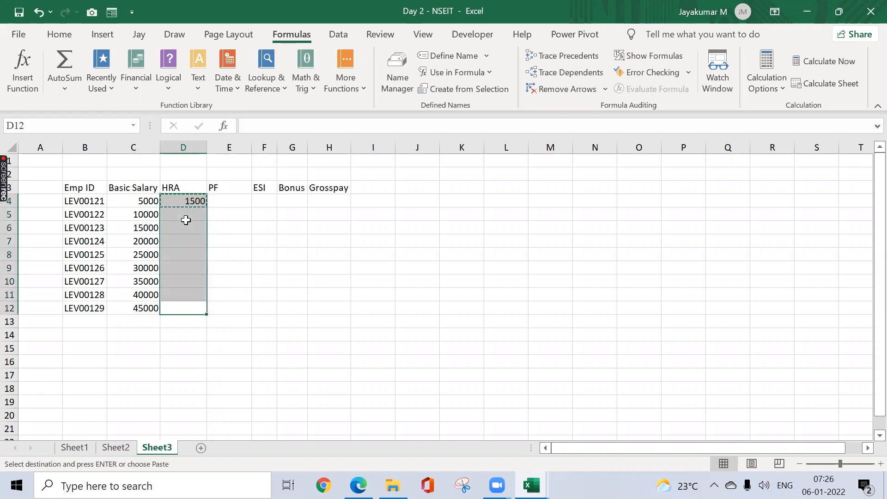
key("ctrl+v")
key("ctrl+Up")
Step: Enter the formula =C4*12% in E4 to calculate the first employee's PF
key("Right")
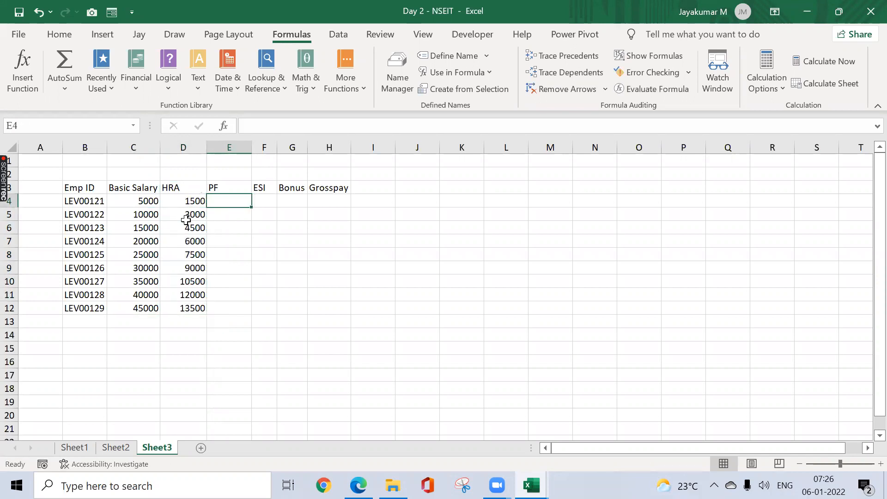
type("=")
key("Left")
key("Left")
type("*12")
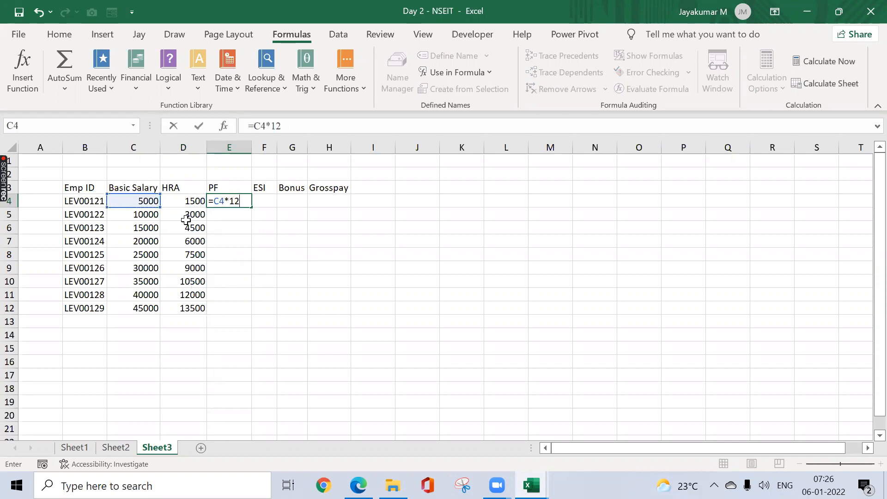
type("%")
key("ctrl+Return")
Step: Copy the PF formula from E4 down through E12
key("ctrl+c")
key("Left")
key("ctrl+Down")
key("Right")
key("ctrl+shift+Up")
key("ctrl+v")
key("ctrl+Up")
key("Down")
Step: Enter the formula =C4*4% in F4 to calculate the first employee's ESI
key("Right")
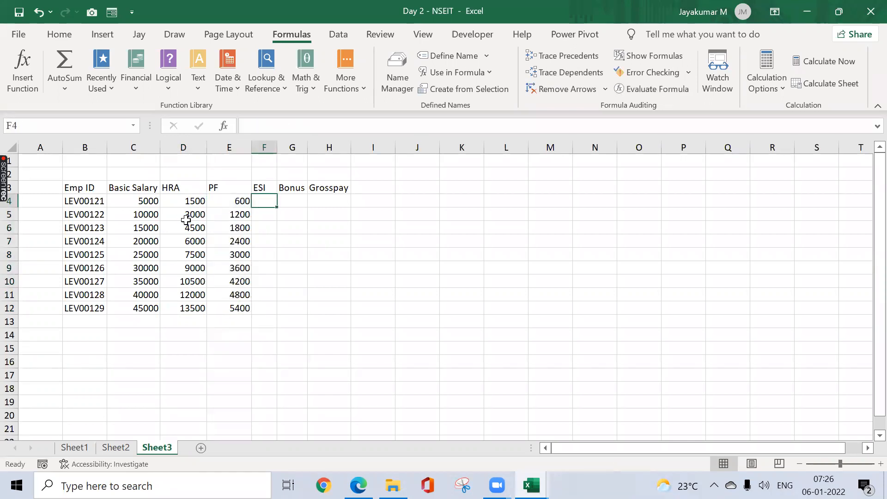
type("=")
key("Left")
key("Left")
key("Left")
type("*")
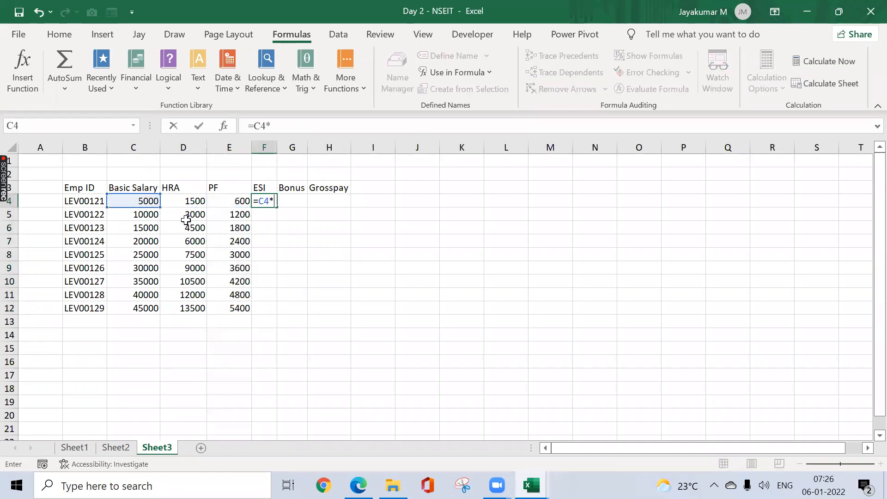
type("4%")
key("ctrl+Return")
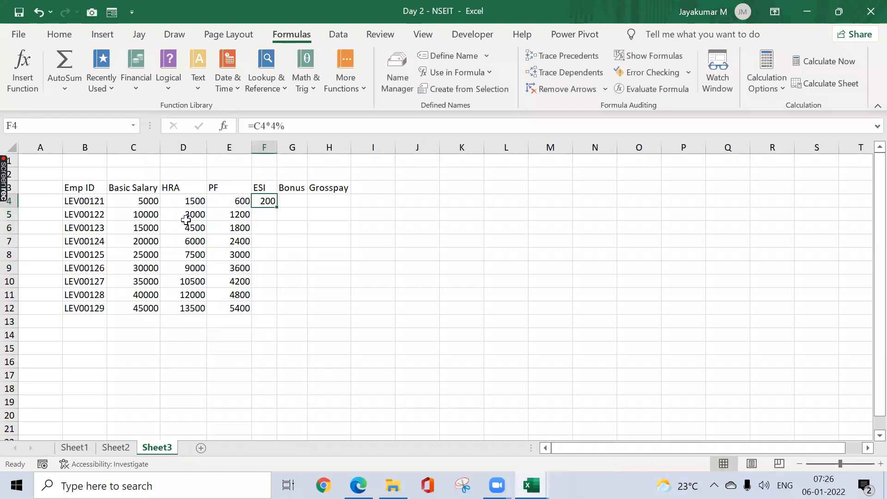
Step: Copy the ESI formula from F4 down through F12
key("ctrl+c")
key("Left")
key("ctrl+Down")
key("Right")
key("ctrl+shift+Up")
key("ctrl+v")
key("ctrl+Up")
Step: Enter the formula =C4*8% in G4 to calculate the first employee's Bonus
key("Right")
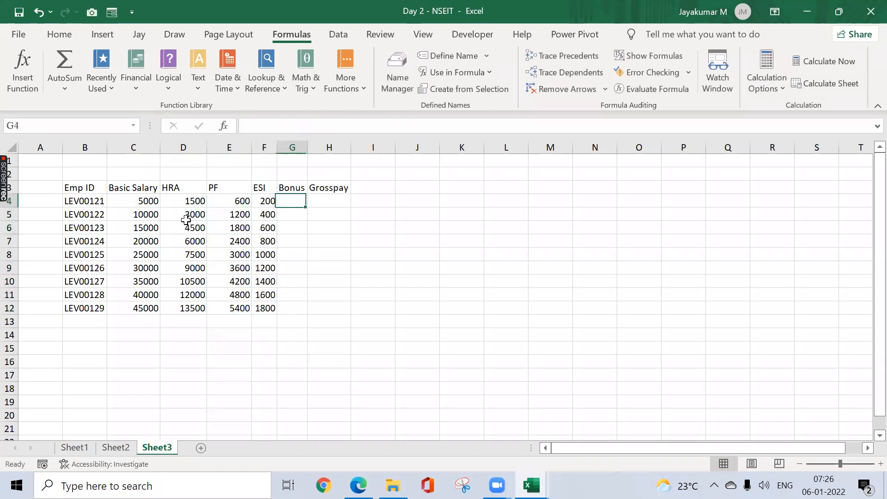
type("=")
key("Left")
key("Left")
key("Left")
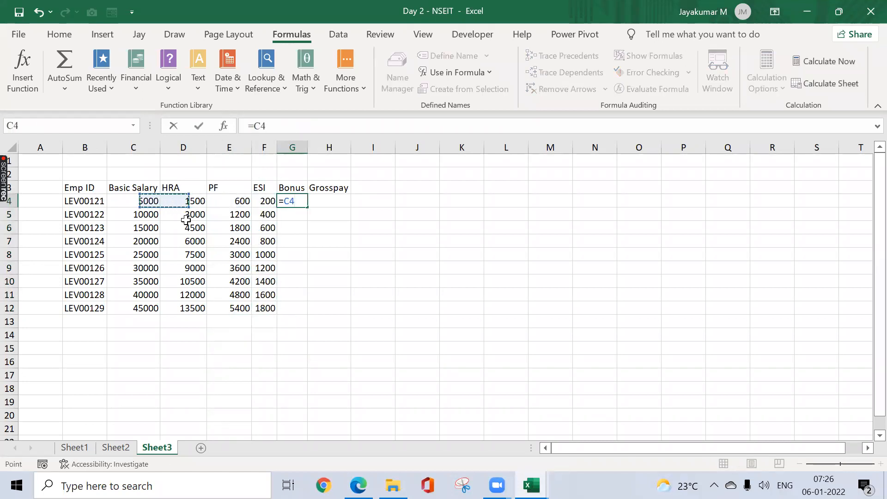
type("*8%")
key("Return")
Step: Copy the Bonus formula from G4 down through G12
key("Up")
key("ctrl+c")
key("Left")
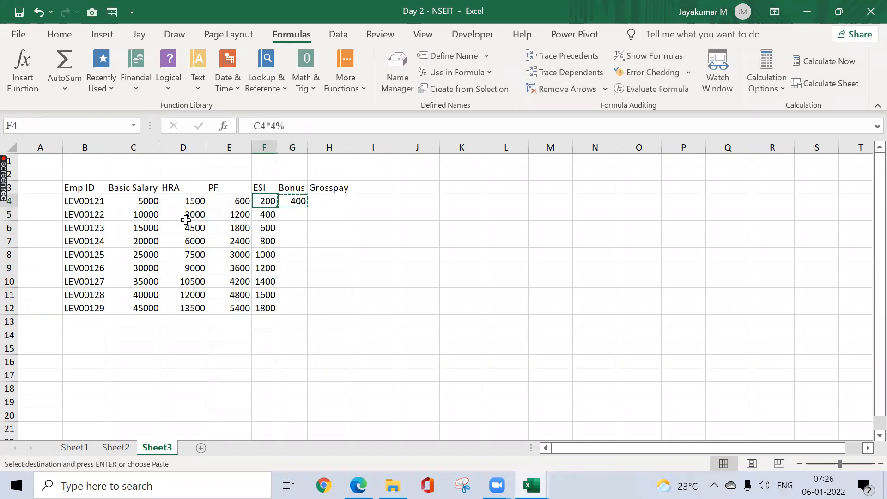
key("ctrl+Down")
key("Right")
key("ctrl+shift+Up")
key("ctrl+v")
key("ctrl+Up")
Step: Enter =SUM(C4:G4) in H4 to total the first employee's Grosspay
key("Right")
type("=sum(")
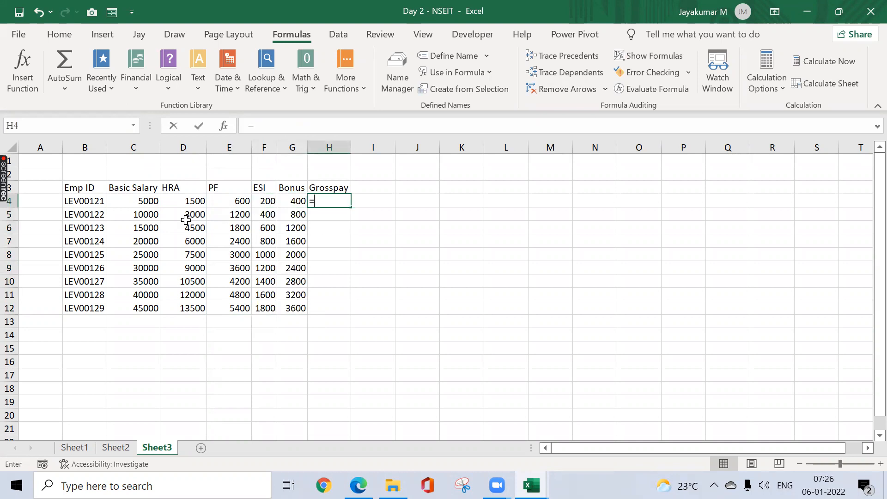
key("Left")
key("shift+Left")
key("shift+Left")
key("shift+Left")
key("shift+Left")
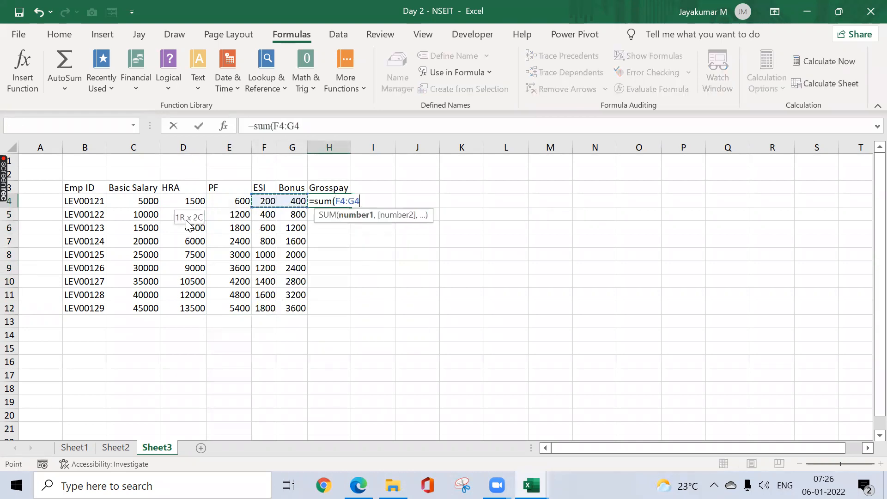
type(")")
key("Return")
Step: Copy the Grosspay formula from H4 down through H12
key("Up")
key("ctrl+c")
key("Left")
key("ctrl+Down")
key("Right")
key("ctrl+shift+Up")
key("ctrl+v")
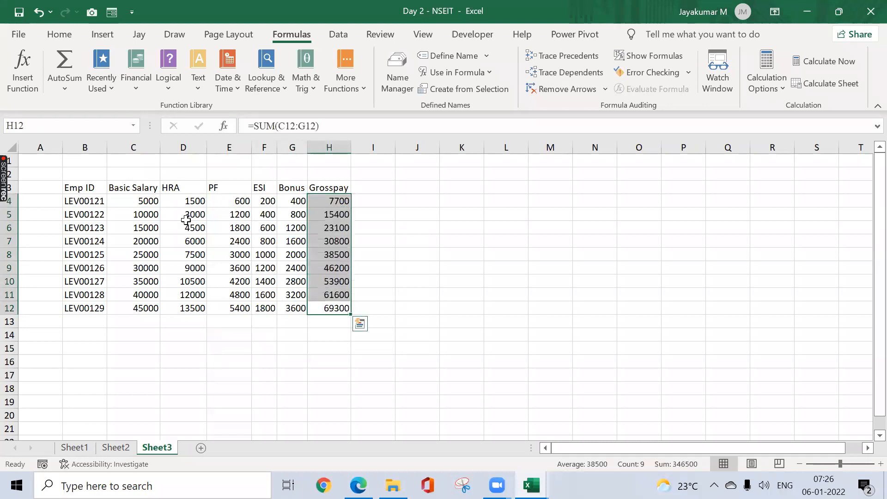
Step: Review the completed salary table by highlighting B3:H12 and the calculated range D4:H12
key("ctrl+Up")
key("ctrl+Left")
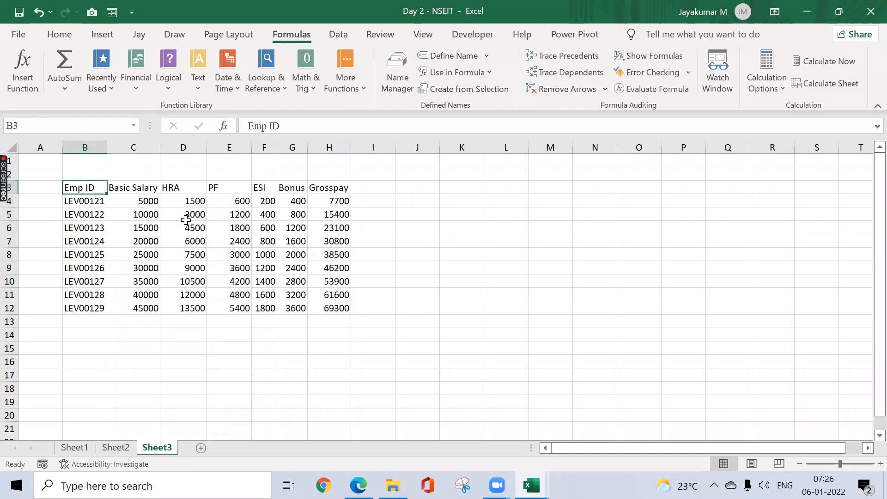
key("ctrl+shift+Down")
key("ctrl+shift+Right")
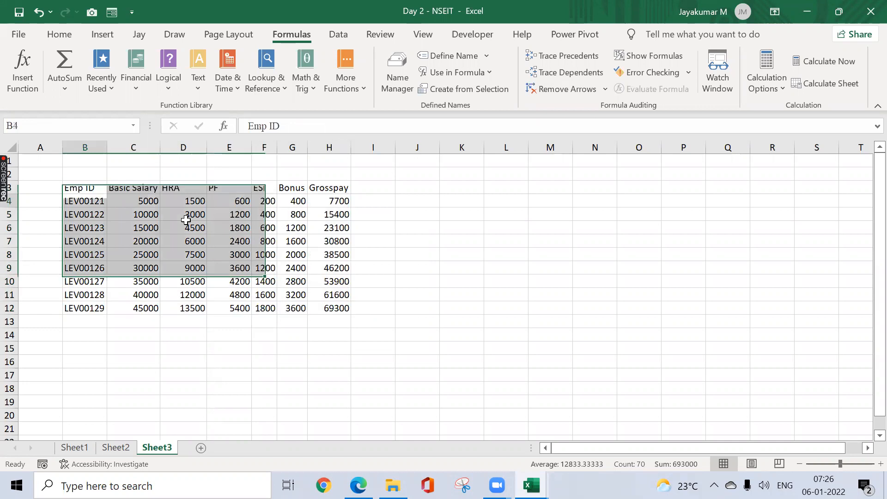
key("Down")
key("Right")
key("Right")
key("ctrl+shift+Down")
key("ctrl+shift+Right")
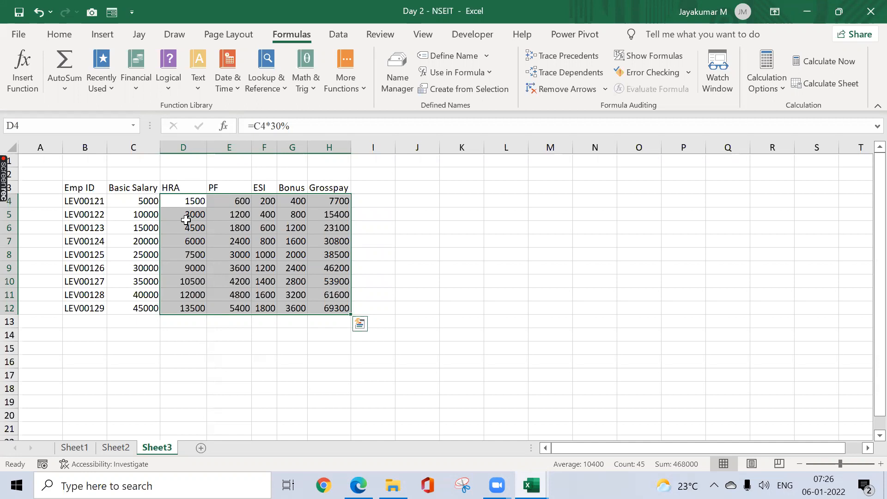
Step: Select J3 as the paste destination, and copy the salary table A1:G10 from Sheet3 of the Sample Data Set workbook
key("Up")
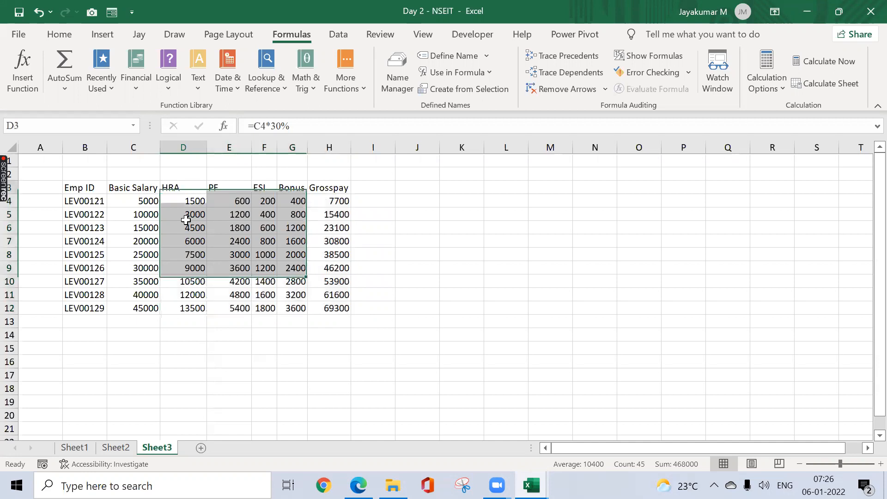
key("Left")
key("Right")
key("Right")
key("Right")
key("Right")
key("Right")
key("Right")
key("Right")
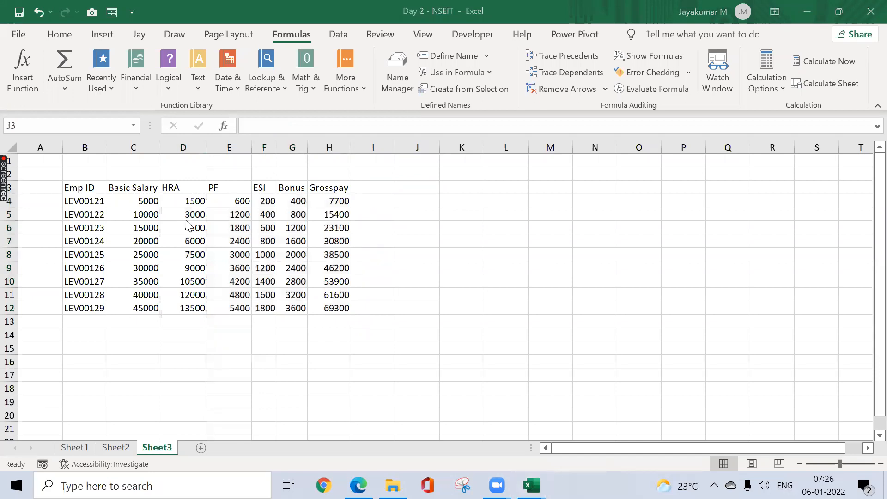
key("alt+Tab")
key("ctrl+a")
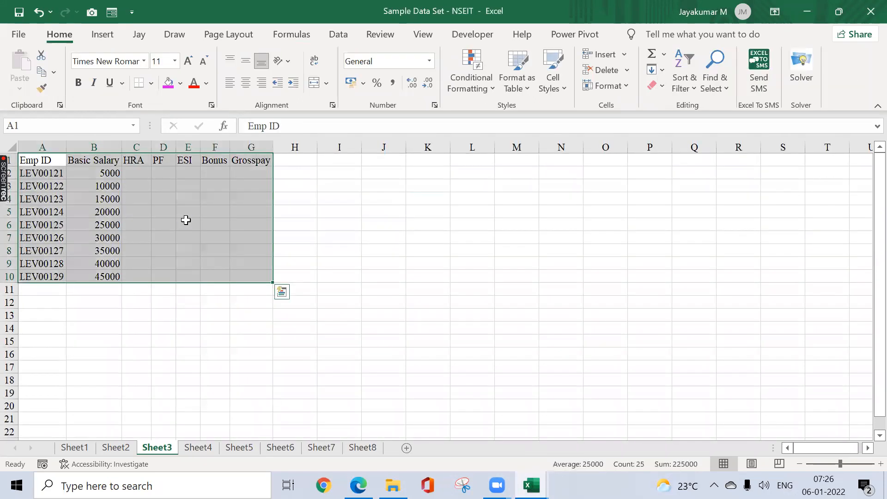
key("ctrl+c")
Step: Switch back to the Day 2 workbook and paste the copied salary table at J3
key("alt+Tab")
key("alt+Tab")
key("alt+shift+Tab")
key("alt+shift+Tab")
key("ctrl+v")
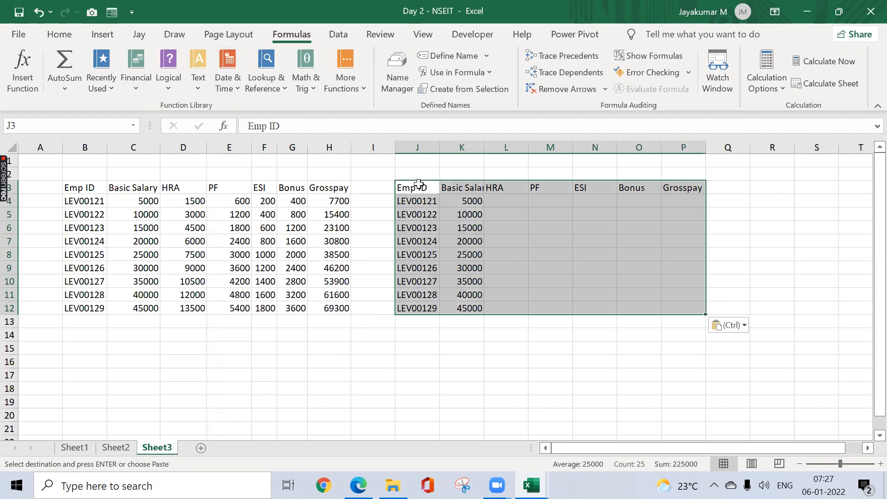
Step: View the Create Table settings for J3:P12 and the Table command's description without creating a table
key("ctrl+t")
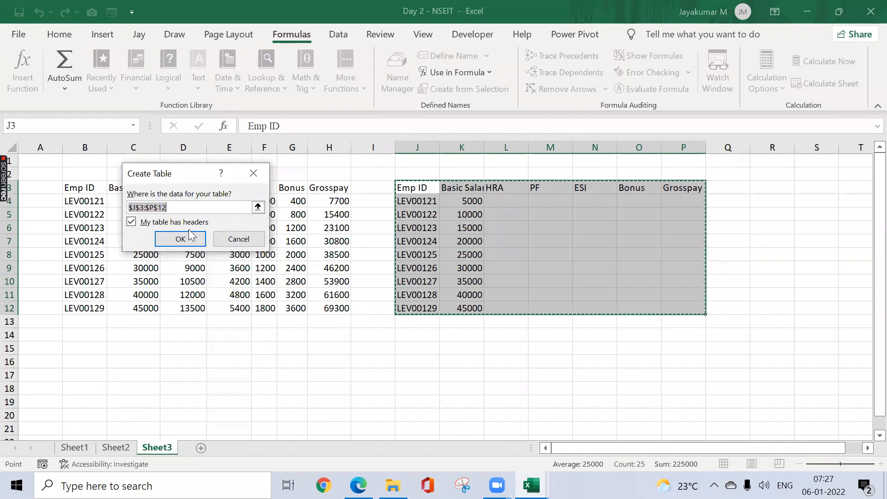
left_click(259, 176)
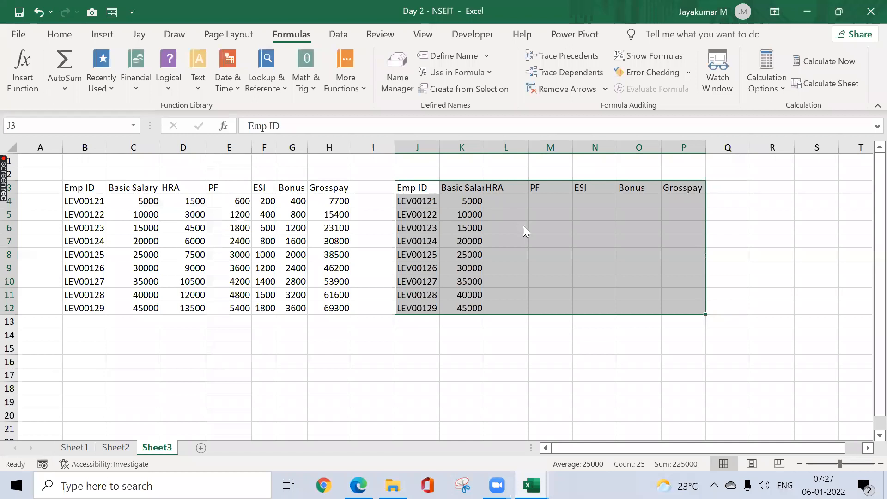
key("ctrl+t")
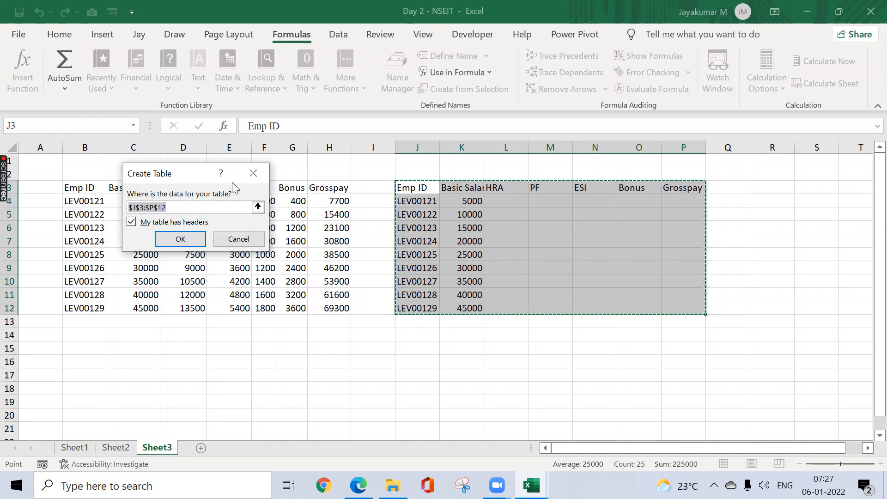
left_click(250, 174)
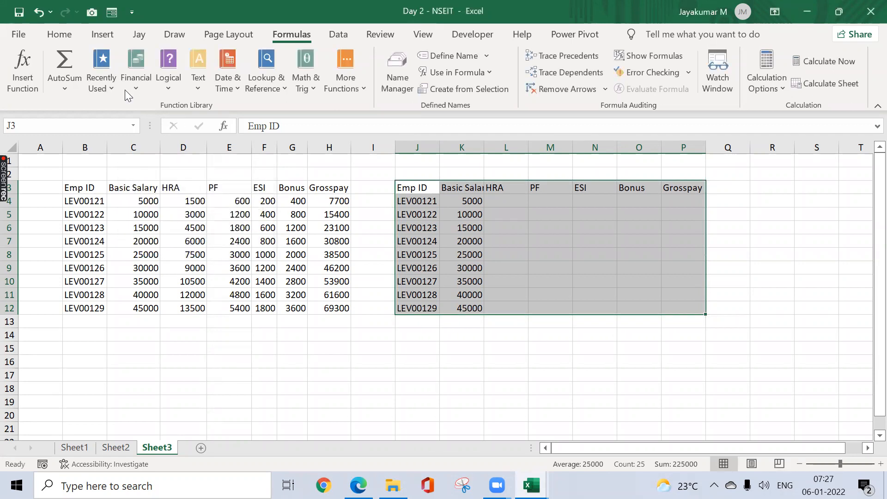
left_click(98, 37)
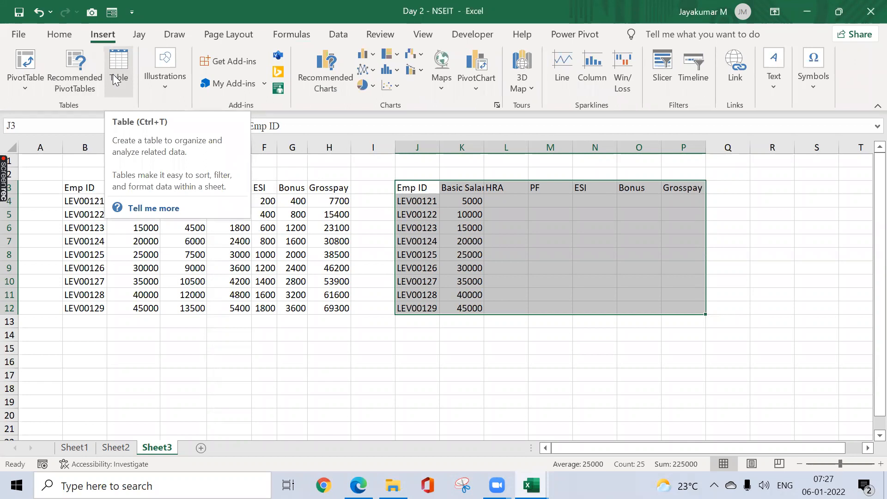
Step: Convert the second salary range J3:P12 into an Excel table with headers
left_click(400, 183)
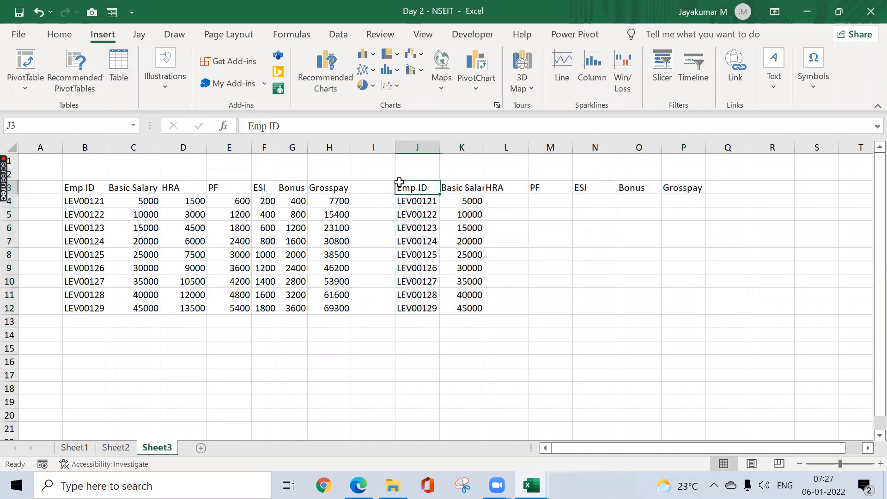
key("ctrl+a")
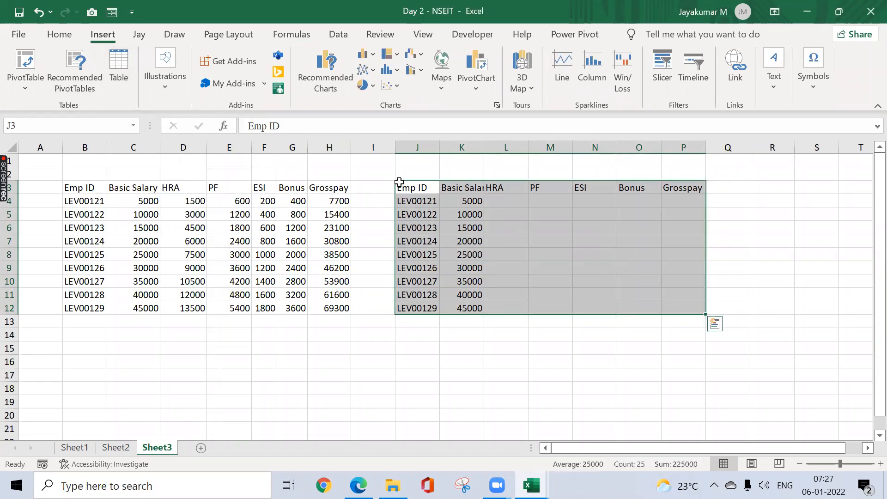
key("ctrl+t")
left_click(192, 239)
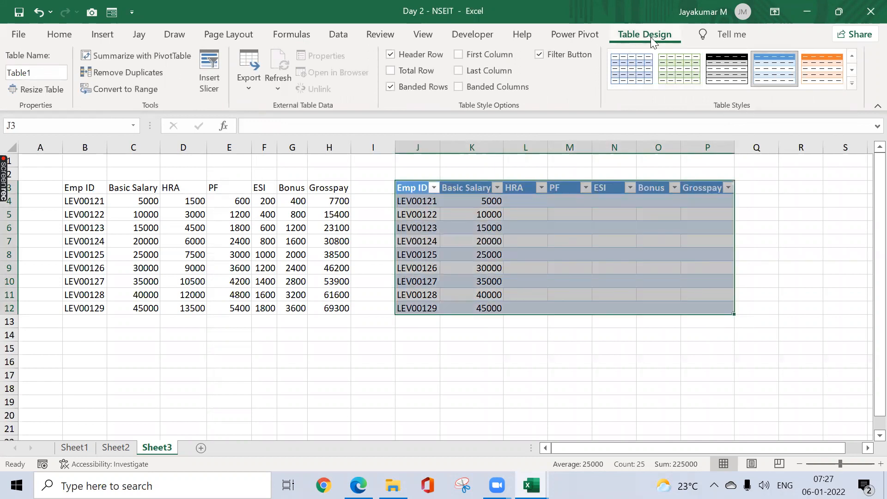
Step: Rename the new table as Emp_details
left_click(34, 72)
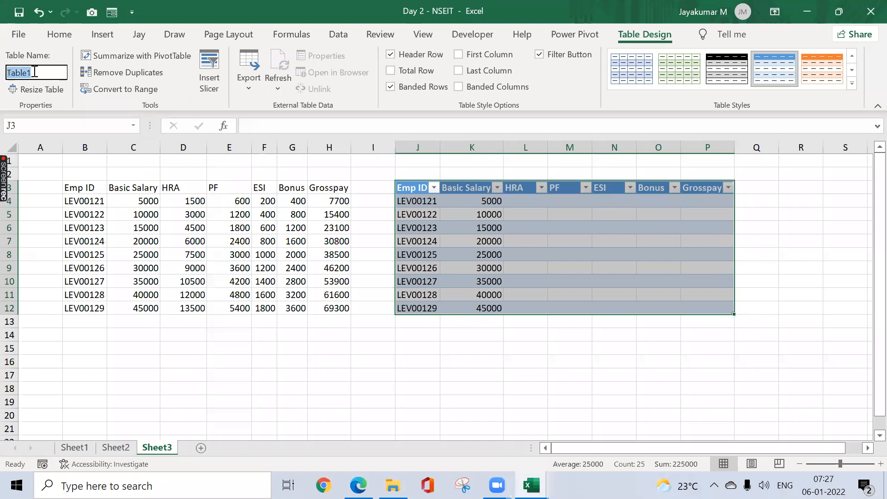
key("BackSpace")
type("Emp")
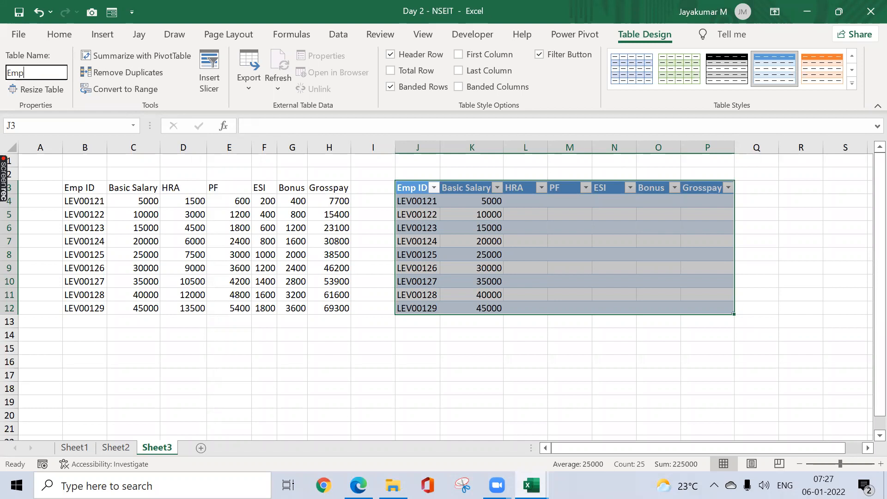
type("_deta")
key("BackSpace")
key("BackSpace")
key("BackSpace")
type("detail")
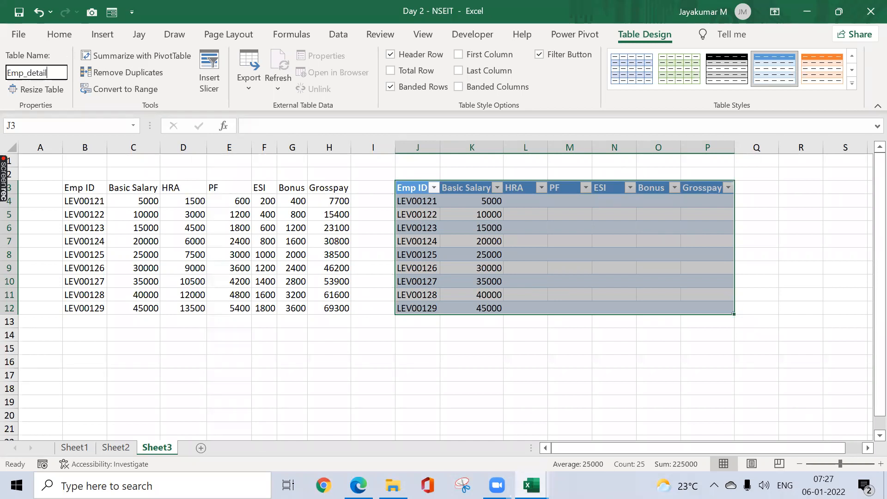
type("s")
key("Return")
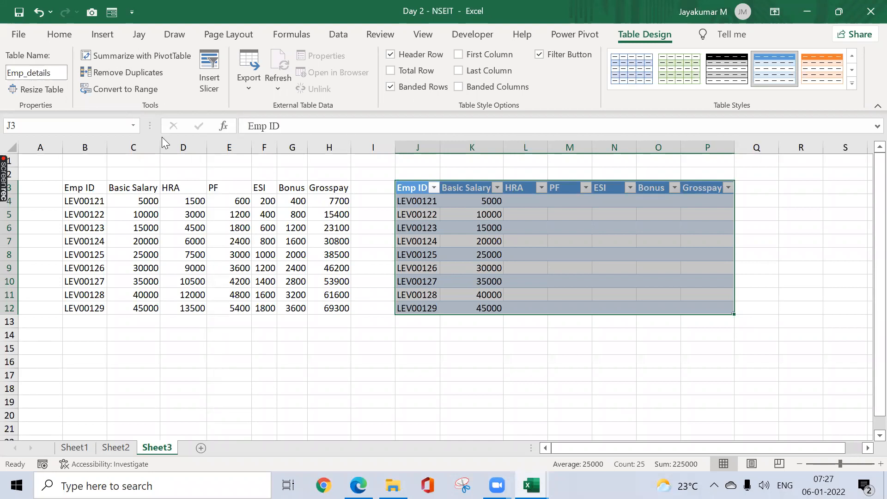
Step: Apply the gold banded table style from the last row of the Medium group to the Emp_details table
left_click(853, 85)
scroll(865, 207, "down", 3)
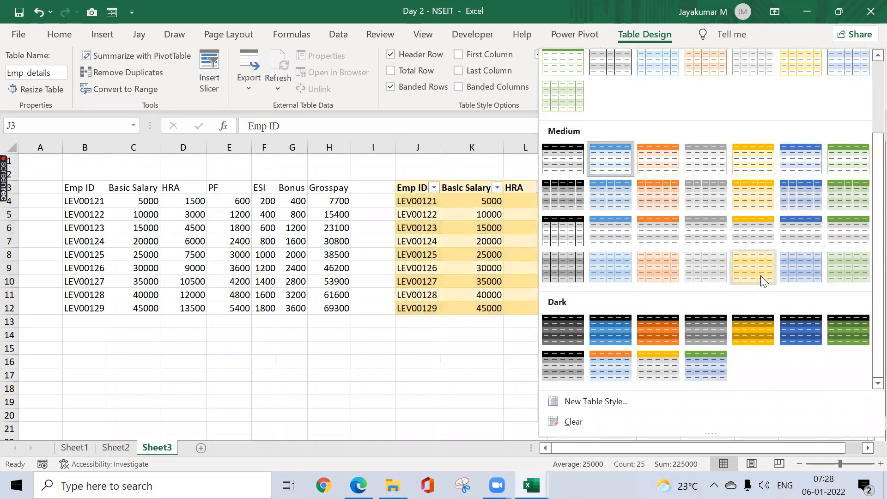
left_click(761, 275)
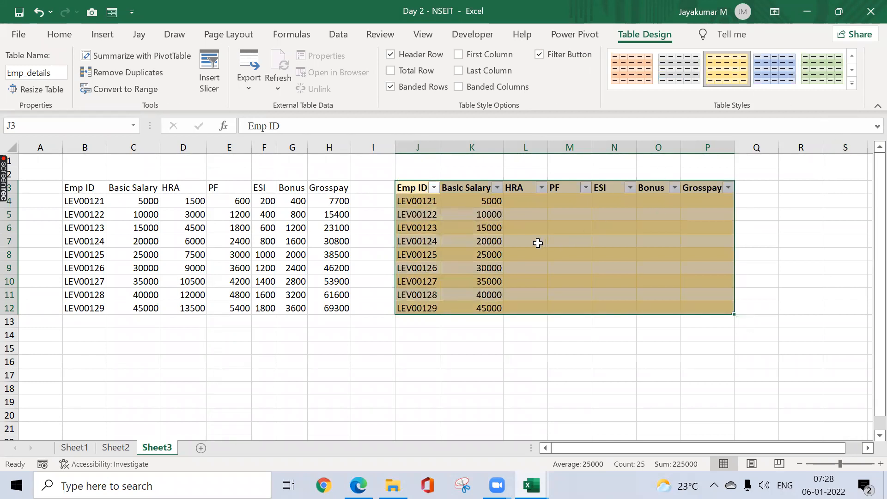
Step: Examine the Emp_details table by highlighting its Emp ID, Basic Salary and HRA column cells in turn
left_click(524, 200)
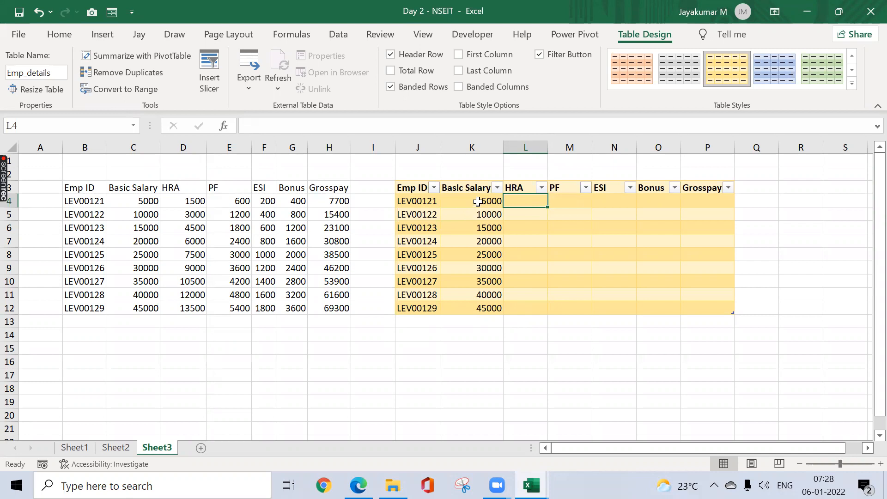
left_click(414, 187)
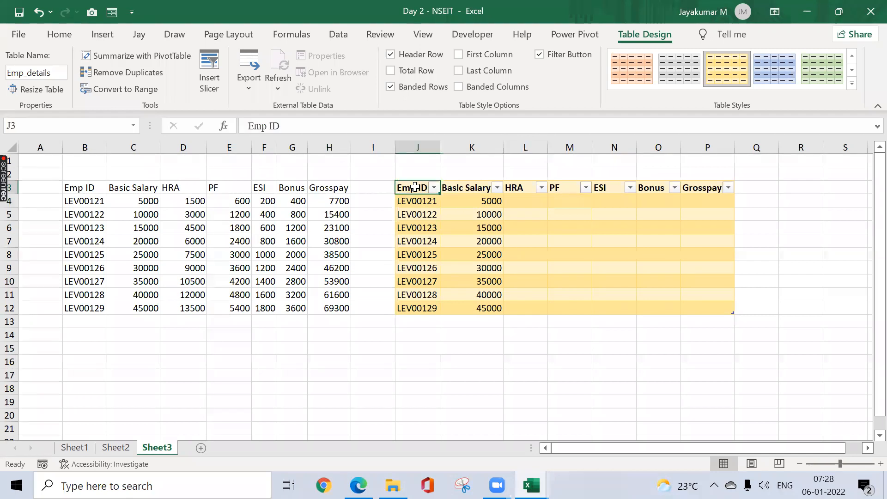
key("ctrl+shift+Right")
key("Down")
key("ctrl+shift+Down")
left_click(414, 187)
key("ctrl+shift+Down")
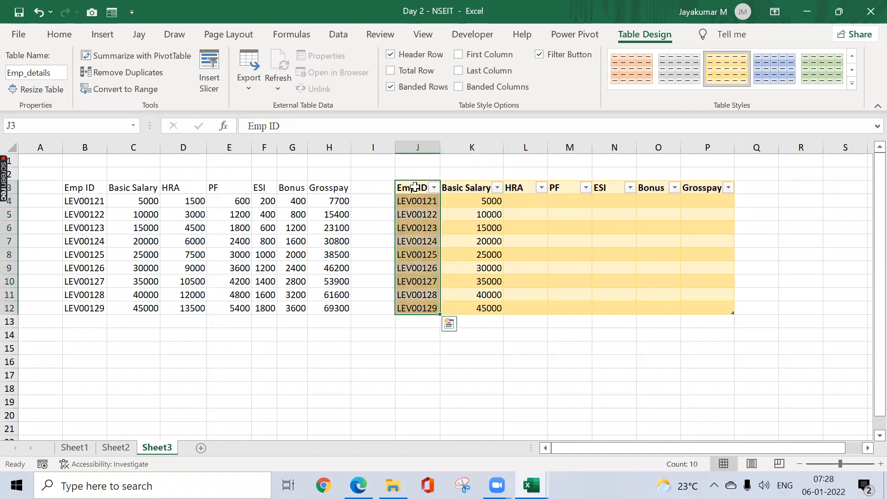
key("Down")
key("ctrl+shift+Down")
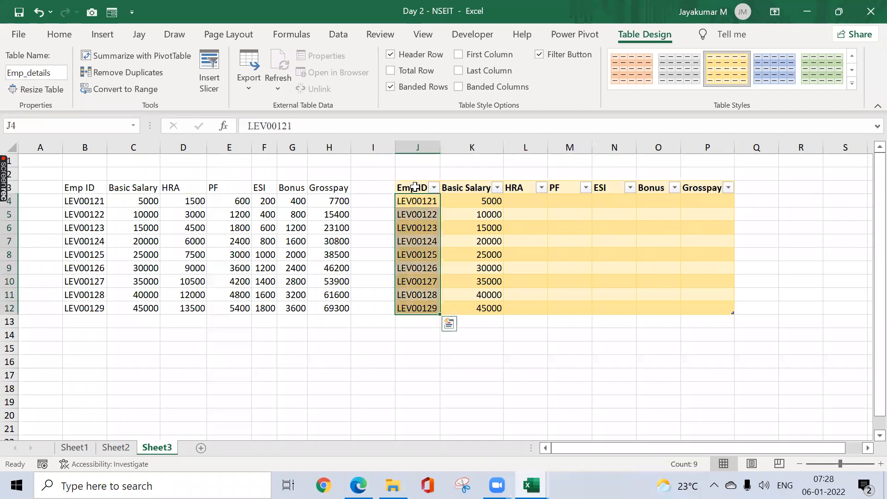
key("Right")
key("Up")
key("Down")
key("ctrl+shift+Down")
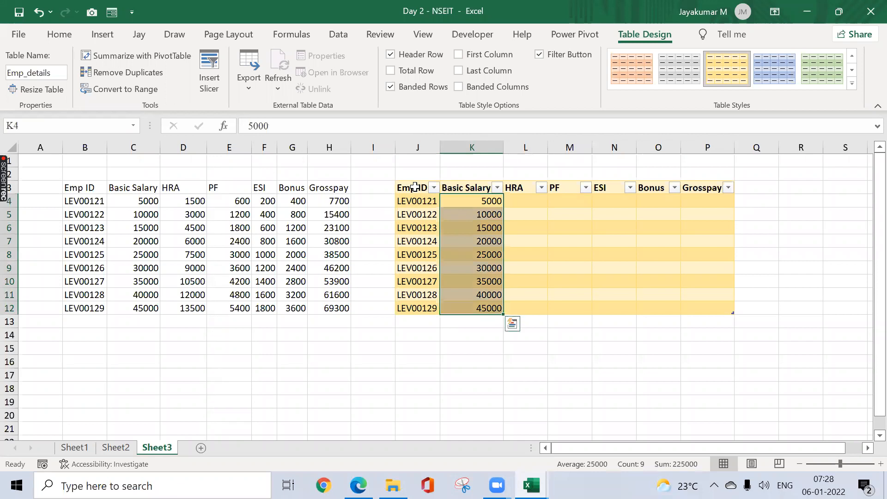
key("Right")
key("shift+Down")
key("shift+Down")
key("shift+Down")
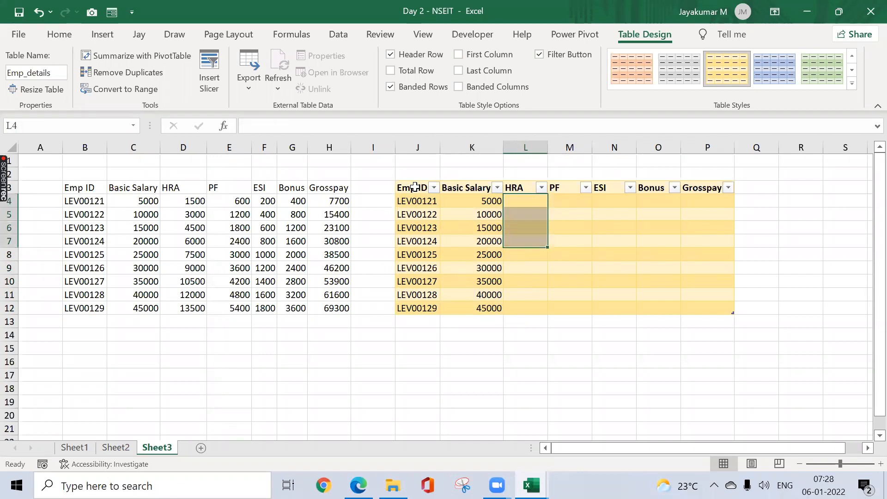
key("Left")
key("Left")
key("Up")
key("Down")
key("ctrl+shift+Down")
key("Right")
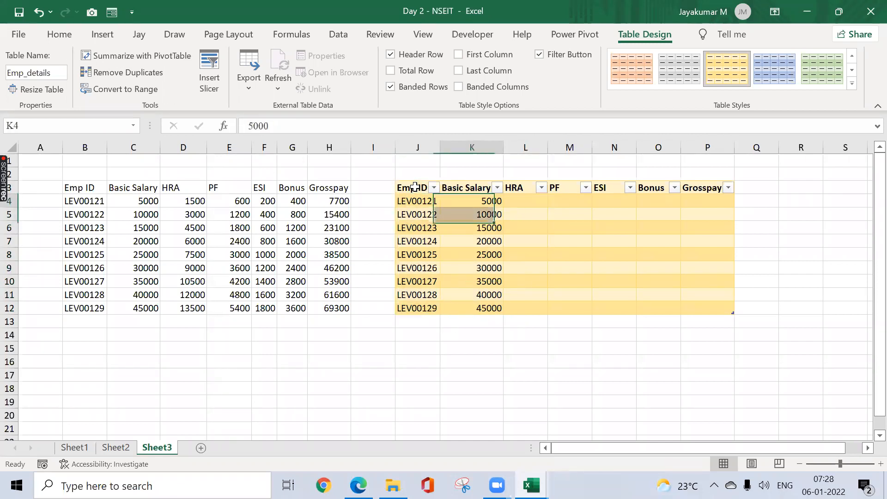
Step: Fill the HRA column of Emp_details from L4 with the formula =[@[Basic Salary]]*30%
key("Right")
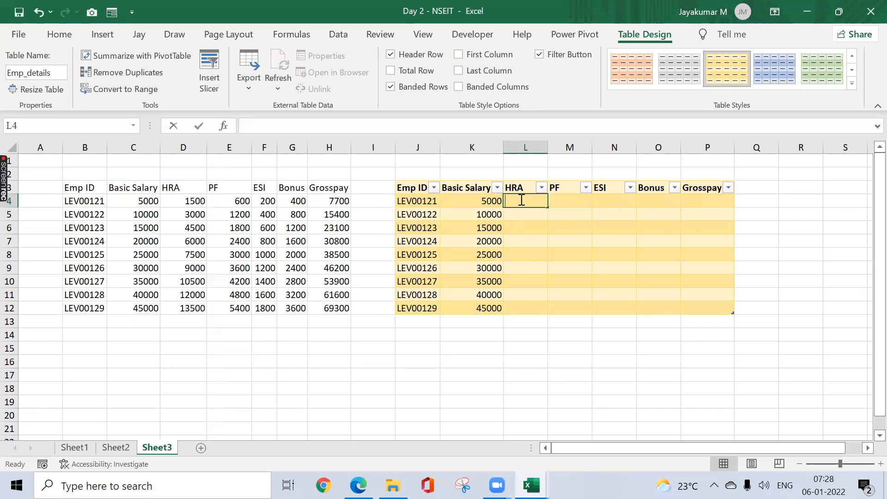
type("=")
key("Left")
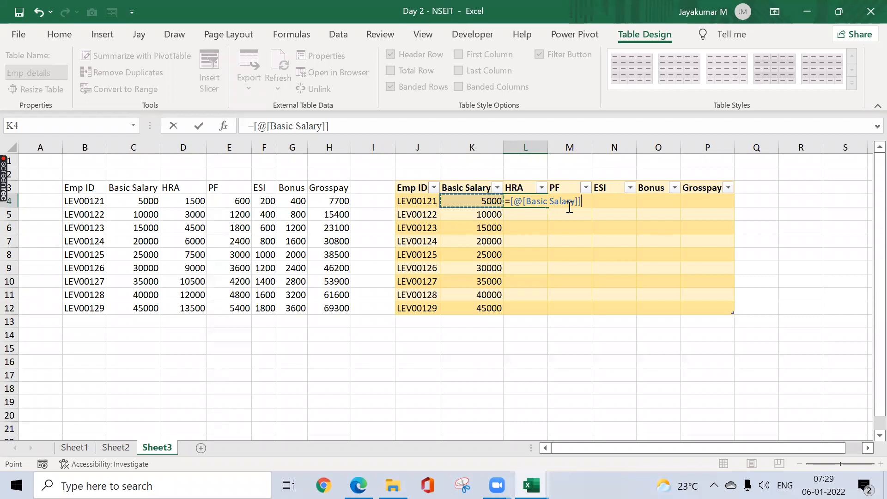
type("*30%")
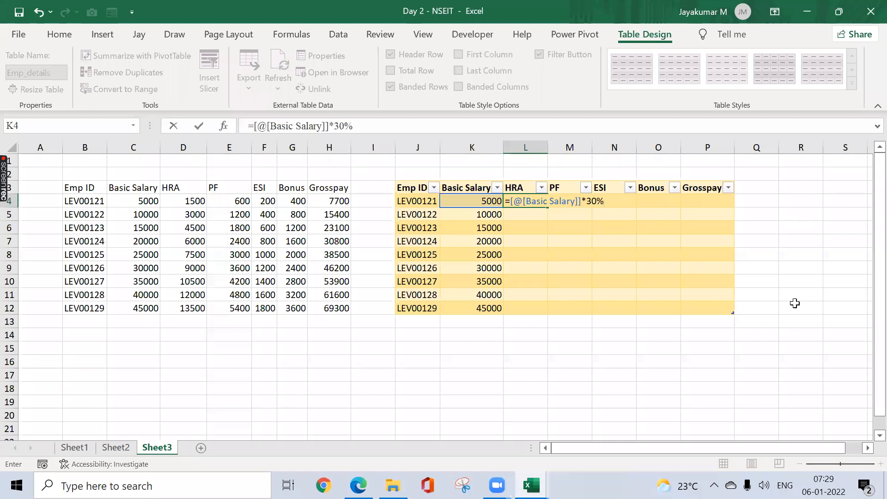
key("Return")
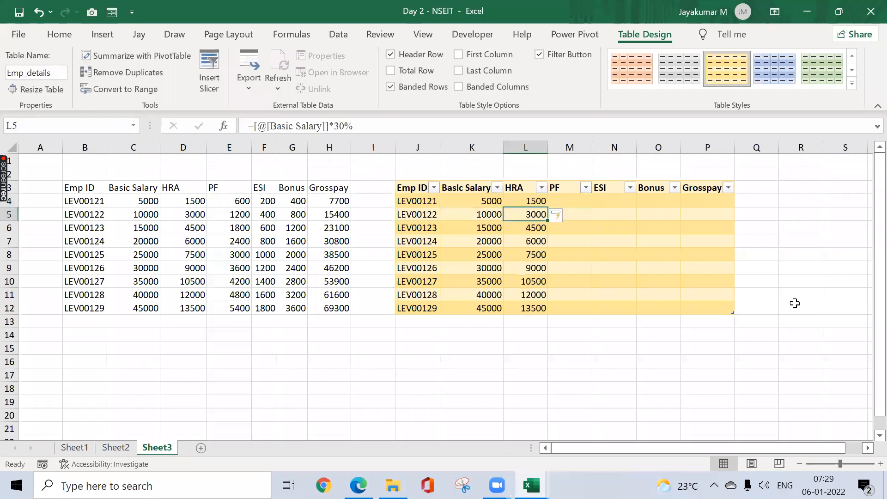
Step: Fill the PF column of Emp_details from M4 with the formula =[@[Basic Salary]]*12%
left_click(575, 203)
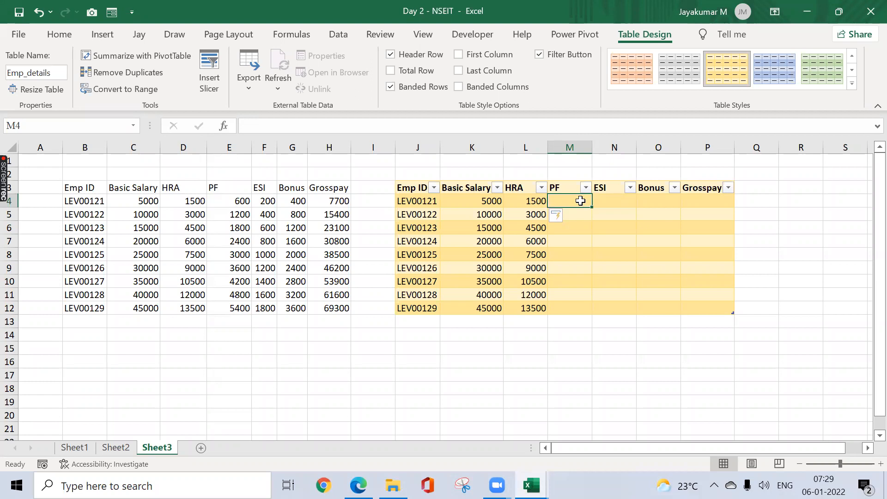
type("=")
key("Left")
key("Left")
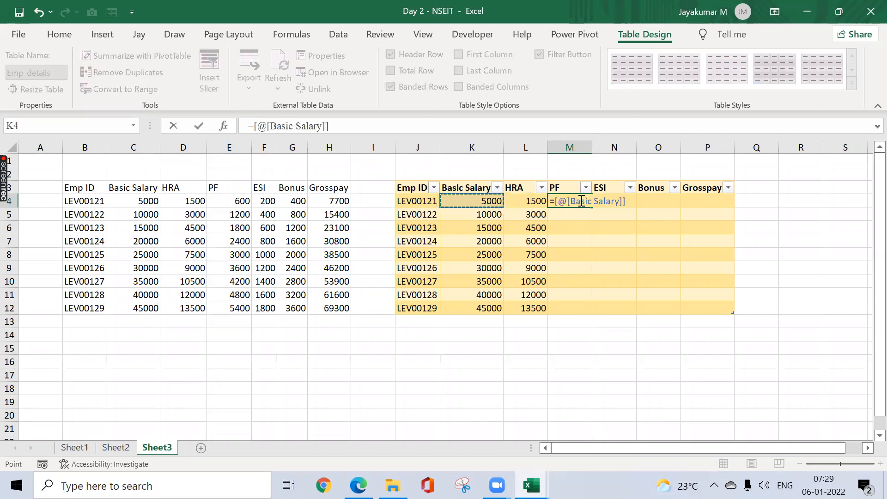
type("*12%")
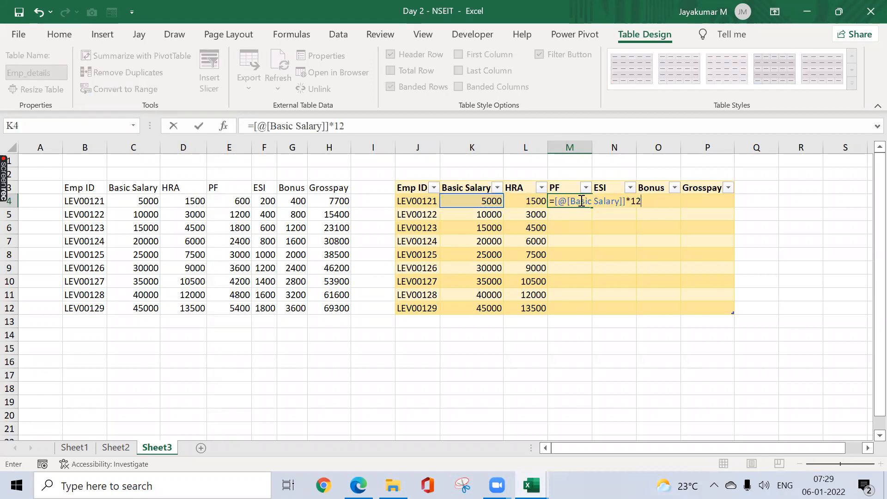
key("Return")
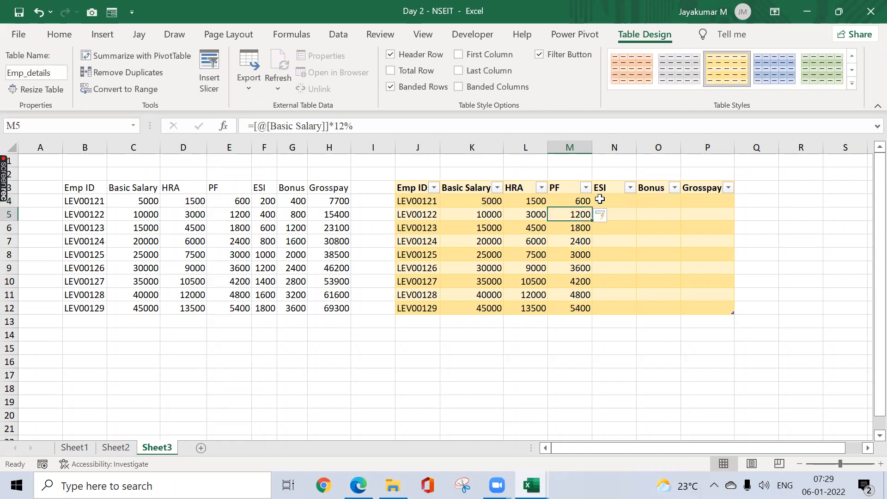
Step: Fill the ESI column of Emp_details from N4 with the formula =[@[Basic Salary]]*4%
left_click(600, 199)
type("=")
key("Left")
key("Left")
key("Left")
type("*4%")
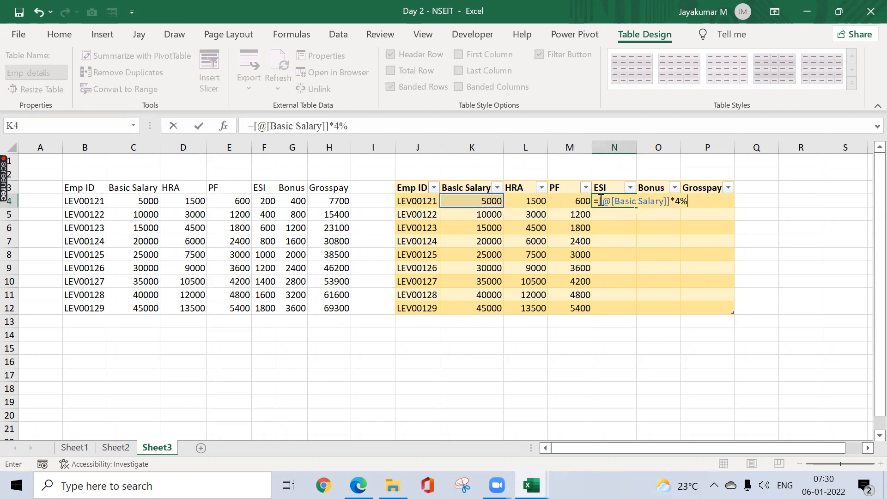
key("Return")
Step: Fill the Bonus column of Emp_details from O4 with the formula =[@[Basic Salary]]*8%
left_click(652, 192)
left_click(654, 198)
type("=")
key("Left")
key("Left")
key("Left")
key("Left")
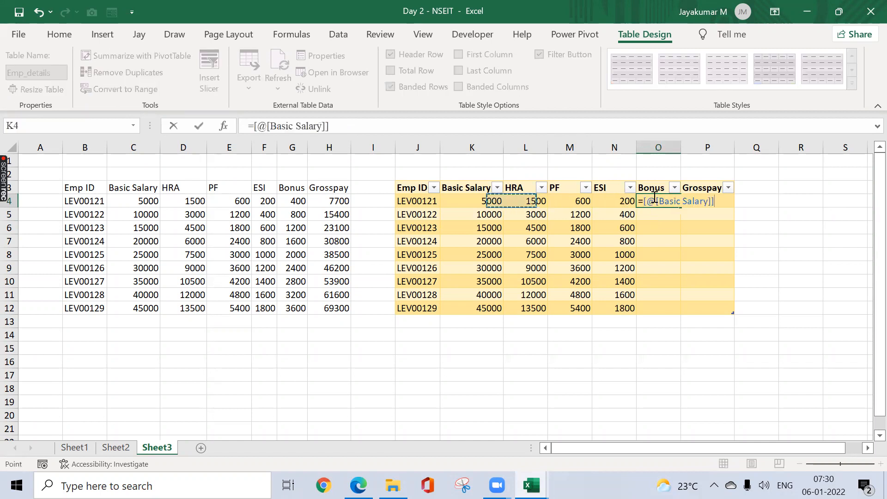
type("*8%")
key("Return")
Step: Fill the Grosspay column from P4 with =SUM(Emp_details[@[Basic Salary]:[Bonus]])
left_click(702, 194)
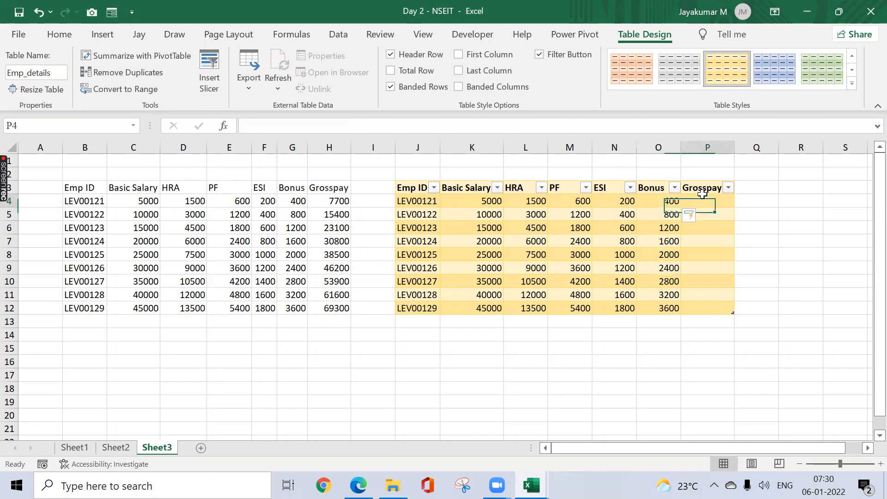
type("=sum(")
key("Left")
key("shift+Left")
key("shift+Left")
key("shift+Left")
key("shift+Left")
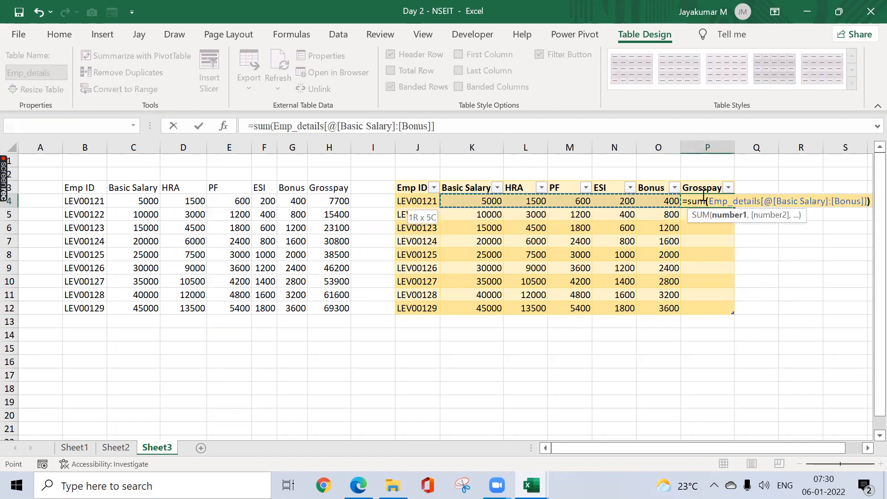
key("ctrl+Return")
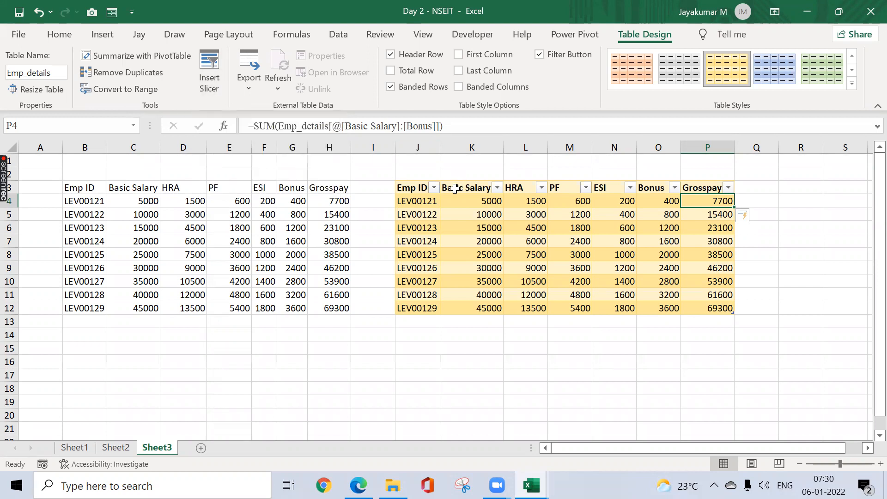
Step: Highlight the completed table J3:P12 and look over the data and formatting commands available for it
left_click(417, 196)
key("Up")
key("ctrl+shift+Down")
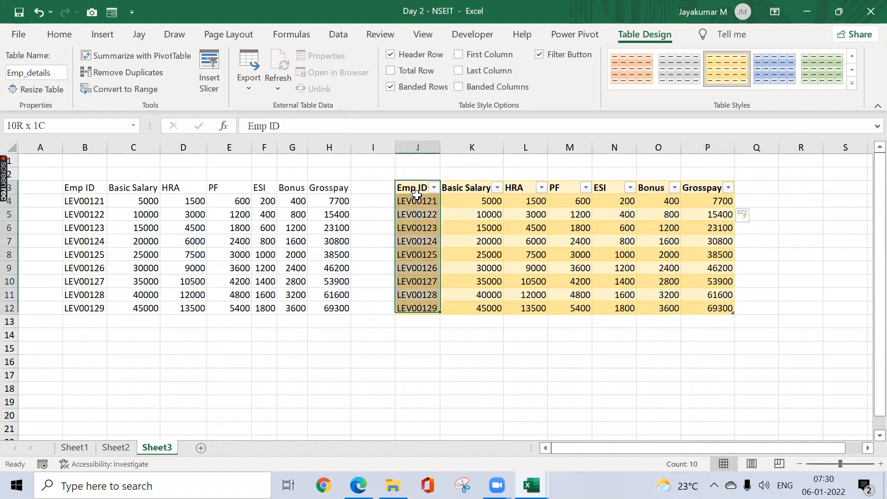
key("ctrl+shift+Right")
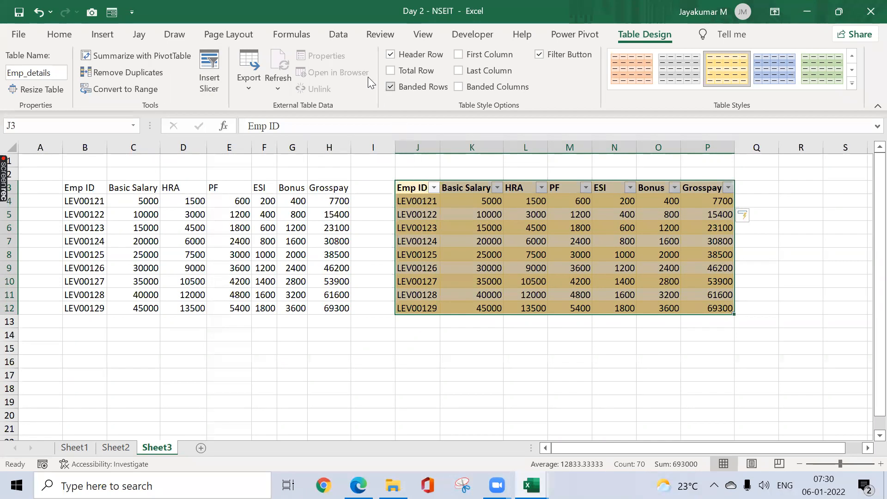
left_click(342, 37)
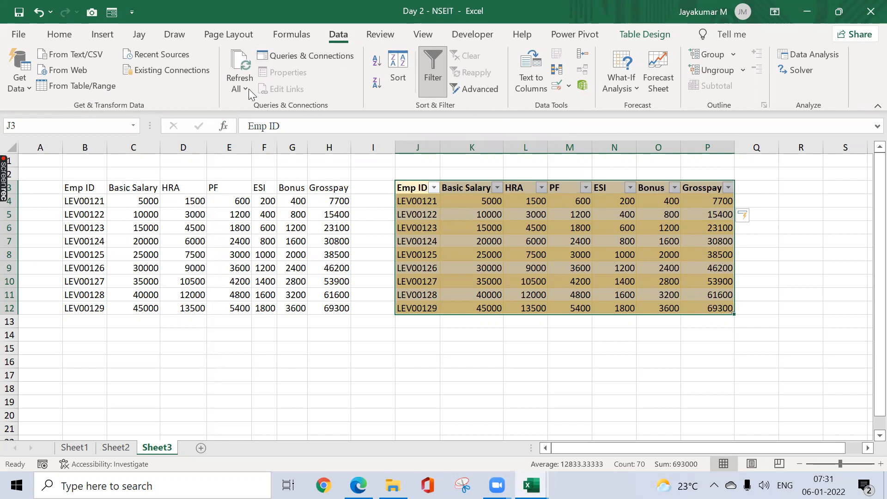
left_click(68, 40)
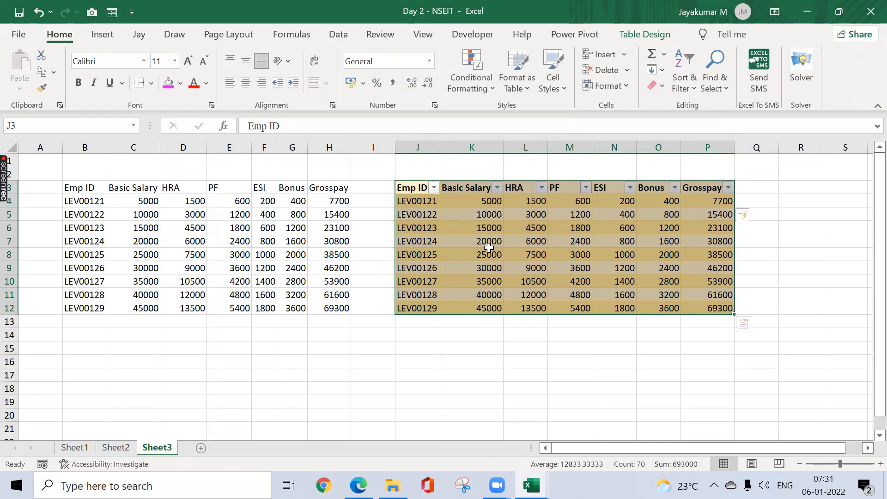
Step: Add a row 13 directly beneath the Emp_details table with the next employee ID in sequence and a Basic Salary of 50000
left_click(425, 324)
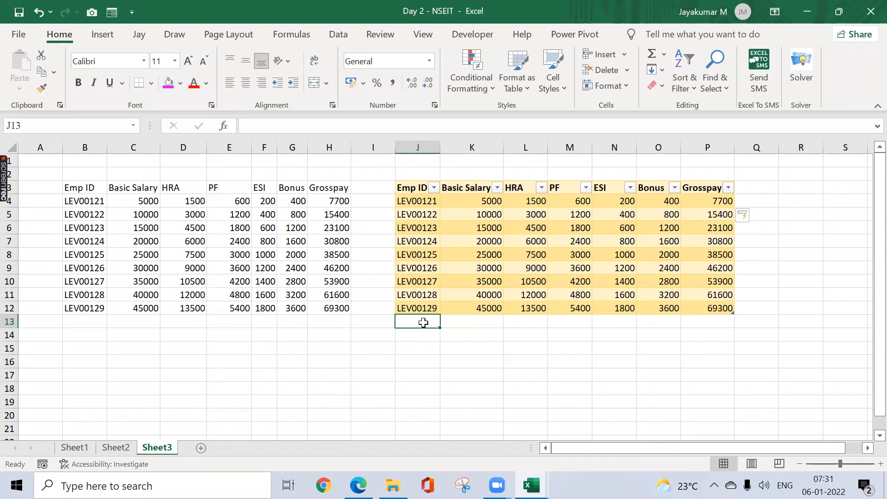
type("LEV00130")
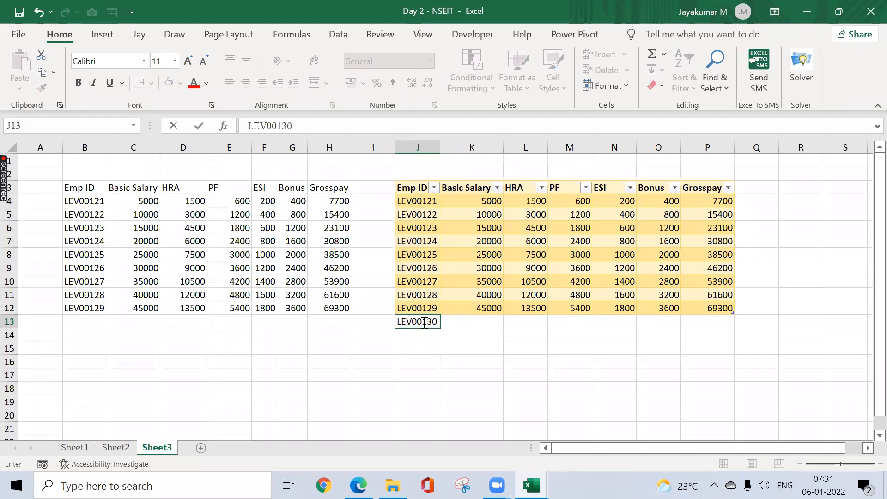
key("Return")
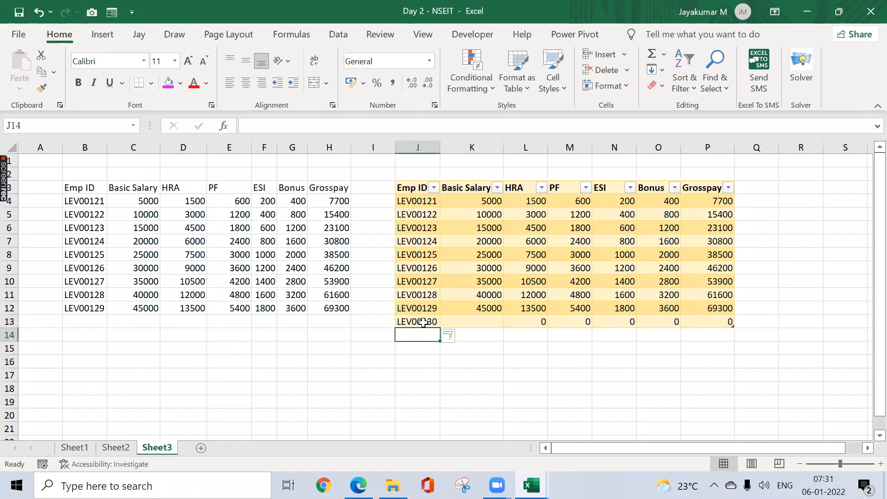
left_click(456, 323)
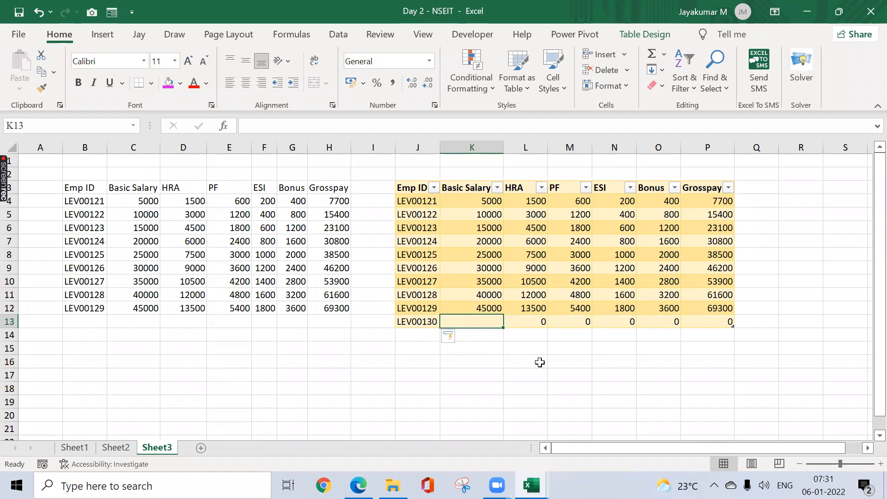
type("5")
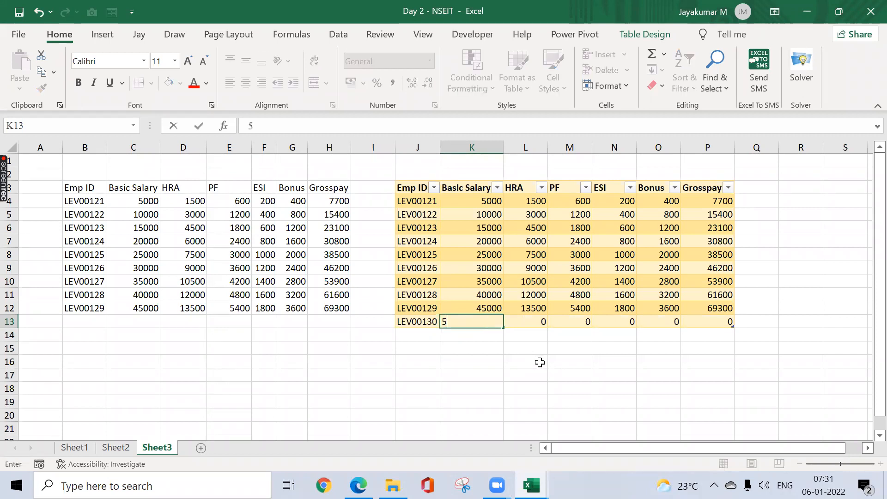
type("0000")
key("Return")
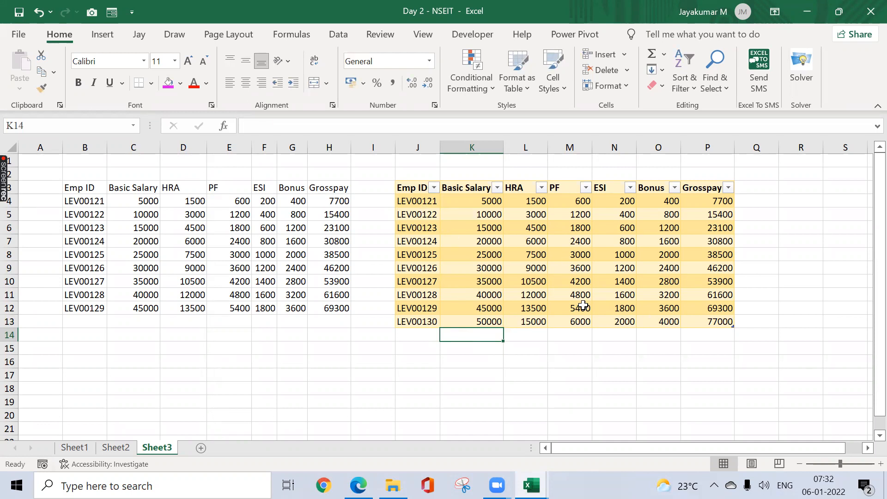
Step: Select the whole Emp_details table and locate the Form command among Commands Not in the Ribbon in the Quick Access Toolbar options
left_click(423, 189)
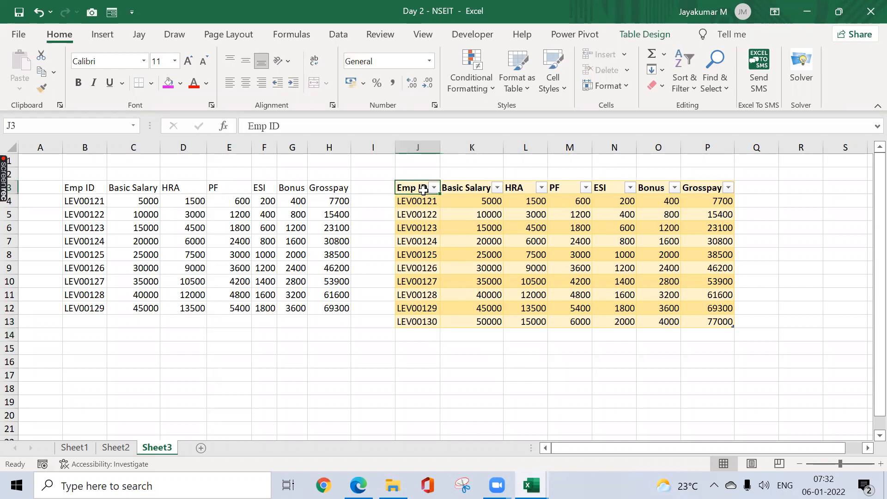
key("ctrl+a")
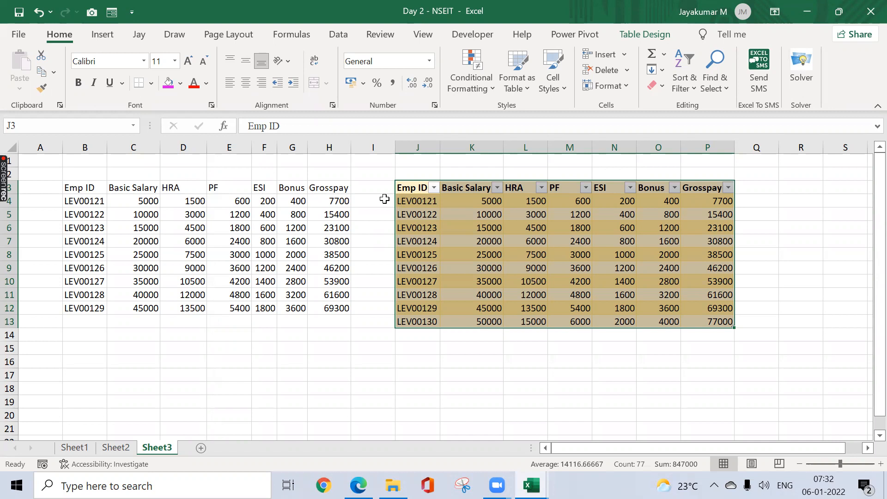
left_click(133, 13)
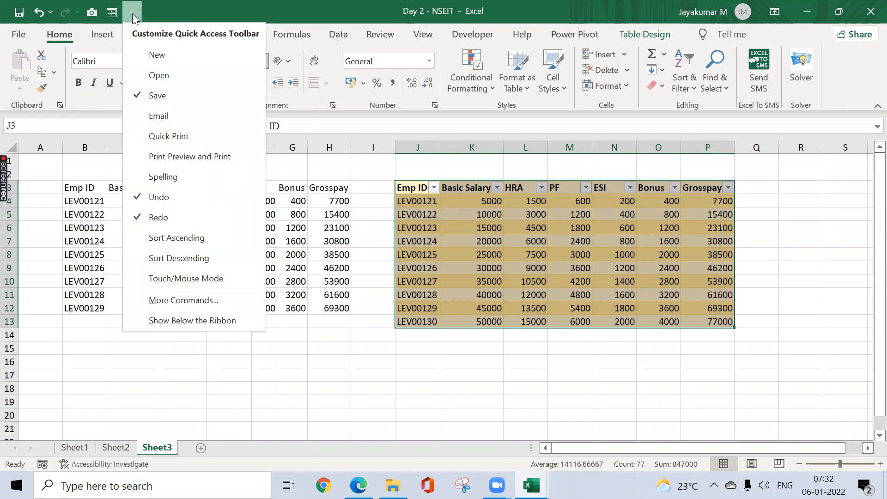
left_click(184, 300)
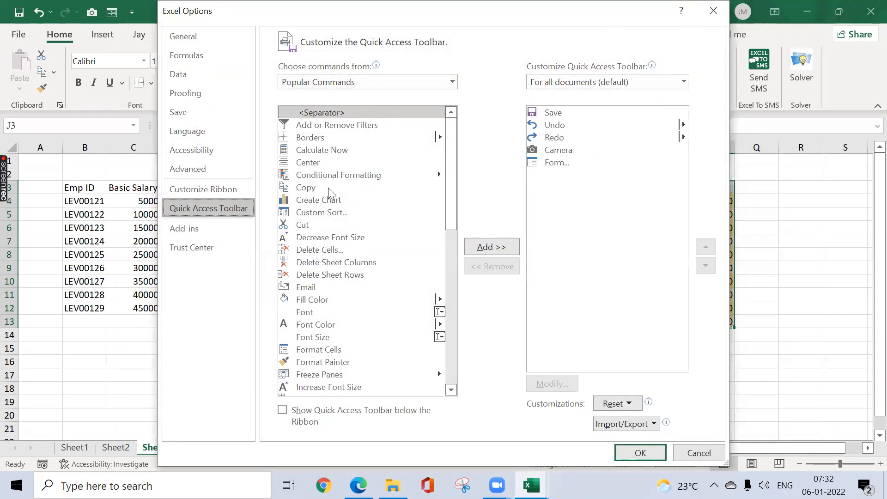
left_click(453, 82)
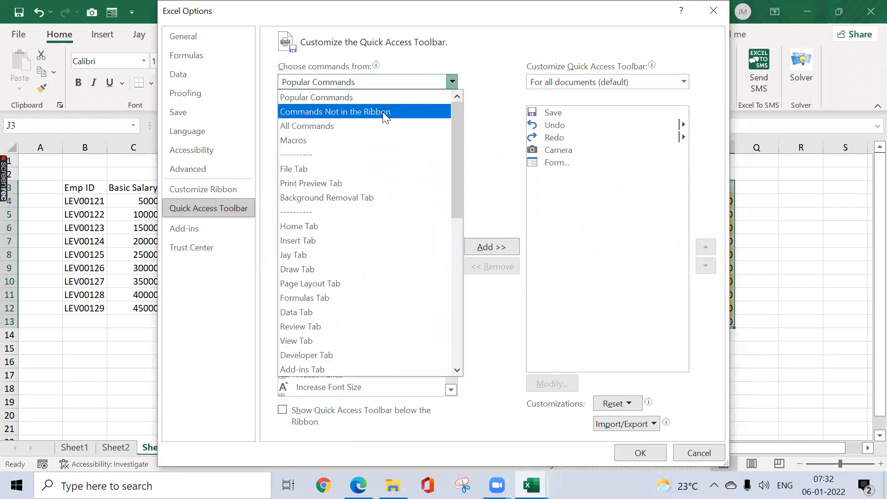
left_click(382, 112)
left_click(350, 217)
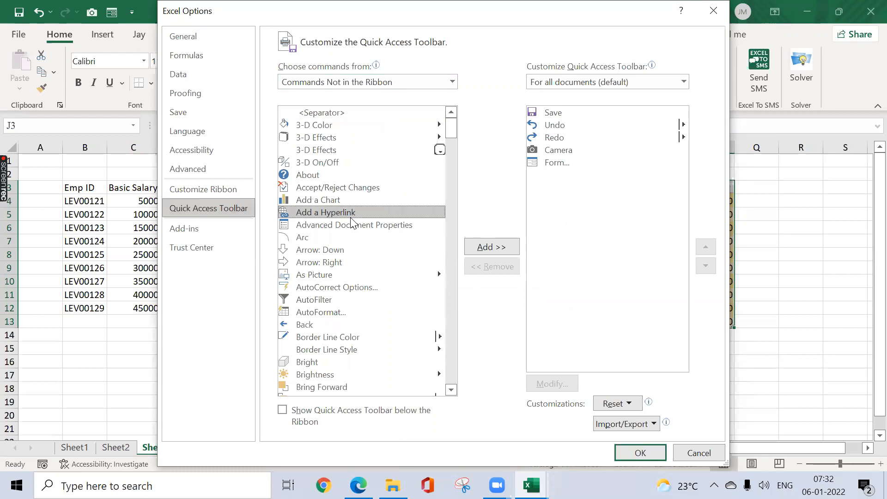
key("f")
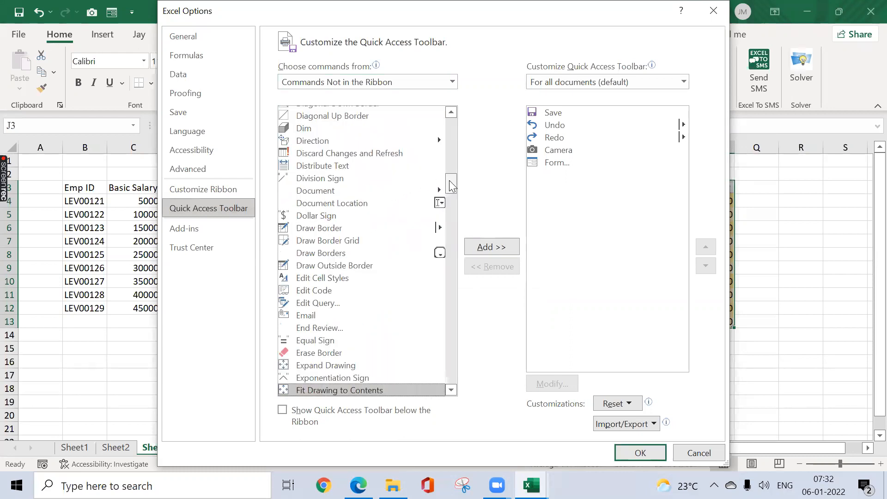
left_click_drag(450, 184, 450, 197)
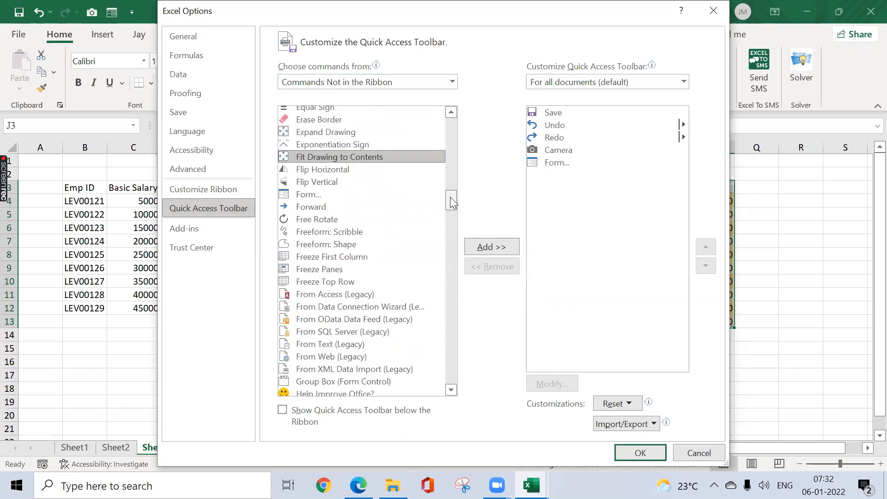
left_click(338, 198)
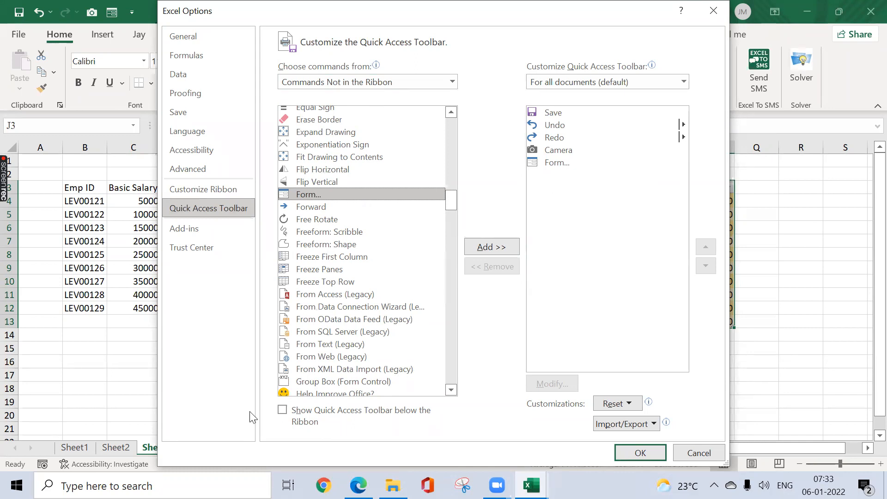
left_click(644, 458)
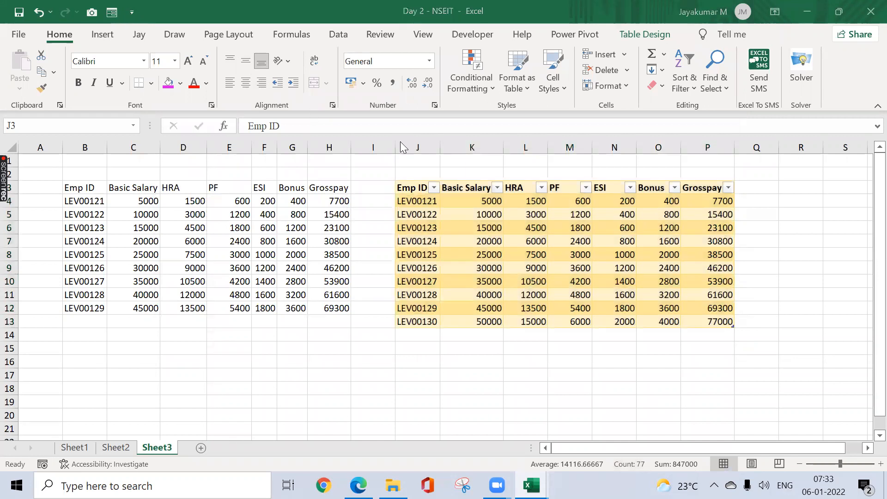
Step: View the data form for the selected table, close it, and try to open the form from empty cell I15
left_click(112, 12)
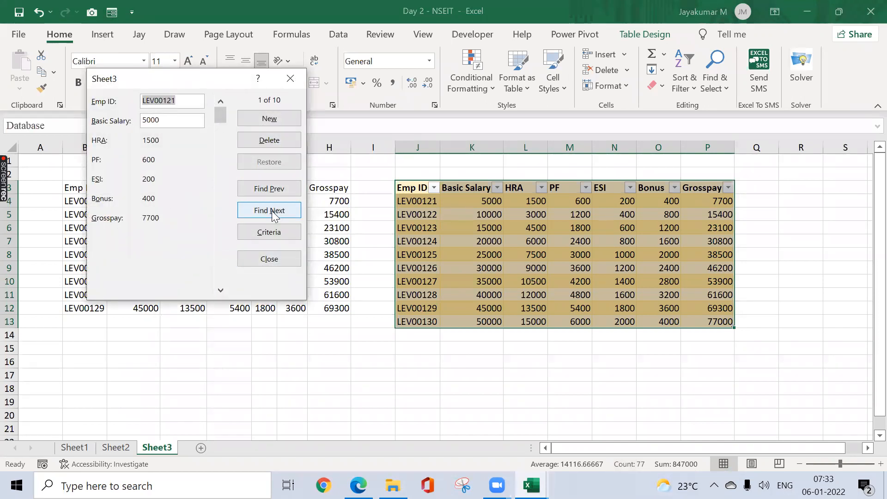
left_click(290, 78)
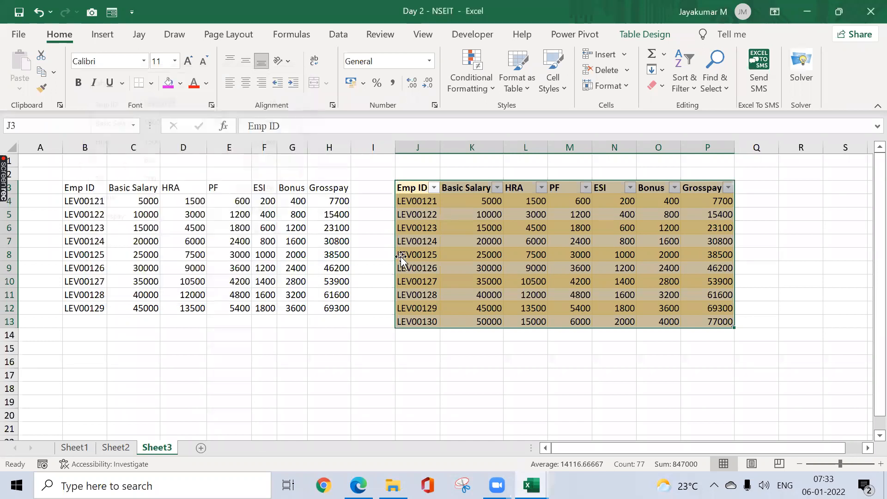
left_click(358, 349)
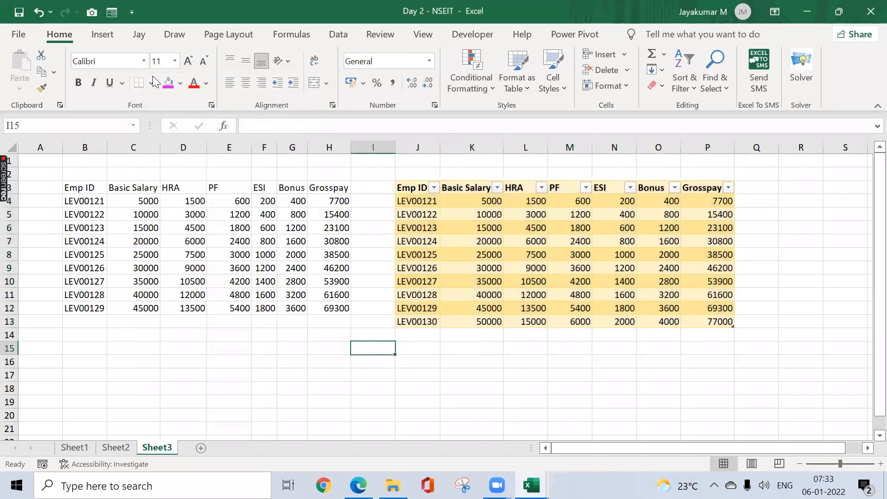
left_click(112, 13)
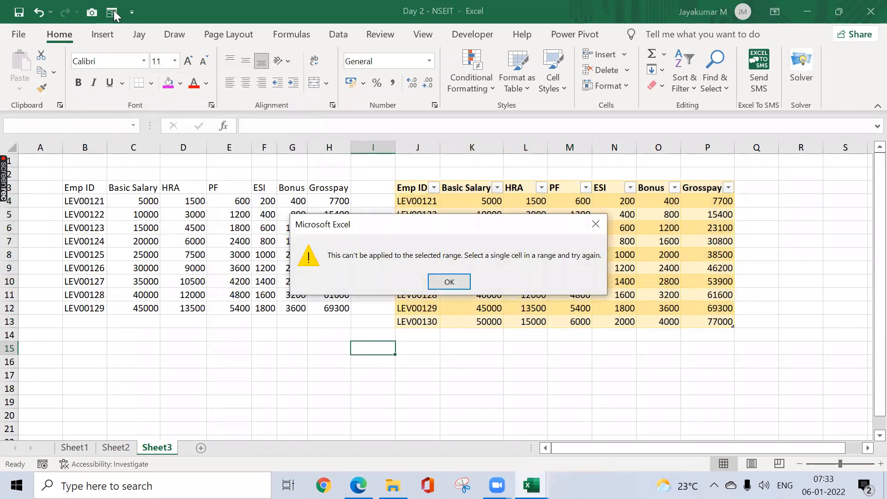
left_click(594, 224)
Step: Add a record to the J3:P13 table through its data form, with the next employee ID in sequence and a Basic Salary of 55000
left_click_drag(407, 187, 732, 323)
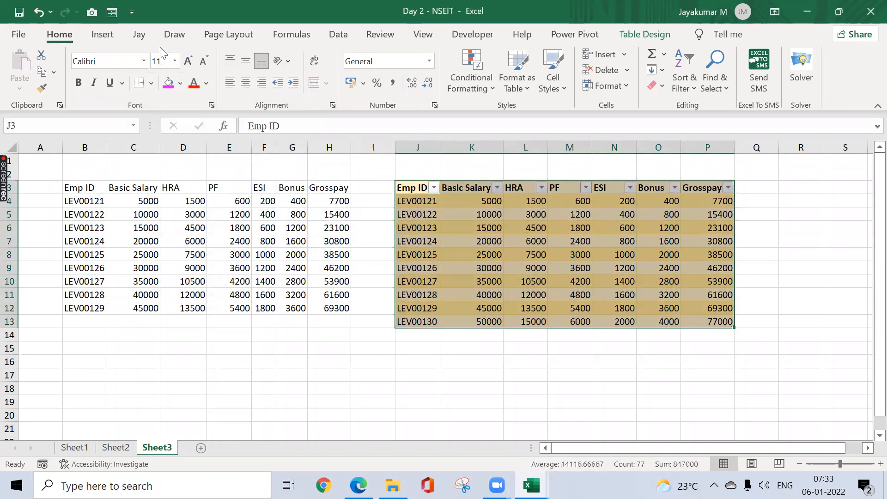
left_click(108, 16)
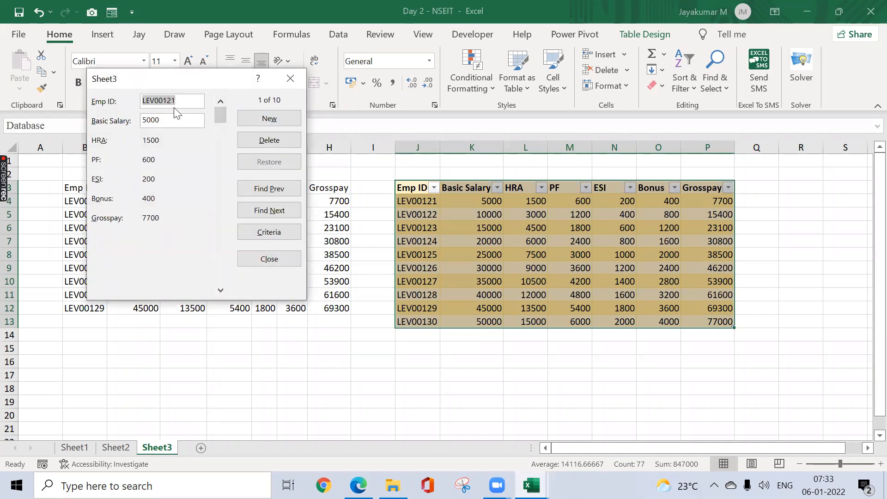
left_click(268, 121)
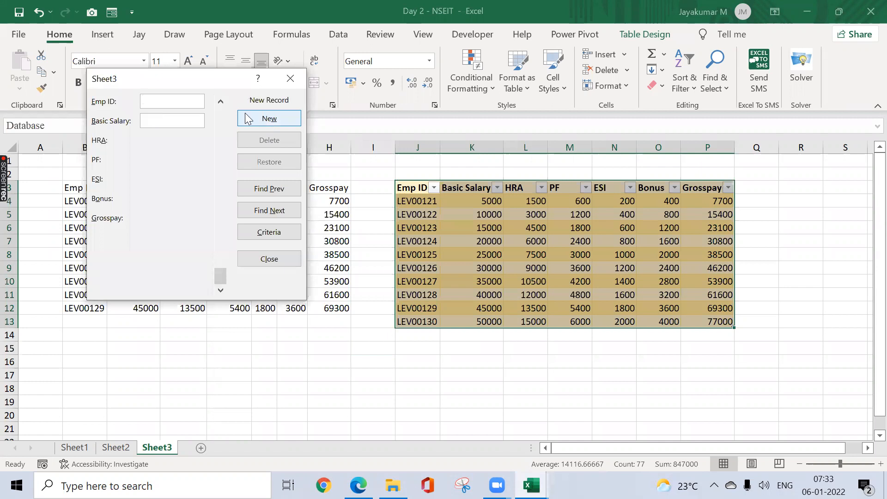
type("LE")
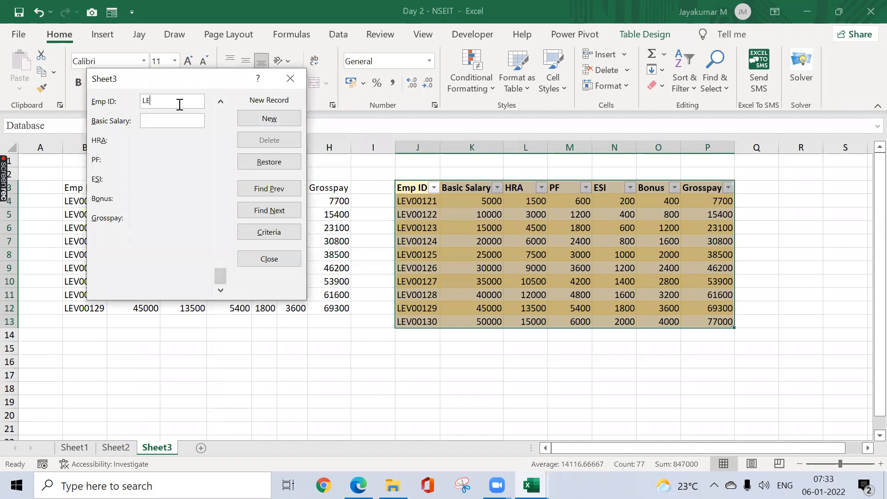
type("V00")
type("131")
type("55000")
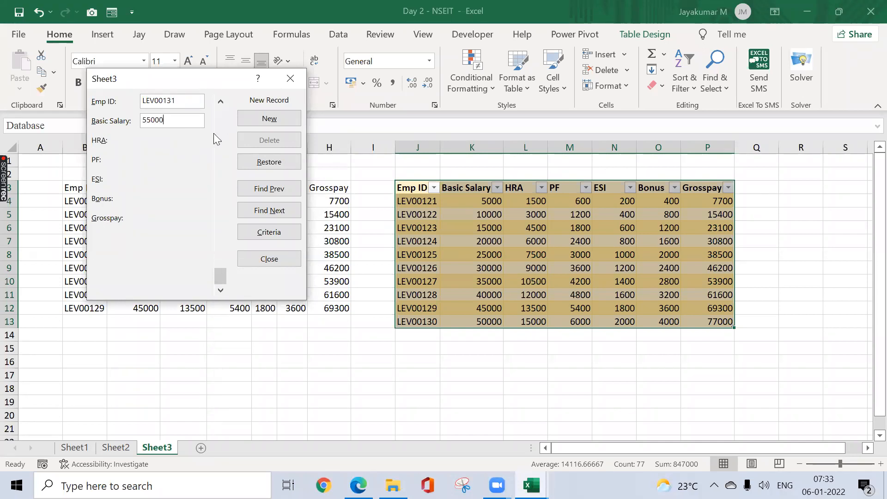
left_click(249, 120)
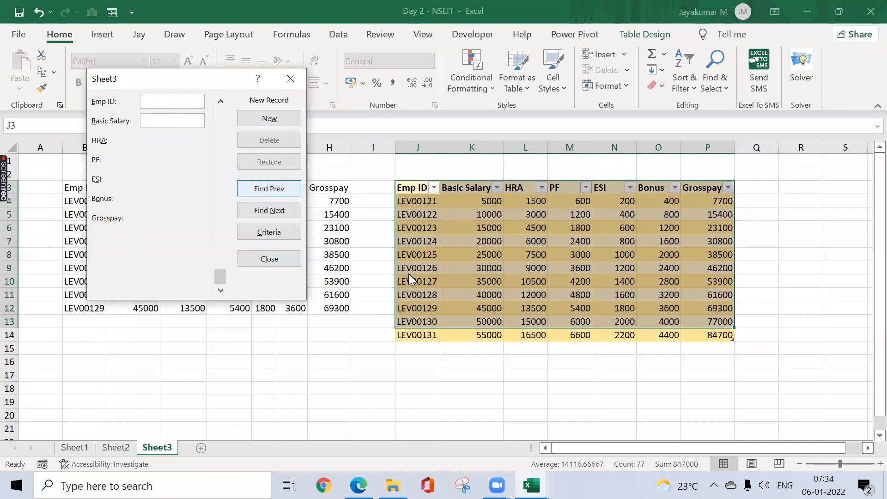
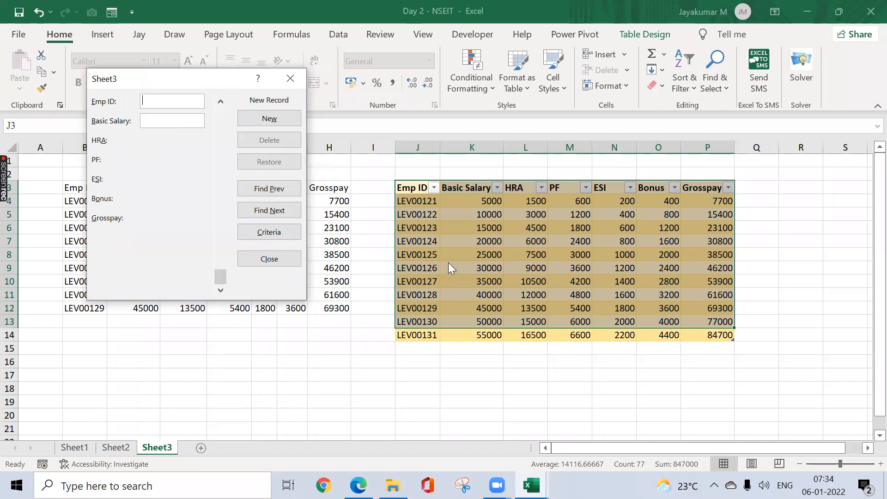
Step: Close the data form and display the design options for the Emp_details table
left_click(292, 78)
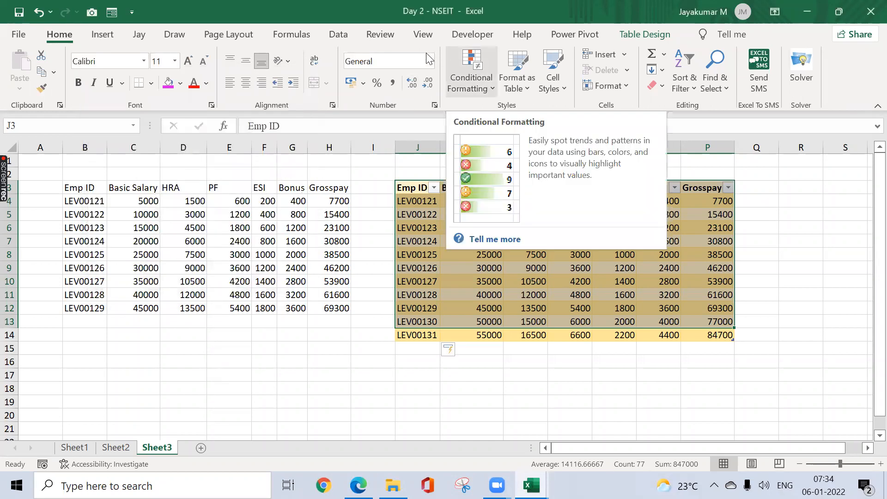
left_click(347, 37)
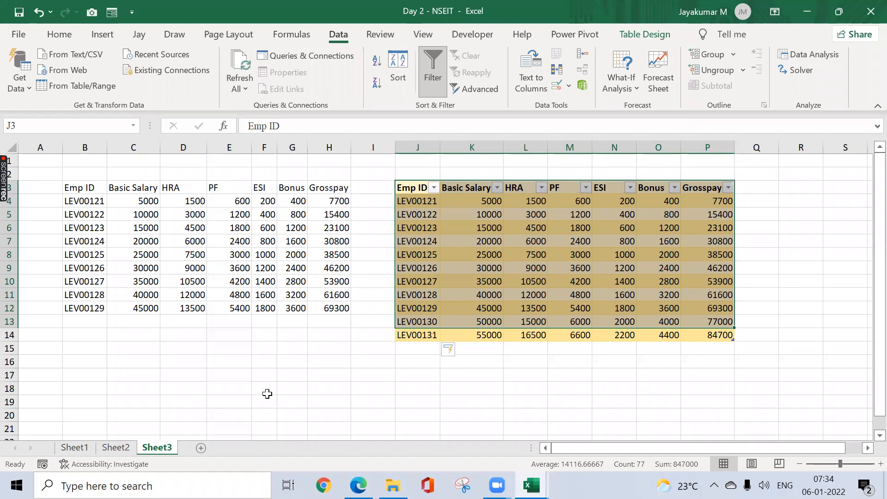
key("ctrl+n")
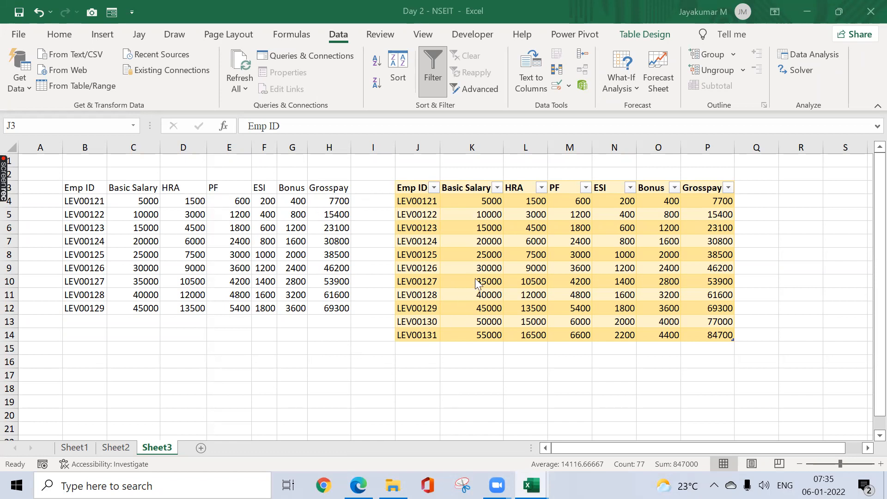
left_click(471, 182)
left_click(640, 29)
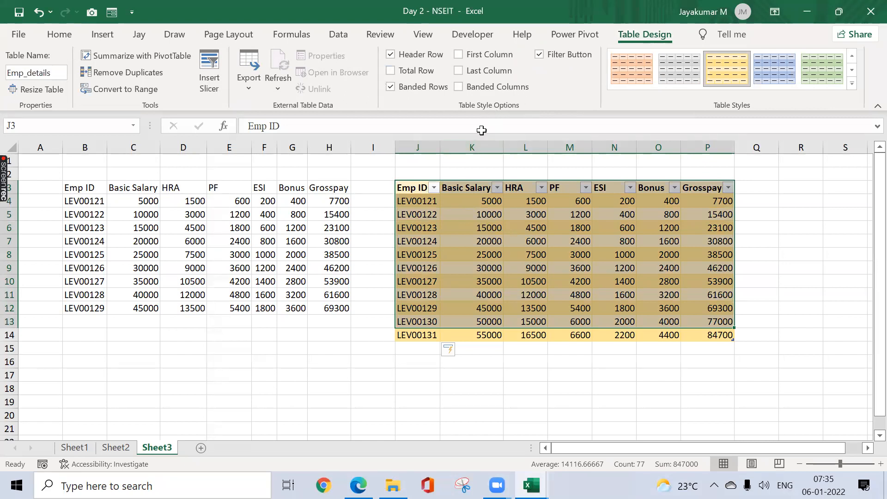
Step: Select the whole Emp_details table down to its last record and turn off its banded rows
left_click(417, 188)
key("ctrl+shift+Down")
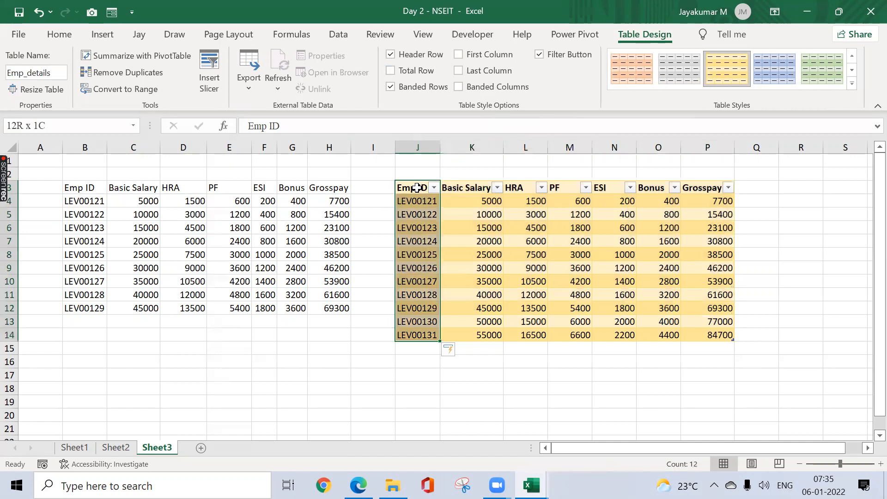
key("ctrl+shift+Right")
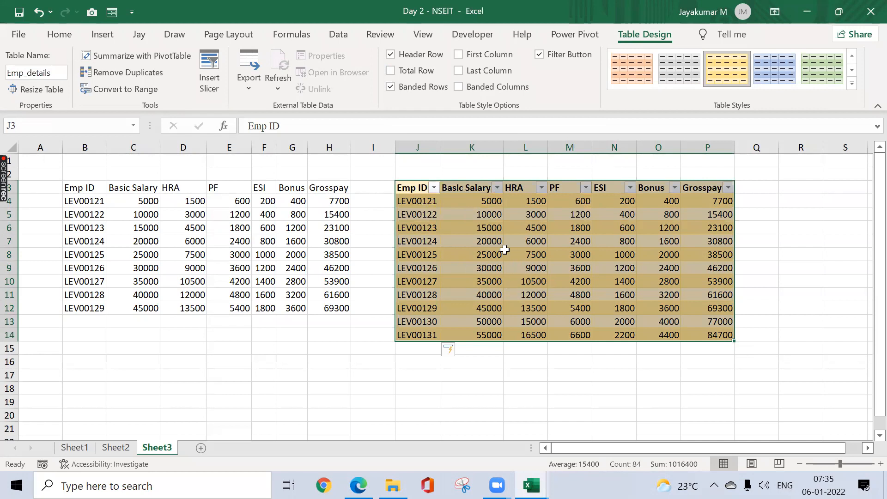
left_click(416, 89)
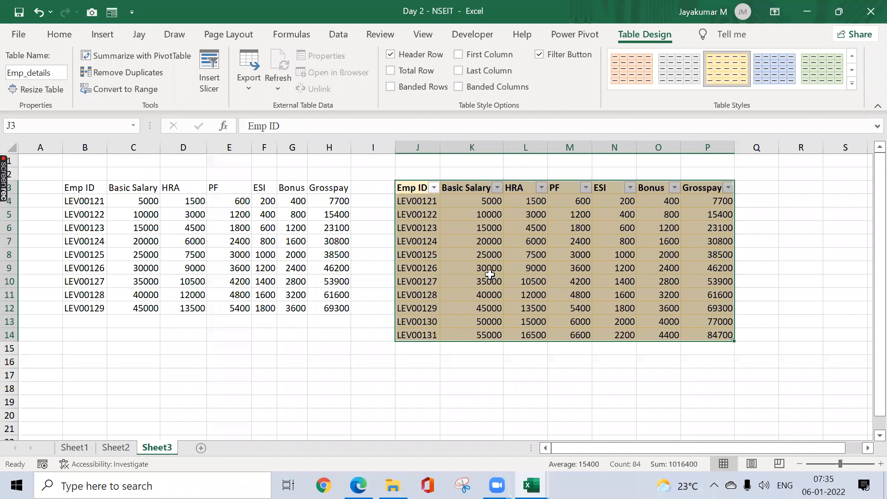
Step: Hide the filter buttons in the Emp_details header row and show them again
left_click(524, 281)
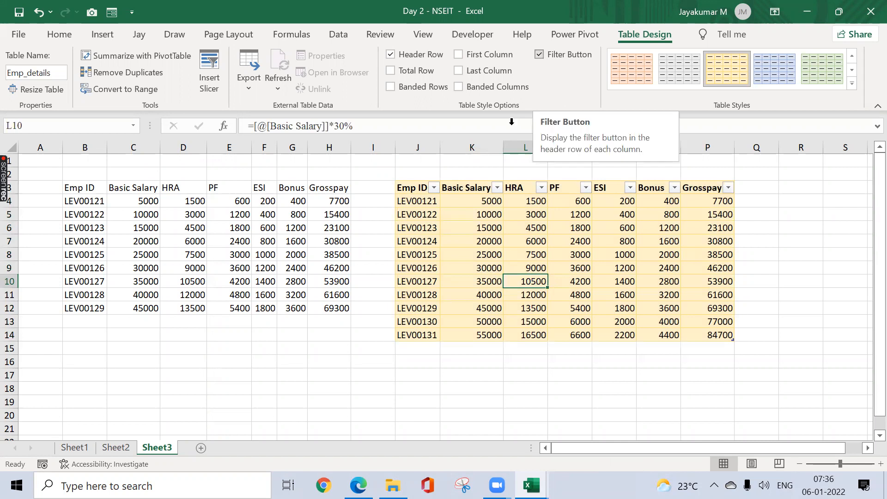
left_click(540, 54)
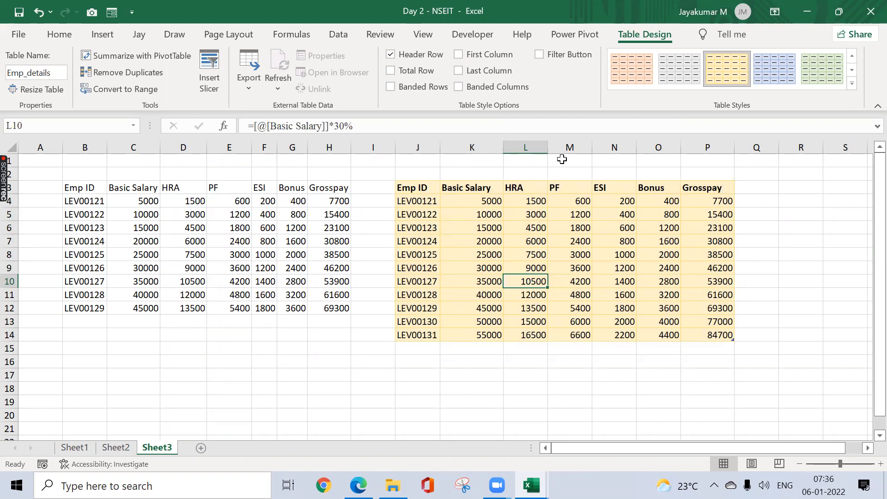
left_click(540, 56)
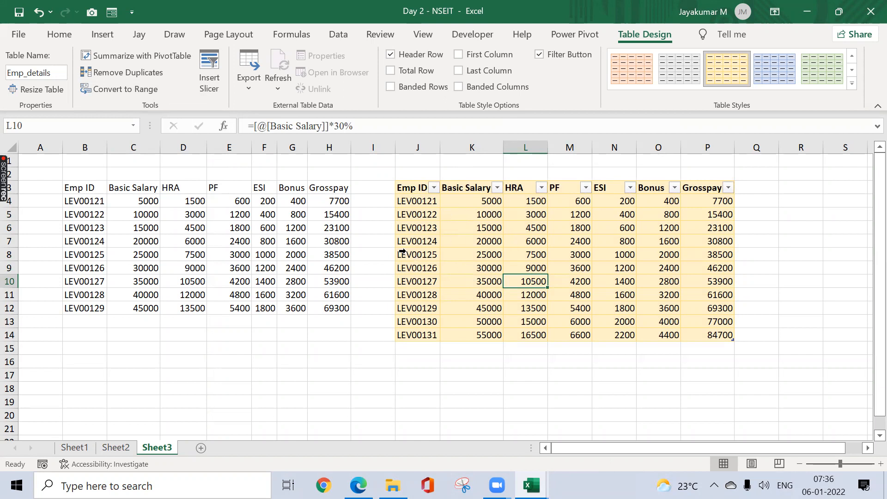
Step: Find the Camera command in the custom ribbon group with Speak Cells, Form and Email
left_click(868, 448)
left_click(868, 448)
left_click(868, 448)
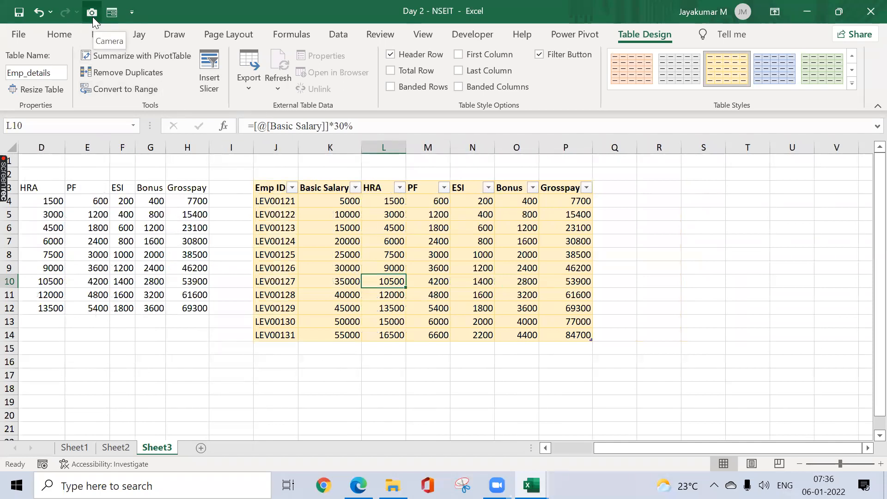
left_click(139, 34)
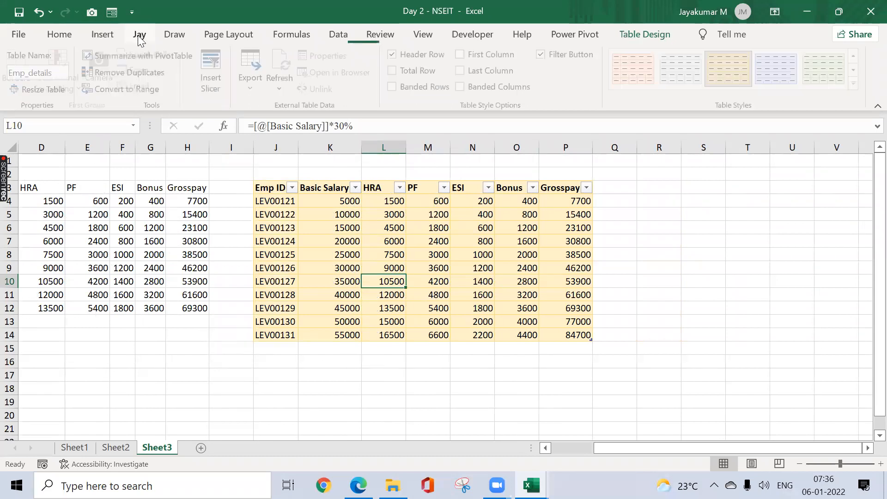
left_click(867, 448)
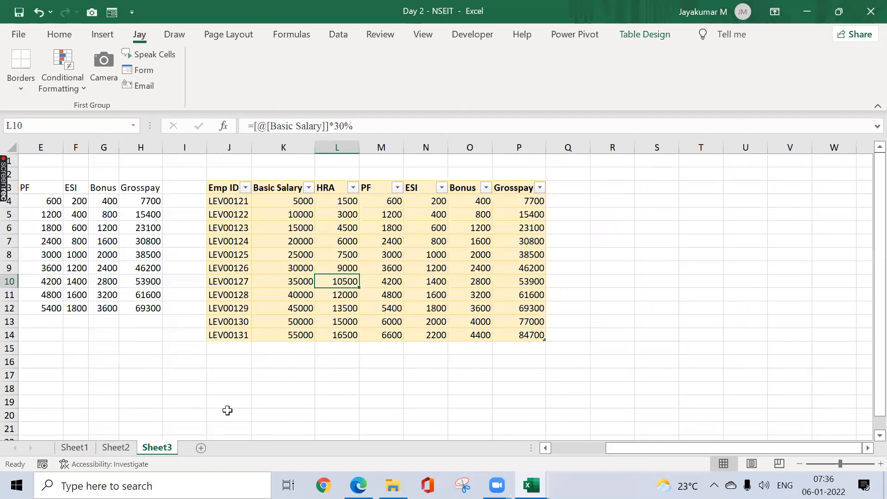
Step: Capture the Emp_details table with Snipping Tool and close the snip without saving it
left_click(497, 485)
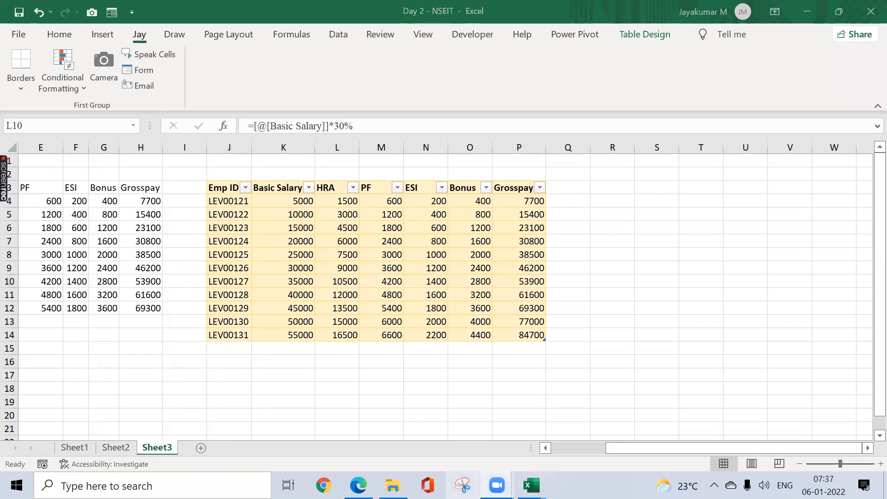
left_click(463, 485)
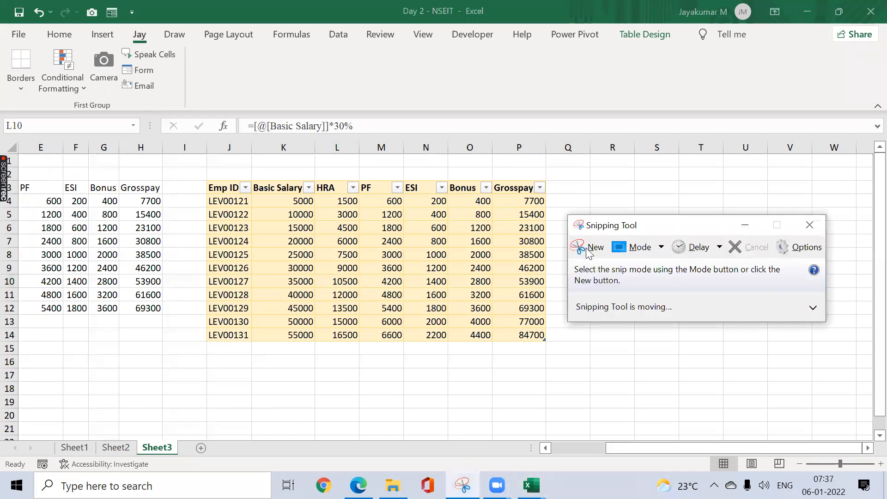
left_click(591, 248)
left_click_drag(208, 180, 546, 342)
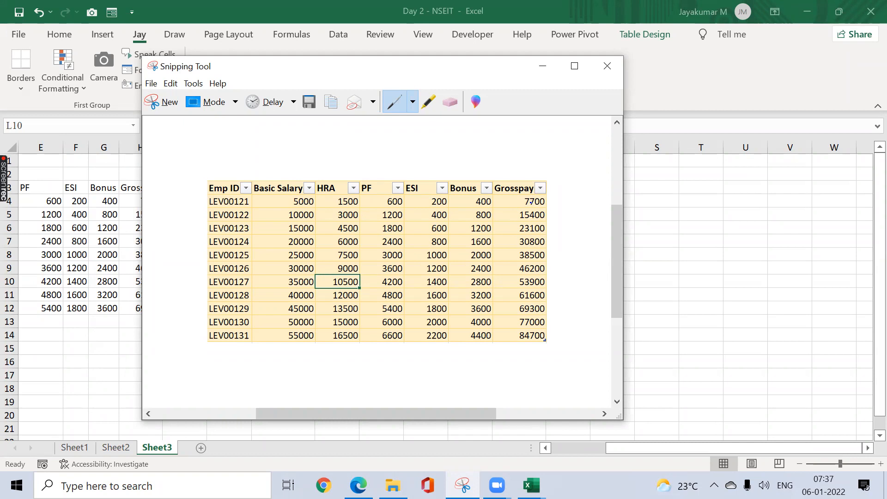
left_click(616, 68)
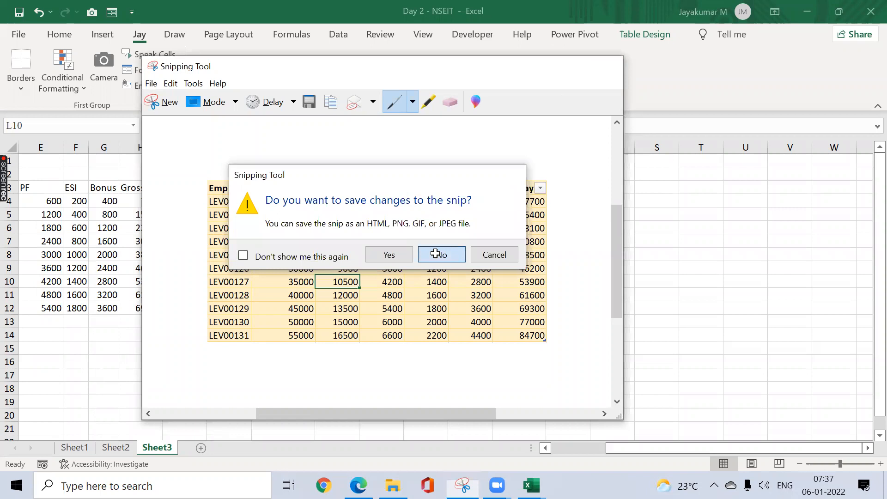
left_click(436, 253)
Step: Insert eight blank columns at column I, between the plain employee range and the Emp_details table
left_click(138, 212)
key("ctrl+Up")
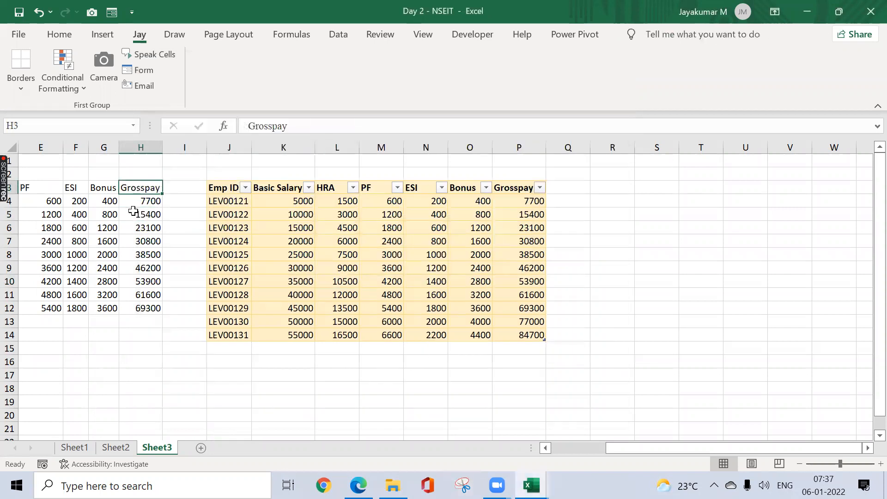
key("ctrl+Left")
key("ctrl+Left")
key("Right")
key("ctrl+a")
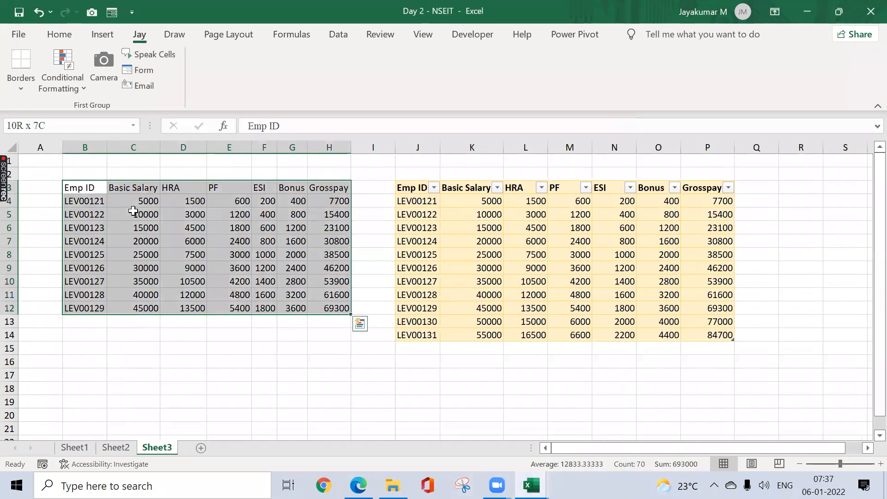
left_click(360, 146)
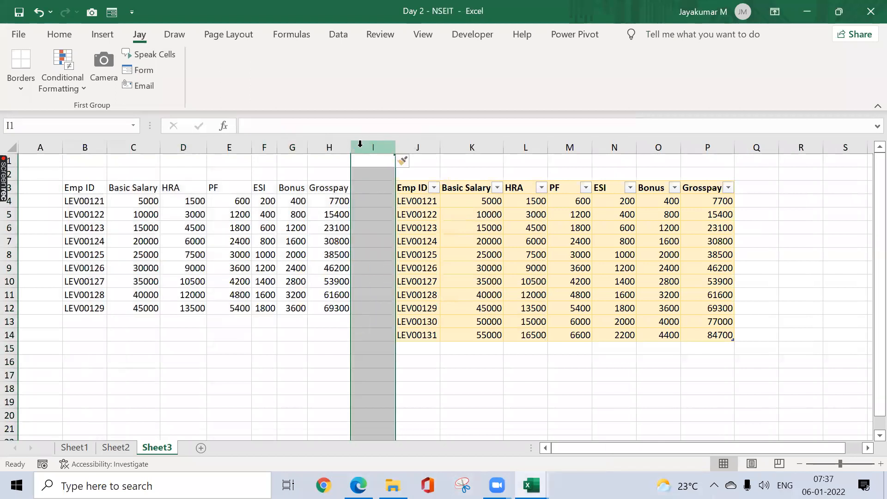
key("ctrl+shift+plus")
key("ctrl+shift+plus")
key("ctrl+shift+plus")
key("ctrl+shift+plus")
key("ctrl+shift+plus")
key("ctrl+shift+plus")
key("ctrl+shift+plus")
key("ctrl+shift+plus")
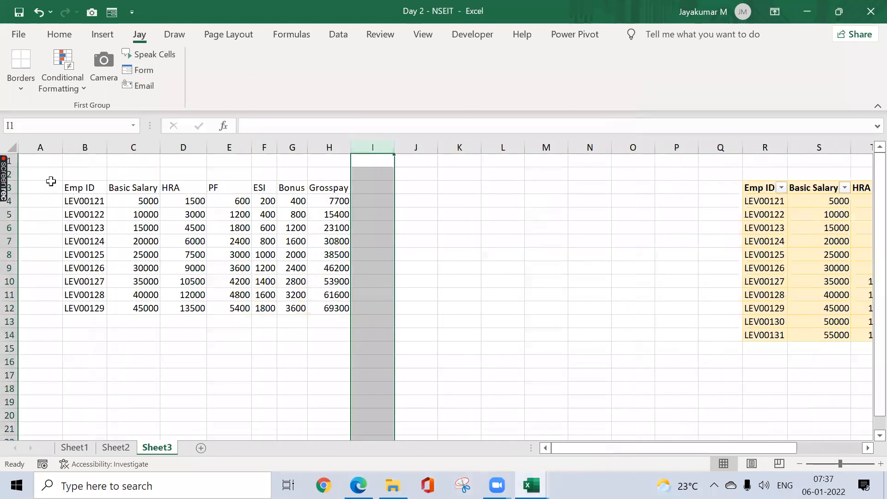
Step: Select the plain employee range B3:H12 including its headers
left_click(69, 184)
key("ctrl+shift+Down")
key("ctrl+shift+Right")
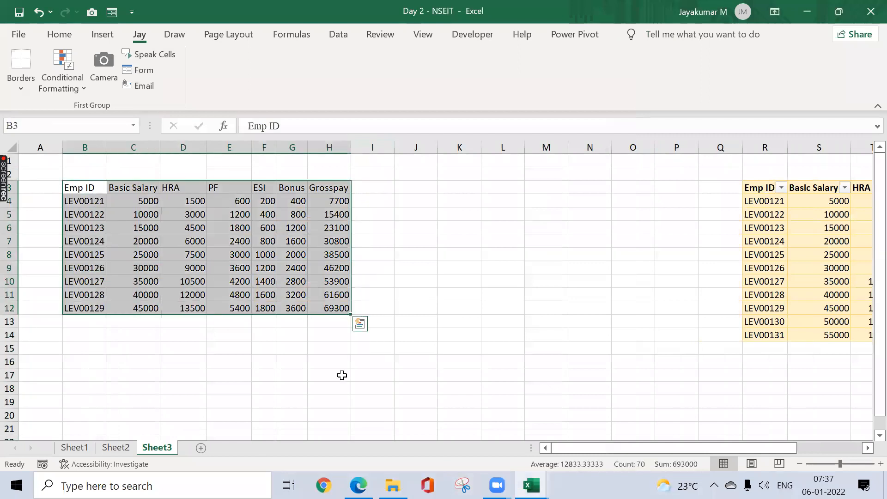
key("alt+Tab")
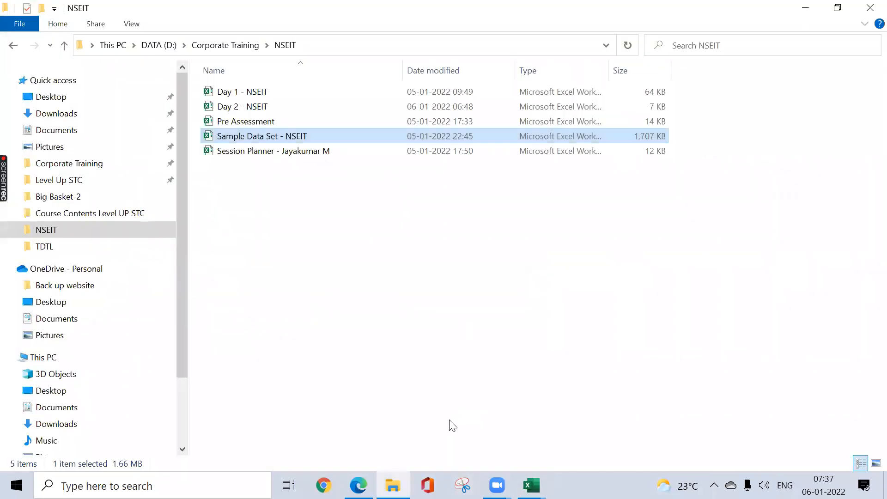
key("alt+Tab")
key("alt+Tab")
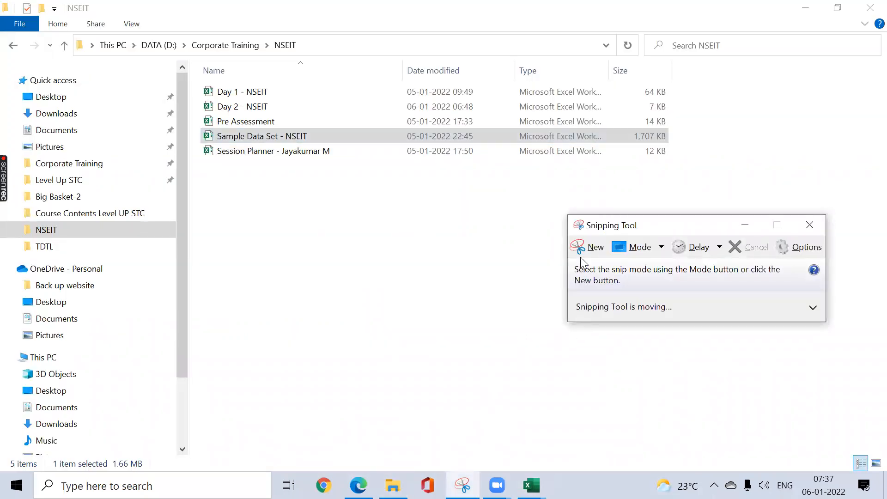
left_click(583, 249)
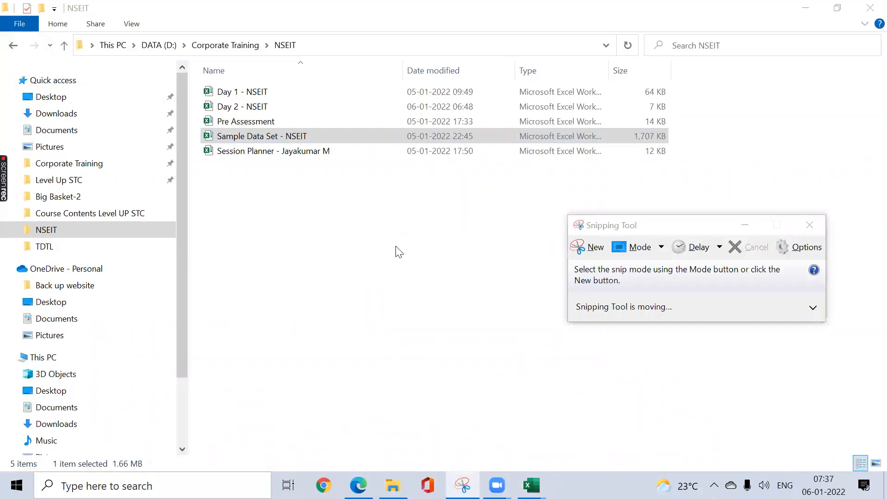
key("alt+Tab")
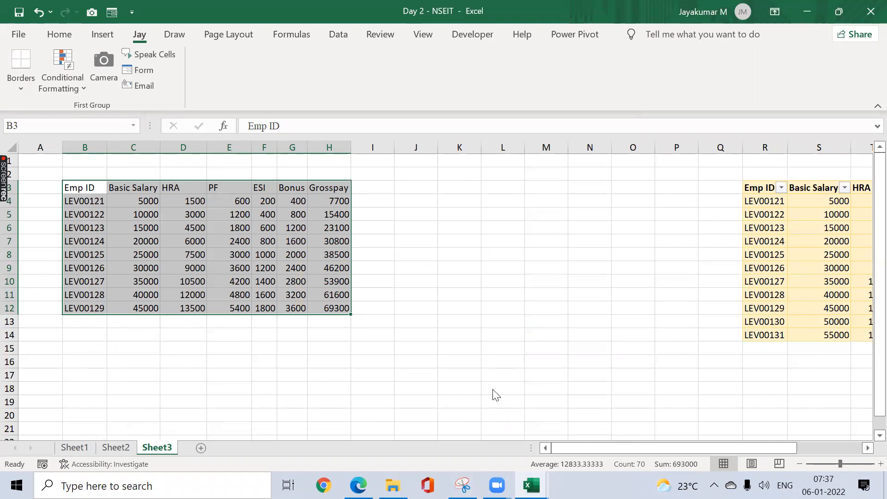
left_click(415, 412)
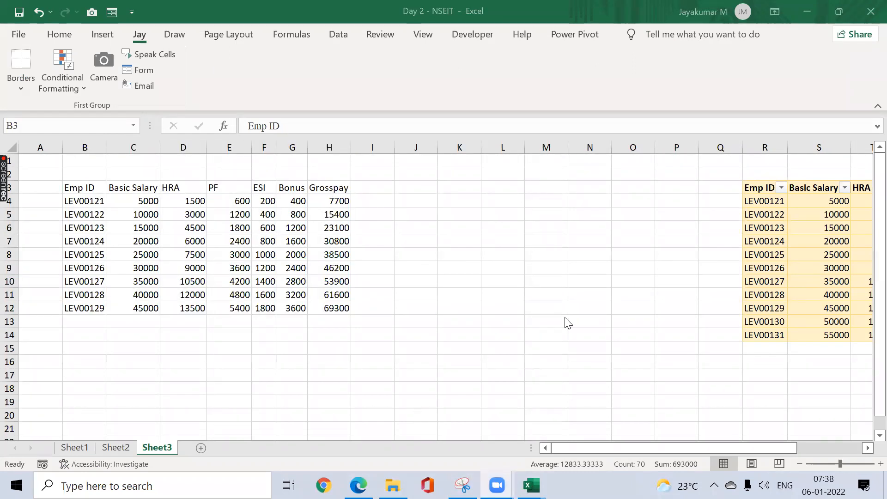
left_click(511, 362)
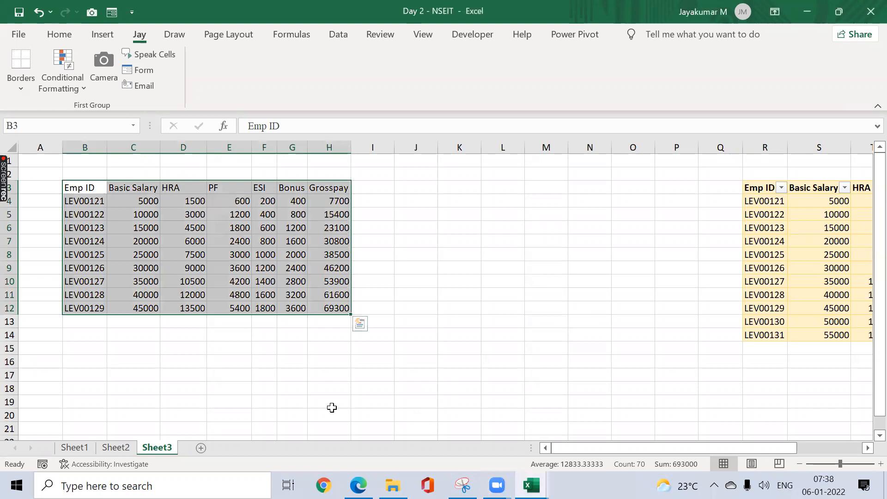
Step: Capture the plain employee range B3:H12 with Snipping Tool, move the snip window aside, and close it without saving
left_click(532, 485)
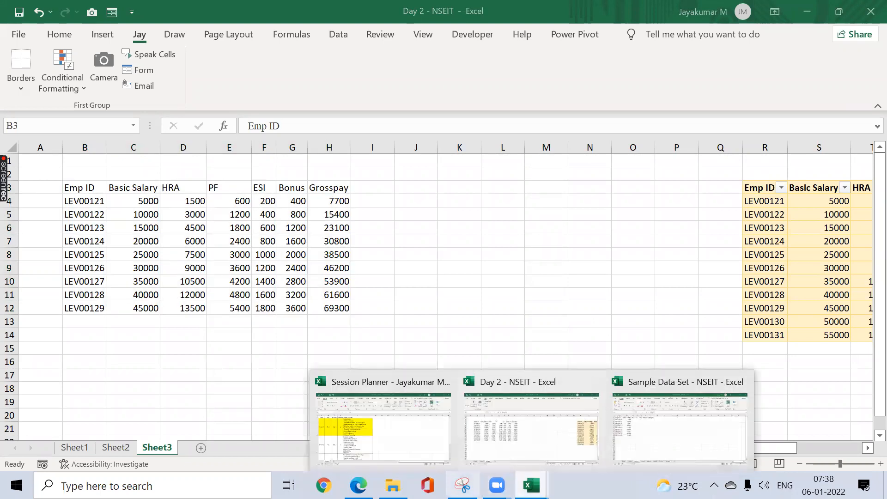
left_click(462, 485)
left_click(588, 247)
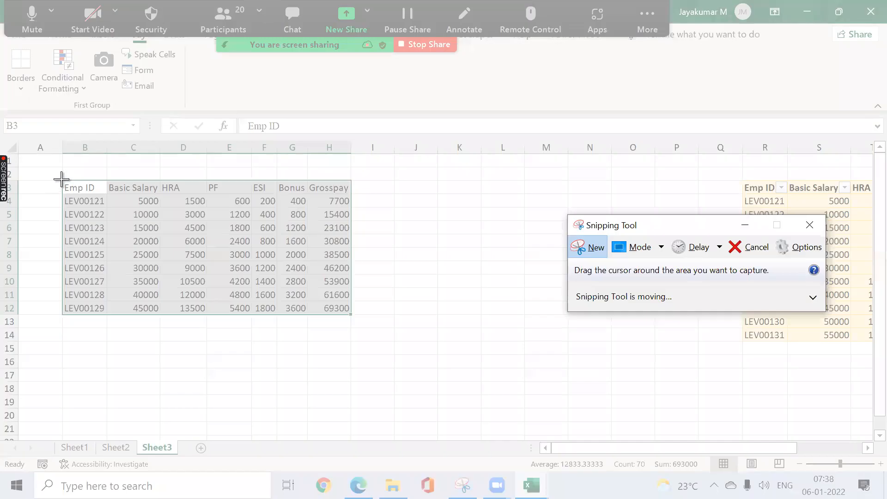
left_click_drag(62, 180, 350, 317)
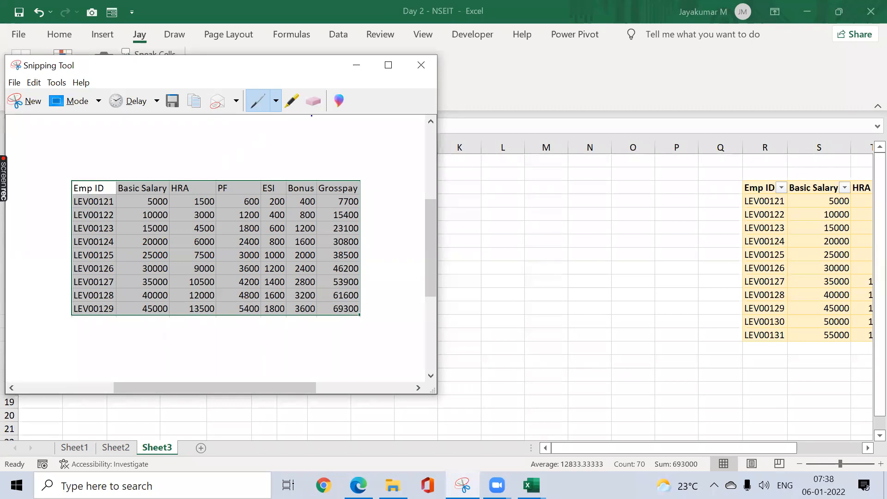
left_click_drag(286, 73, 461, 112)
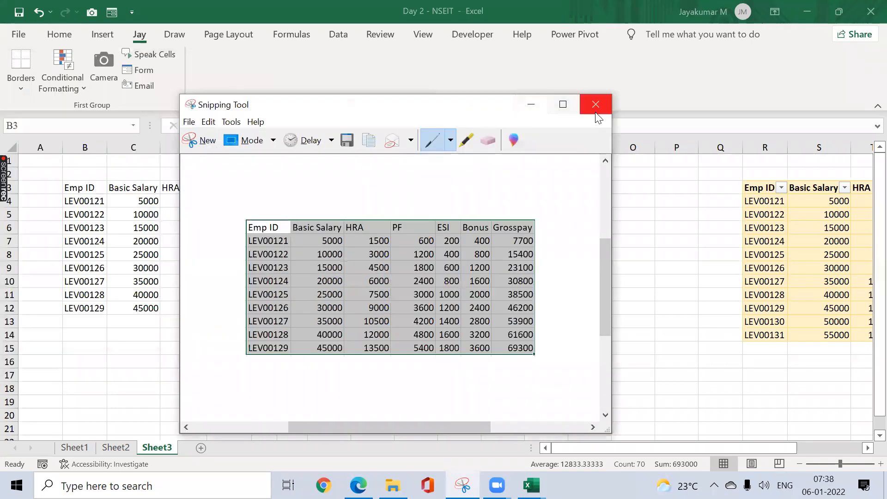
left_click(596, 104)
left_click(454, 281)
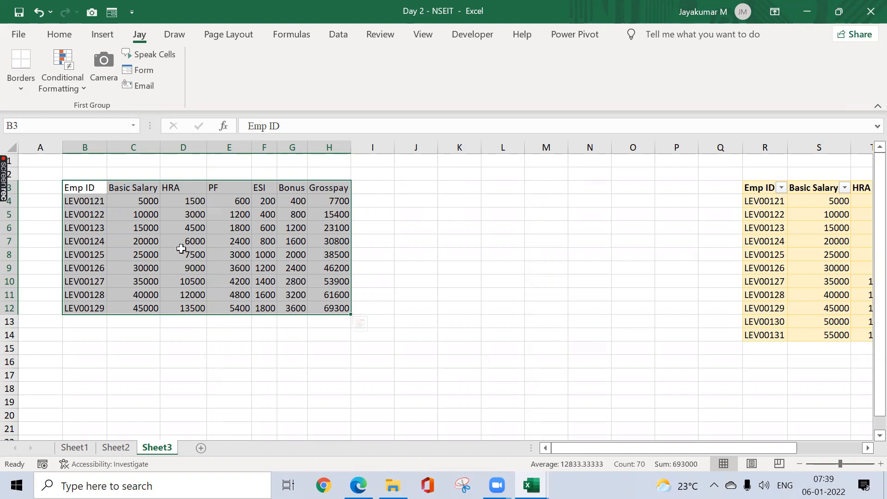
Step: Use the Camera tool to place a linked picture of range B3:H12 at cell J3
left_click(109, 72)
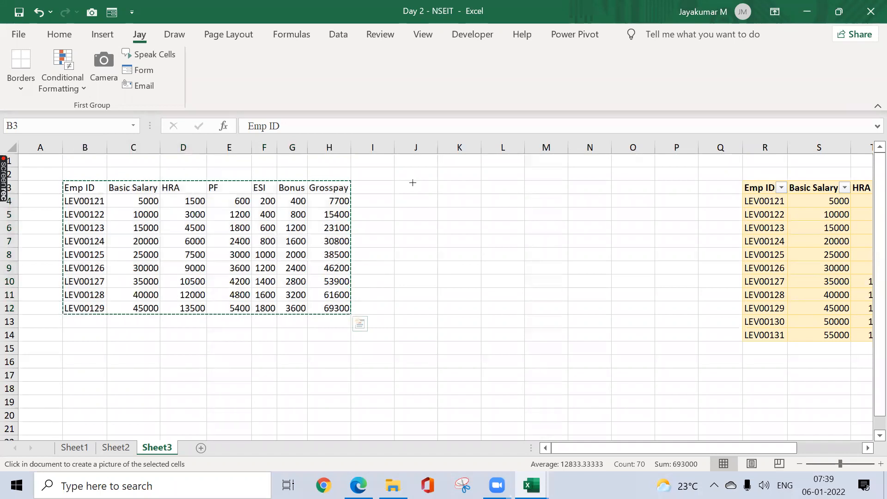
left_click(413, 183)
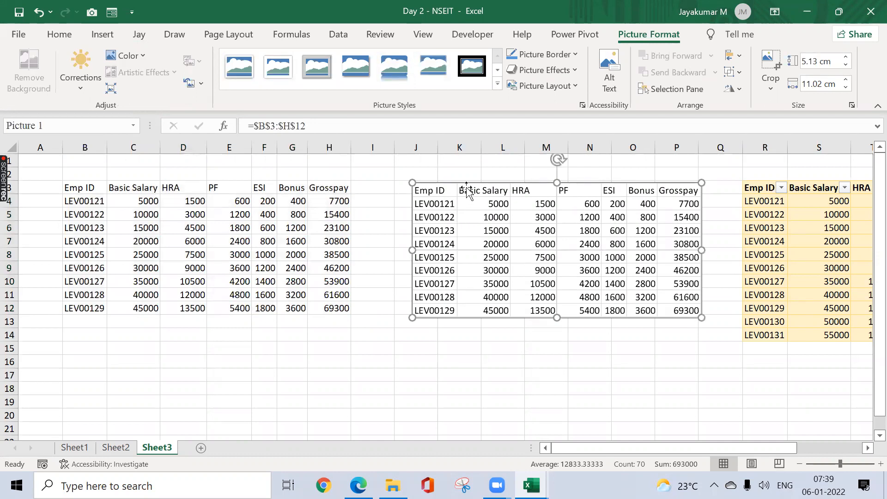
Step: Align the linked picture with the source rows beside column I, and set LEV00121's basic salary in C4 to 5500
left_click_drag(458, 183, 431, 182)
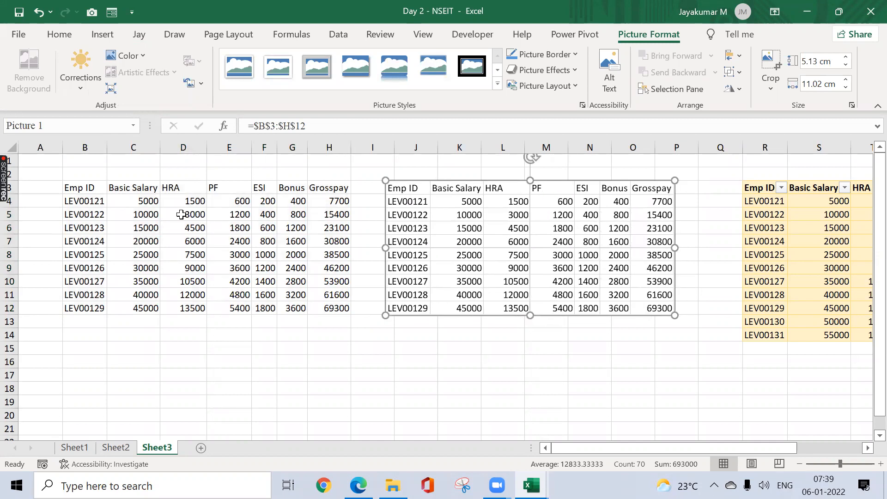
left_click(153, 204)
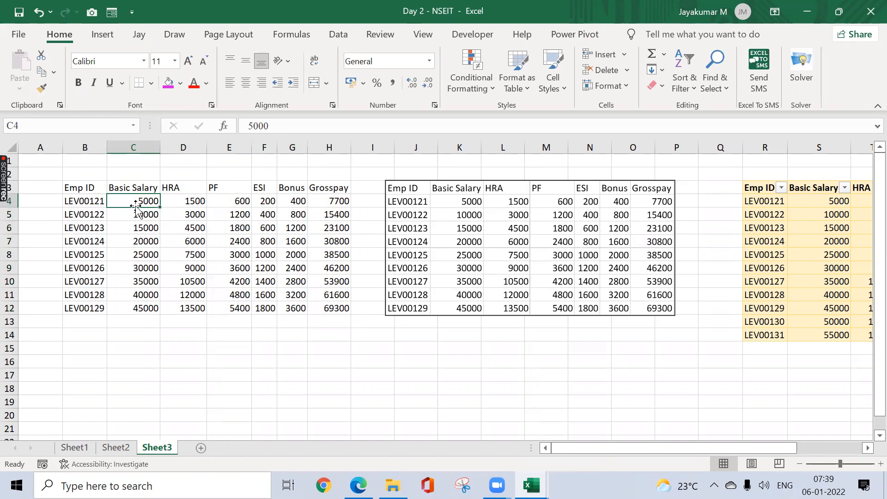
type("5500")
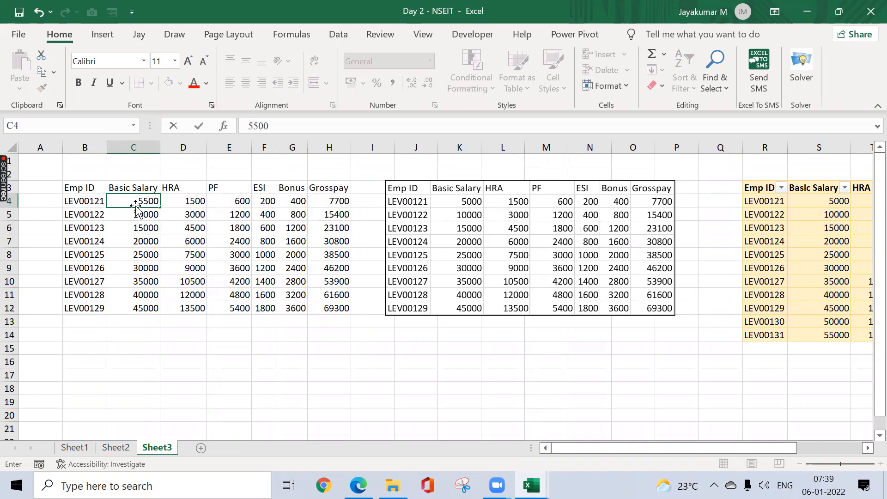
key("Return")
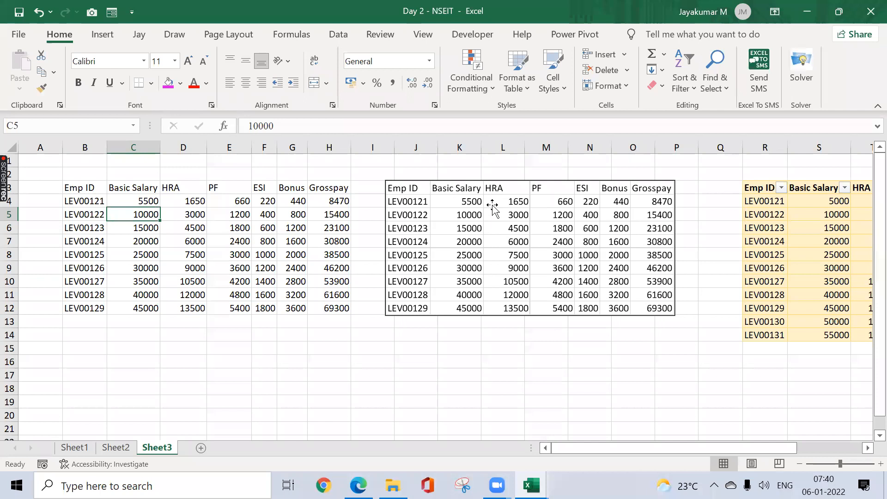
Step: Fill the Basic Salary column C3:C12 of the plain range with magenta
left_click(141, 189)
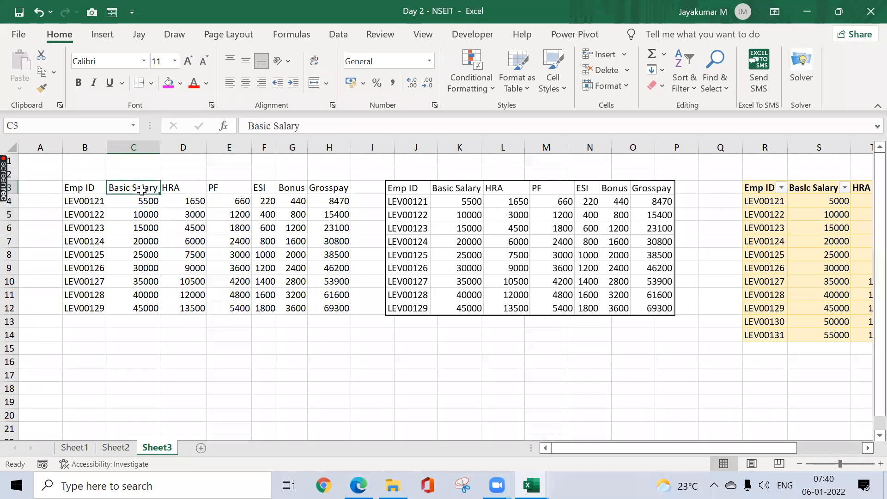
key("ctrl+shift+Down")
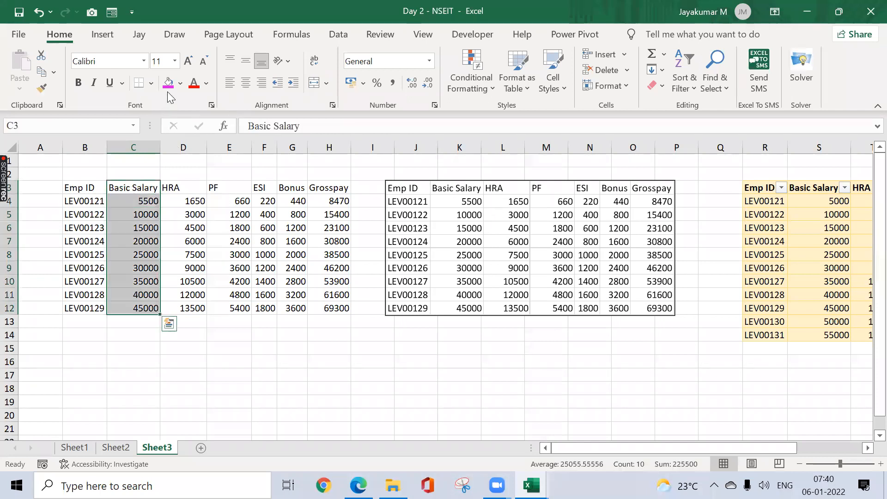
left_click(168, 84)
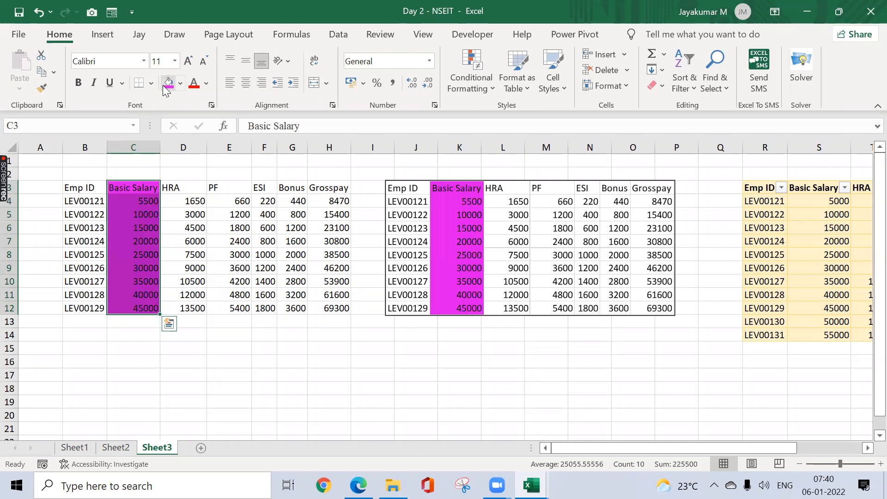
left_click(229, 223)
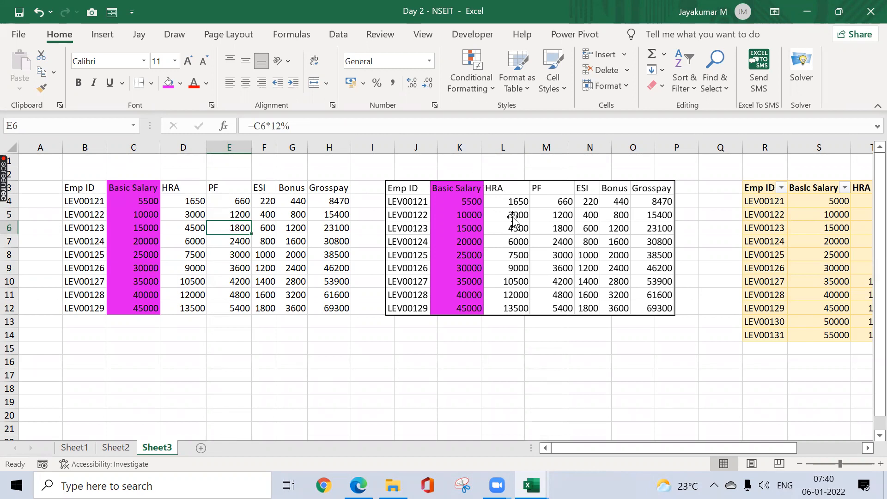
Step: Copy the linked picture of the salary range to the clipboard
right_click(558, 187)
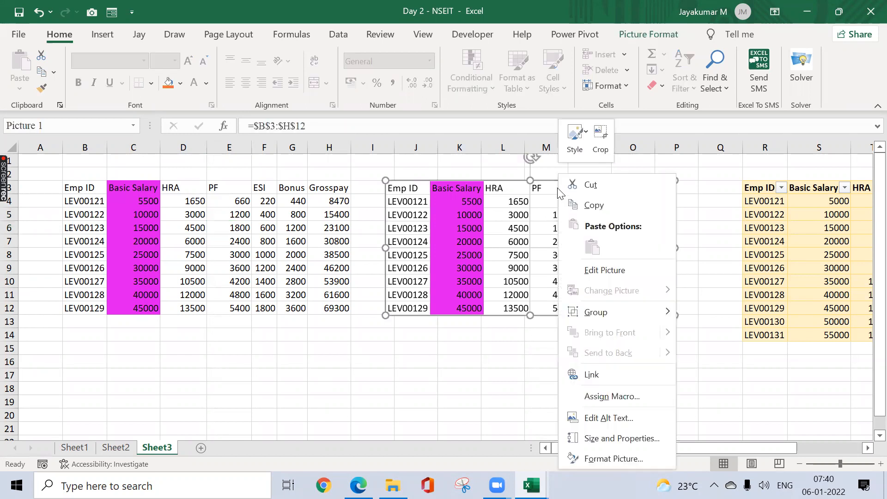
left_click(579, 203)
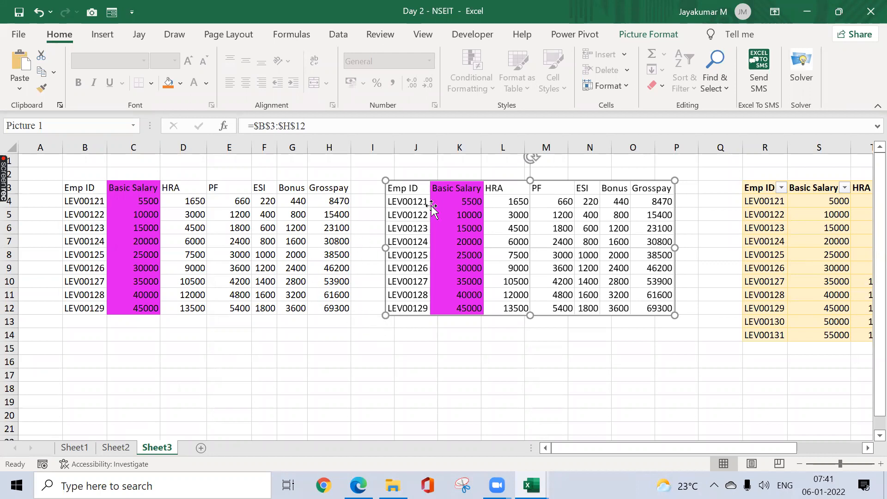
right_click(549, 187)
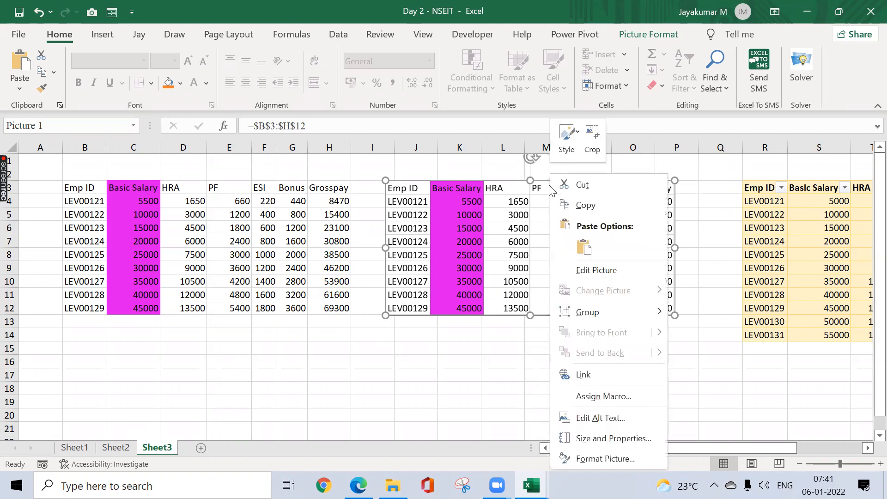
left_click(570, 203)
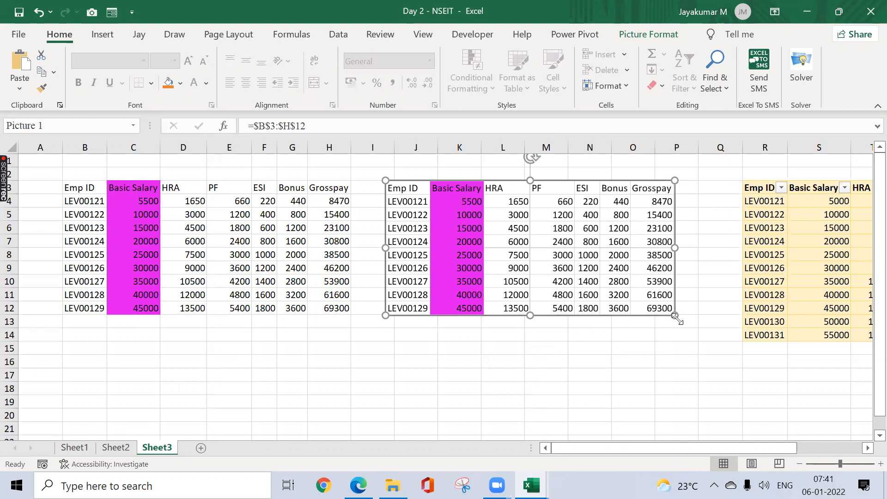
Step: Try enlarging the linked picture, undo it, and resize the picture to about 5.2 cm high by 11.18 cm wide
left_click_drag(676, 317, 760, 395)
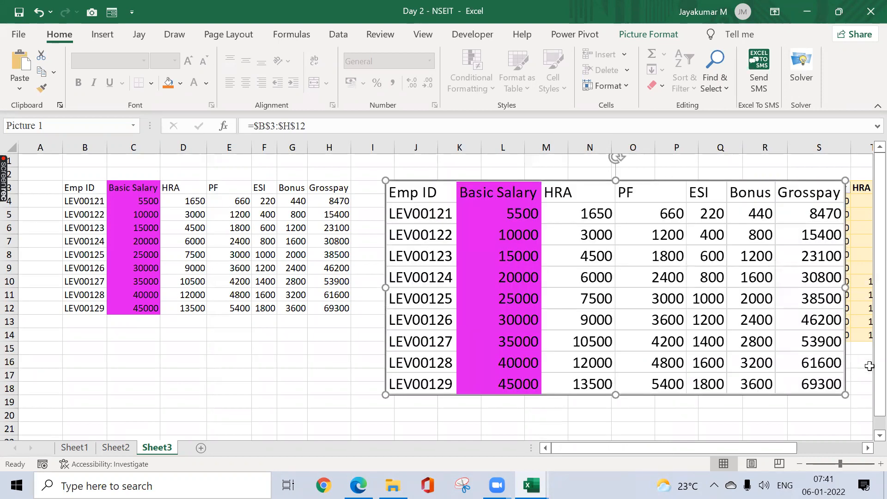
key("ctrl+z")
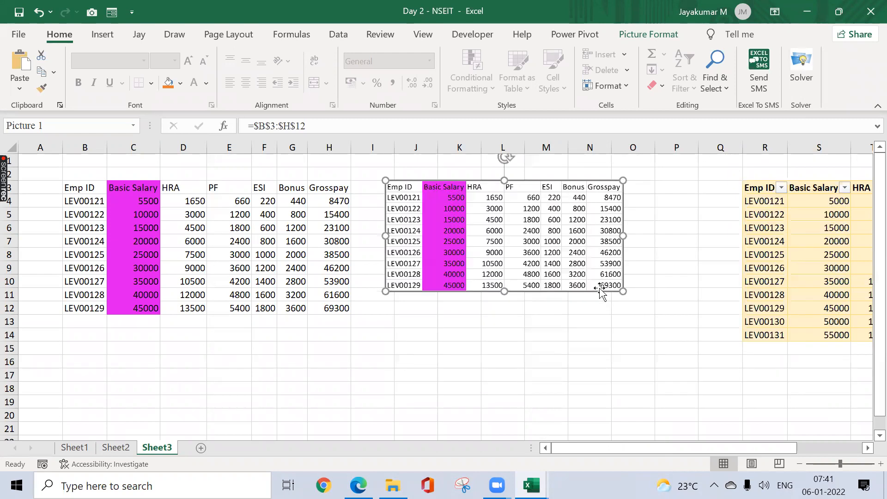
left_click_drag(624, 291, 655, 320)
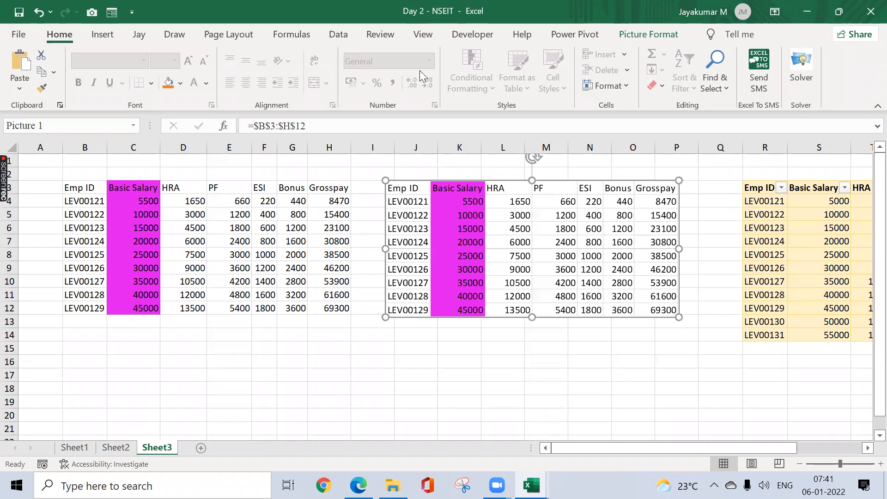
Step: Preview the available picture styles on the linked picture without applying one, and deselect the picture
left_click(639, 31)
left_click(498, 84)
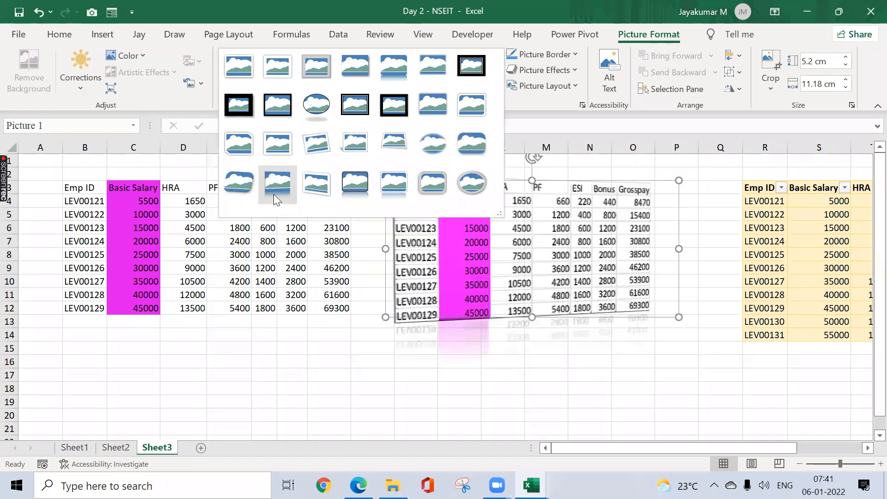
left_click(349, 344)
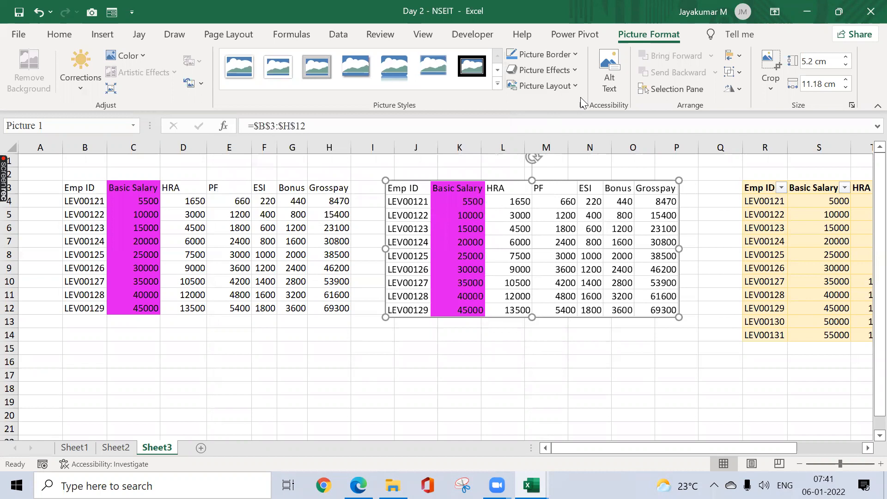
left_click(362, 172)
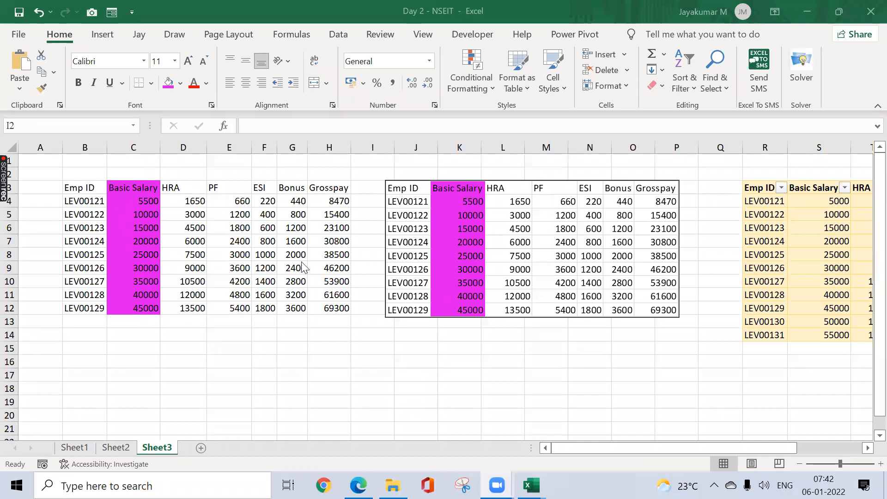
left_click(246, 242)
key("Up")
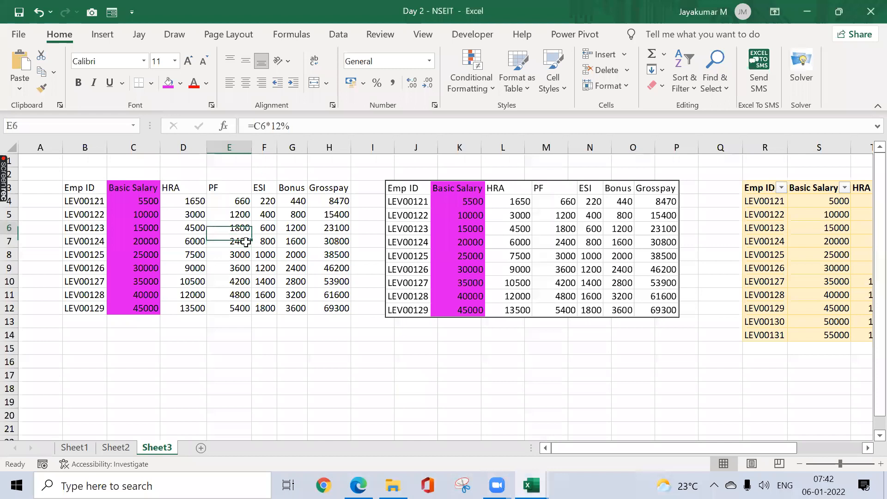
key("Left")
key("Left")
key("Left")
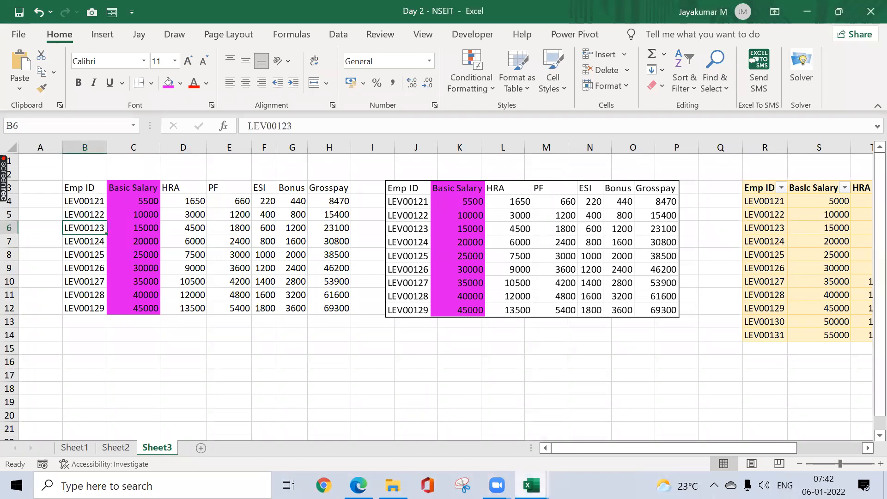
Step: Check the Day 2 topics in the Session Planner workbook and return to the Day 2 workbook
mouse_move(531, 485)
left_click(382, 421)
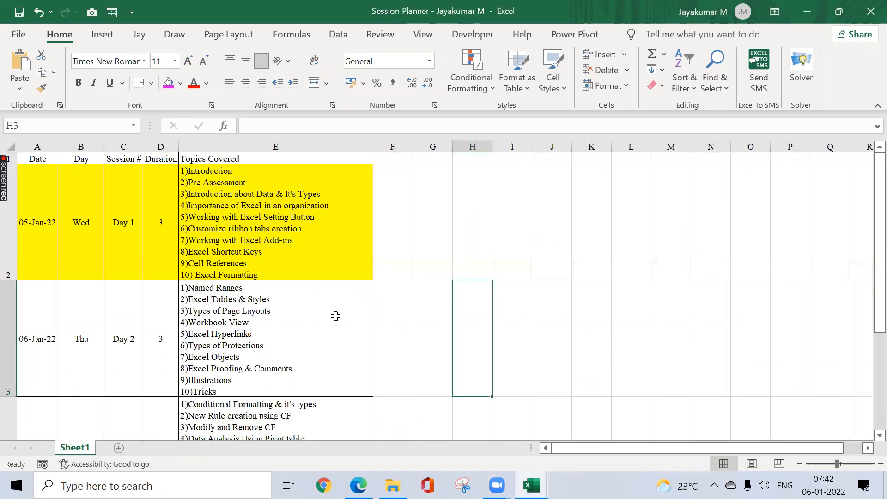
left_click(293, 311)
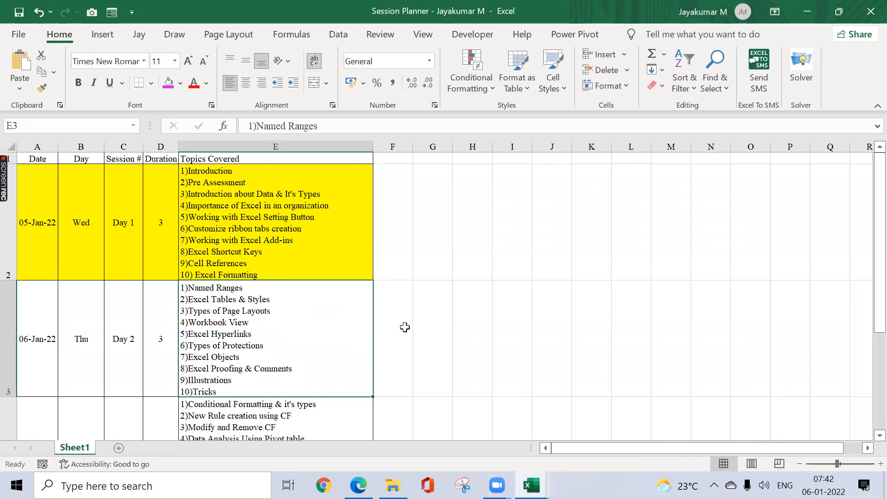
key("ctrl+Tab")
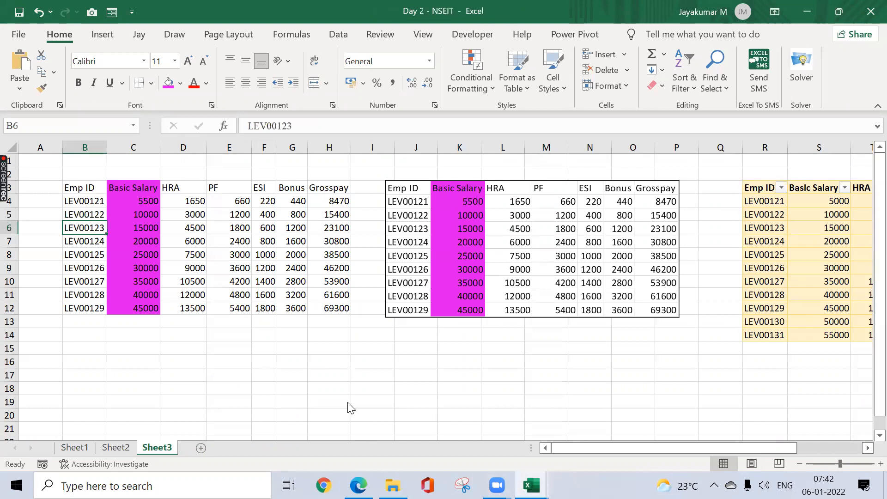
Step: Add a new worksheet after Sheet3 and show the page layout commands and workbook view commands for it
left_click(201, 446)
left_click(200, 447)
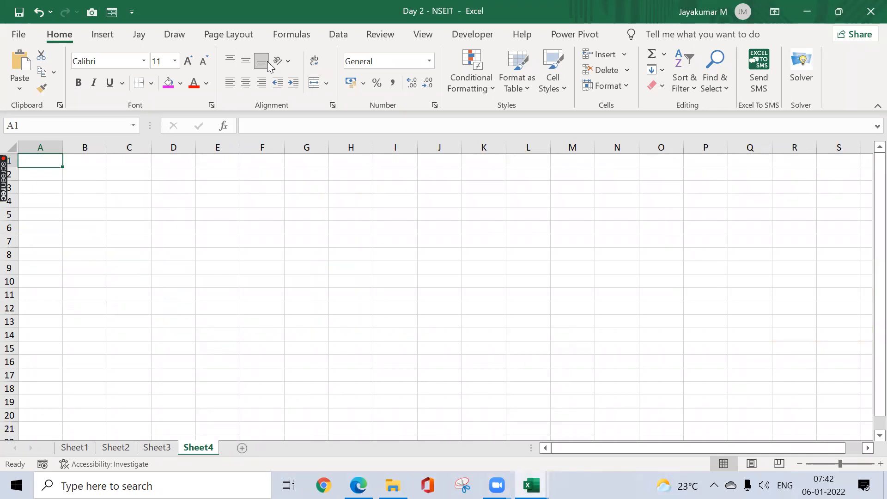
left_click(238, 36)
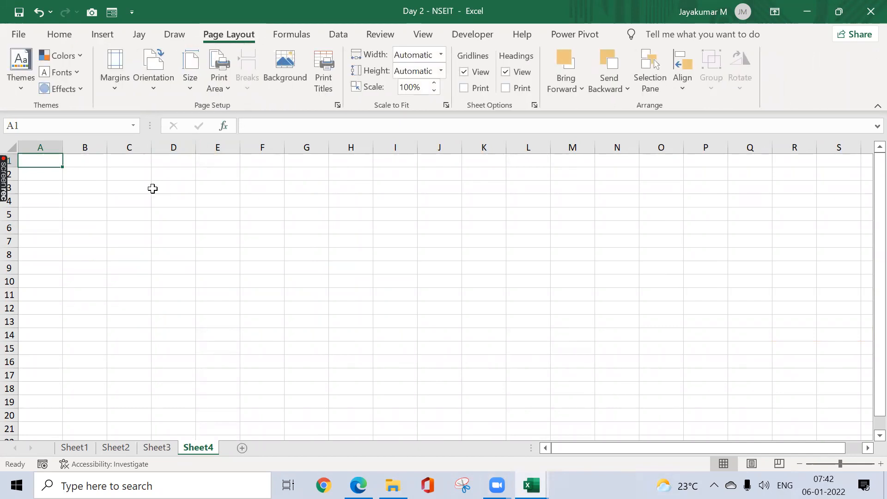
left_click(429, 39)
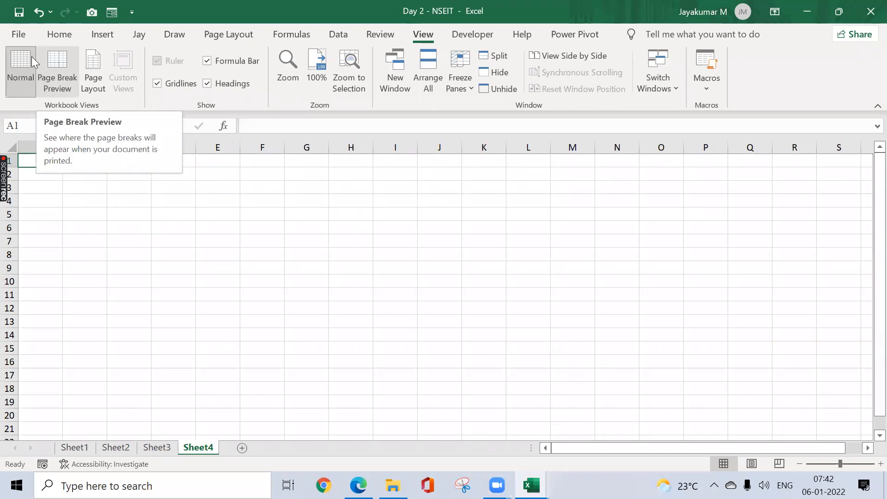
Step: Review the default view choices for new sheets in the general Excel options, leaving Normal View selected
left_click(18, 35)
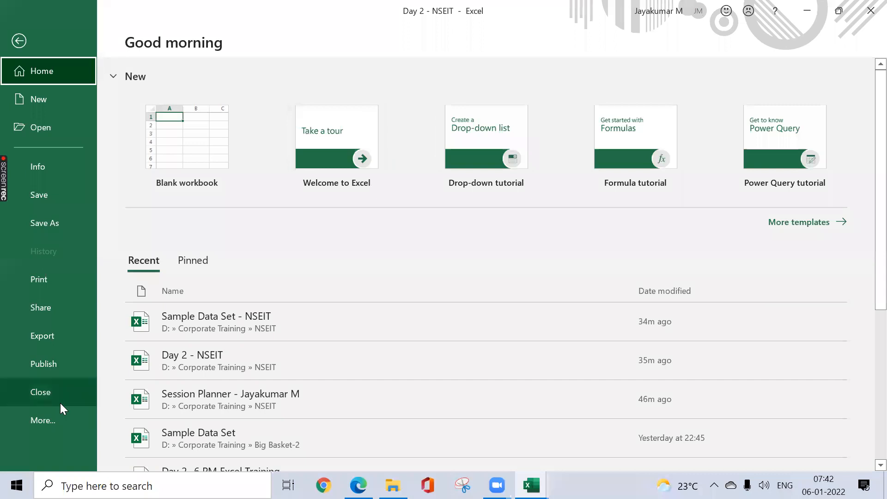
left_click(60, 409)
left_click(119, 419)
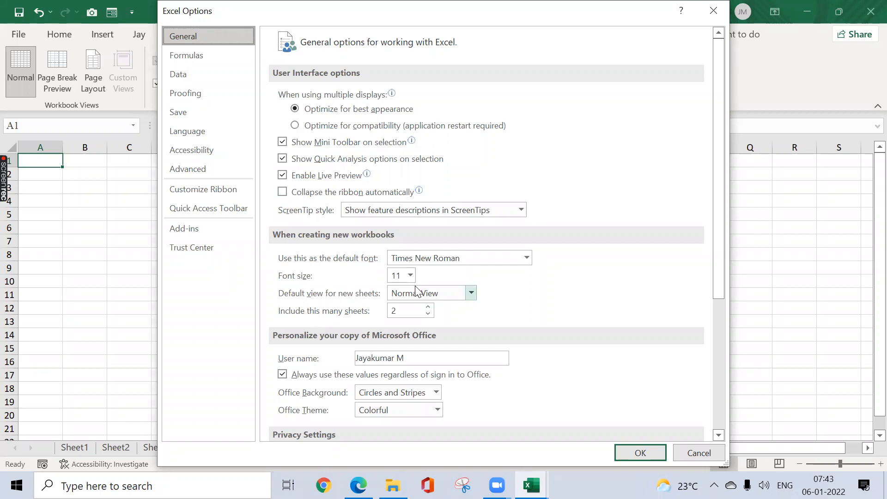
left_click(470, 294)
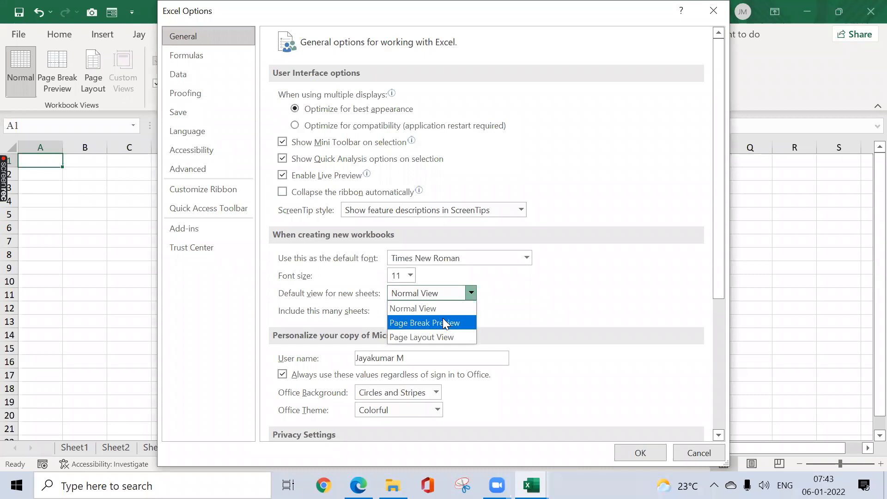
left_click(505, 304)
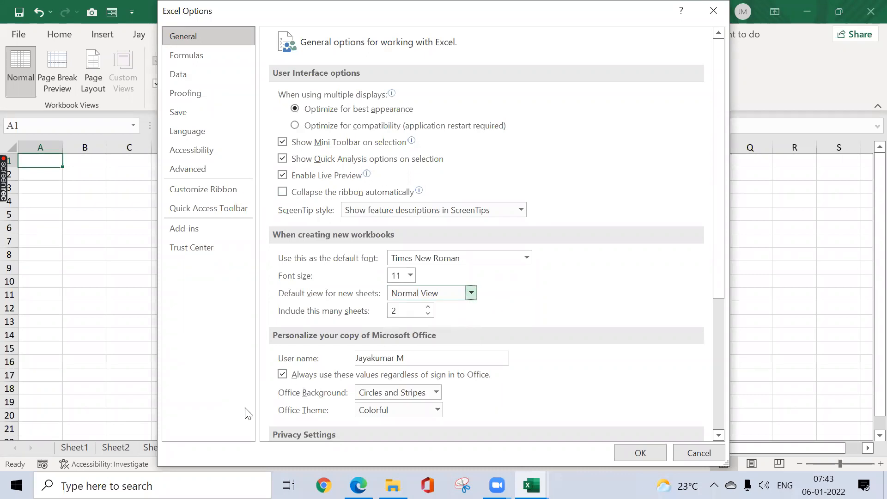
left_click(637, 452)
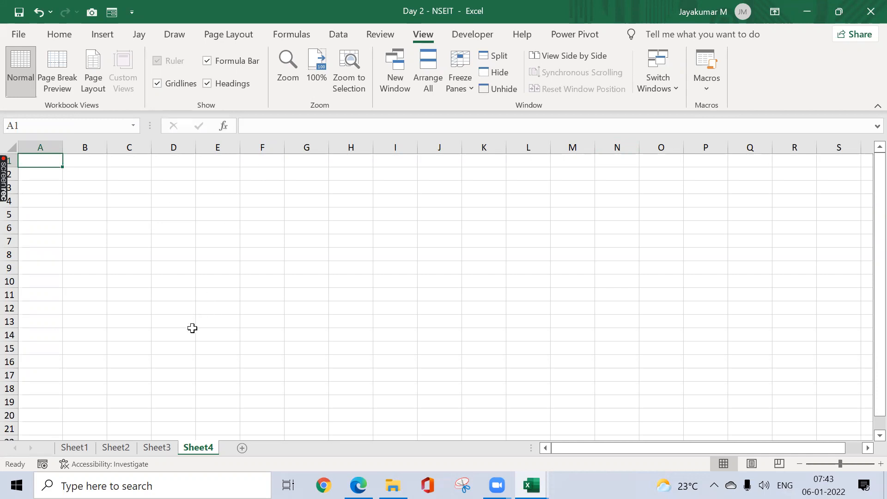
Step: Copy the plain employee range B3:H12 from Sheet3 and paste it into Sheet4 starting at cell C4
left_click(160, 448)
left_click(197, 448)
left_click(98, 187)
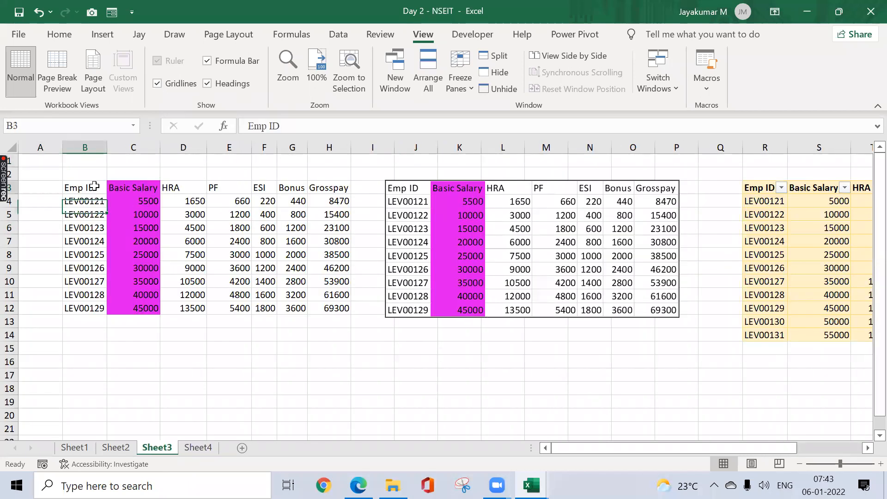
key("ctrl+shift+Down")
key("ctrl+shift+Right")
key("ctrl+c")
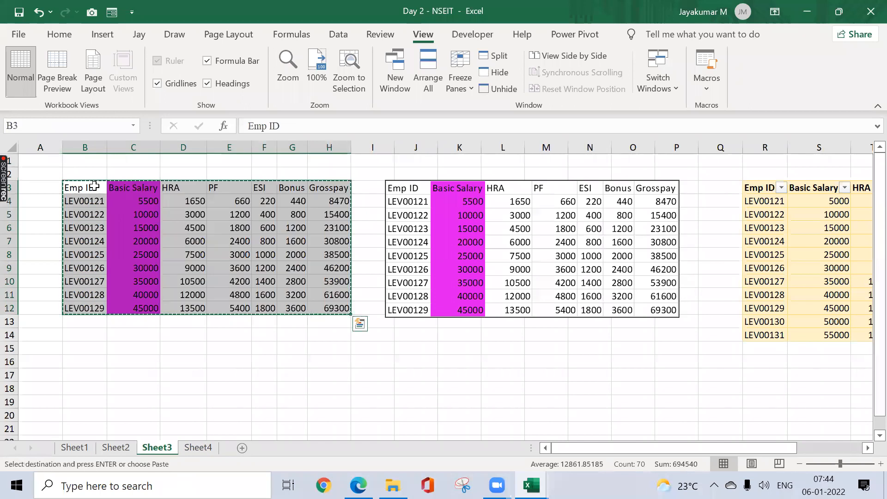
key("ctrl+Page_Down")
left_click(94, 185)
key("Down")
key("Right")
key("ctrl+v")
Step: Autofit the column widths of the pasted data on Sheet4 and open the sheet's print preview
key("alt+o")
key("c")
key("a")
key("Right")
key("Left")
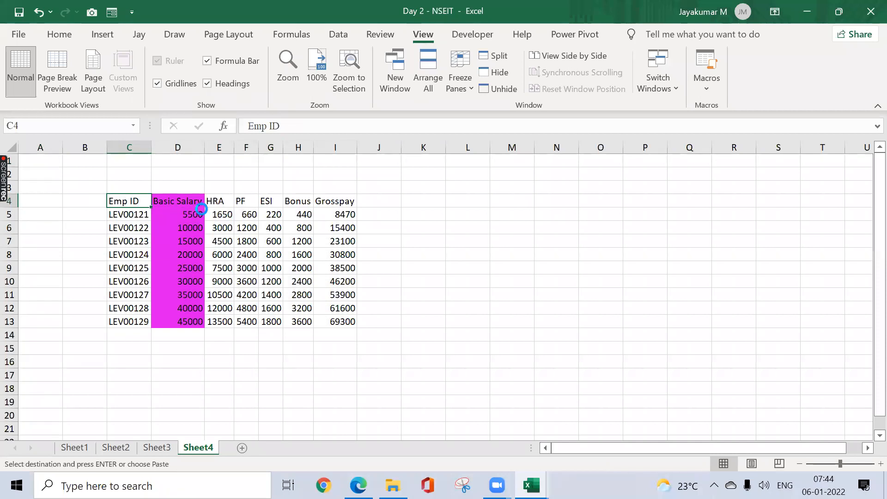
key("ctrl+p")
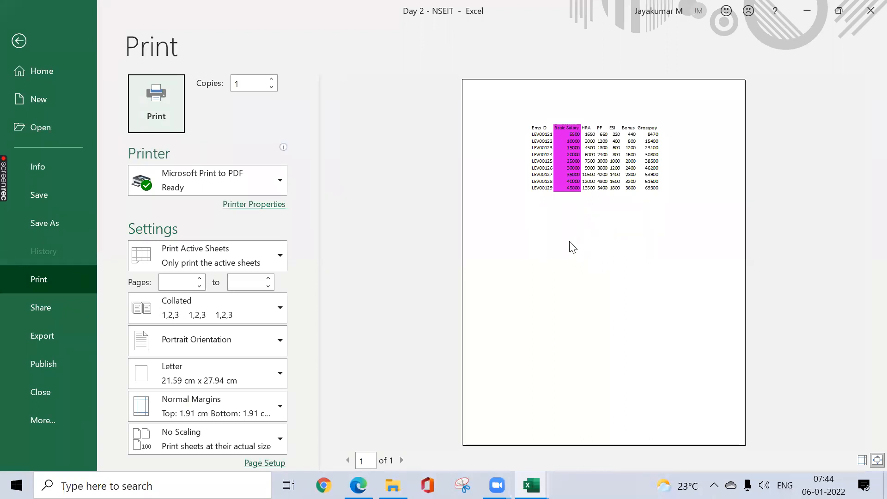
Step: Close the print preview and display Sheet4 in Page Layout view
key("Escape")
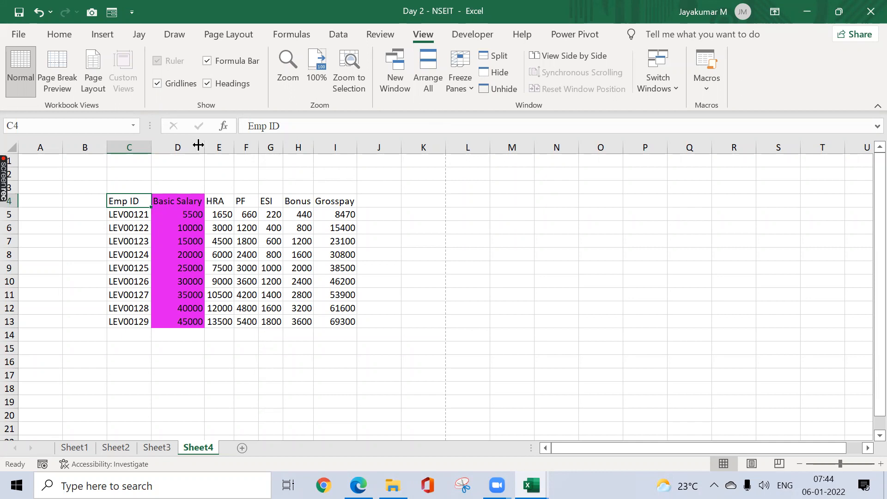
left_click(94, 76)
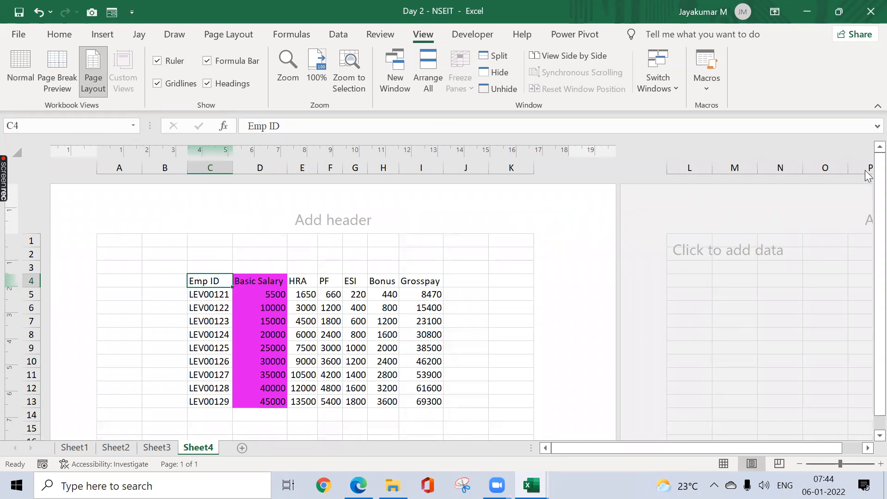
left_click_drag(876, 174, 870, 270)
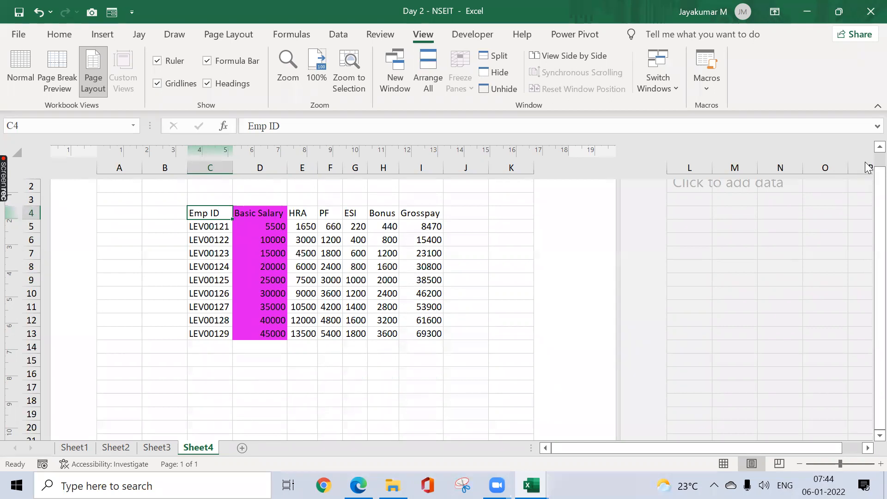
scroll(869, 168, "up", 2)
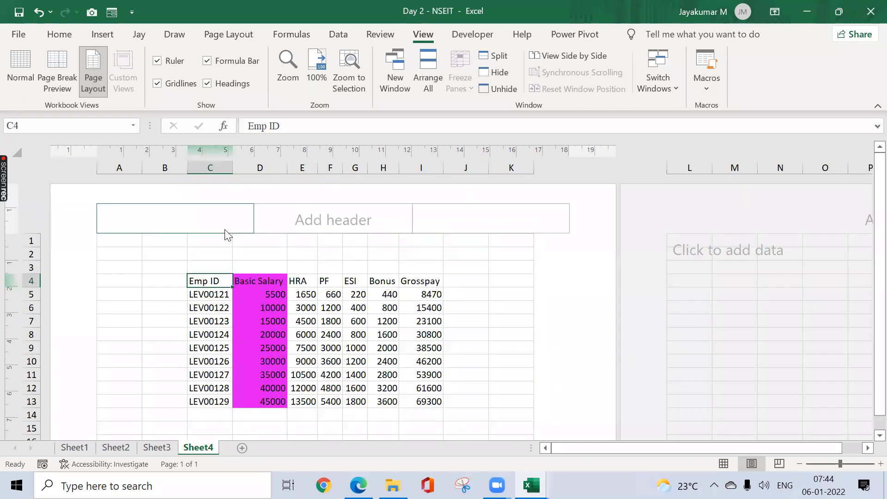
Step: Insert a picture from a Bing image search for "Google Logo" into the center section of Sheet4's header
left_click(223, 226)
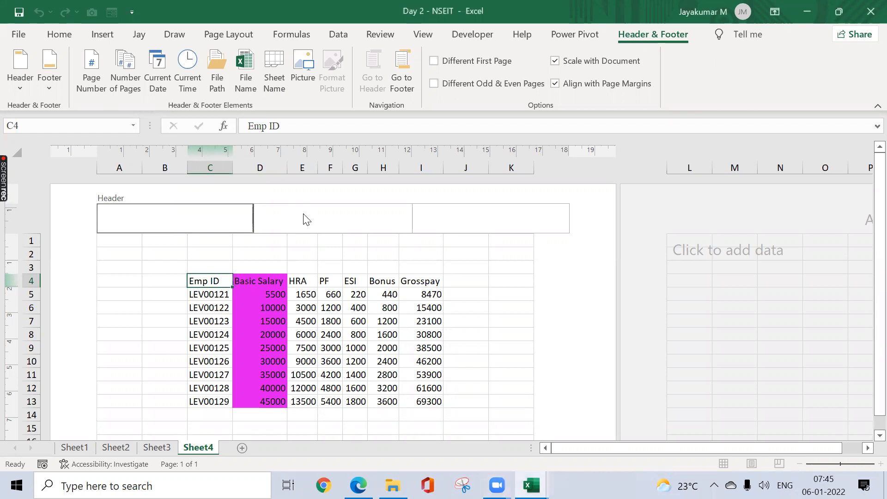
left_click(291, 217)
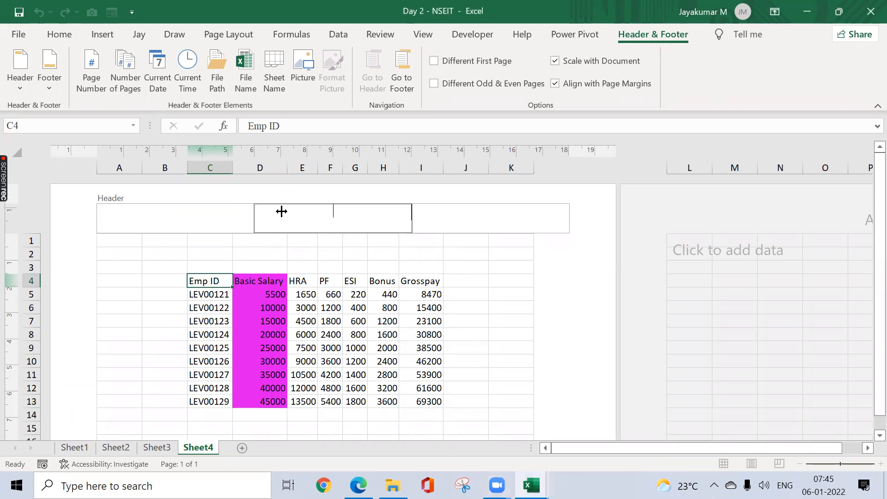
left_click(305, 77)
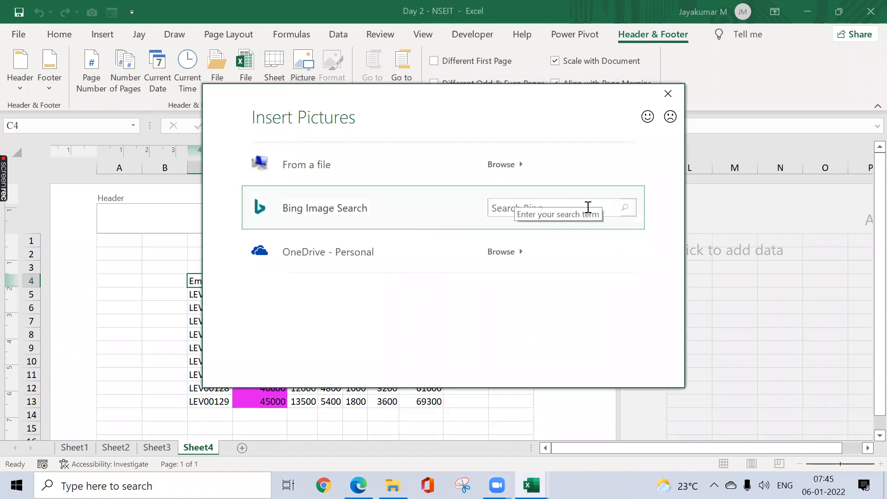
left_click(540, 209)
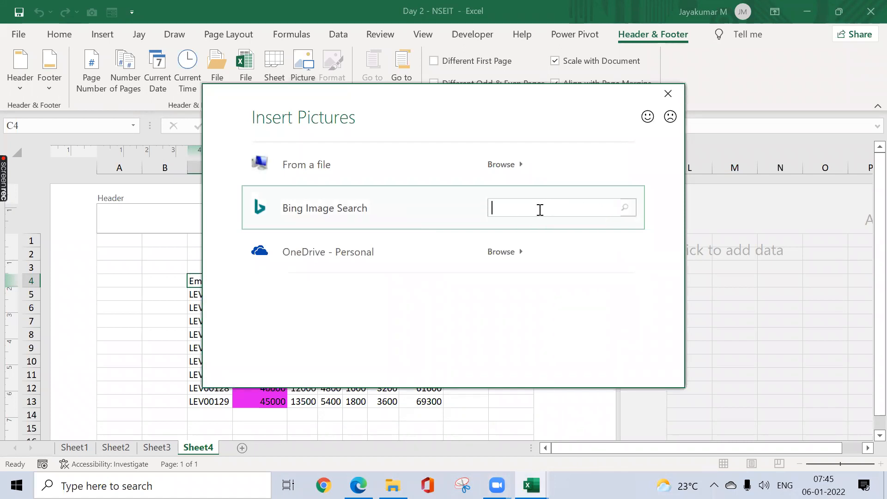
type("Google Logo")
key("Return")
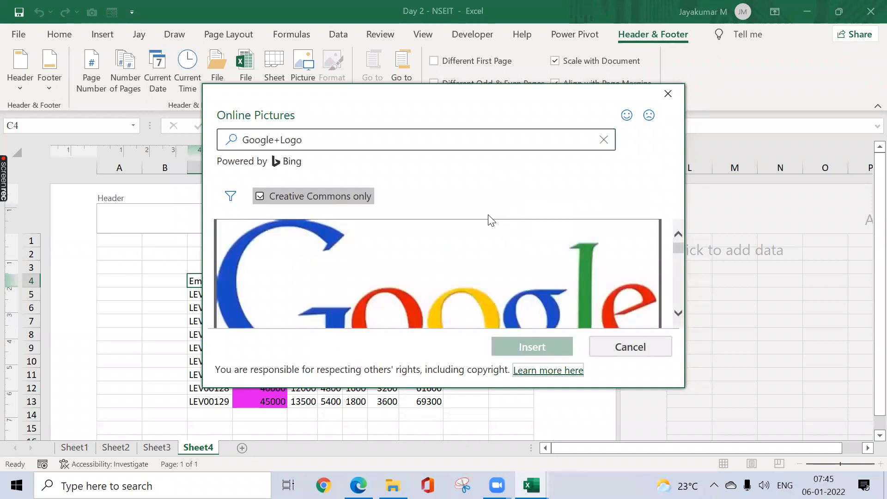
left_click(612, 246)
left_click(532, 347)
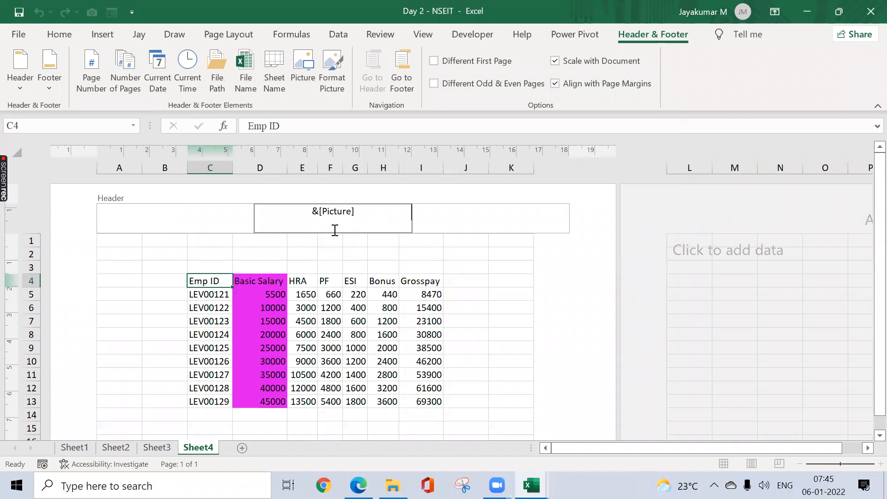
left_click(322, 263)
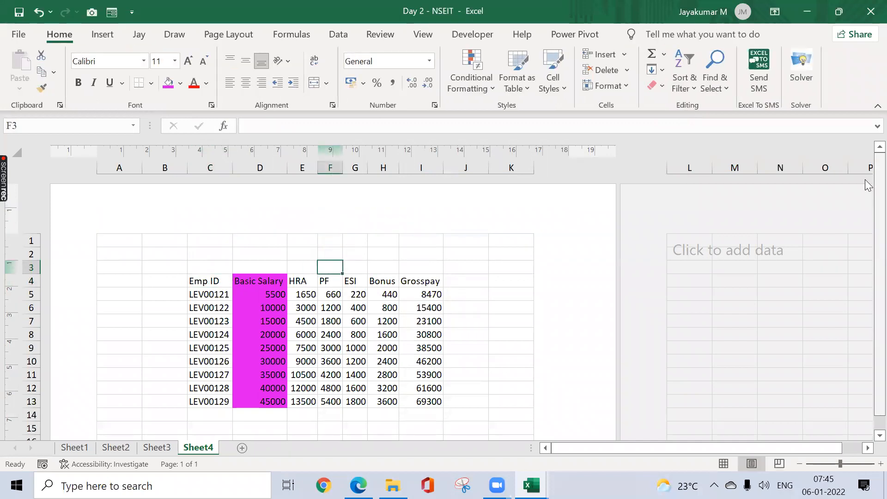
Step: Check how the header picture appears on Sheet4's printed page in the print preview, then return to the sheet
scroll(865, 257, "down", 2)
left_click_drag(877, 260, 876, 226)
key("ctrl+p")
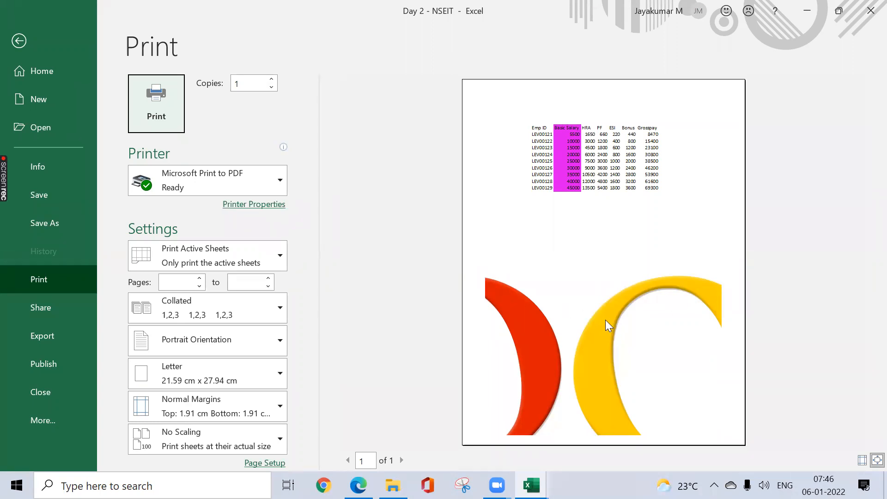
key("Escape")
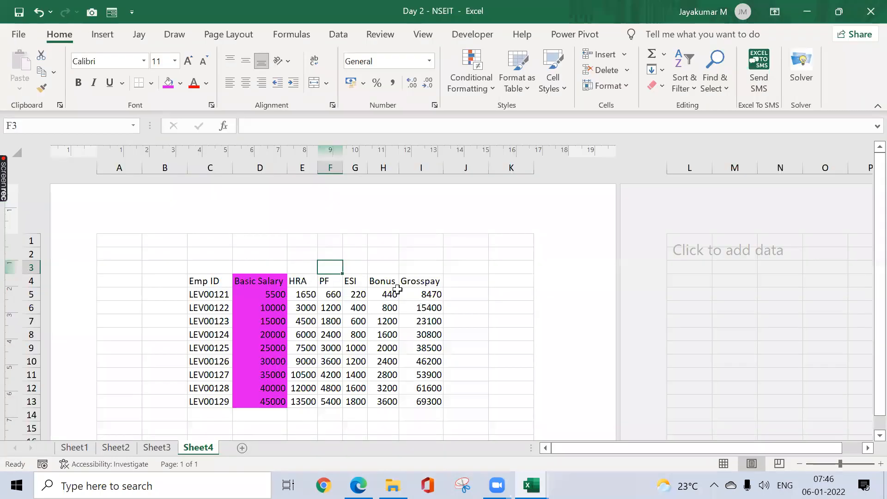
Step: Delete the picture from the header's center section and undo the deletion
left_click(349, 227)
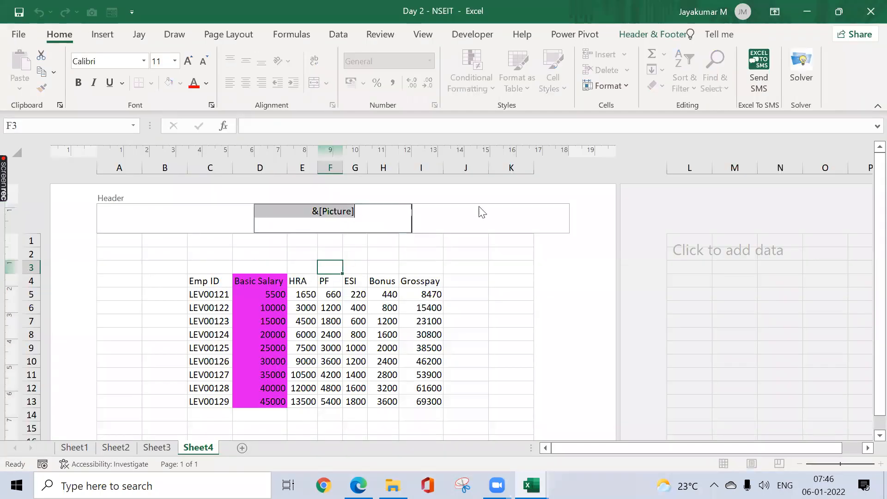
key("Delete")
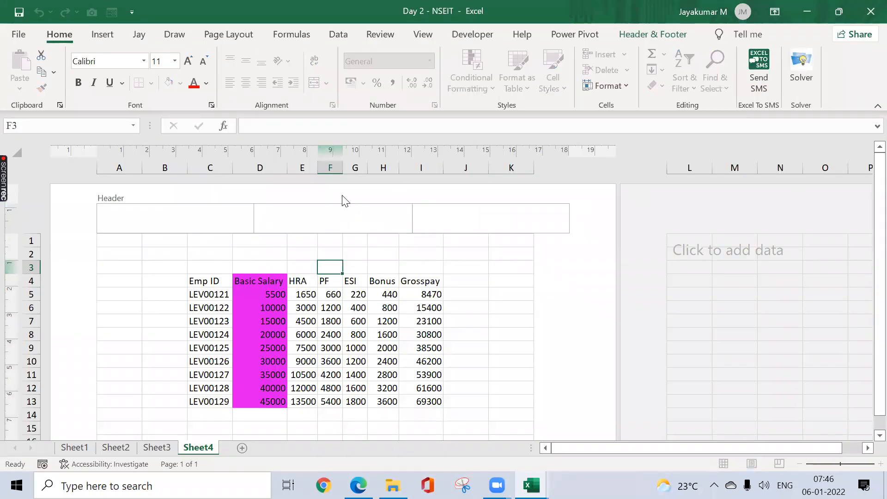
key("ctrl+z")
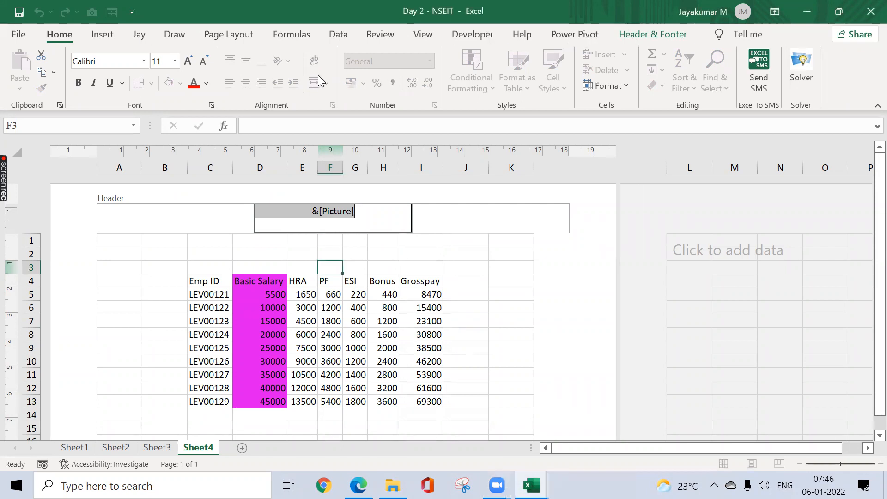
Step: Set the header picture's color to Washout in its format settings and apply picture compression
left_click(629, 33)
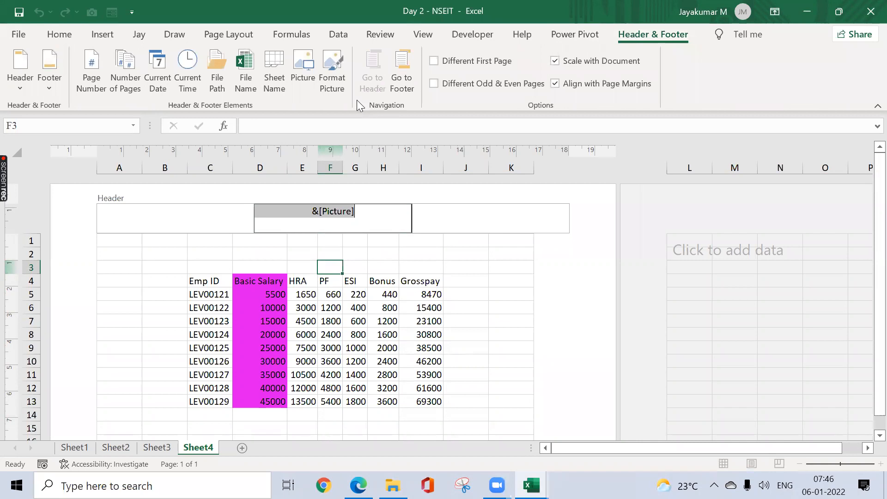
left_click(336, 80)
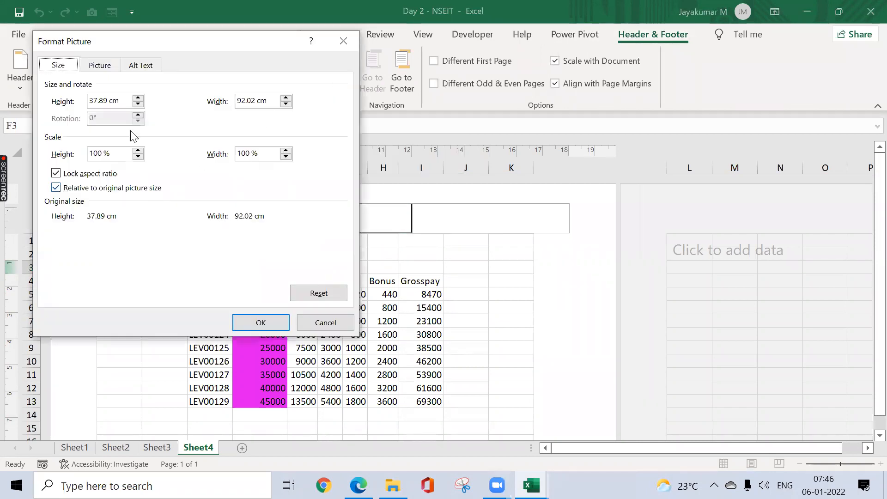
left_click(111, 66)
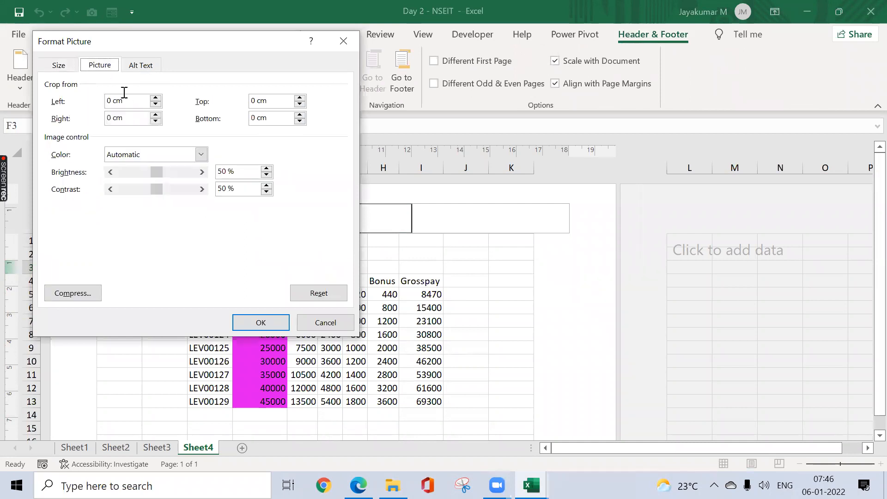
left_click(158, 155)
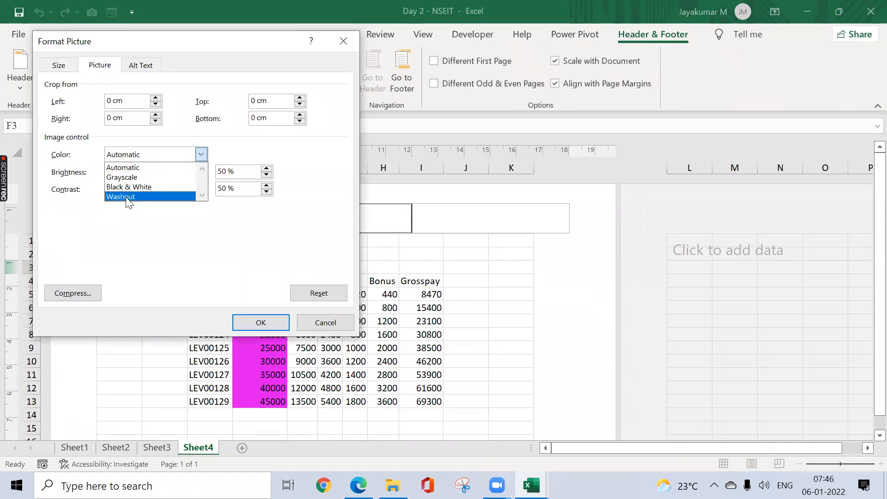
left_click(128, 197)
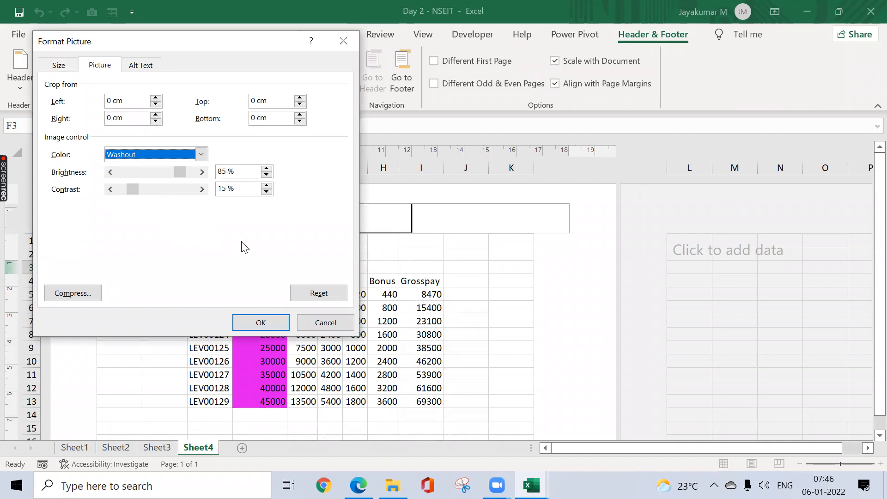
left_click(92, 295)
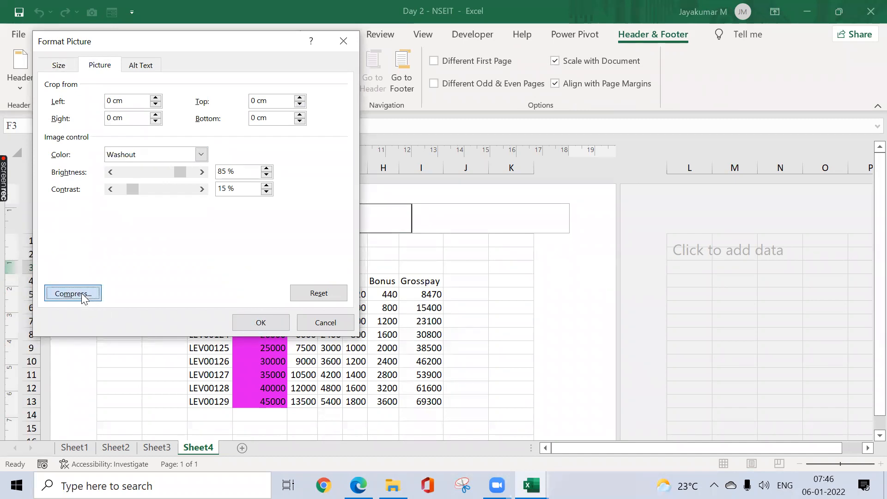
left_click(150, 281)
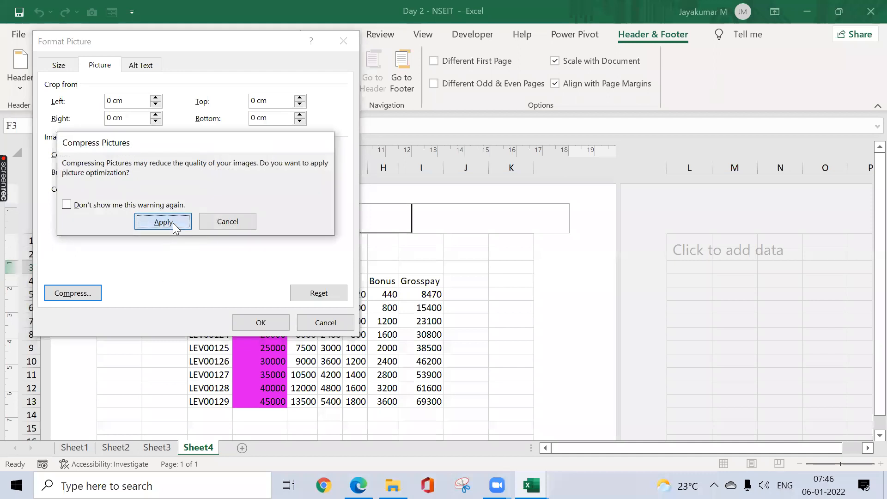
left_click(173, 223)
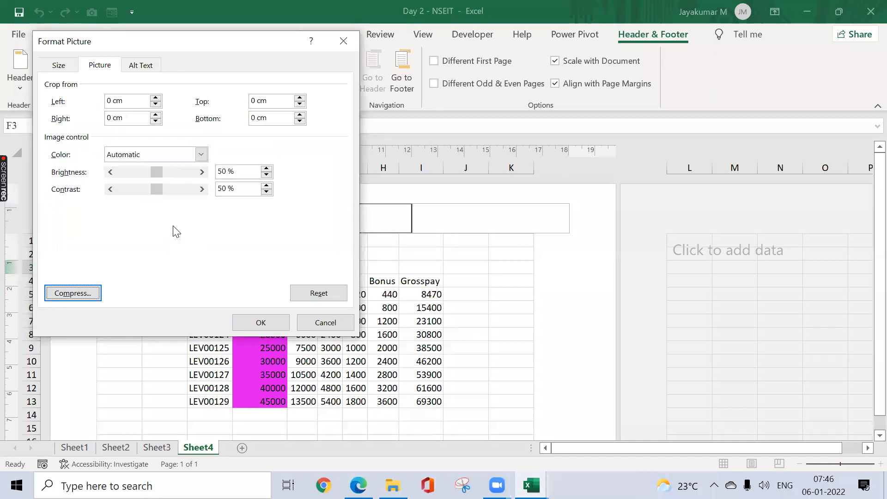
Step: Reapply the Washout color to the compressed header picture and finish editing the header
left_click(134, 155)
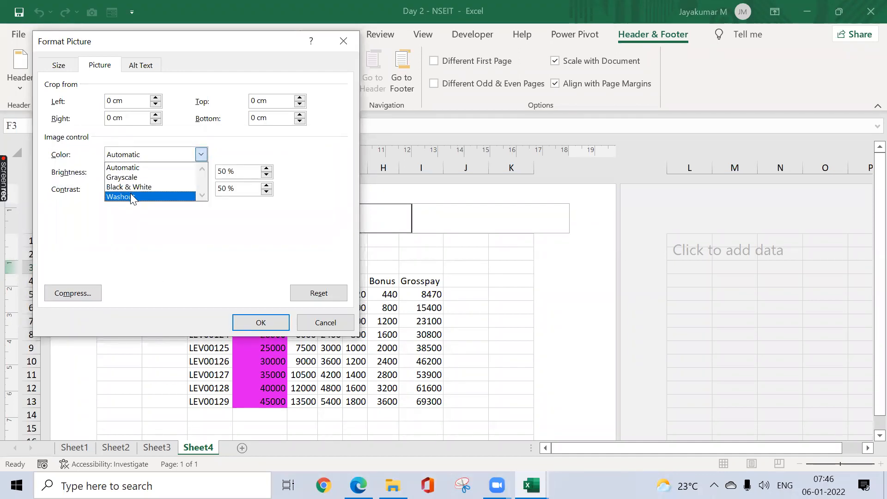
left_click(133, 196)
left_click(249, 321)
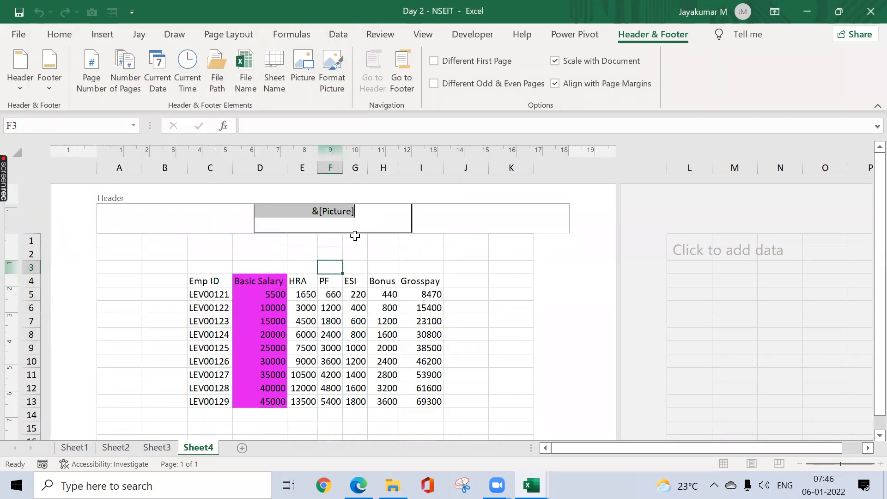
left_click(304, 214)
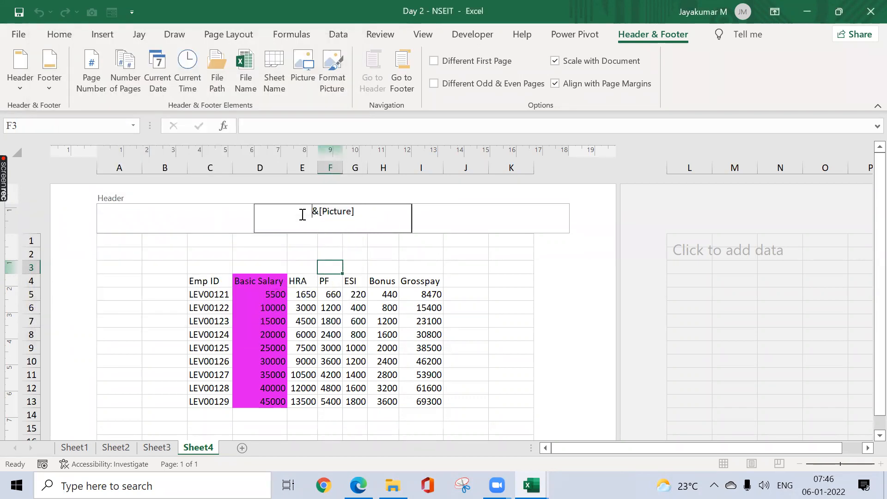
left_click(363, 258)
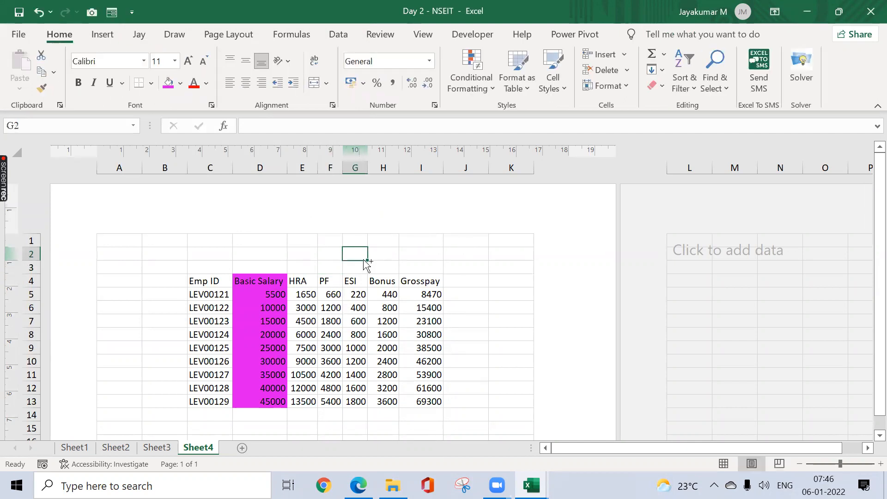
Step: Examine the header picture as a watermark behind the salary data in the print preview, then return to Sheet4
key("ctrl+p")
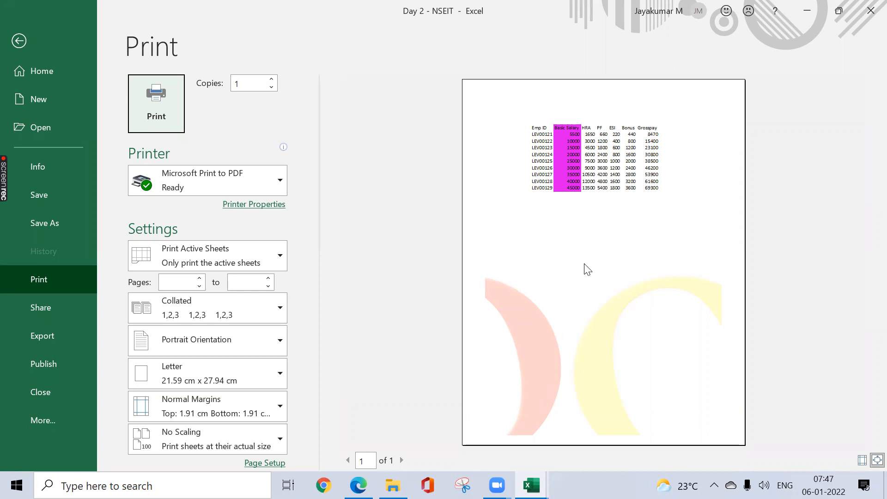
key("Escape")
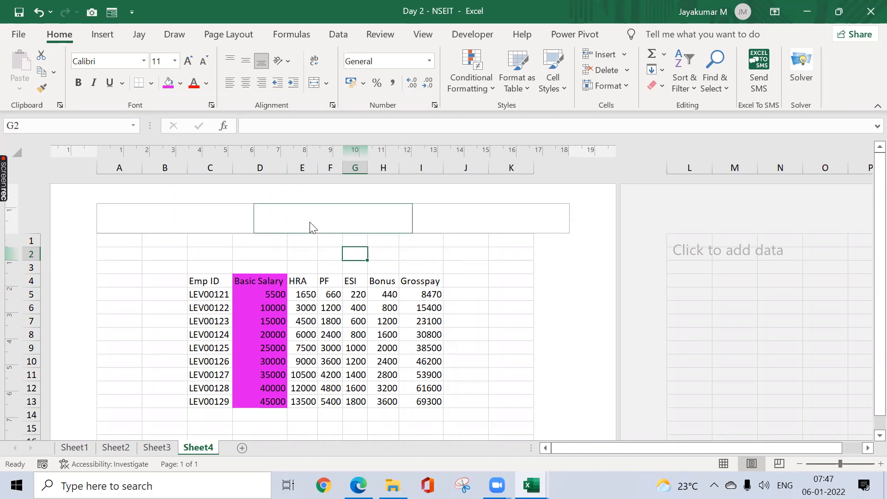
left_click(291, 253)
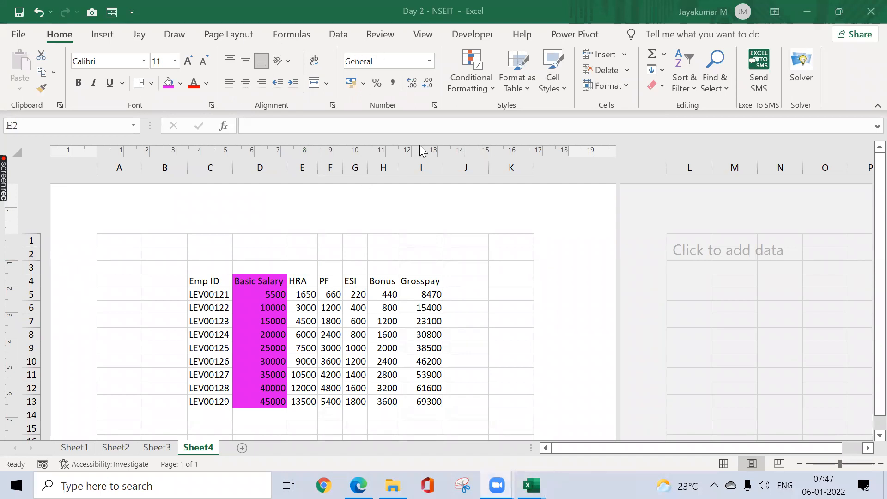
Step: Extend Sheet4's print area to column O and row 25 in Page Break Preview and open the print preview
left_click(423, 32)
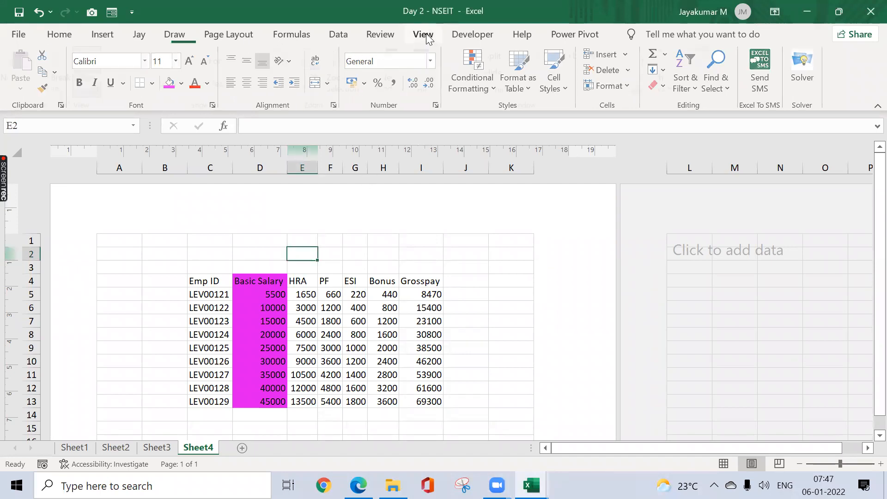
left_click(58, 74)
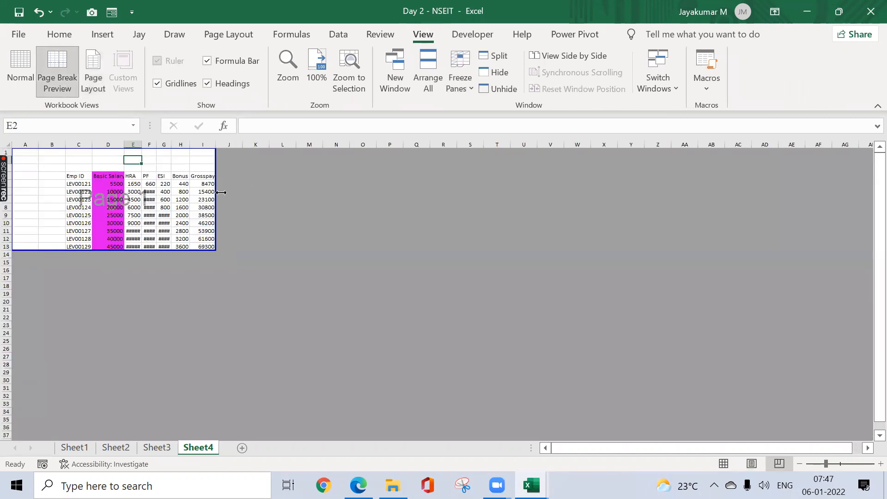
left_click_drag(215, 254, 390, 344)
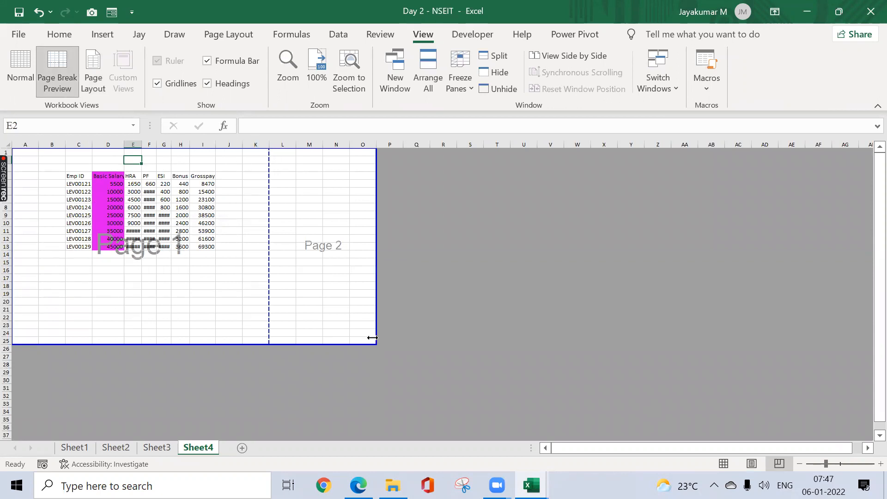
key("ctrl+p")
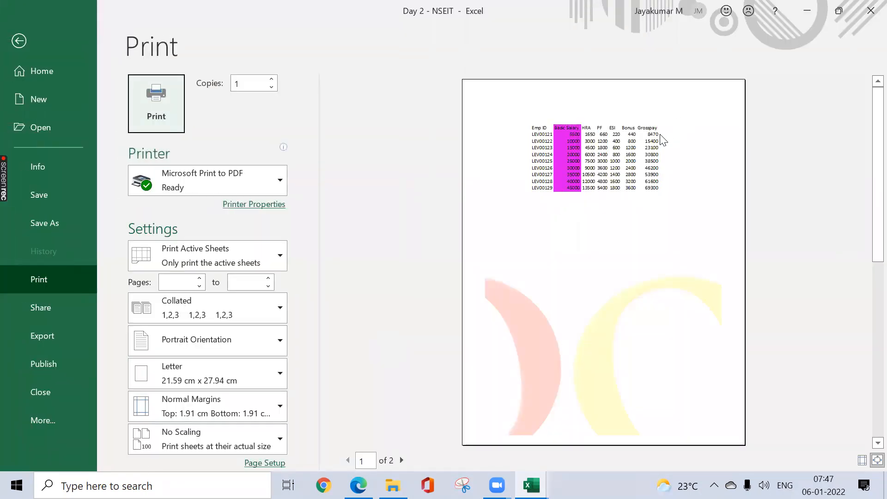
Step: Leave the print preview and copy the salary table C4:I13 to cell L4 on Sheet4
key("Escape")
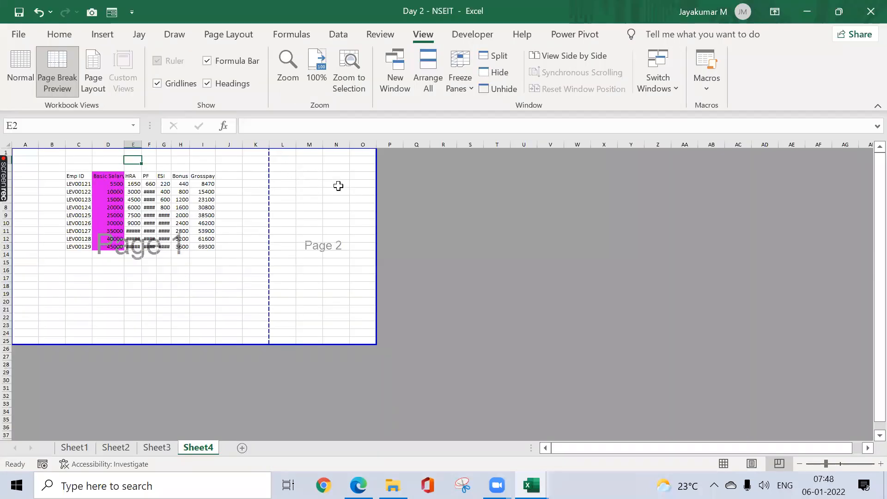
left_click_drag(70, 180, 204, 254)
key("ctrl+c")
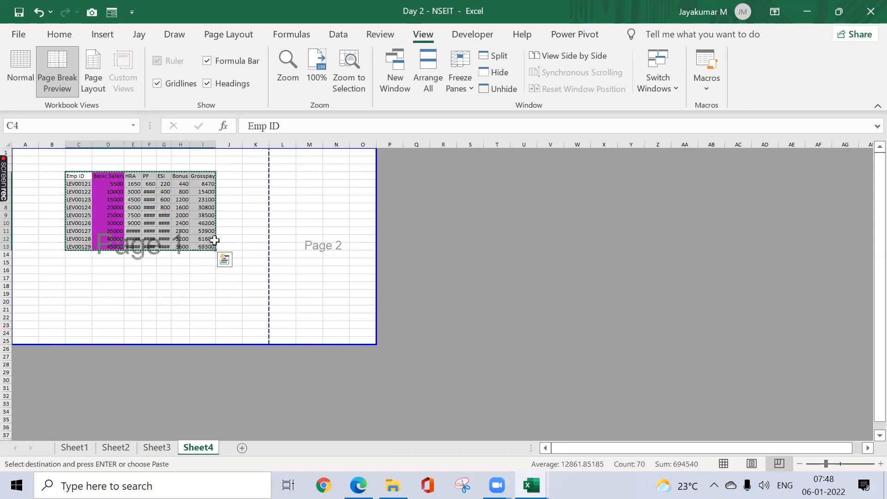
left_click(287, 175)
key("ctrl+v")
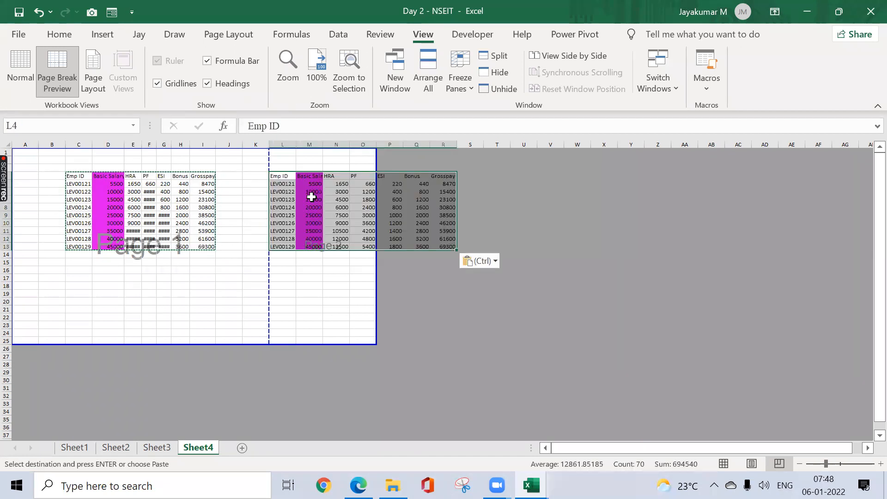
left_click(310, 277)
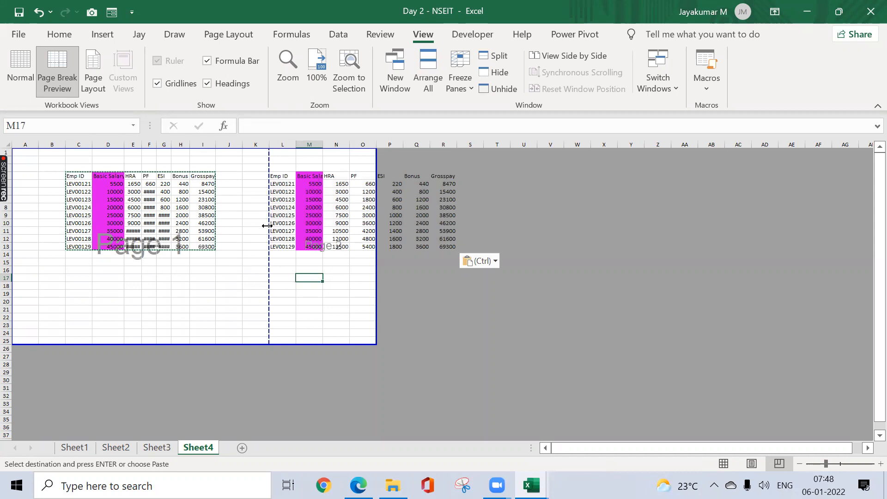
key("Escape")
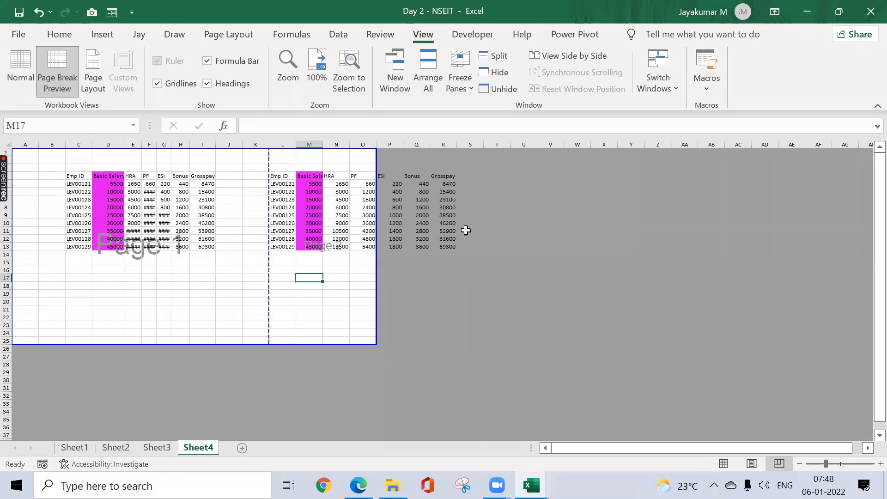
Step: Extend the print area to column T, move the vertical page break to after column R, and check the print preview
left_click_drag(378, 264, 511, 247)
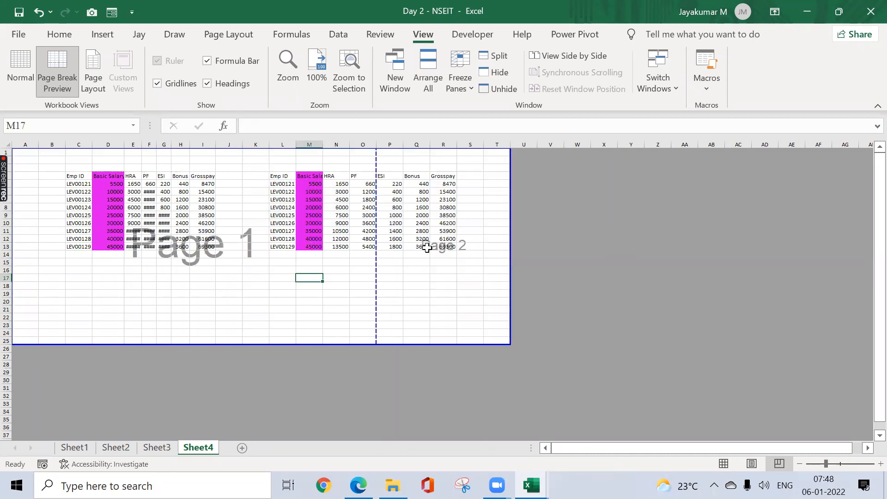
left_click_drag(429, 251, 456, 249)
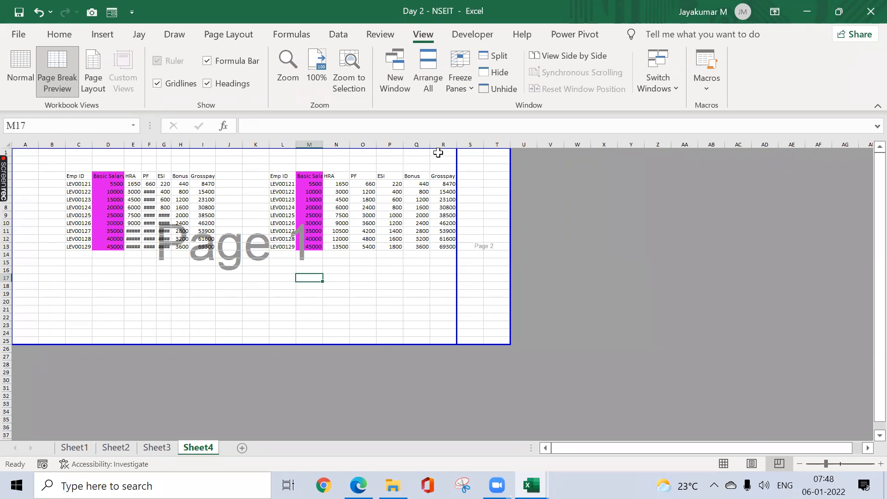
key("ctrl+p")
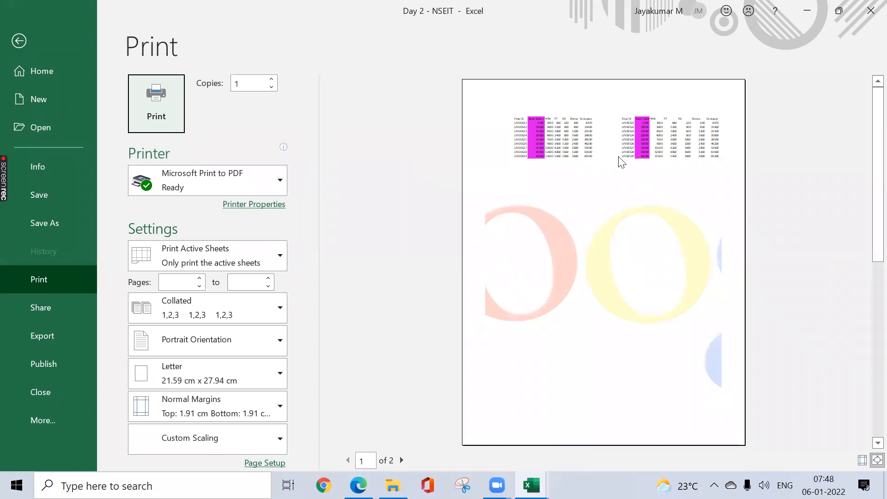
key("Escape")
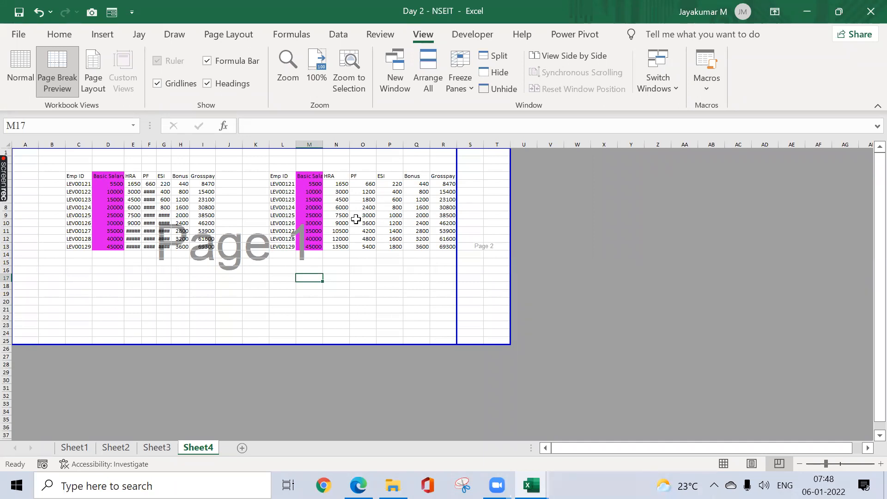
Step: Set Sheet4's page orientation to Landscape and check the result in the print preview
left_click(250, 37)
left_click(153, 89)
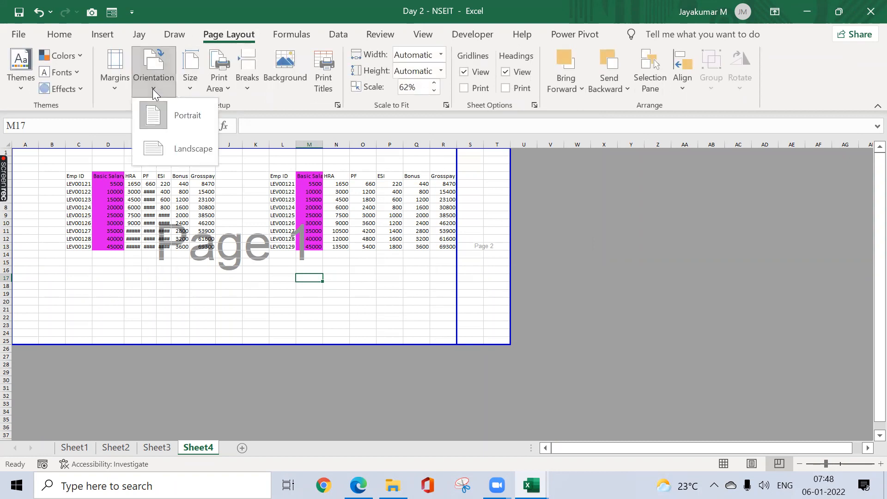
left_click(158, 155)
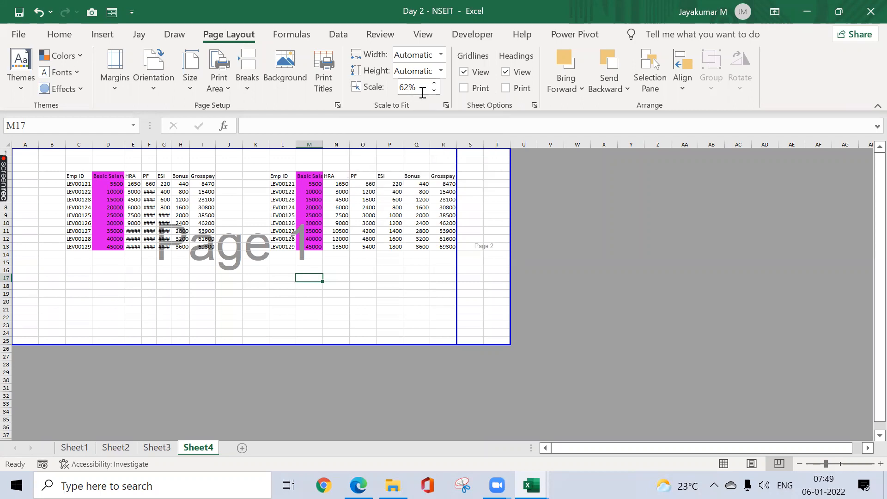
key("ctrl+p")
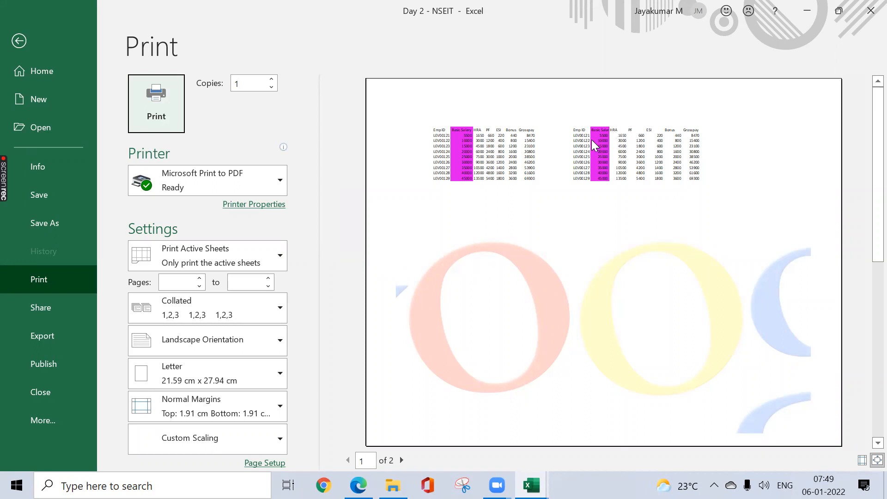
key("Escape")
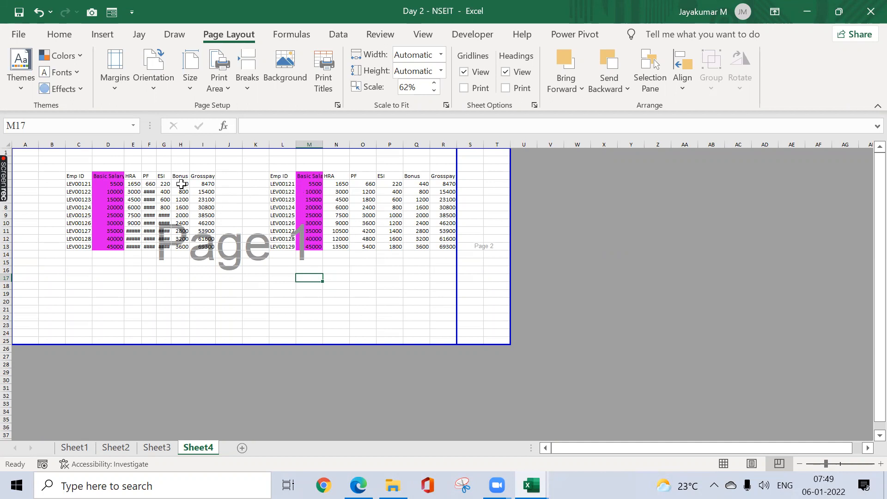
Step: Widen columns E through H of the first salary table, then check the sheet in Normal view and the print preview
left_click_drag(156, 146, 224, 146)
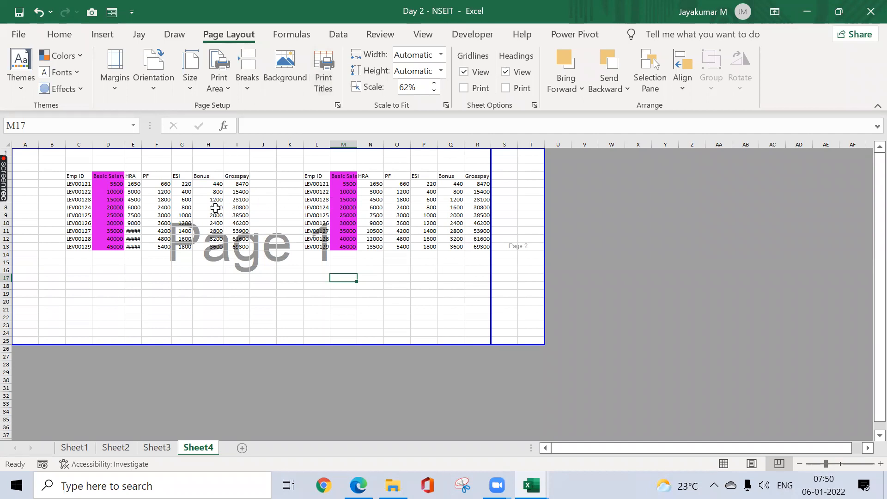
left_click_drag(141, 144, 157, 145)
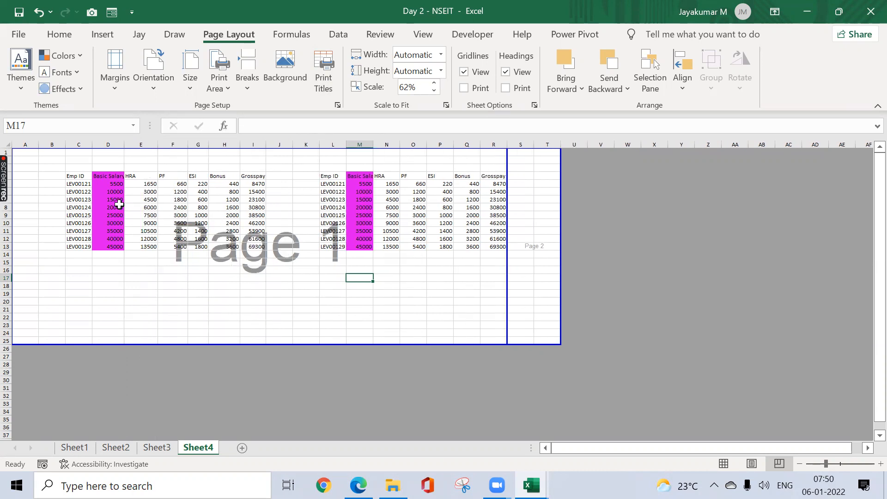
left_click(422, 34)
left_click(25, 71)
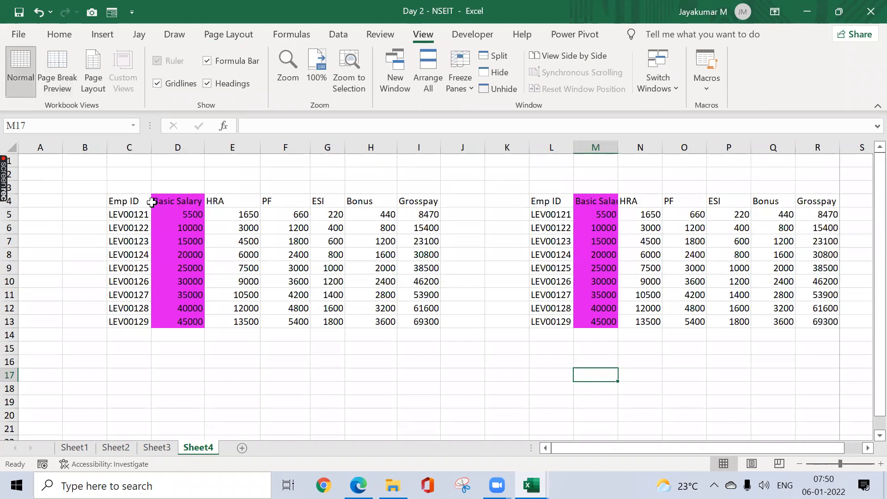
key("ctrl+p")
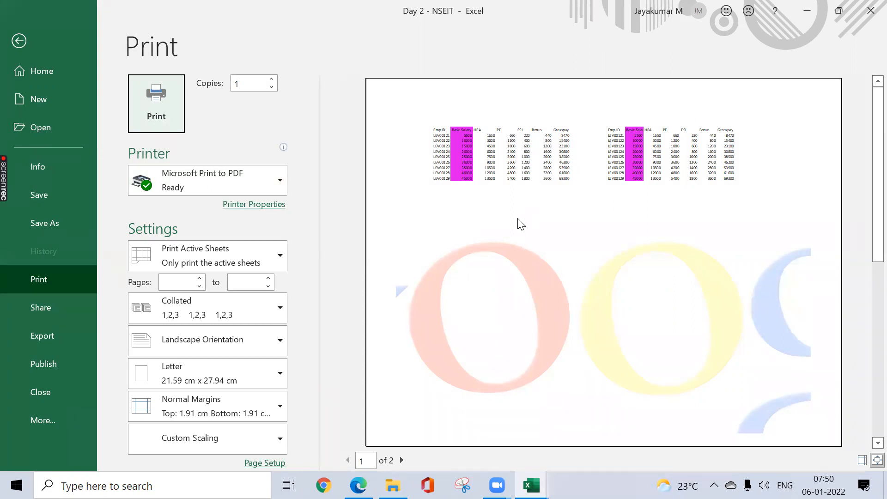
key("Escape")
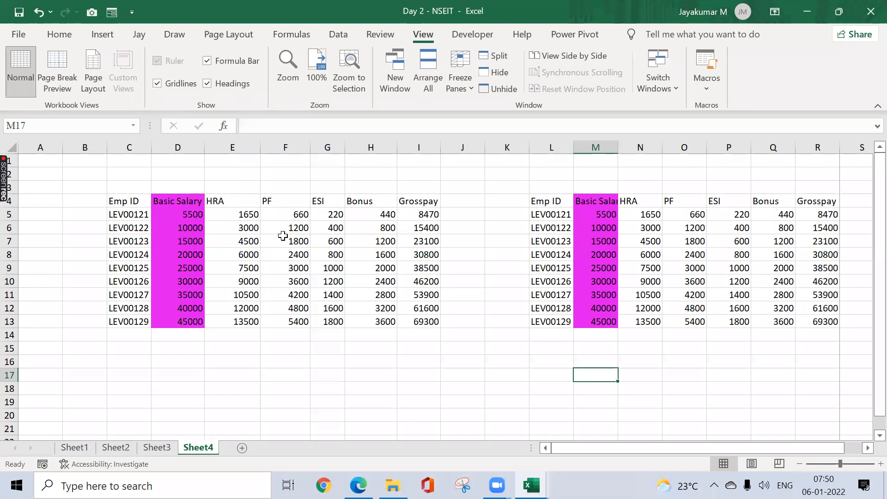
Step: Turn on printing of gridlines and headings for Sheet4 and check them in the print preview
left_click(229, 35)
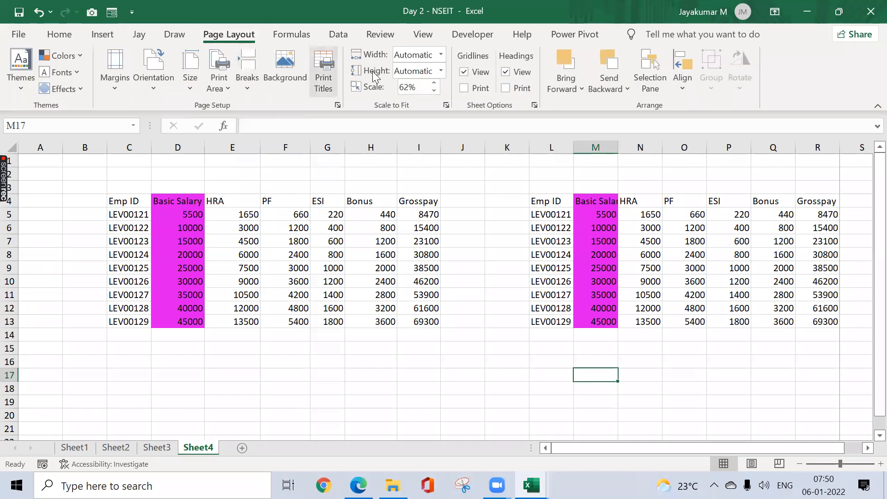
left_click(465, 88)
left_click(505, 89)
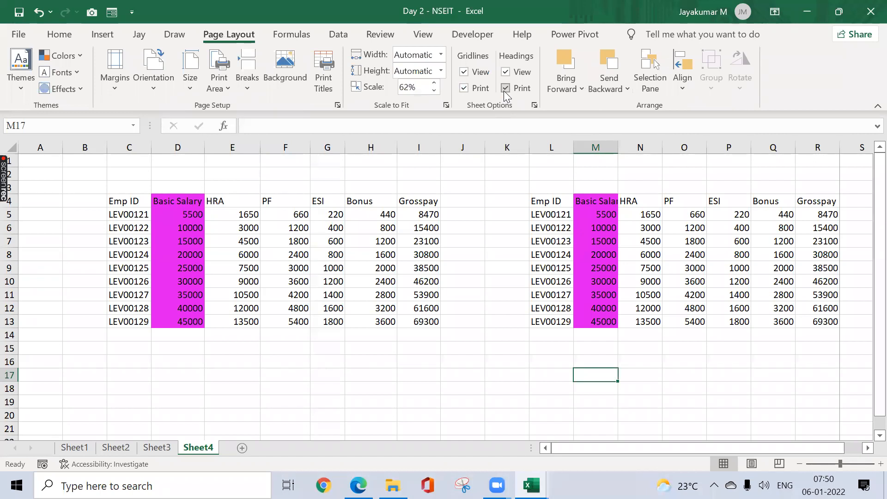
key("ctrl+p")
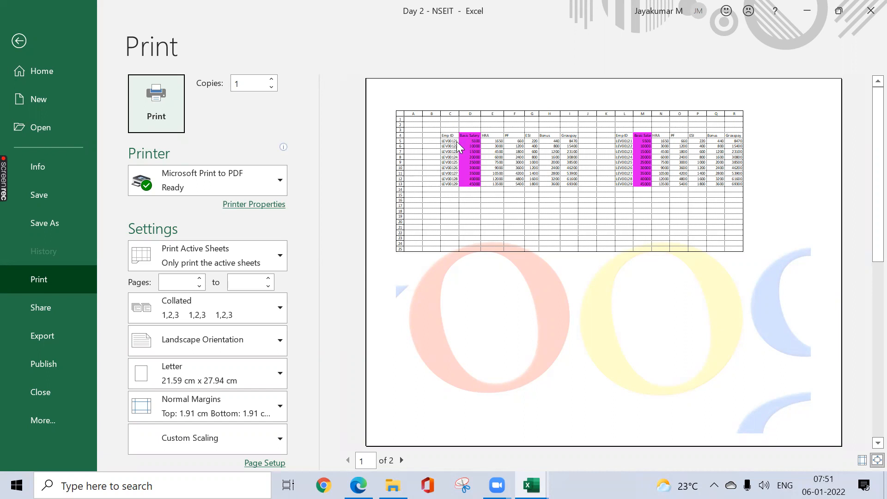
key("Escape")
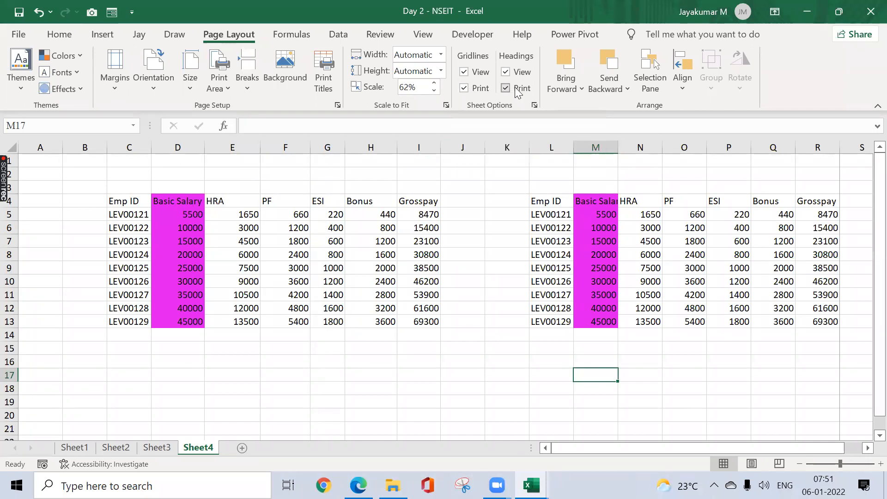
left_click(146, 199)
key("ctrl+shift+Down")
key("ctrl+shift+Right")
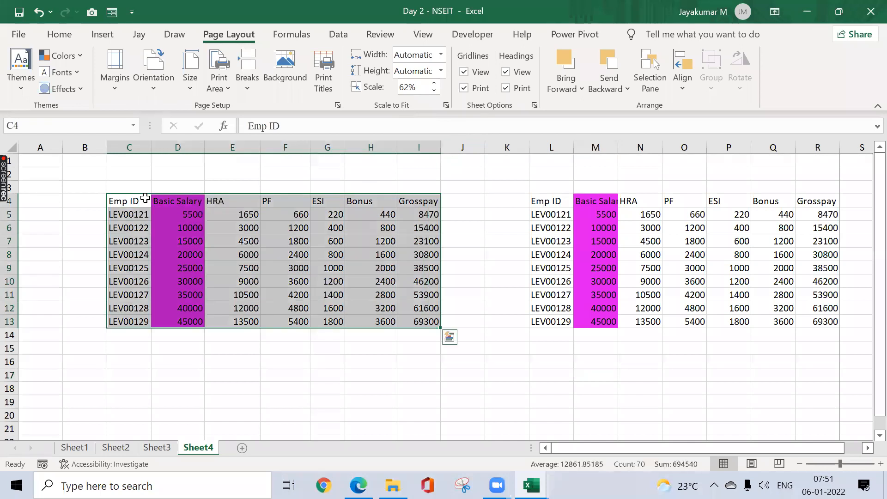
key("ctrl+c")
left_click(146, 198)
key("ctrl+Home")
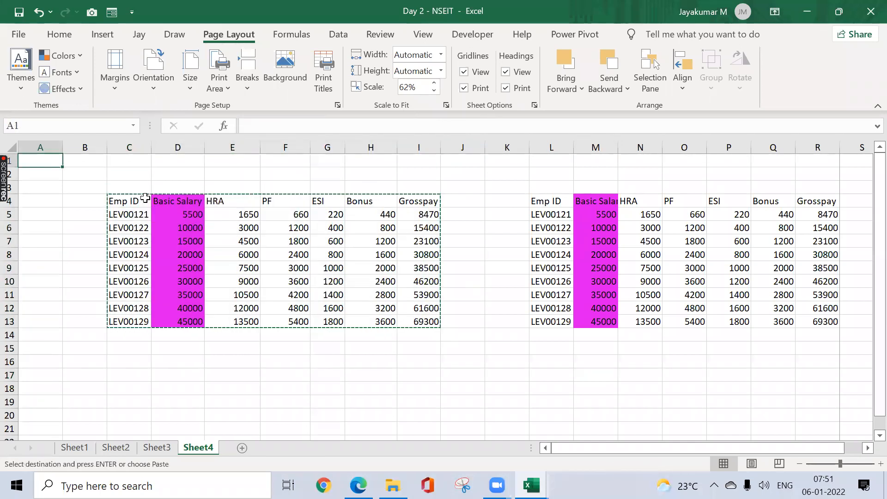
Step: Move the salary table in C4:I13 so that it starts at cell A1
left_click(145, 199)
key("ctrl+shift+Down")
key("ctrl+shift+Right")
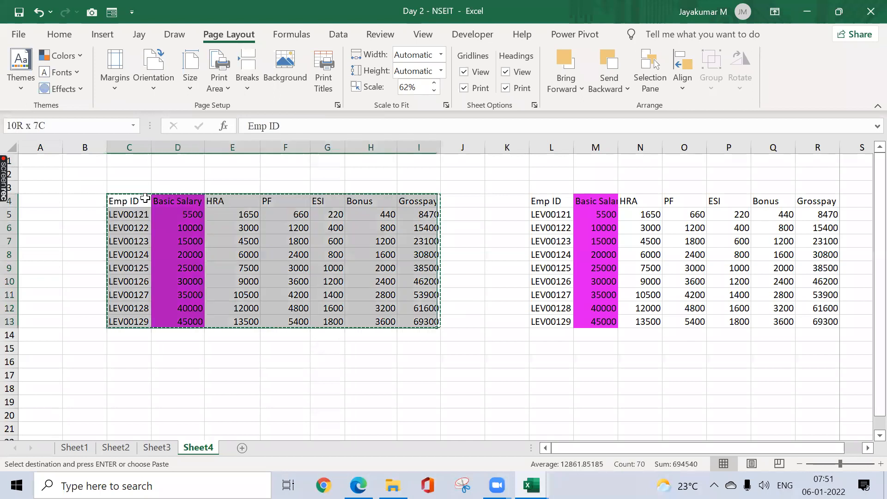
key("ctrl+Up")
key("ctrl+Home")
key("Return")
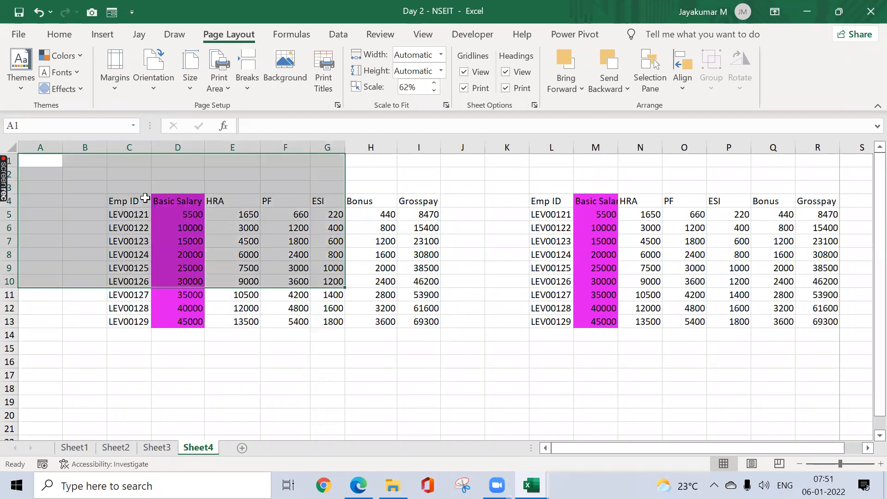
Step: AutoFit the column widths of the salary table at A1
key("ctrl+a")
key("alt+o")
key("c")
key("a")
Step: Fill the Emp ID series in column A down to row 143
key("Down")
key("ctrl+shift+Down")
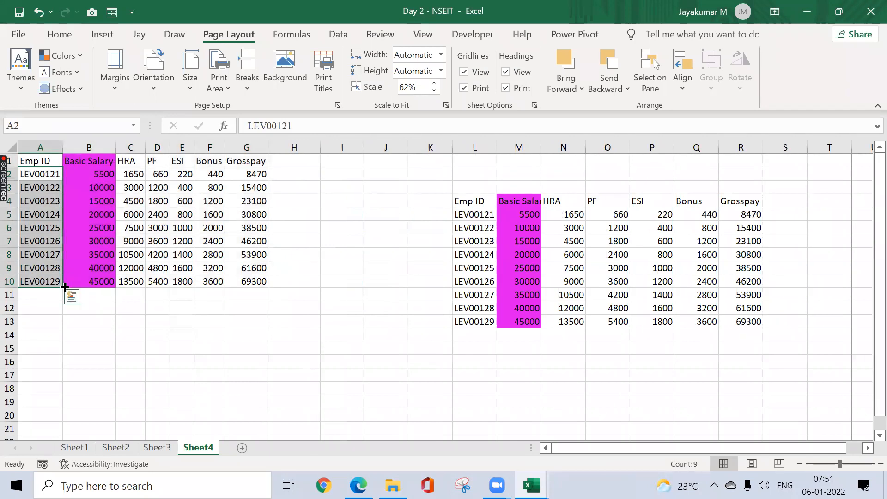
left_click_drag(61, 287, 61, 329)
left_click(47, 269)
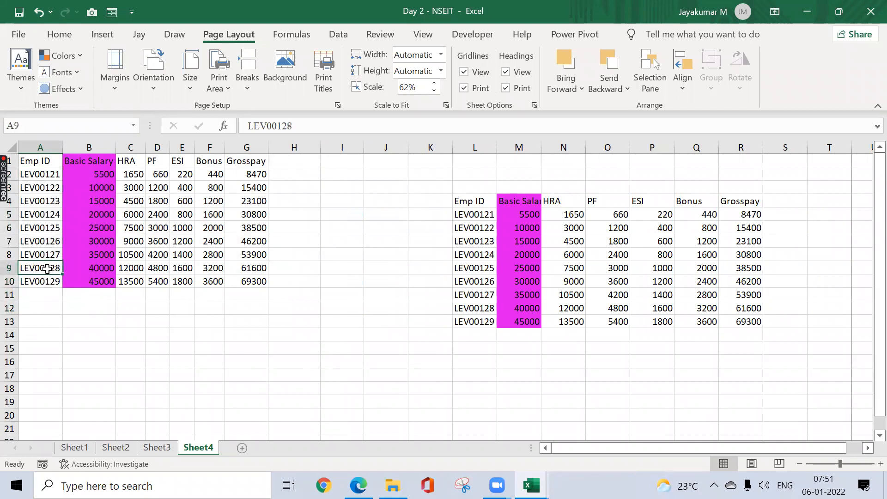
left_click_drag(62, 274, 64, 416)
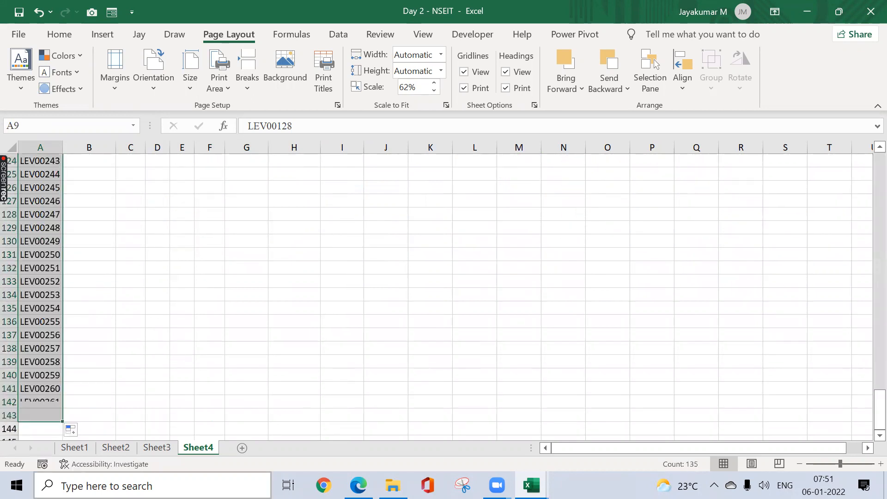
Step: Copy the salary figures in B2:G10 and paste them at B11 beside the new employee IDs
key("ctrl+Up")
key("Down")
key("Right")
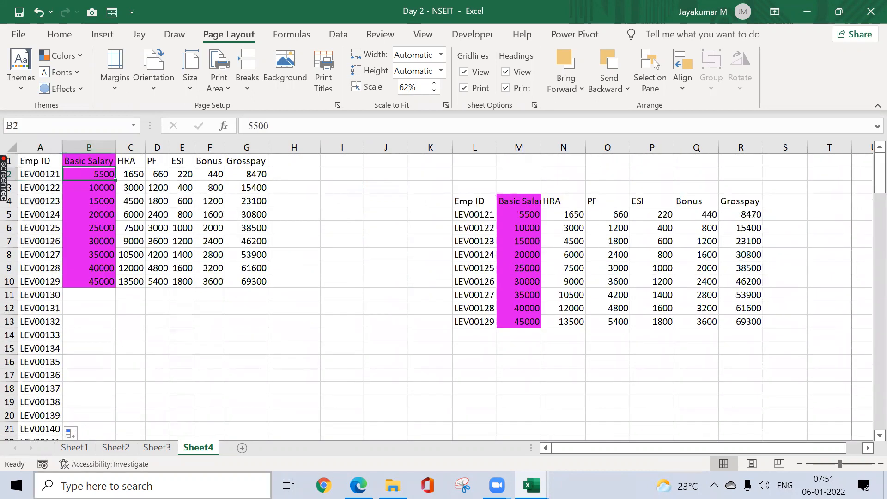
key("ctrl+shift+Down")
key("ctrl+shift+Right")
key("ctrl+c")
key("ctrl+Down")
key("Down")
key("Down")
key("Up")
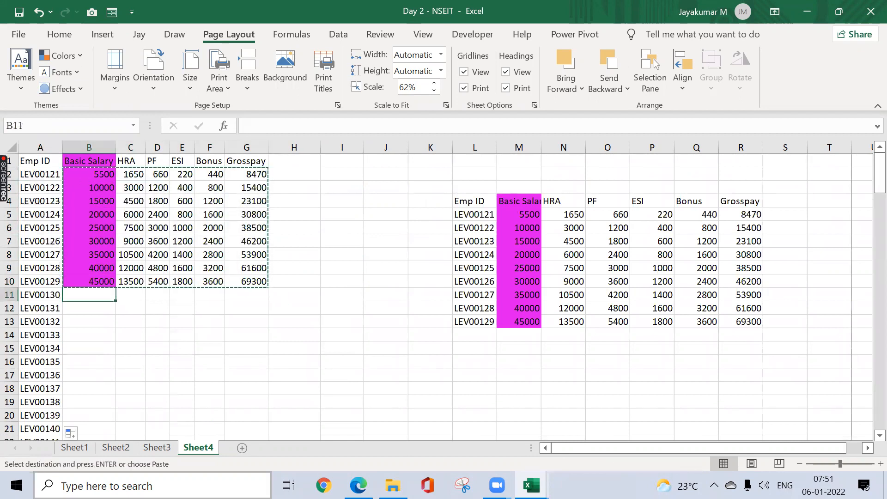
key("ctrl+v")
key("ctrl+Down")
Step: Copy the salary figures in B2:G19 and paste them at B20
key("Down")
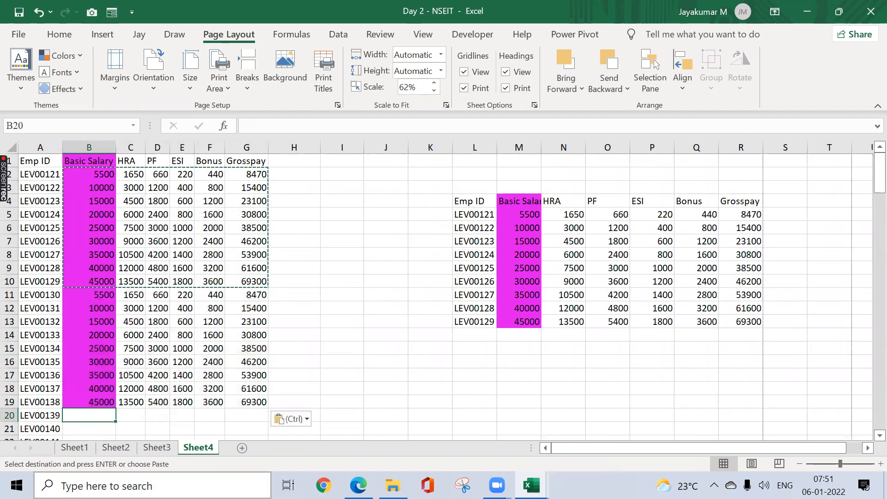
key("ctrl")
key("Escape")
key("ctrl+Up")
key("ctrl+Up")
key("Down")
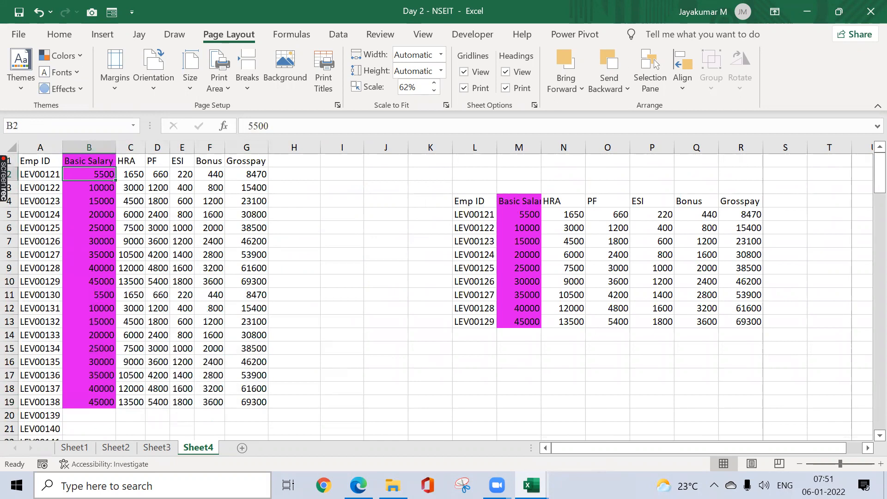
key("ctrl+shift+Down")
key("ctrl+shift+Right")
key("ctrl+c")
key("ctrl+Down")
key("Down")
key("ctrl+v")
Step: Copy the salary figures in B2:G37 and paste them at B38
key("Up")
key("ctrl+Up")
key("ctrl+Down")
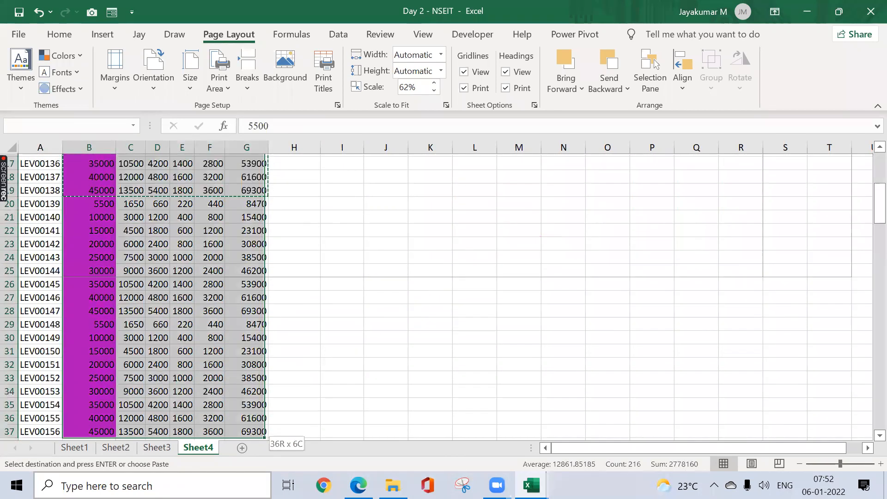
key("Down")
key("ctrl+v")
key("Left")
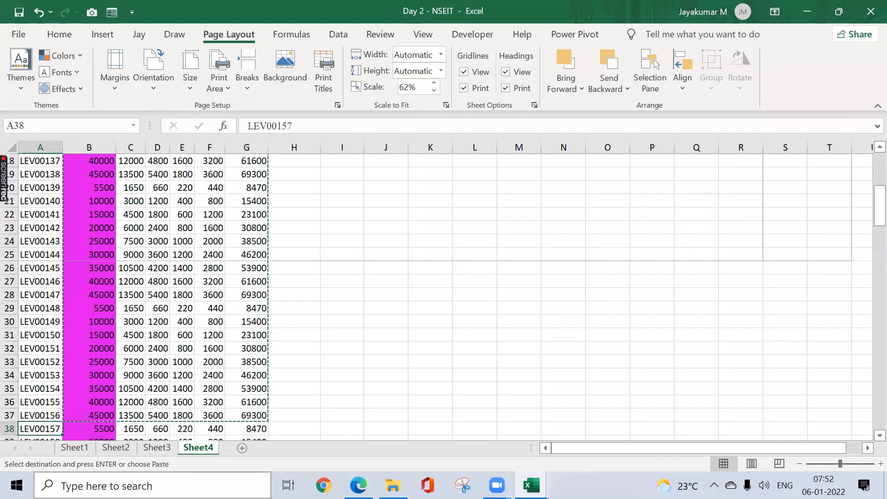
Step: Copy the salary figures in B2:G73 and paste them at B74
key("ctrl+Down")
key("Right")
key("ctrl+Up")
key("ctrl+Up")
key("Down")
key("ctrl+shift+Down")
key("ctrl+shift+Right")
key("ctrl+c")
key("ctrl+Up")
key("ctrl+Down")
key("Down")
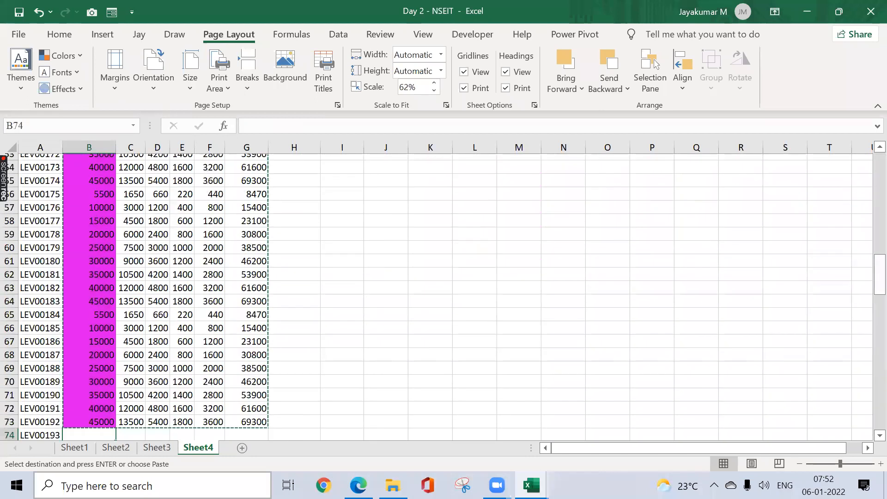
key("ctrl+v")
Step: Delete the surplus rows from row 144 down, where salary figures have no employee ID
key("Left")
key("ctrl+Down")
key("Down")
key("Right")
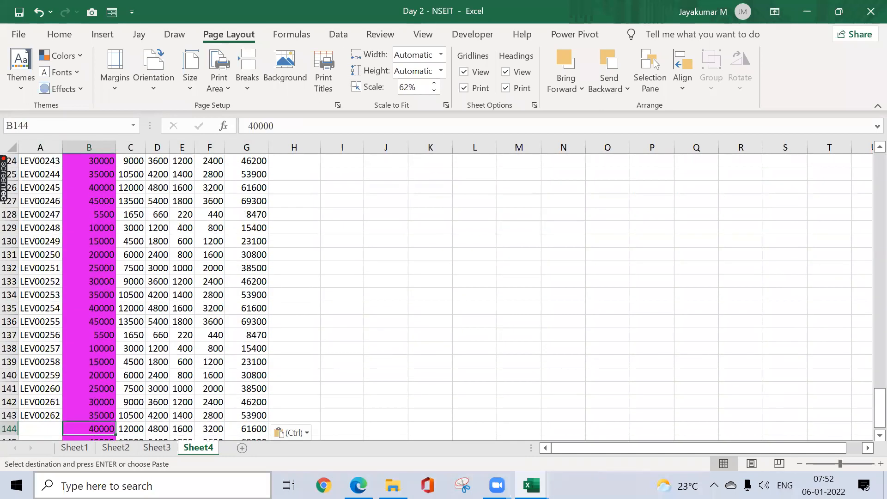
key("ctrl+shift+Down")
key("ctrl+shift+Right")
key("shift+space")
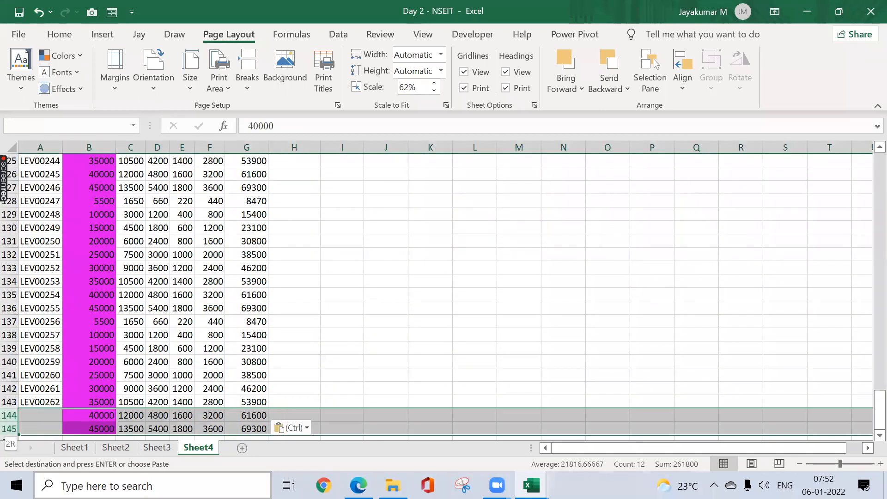
key("shift+Down")
key("shift+Down")
key("shift+Down")
key("Escape")
key("ctrl+minus")
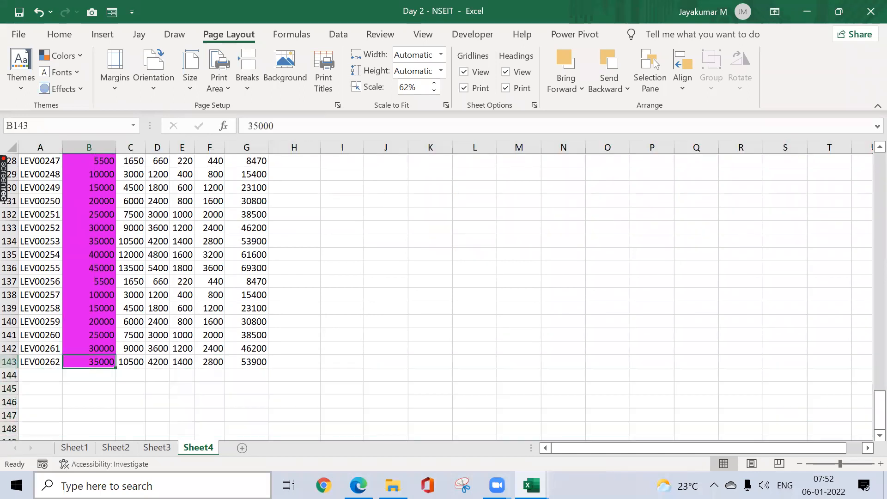
Step: Preview both printed pages of Sheet4 and return to the worksheet
key("ctrl+Home")
key("ctrl+p")
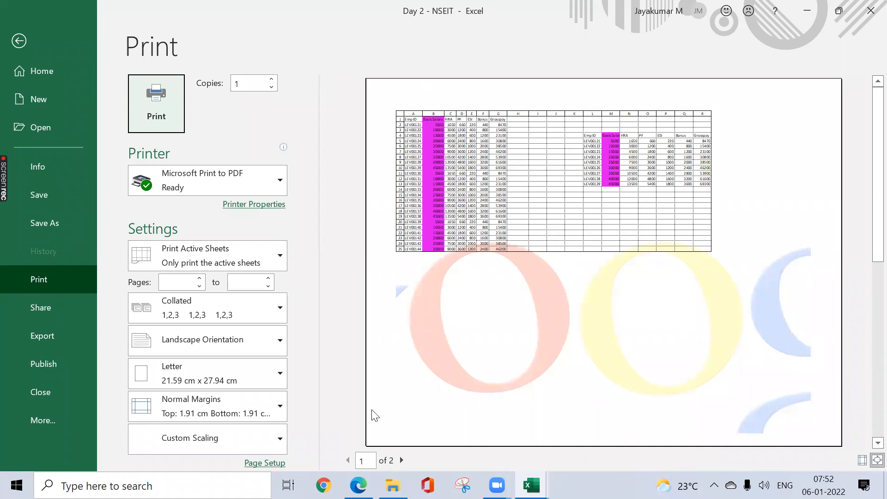
left_click(400, 462)
left_click(401, 461)
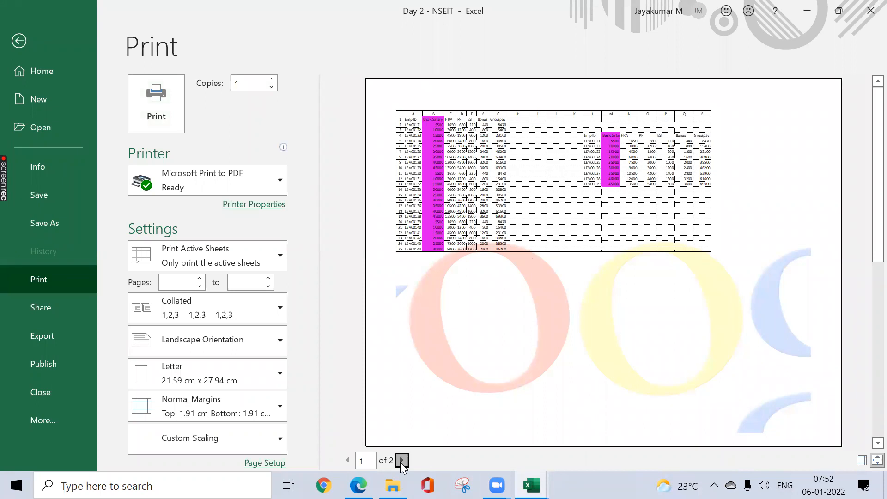
left_click(349, 464)
key("Escape")
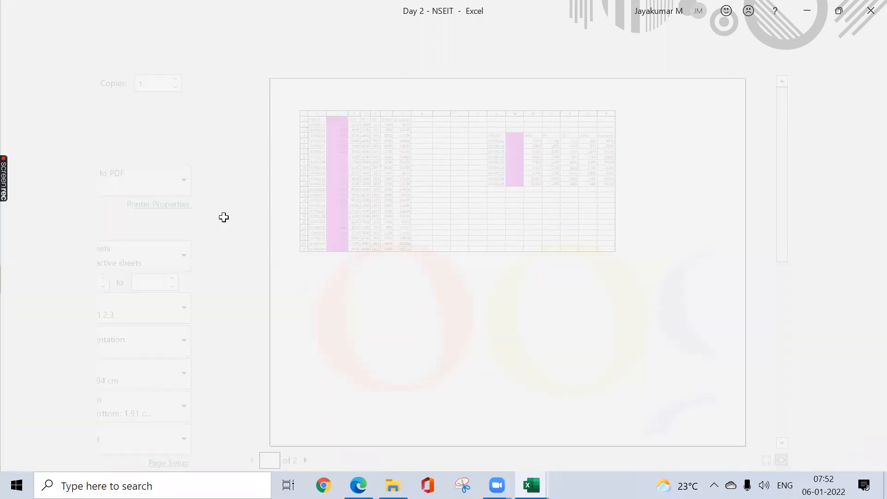
Step: Set the page orientation to Portrait and define the salary list A1:G143 as the print area
left_click(157, 90)
left_click(160, 117)
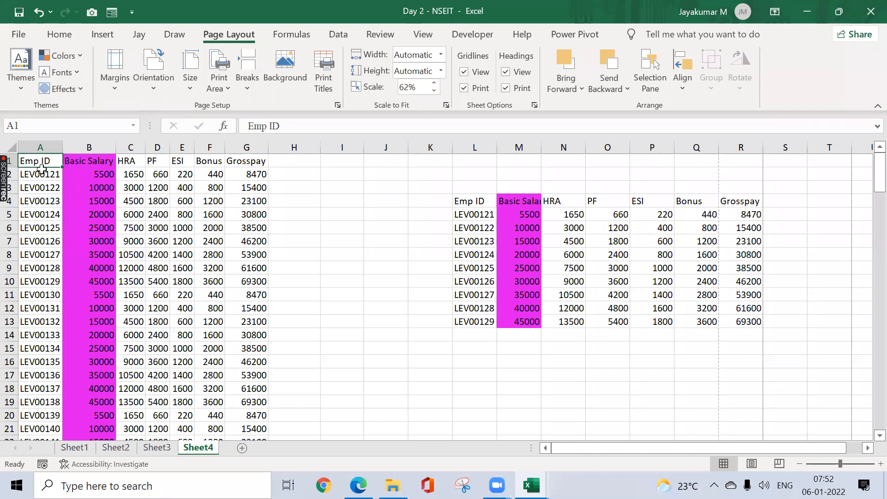
key("ctrl+shift+Right")
key("ctrl+shift+Down")
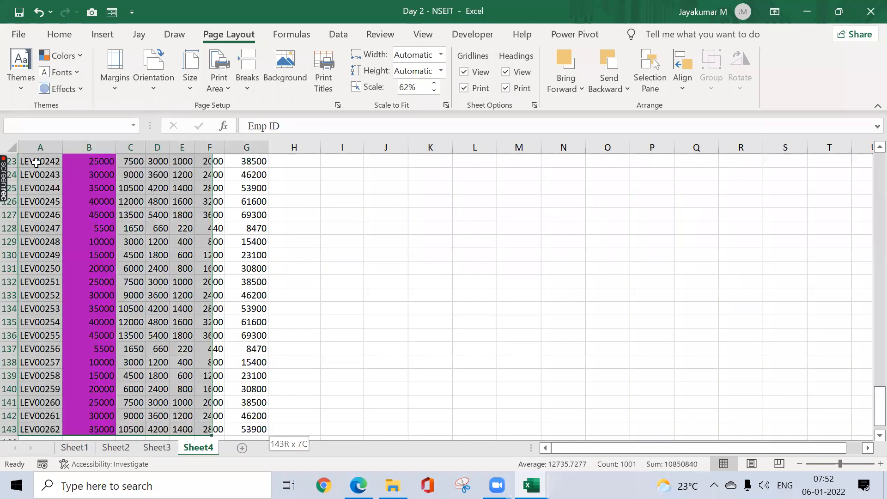
left_click(218, 85)
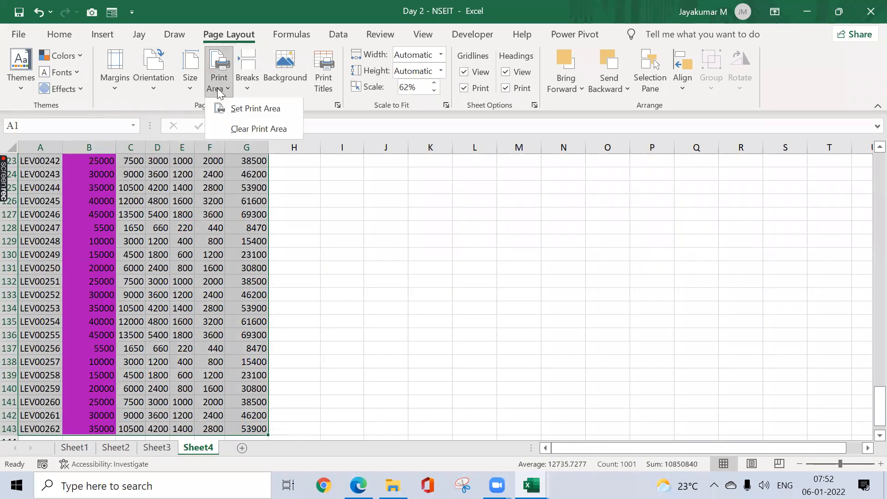
left_click(233, 110)
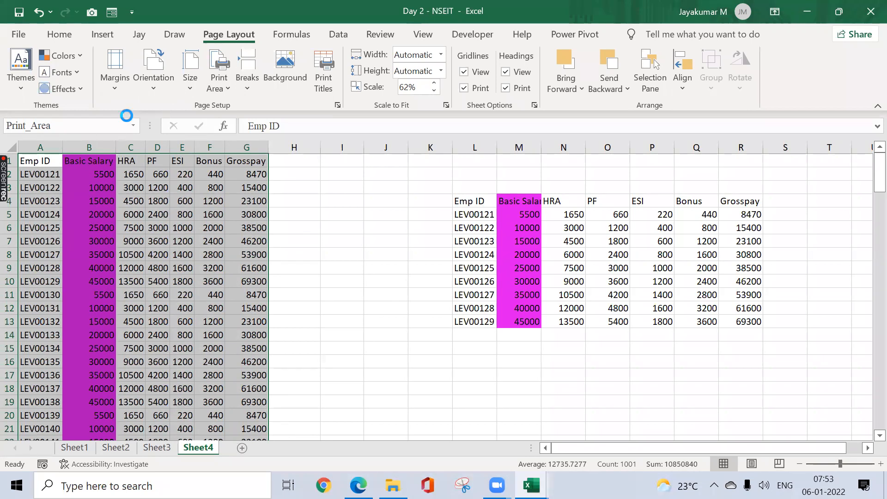
Step: Preview the new print area and check whether its second page carries the column headings
key("ctrl+p")
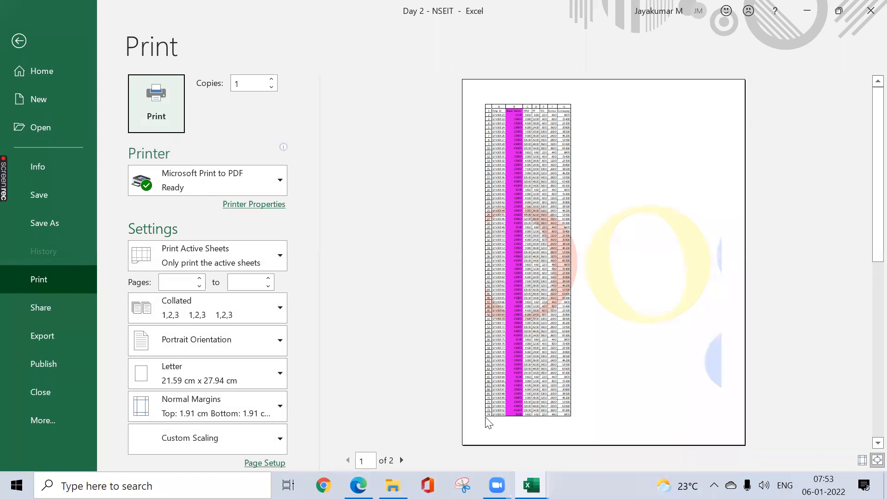
left_click(403, 460)
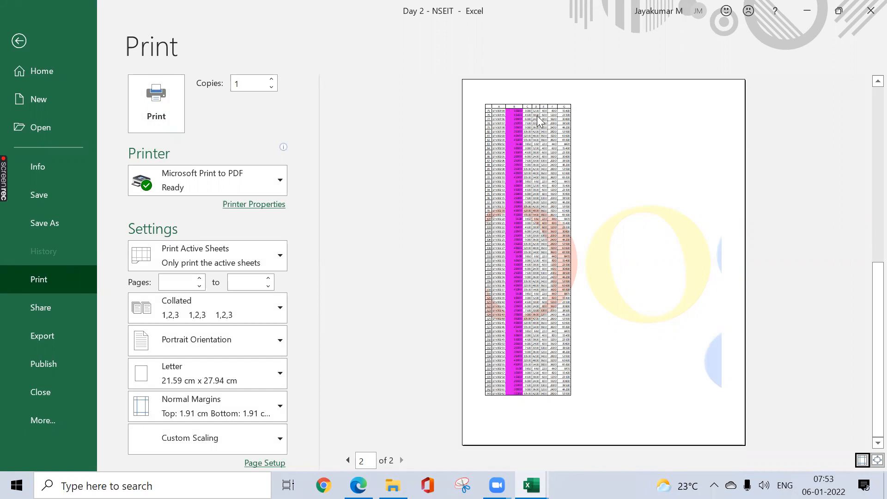
key("Escape")
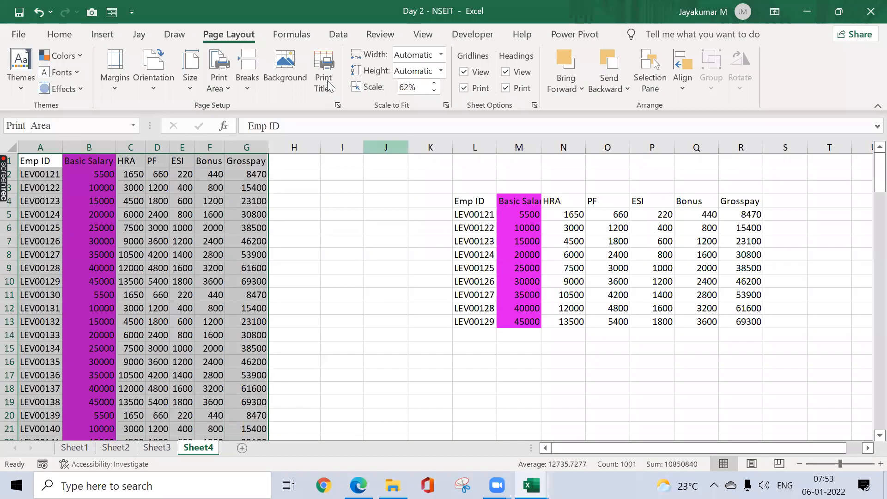
Step: Set row 1 ($1:$1) to repeat at the top of every printed page
left_click(328, 79)
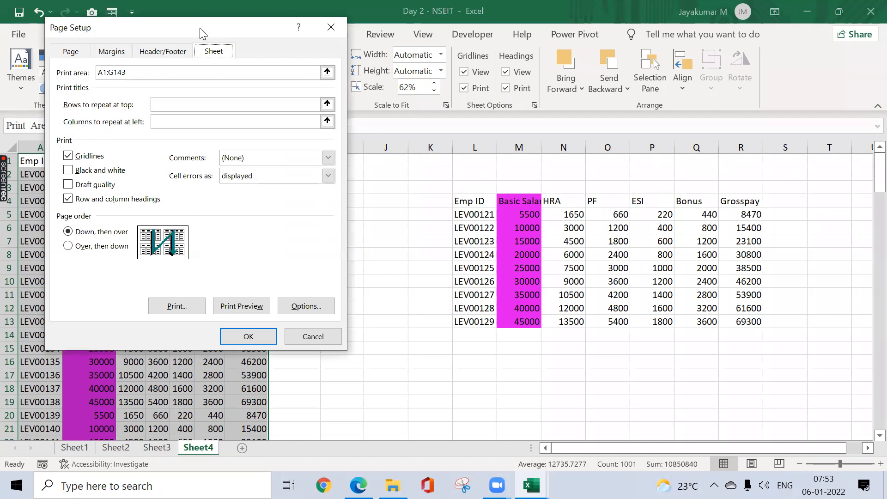
left_click(493, 185)
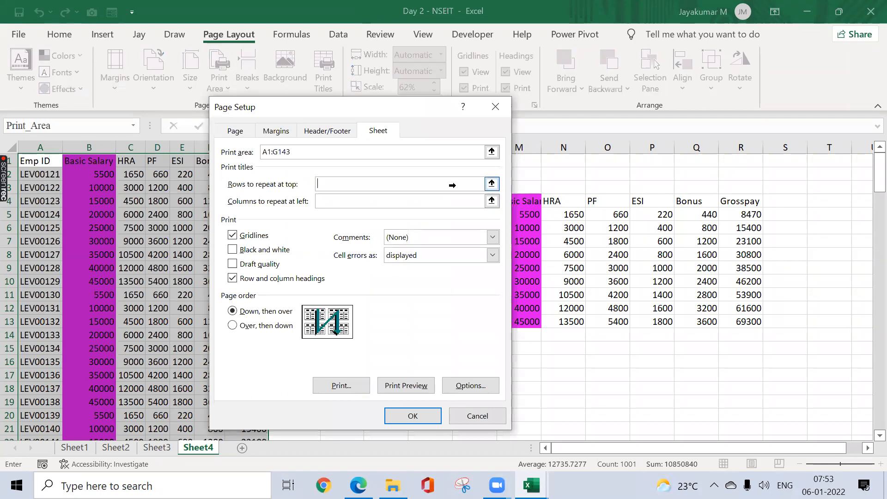
left_click(10, 159)
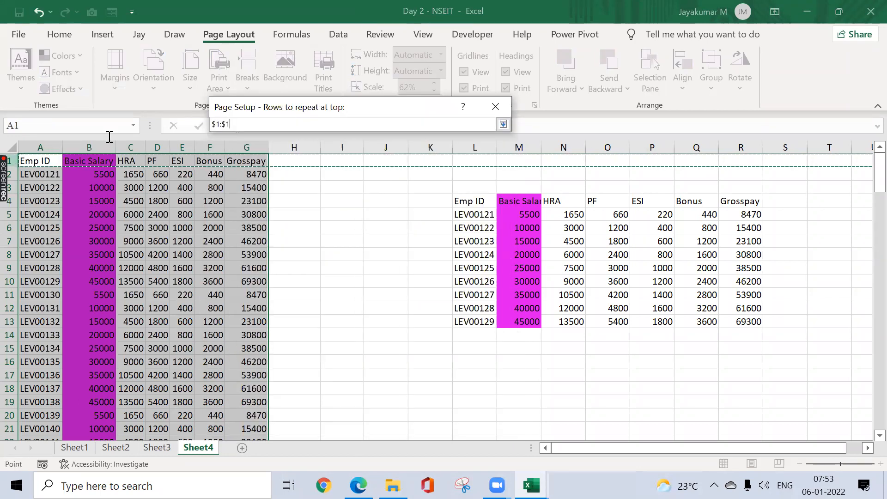
left_click(503, 124)
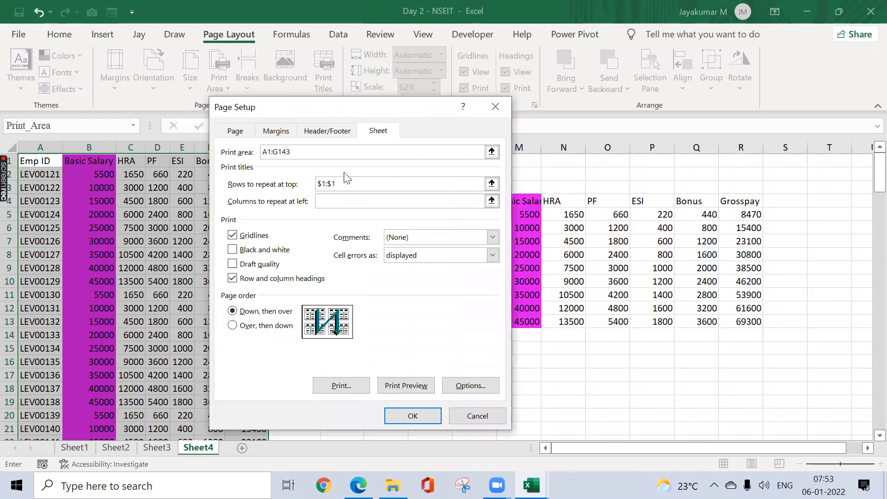
left_click(321, 185)
left_click(408, 415)
Step: Preview both pages again to check the repeated heading row on page 2
key("ctrl+p")
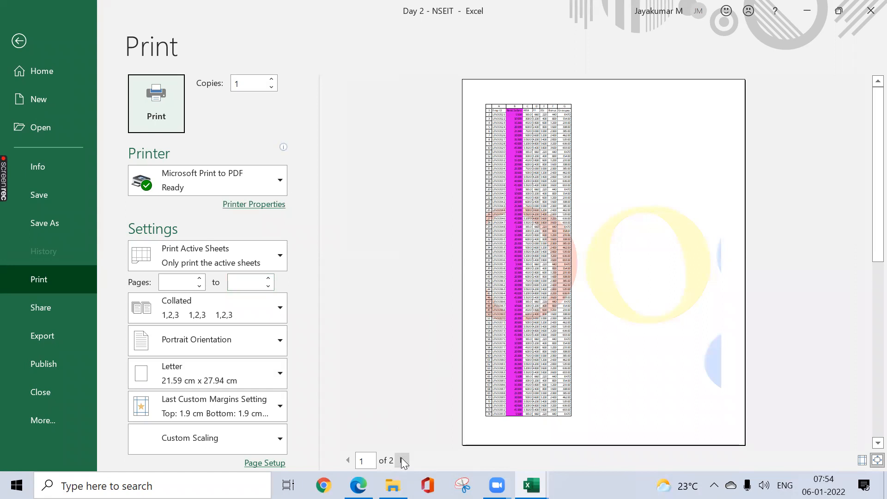
left_click(402, 460)
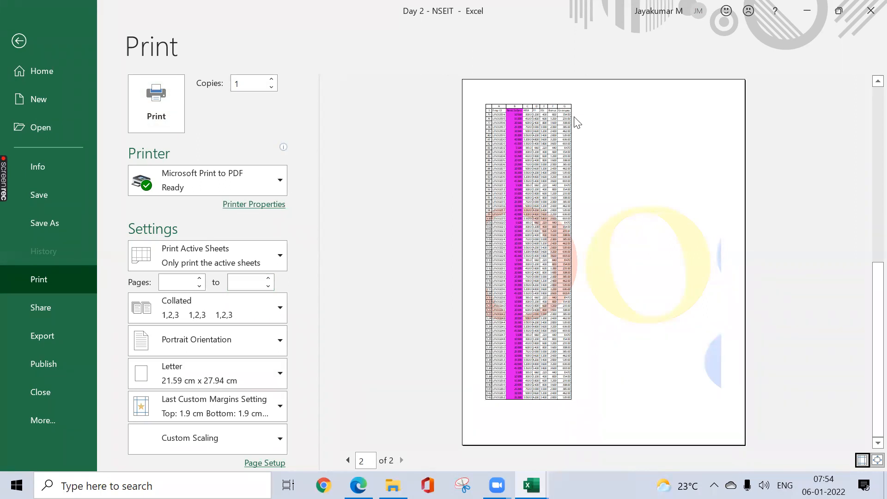
key("Escape")
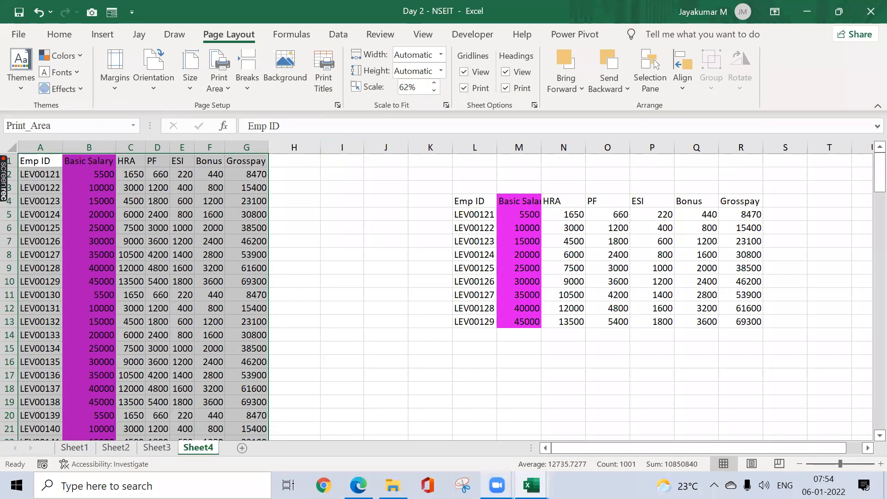
Step: Switch to the Session Planner workbook to check the Day 2 topics, and return to the Day 2 - NSEIT workbook
mouse_move(497, 486)
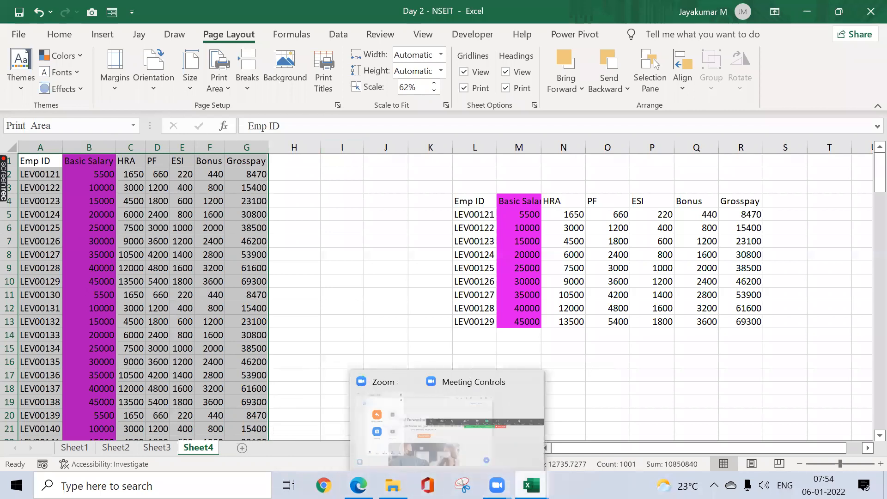
mouse_move(531, 486)
left_click(416, 423)
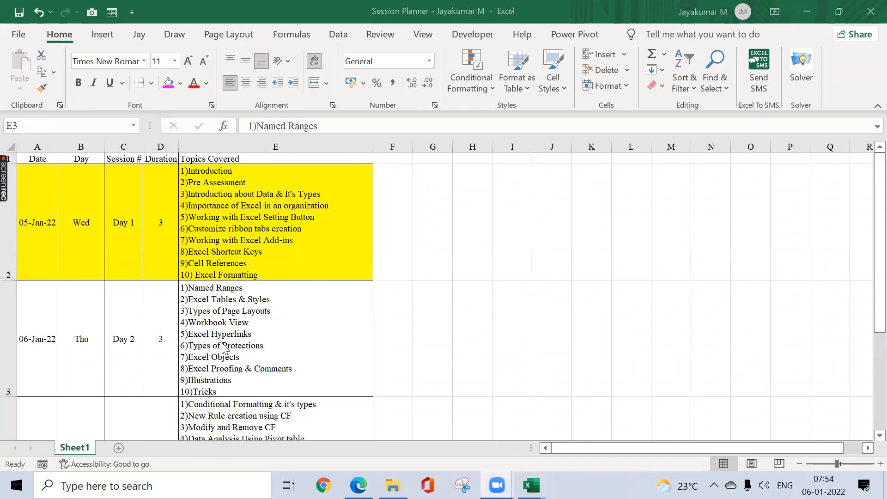
left_click(447, 307)
mouse_move(532, 485)
left_click(557, 423)
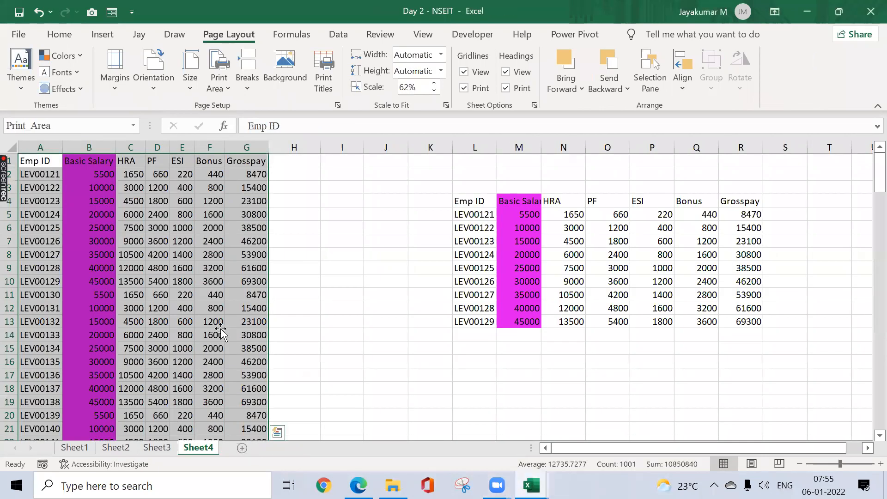
Step: Add a new worksheet and enter the headings "Hyperlink" in B2 and "Obect" in C2
key("shift+F11")
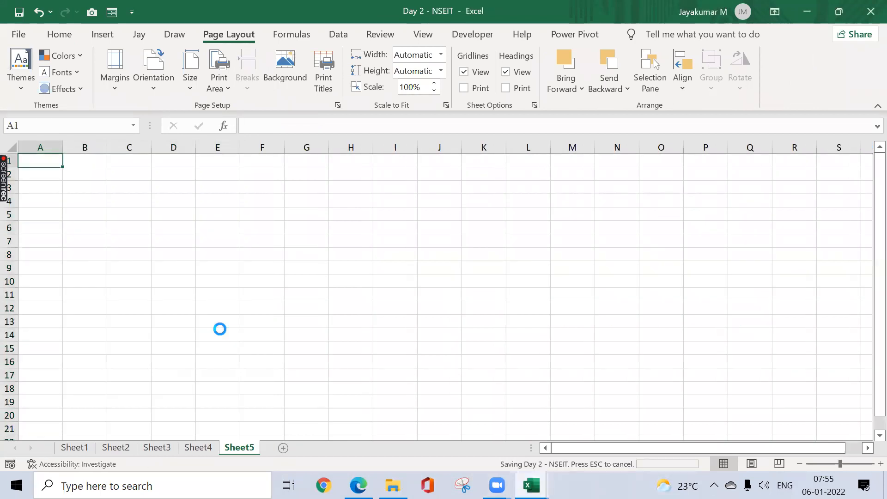
key("Right")
key("Down")
type("Hyperlink")
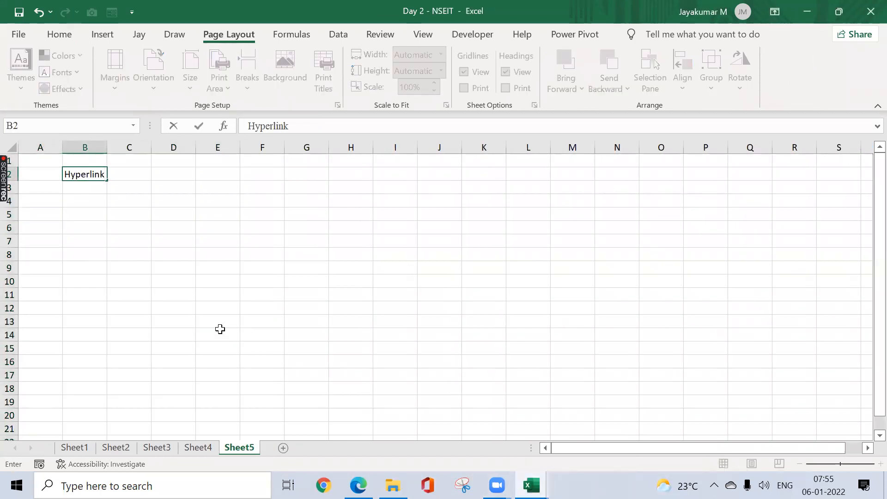
key("Tab")
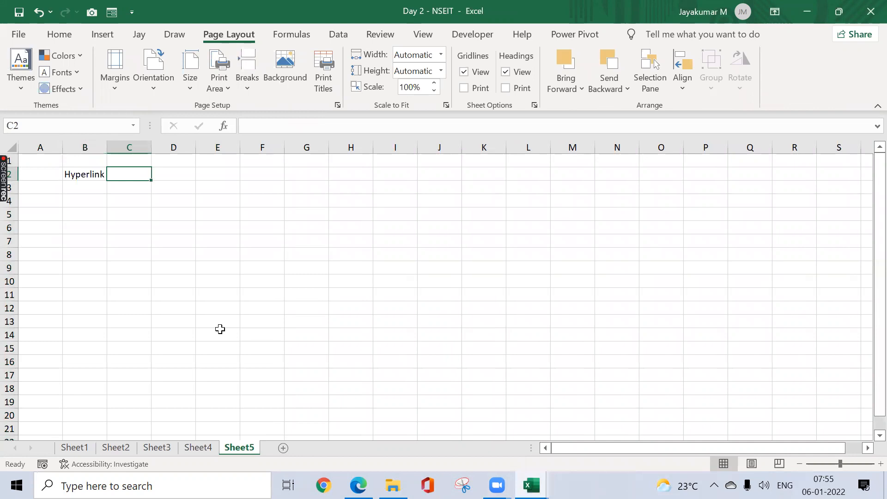
type("Obect")
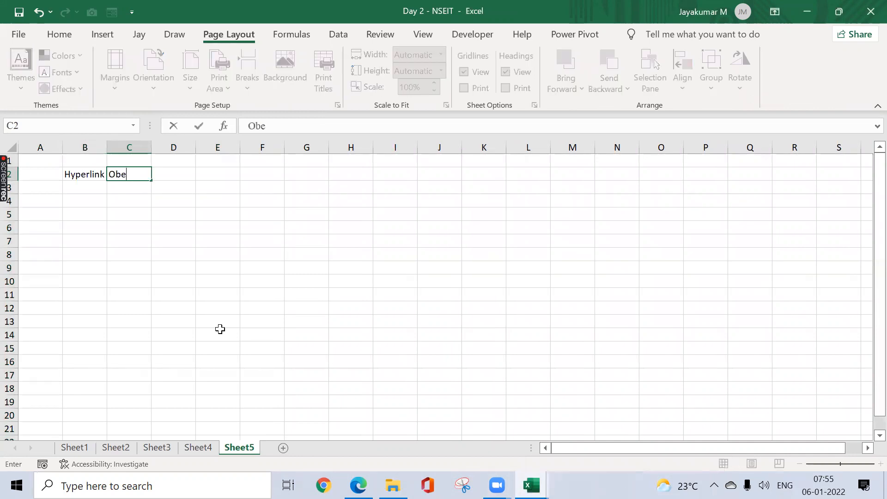
key("Return")
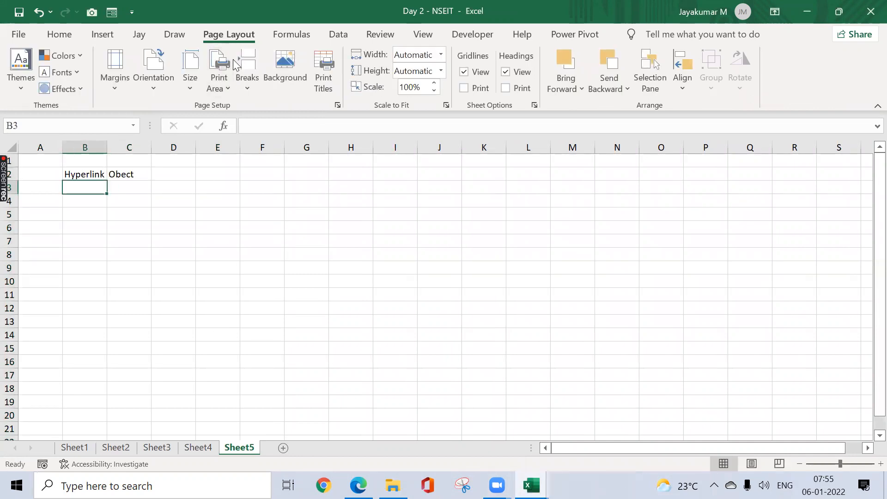
Step: Look up the shortcut for adding a hyperlink and enter "CTRL +K" in B3 under the Hyperlink heading
left_click(103, 34)
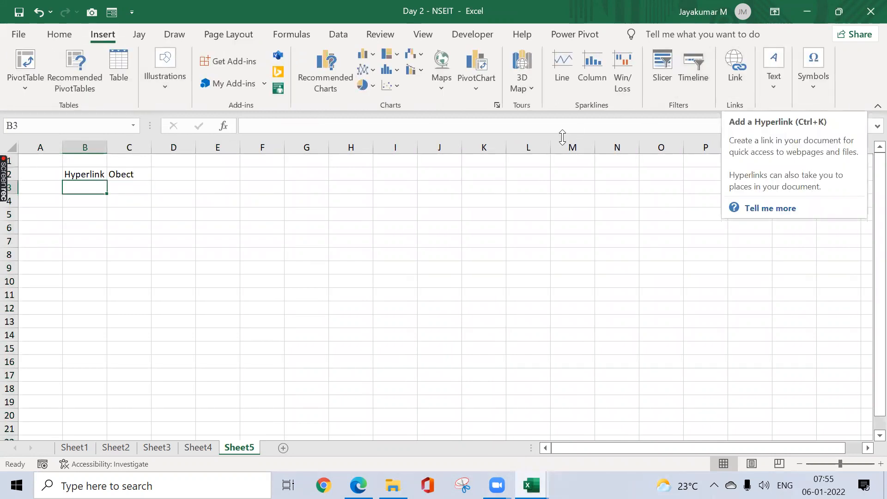
type("CTRL")
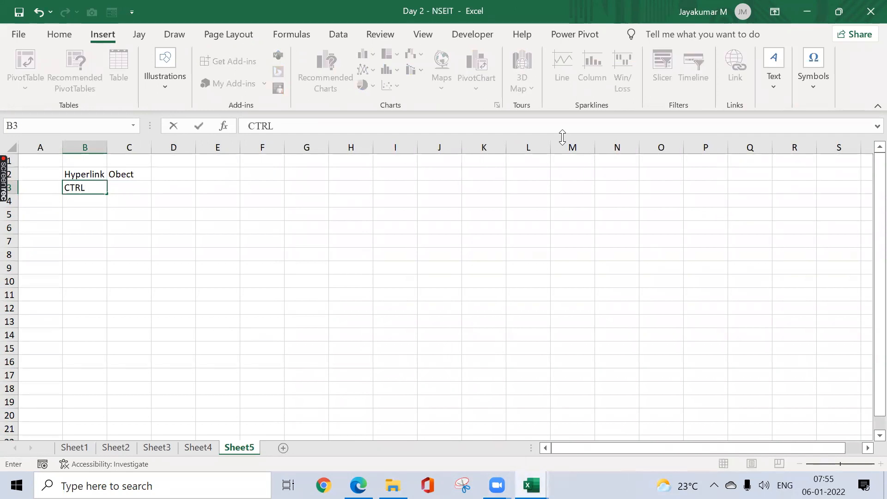
type(" +K")
key("Tab")
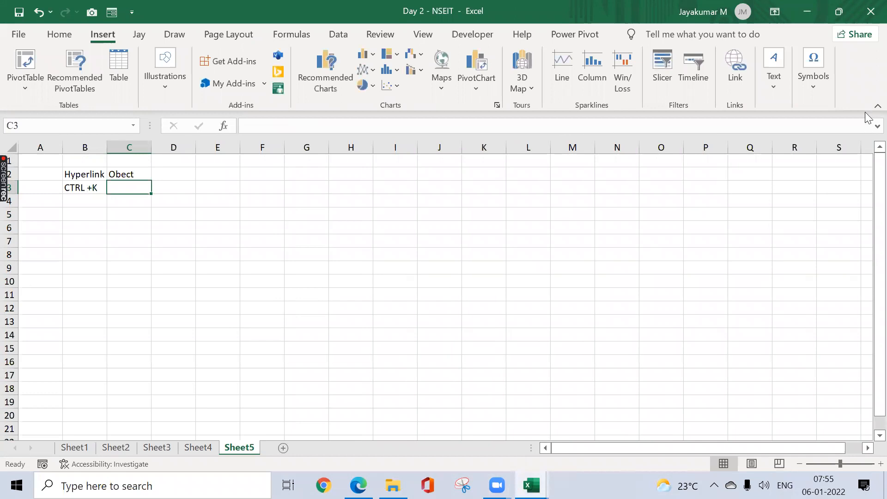
Step: Look up the command for inserting an object and enter "ALT + I + 0" in C3 under the Obect heading
left_click(779, 89)
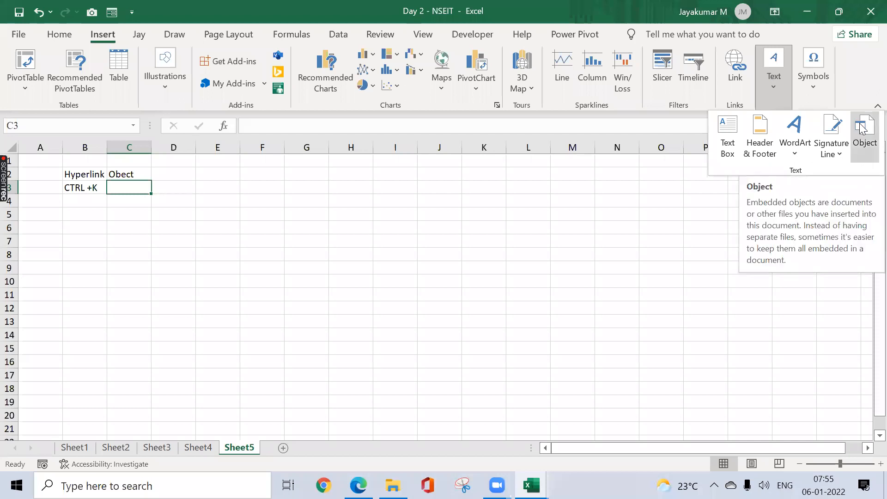
left_click(196, 196)
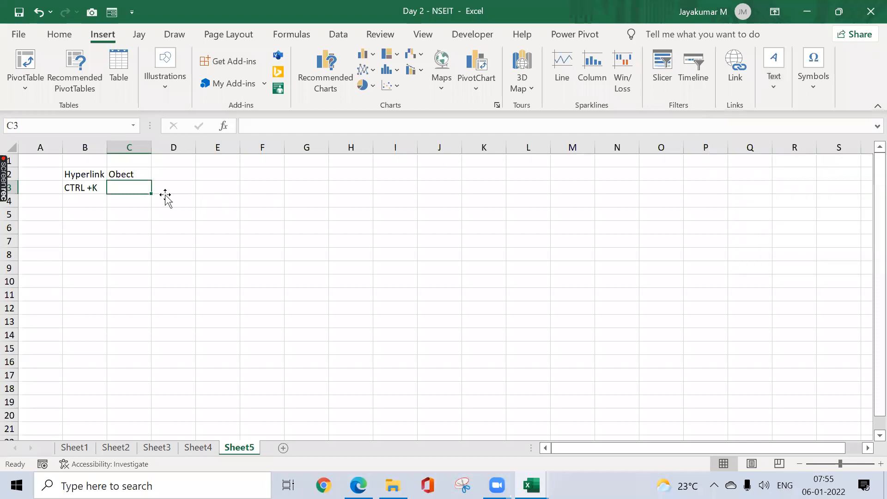
double_click(138, 189)
type("ALT")
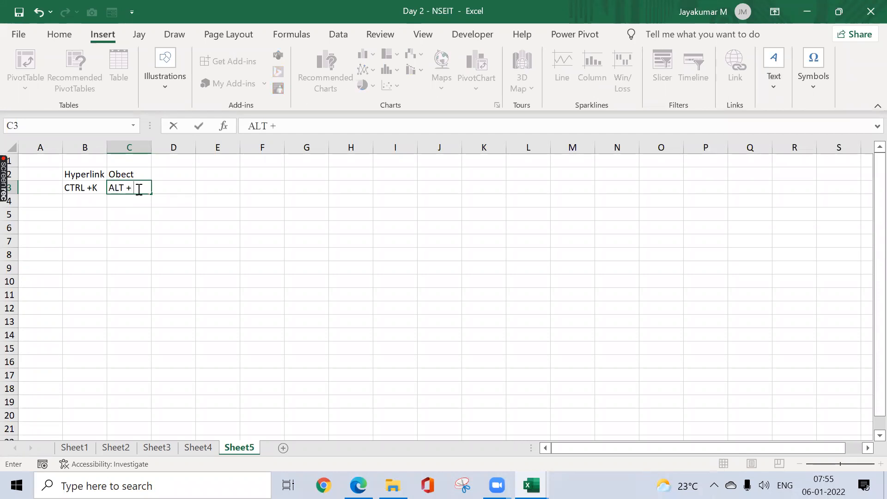
type(" + I + ")
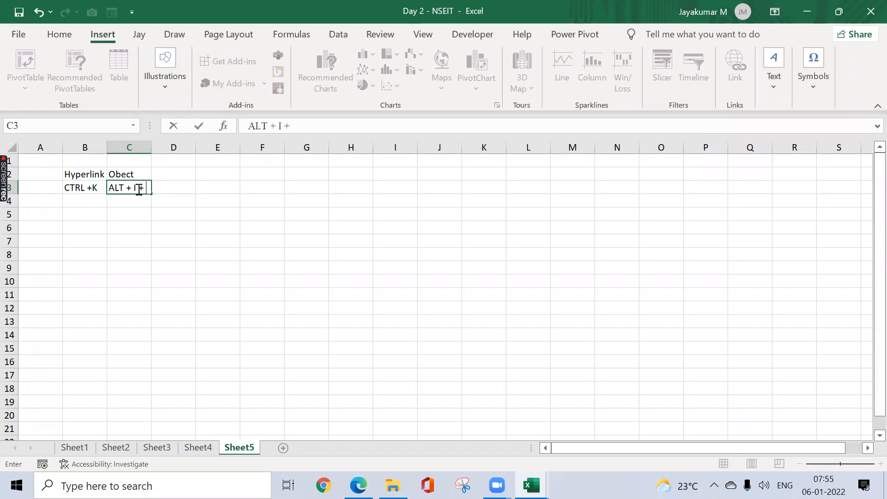
type("0")
key("Return")
key("Up")
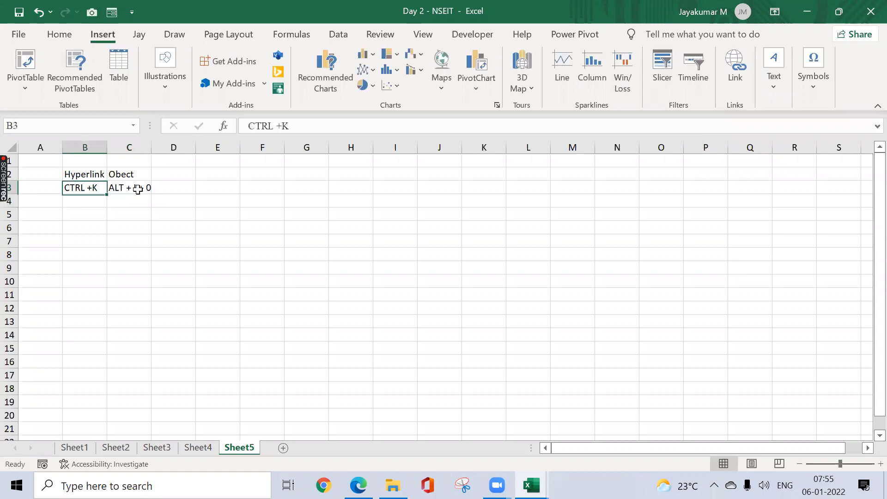
Step: Correct the shortcut in C3 to "ALT + I + O" and autofit the width of column C
left_click(138, 189)
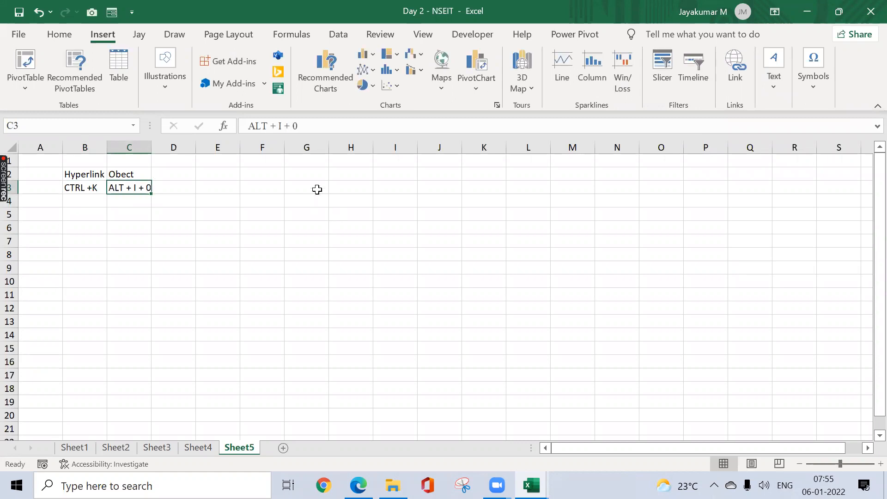
key("F2")
key("BackSpace")
type("O")
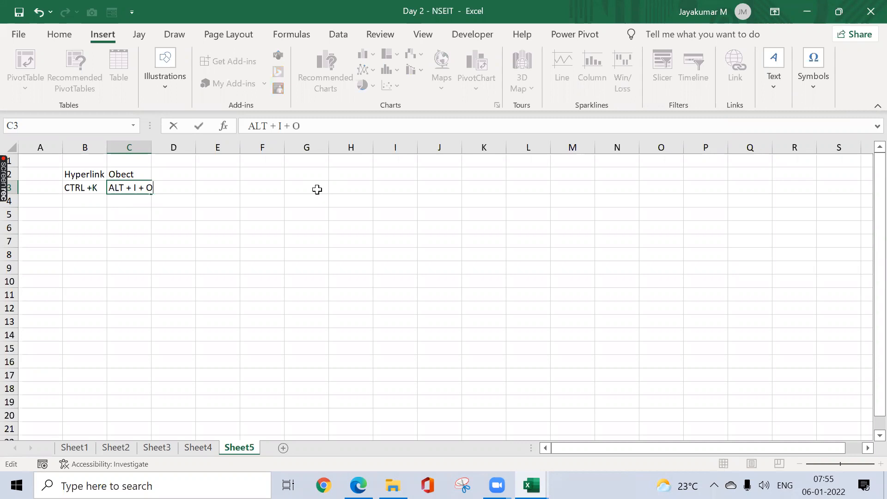
key("Return")
key("Up")
key("alt")
key("o")
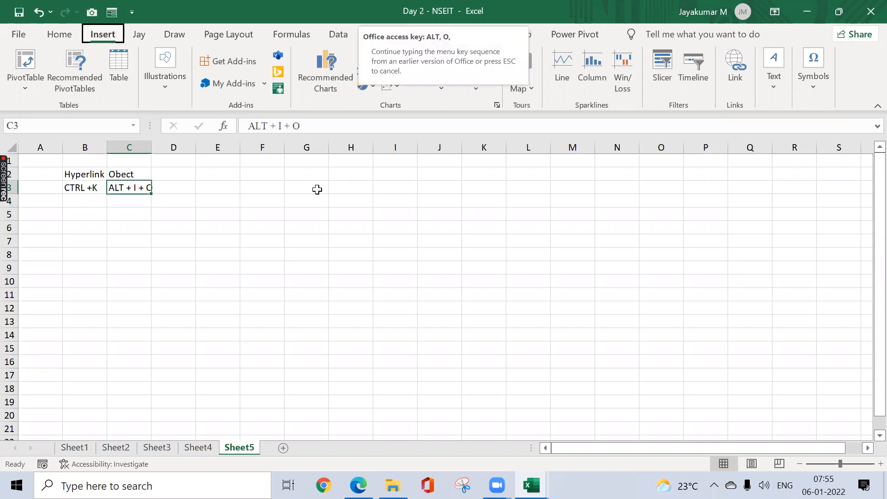
key("a")
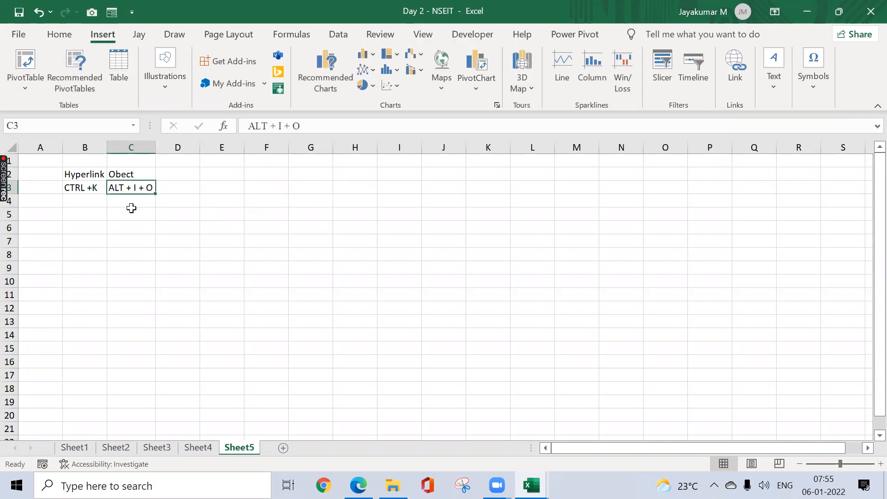
Step: Enter "4 Types" in B5 below the shortcut notes
left_click(96, 216)
type("$ typ")
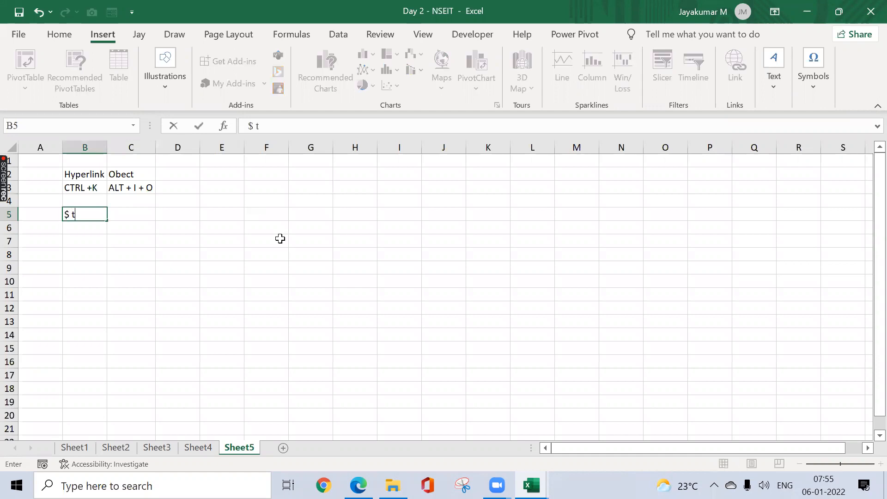
key("BackSpace")
key("BackSpace")
key("BackSpace")
key("BackSpace")
key("BackSpace")
type("4 Types")
key("Return")
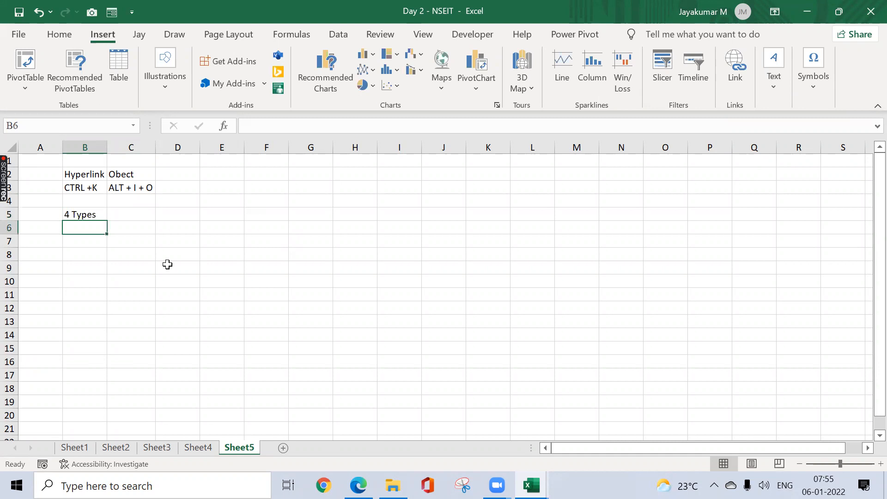
Step: Copy the "Hyperlink" heading from B2 into C5, beside "4 Types"
left_click(104, 175)
key("ctrl+c")
key("Down")
key("Down")
key("Down")
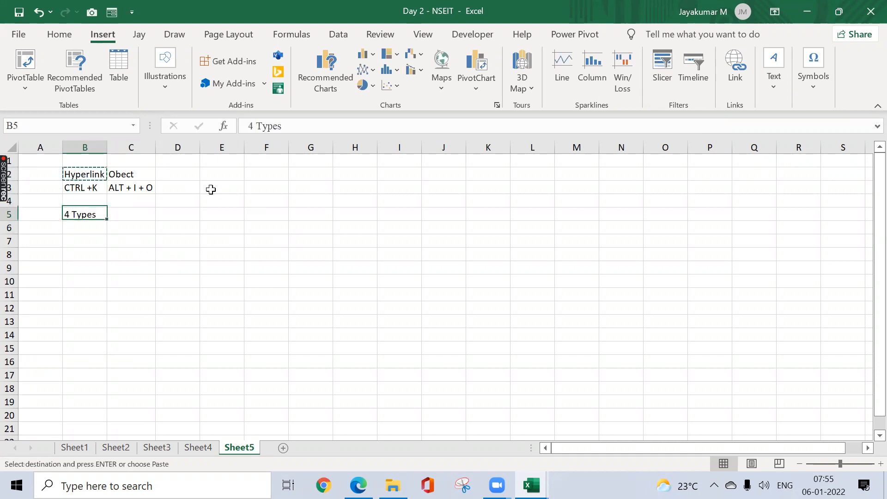
key("Right")
key("Return")
key("Down")
key("Down")
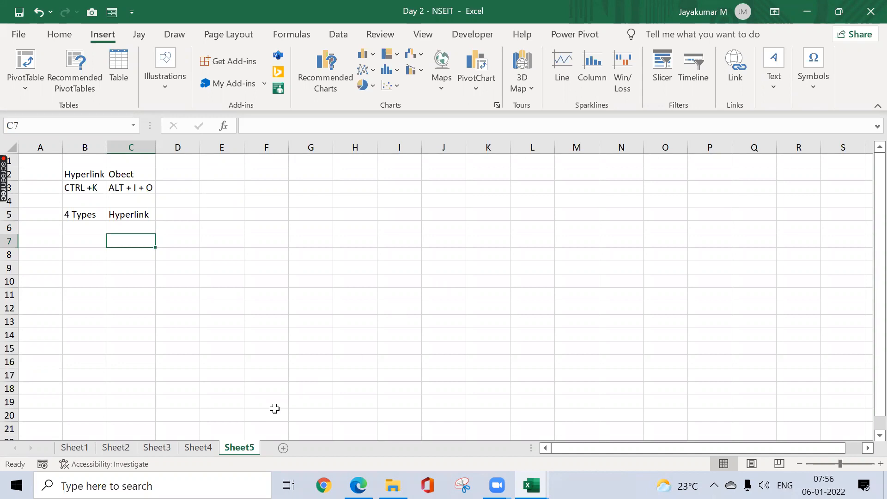
Step: On Sheet1, enter the label "Sum" in L13 beside the total and move both cells to N13:O13
left_click(74, 448)
left_click(536, 328)
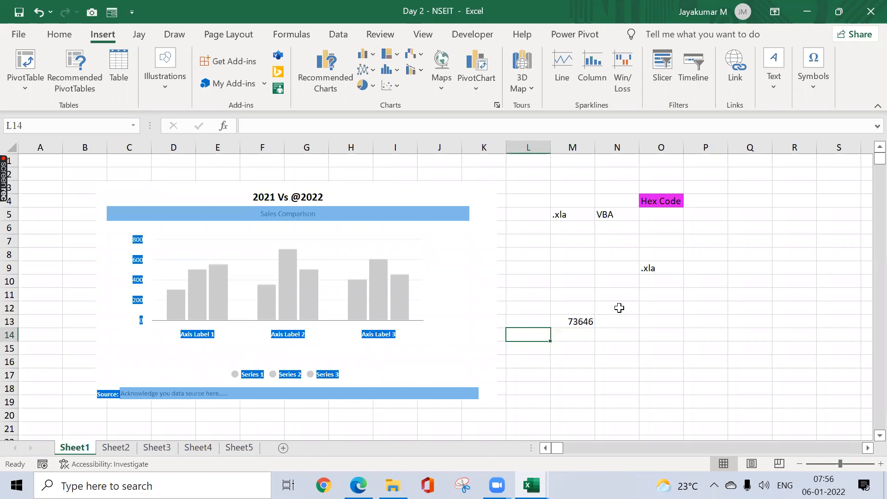
type("Sum")
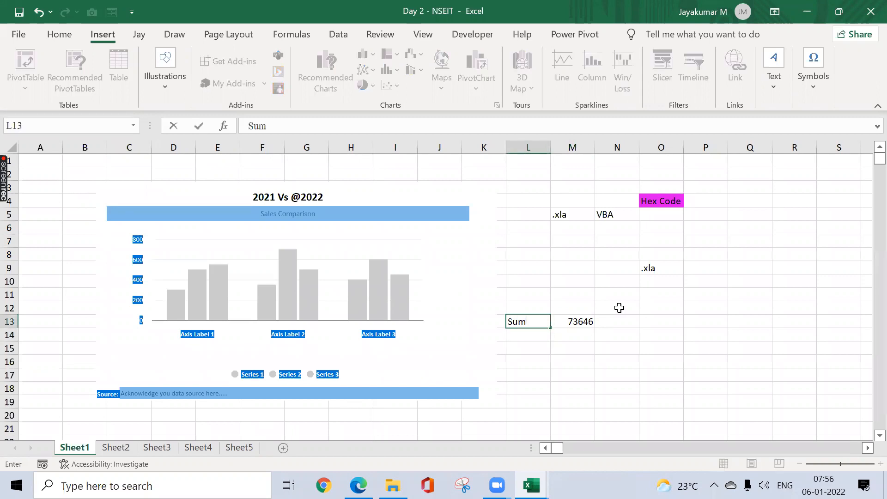
key("ctrl+Return")
key("shift+Right")
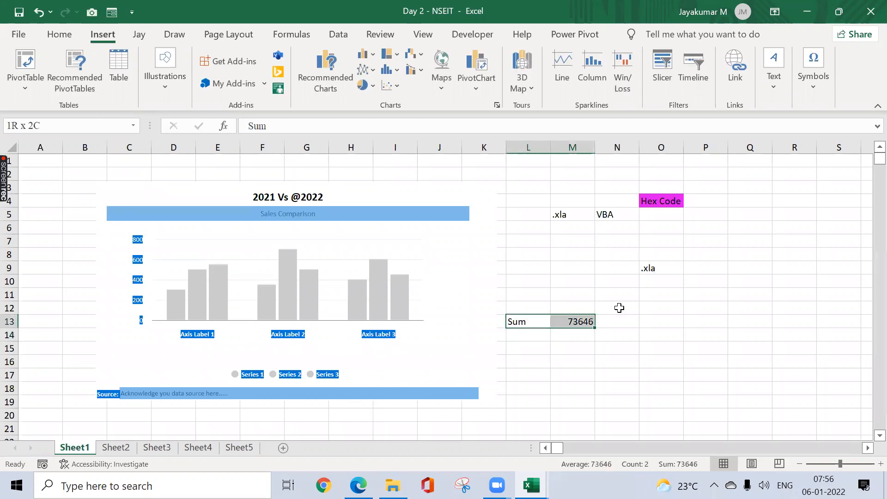
key("ctrl+x")
key("Right")
key("Right")
key("Return")
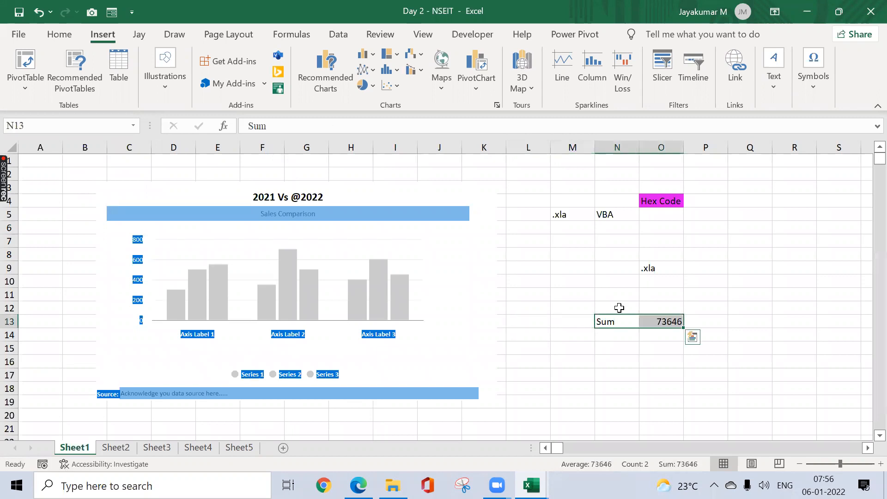
key("Right")
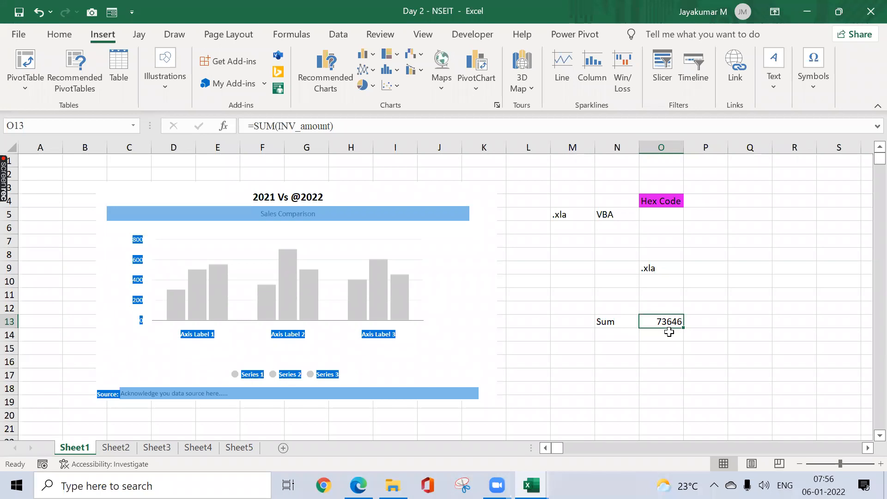
Step: On Sheet2, check the INV_amount range and total the Amount column in E17 with =SUM(E4:E16)
left_click(116, 448)
left_click_drag(243, 201, 240, 349)
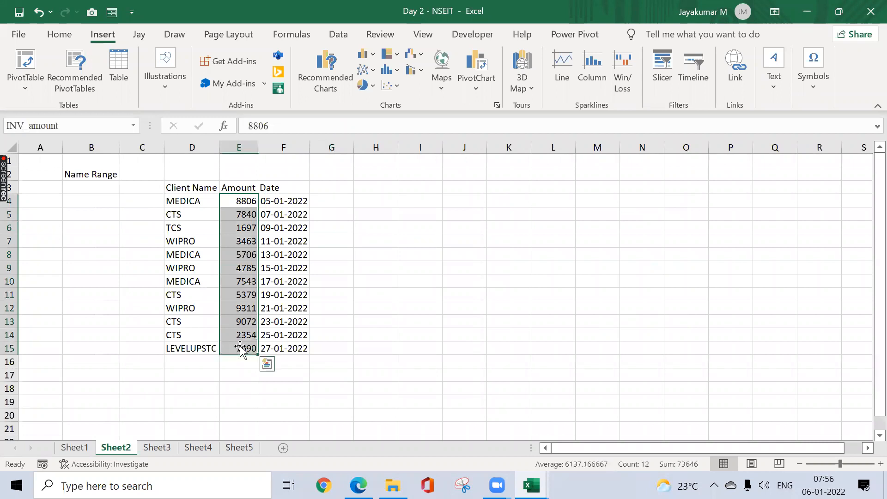
left_click(239, 375)
key("alt+equal")
key("Return")
key("Up")
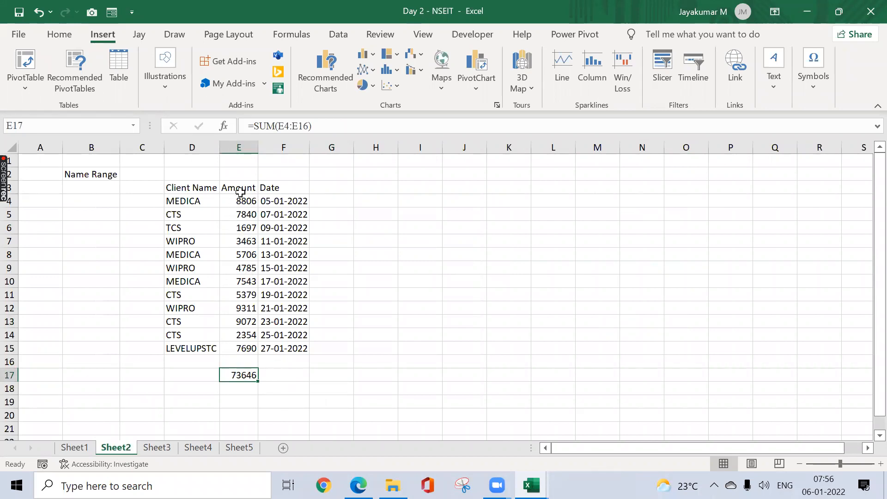
Step: Return to Sheet1 and examine the four link types offered for inserting a hyperlink in P13, without adding one
left_click(87, 448)
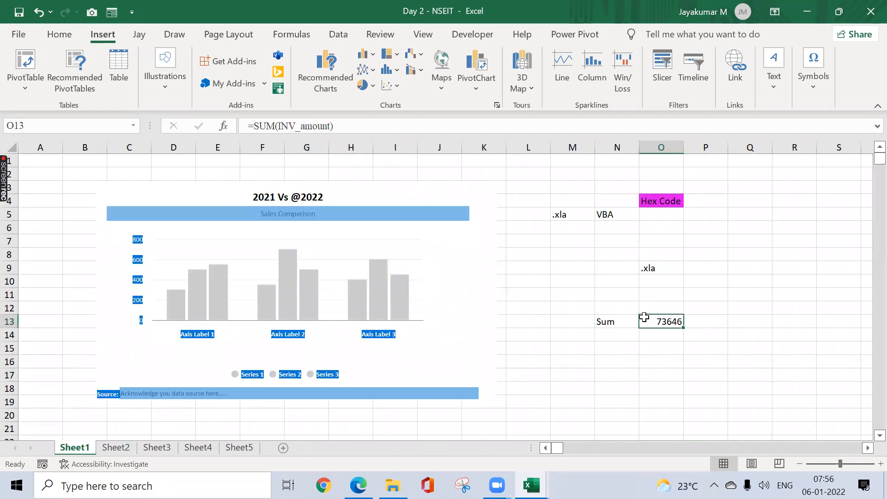
left_click(699, 319)
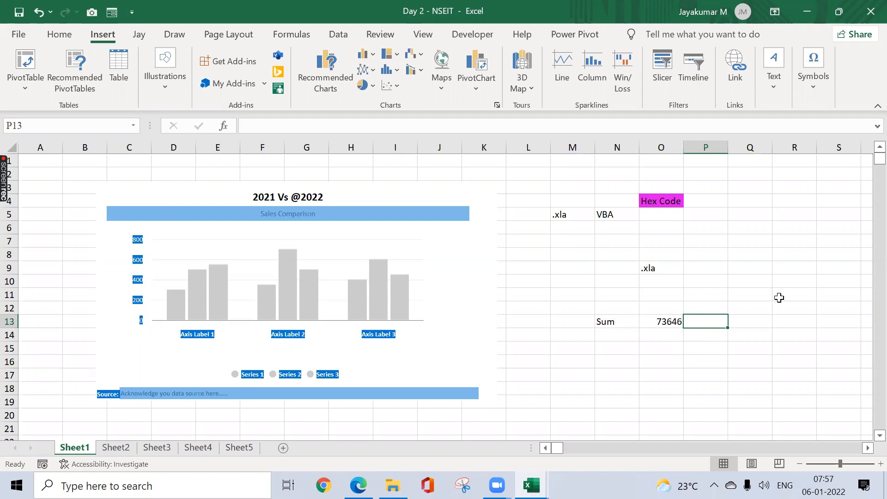
key("ctrl+k")
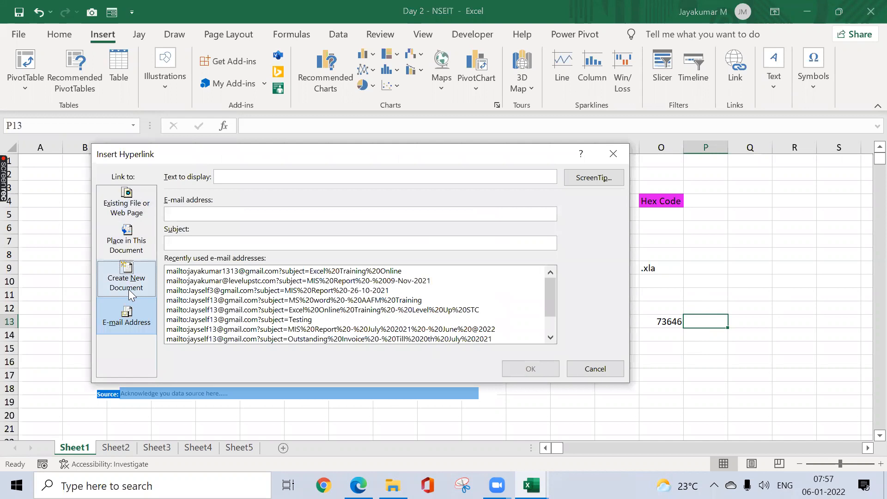
left_click(140, 213)
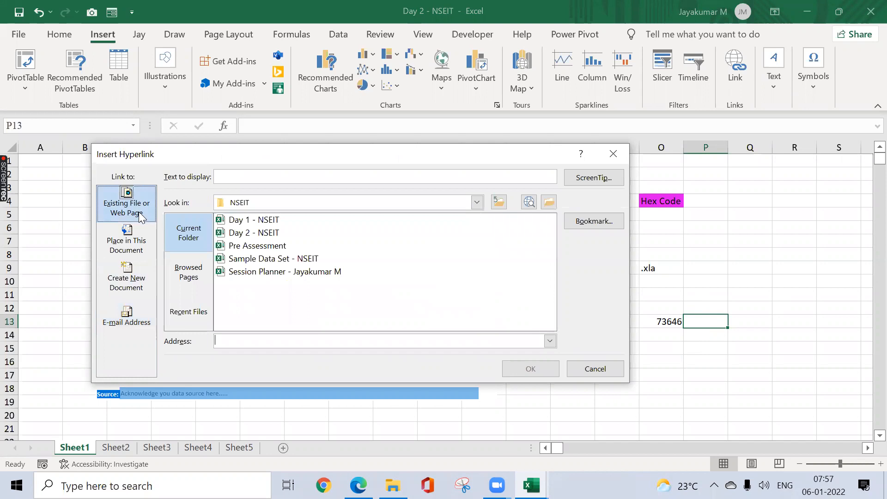
left_click(140, 241)
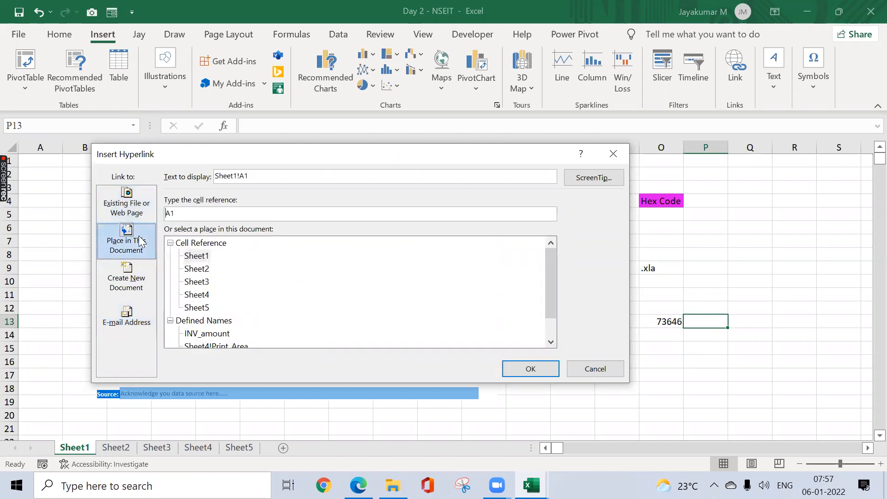
left_click(140, 285)
left_click(142, 317)
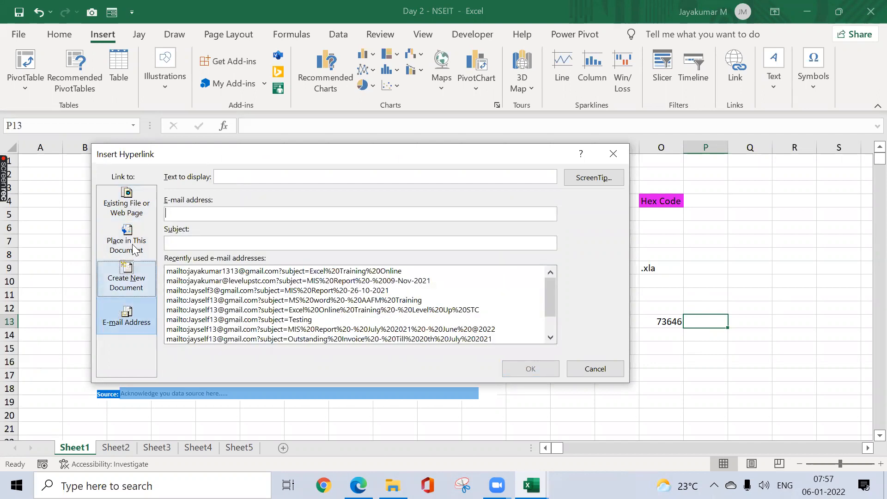
left_click(128, 208)
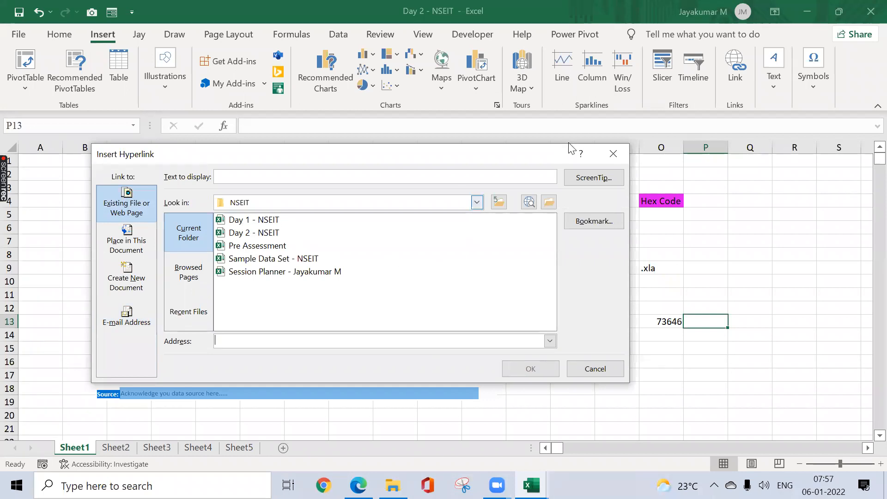
left_click(611, 154)
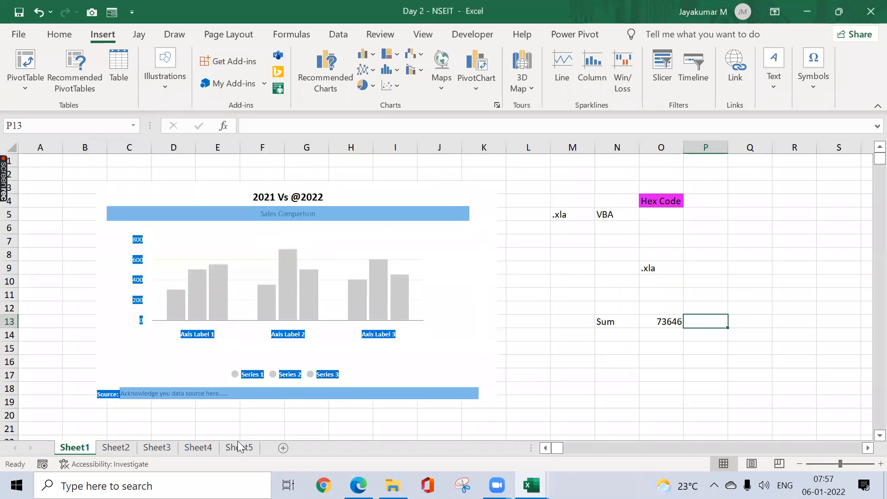
Step: On Sheet5, insert a hyperlink in E8 to the existing file Day 1 - NSEIT.xlsx
left_click(236, 438)
left_click(239, 448)
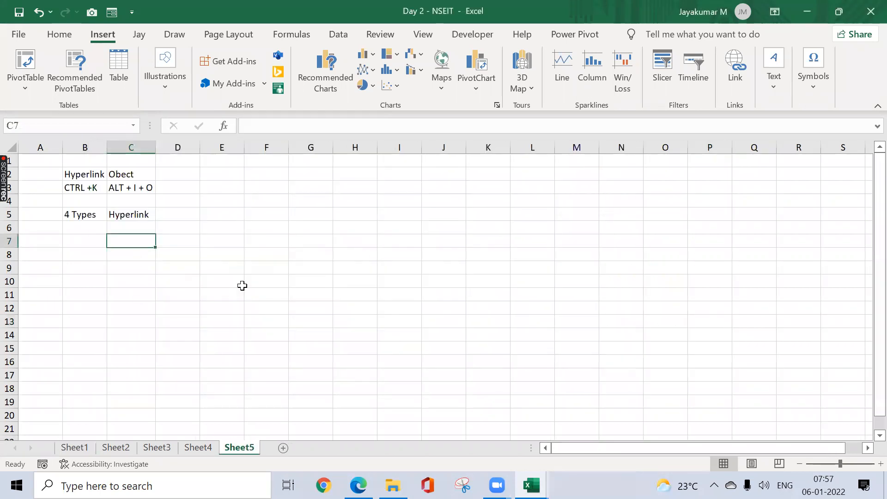
left_click(224, 255)
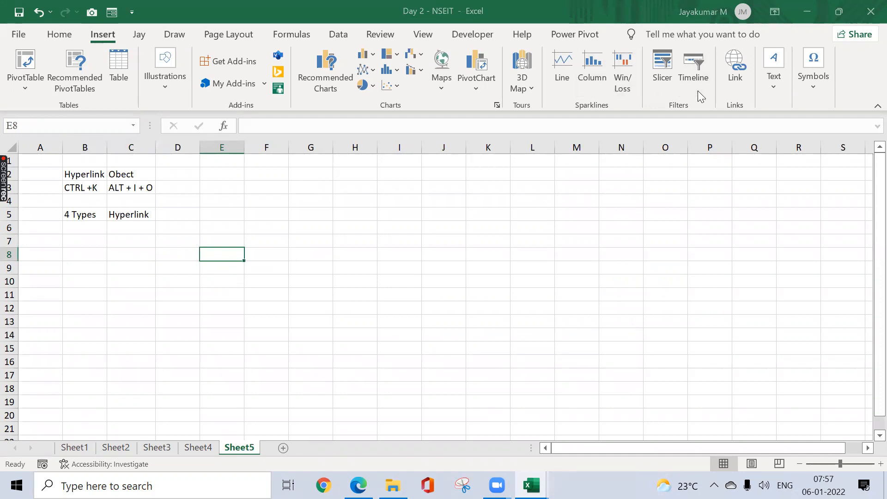
key("ctrl+k")
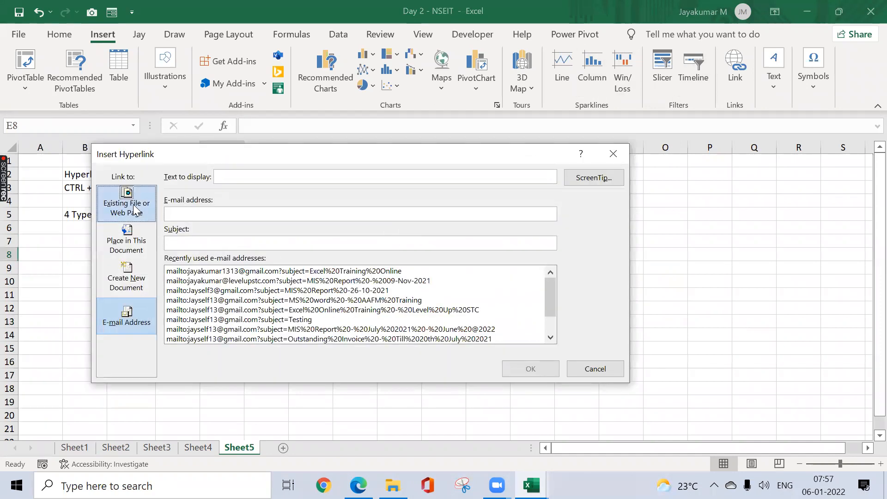
left_click(133, 205)
left_click(280, 220)
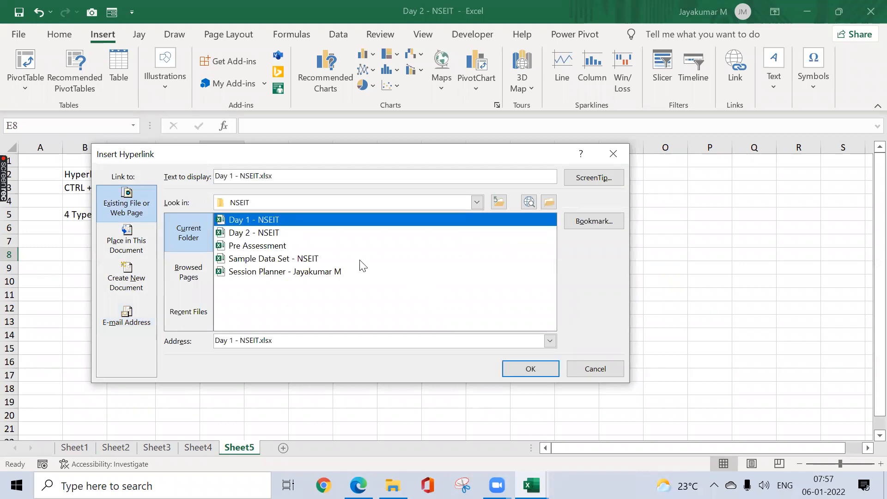
left_click(511, 369)
left_click(375, 285)
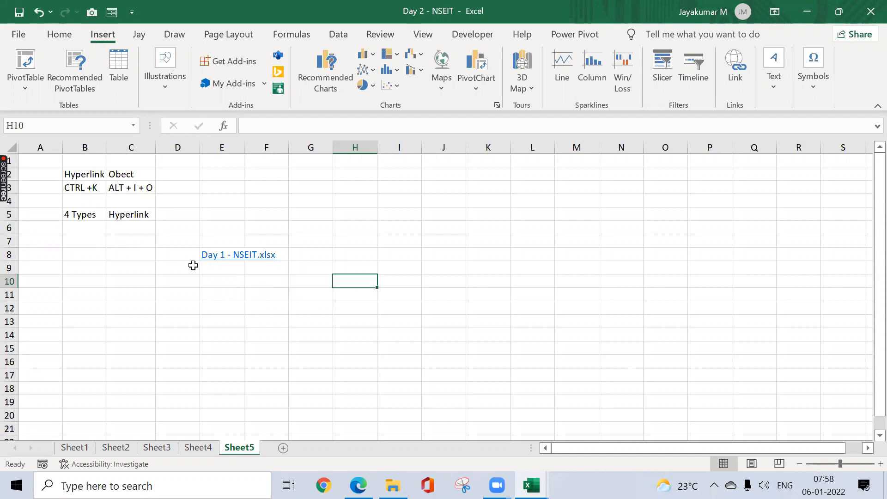
Step: Test the link in E8 by opening Day 1 - NSEIT.xlsx, and close that workbook without saving
left_click(231, 255)
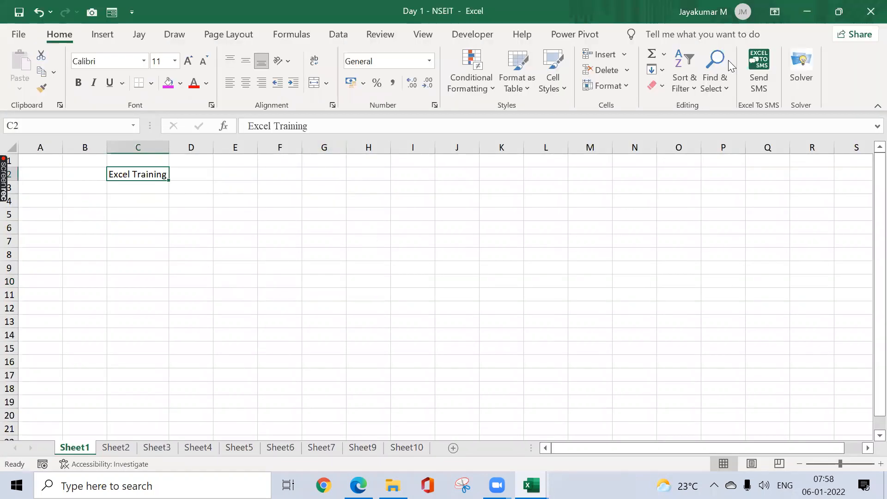
left_click(869, 12)
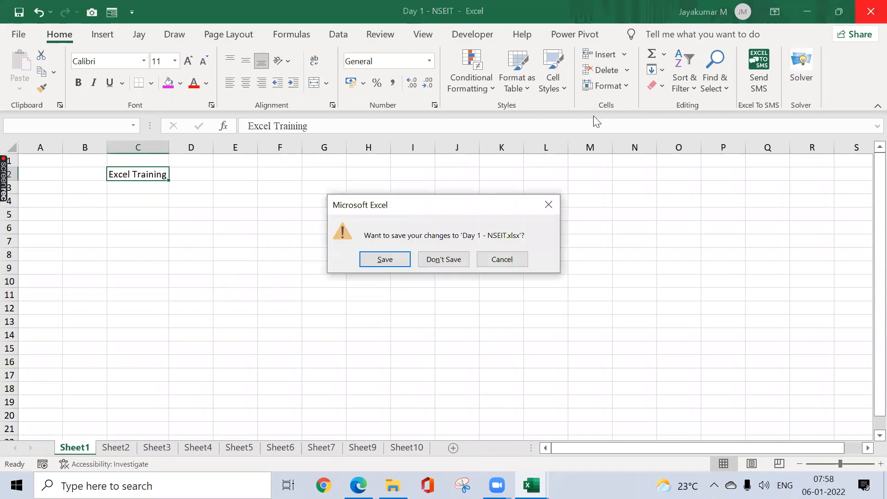
left_click(443, 260)
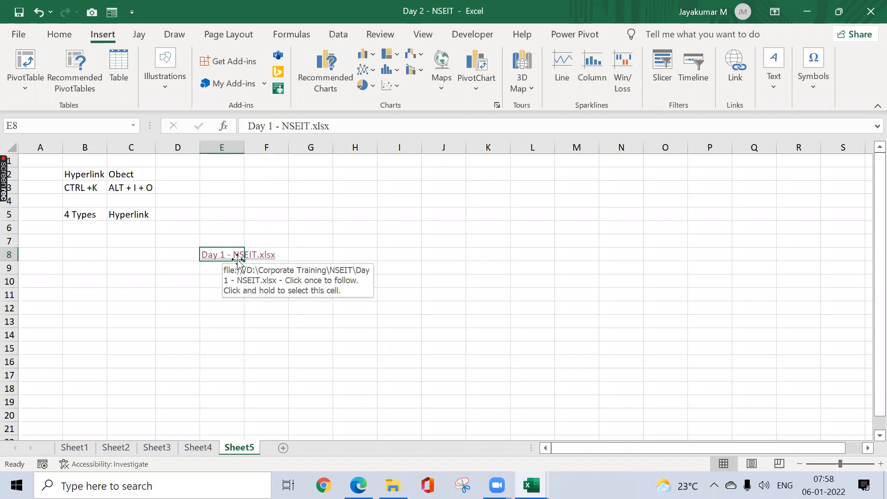
Step: Widen column E to fit the file link and enter "Network" in F8 and "Hyperlink" in G8
left_click_drag(244, 146, 281, 148)
left_click(316, 254)
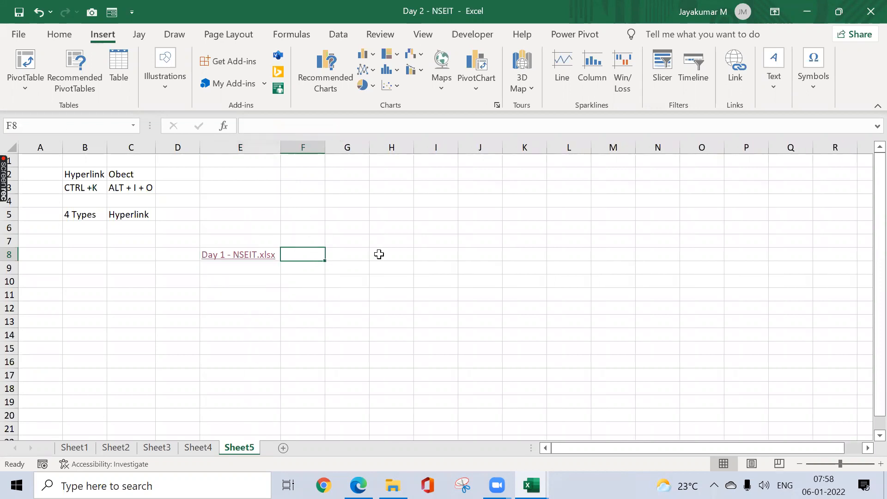
type("Network")
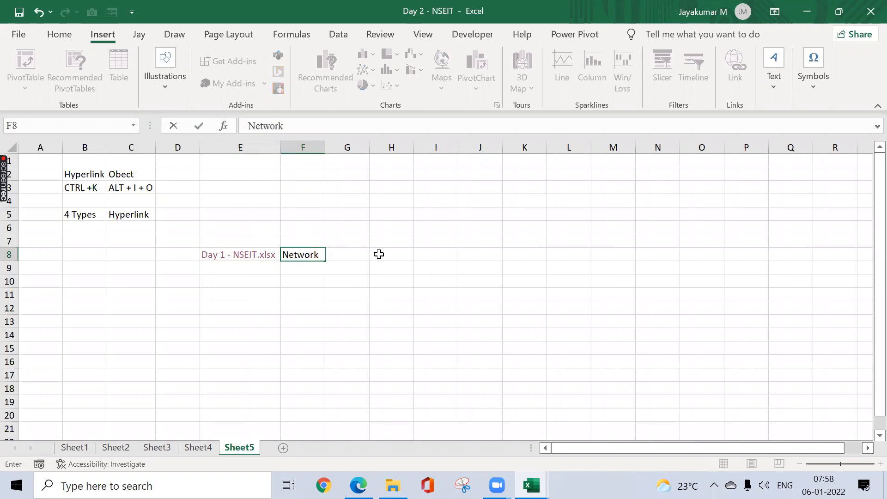
key("Tab")
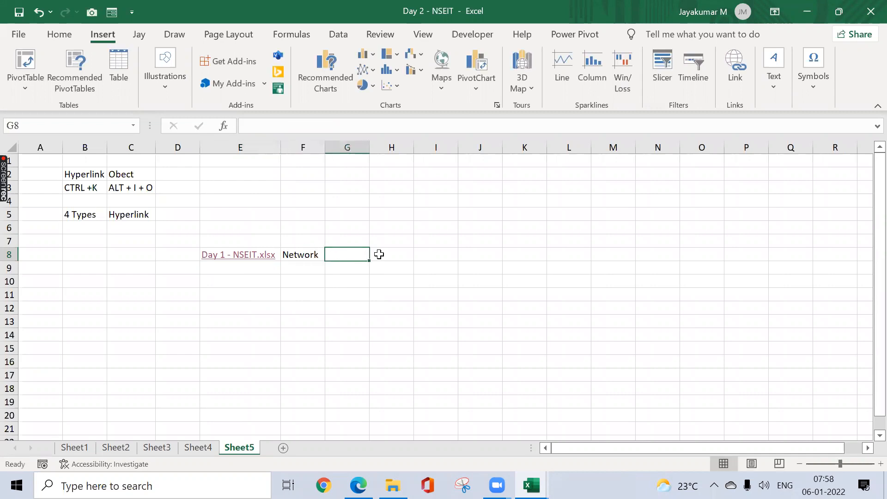
type("Hy")
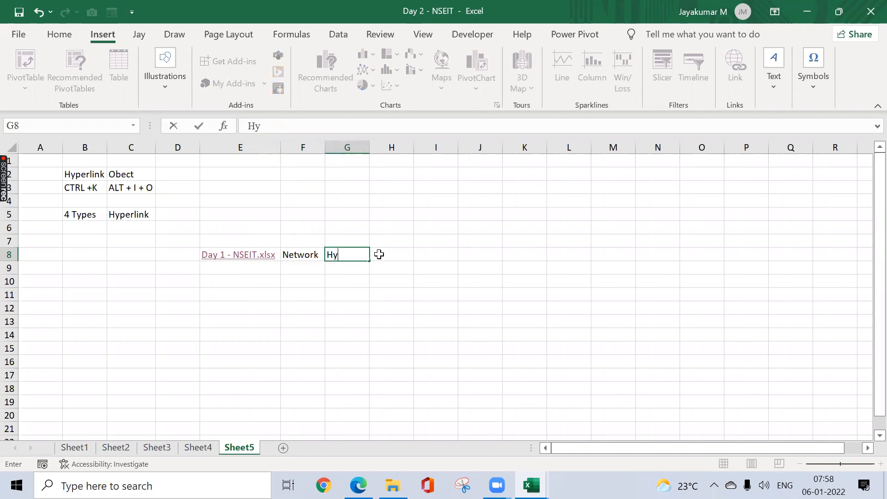
type("perlink")
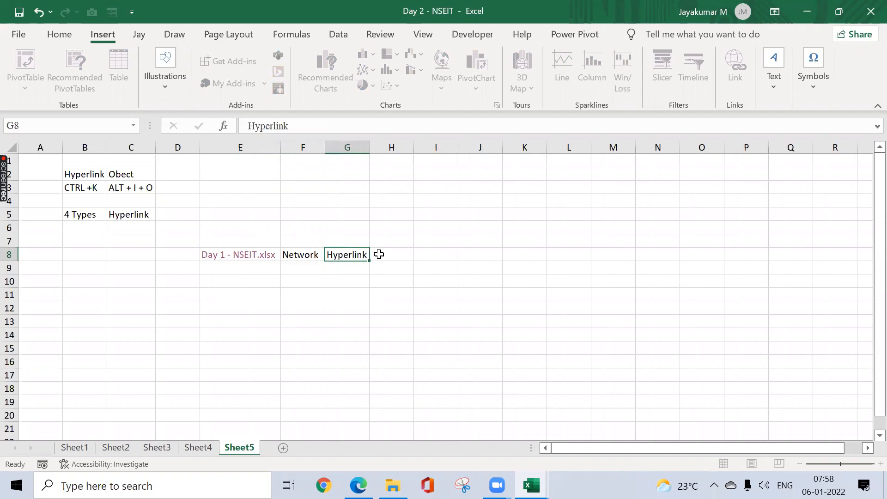
key("Return")
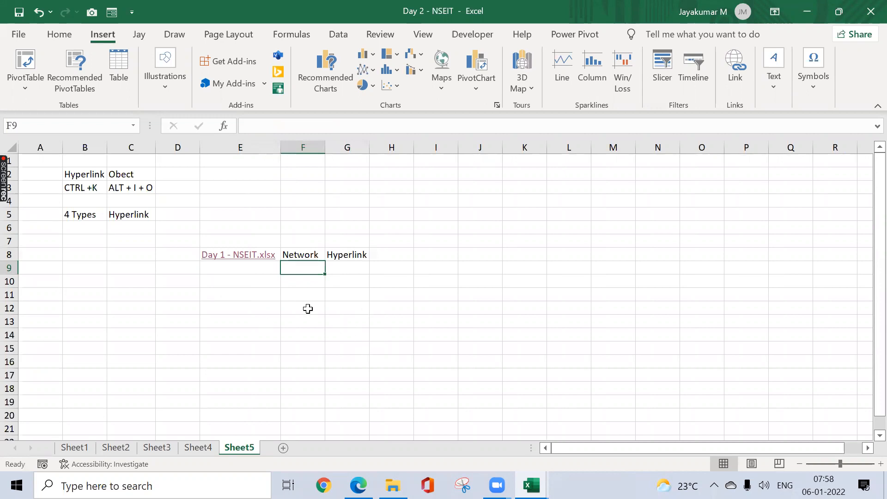
Step: Correct the heading in C2 to "ObJect"
left_click(130, 176)
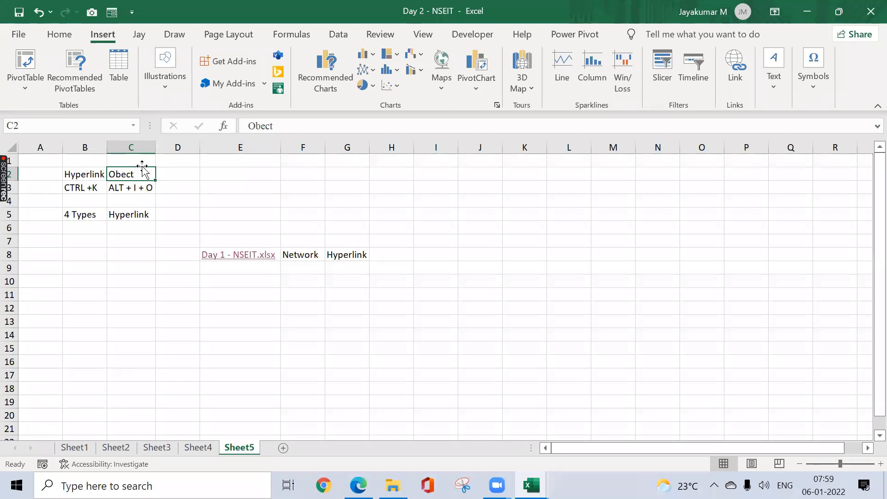
left_click(258, 125)
type("J")
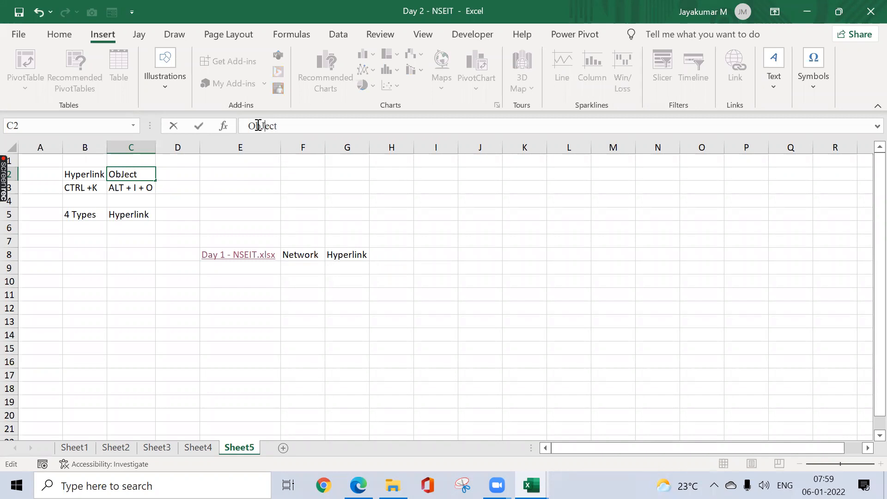
key("Return")
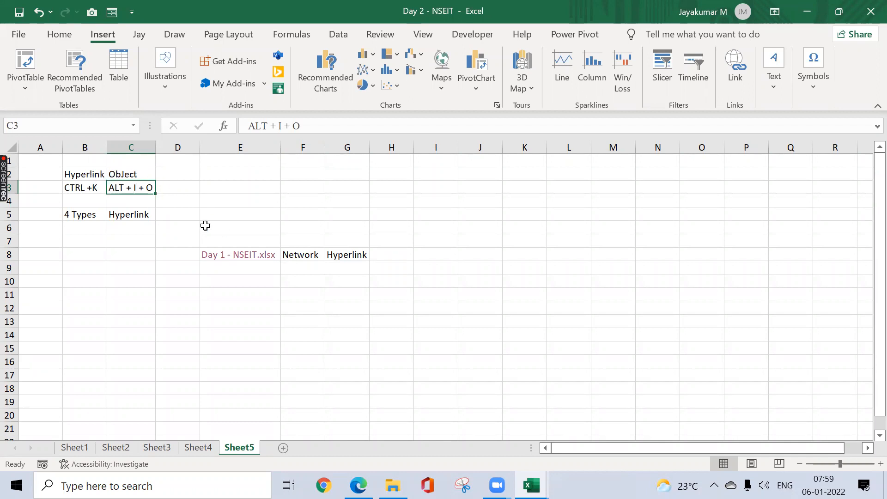
left_click(129, 239)
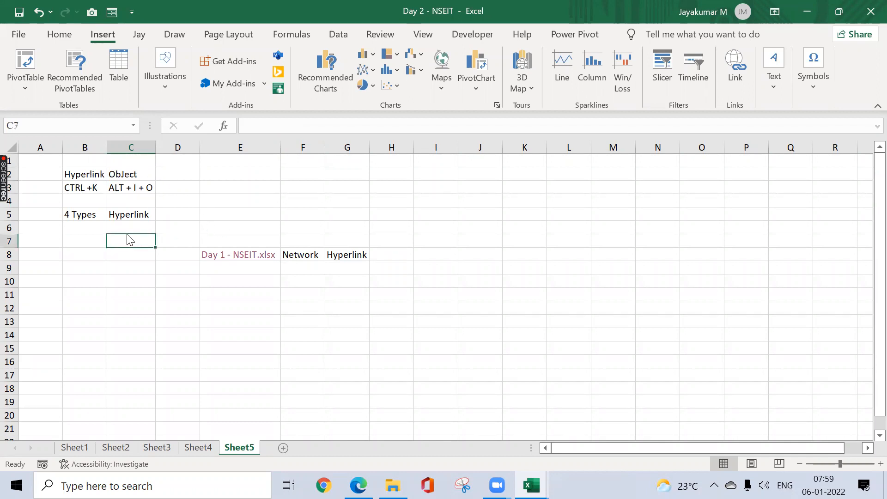
key("ctrl+k")
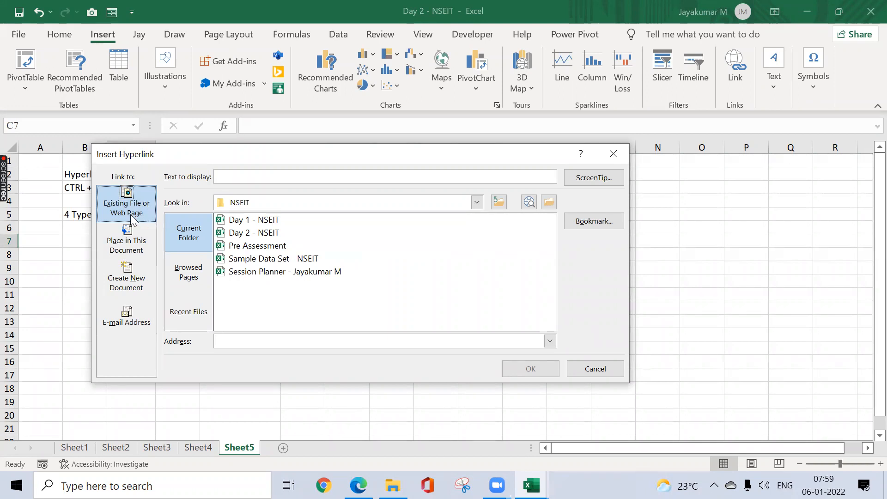
left_click(614, 154)
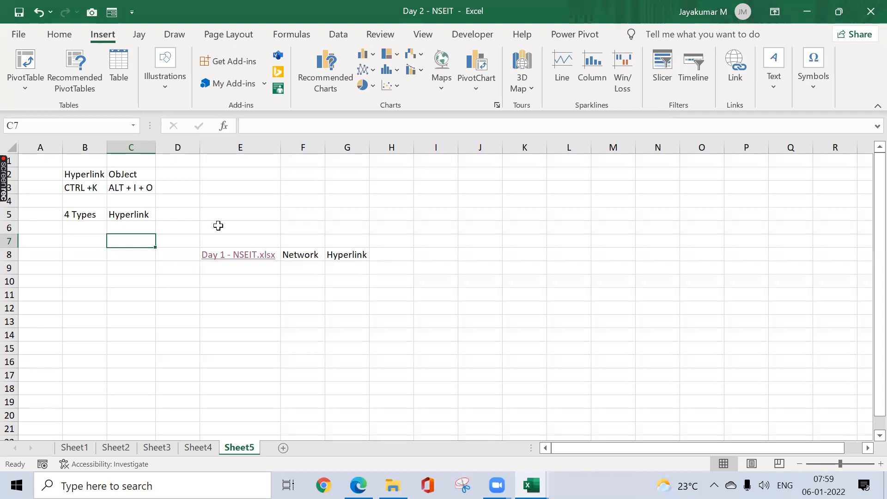
Step: Enter "Go to Google Website" in E5 and autofit column E to the text
left_click(266, 214)
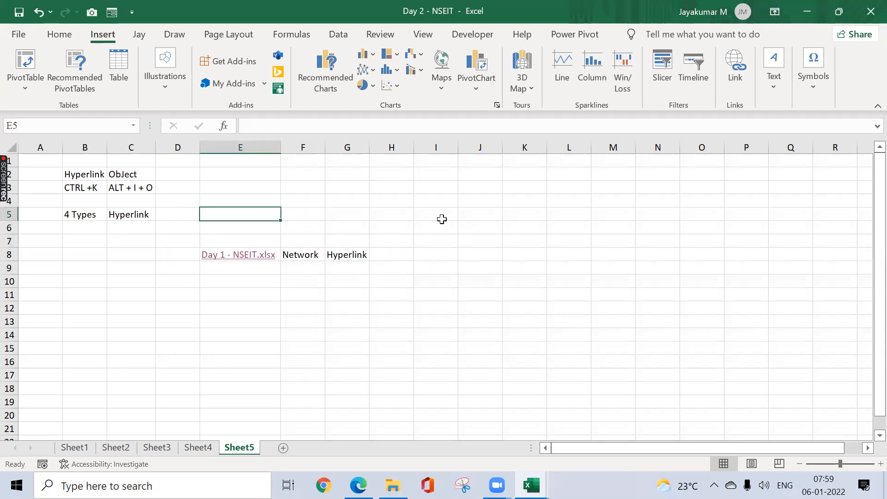
type("Got t")
key("BackSpace")
key("BackSpace")
key("BackSpace")
type("to Google Website")
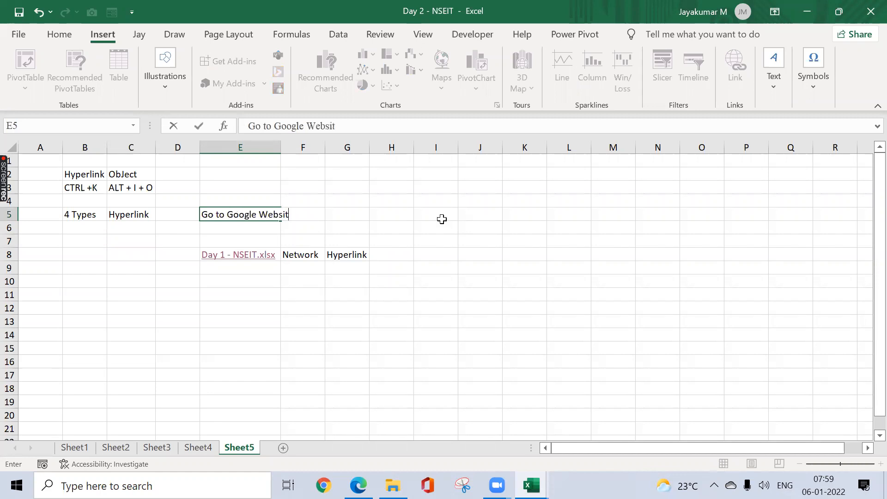
key("Return")
key("Up")
key("alt+o")
key("c")
key("a")
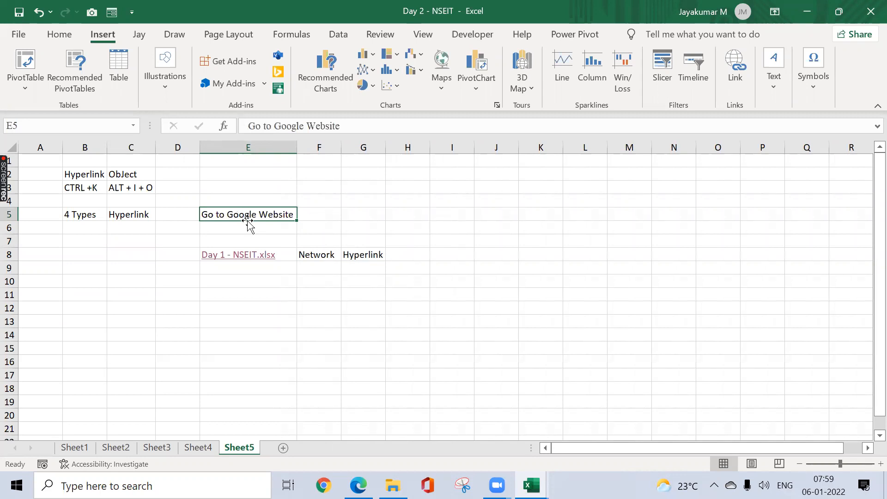
key("ctrl+k")
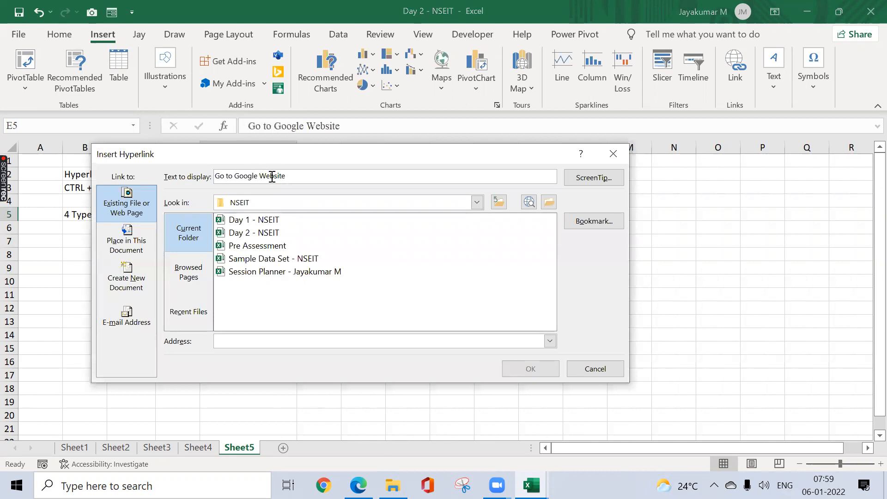
left_click_drag(249, 156, 480, 164)
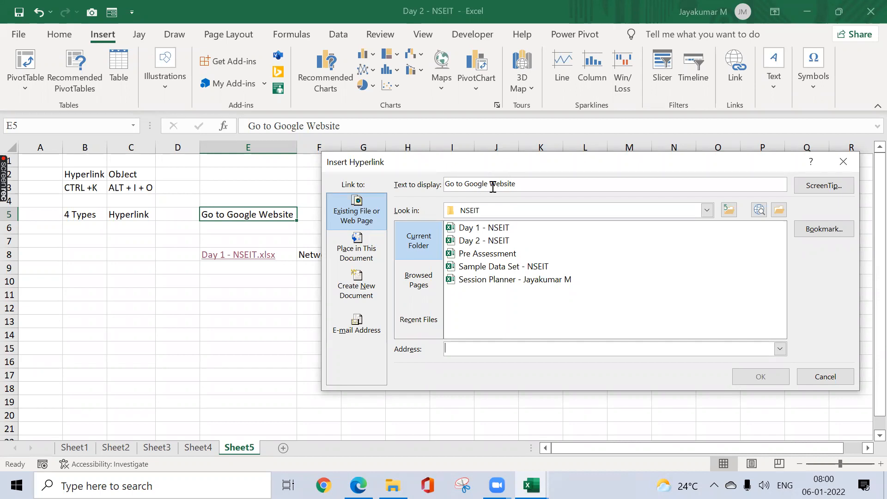
left_click(448, 349)
type("www.google.com/")
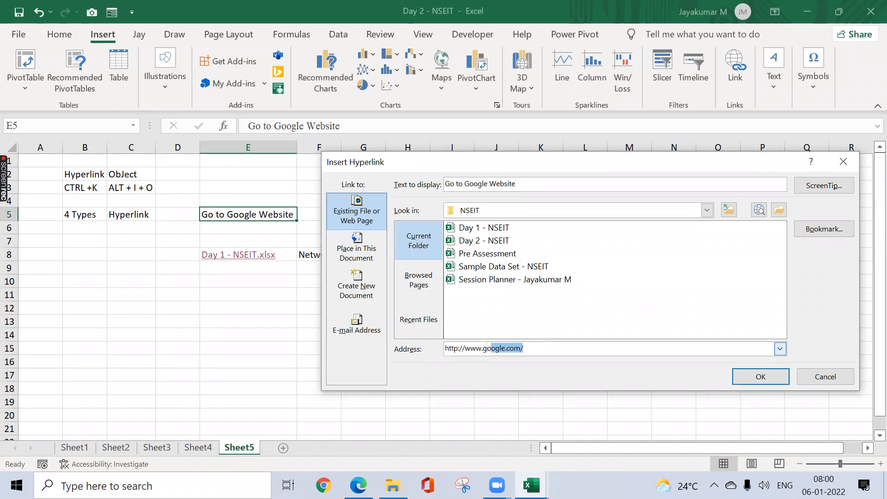
left_click(537, 351)
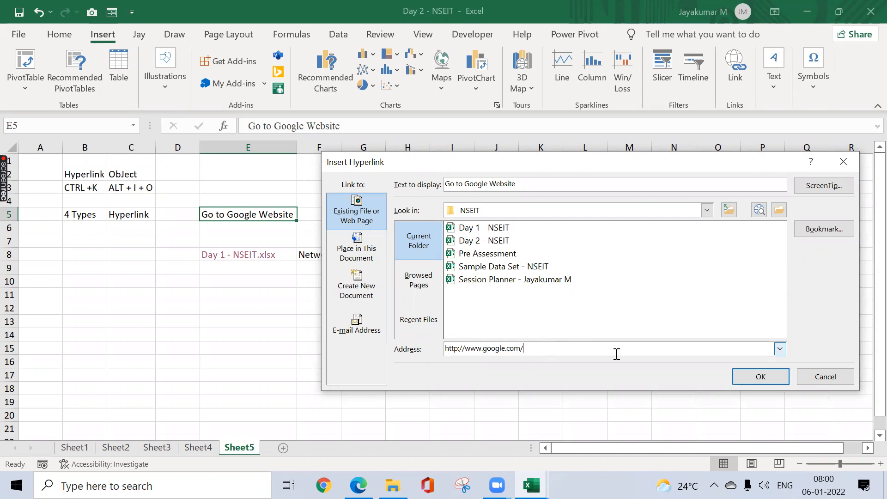
left_click(772, 380)
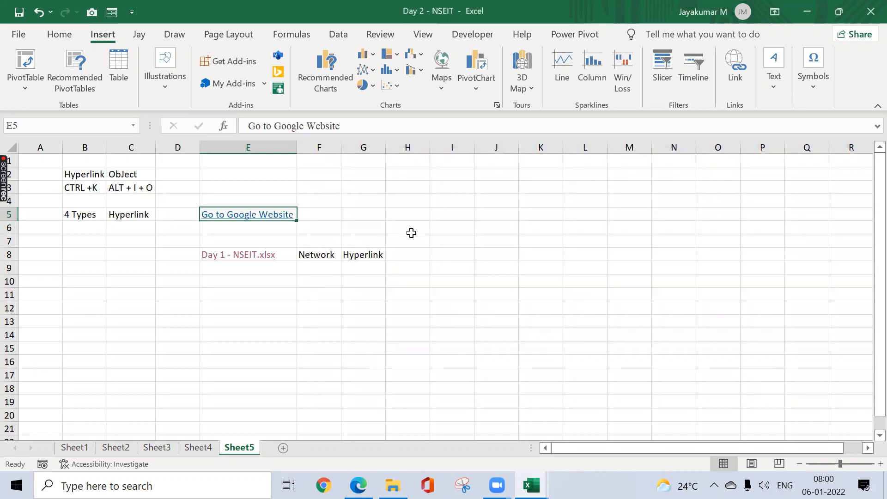
Step: Test the "Go to Google Website" link in E5 and close the browser window it opens
left_click(352, 215)
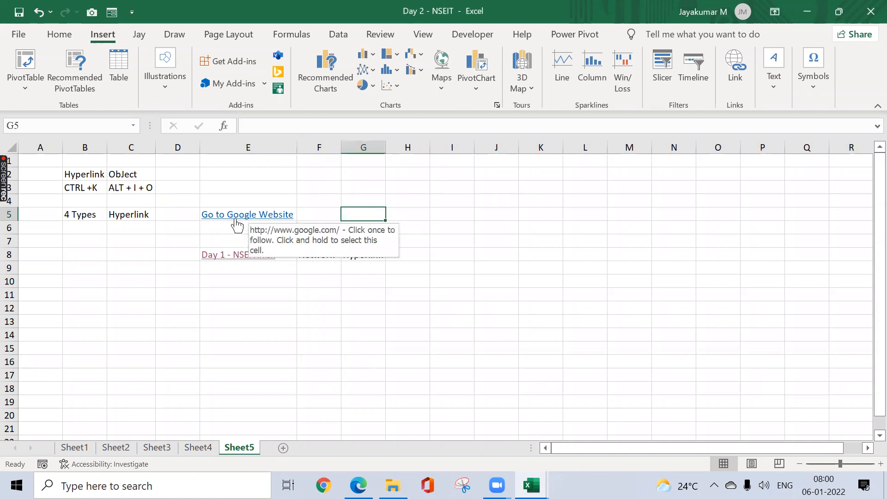
left_click(266, 218)
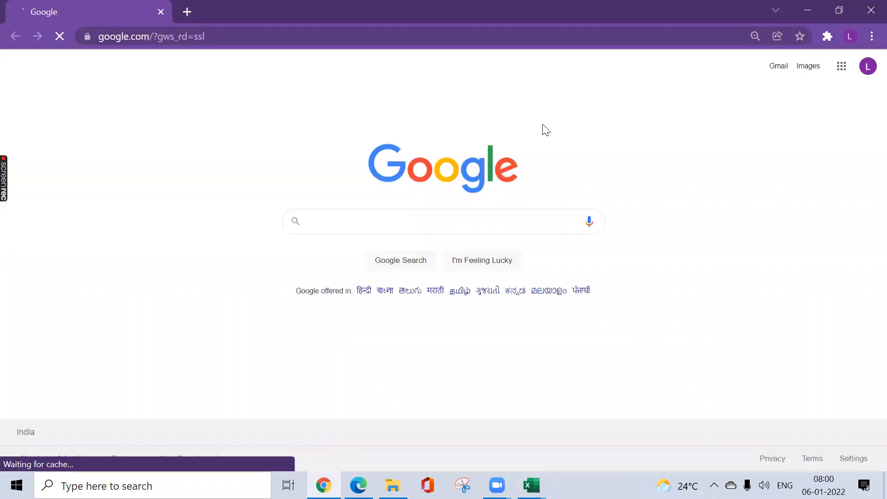
left_click(867, 15)
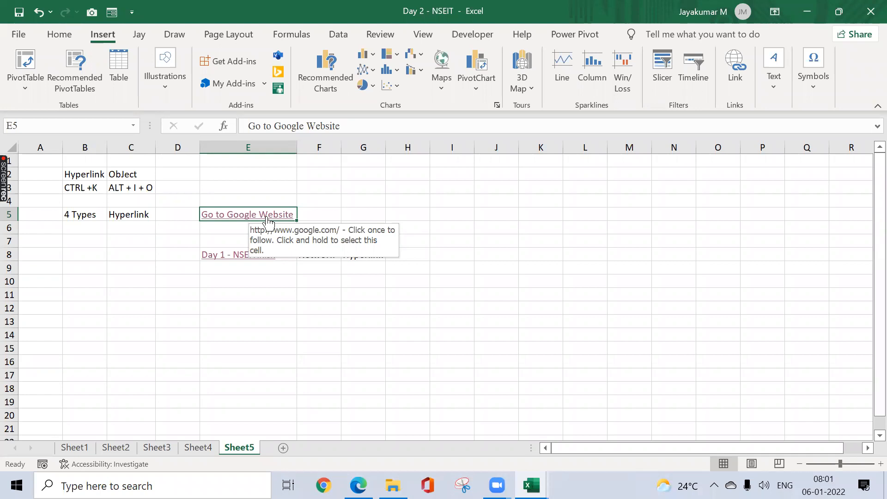
left_click(317, 196)
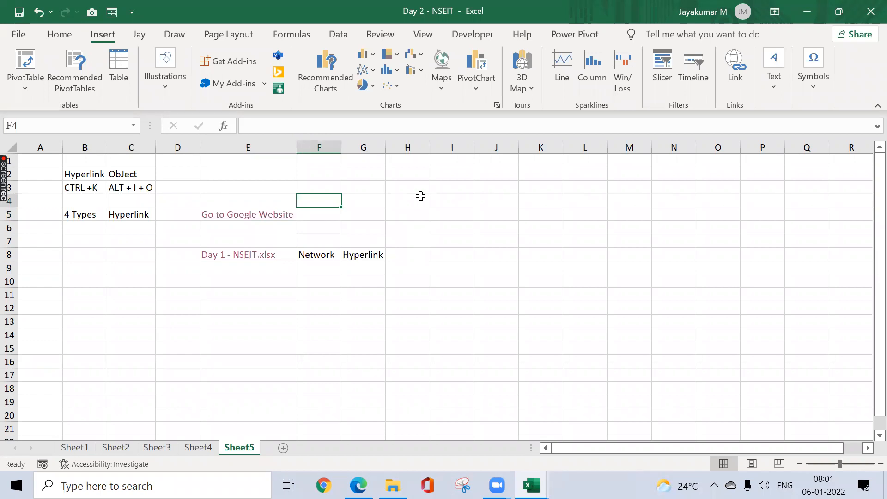
mouse_move(277, 223)
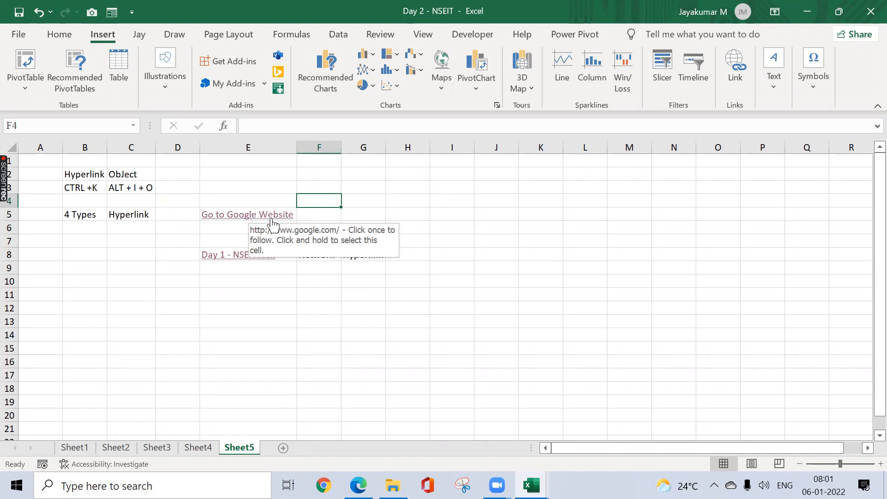
Step: Examine the sheets and defined names offered as link targets within this document for C9, without adding a link
left_click(127, 271)
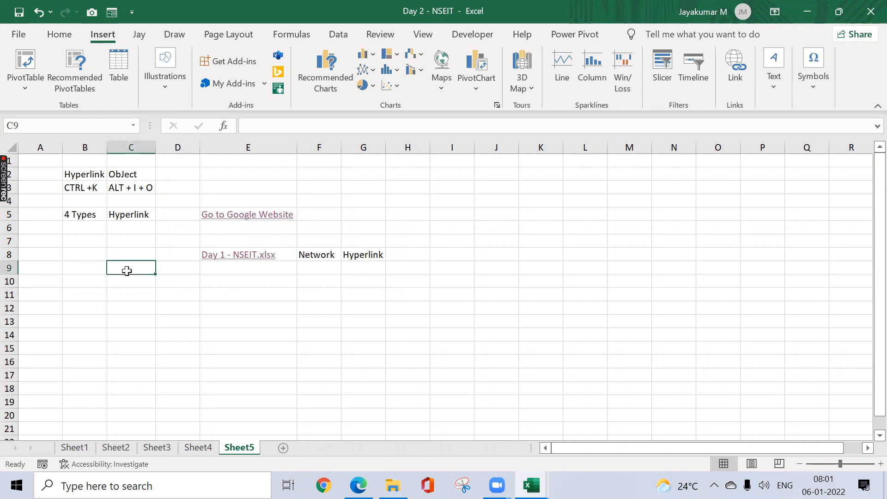
key("ctrl+k")
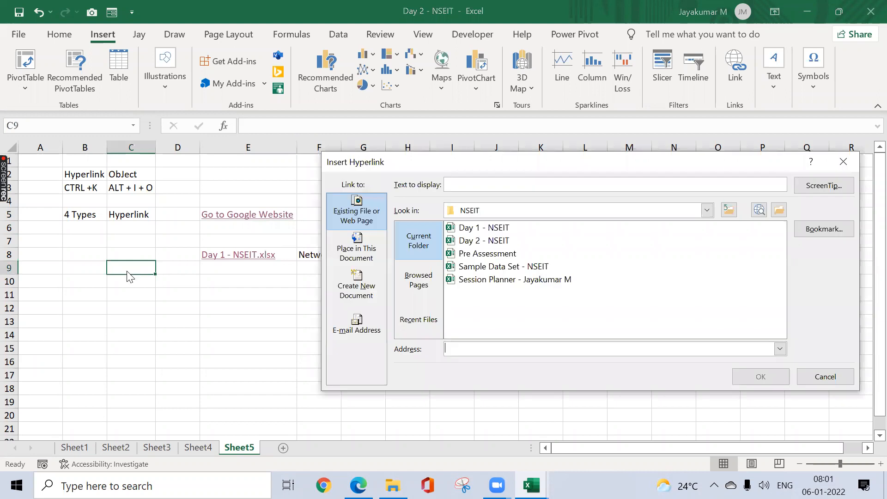
left_click(361, 250)
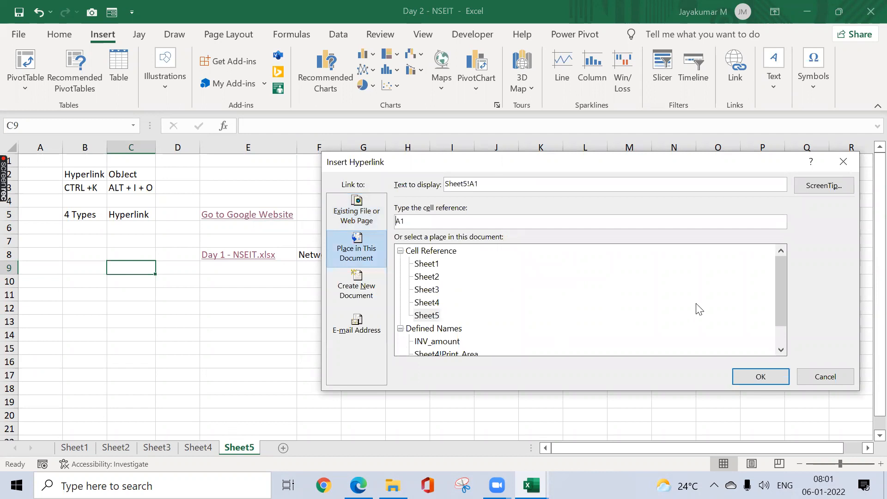
left_click_drag(781, 278, 795, 327)
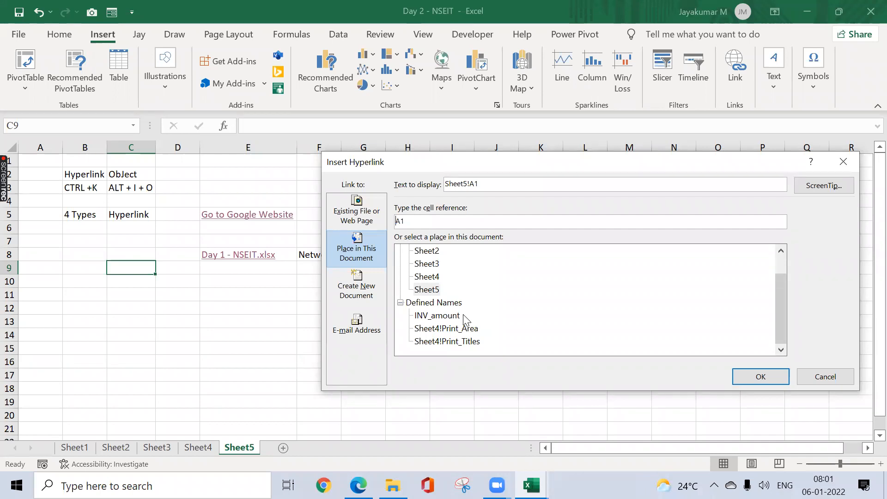
left_click(782, 258)
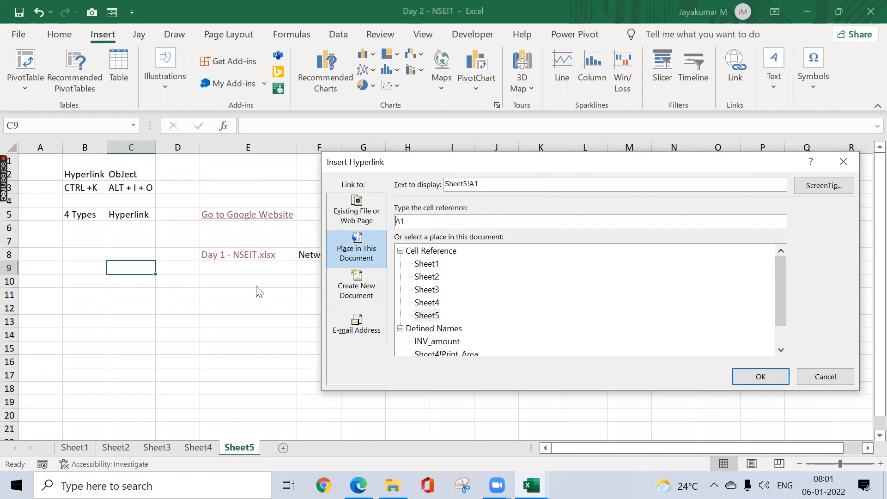
left_click(843, 162)
Step: On Sheet1, enter the heading "Invoice Amount" in O12 above the sum and autofit column O to it
left_click(79, 448)
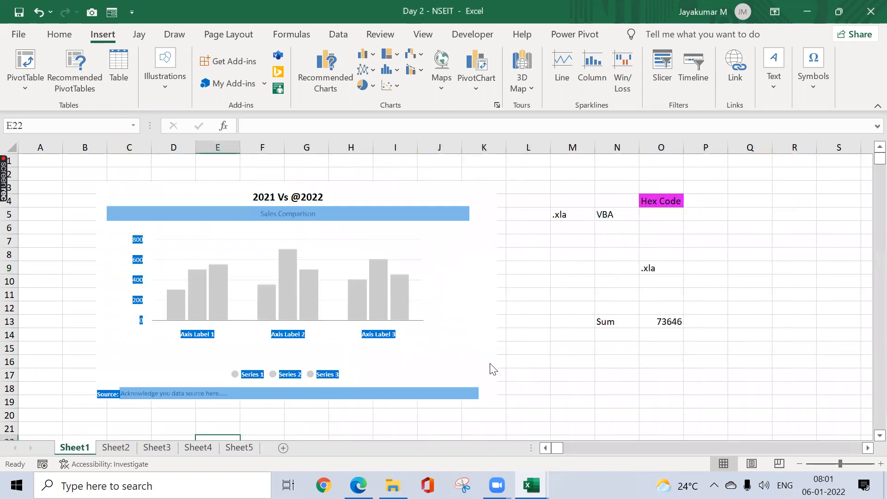
left_click(617, 322)
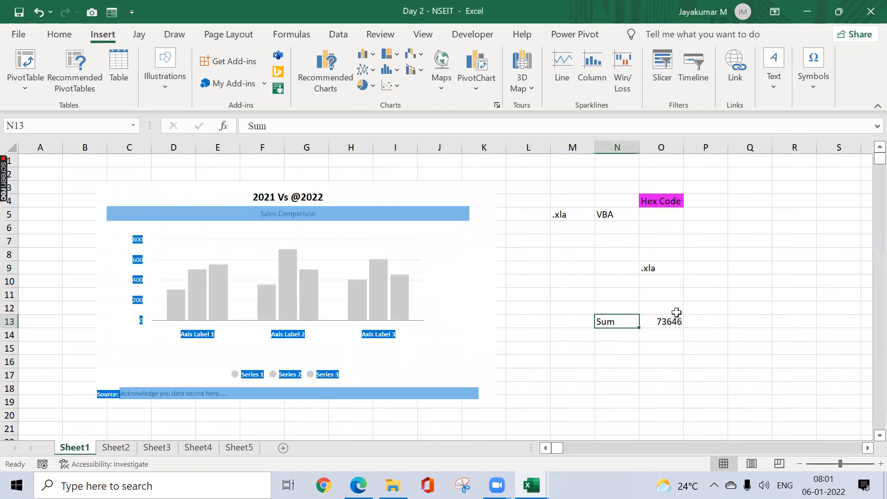
left_click(676, 310)
type("In")
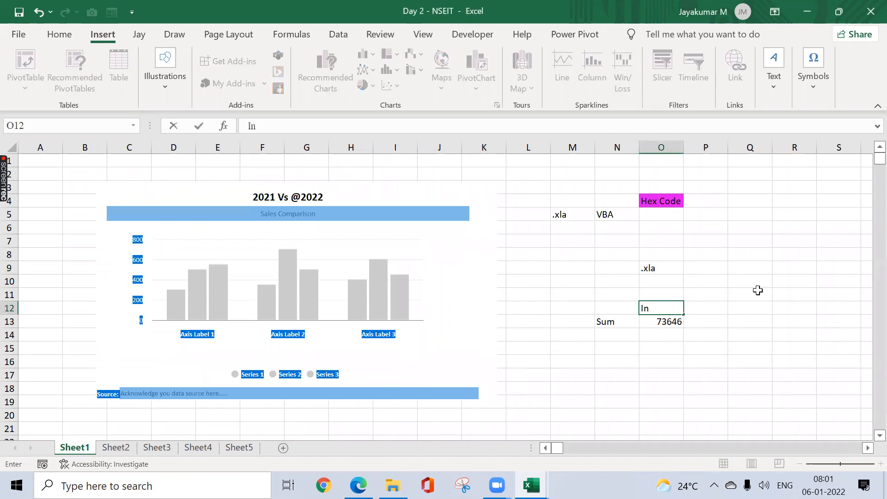
type("voice Amount")
key("Return")
key("Up")
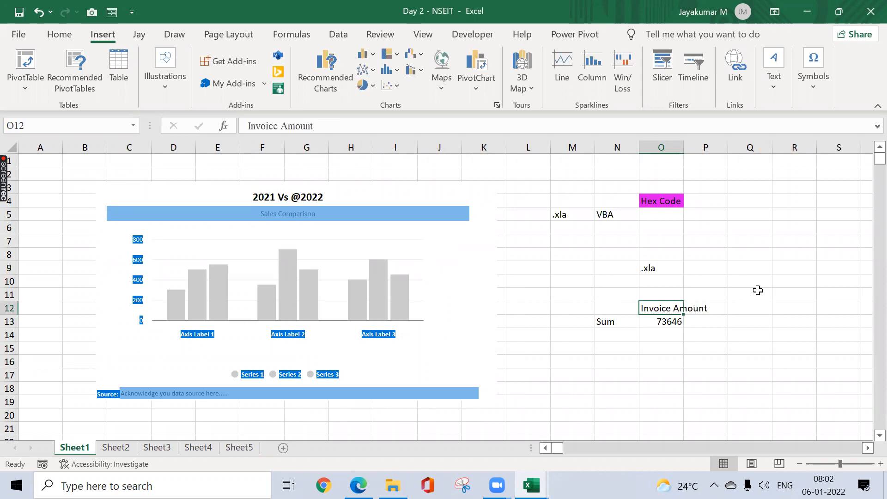
key("alt+o")
key("c")
key("a")
Step: Enter the text "Please click here to see the breakdown" in P13, beside the sum value
key("Down")
key("Right")
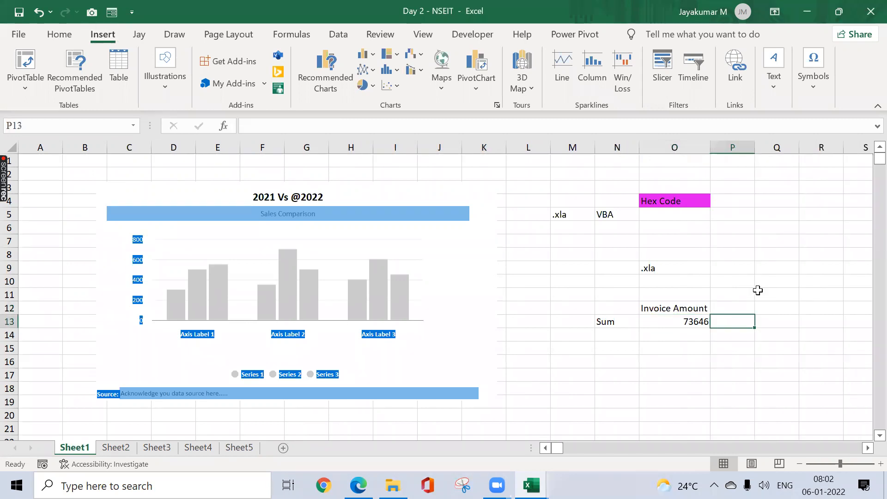
type("Ple")
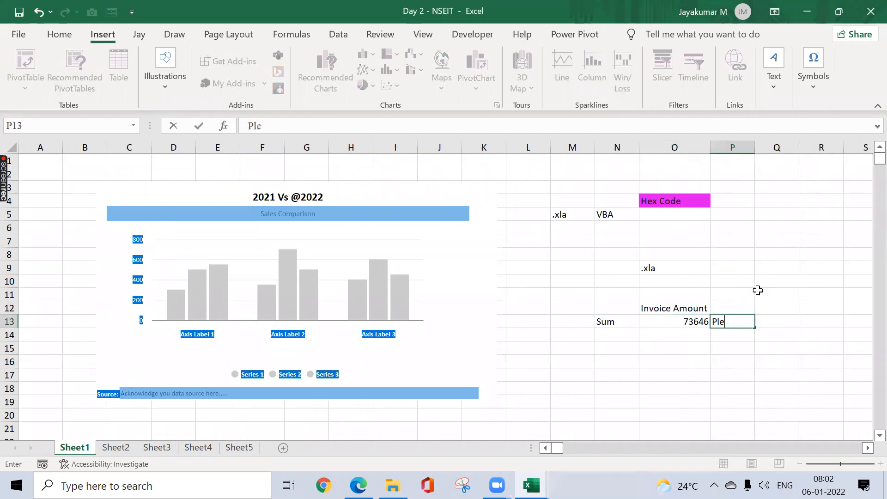
type("ase click here to se")
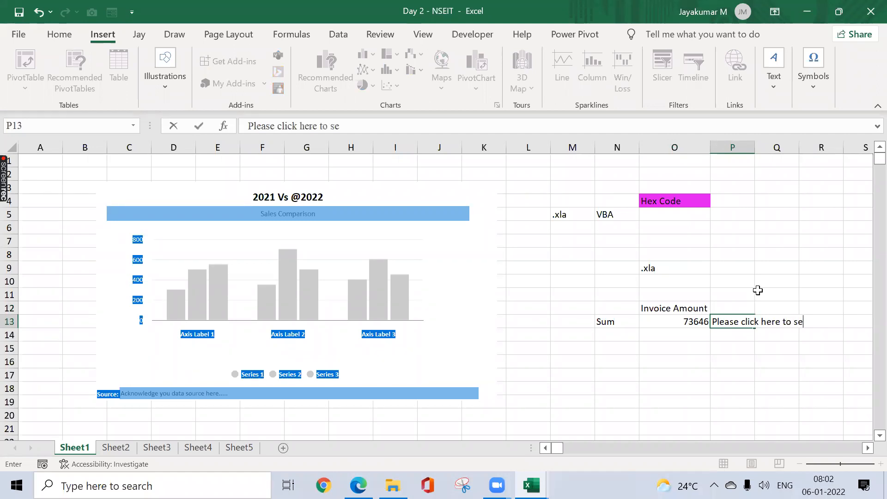
type("e the breakdown")
key("Return")
key("Up")
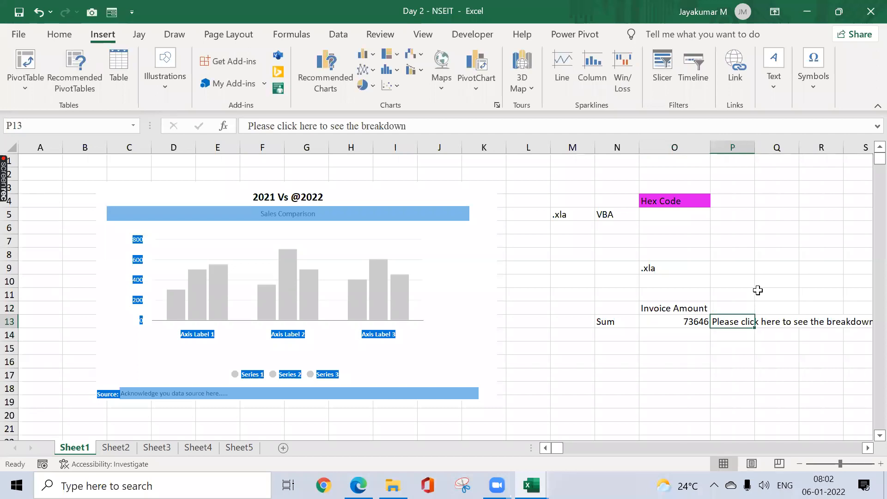
Step: Turn the text in P13 into a hyperlink to cell E17 of Sheet2 within this document
scroll(758, 291, "right", 3)
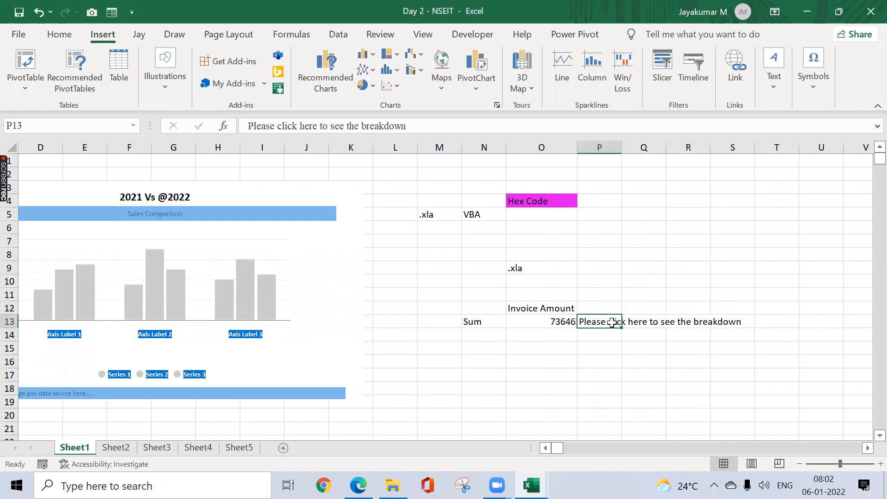
left_click(130, 446)
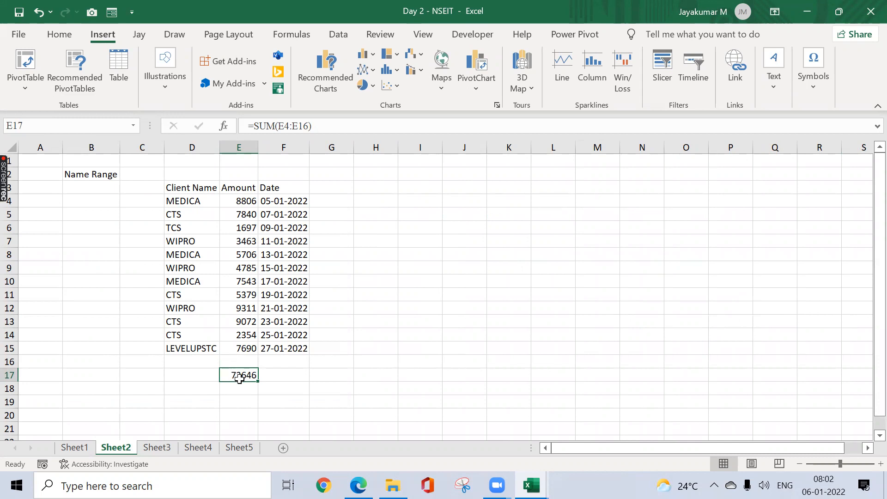
left_click(83, 447)
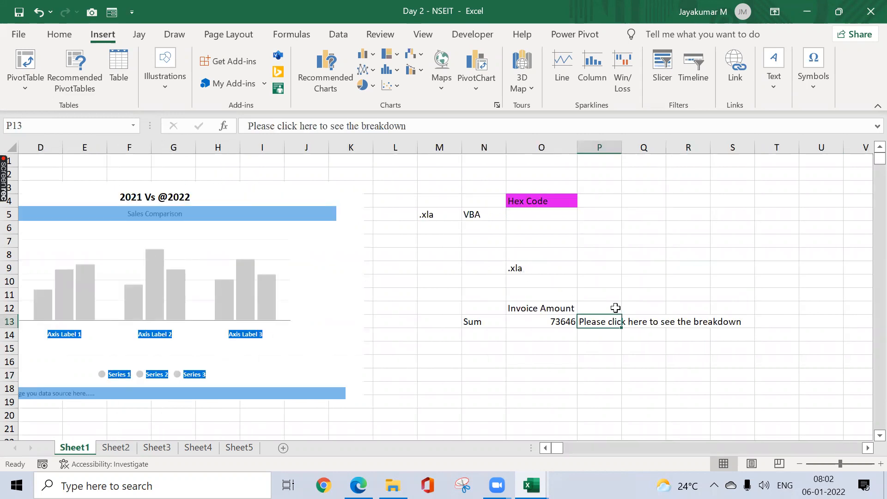
key("ctrl+k")
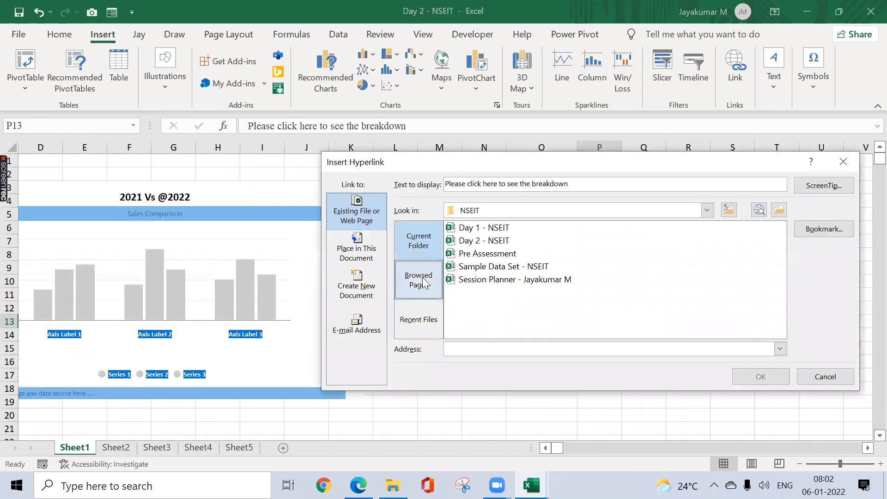
left_click(366, 264)
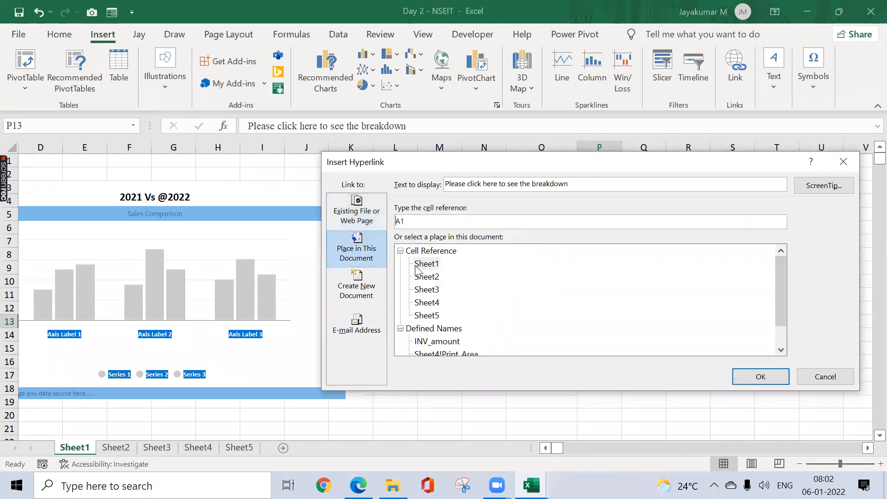
left_click(422, 278)
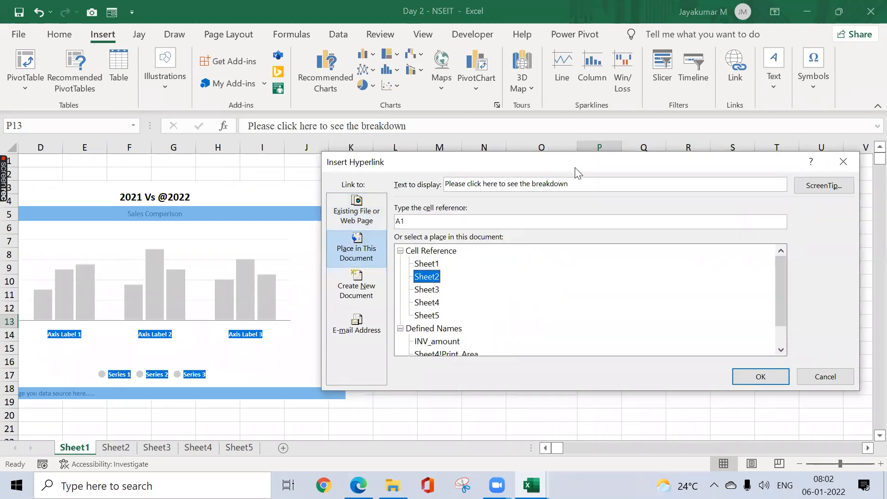
left_click_drag(576, 167, 476, 147)
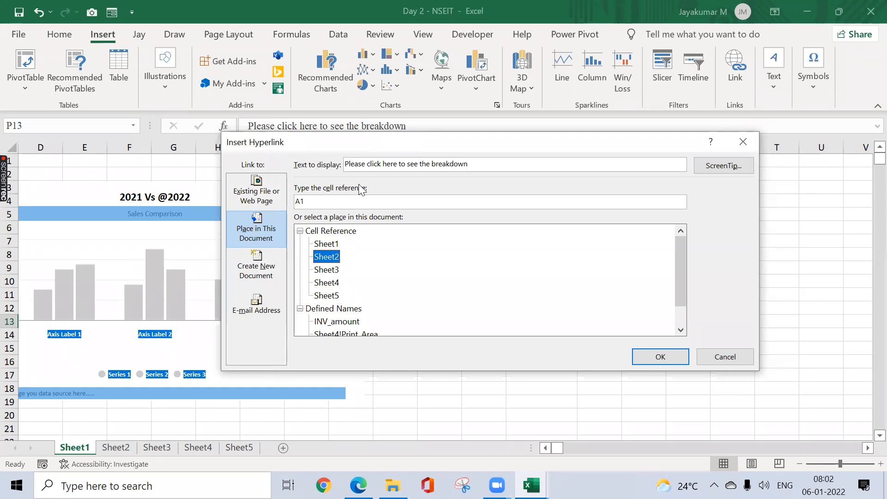
left_click(313, 203)
key("BackSpace")
key("BackSpace")
type("E17")
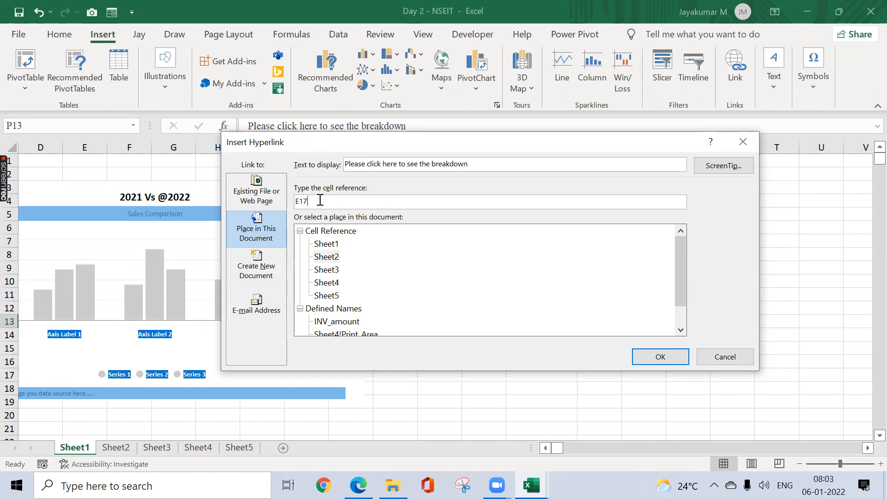
left_click(329, 261)
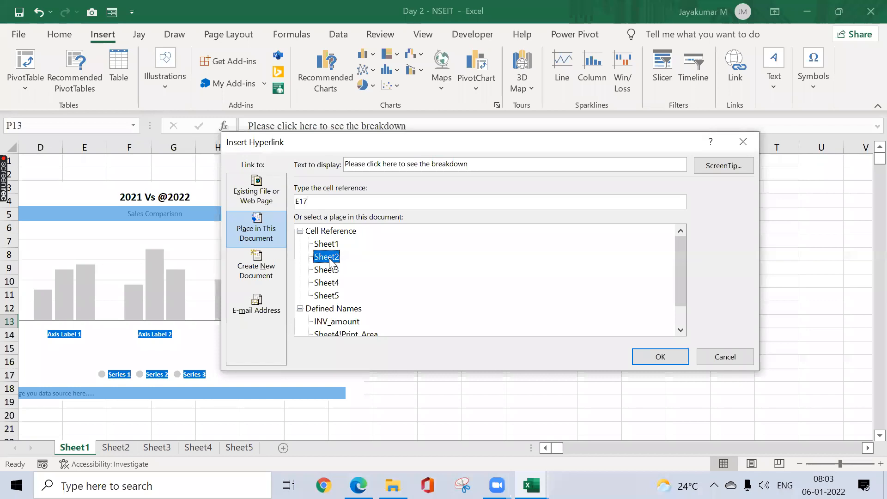
left_click(660, 357)
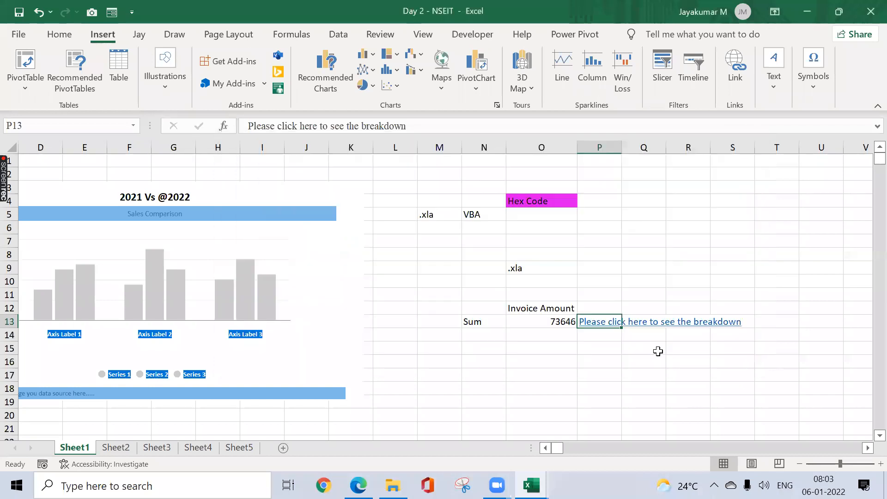
Step: Test the breakdown link in P13 and return to Sheet1
left_click(374, 408)
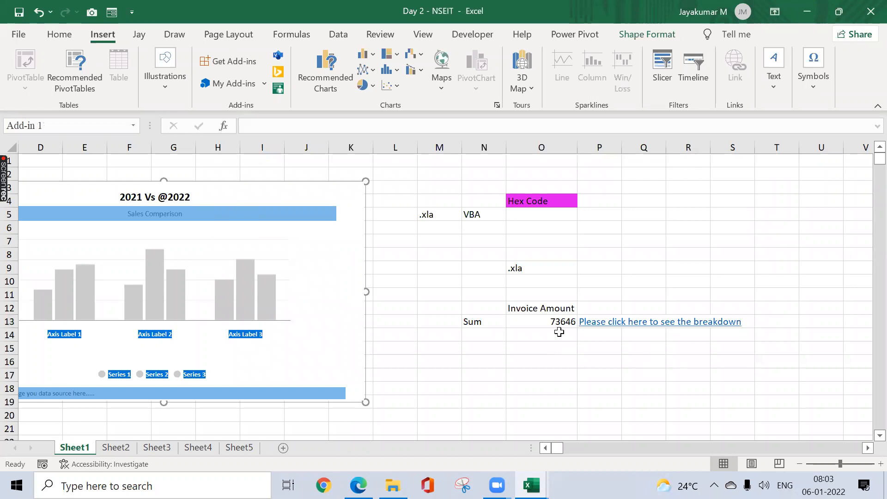
left_click(611, 326)
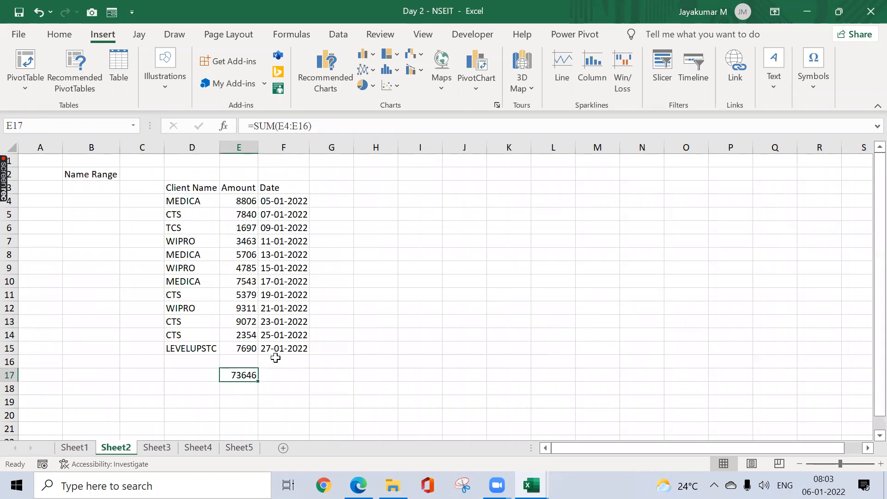
left_click(74, 447)
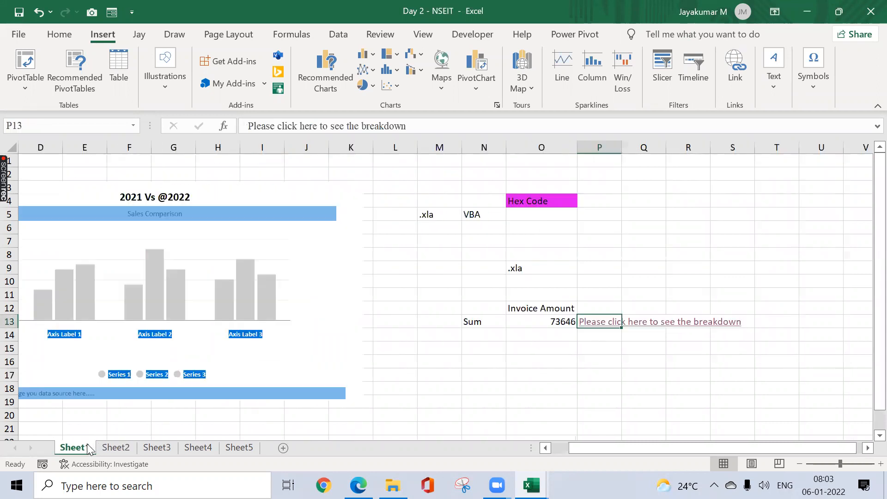
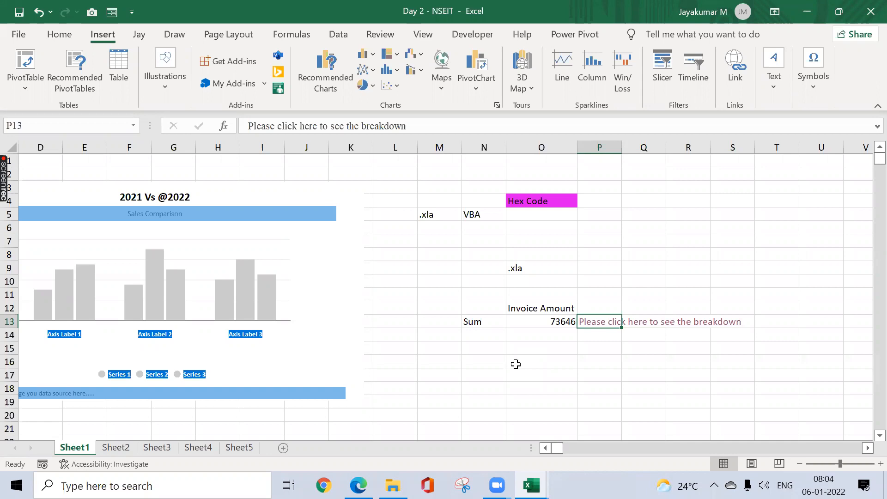
left_click(116, 448)
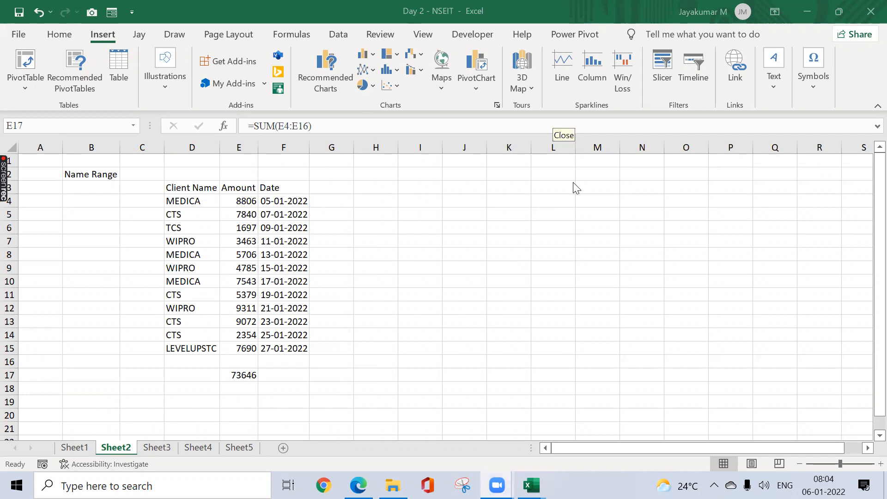
left_click(287, 203)
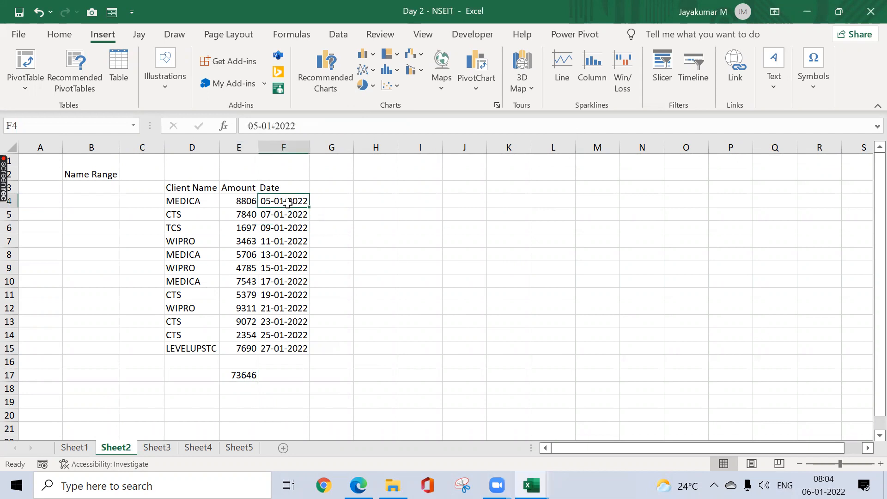
key("ctrl+k")
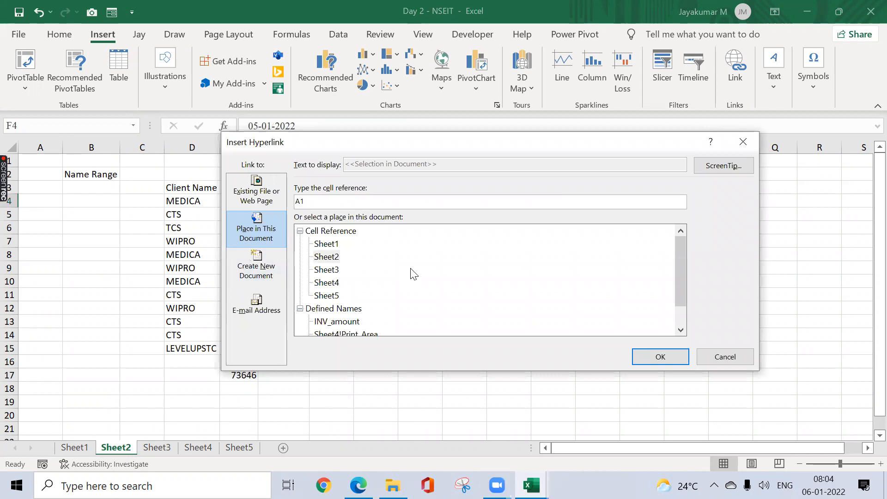
left_click(741, 146)
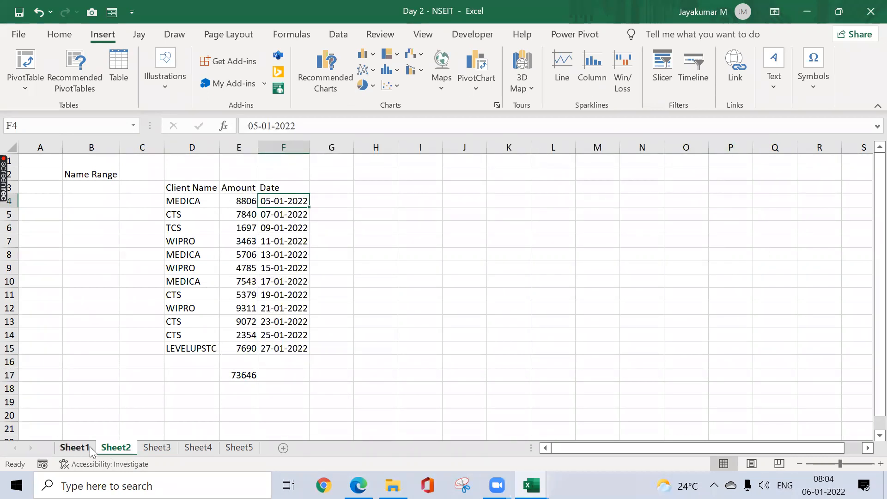
left_click(75, 447)
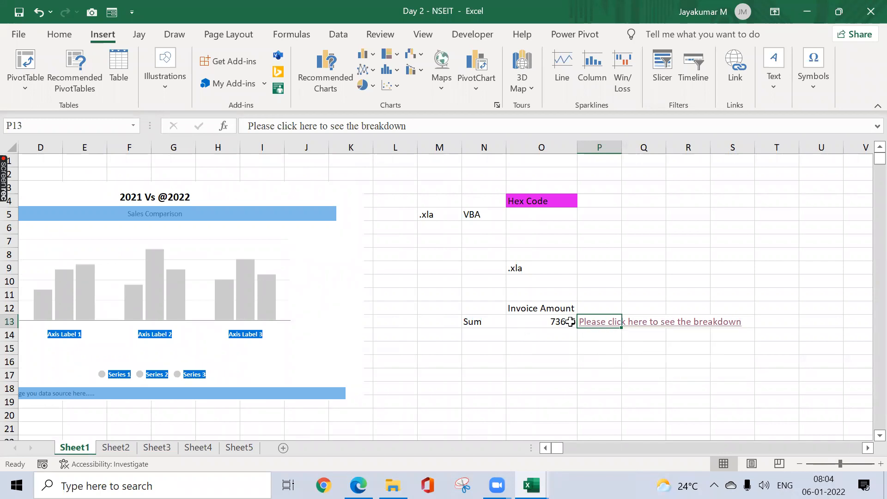
Step: Insert a hyperlink in A1 of Sheet2 with the display text "Back", pointing to cell A1 of Sheet1 in this document
left_click(118, 447)
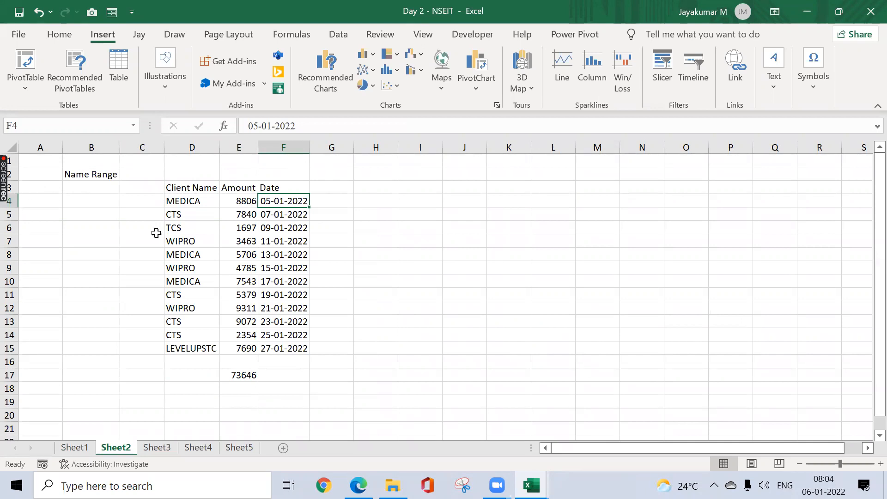
left_click(55, 162)
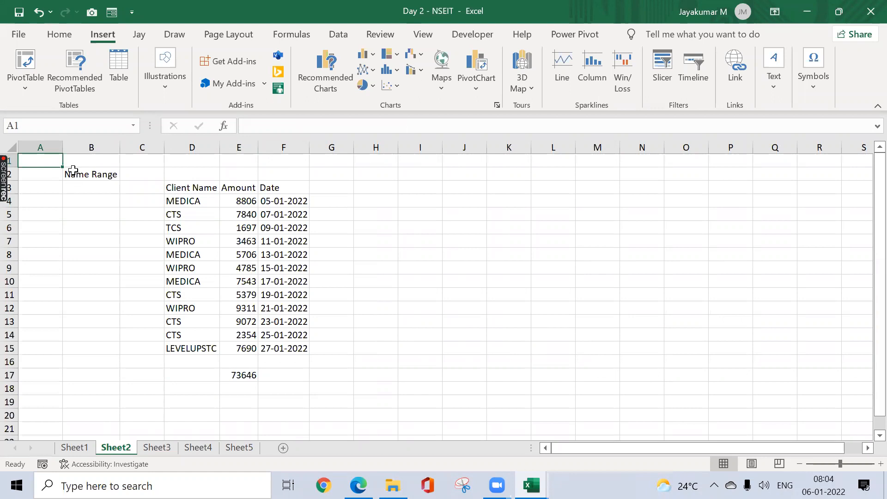
key("ctrl+k")
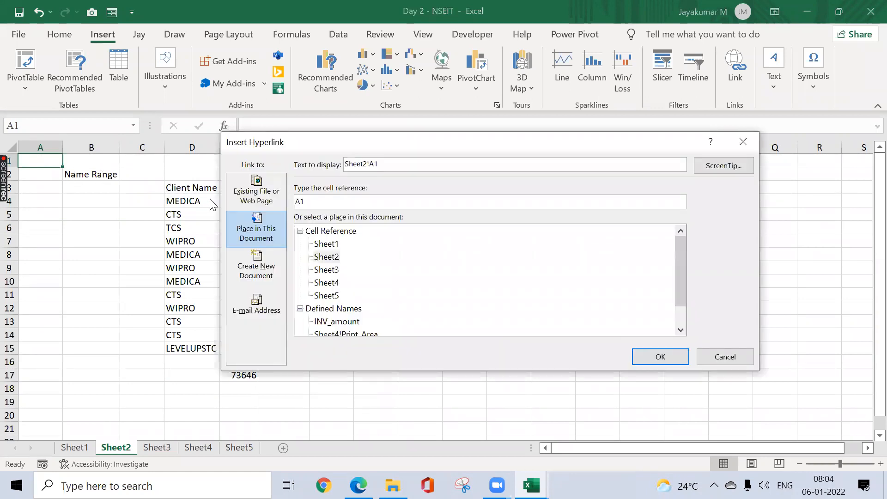
left_click_drag(396, 163, 316, 167)
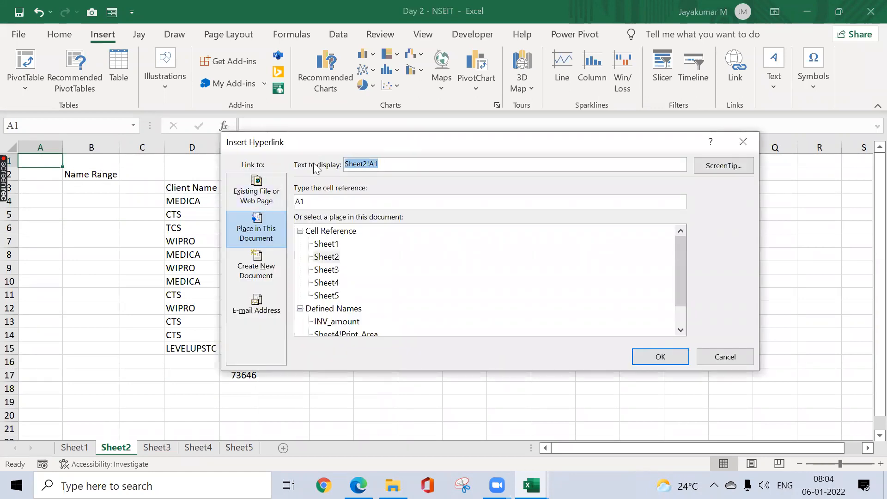
type("Back")
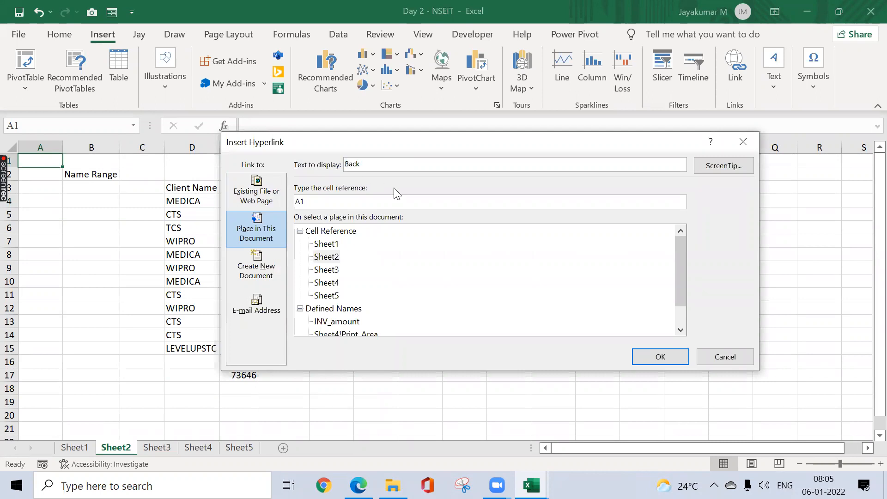
left_click(332, 258)
left_click(330, 245)
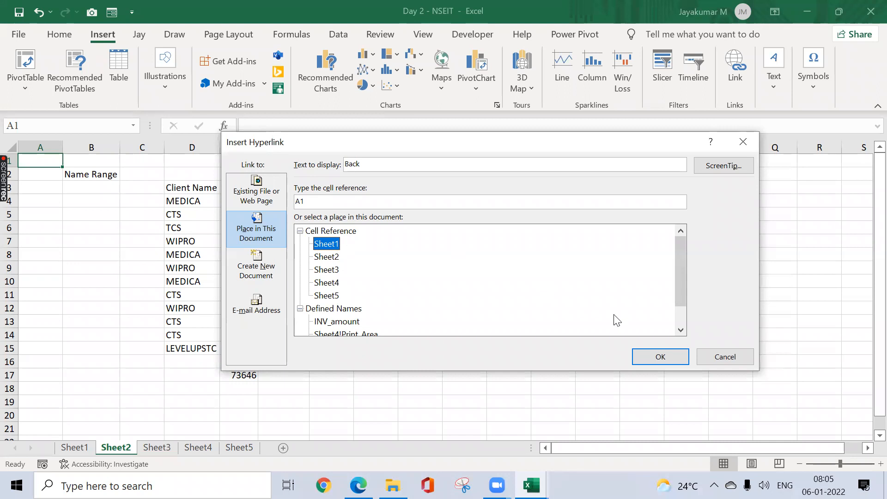
left_click(652, 356)
Step: Test the Back link in A1 of Sheet2 and return to Sheet2
left_click(102, 199)
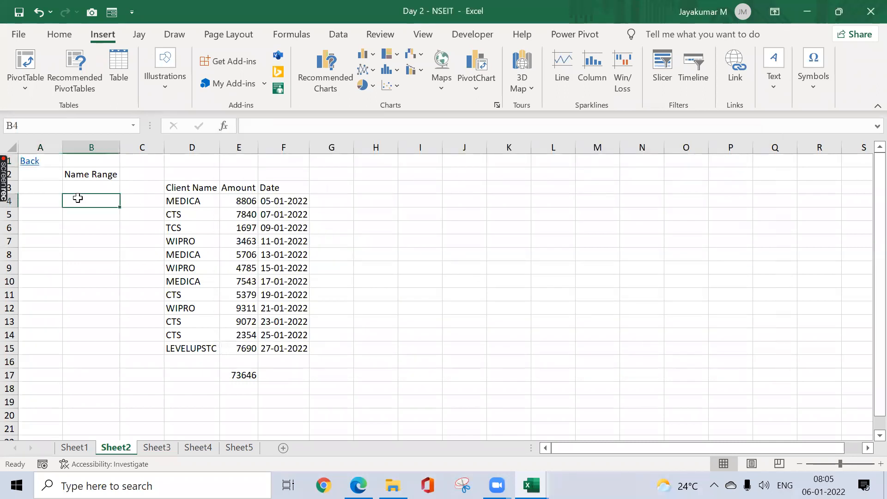
left_click(29, 161)
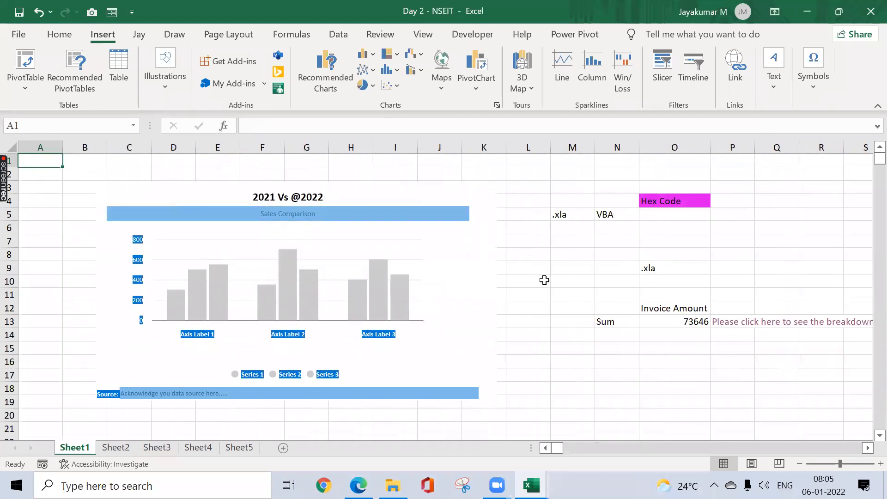
left_click(126, 444)
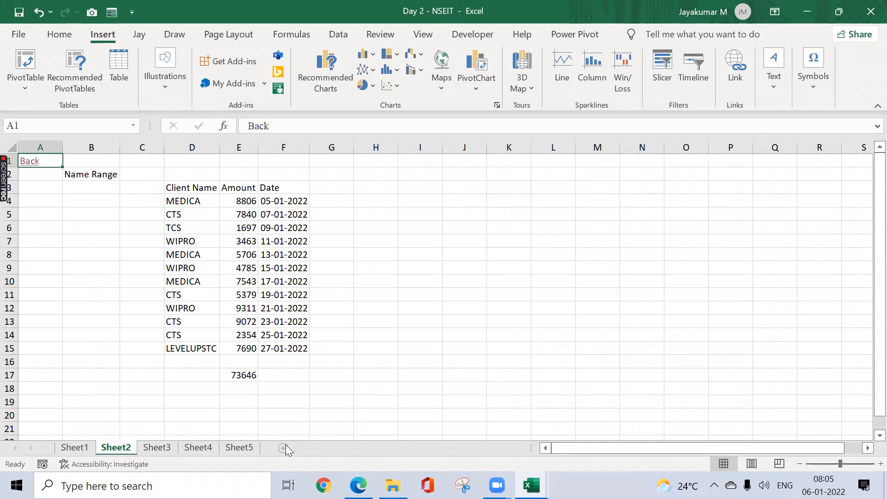
Step: Copy the Back link from A1 of Sheet2 into A1 of Sheet3, I1 of Sheet4 and A1 of Sheet5
key("ctrl+c")
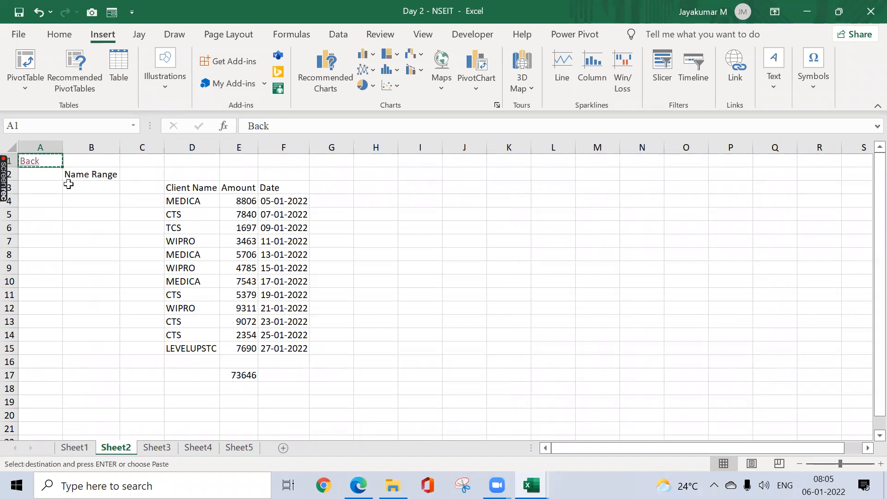
left_click(161, 451)
left_click(45, 161)
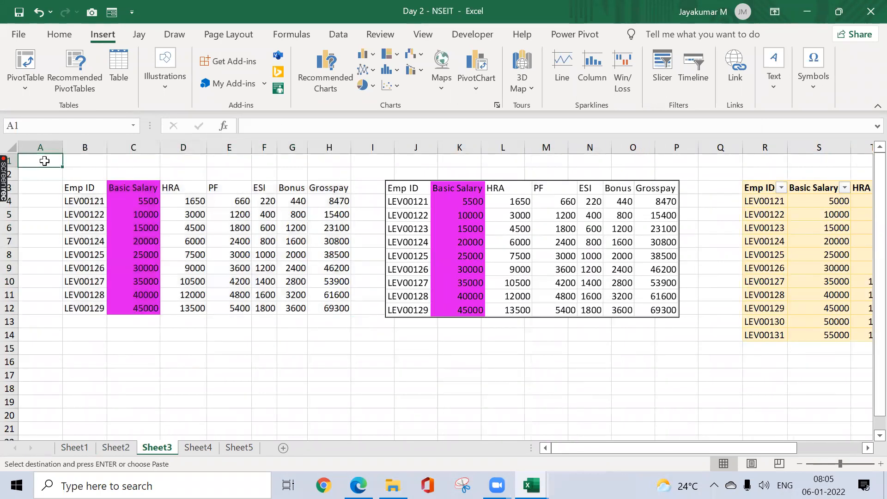
key("ctrl+v")
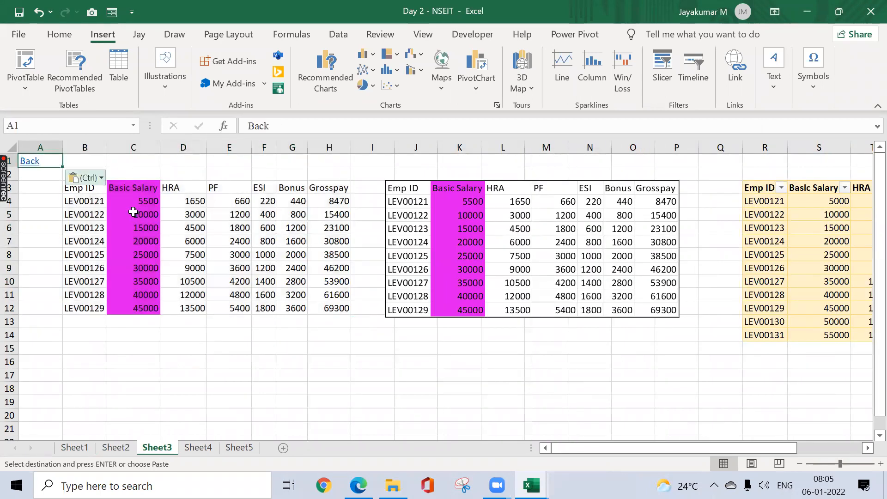
left_click(199, 449)
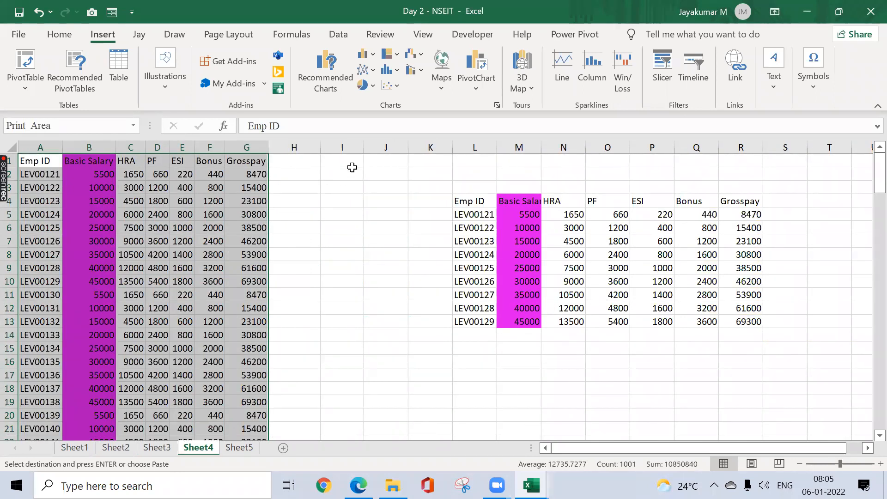
left_click(352, 167)
key("ctrl+v")
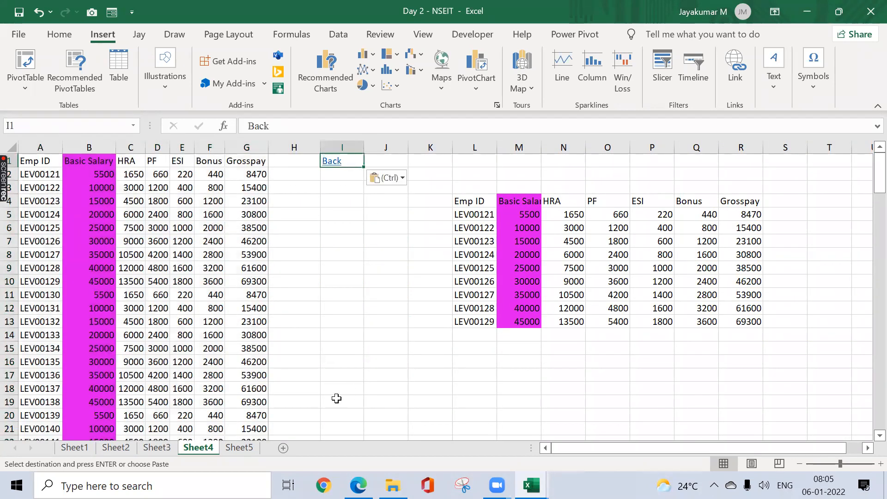
left_click(242, 446)
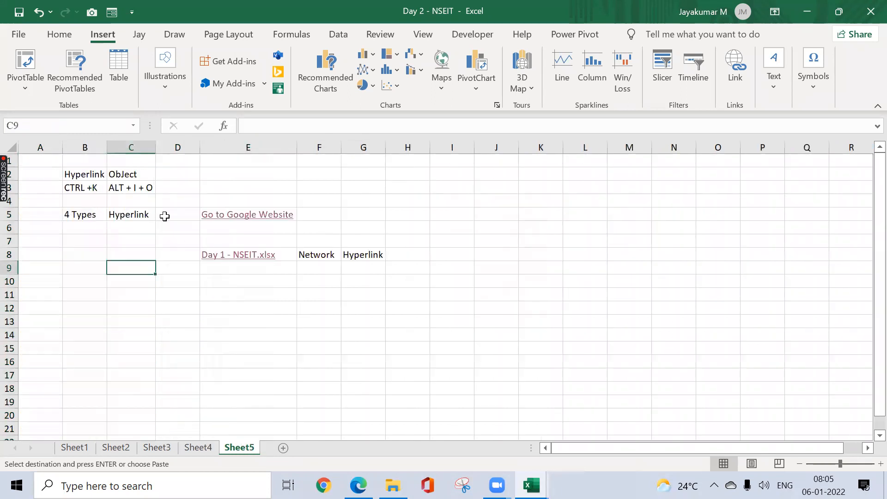
left_click(59, 161)
key("ctrl+v")
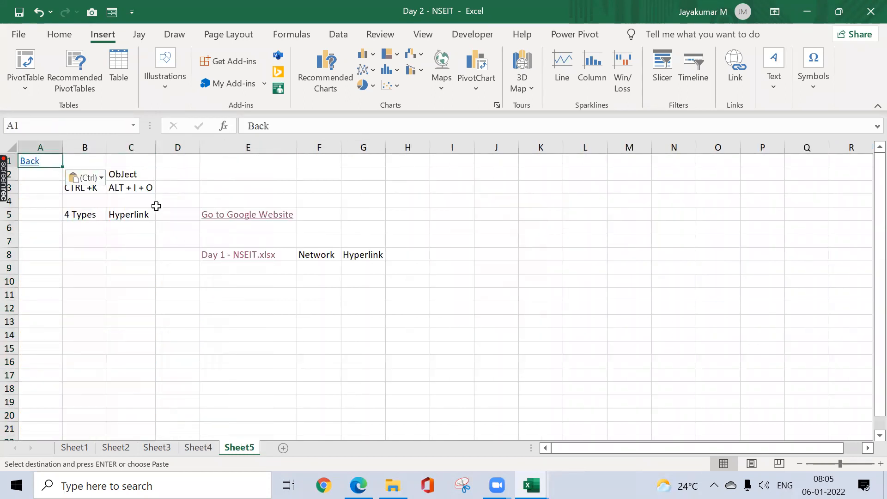
key("Escape")
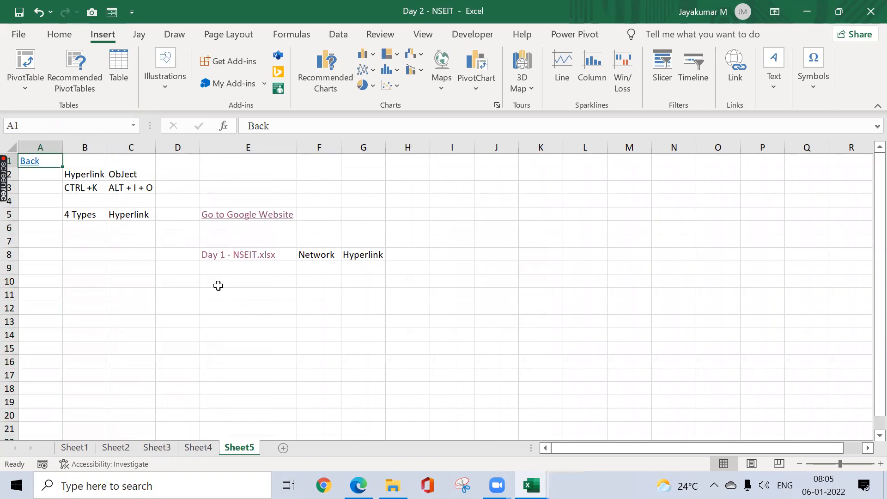
Step: Test the Back link on Sheet5 and the breakdown link in P13 of Sheet1
left_click(29, 166)
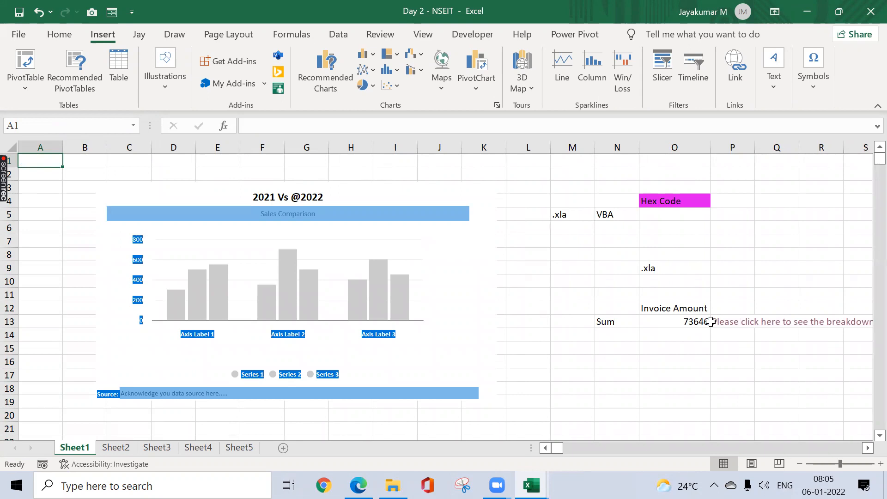
left_click(733, 326)
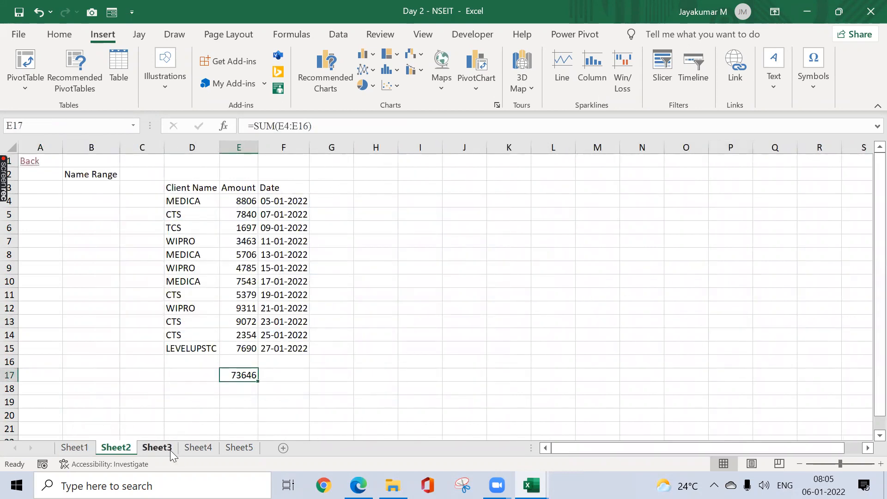
left_click(250, 63)
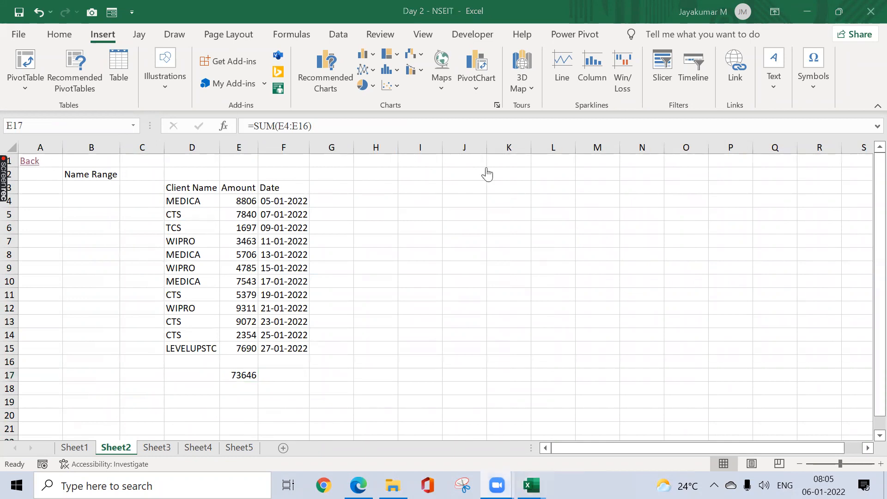
left_click(247, 370)
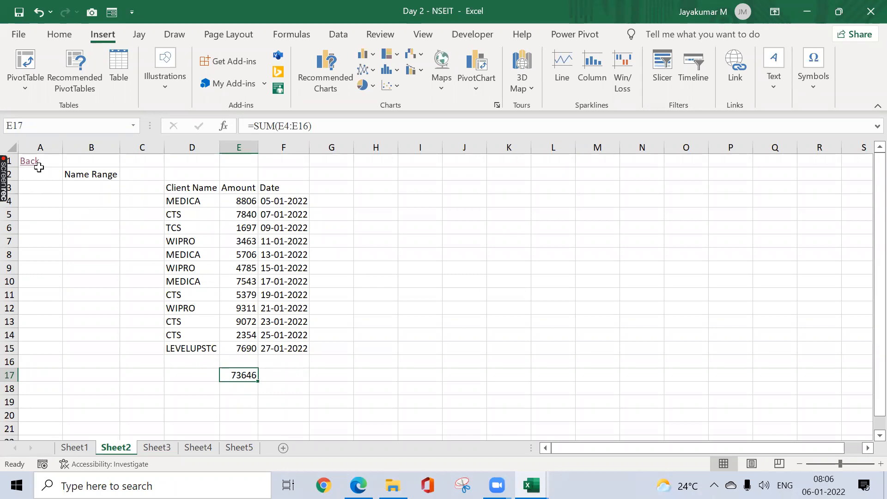
Step: Rename Sheet1 as "Summary Sheet"
double_click(119, 448)
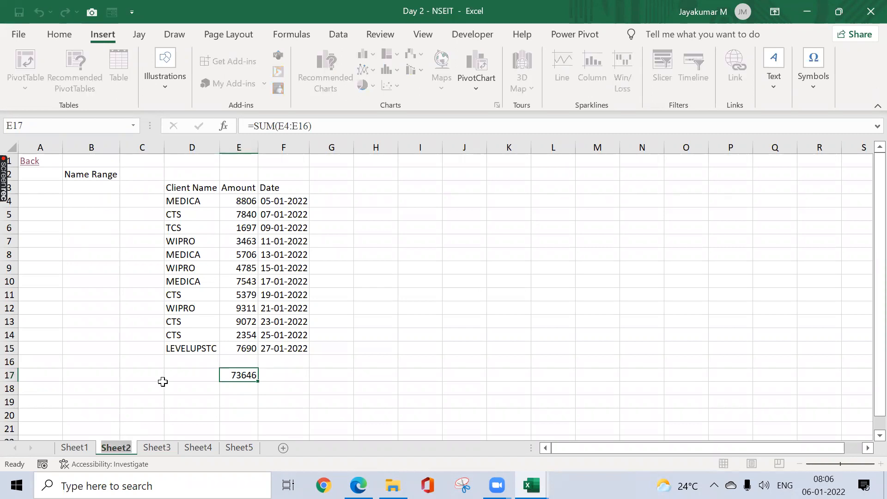
left_click(88, 448)
key("alt+h")
type("orSummary Sheet")
key("Return")
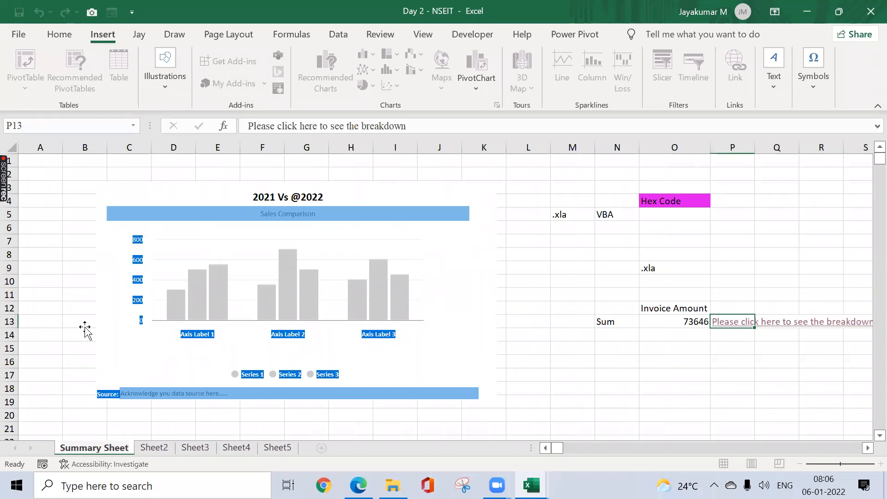
left_click(83, 324)
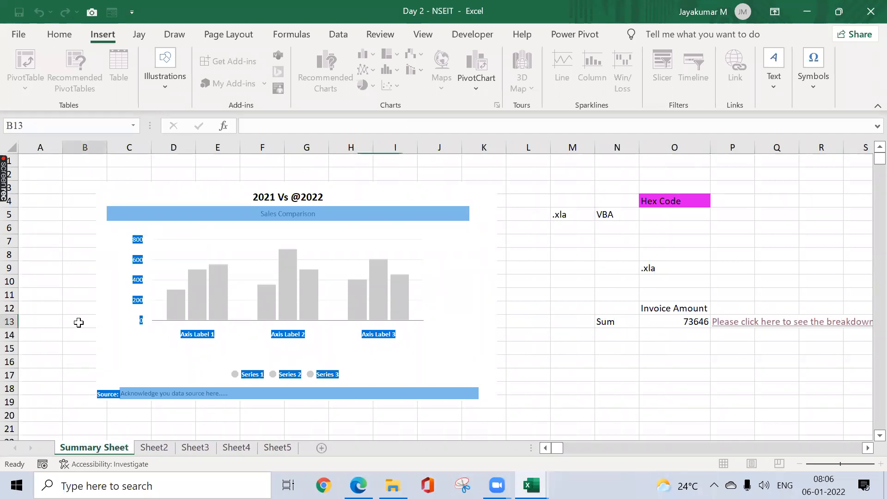
Step: Test the Back link in A1 of Sheet2 against the renamed summary sheet and dismiss the message
left_click(153, 449)
left_click(33, 166)
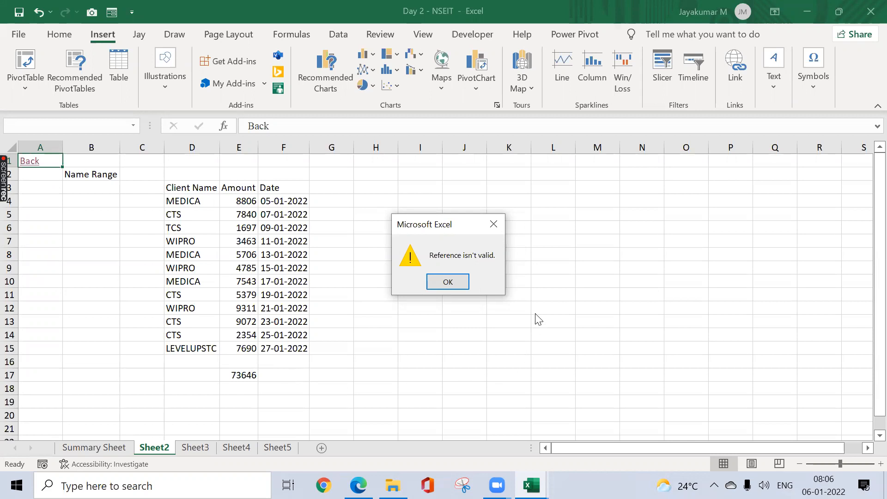
left_click(493, 224)
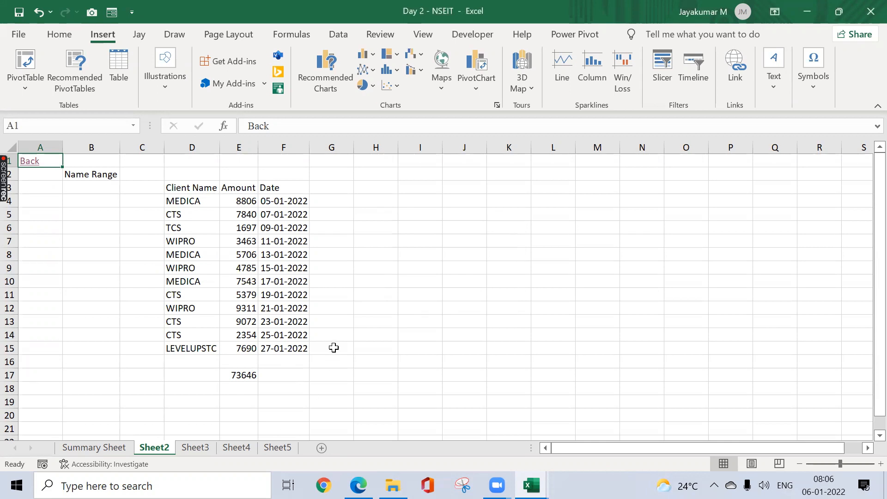
Step: Examine the Create New Document hyperlink options for the Date header in F3 of Sheet2, without inserting a link
left_click(313, 294)
key("Left")
key("ctrl+Up")
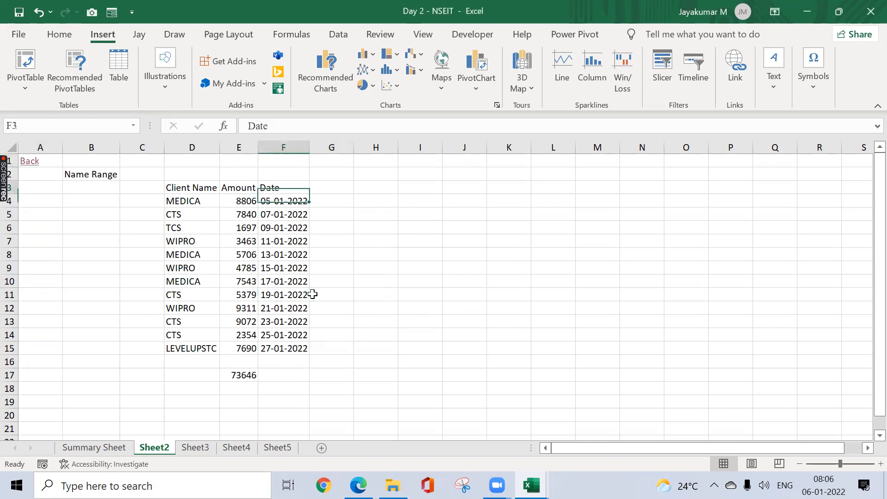
key("ctrl+k")
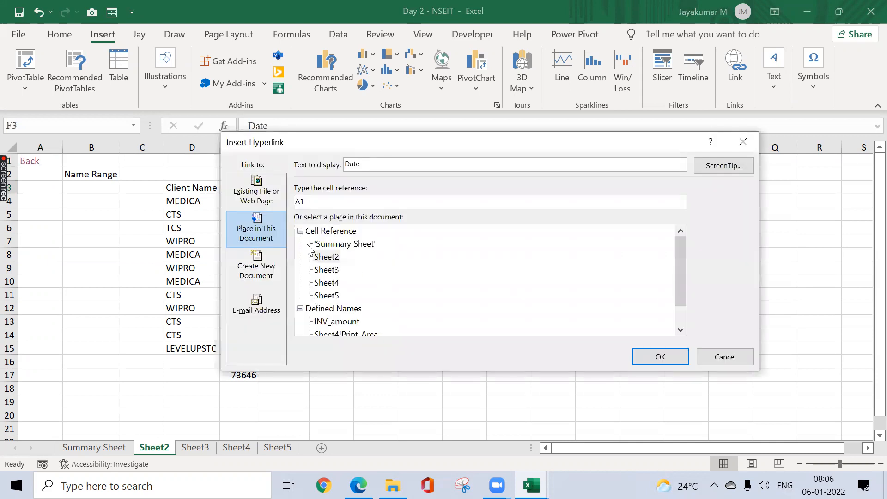
left_click(260, 277)
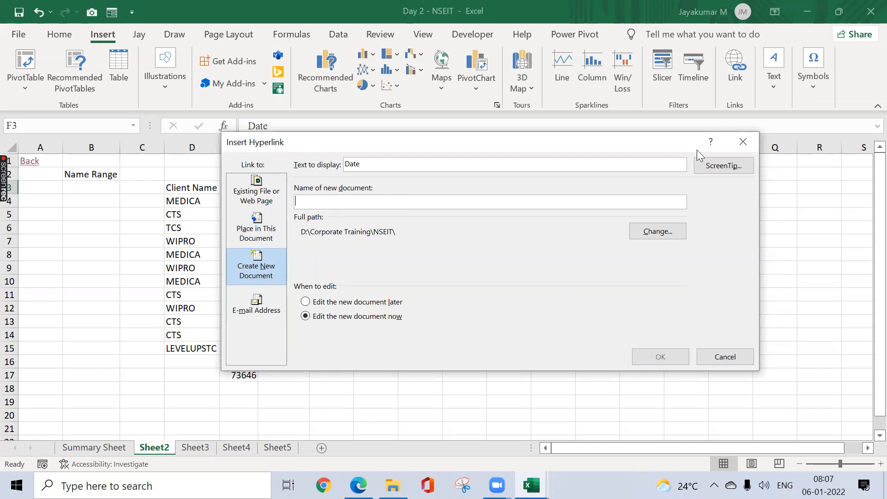
left_click(731, 140)
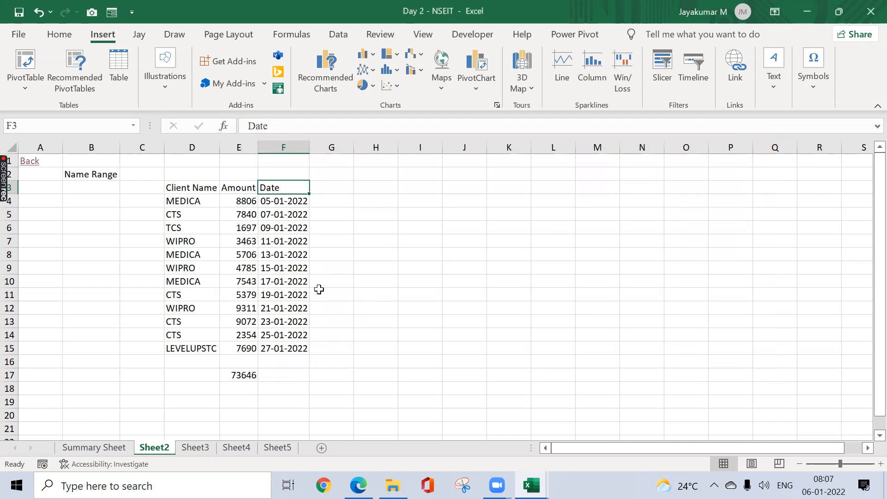
Step: Enter the heading "Email Hyperlink" in I3 of Sheet2 and autofit column I to it
left_click(406, 190)
type("Email ")
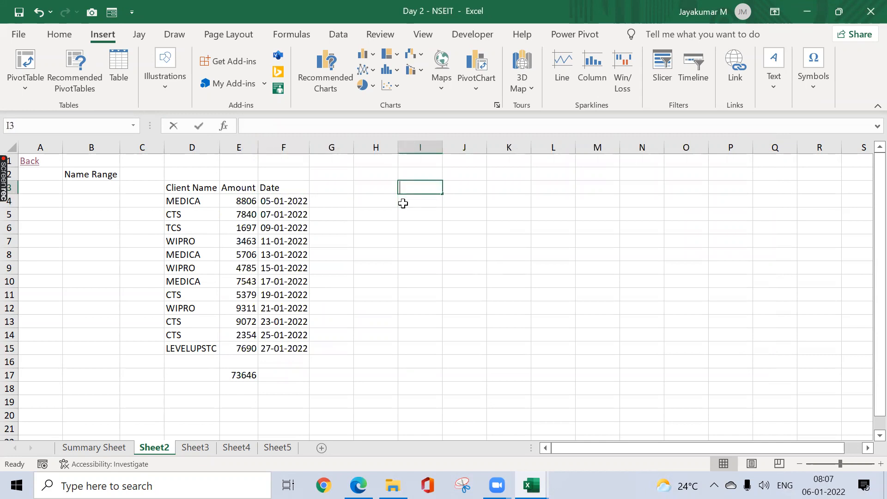
type("Hy")
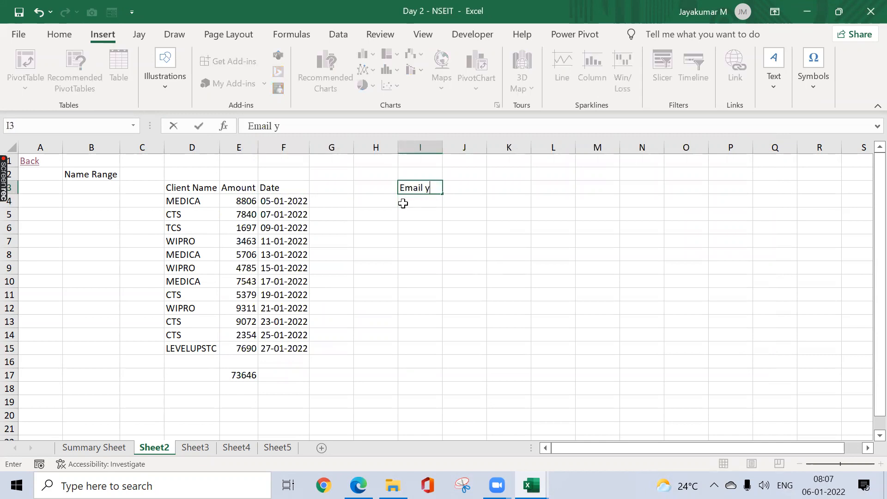
type("perlink")
key("Return")
key("Up")
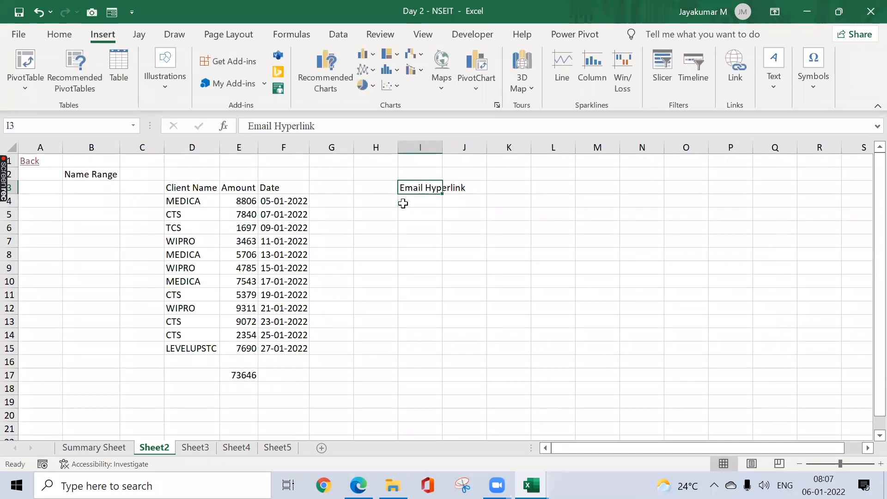
key("alt+o")
key("c")
key("a")
Step: Enter the labels "To" in I4 and "Subject" in I5
left_click(441, 201)
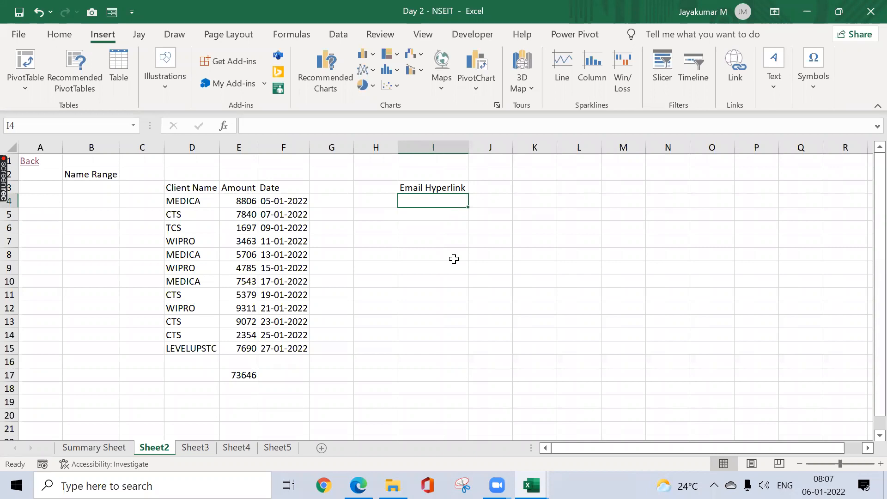
type("To")
key("Return")
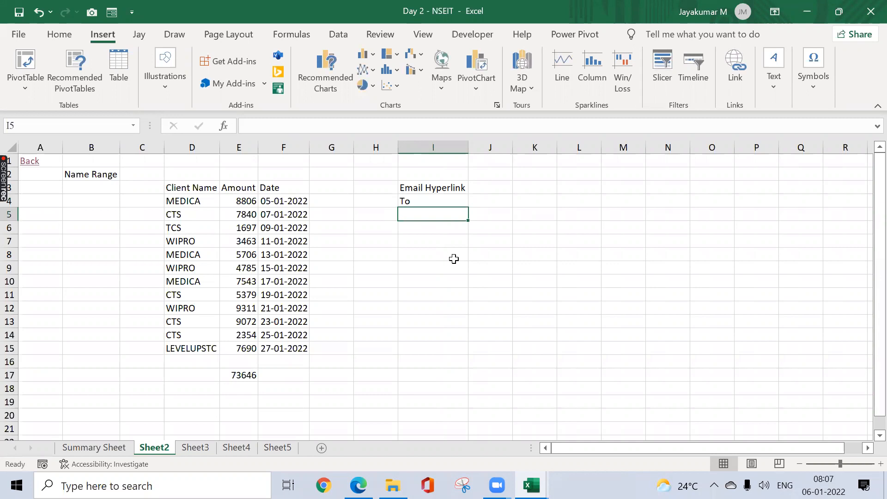
type("Subject")
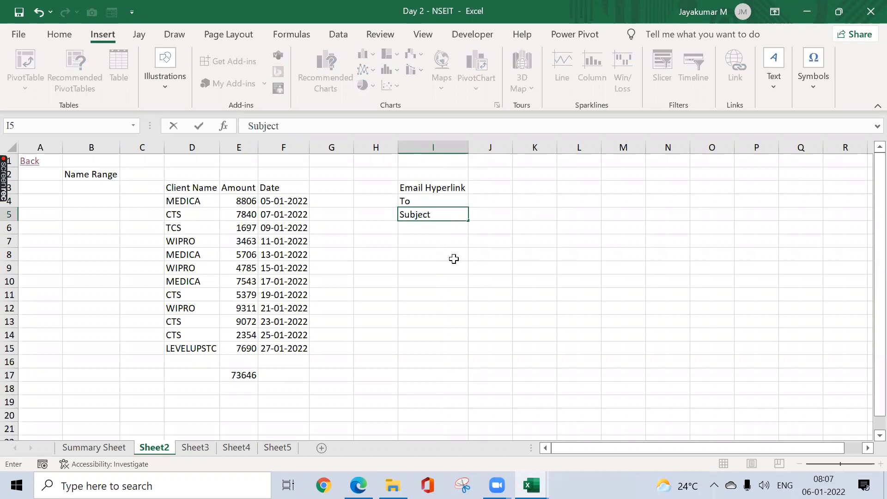
key("Return")
Step: Start an e-mail address hyperlink in I7 with the display text "Send Email"
key("Up")
key("Down")
key("Down")
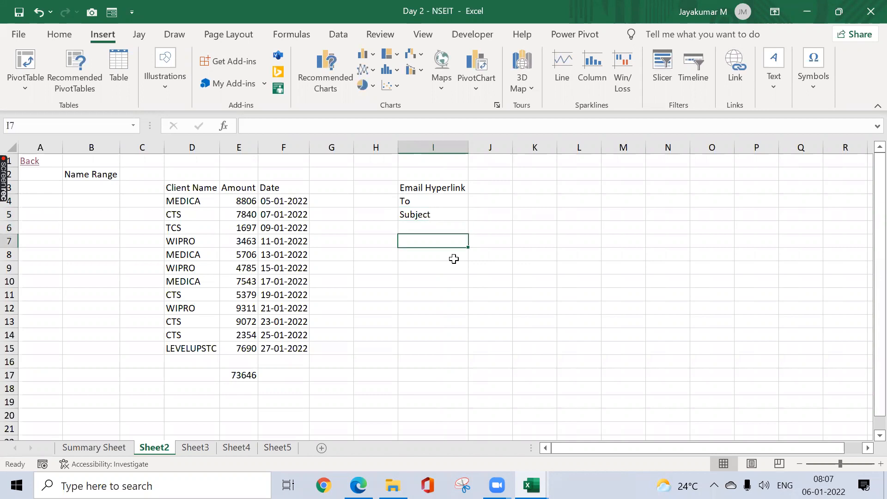
key("ctrl+k")
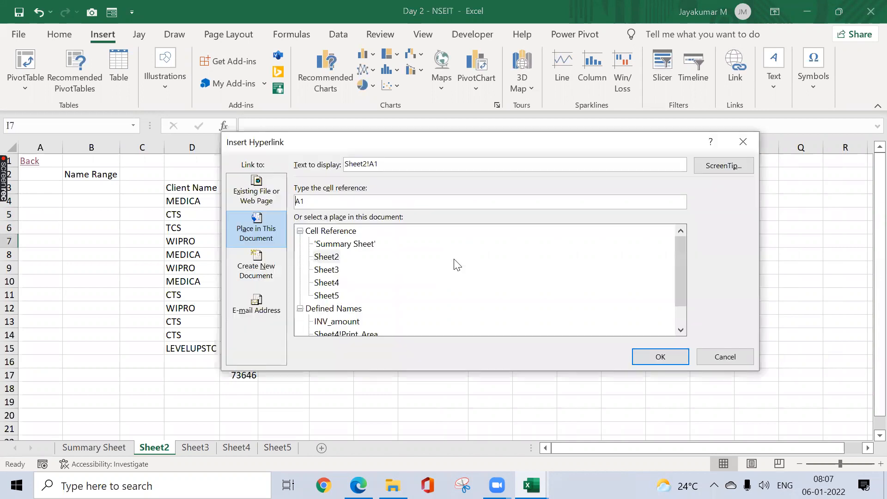
left_click(257, 313)
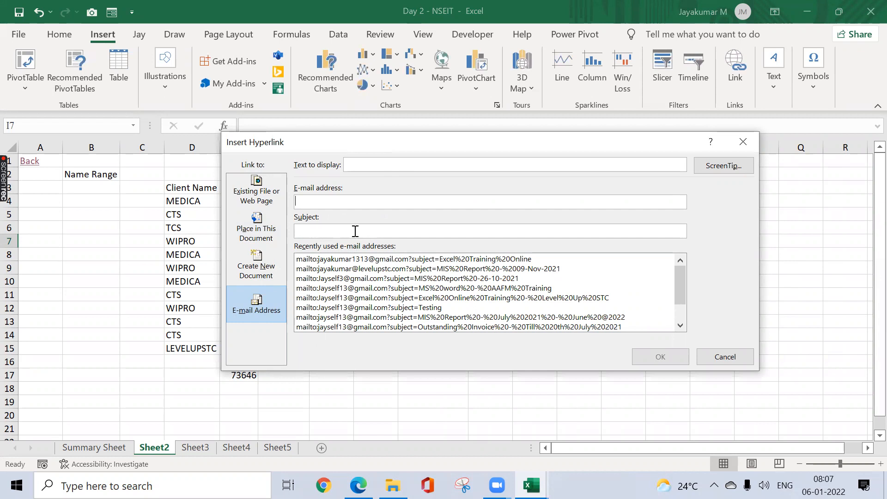
left_click(389, 164)
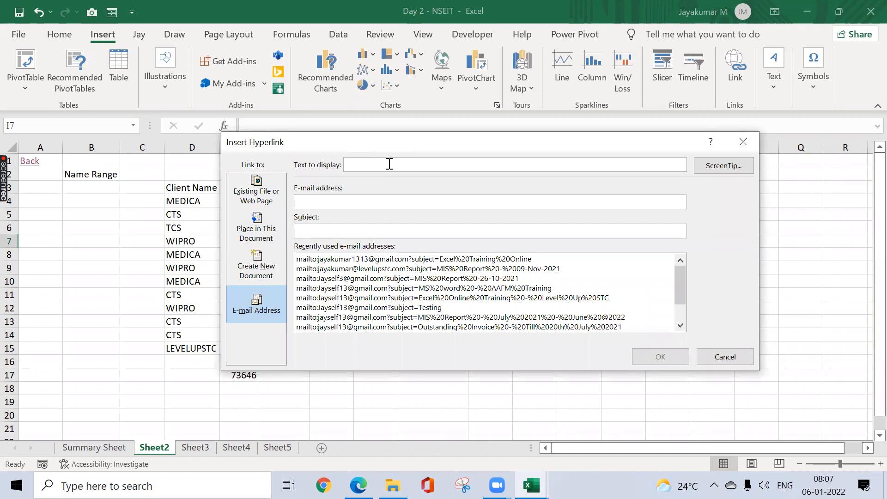
type("Send Email")
key("Tab")
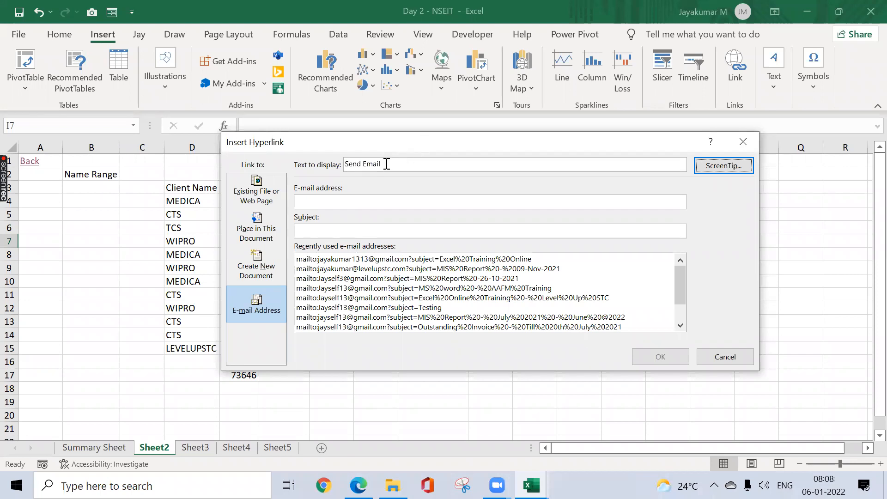
Step: Fill in the recipient's e-mail address and the subject "NSEIT - EXCEL ONLINE TRAINING", and insert the hyperlink
left_click(318, 201)
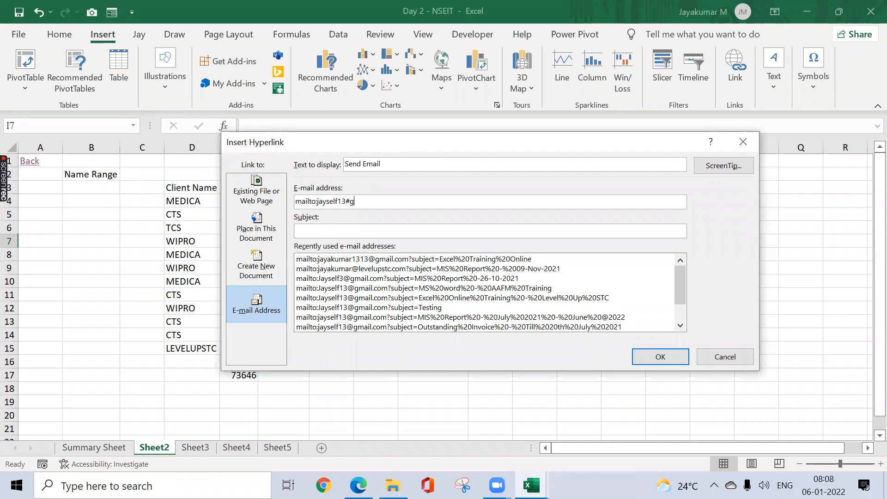
key("Tab")
type("NSEIT - EXCEL ONLINE TRAINING")
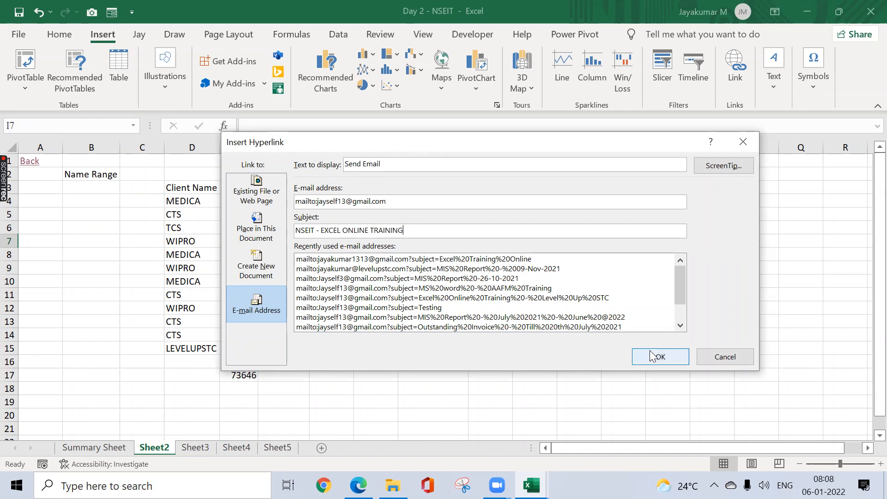
left_click(652, 356)
Step: Test the Send Email link in I7 and return to the workbook from the mail app
left_click(433, 255)
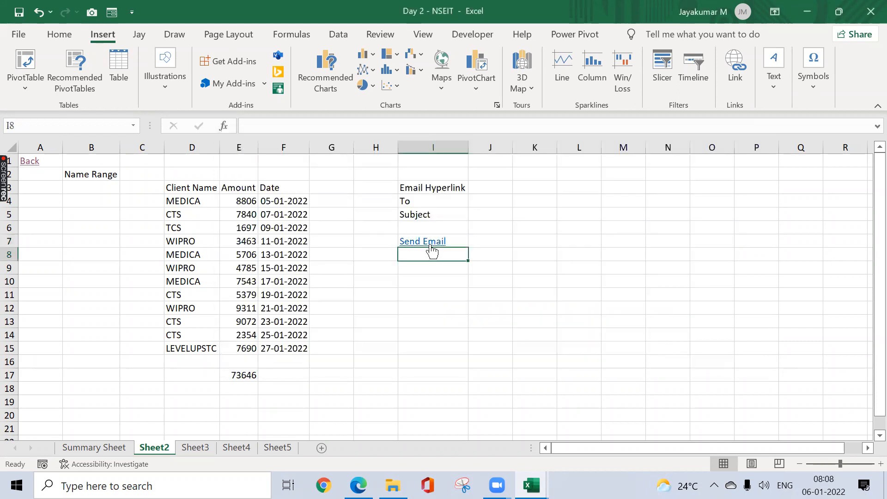
left_click(427, 241)
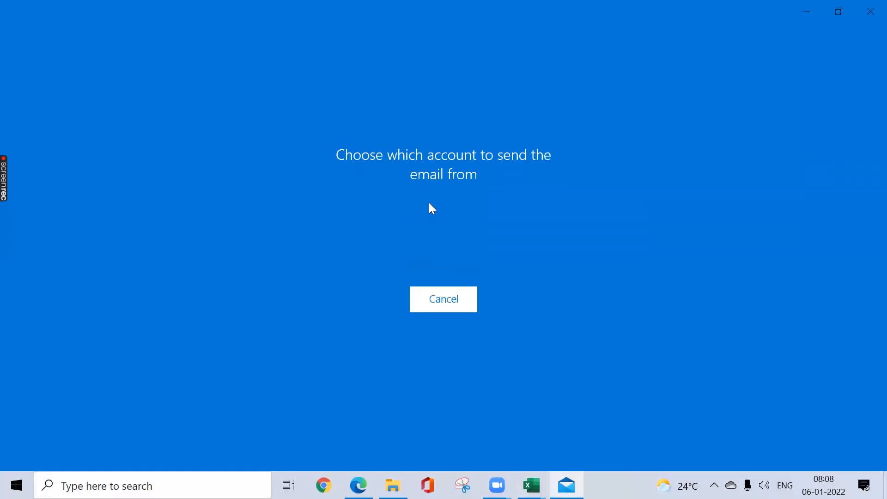
key("alt+Tab")
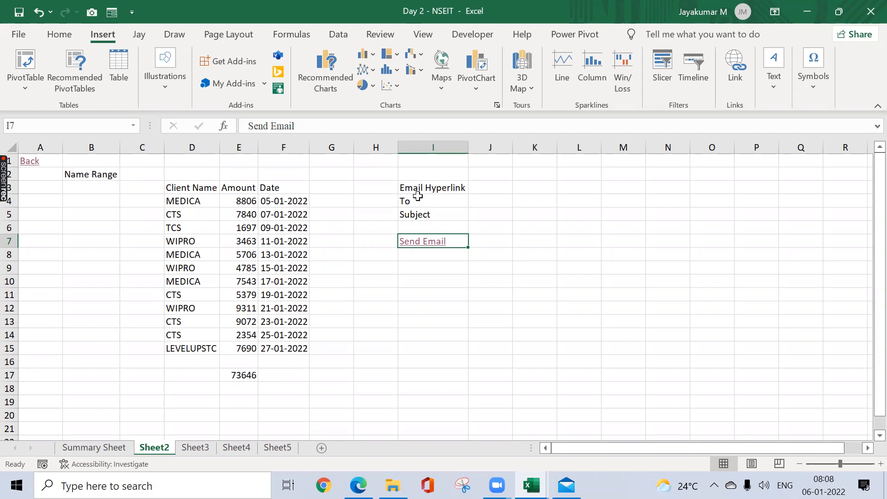
Step: Add a new worksheet after Sheet5 and go back to Sheet5
left_click(203, 449)
left_click(234, 448)
left_click(322, 449)
left_click(285, 446)
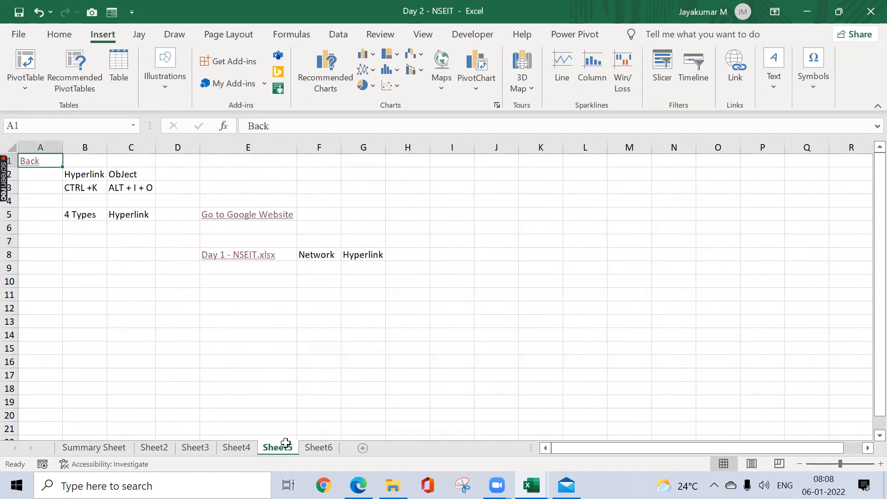
left_click(119, 317)
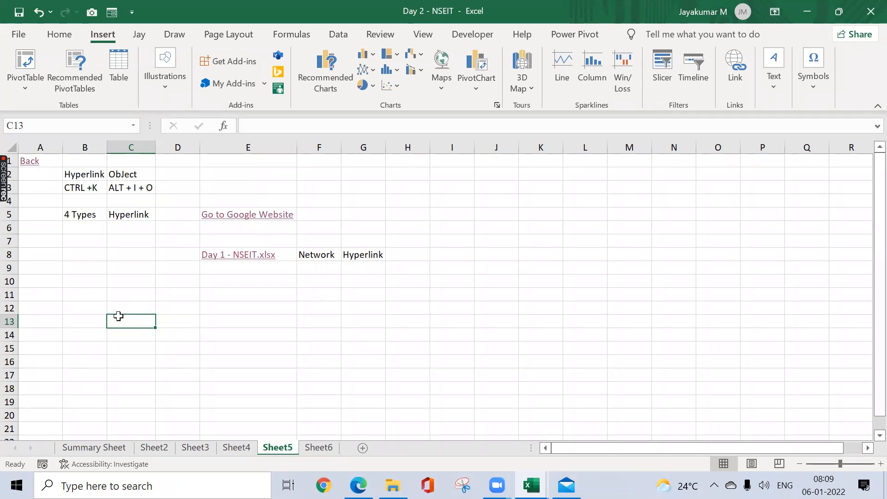
left_click(166, 127)
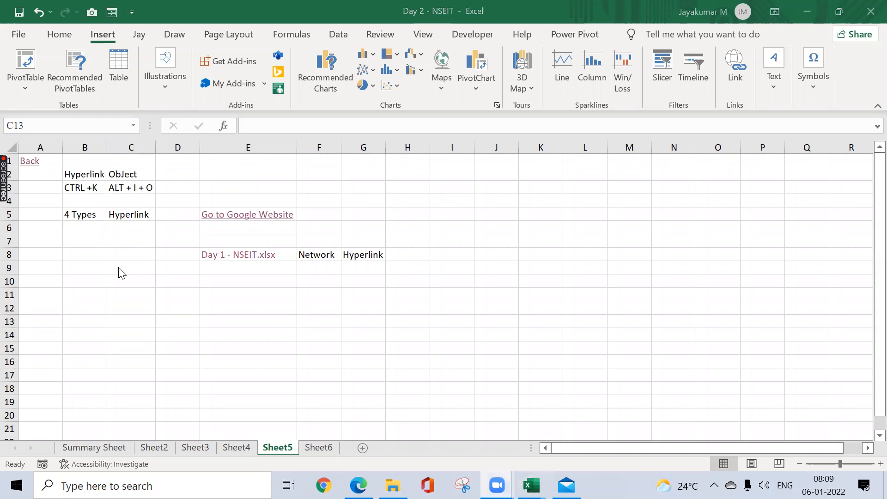
Step: Start inserting an object at cell B11 of Sheet5, choosing to create it from an existing file
left_click(84, 291)
left_click(84, 291)
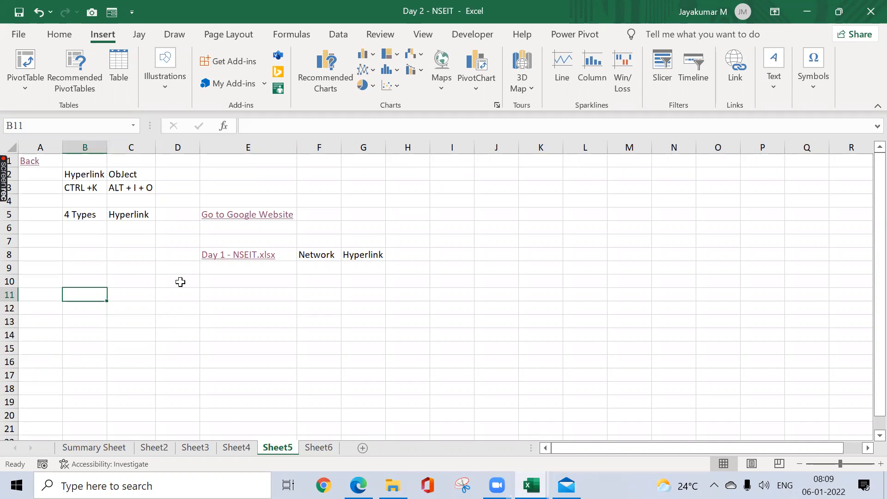
left_click(302, 131)
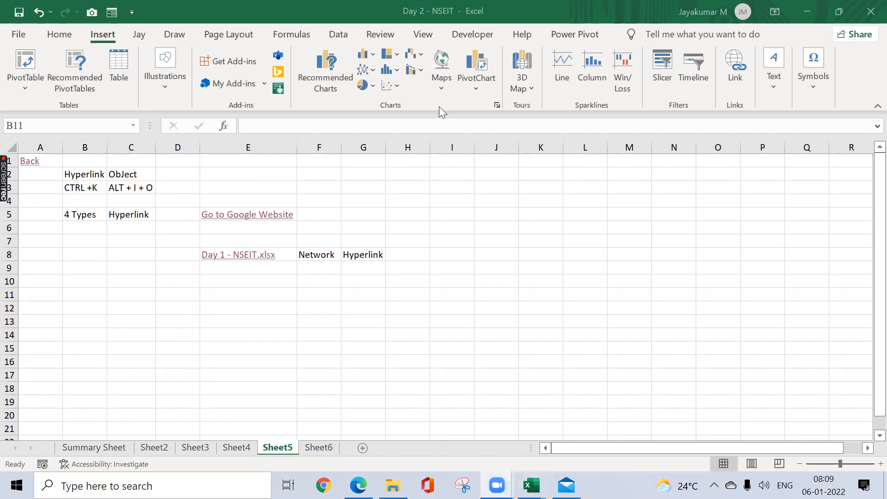
left_click(327, 440)
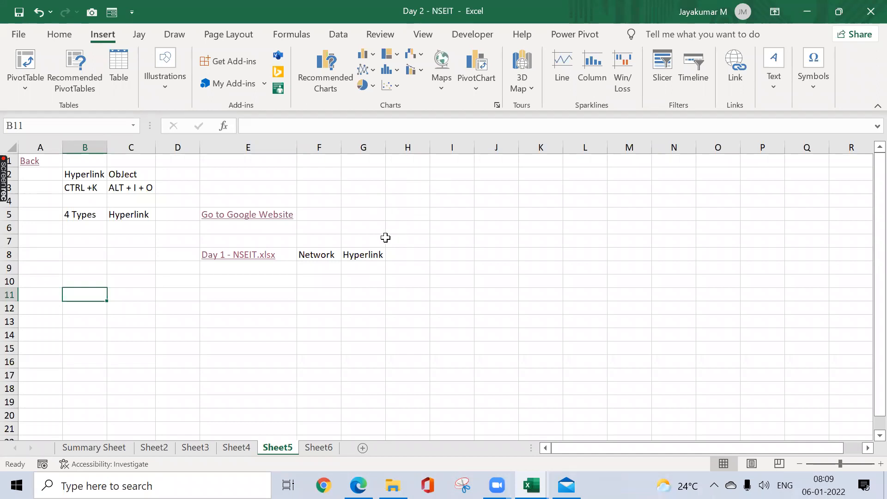
left_click(773, 78)
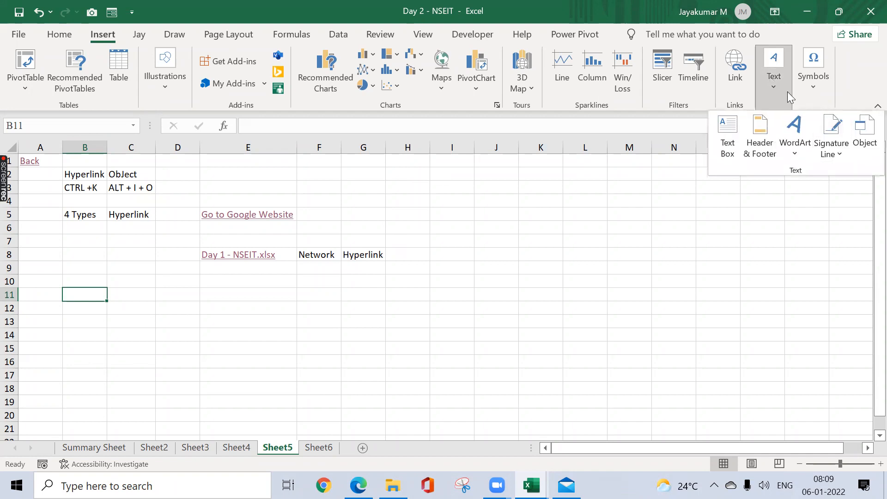
left_click(865, 131)
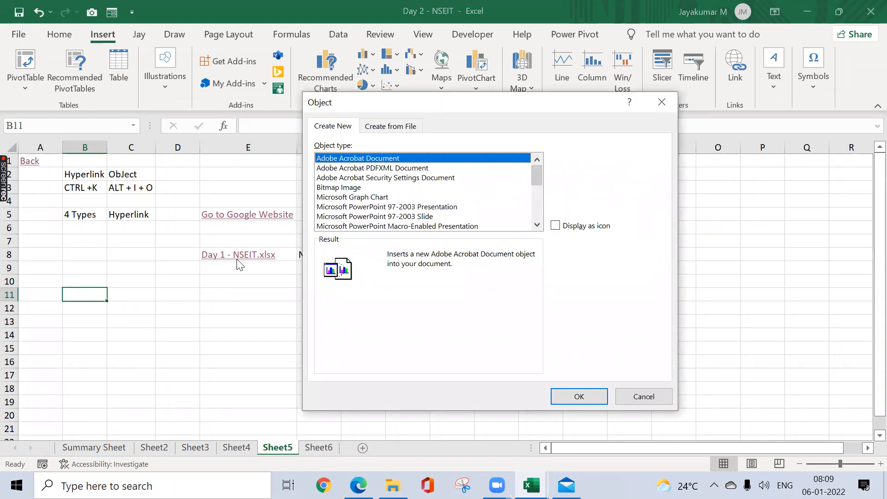
left_click(390, 126)
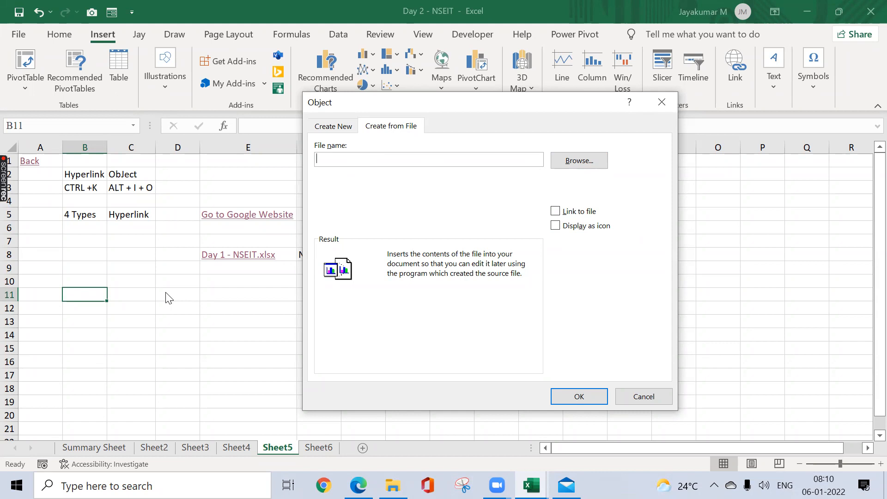
Step: Choose the workbook Day 1 - NSEIT from the NSEIT folder as the object's source file
left_click(584, 158)
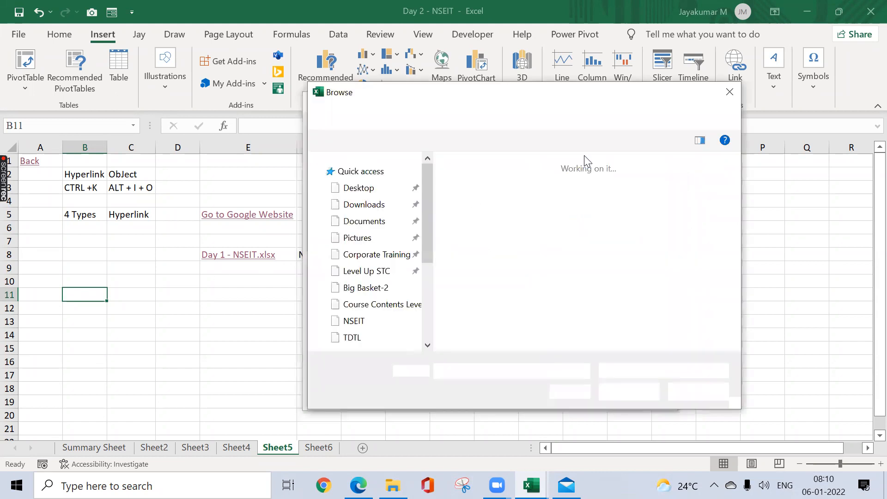
scroll(433, 189, "up", 3)
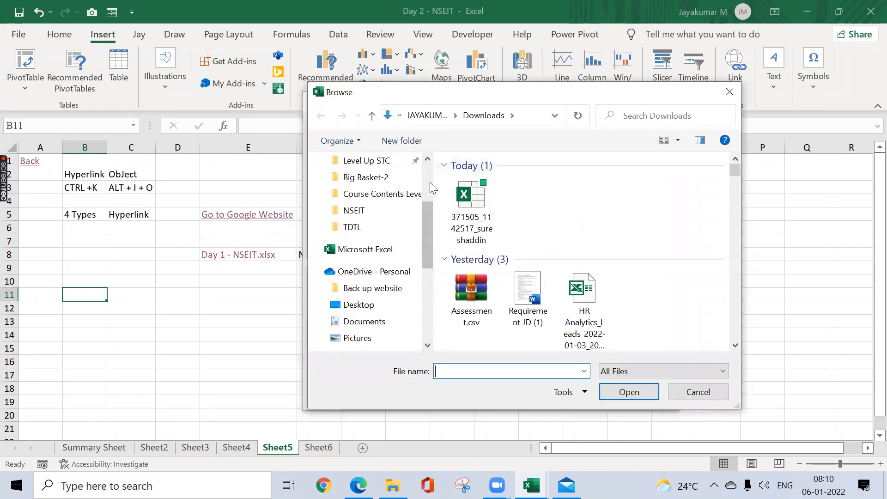
scroll(425, 173, "up", 3)
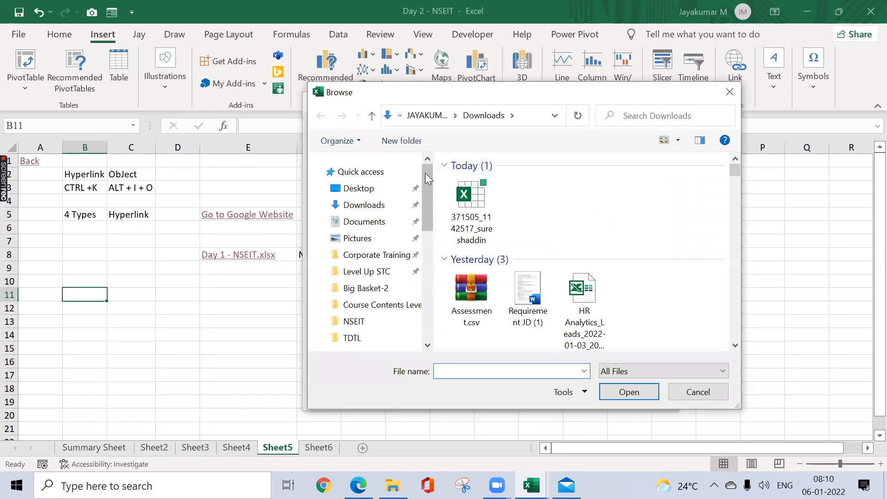
left_click(369, 257)
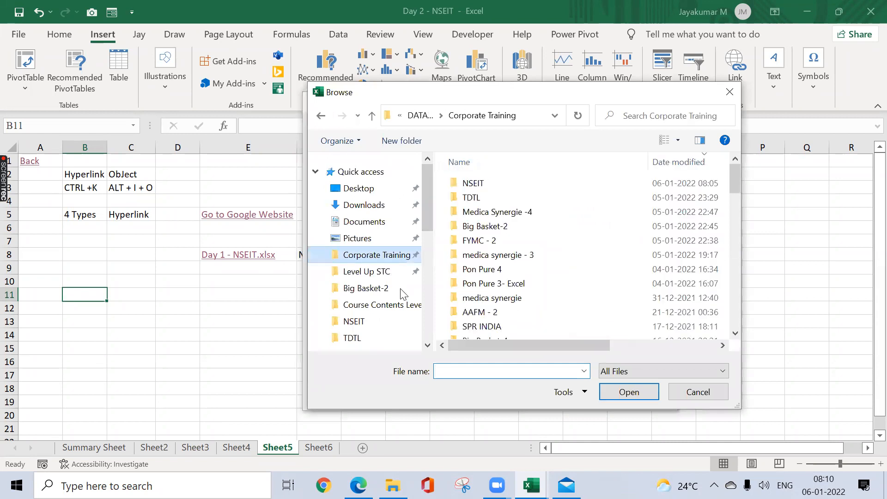
left_click(352, 325)
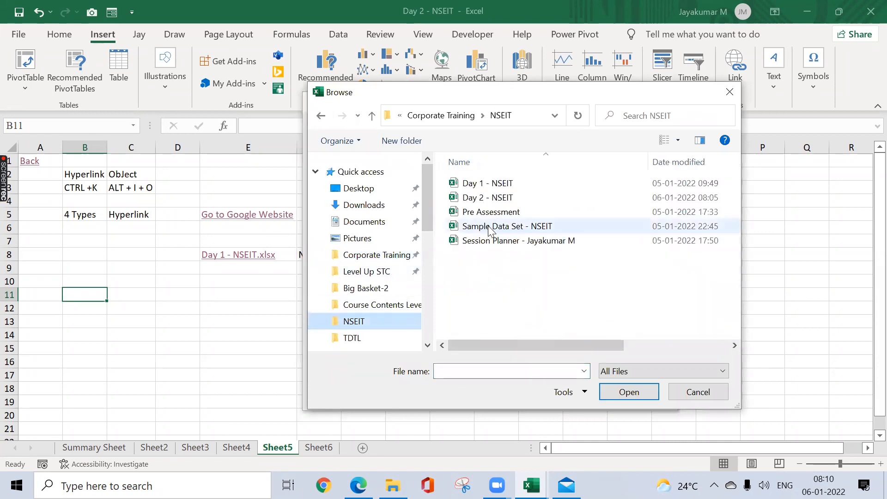
left_click(483, 183)
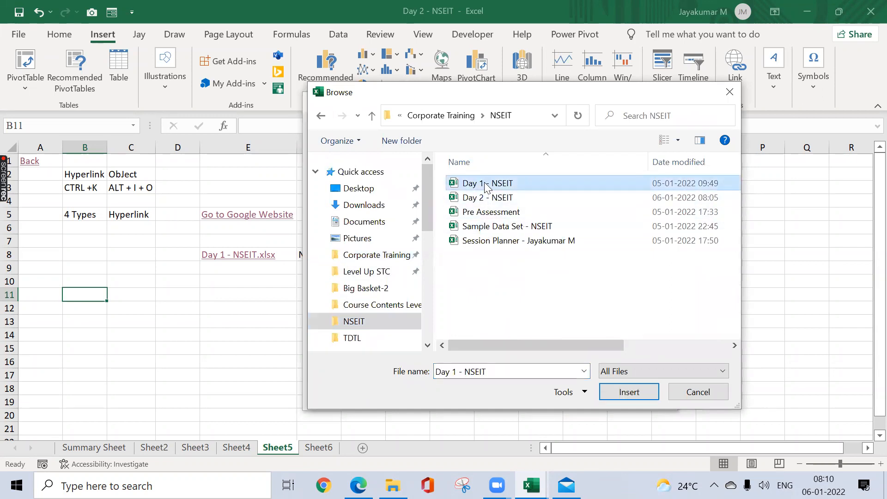
left_click(629, 392)
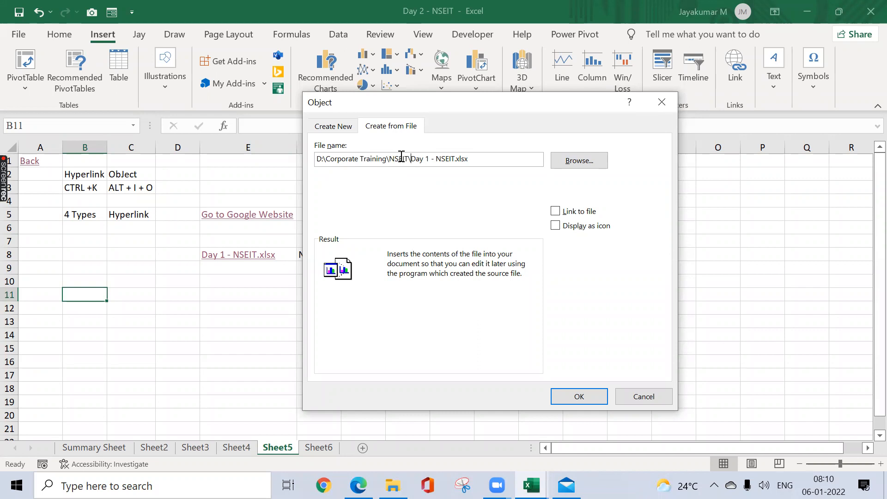
Step: Remove the folder path so the file name reads "Day 1 - NSEIT.xlsx", and embed the file displayed as an icon
key("ctrl+shift+Left")
key("ctrl+shift+Left")
key("BackSpace")
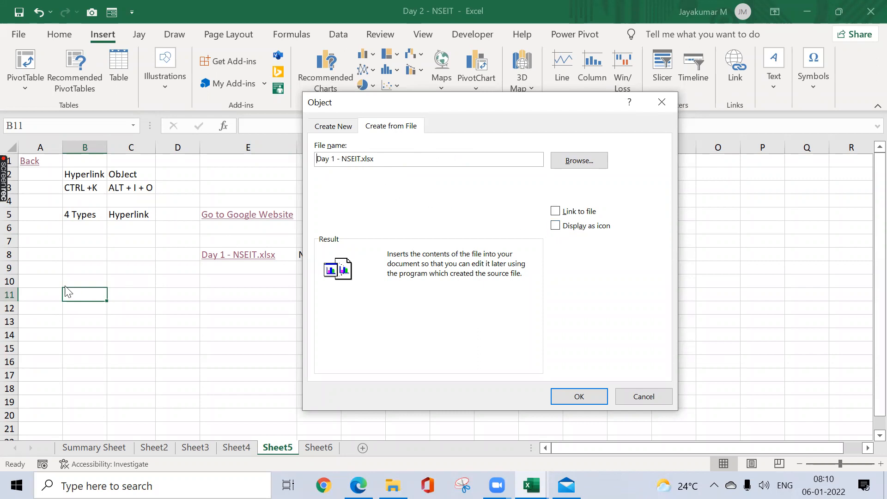
left_click(555, 226)
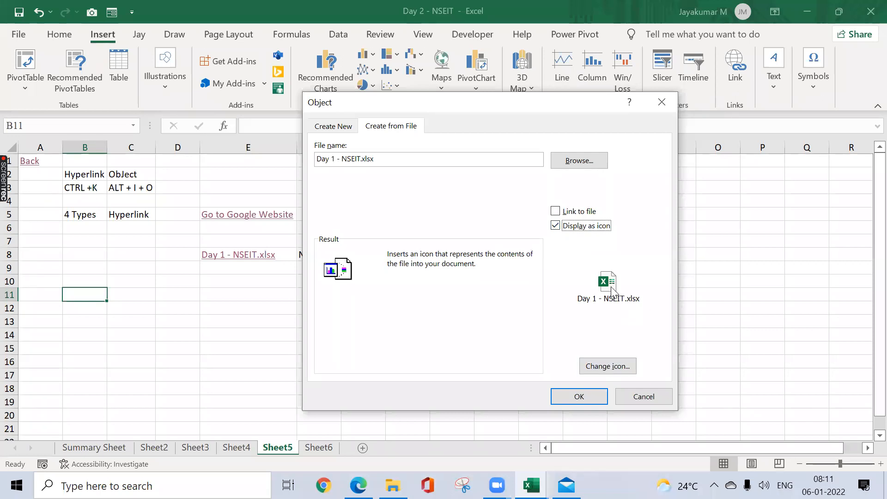
left_click(590, 397)
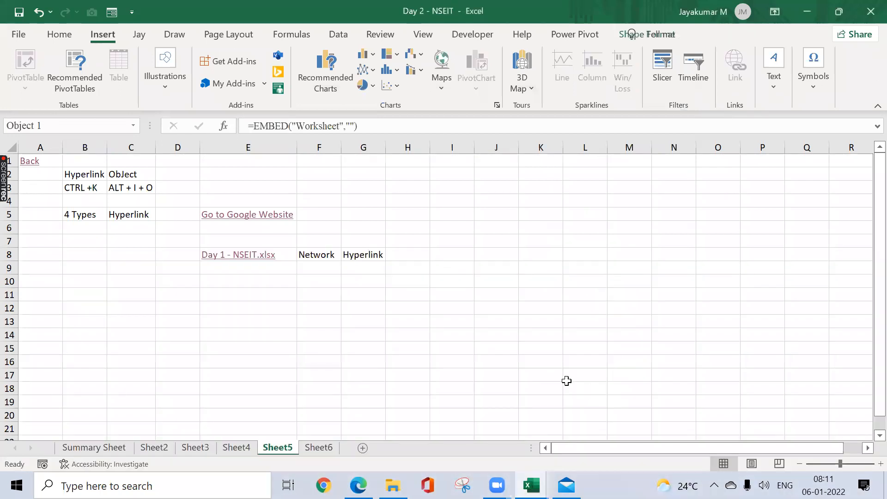
Step: Move the embedded Day 1 - NSEIT.xlsx icon on Sheet5 to columns J and K, beside rows 2 to 5
left_click(331, 338)
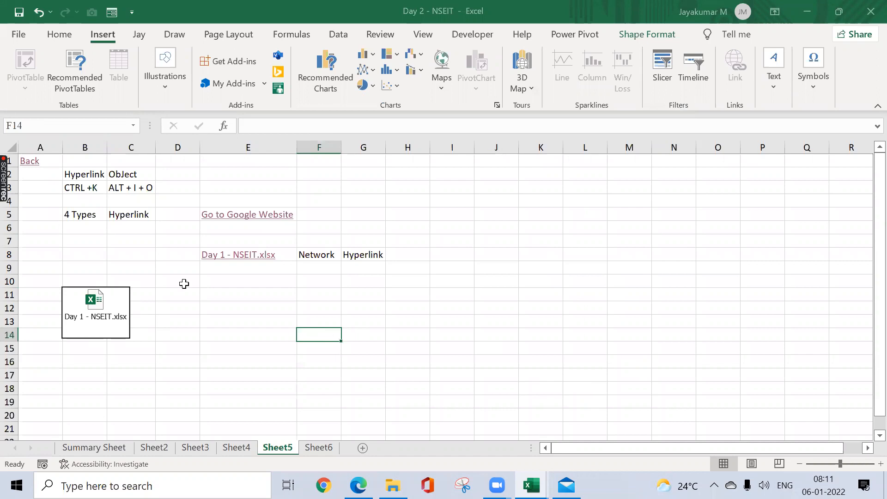
left_click_drag(145, 292, 543, 185)
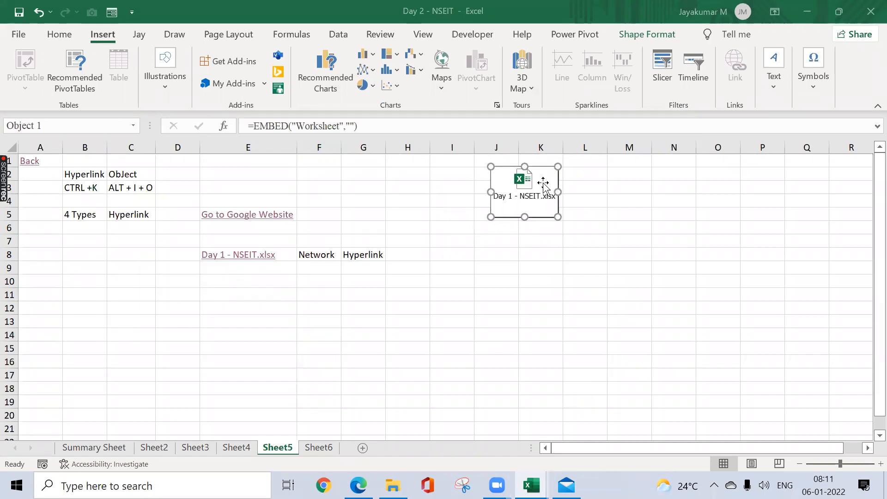
left_click(175, 282)
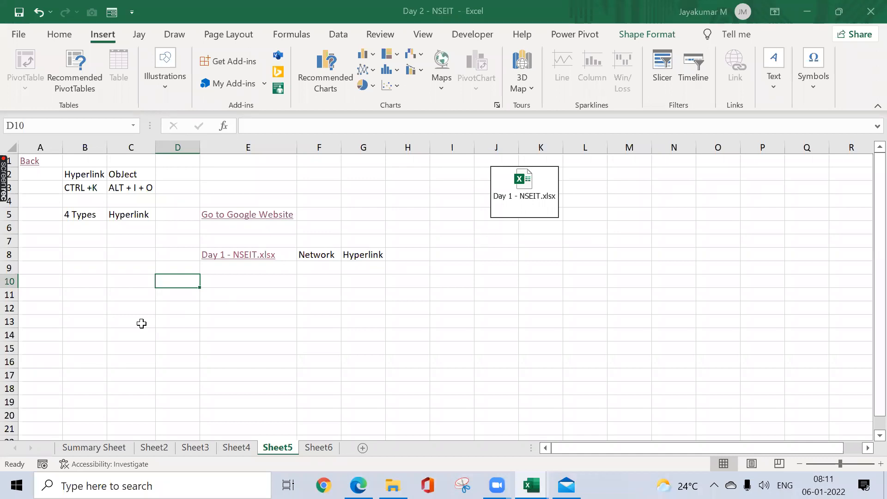
Step: Enter the heading Object in B12 of Sheet5 and list PDF, WORD and PPT in cells B13 to B15
left_click(106, 308)
type("Object")
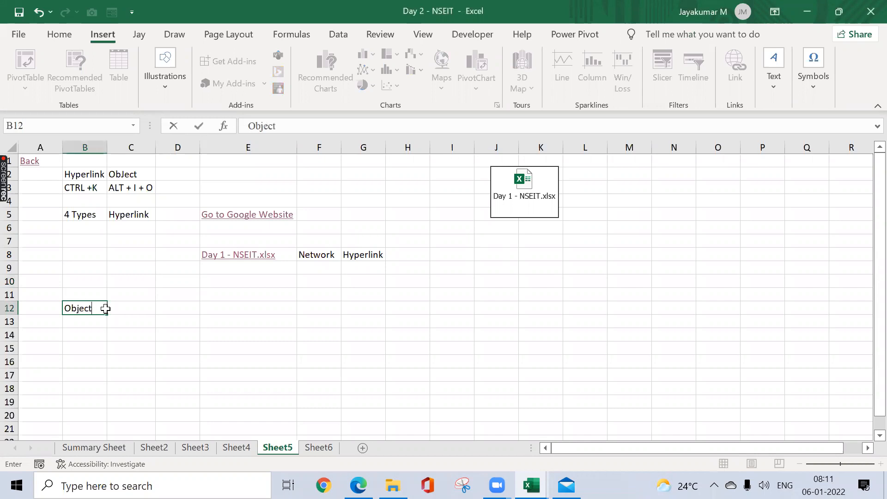
key("Return")
type("PDF")
key("Return")
type("WORD")
key("Return")
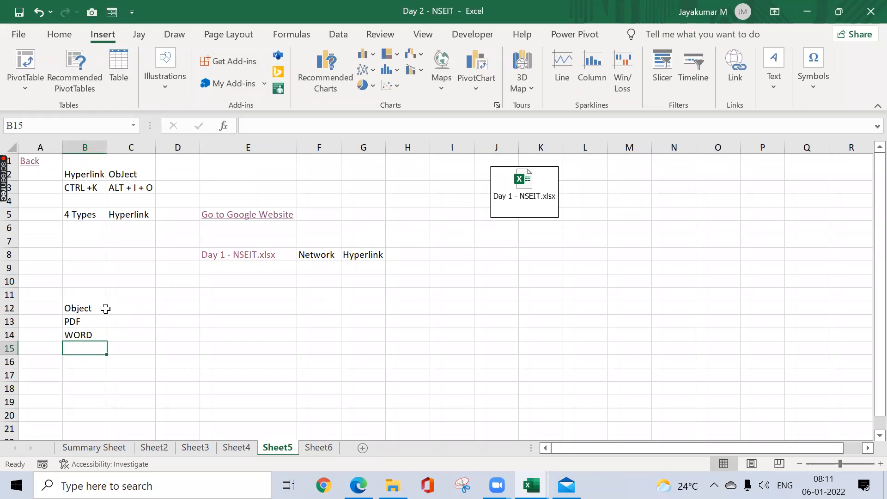
type("PPT")
key("Return")
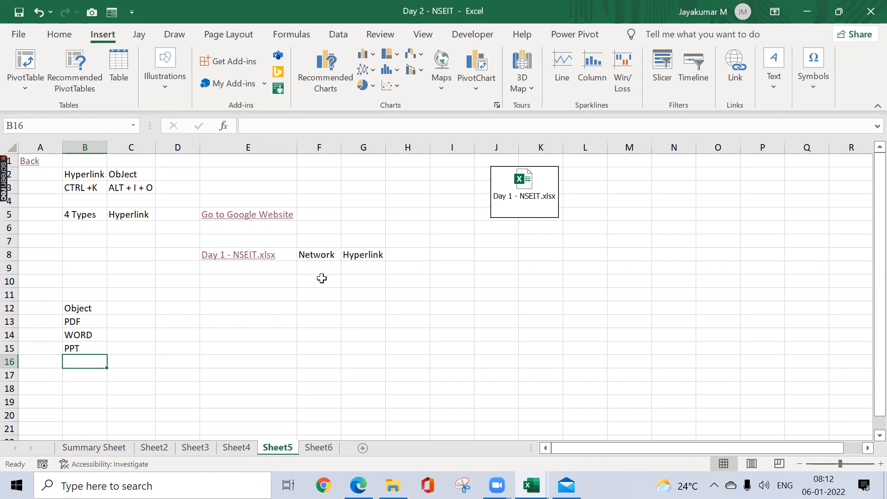
left_click(162, 317)
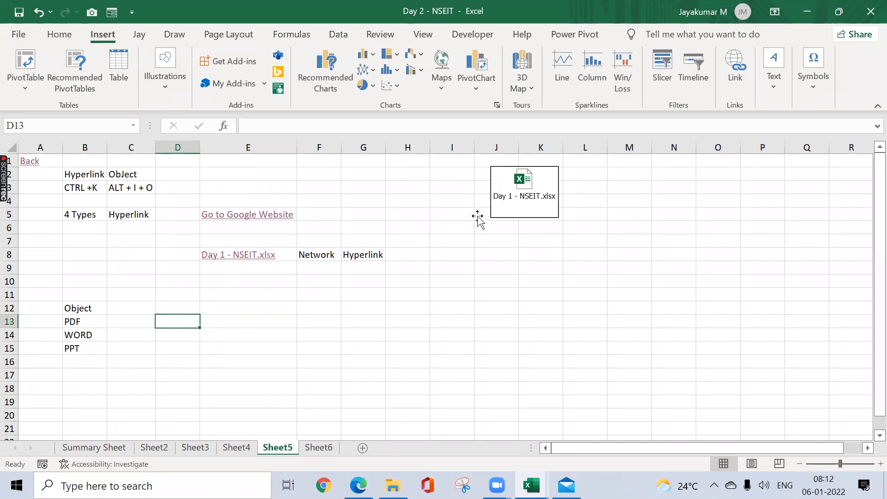
Step: Open the embedded Day 1 - NSEIT.xlsx object in a maximized window, view its contents and close it again
left_click(517, 196)
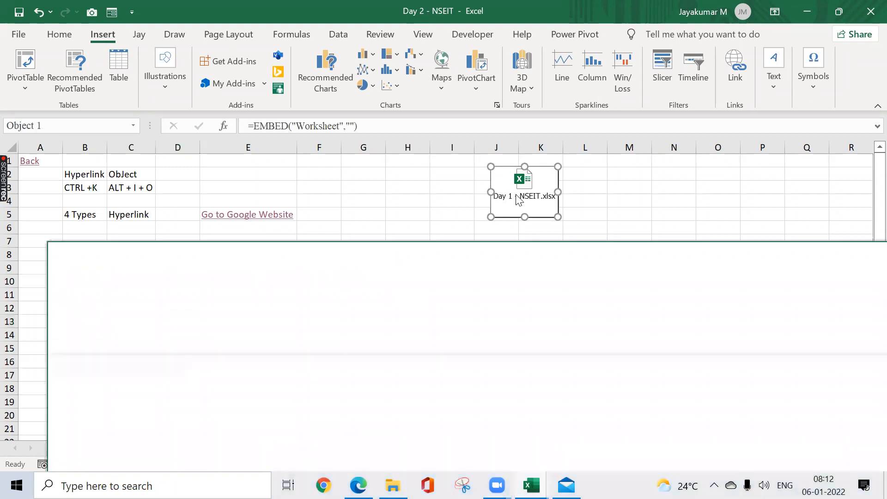
left_click(532, 485)
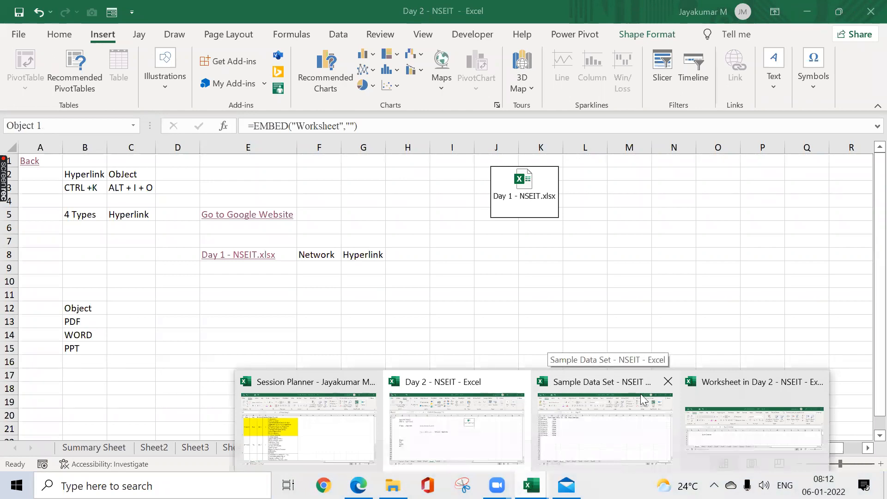
left_click(504, 267)
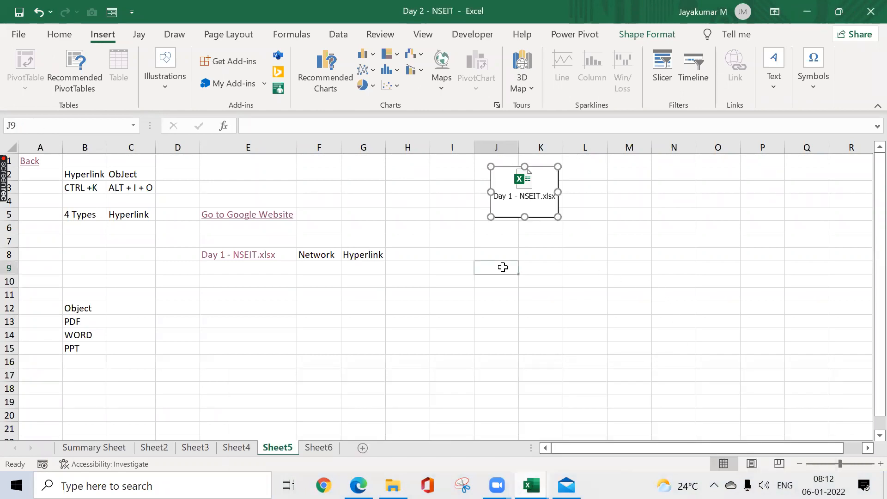
key("alt+Tab")
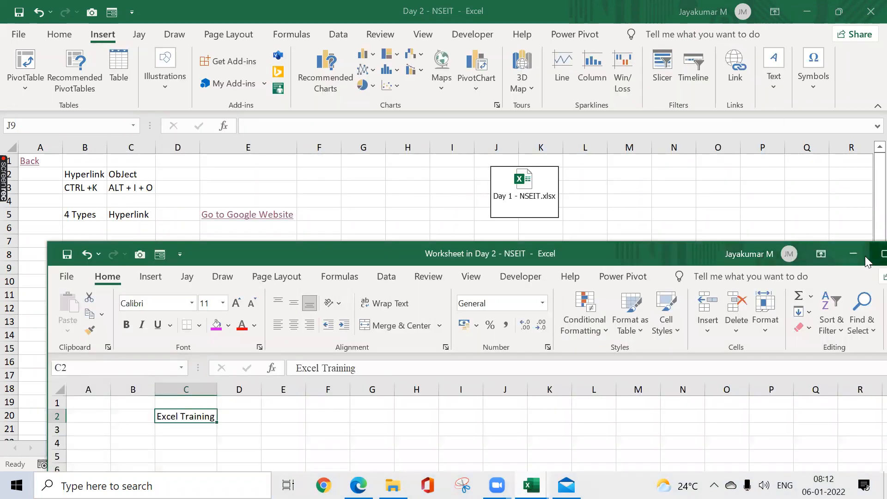
left_click(867, 259)
left_click(332, 267)
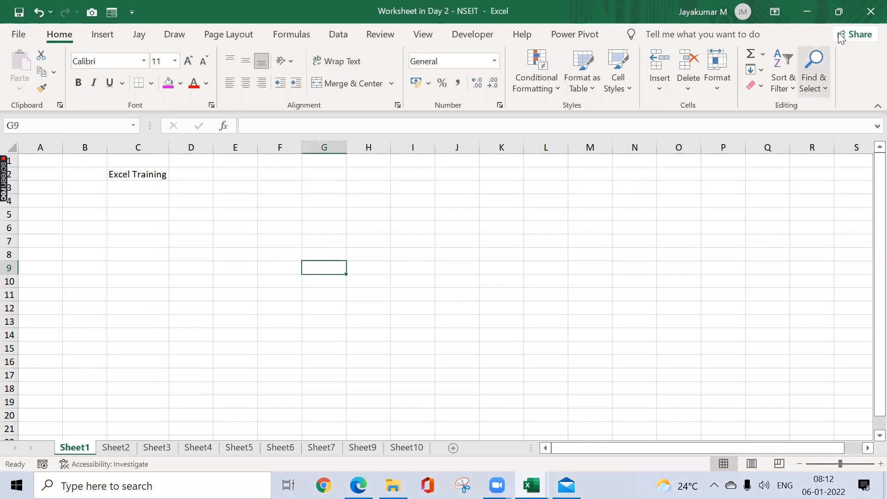
left_click(869, 14)
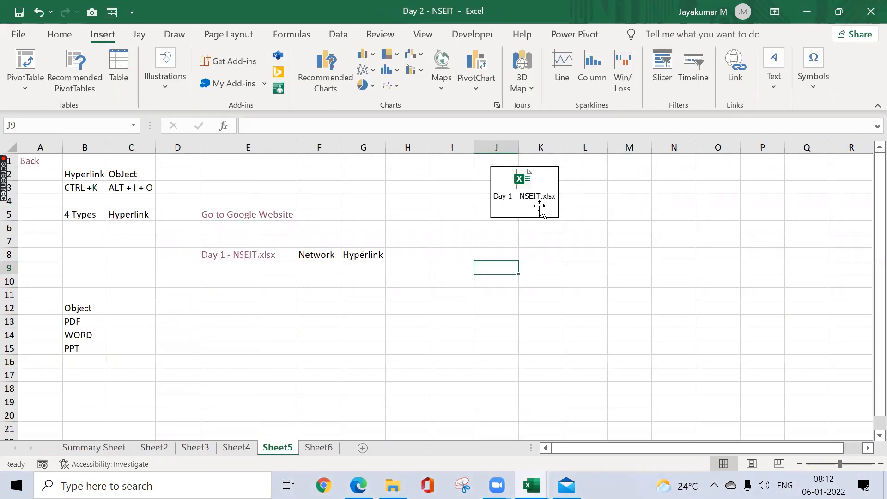
left_click(152, 331)
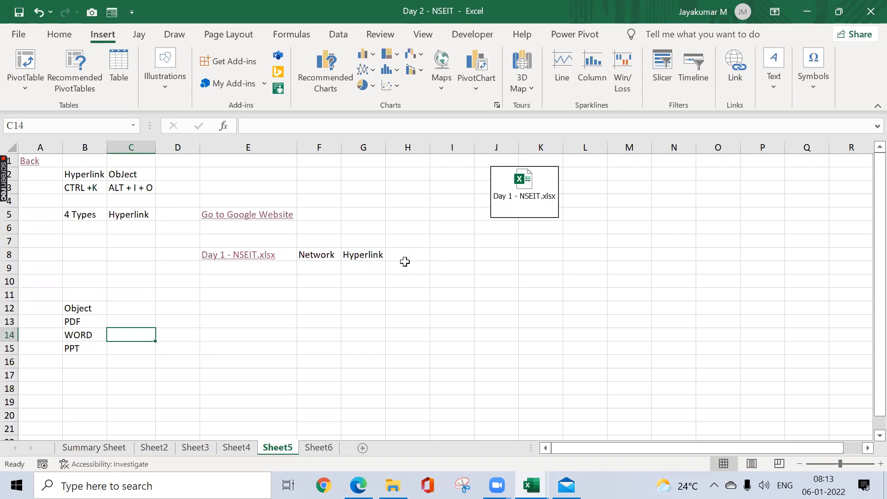
left_click(168, 304)
left_click(152, 292)
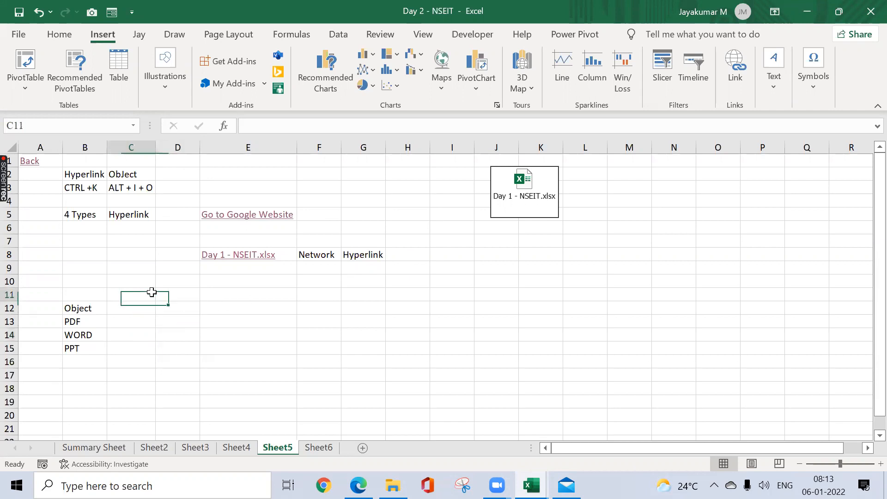
left_click(132, 269)
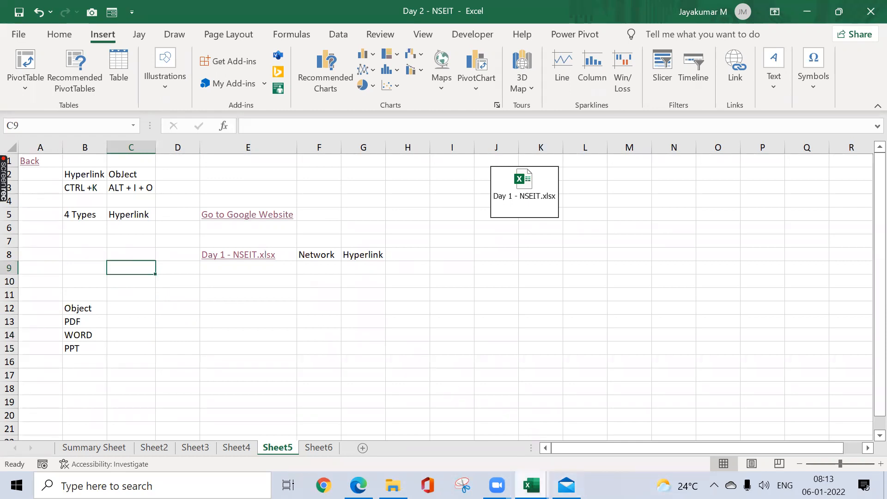
left_click(570, 297)
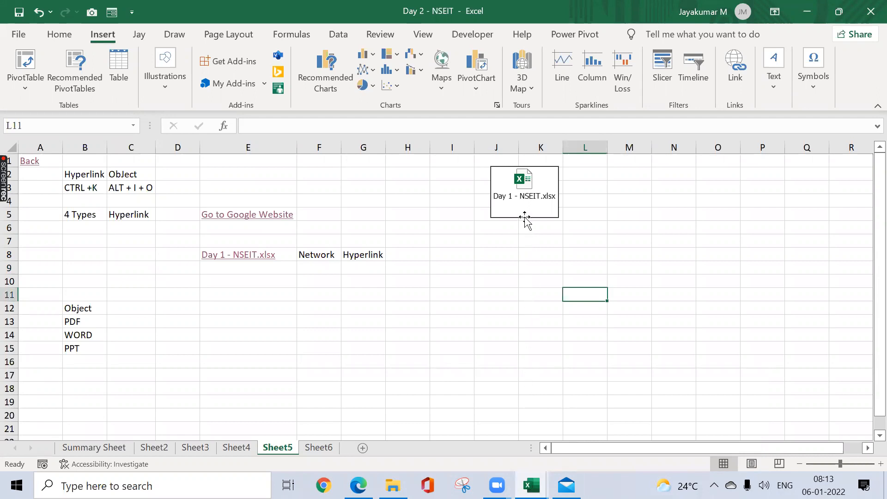
Step: Start inserting an object from an existing file at cell E13, choosing the Session Planner workbook from the NSEIT folder
left_click(282, 318)
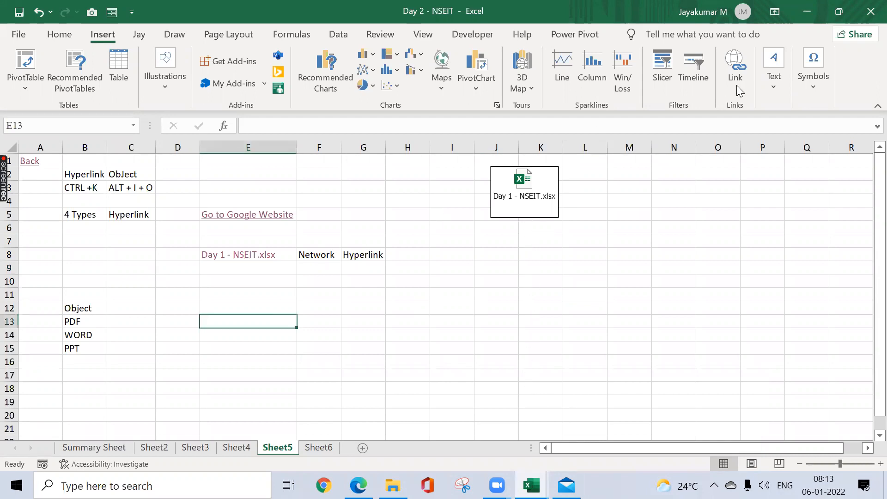
left_click(813, 74)
left_click(774, 74)
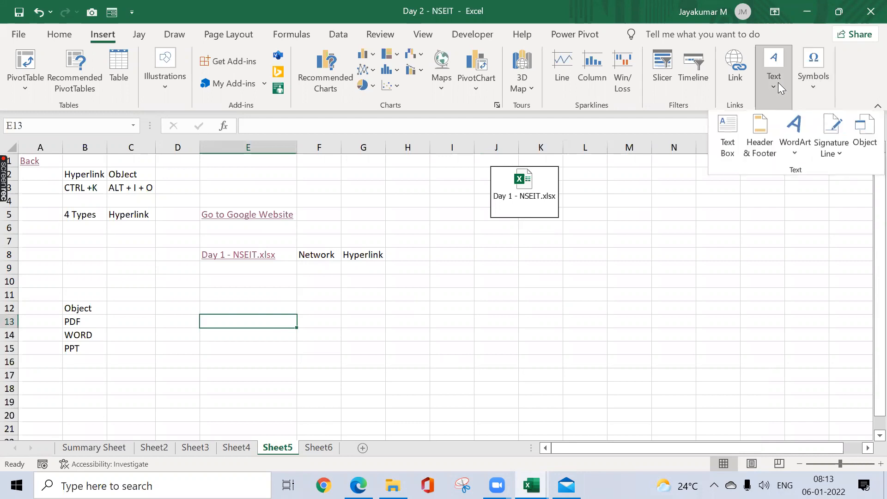
left_click(861, 134)
left_click(395, 131)
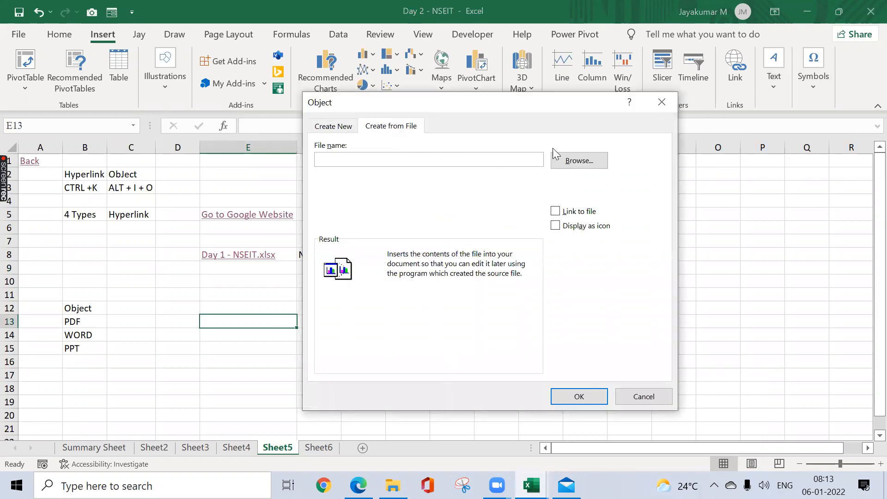
left_click(572, 160)
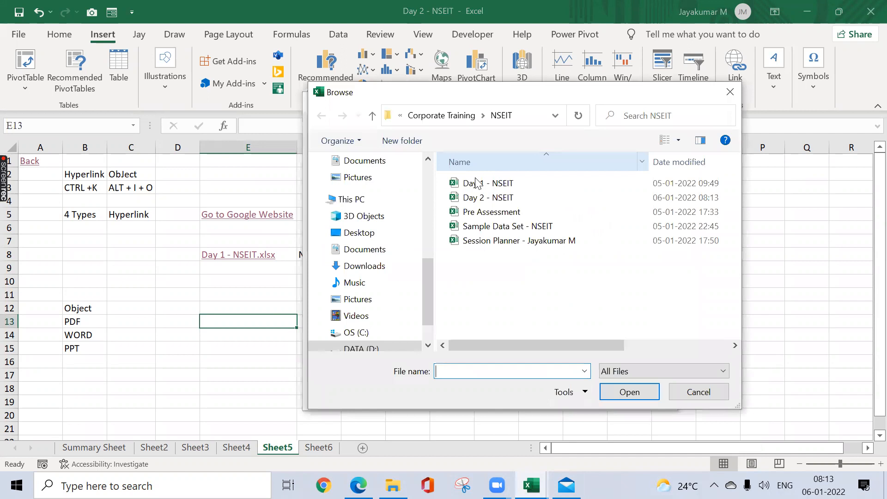
left_click(476, 183)
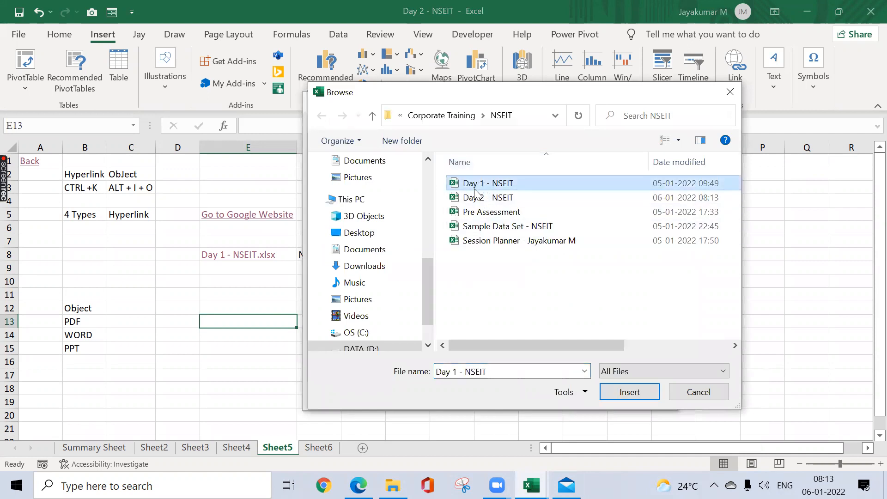
left_click(575, 242)
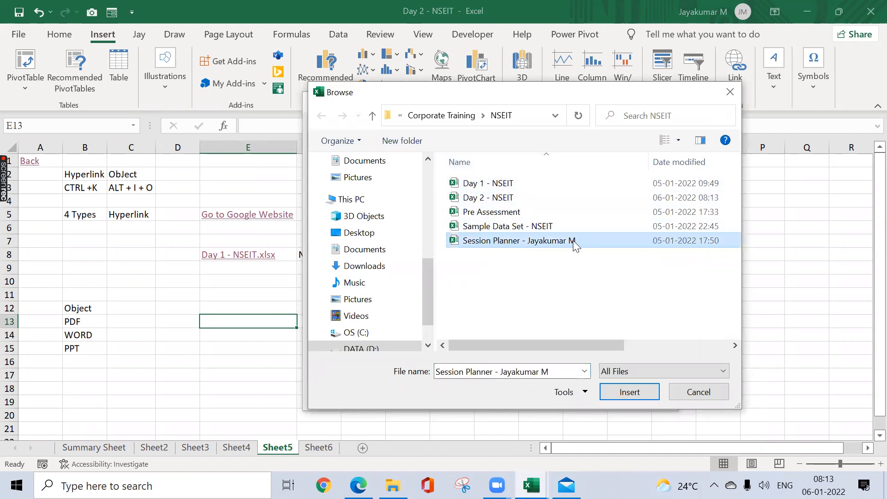
left_click(609, 391)
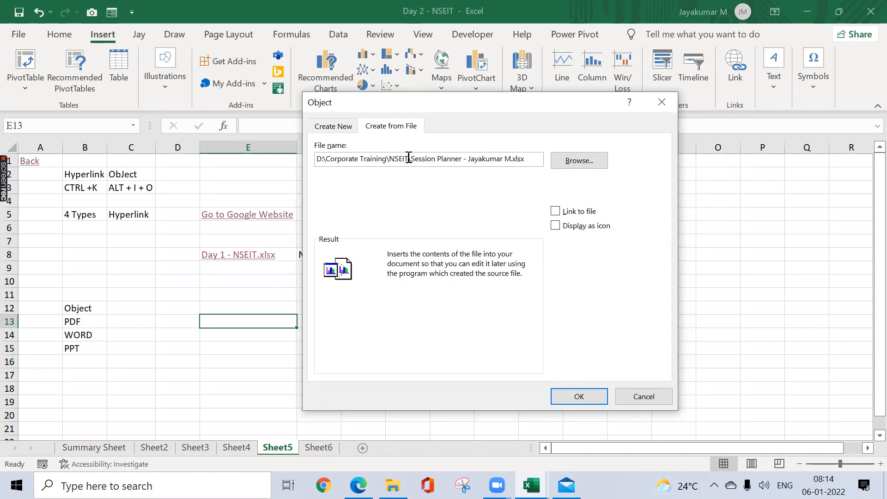
Step: Remove the folder path from the Session Planner file name, set it to display as an icon, and cancel the object insertion
left_click_drag(410, 158, 317, 167)
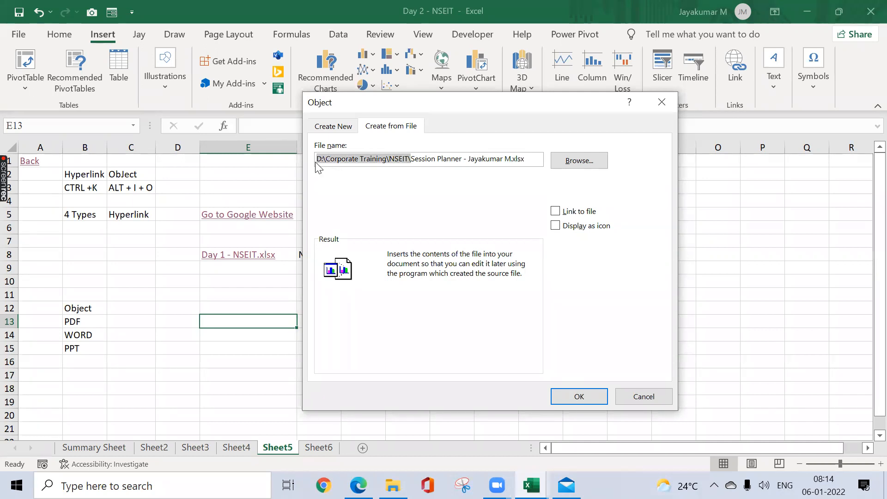
key("BackSpace")
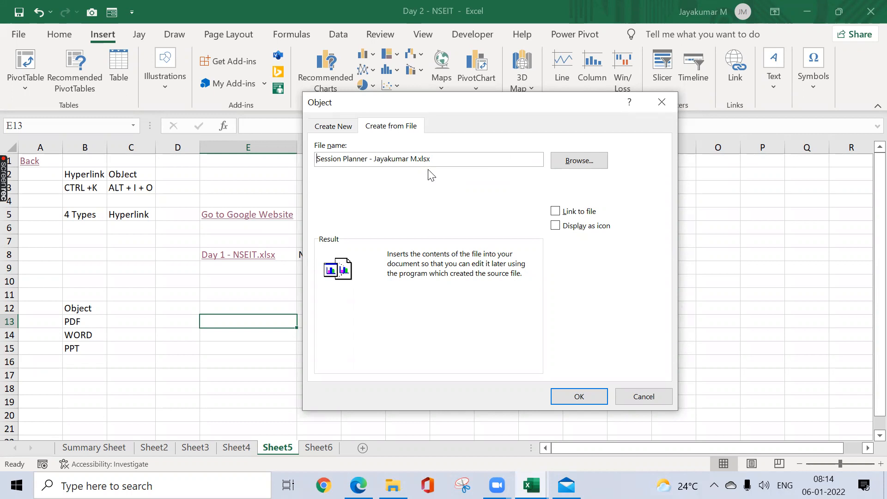
left_click(555, 226)
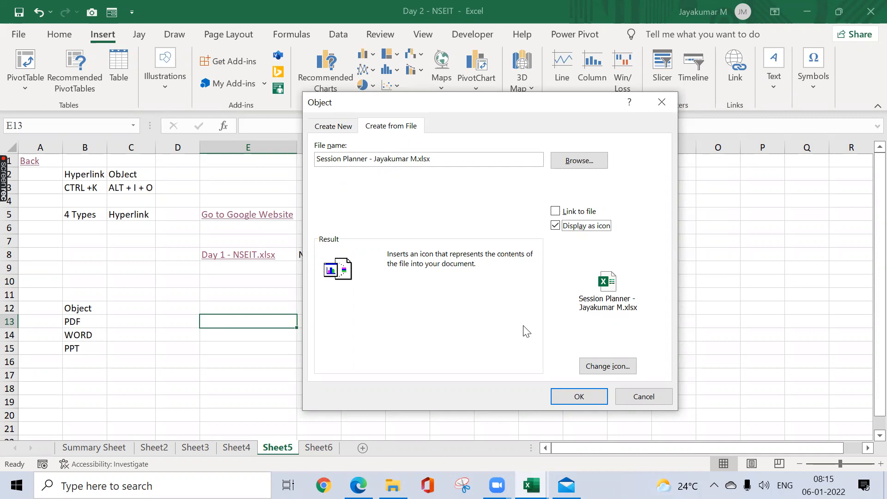
left_click(643, 396)
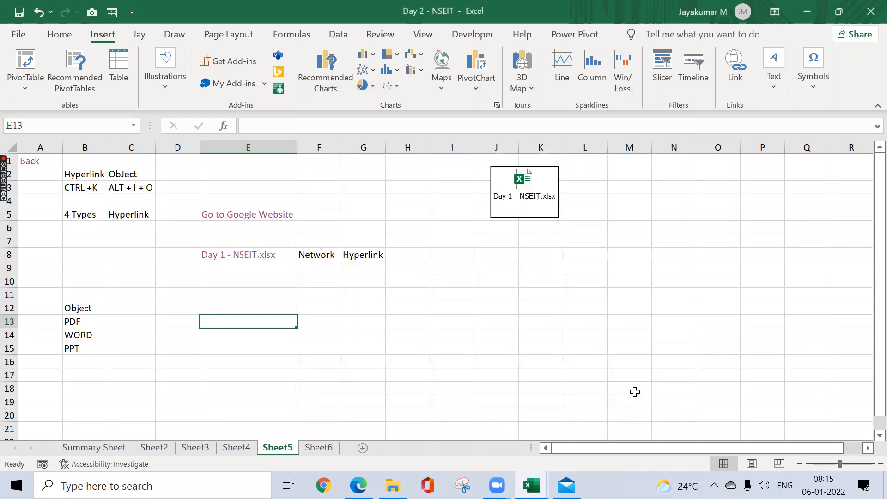
left_click(390, 241)
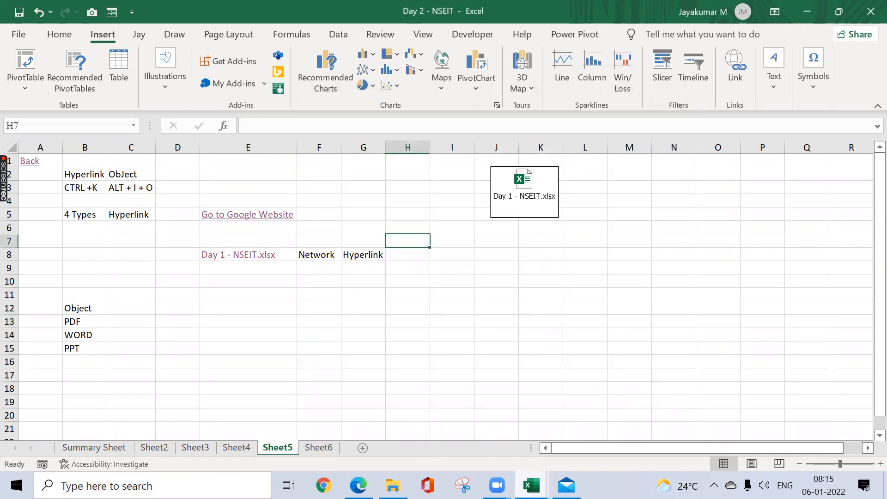
Step: Check the Day 2 topics in the Session Planner workbook, and add a worksheet after Sheet5 in Day 2 - NSEIT, going to cell B2
mouse_move(532, 485)
left_click(396, 424)
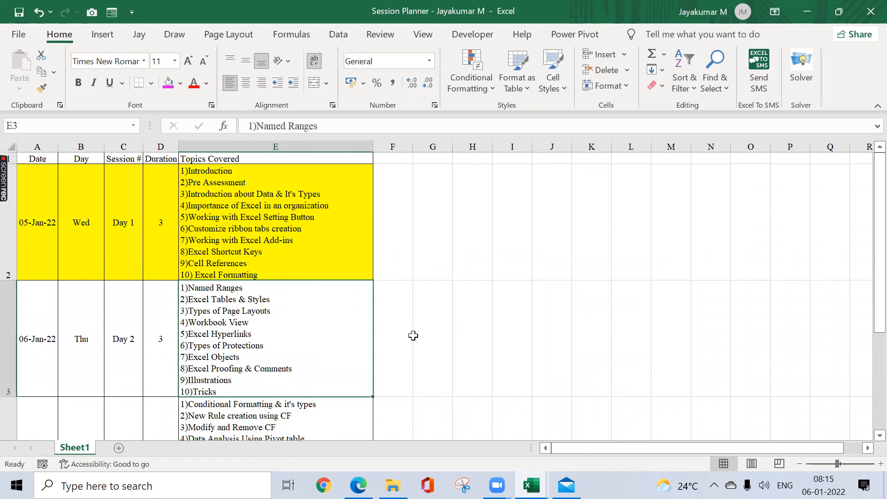
key("alt+Tab")
left_click(362, 450)
left_click(241, 260)
key("ctrl+Up")
key("ctrl+Left")
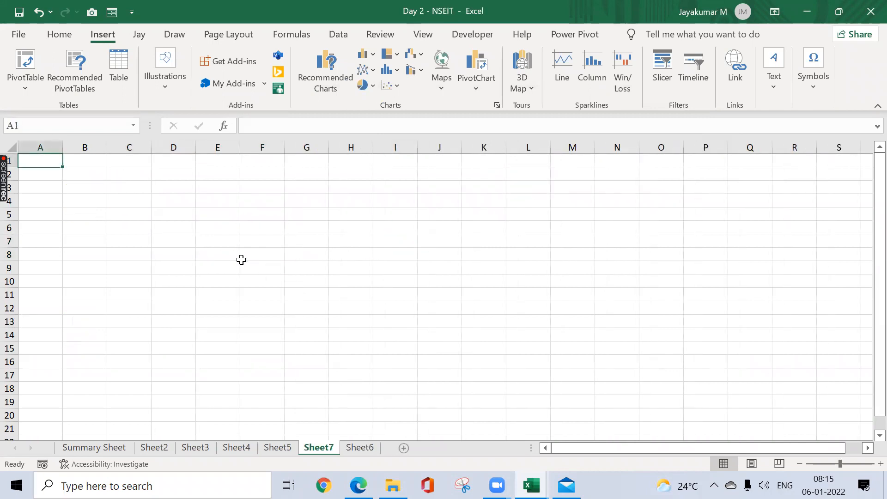
key("Down")
key("Right")
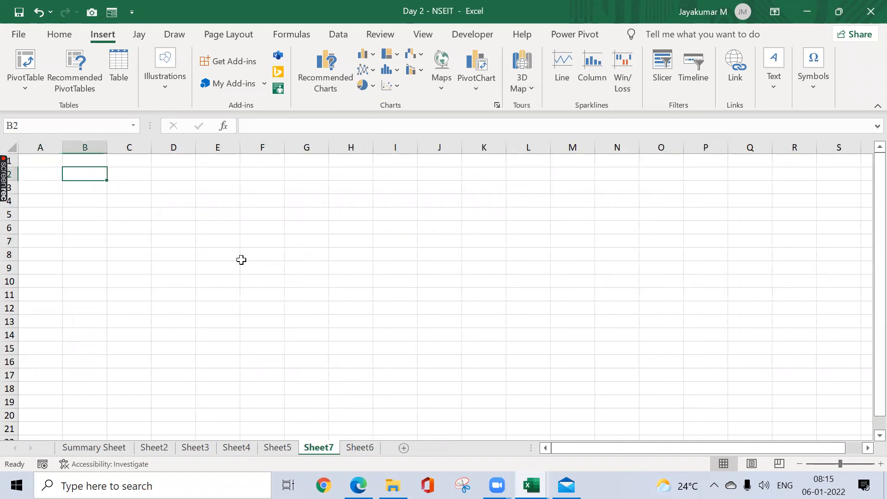
Step: Copy the product price, quantity and total table from Sheet4 of Sample Data Set - NSEIT and paste it at B2 of Sheet7
key("alt+Tab")
key("alt+Tab")
key("alt+Tab")
key("alt+Tab")
key("alt+Tab")
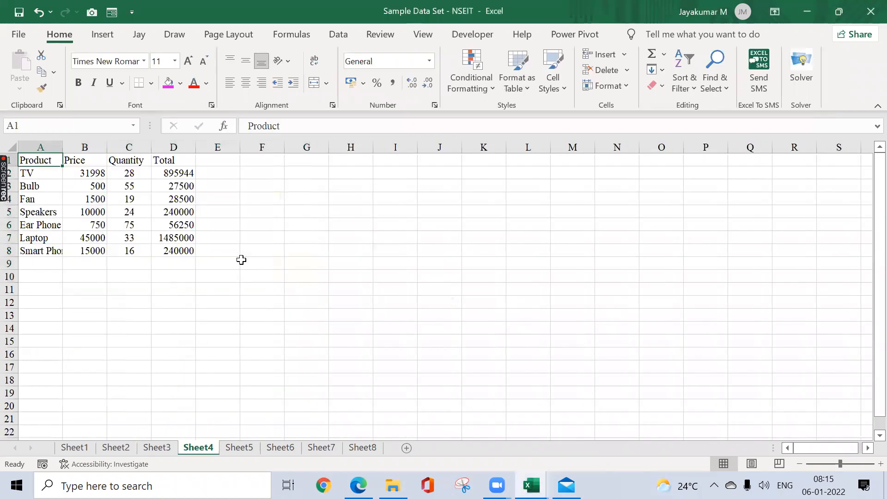
key("ctrl+a")
key("ctrl+c")
key("alt+Tab")
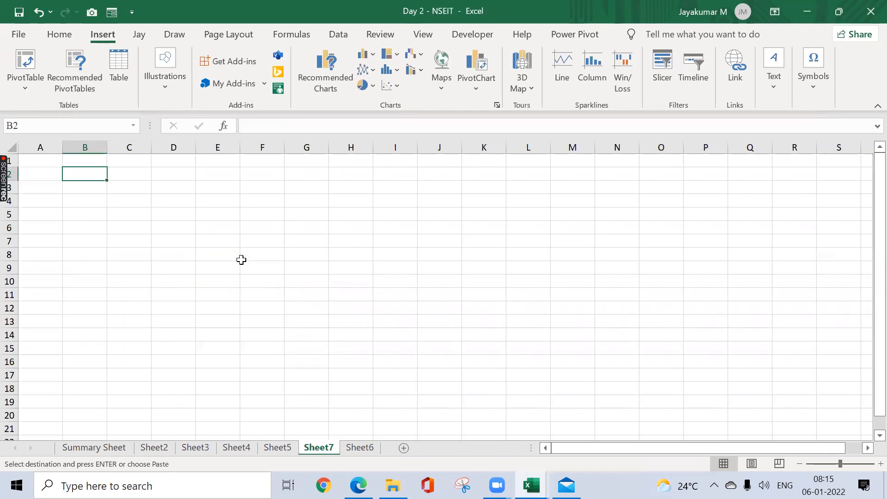
key("ctrl+v")
key("Right")
key("Right")
key("Right")
key("Right")
key("Right")
key("Right")
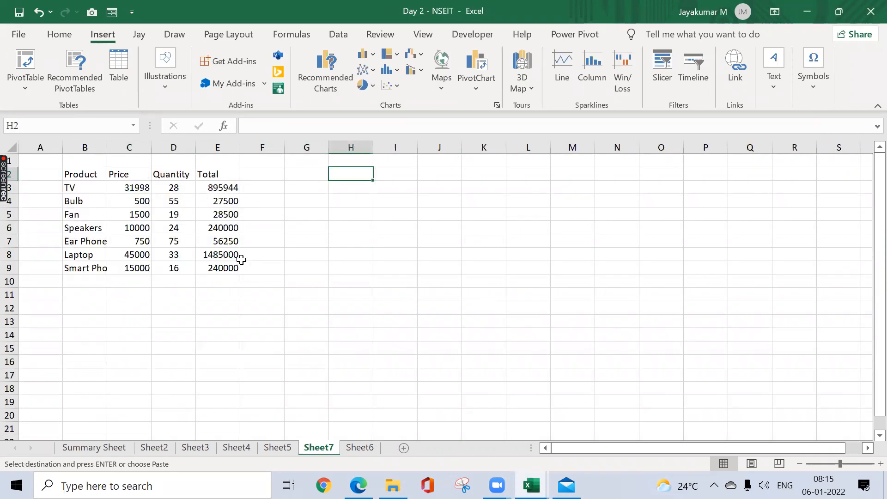
Step: Enter the heading "3 Types Of Protection" in H2 and autofit the width of column H to it
type("3 Types Of Pre")
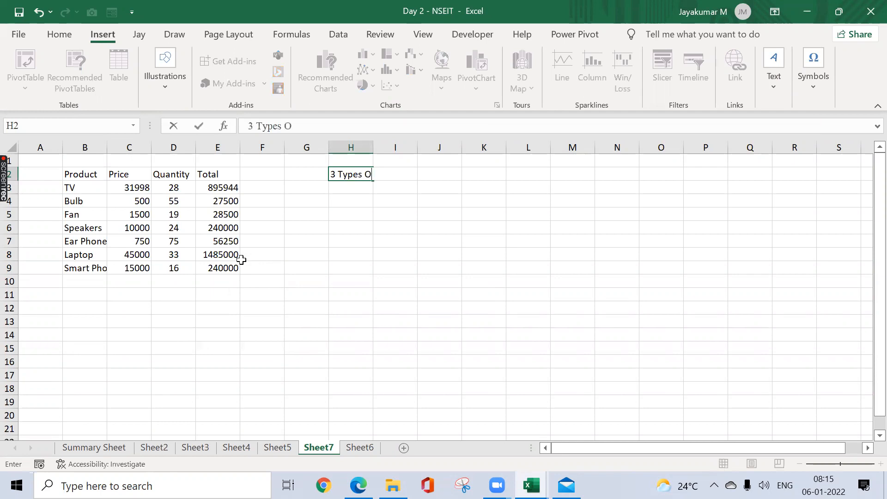
key("BackSpace")
type("otection")
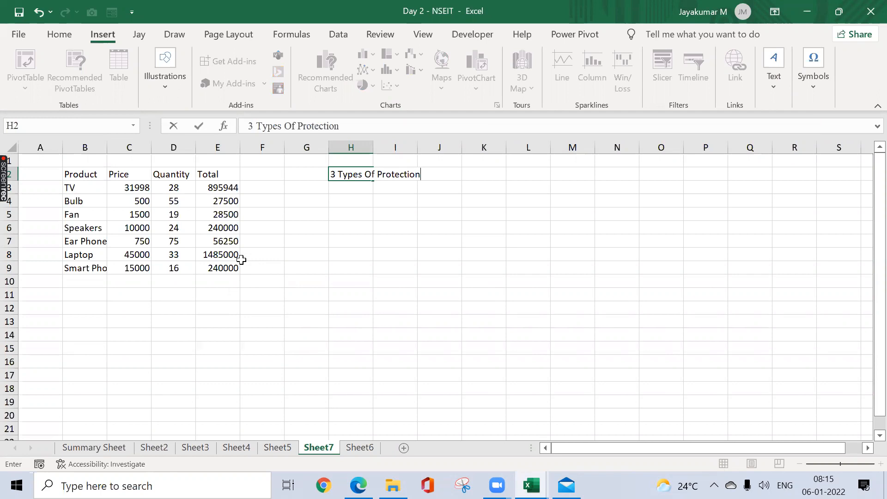
key("Return")
key("Up")
key("alt+o")
key("c")
key("a")
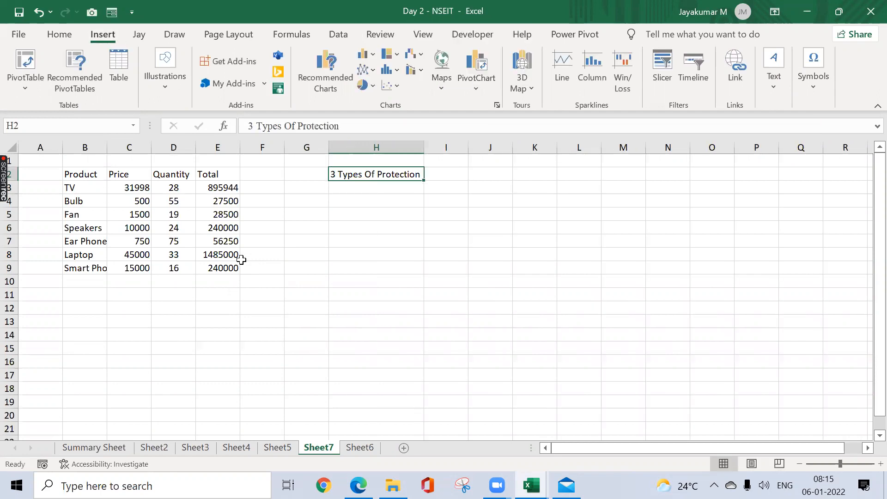
Step: List Cell, Worksheet and Workbook in H4:H6 beneath the protection heading, and select the three entries
key("Down")
key("Down")
type("Cell")
key("Return")
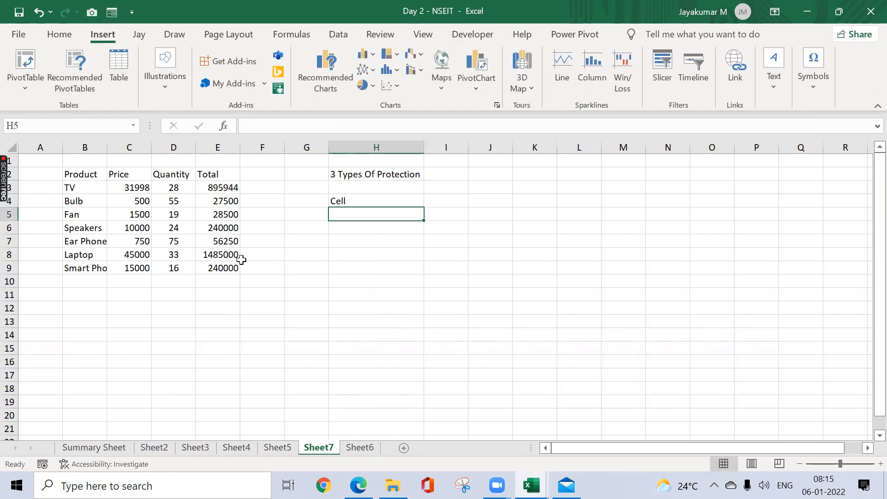
type("W")
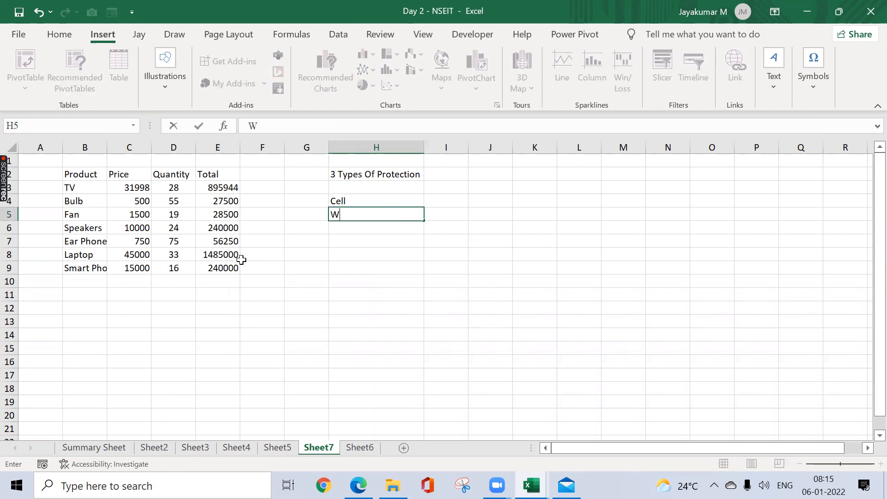
type("Orksheet")
key("Return")
type("Workbook")
key("ctrl+Return")
key("shift+Up")
key("shift+Up")
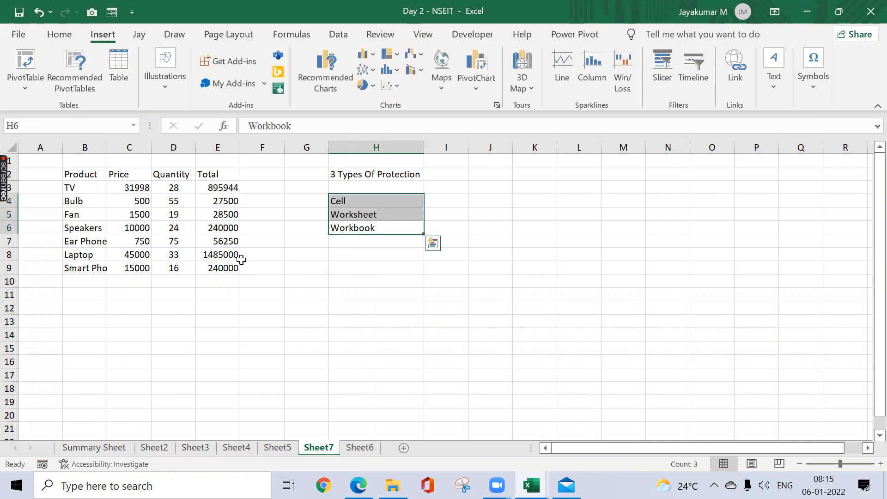
Step: Enter "Pwd to Open" in I6 and "Pwd to Modify" in I7 beside Workbook, and select both cells
key("Down")
key("Right")
key("Up")
key("Left")
key("Right")
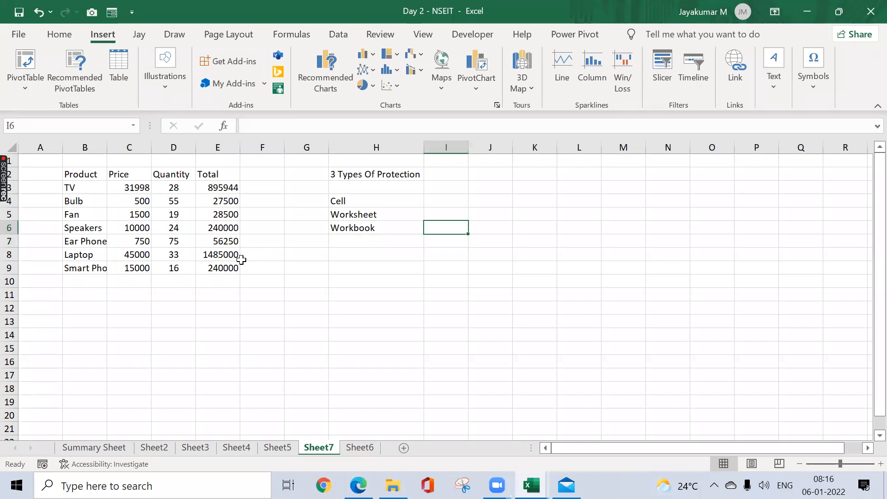
type("Pwd to Open")
key("Return")
type("Pwe")
key("BackSpace")
type("d to ")
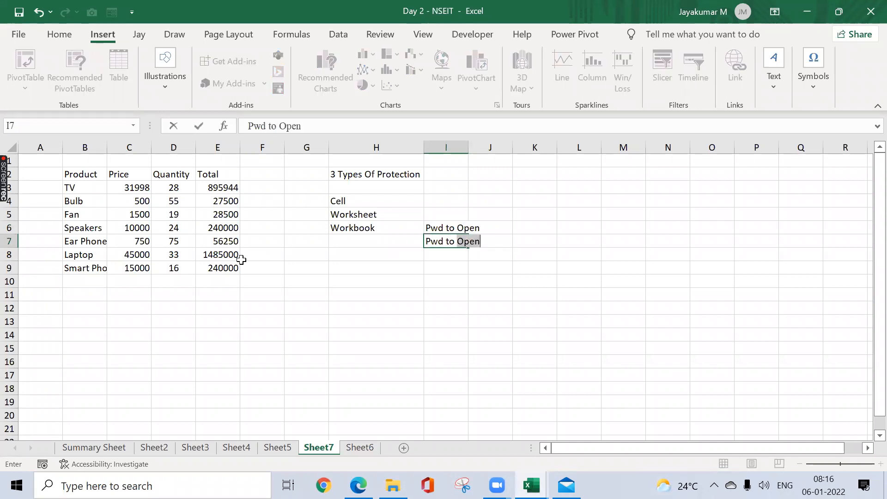
type("Modify")
key("Return")
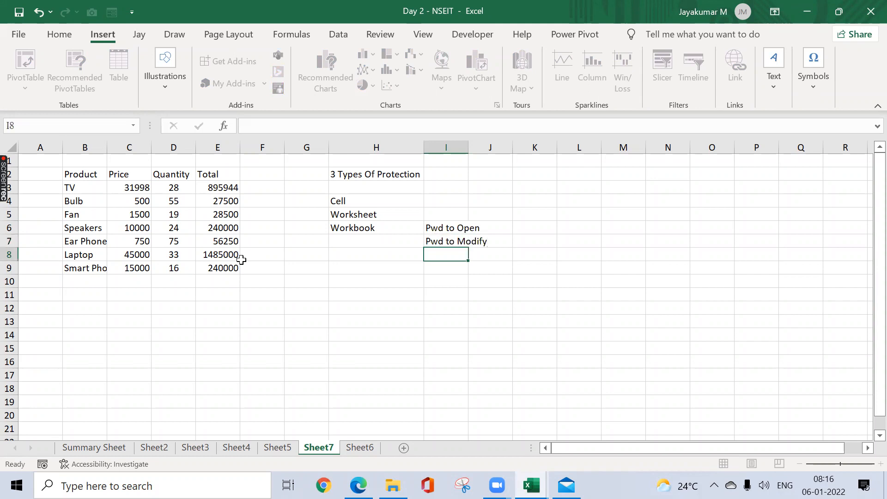
key("Up")
key("shift+Up")
key("alt+p")
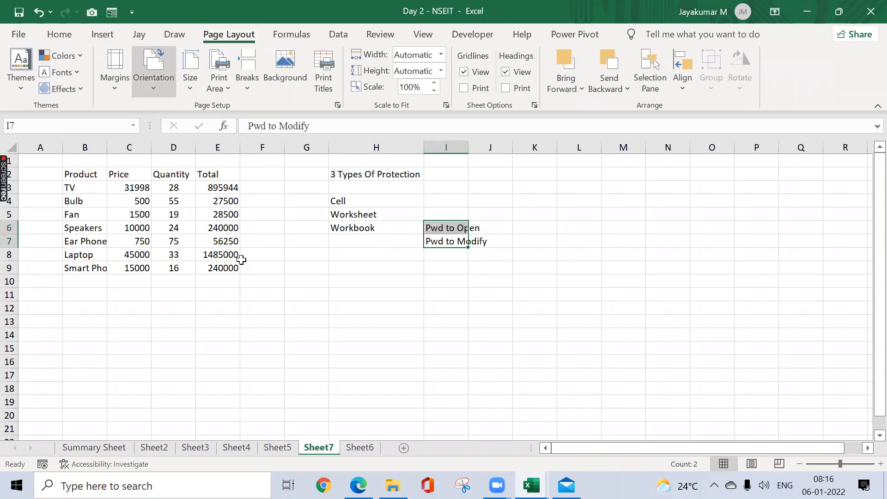
type("oca")
key("Escape")
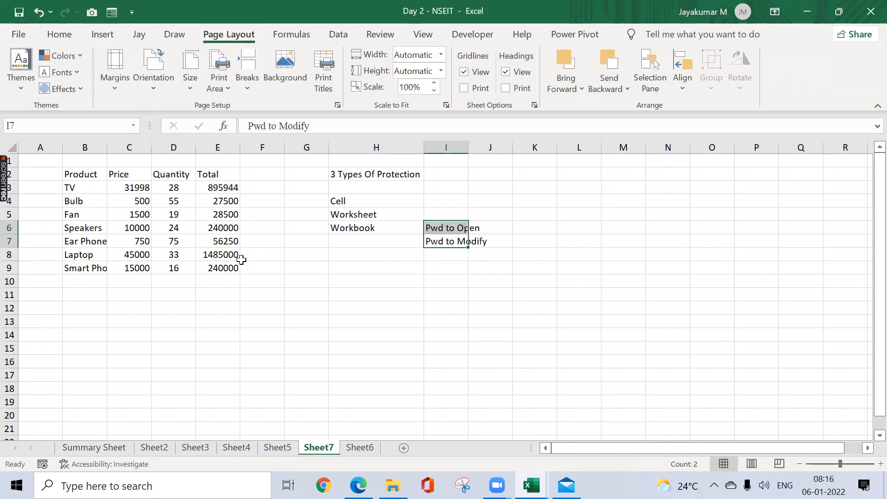
Step: Autofit the width of column I to the selected entries in I6:I7
key("alt+o")
key("c")
key("a")
key("ctrl+Left")
key("ctrl+Left")
key("ctrl+Up")
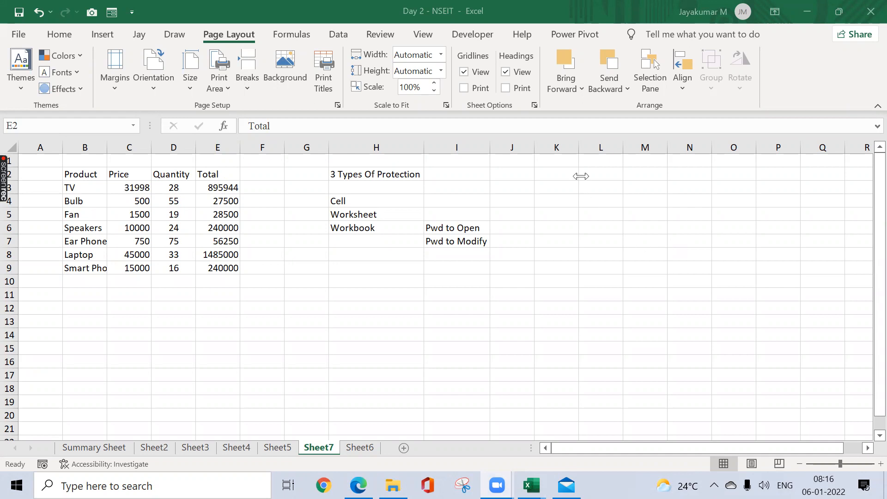
left_click(215, 215)
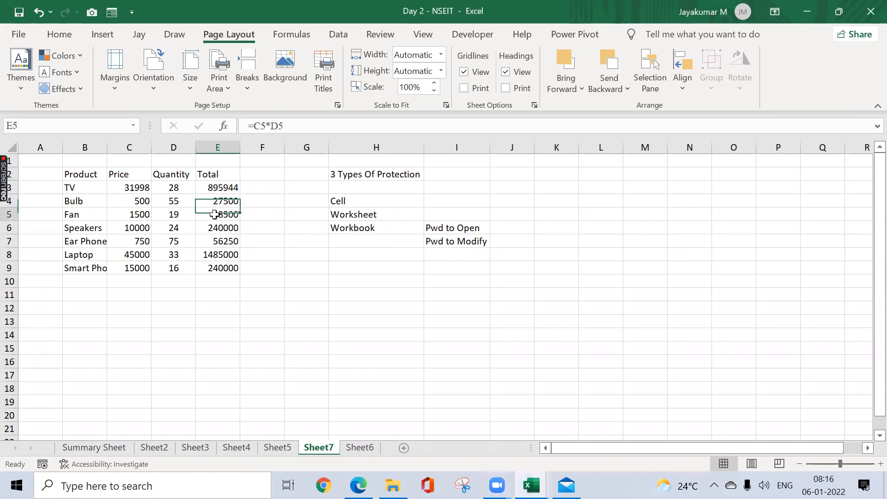
left_click(127, 304)
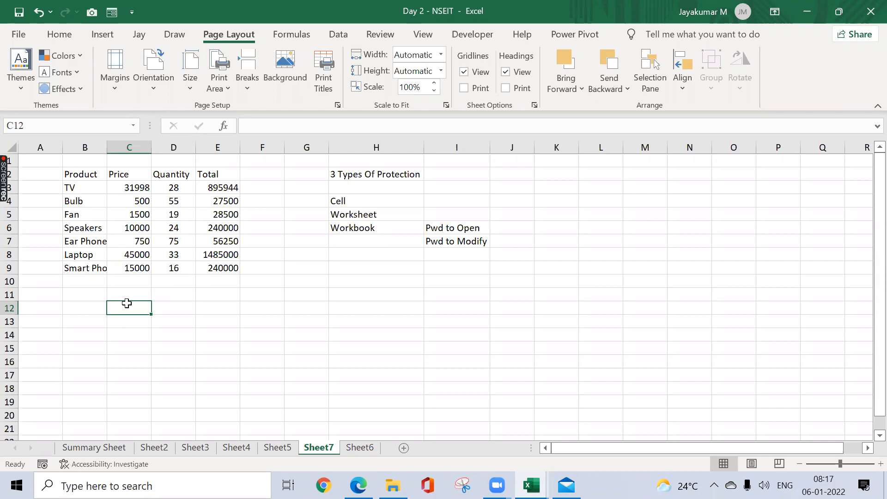
Step: Add a blank worksheet after Sheet7, select C6:L14 on it, and delete that worksheet
left_click(406, 448)
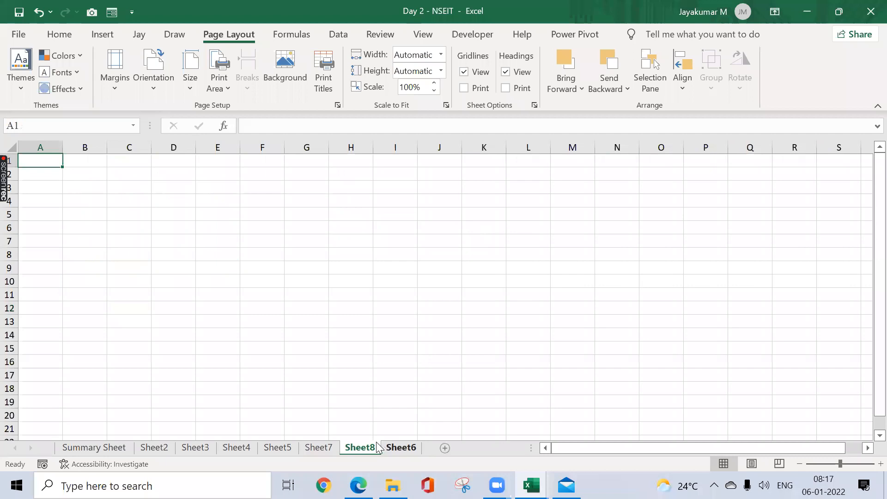
mouse_move(146, 223)
left_mouse_down()
mouse_move(515, 319)
mouse_move(530, 334)
left_mouse_up()
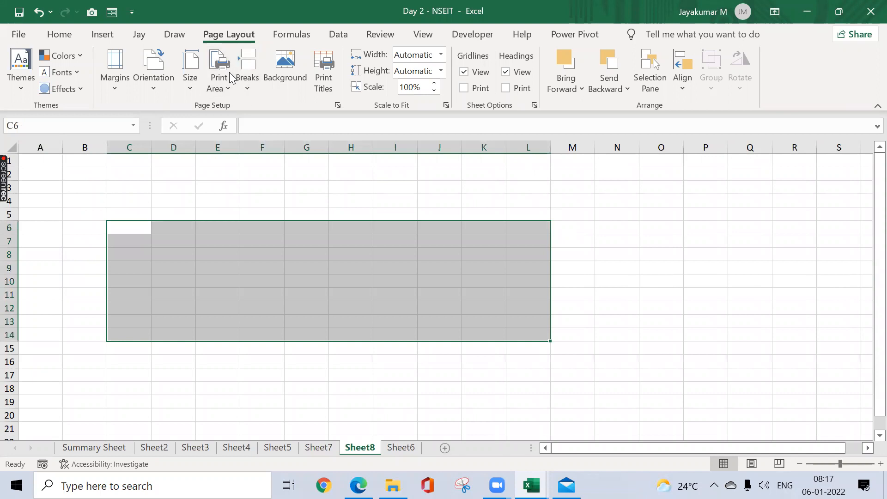
left_click(381, 34)
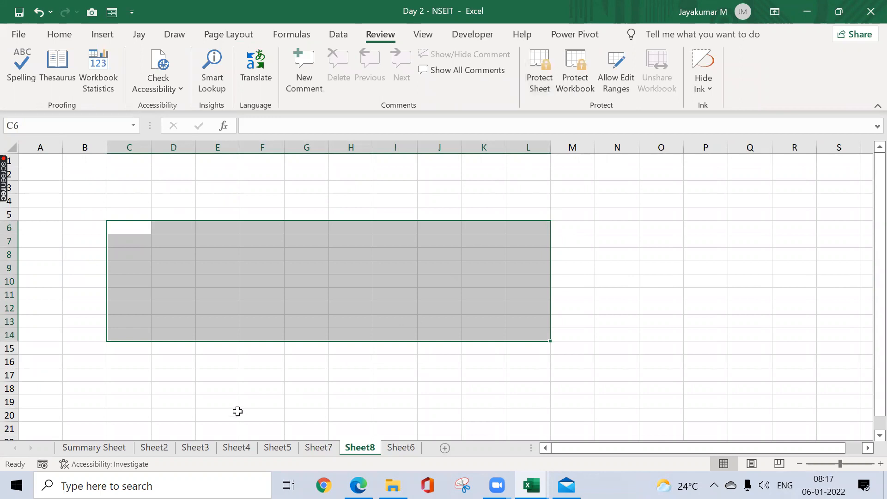
left_click(360, 449)
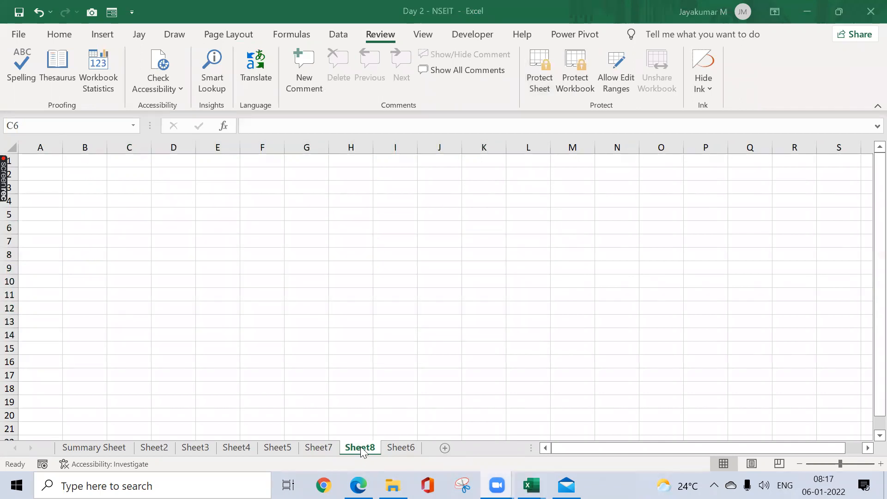
left_click(361, 446)
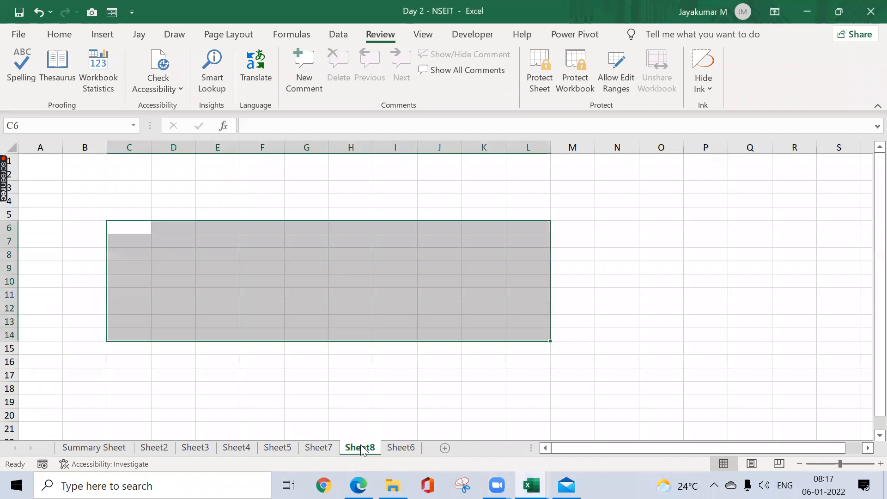
right_click(361, 448)
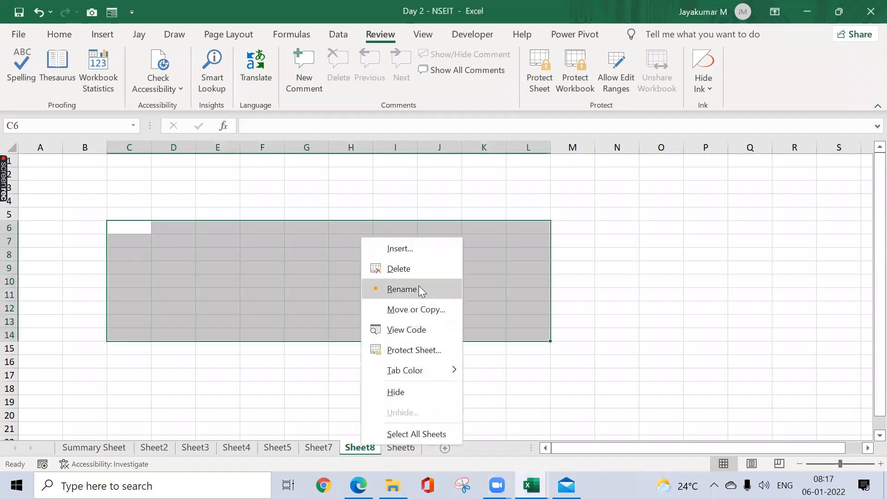
left_click(420, 271)
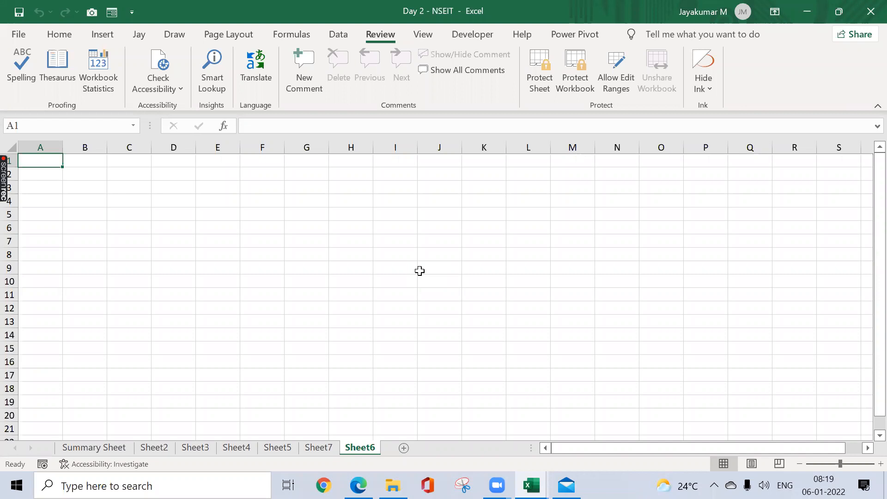
Step: Return to Sheet7 and examine its cell areas by selecting B3:M15 and the product table B2:E9
left_click(139, 211)
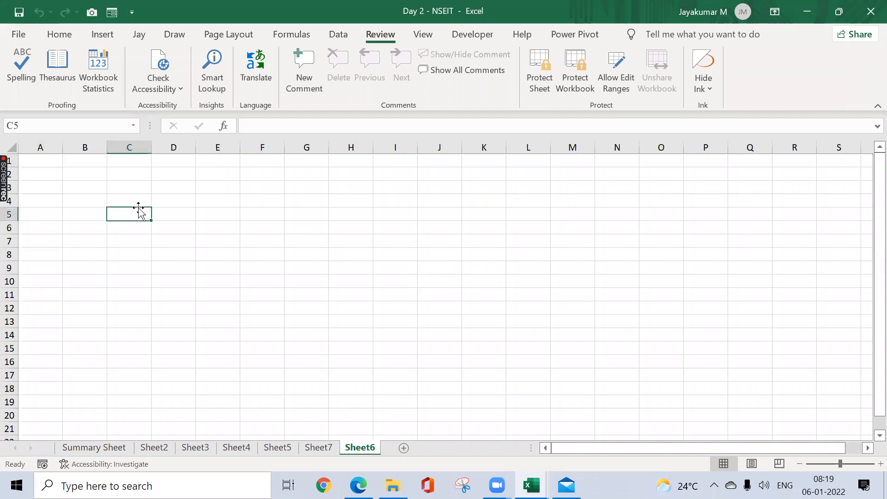
left_click(316, 447)
left_click(511, 200)
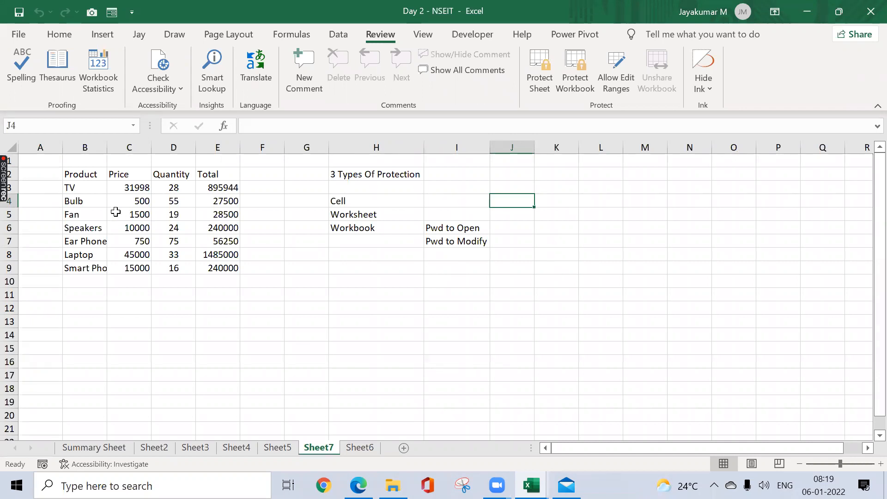
left_click_drag(65, 182, 652, 343)
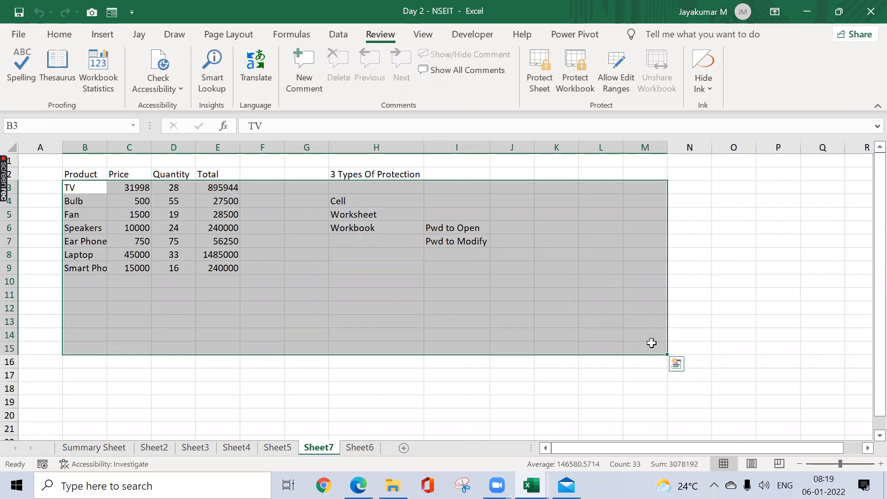
left_click(332, 272)
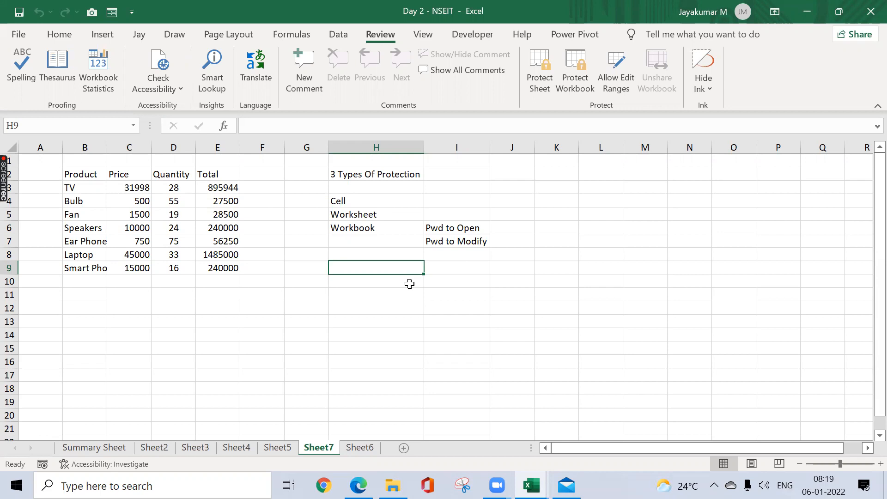
left_click(77, 171)
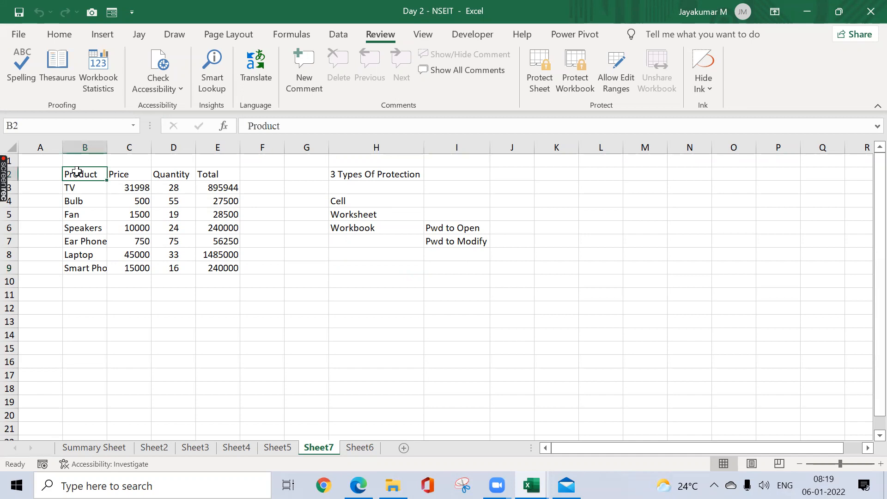
key("ctrl+shift+Down")
key("ctrl+shift+Right")
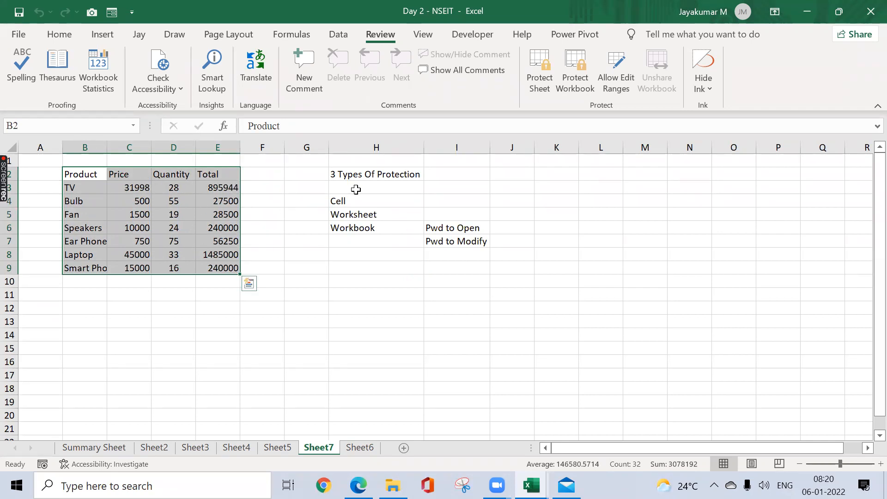
left_click(184, 196)
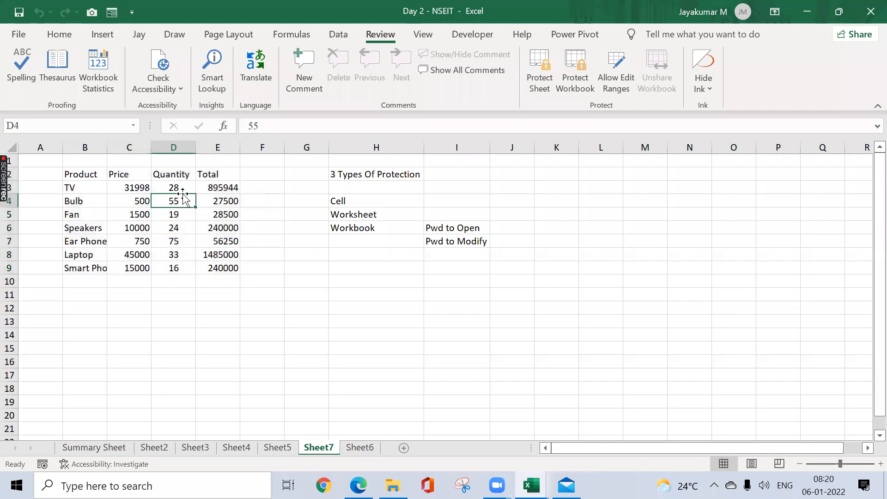
Step: Fill the quantity values in D3:D9 with magenta and set their font colour to white
left_click(189, 187)
key("ctrl+shift+Down")
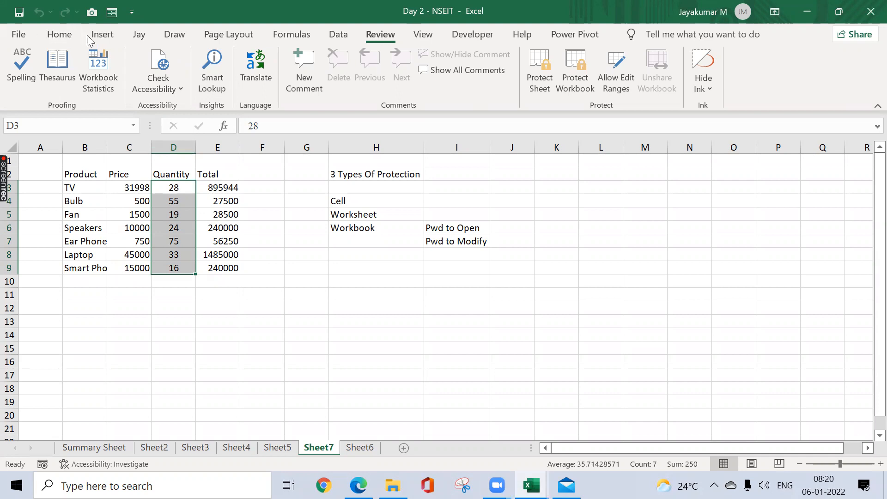
left_click(65, 36)
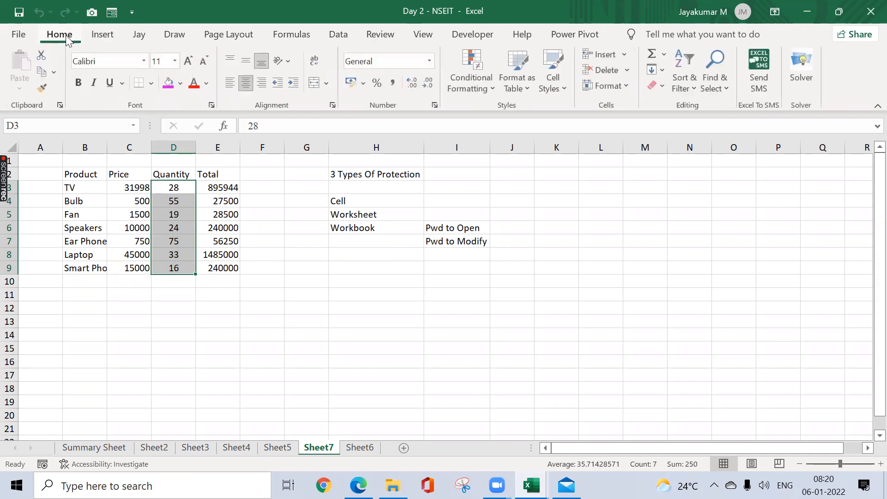
left_click(169, 83)
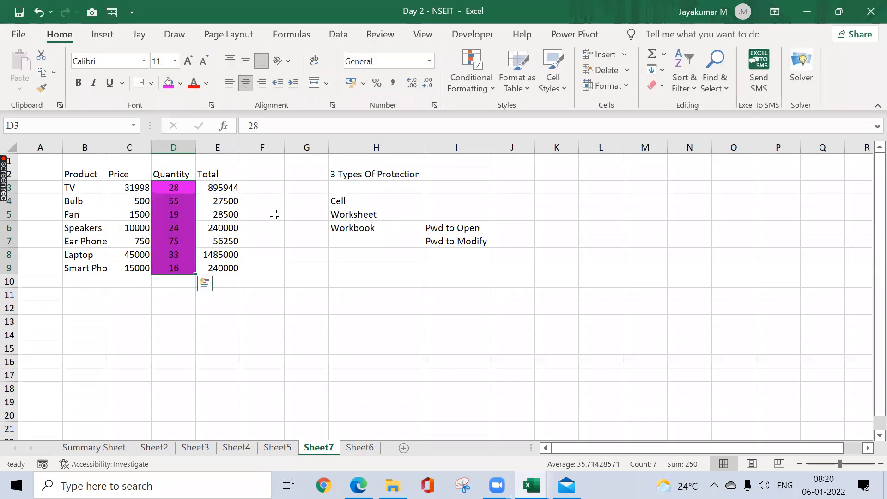
left_click(208, 83)
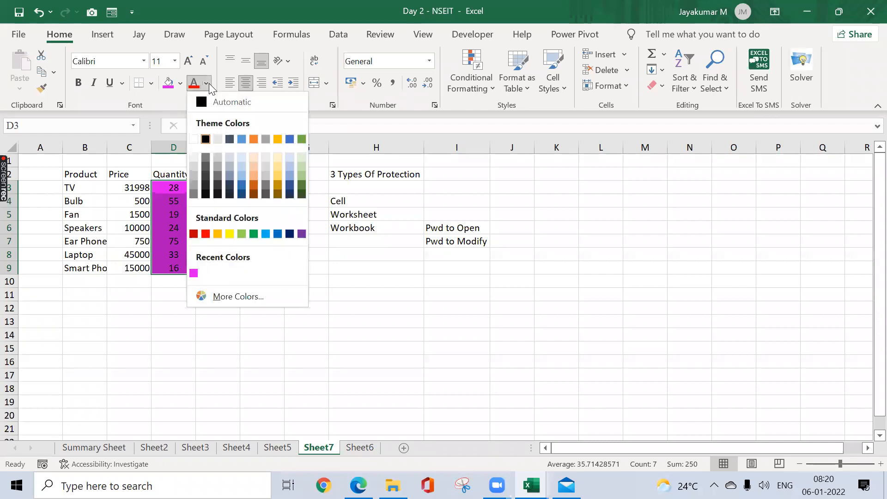
left_click(193, 139)
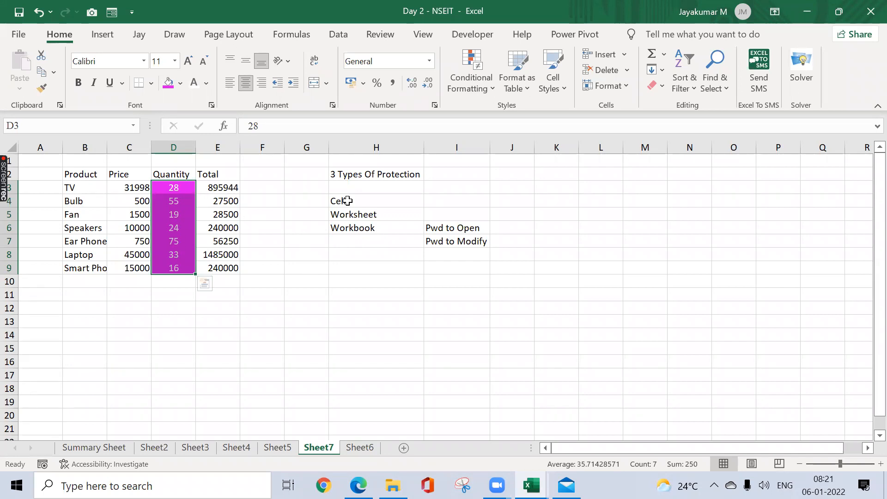
Step: Examine the Locked and Hidden protection settings of the blank cells K7 and G13
left_click(499, 198)
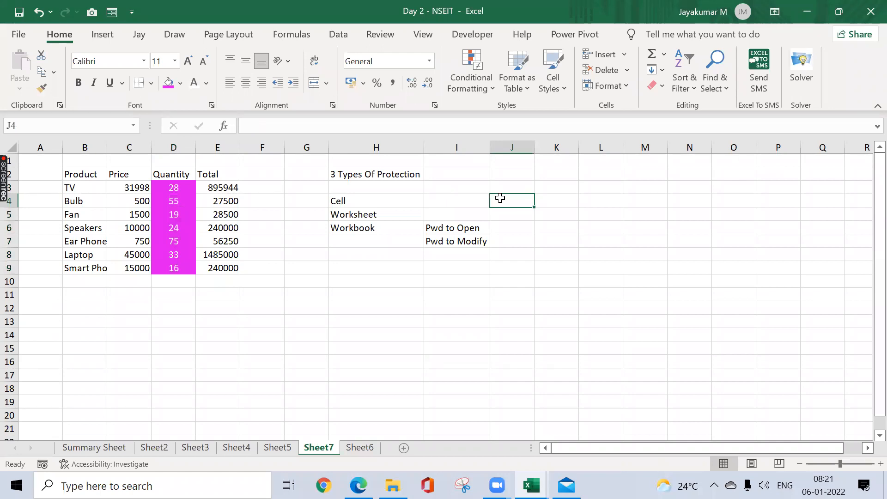
right_click(549, 242)
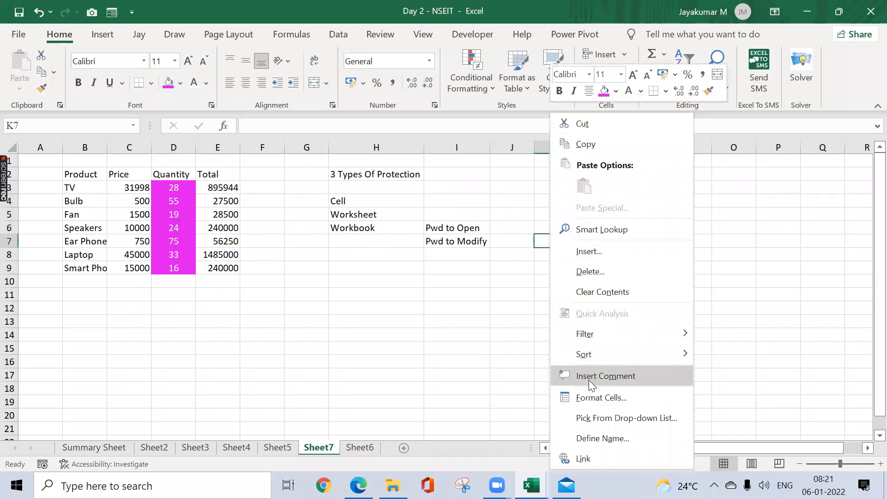
left_click(586, 396)
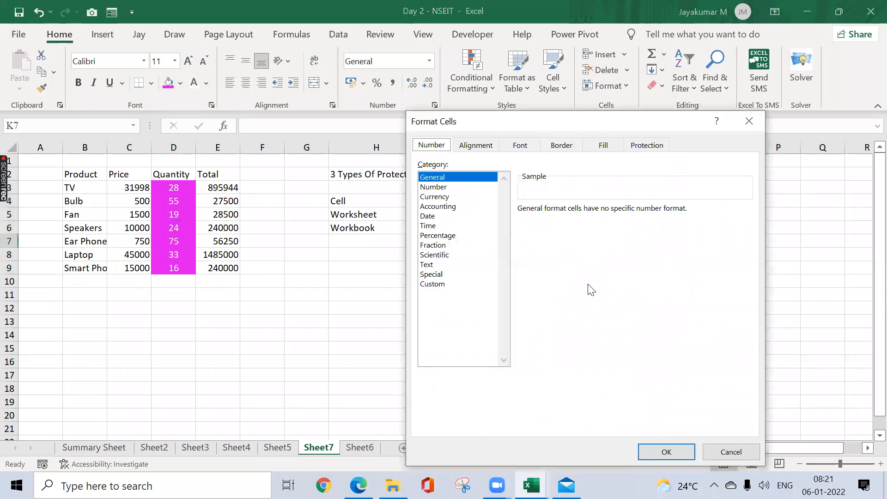
left_click(666, 148)
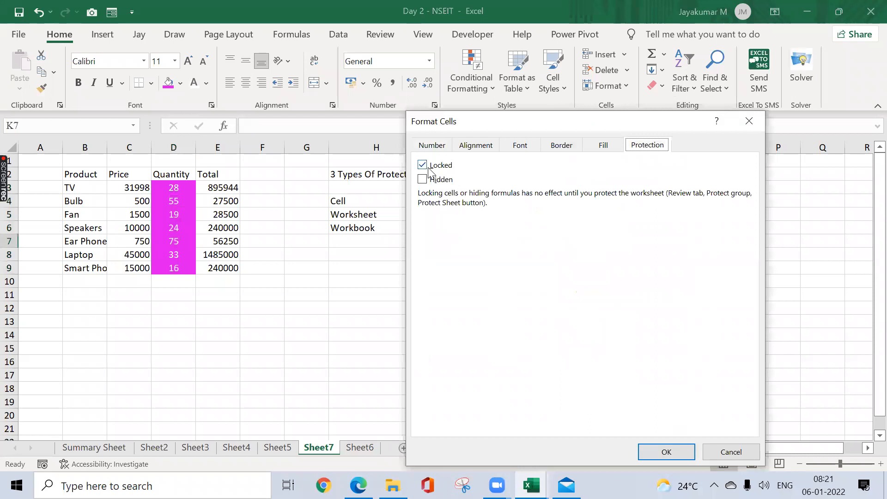
left_click(749, 121)
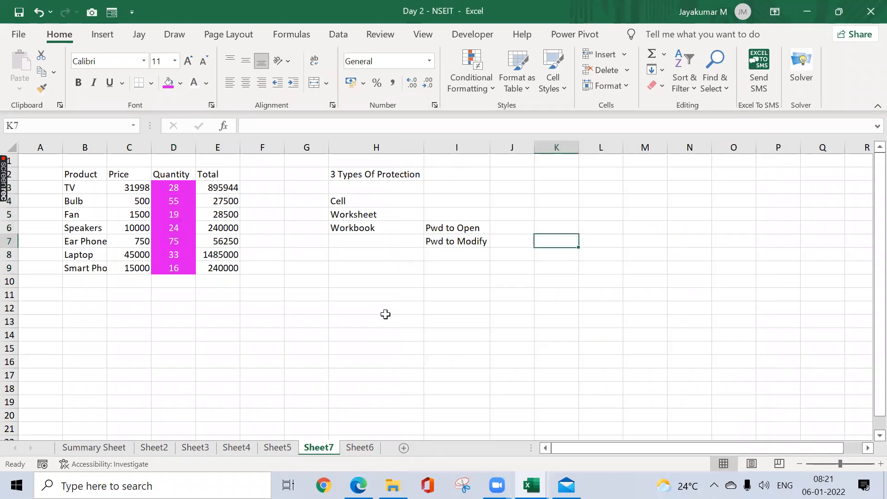
right_click(322, 318)
left_click(373, 399)
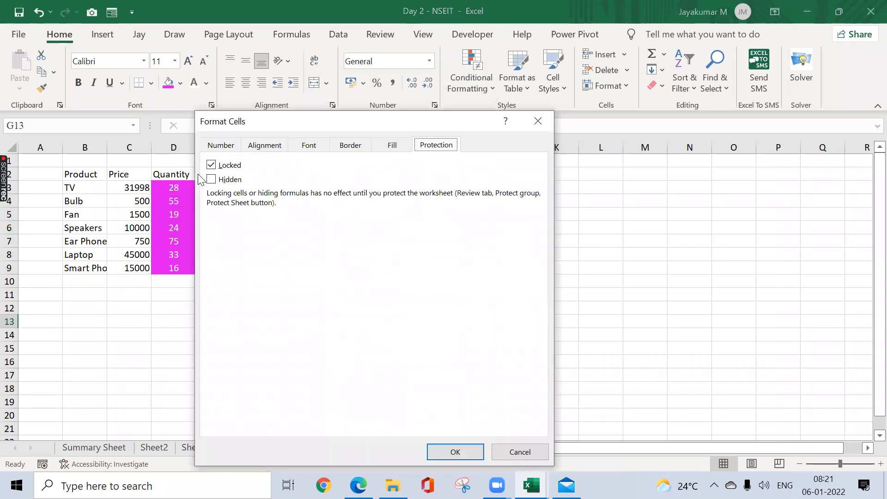
left_click(537, 122)
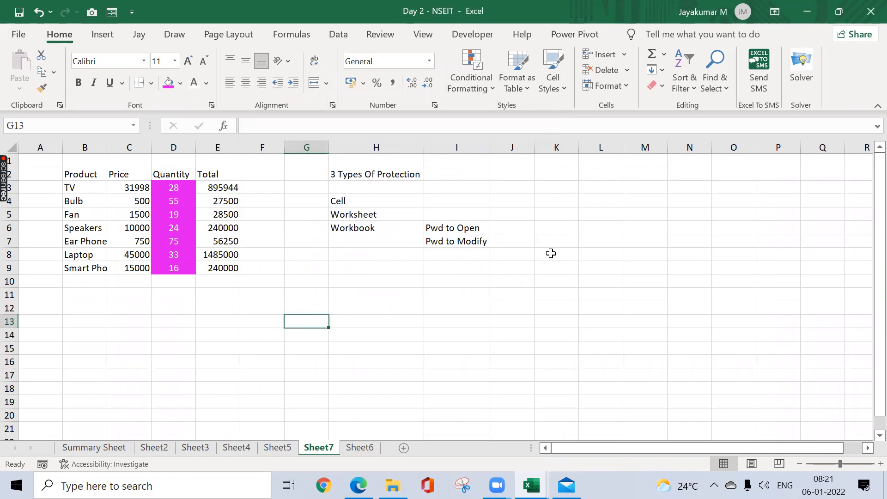
Step: Check the protection settings of blank cell K4 and display the sheet and workbook protection commands
left_click(573, 223)
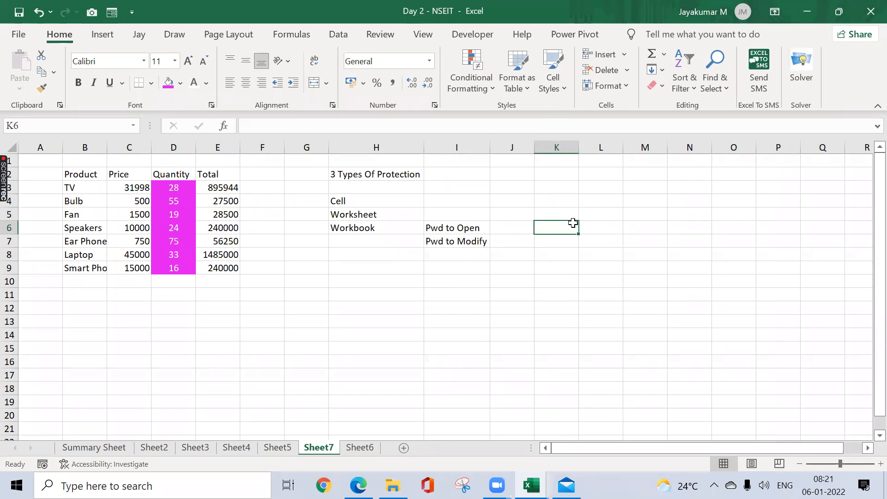
left_click(555, 199)
right_click(556, 198)
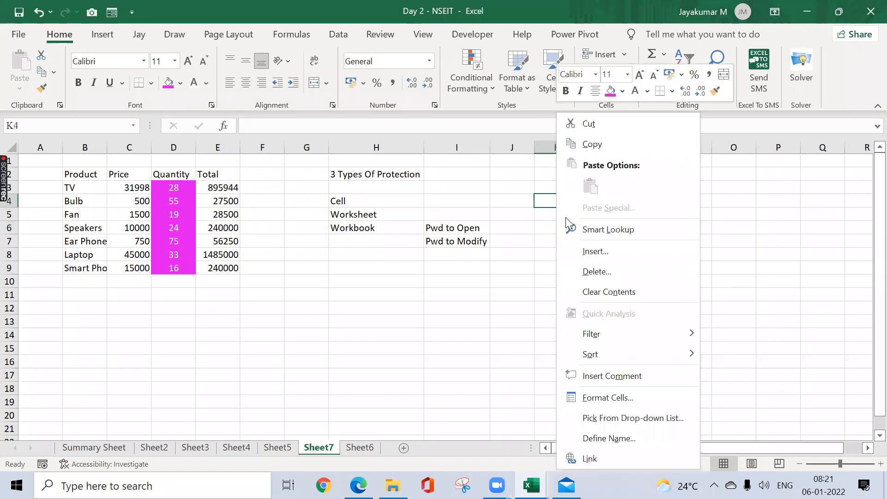
left_click(591, 397)
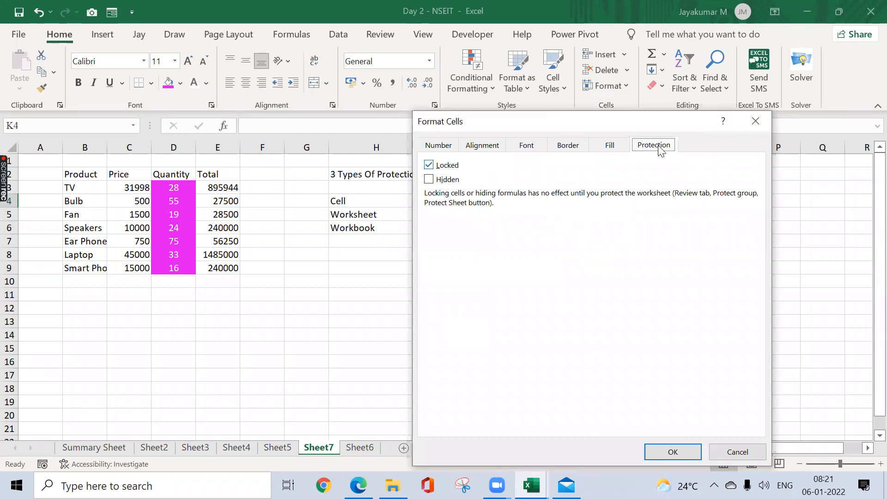
left_click(741, 130)
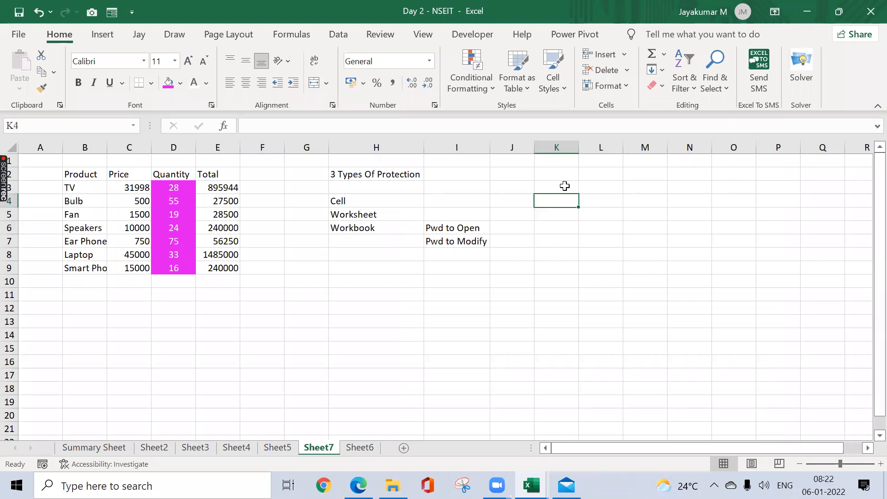
left_click(387, 37)
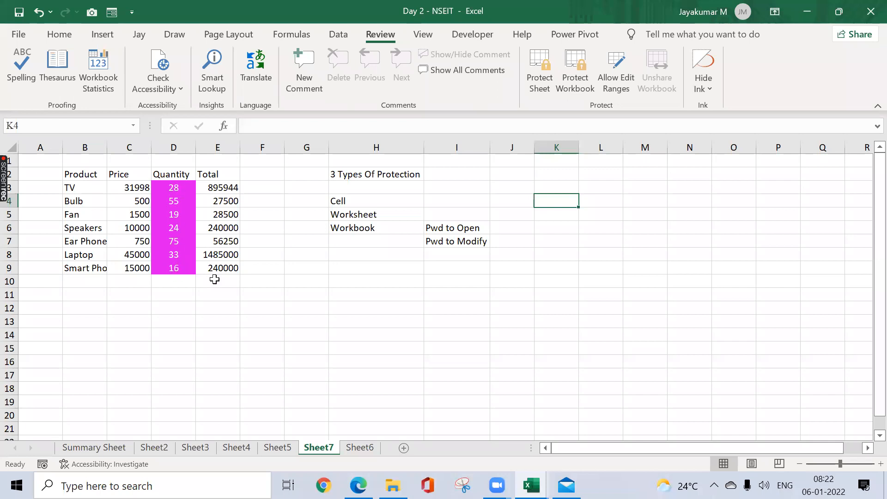
Step: Unlock the quantity cells D3:D9 by turning off their Locked protection setting
left_click(179, 192)
key("ctrl+shift+Down")
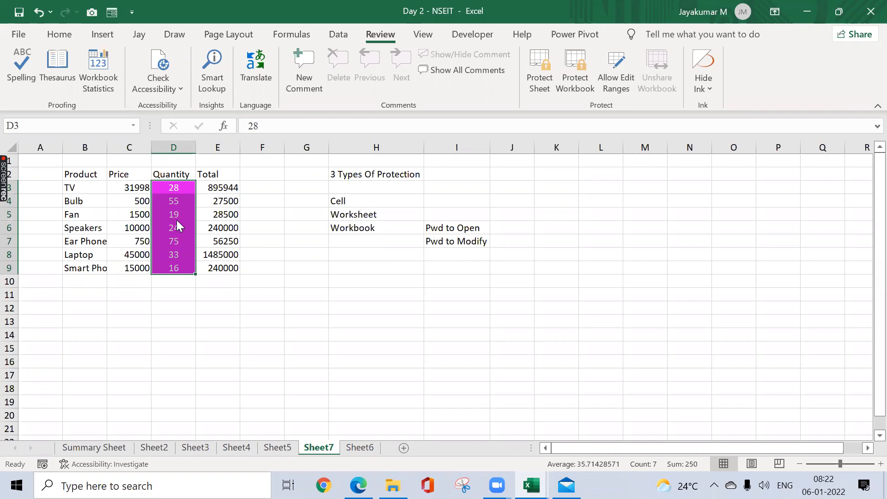
right_click(177, 220)
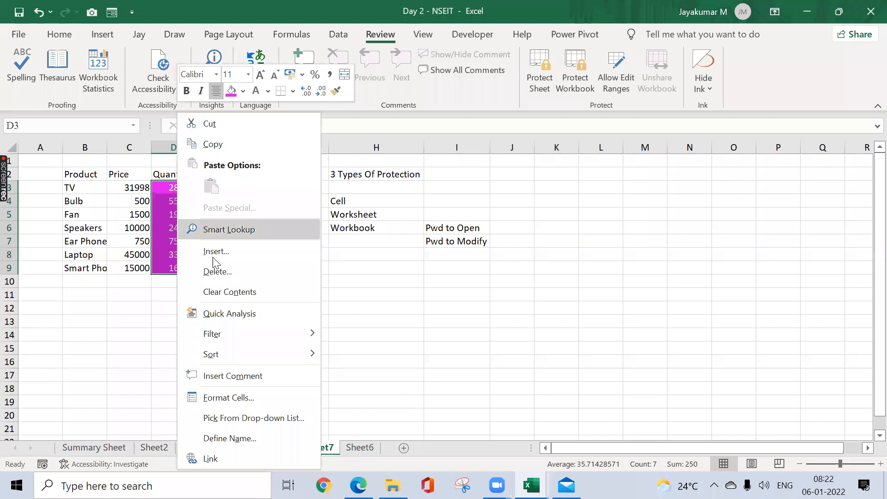
left_click(243, 397)
left_click(91, 171)
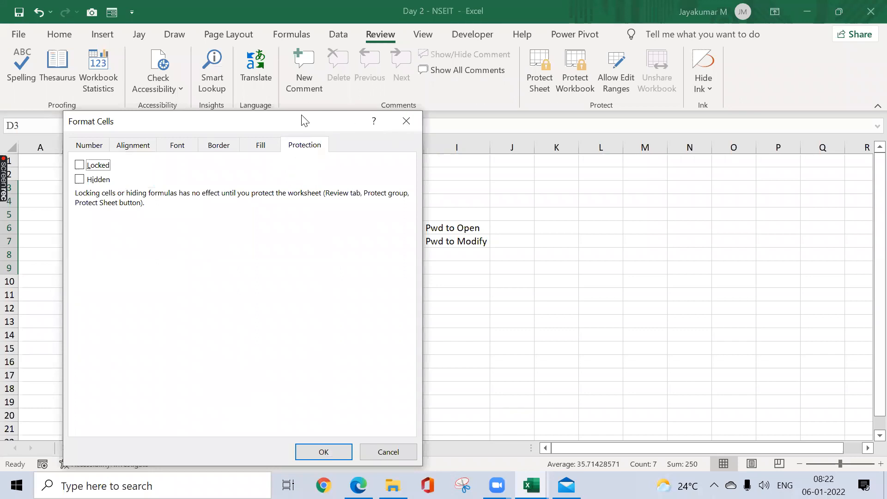
left_click_drag(301, 115, 537, 111)
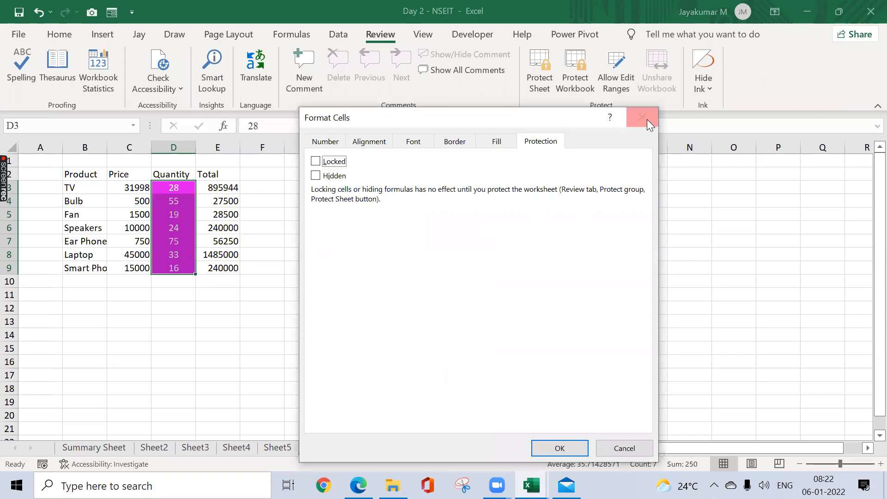
left_click_drag(558, 126, 569, 40)
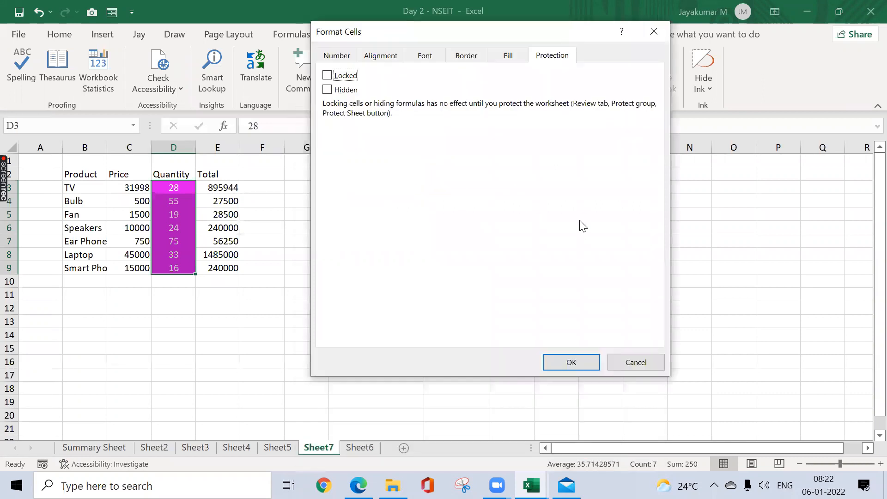
left_click(568, 363)
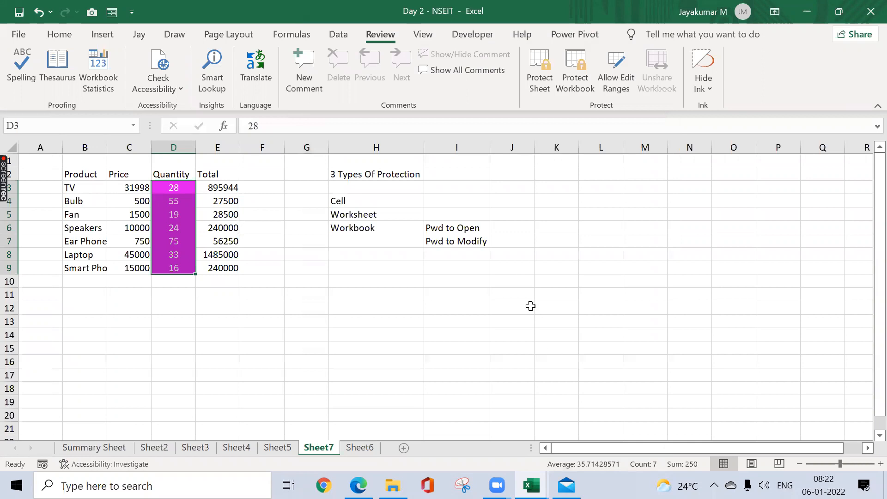
Step: Protect Sheet7 with a password, allowing only the selection of locked and unlocked cells, and re-enter the password to confirm
left_click(548, 81)
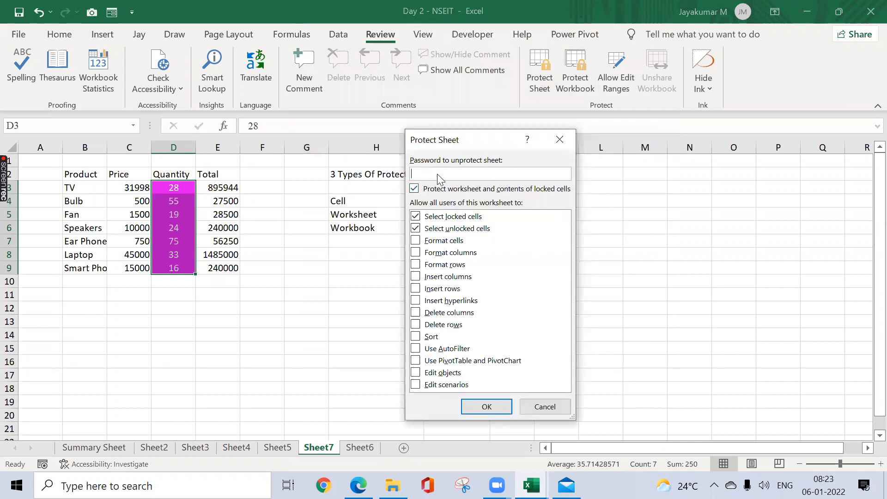
type("123")
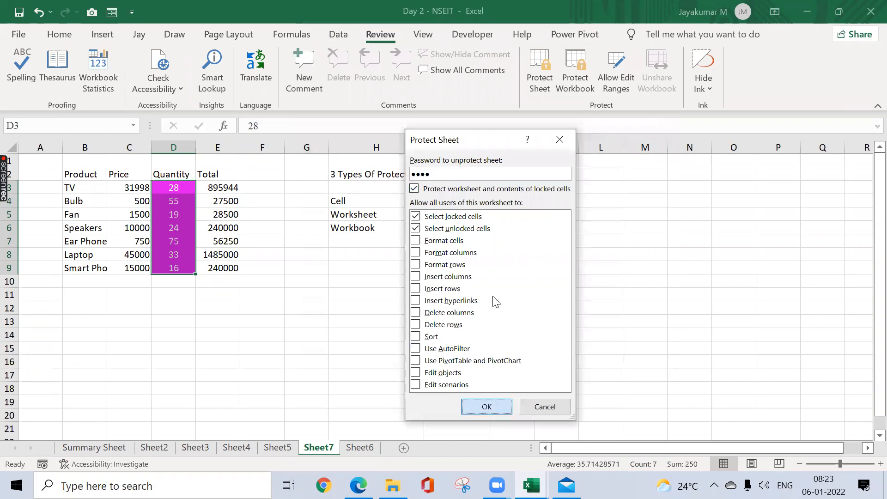
key("Return")
type("12")
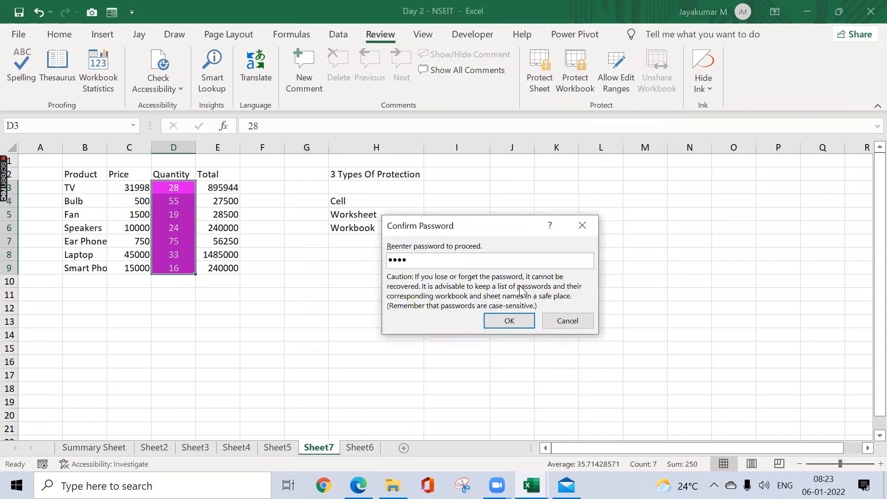
left_click(517, 319)
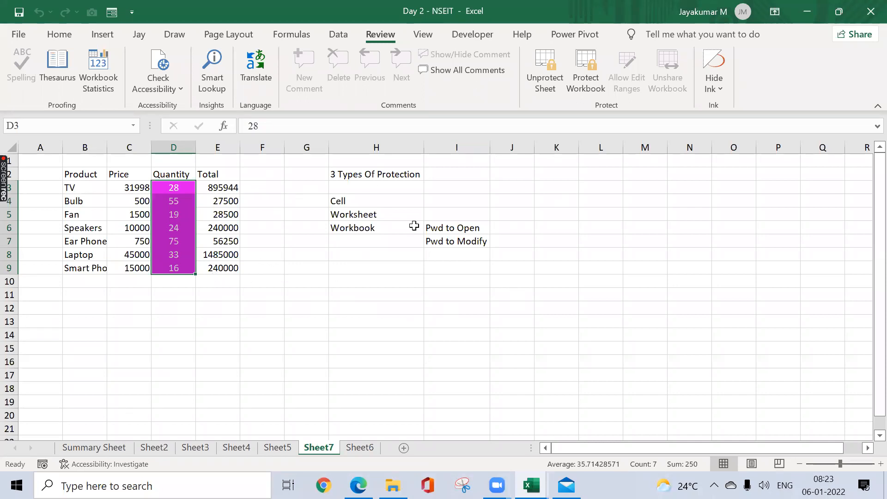
Step: Try to edit the locked cells H9, E3, B3 and C3 on the protected sheet
double_click(365, 274)
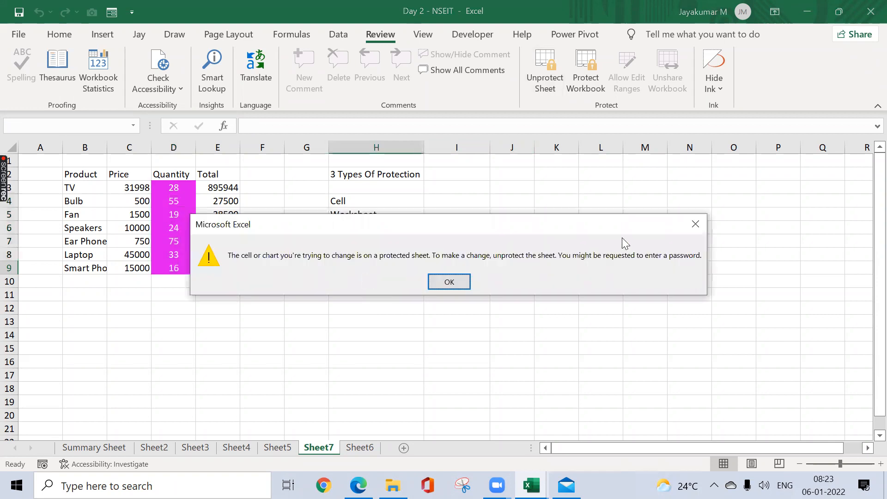
left_click(702, 222)
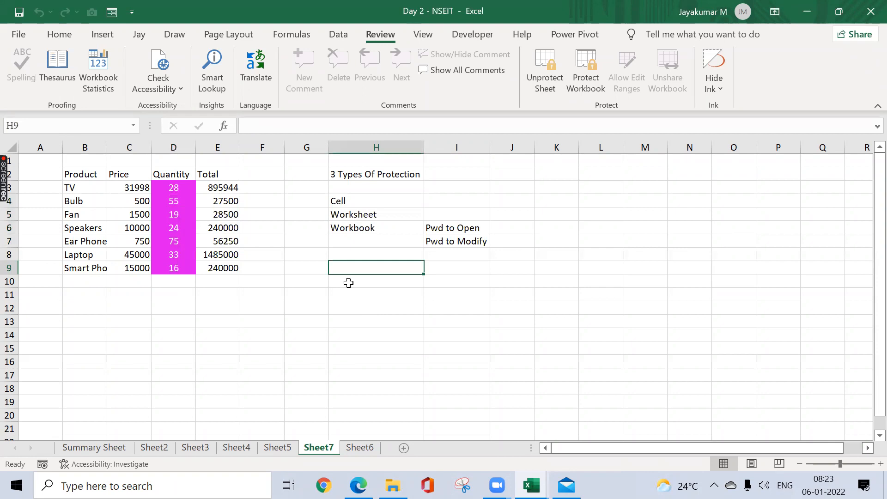
left_click(233, 189)
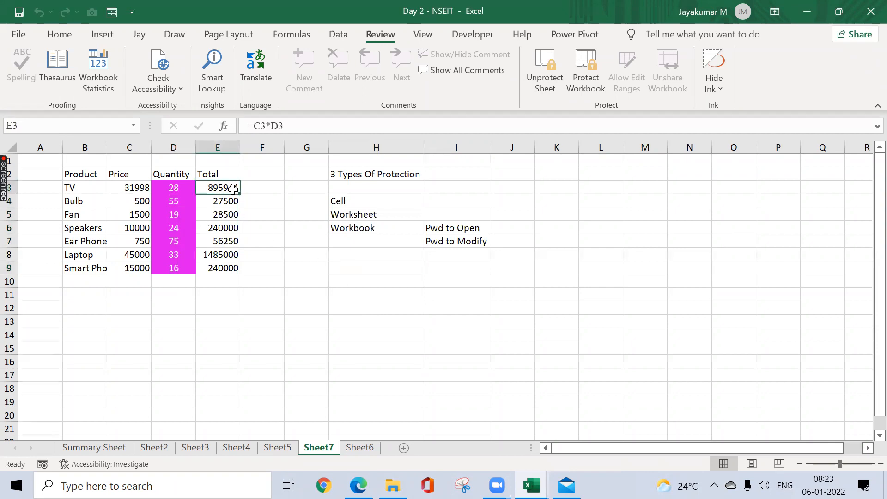
double_click(233, 189)
key("Return")
left_click(82, 186)
double_click(83, 189)
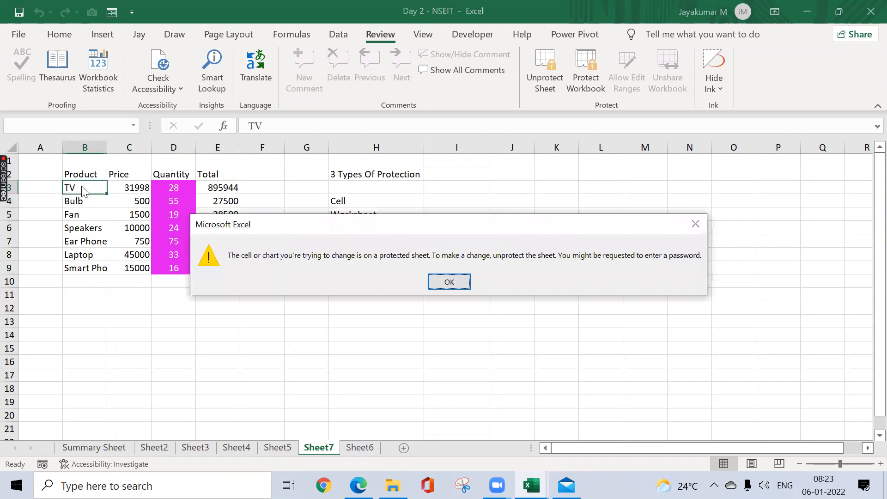
key("Return")
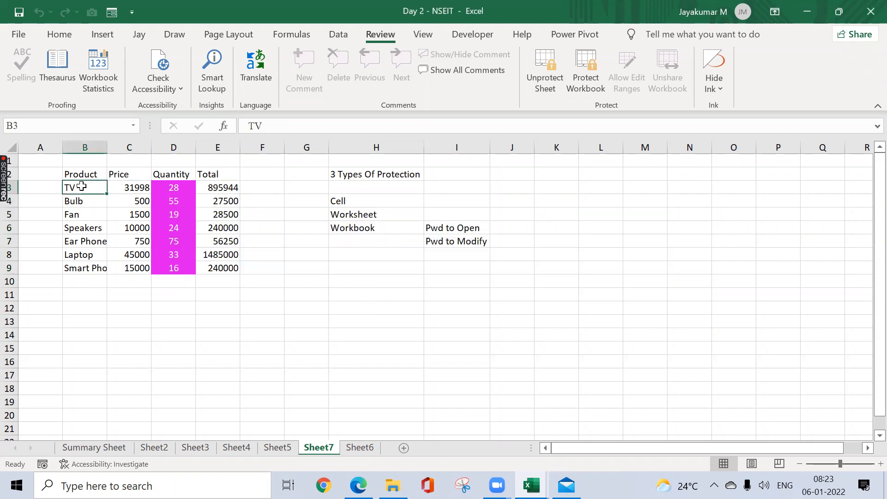
left_click(115, 189)
double_click(115, 189)
key("Return")
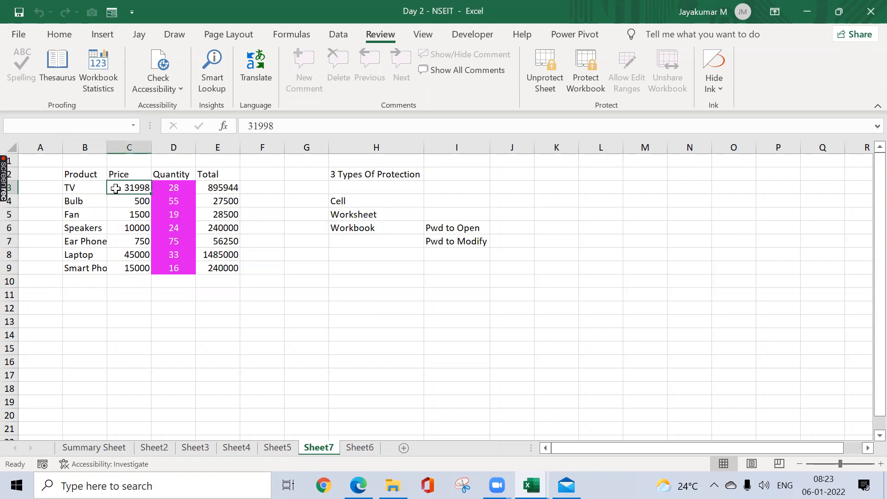
Step: Set the TV quantity in the unlocked cell D3 to 25
left_click_drag(159, 188, 165, 274)
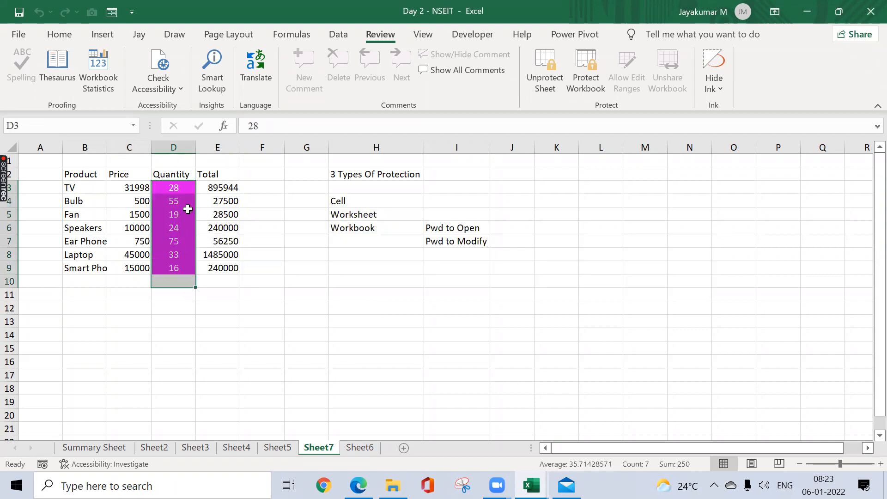
left_click(183, 186)
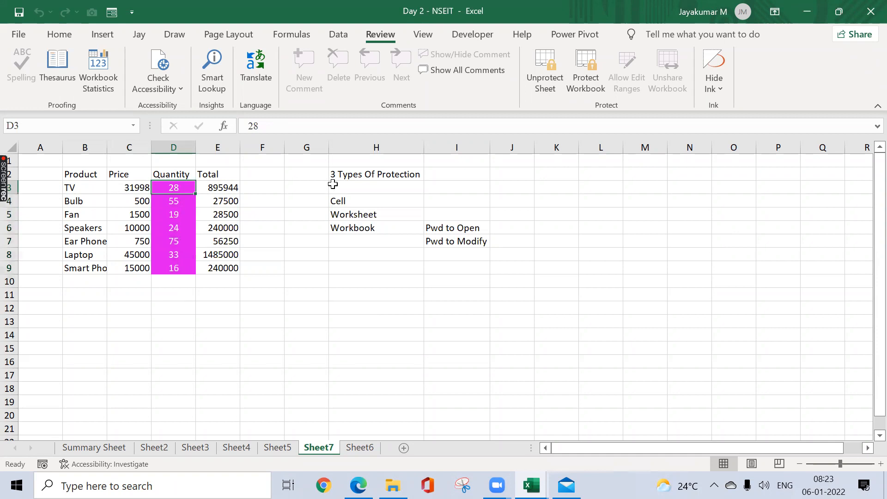
type("25")
key("Return")
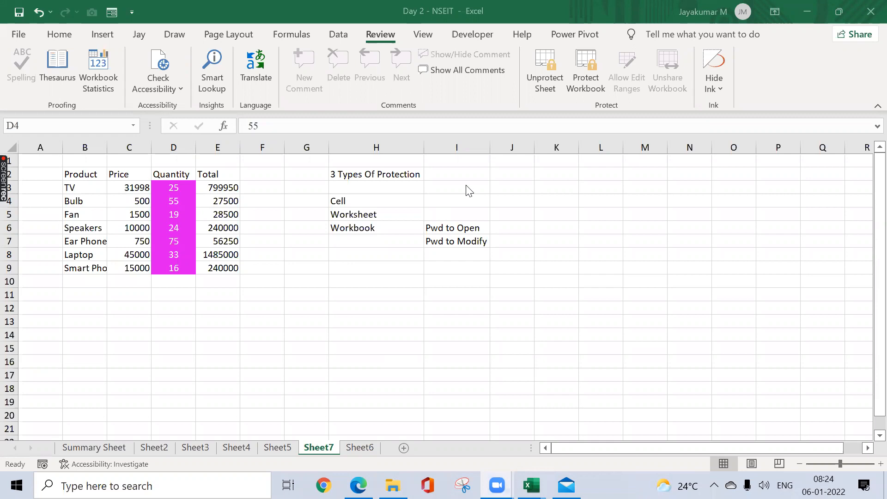
Step: View the password prompt for unprotecting Sheet7, close it without entering anything, and select F4
left_click(545, 78)
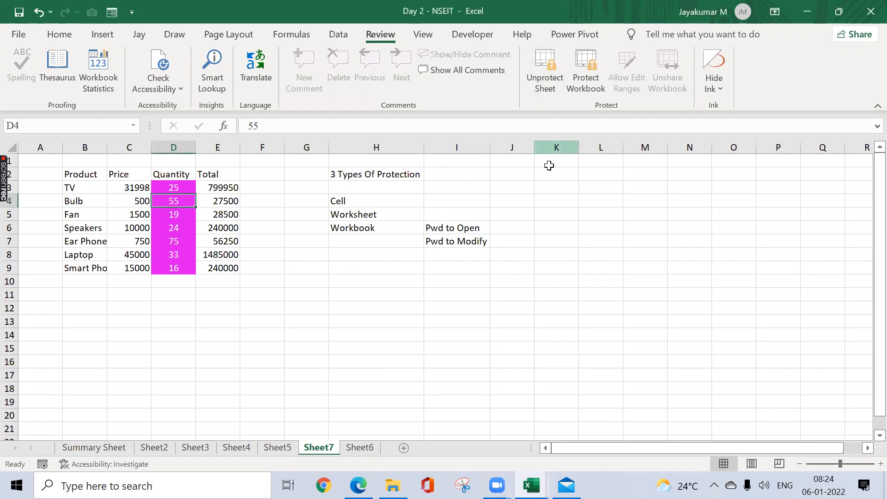
left_click(553, 89)
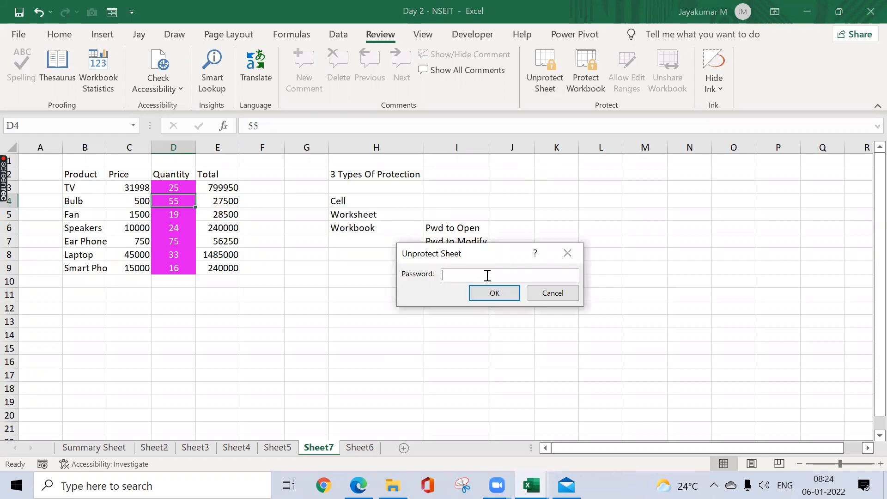
left_click(574, 253)
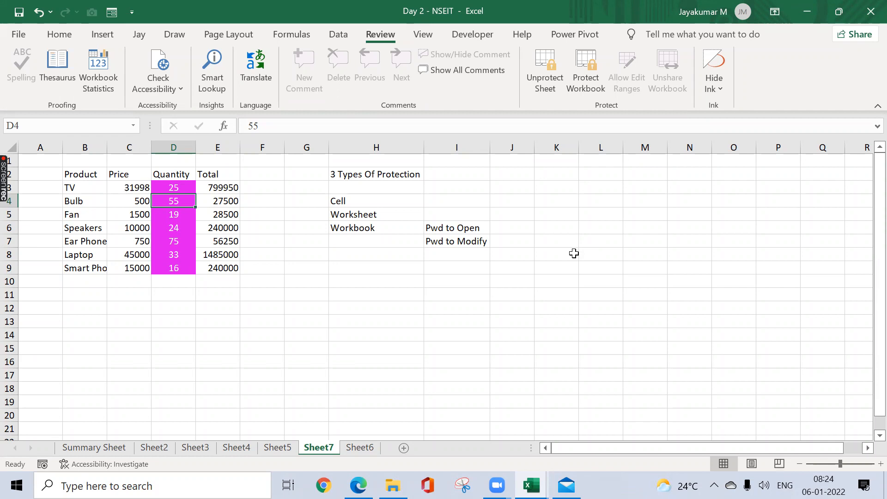
left_click(253, 204)
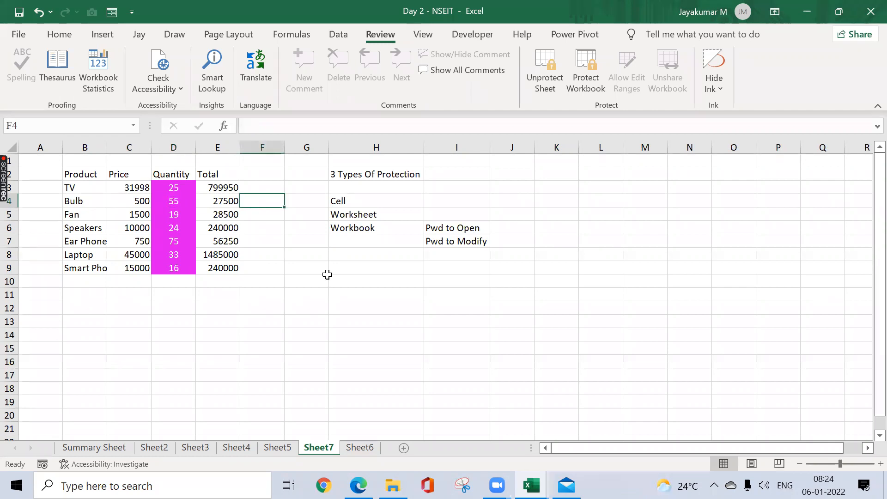
left_click(349, 281)
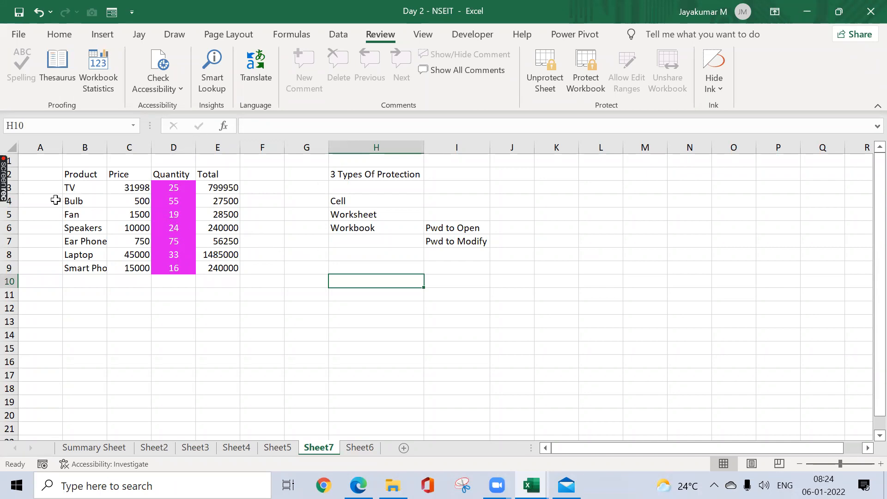
left_click_drag(174, 188, 174, 269)
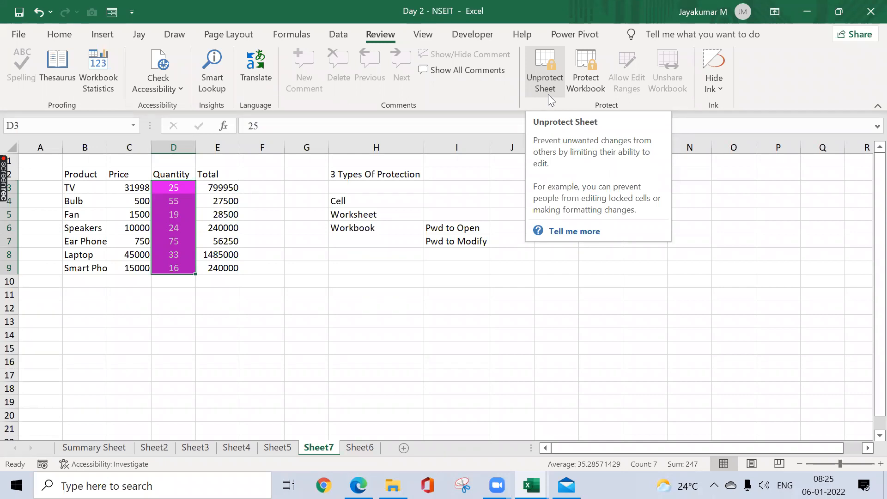
left_click(216, 271)
left_click(279, 284)
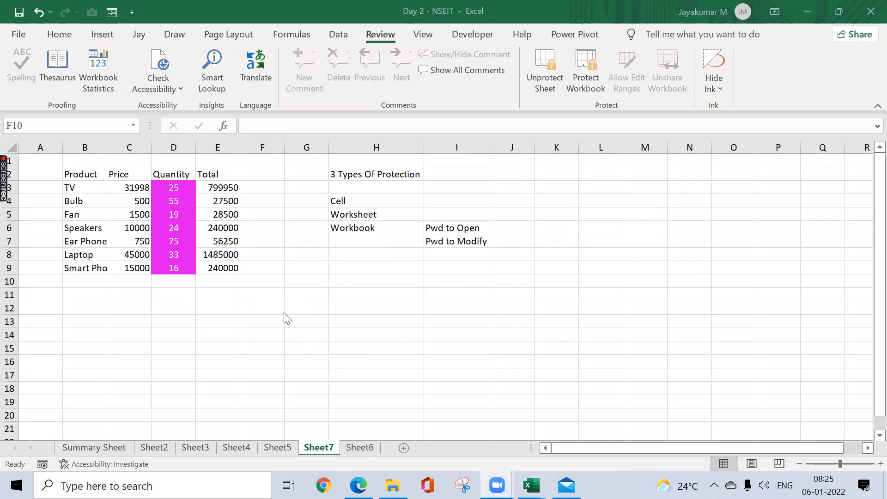
left_click(582, 180)
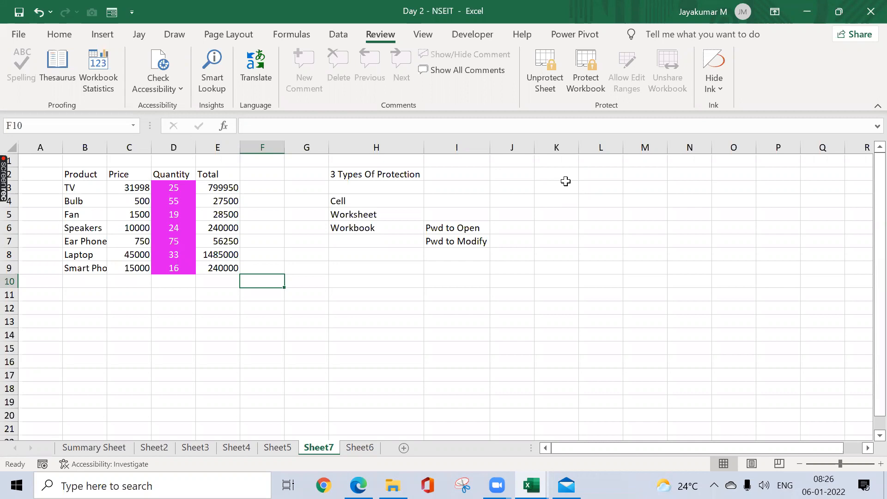
left_click(299, 281)
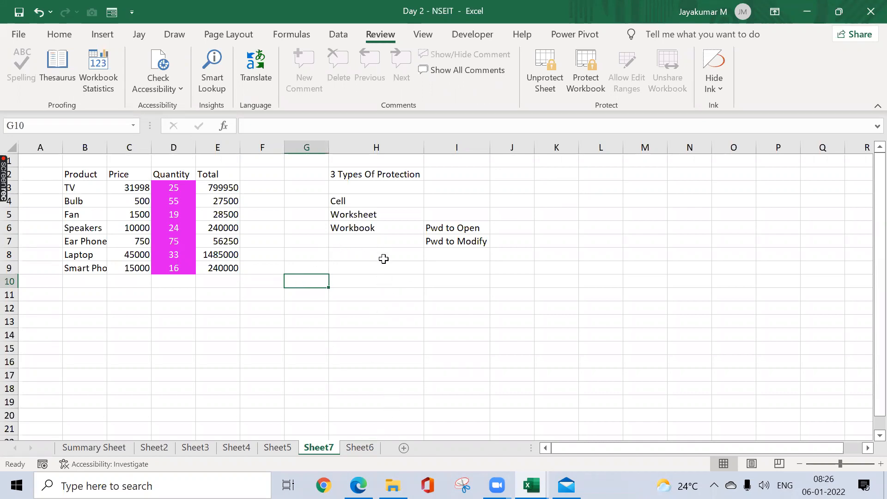
Step: Protect Sheet6 with a password, allowing only the selection of locked and unlocked cells, and re-enter the password to confirm
left_click(370, 447)
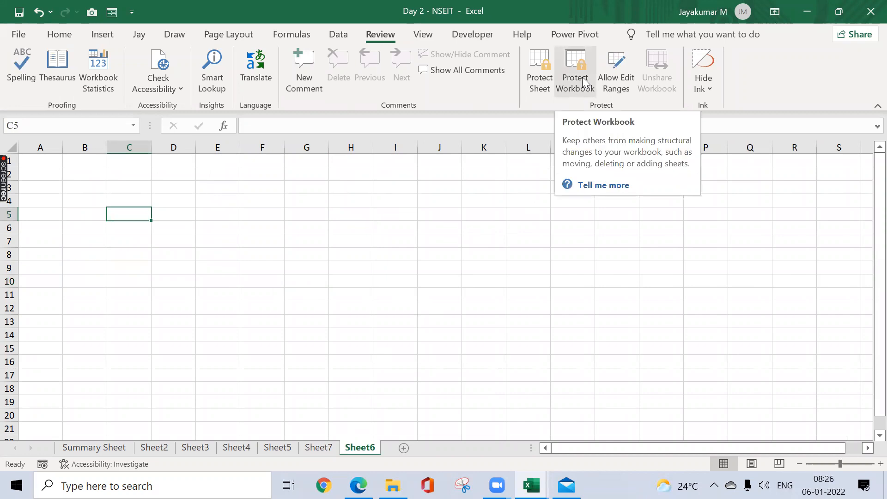
left_click(540, 80)
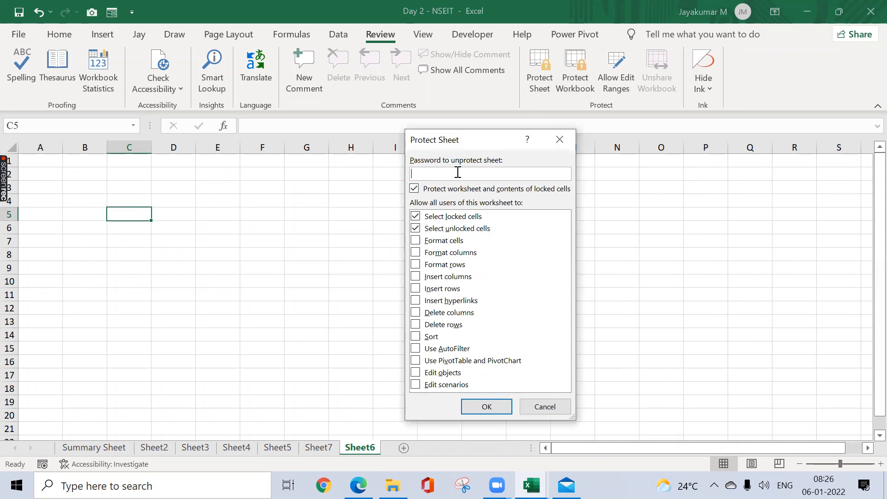
type("1234")
key("Return")
type("1234")
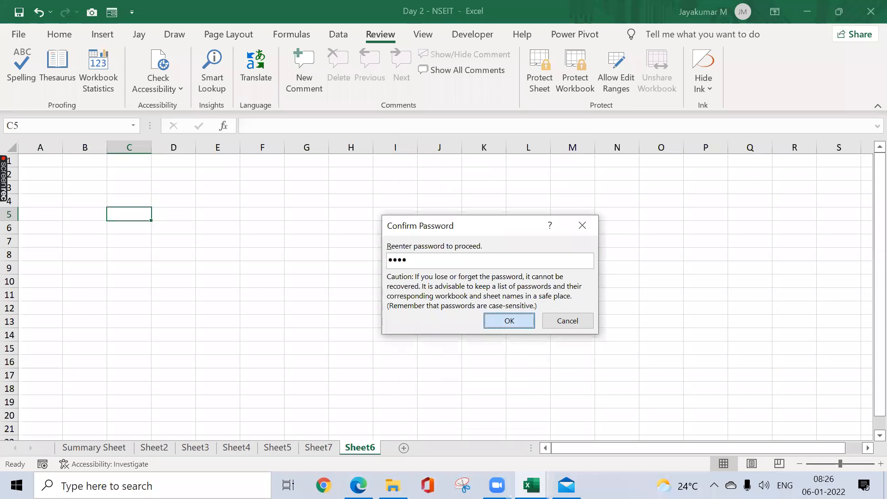
key("Return")
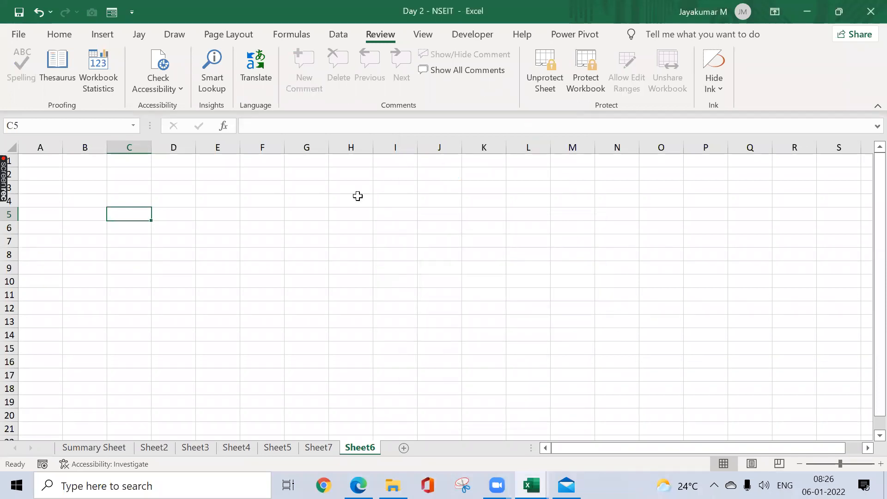
Step: Try to edit the locked cells F9 and E10 on the protected Sheet6
double_click(269, 268)
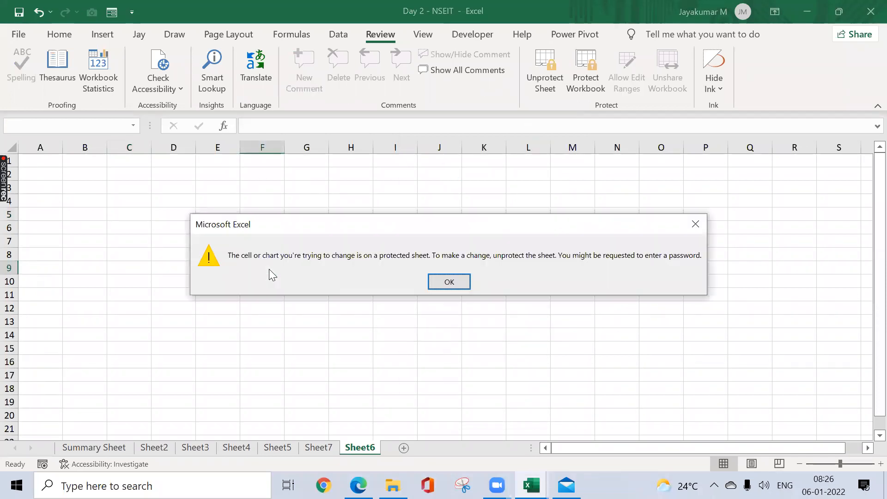
key("Return")
double_click(203, 281)
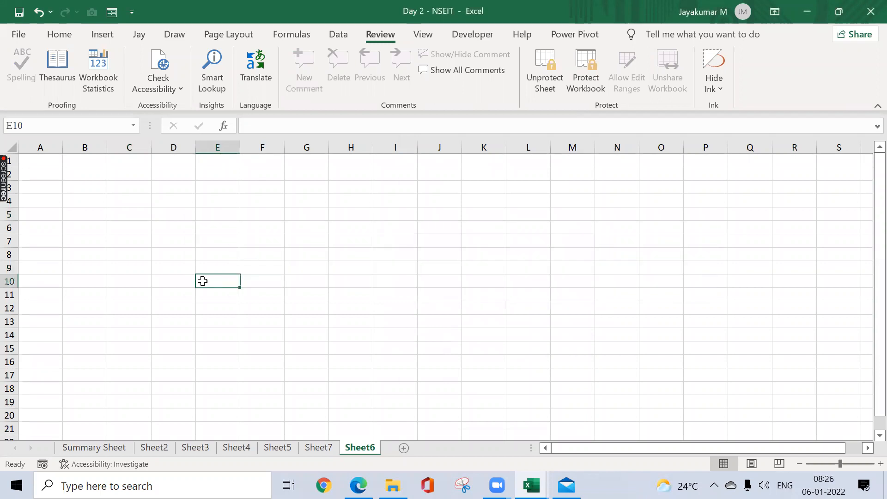
key("Return")
Step: Delete the protected Sheet6 and add a blank worksheet after Sheet7, returning to Sheet7
right_click(369, 449)
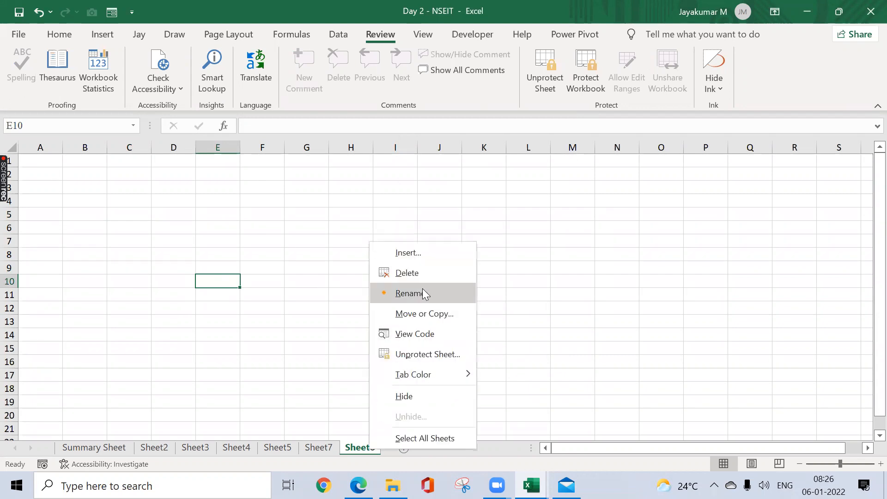
left_click(422, 274)
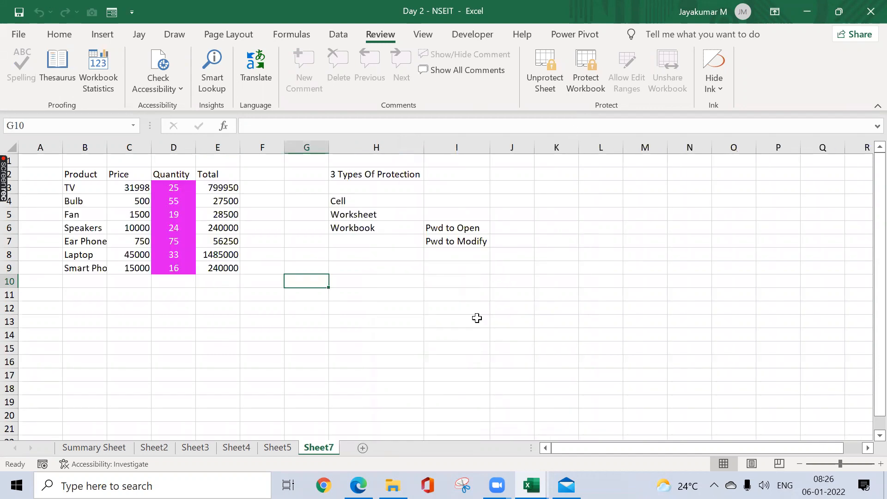
left_click(364, 448)
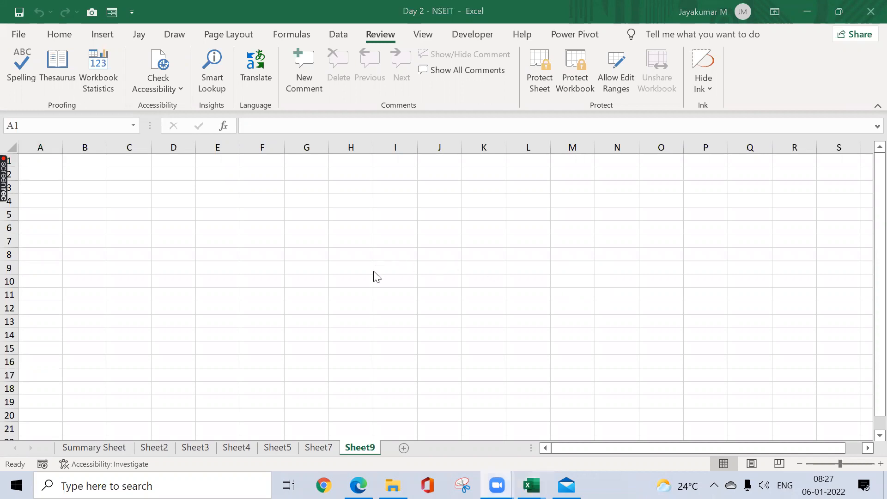
left_click(317, 448)
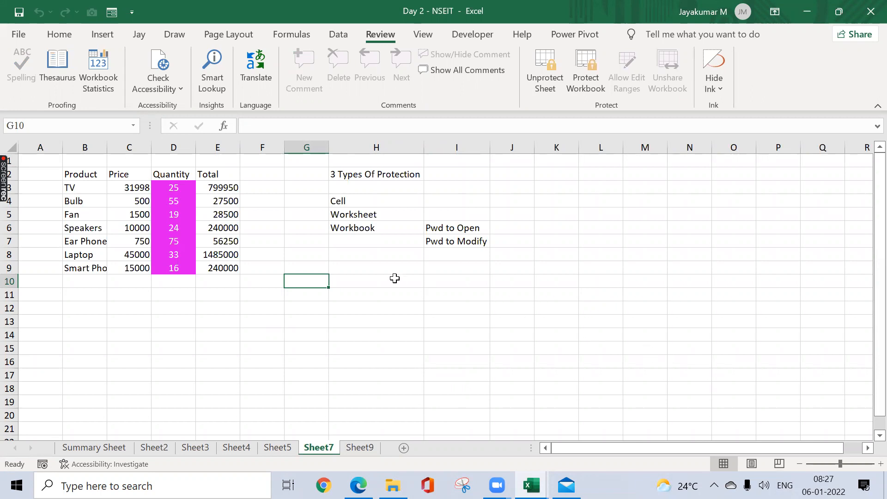
left_click(333, 73)
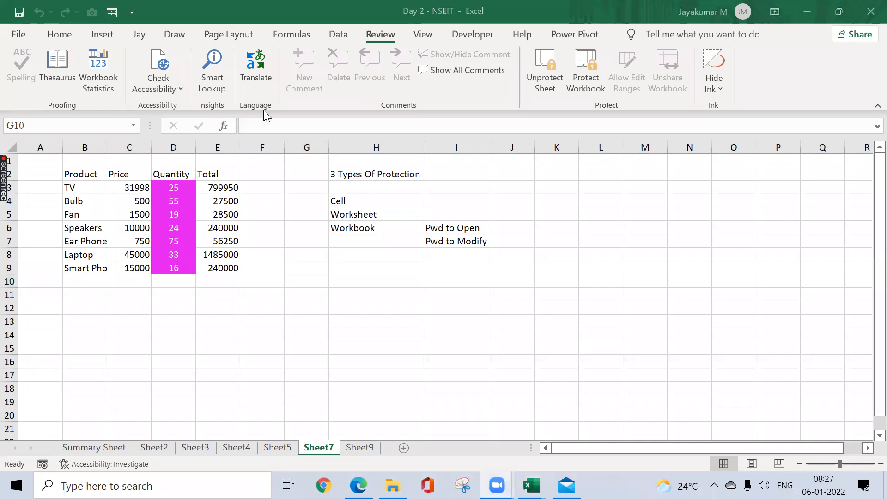
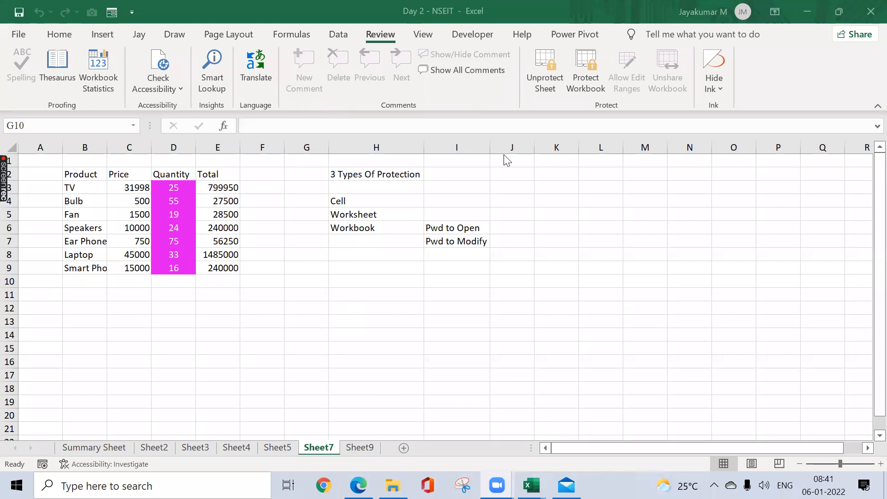
Step: Try to enter text in the locked cell J6 on the protected Sheet7
left_click(356, 434)
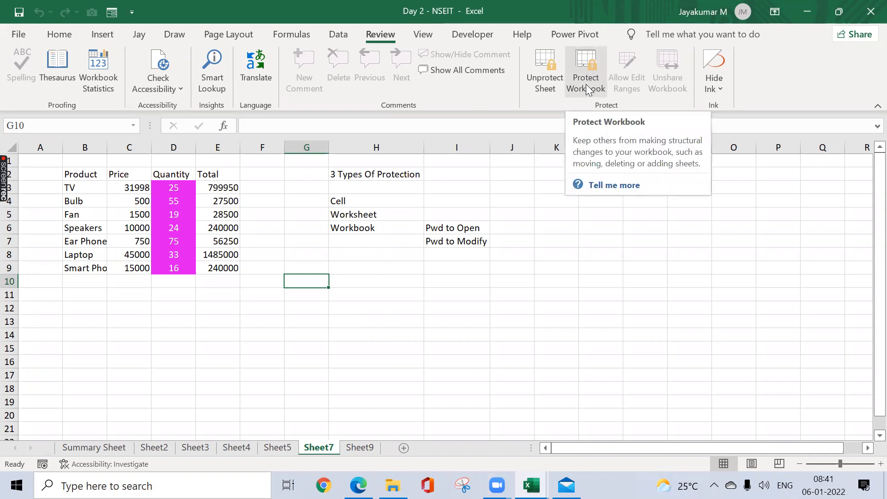
left_click(474, 246)
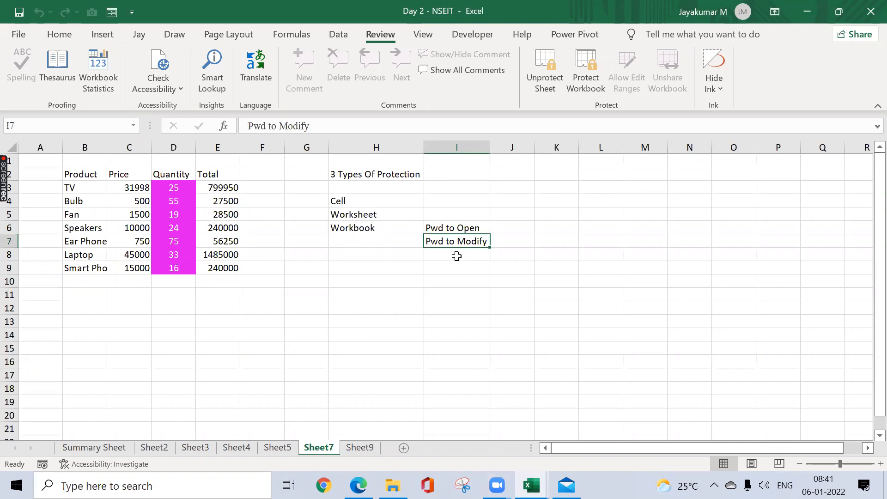
left_click(518, 229)
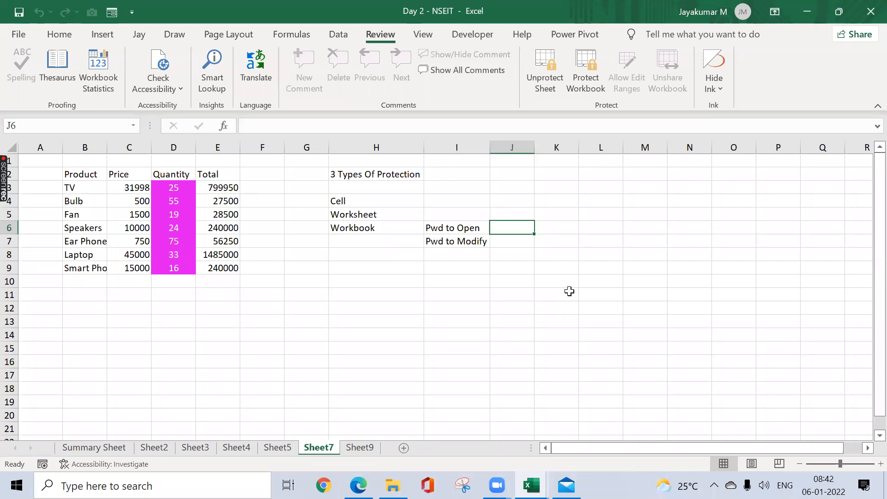
key("a")
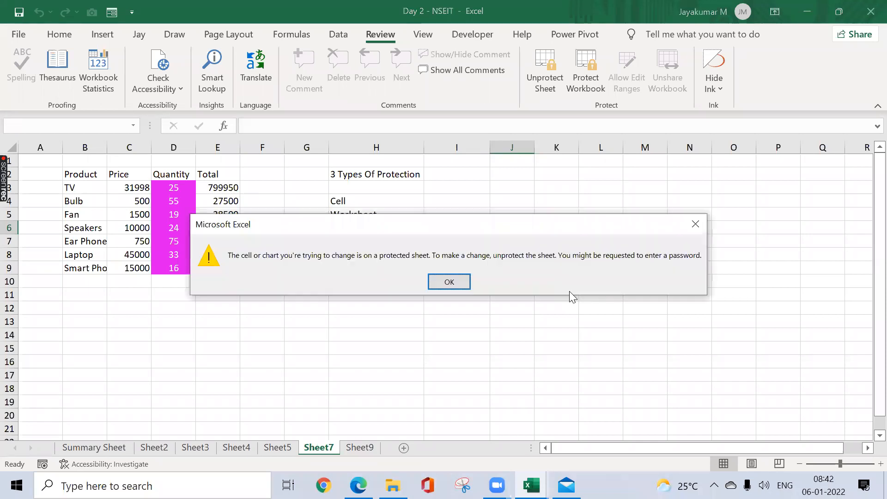
left_click(695, 224)
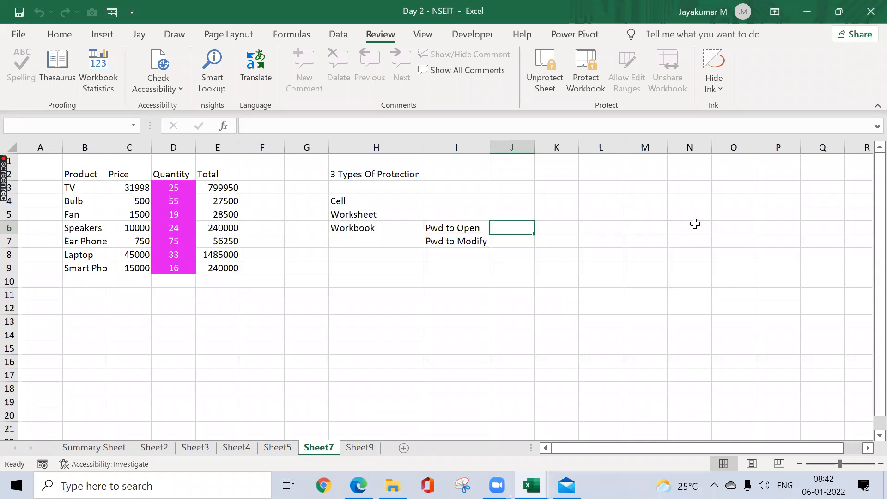
Step: Enter the heading "Workbook Protection" in C2 of Sheet9
left_click(360, 447)
left_click(111, 179)
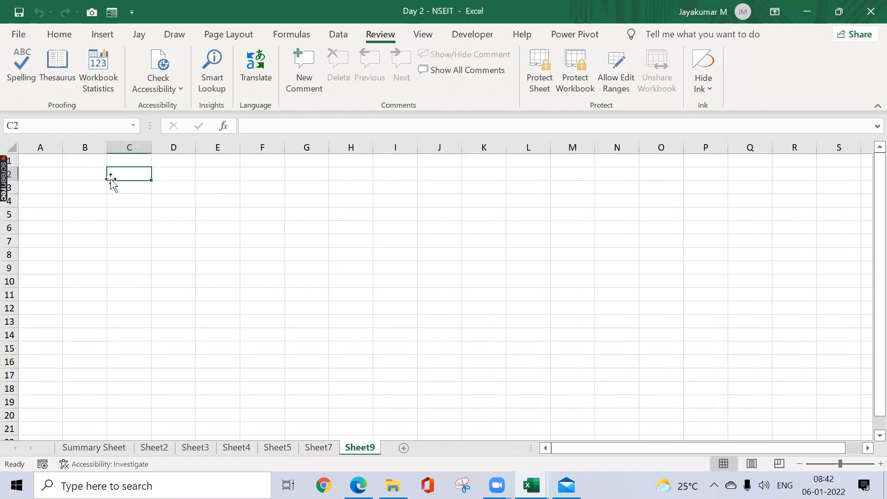
type("Workbook")
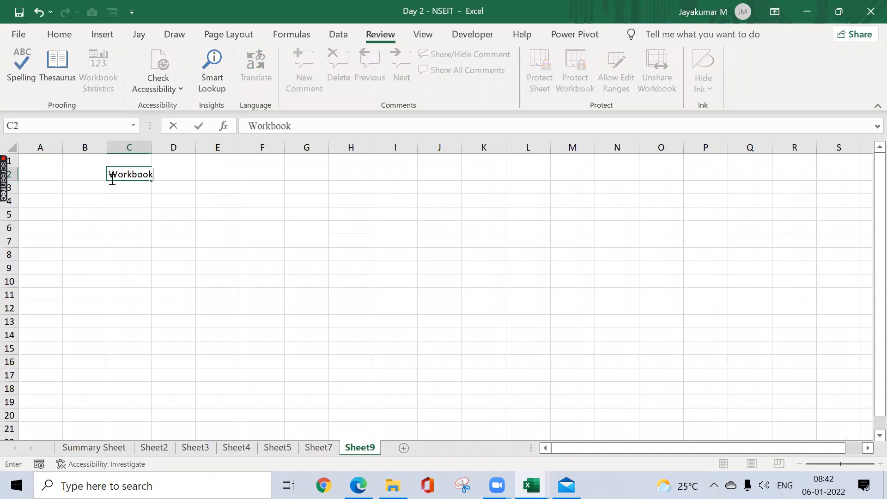
type(" Protection")
key("Return")
Step: Enter the labels "Password to Open" in C4 and "Password to Modify" in C5
key("Return")
type("P")
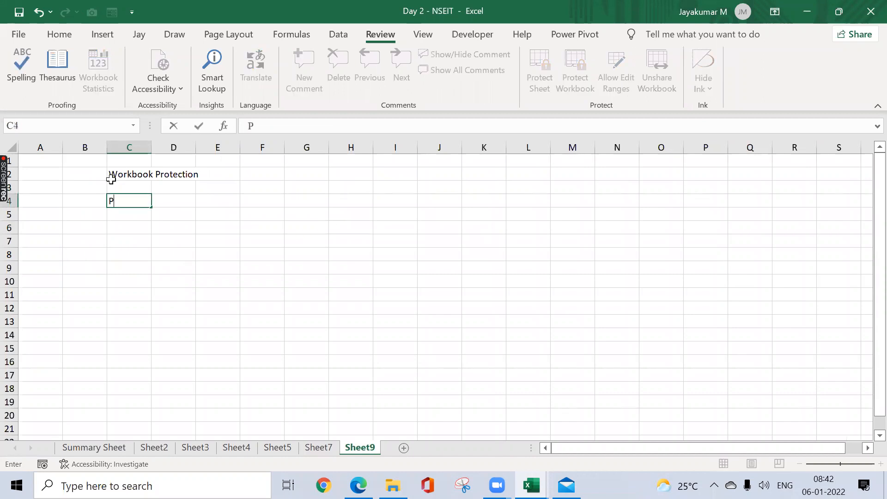
type("assword to Open")
key("Return")
type("Password to ")
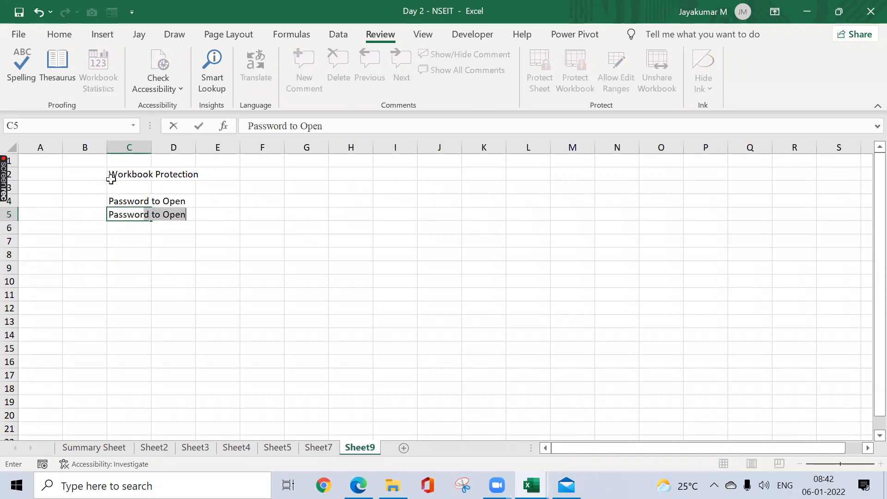
type("Modify")
key("Return")
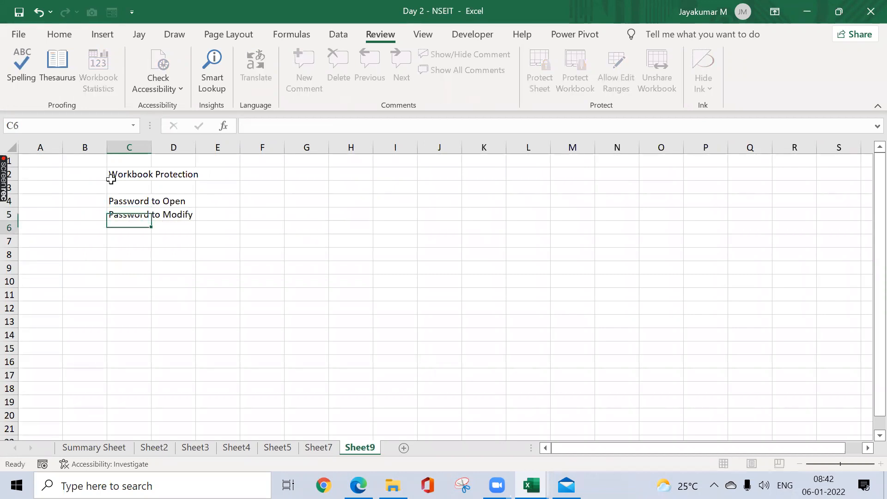
Step: Autofit column C to the two password labels in C4:C5
key("Up")
key("shift+Up")
key("alt+o")
key("c")
key("a")
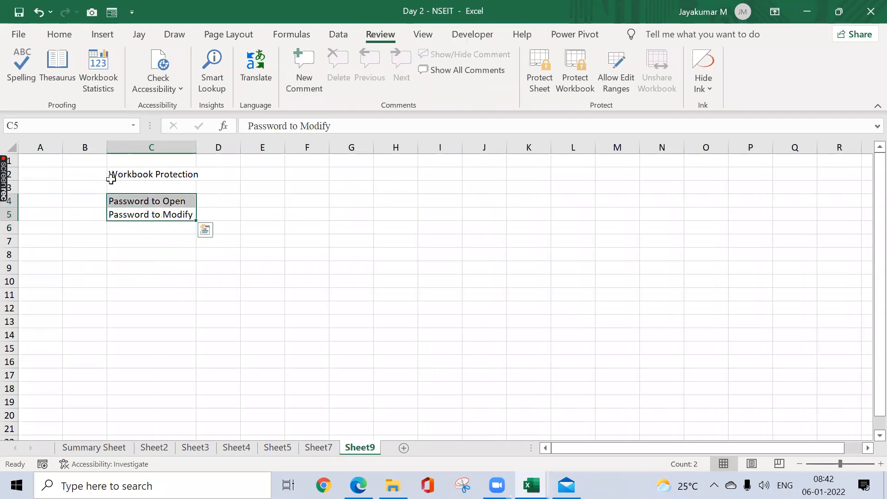
Step: Enter "Single User" in D4 beside the Password to Open label and autofit column D to it
key("Right")
key("Up")
type("Sing")
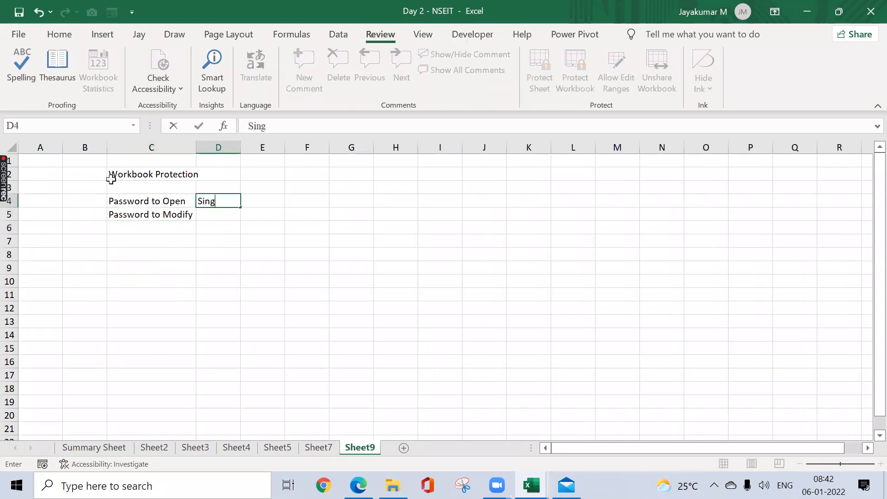
type("le User")
key("Return")
key("Up")
key("alt+o")
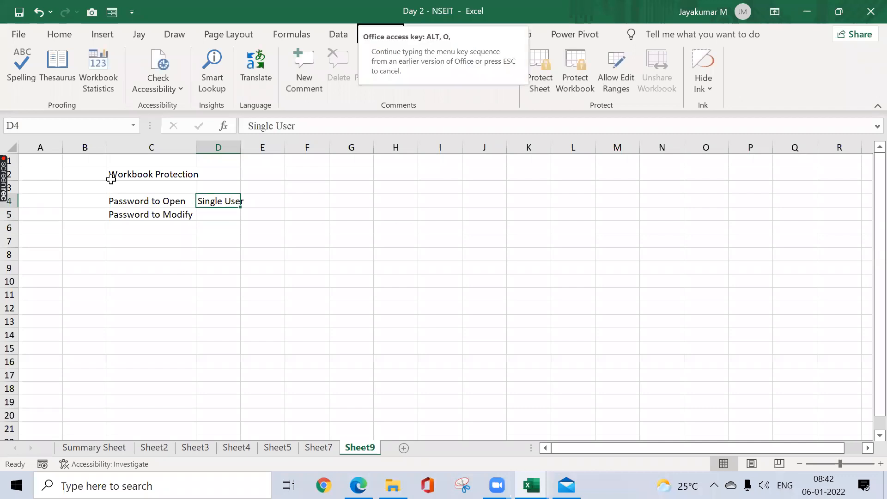
key("c")
key("a")
Step: Enter "Read only" in D5 beside the Password to Modify label
key("Down")
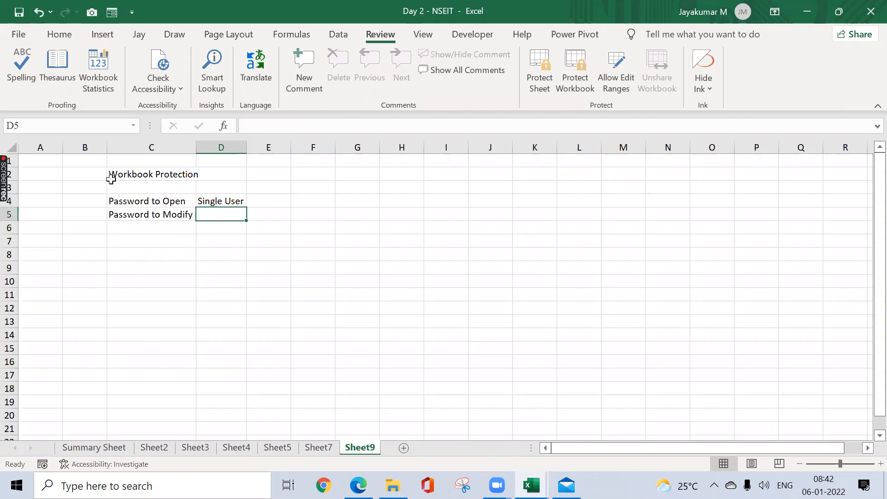
type("Read ")
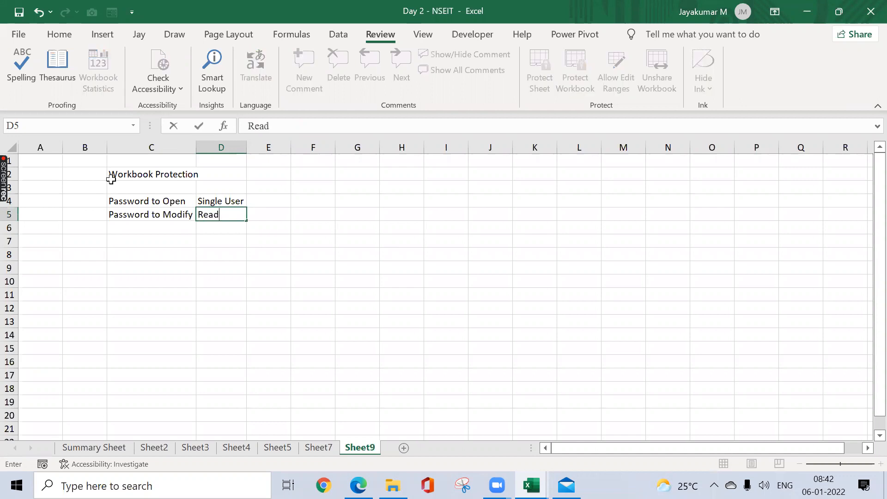
type("only")
key("Return")
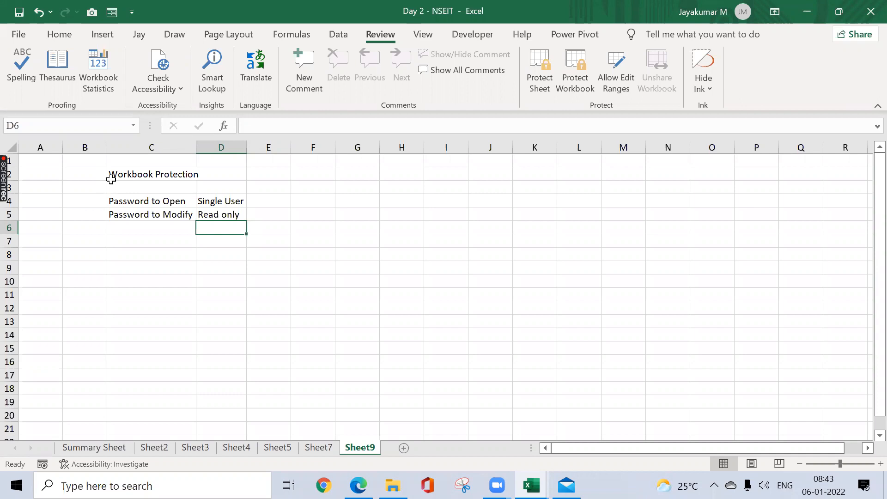
Step: Create a new workbook and give it the file name "Pwd to Open" for saving in the NSEIT folder
key("ctrl+n")
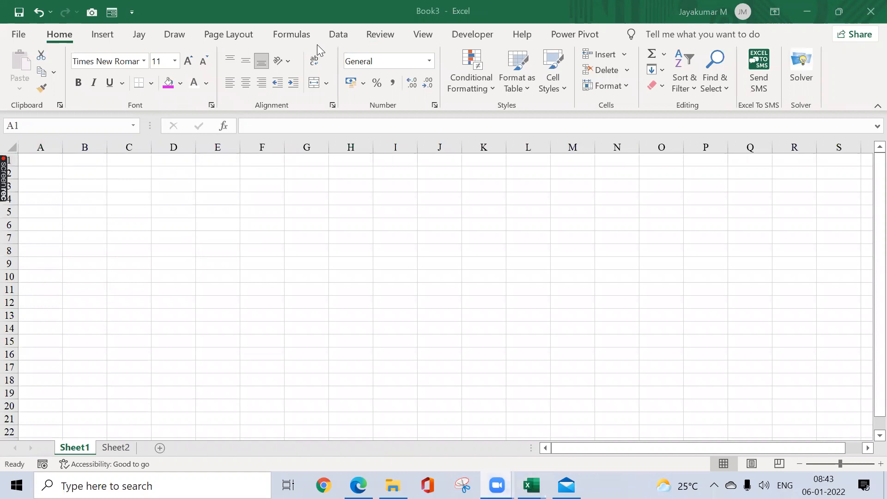
left_click(19, 33)
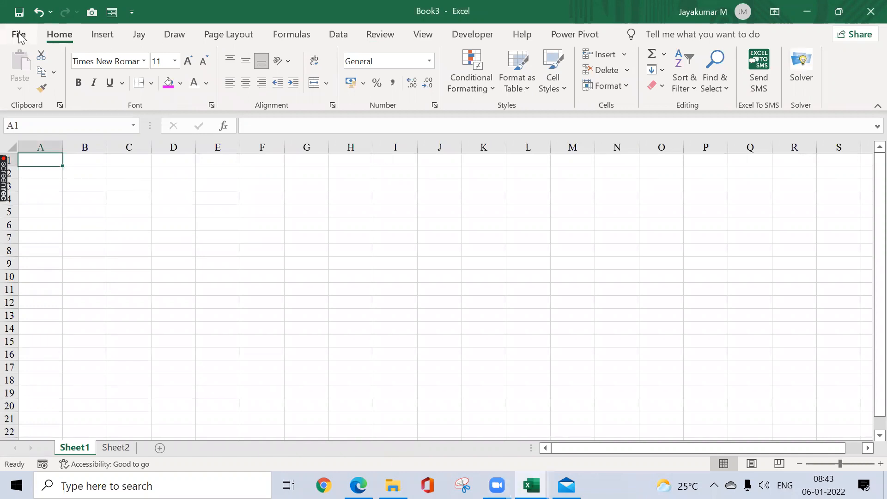
left_click(19, 35)
left_click(59, 225)
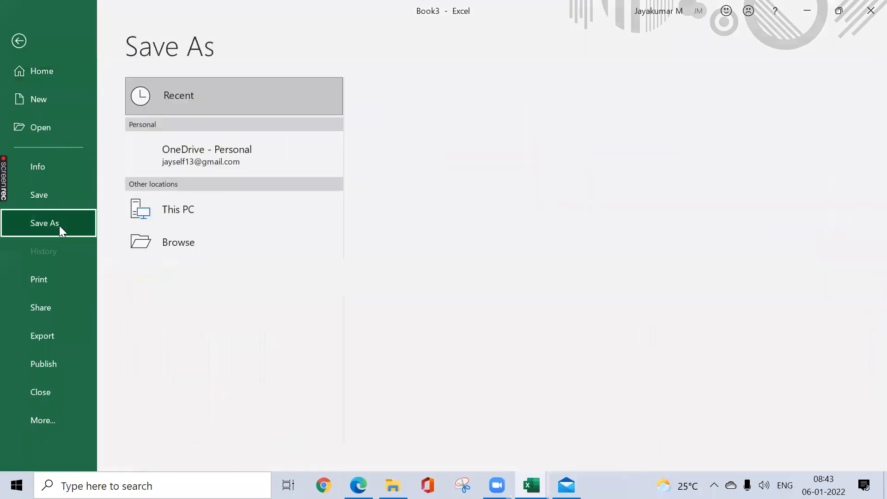
left_click(408, 160)
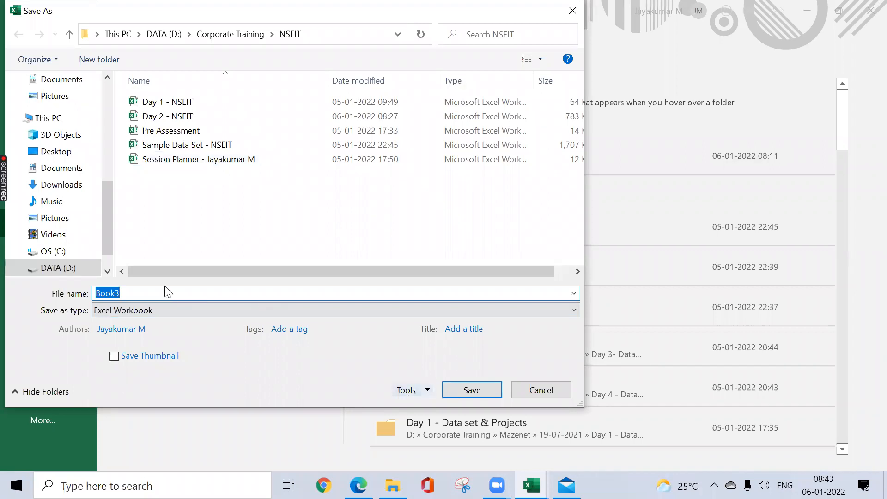
type("P")
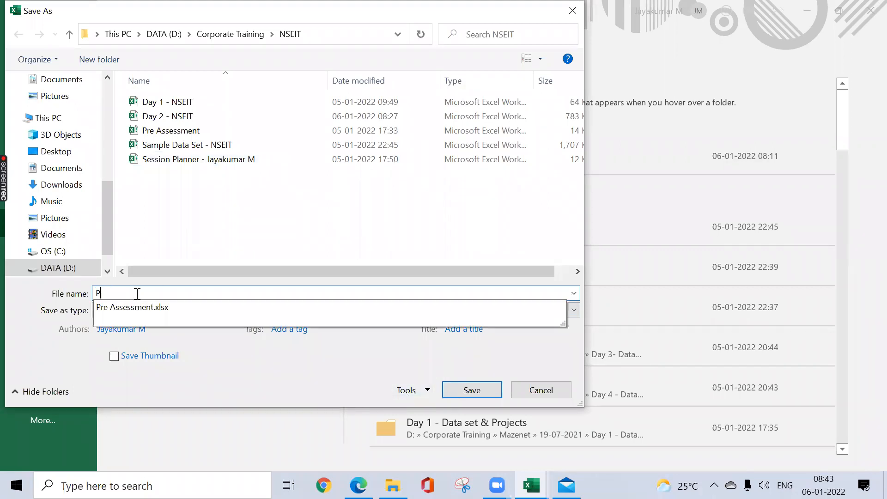
type("wd to Open")
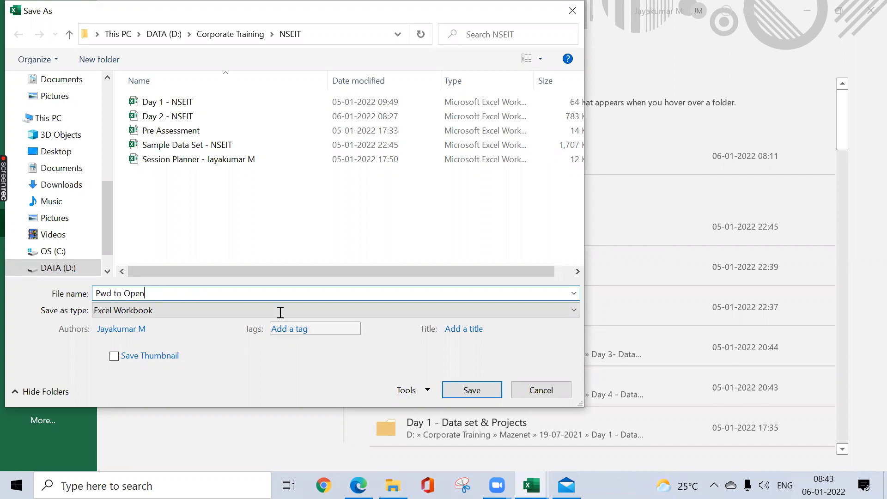
Step: Set a password to open in the general save options, re-enter it to confirm, and save the workbook
left_click(429, 390)
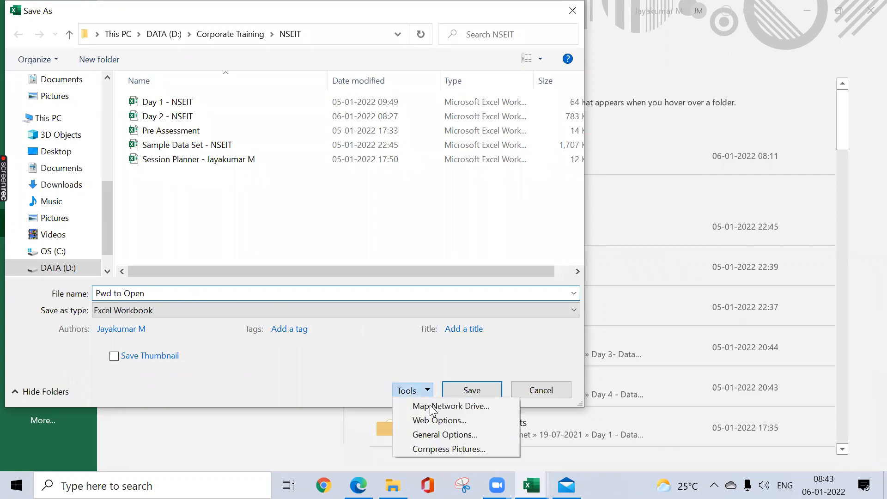
left_click(441, 435)
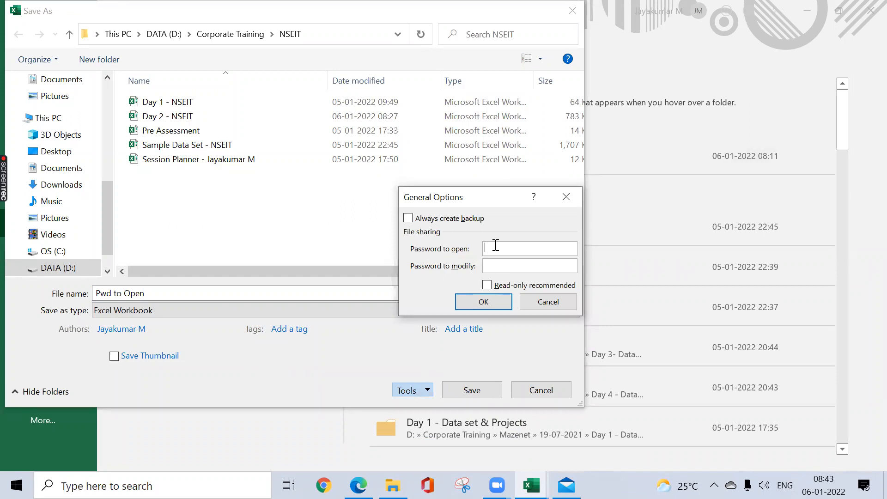
type("1234")
key("Return")
type("1234")
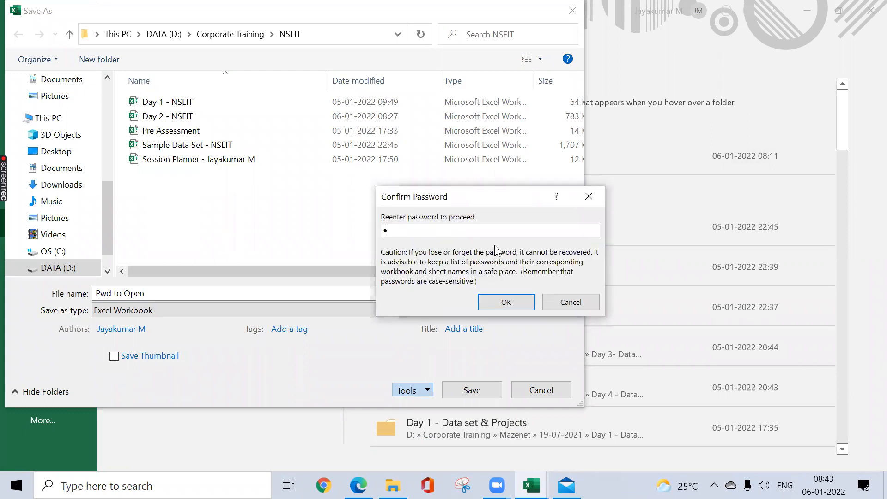
left_click(497, 297)
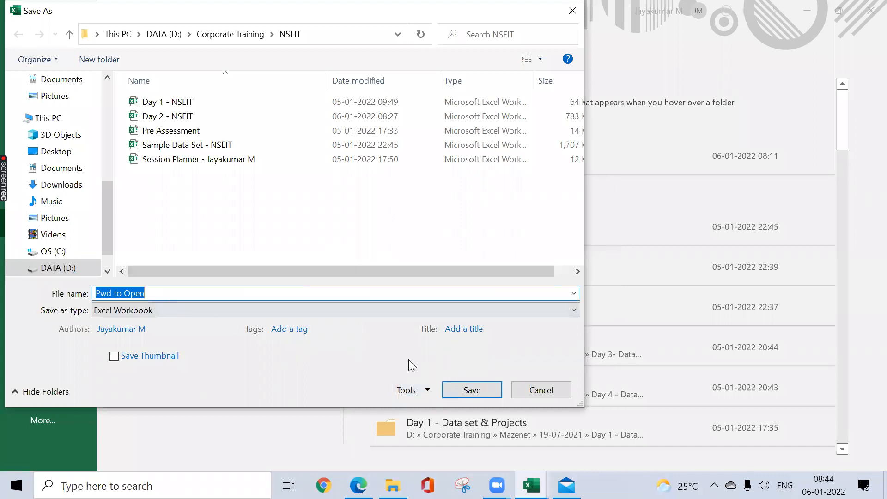
left_click(471, 391)
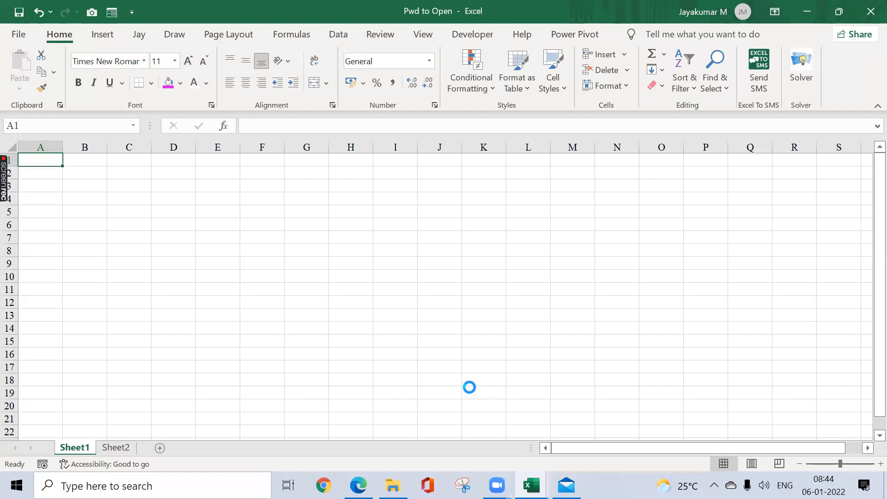
Step: Enter the formula =RANDBETWEEN(1,100) in C2 of Sheet1
left_click(127, 176)
type("=")
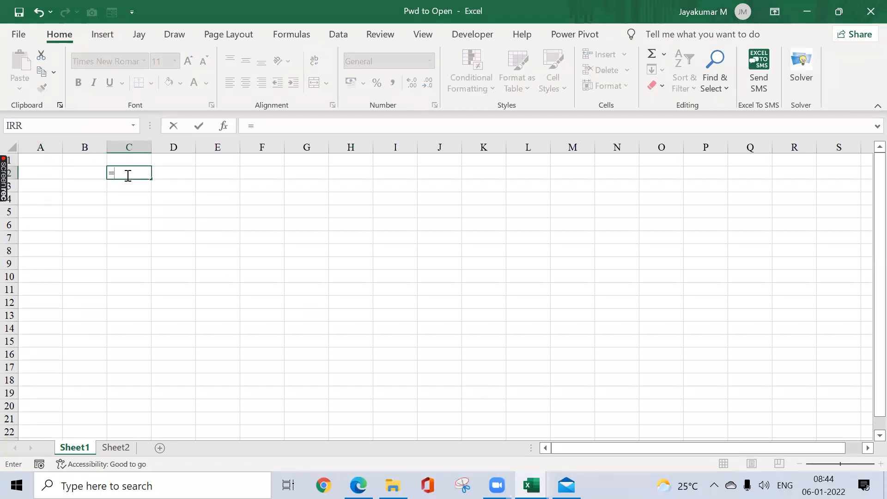
type("ran")
key("Down")
key("Tab")
type("1")
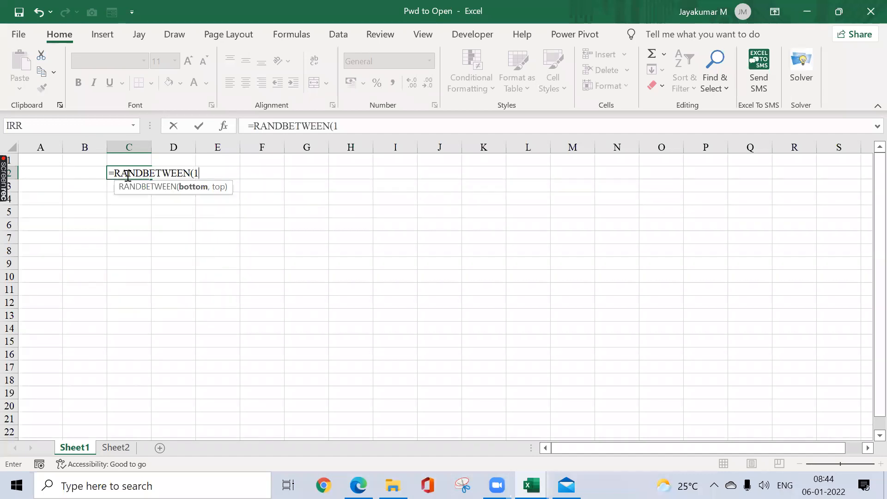
type(",100")
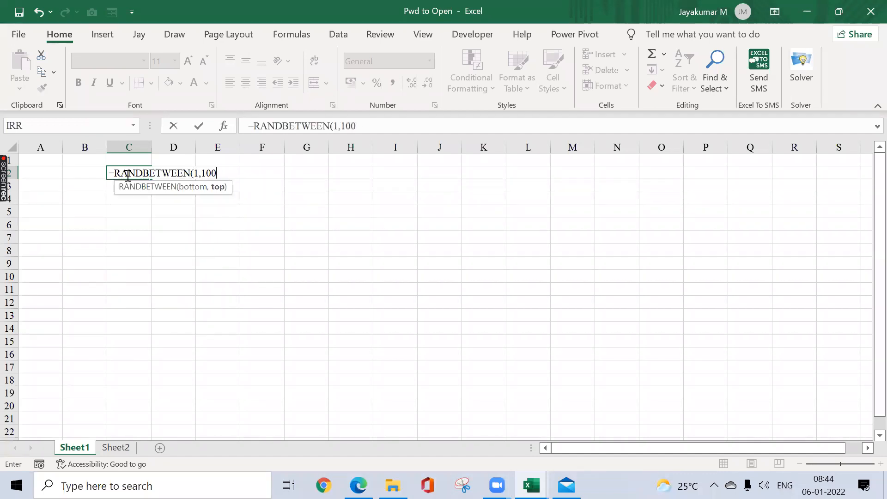
key("ctrl+Return")
Step: Copy the random-number formula from C2 across the range C2:L16
key("ctrl+c")
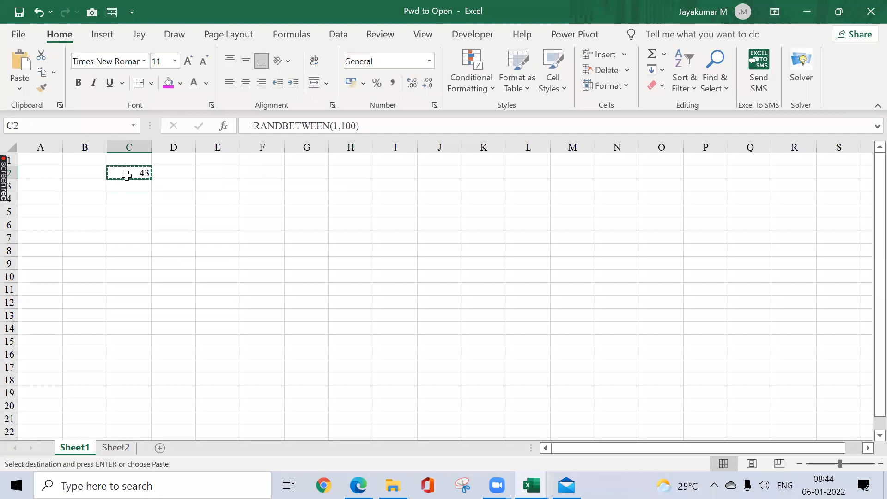
key("shift+Right")
key("shift+Right")
key("shift+Right")
key("shift+Right")
key("shift+Right")
key("shift+Right")
key("shift+Right")
key("shift+Right")
key("shift+Right")
key("shift+Down")
key("shift+Down")
key("shift+Down")
key("shift+Down")
key("shift+Down")
key("shift+Down")
key("shift+Down")
key("shift+Down")
key("shift+Down")
key("shift+Down")
key("shift+Down")
key("shift+Down")
key("shift+Down")
key("shift+Down")
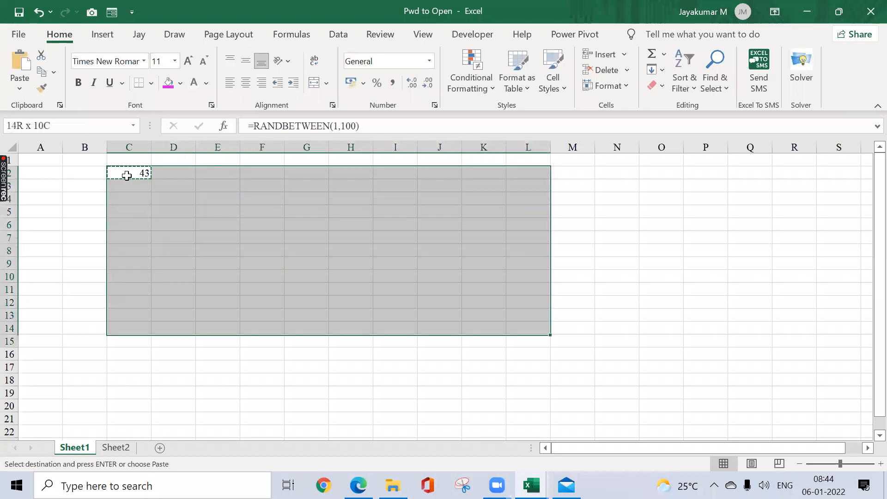
key("ctrl+v")
key("Escape")
Step: Replace the random-number formulas in C2:L16 with their values, leaving the range selected
key("ctrl+c")
key("alt")
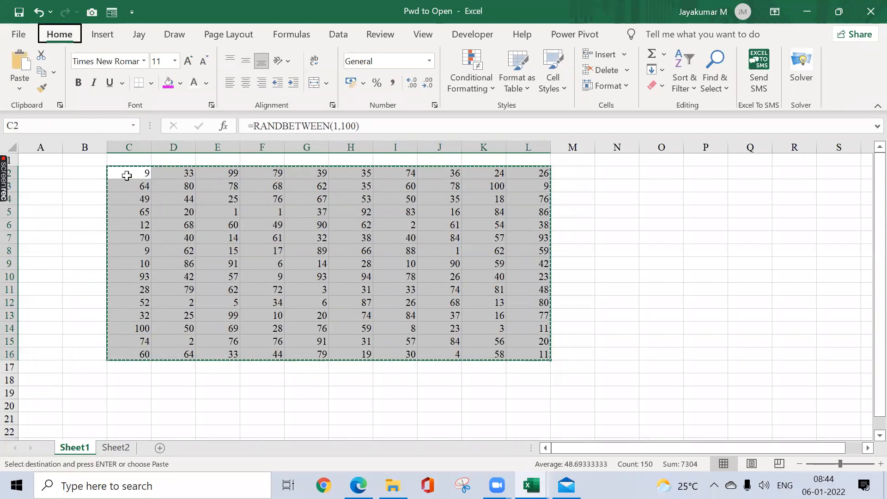
key("w")
key("a")
key("Escape")
key("ctrl+c")
key("alt+e")
key("s")
key("v")
key("Return")
key("ctrl")
key("Escape")
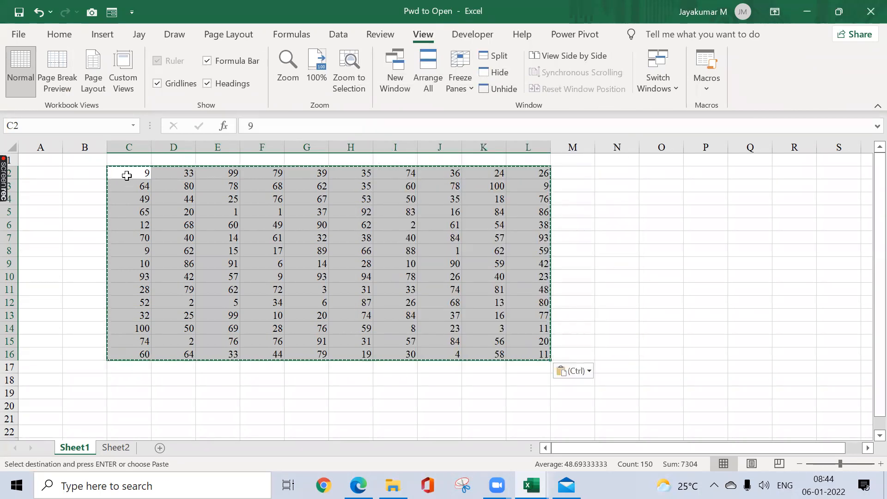
key("Escape")
left_click(127, 176)
key("ctrl+shift+Down")
key("ctrl+shift+Right")
key("ctrl+v")
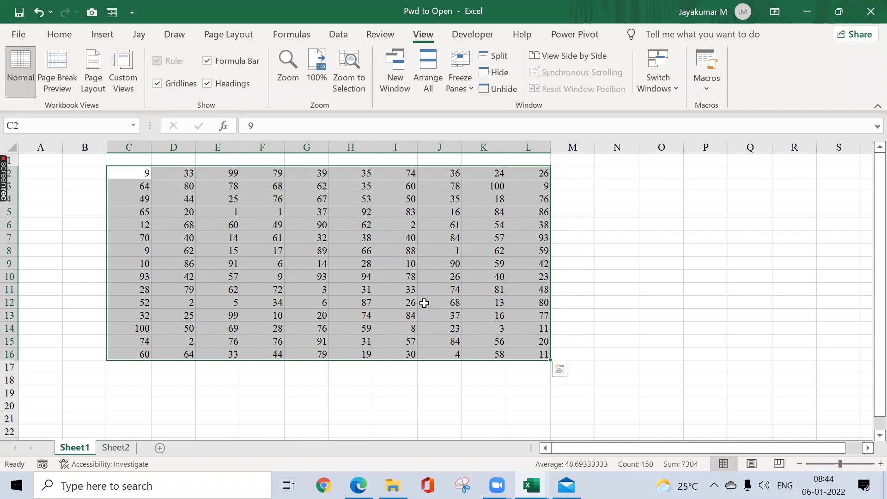
Step: Close the Pwd to Open workbook, then test its protection by reopening it from the NSEIT folder with its password and closing it
left_click(868, 14)
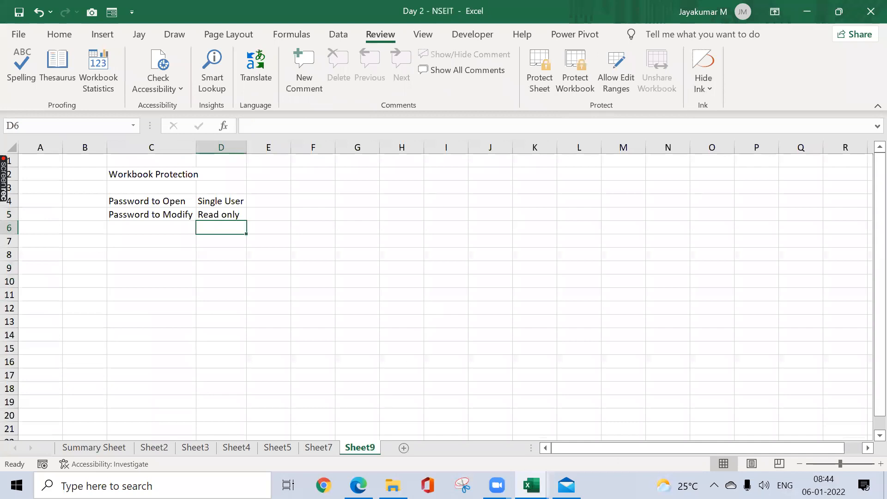
mouse_move(393, 485)
left_click(396, 440)
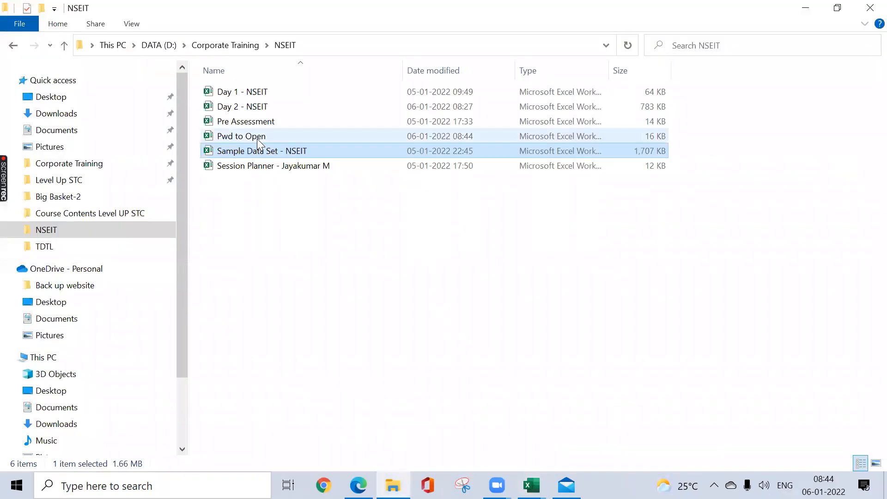
double_click(256, 136)
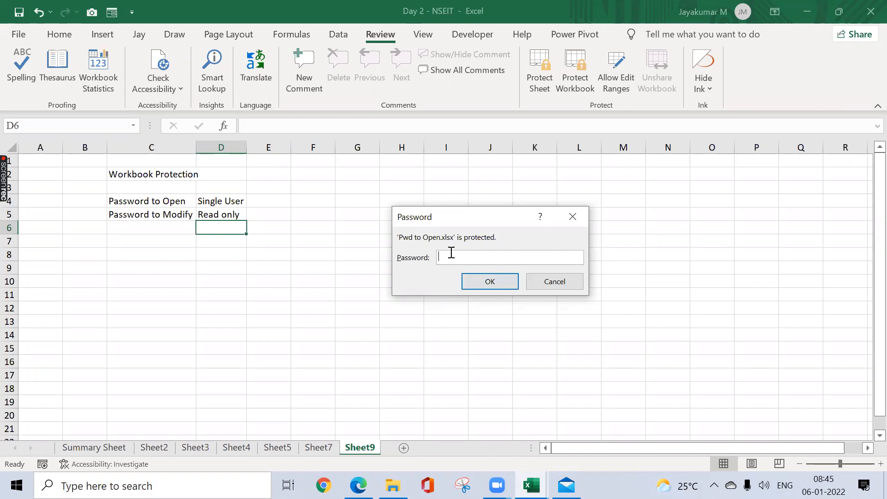
type("1234")
key("Return")
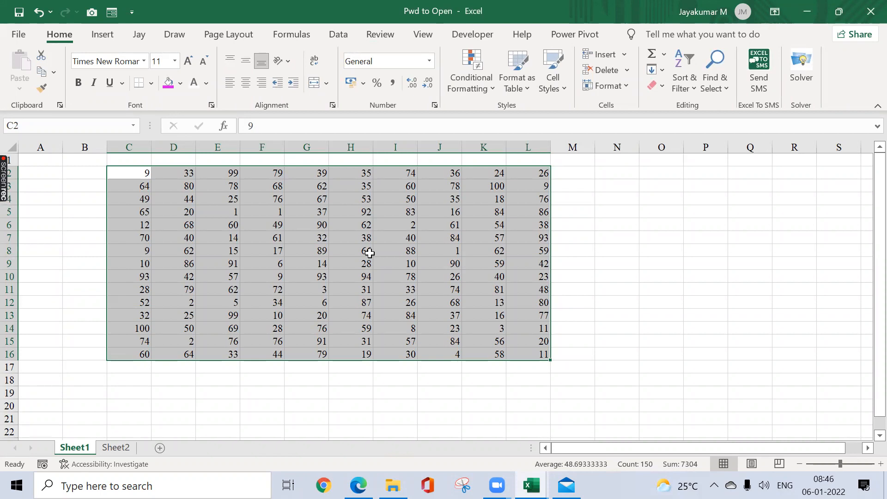
left_click(871, 12)
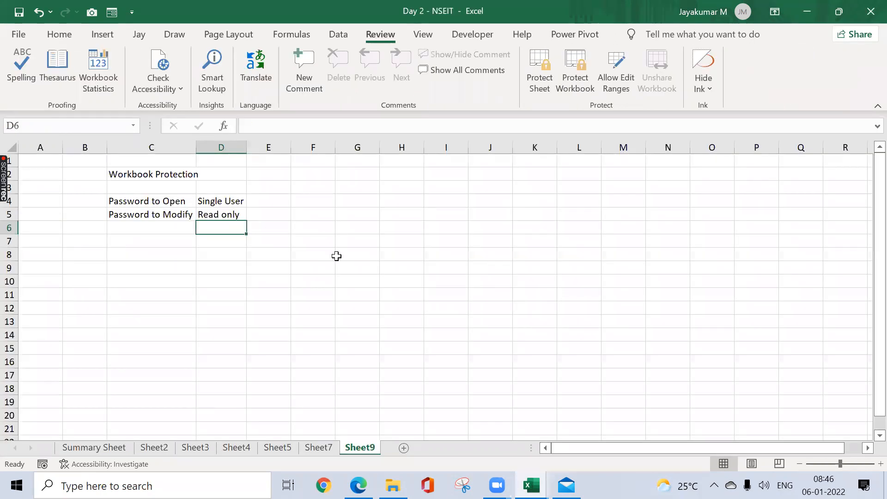
Step: Create a new blank workbook and name it Pwd to Modify for saving in the NSEIT folder
left_click(325, 253)
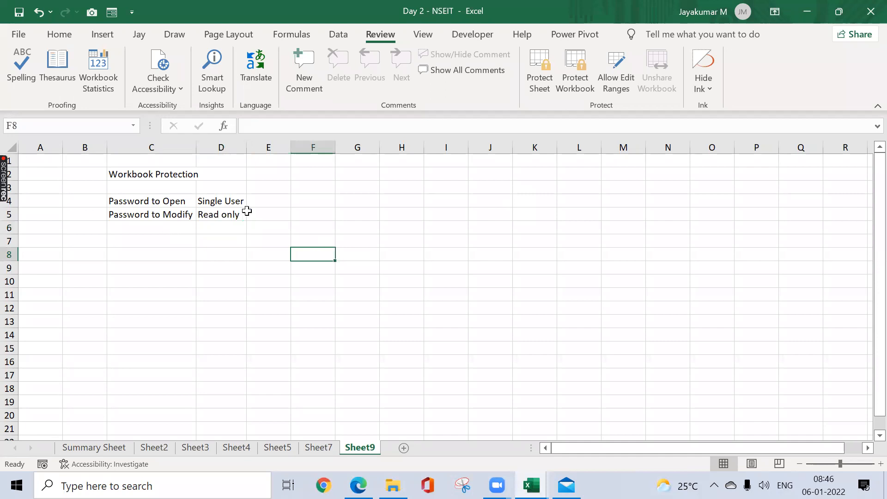
key("ctrl+n")
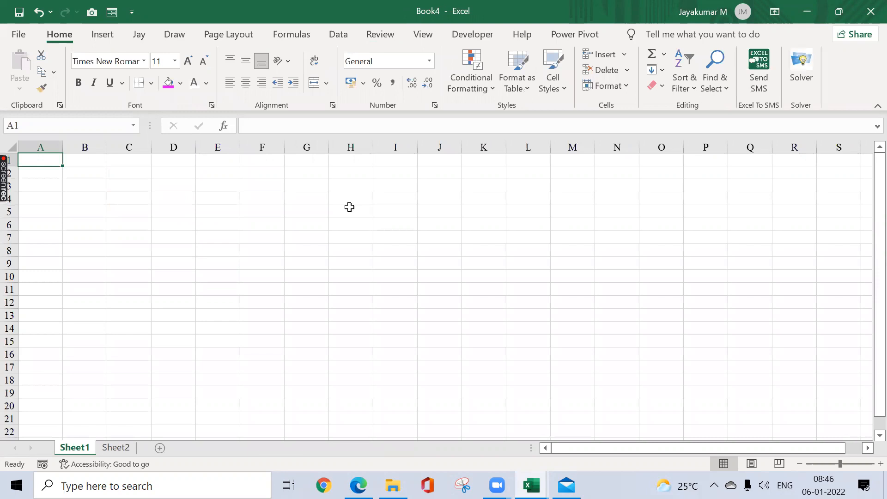
left_click(19, 35)
left_click(67, 229)
left_click(386, 152)
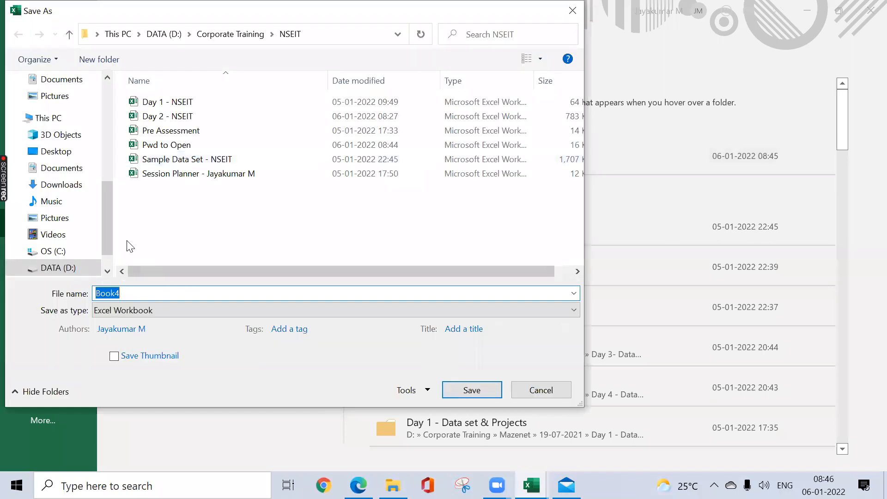
type("Pe")
key("BackSpace")
type("wd to Modify")
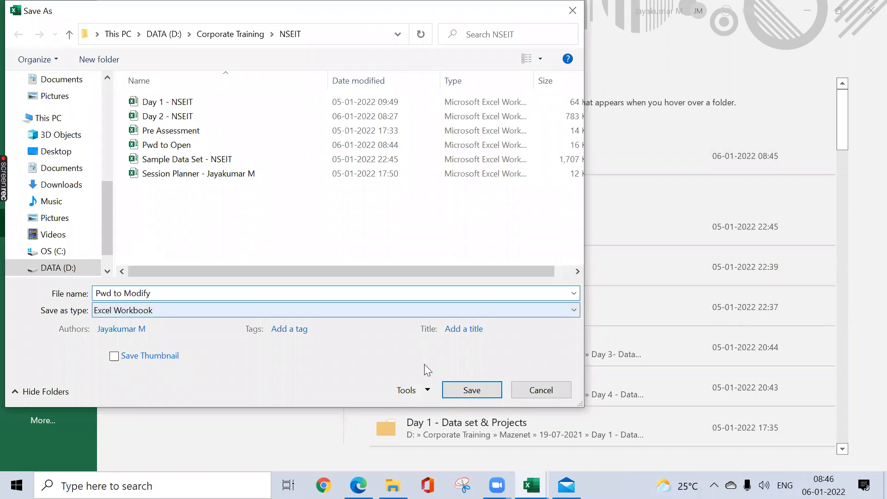
Step: Set a password to modify in the general save options, re-enter it to confirm, and save the workbook
left_click(427, 391)
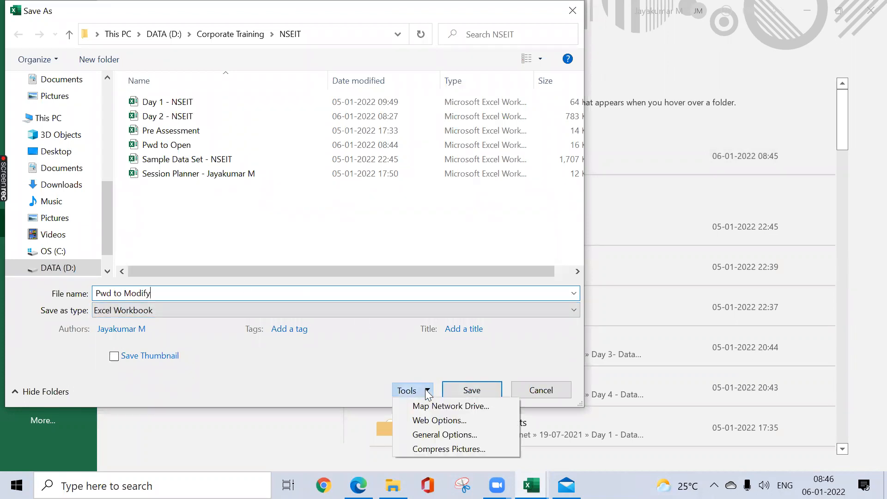
left_click(432, 439)
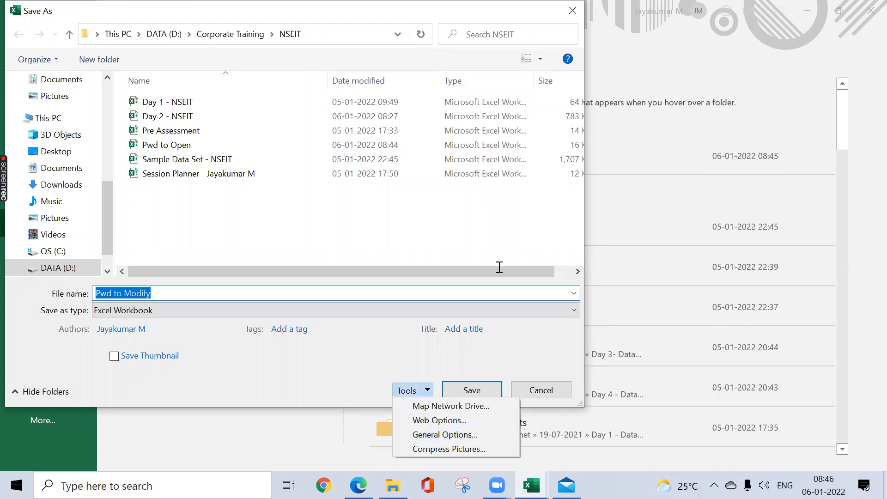
left_click(504, 266)
type("1234")
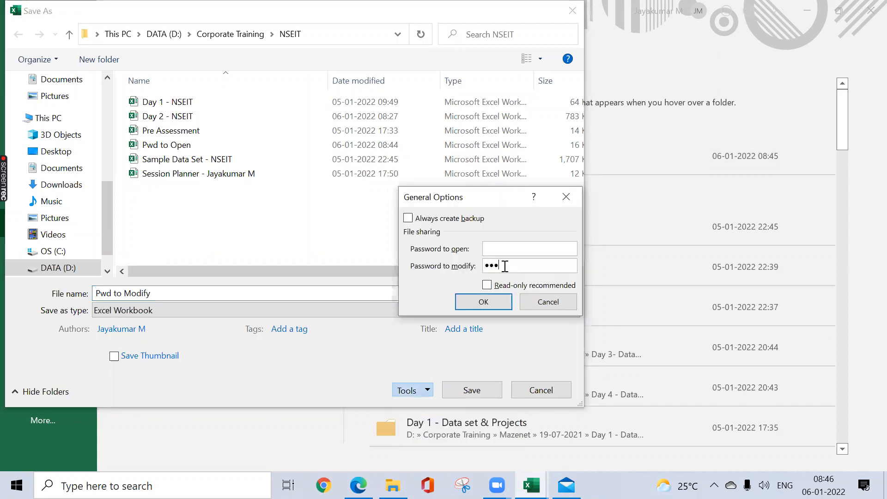
key("Return")
type("1234")
key("Return")
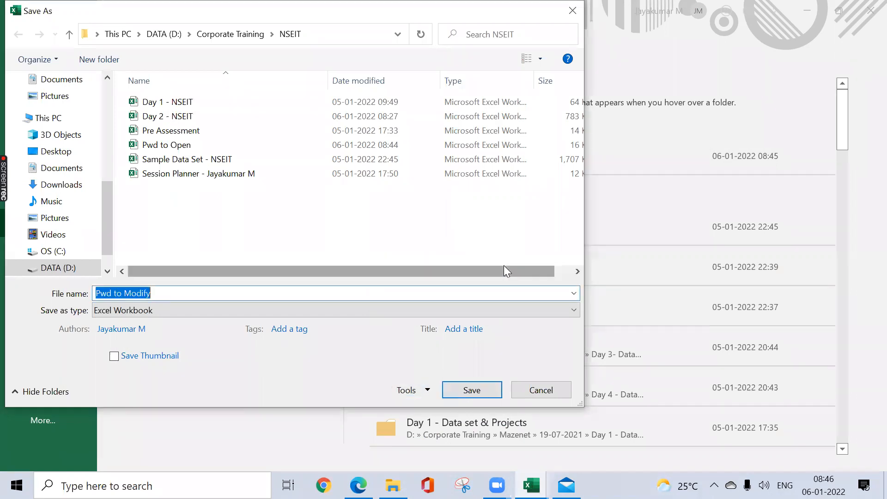
left_click(476, 391)
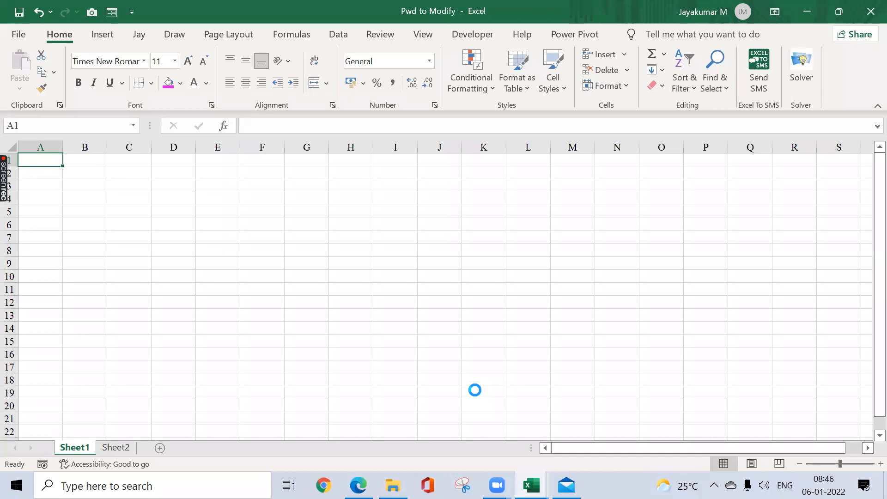
Step: Enter the formula =RANDBETWEEN(1,100) in C3 of Sheet1
left_click(144, 187)
type("=rand")
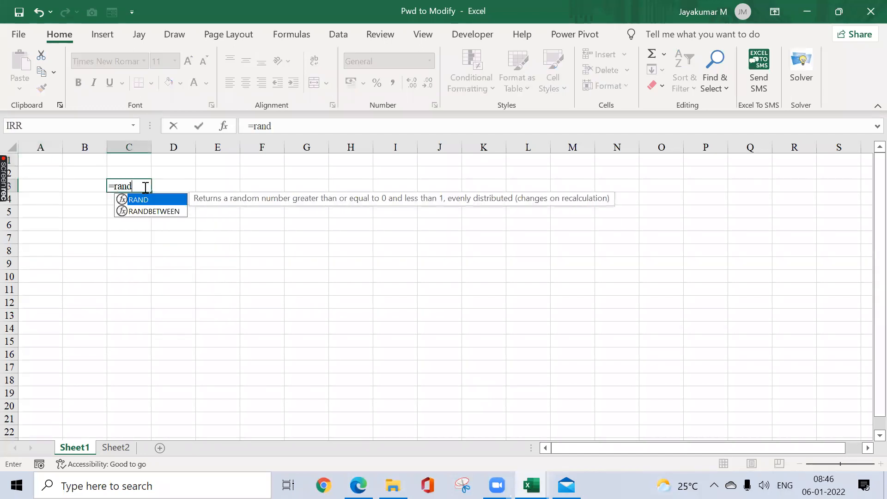
key("Down")
key("Tab")
type("1,100)")
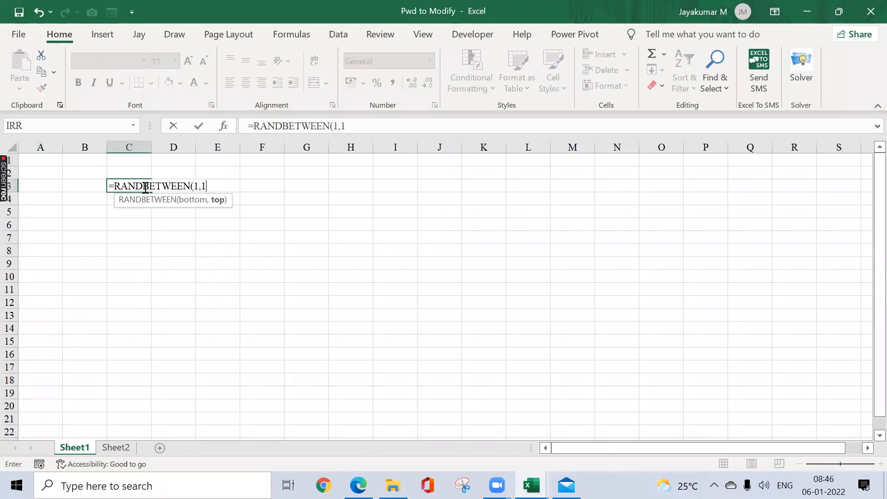
key("ctrl+Return")
Step: Copy the random-number formula from C3 across the range C3:O15
key("ctrl+c")
key("shift+Right")
key("shift+Right")
key("shift+Right")
key("shift+Right")
key("shift+Right")
key("shift+Right")
key("shift+Right")
key("shift+Right")
key("shift+Right")
key("shift+Right")
key("shift+Right")
key("shift+Right")
key("shift+Down")
key("shift+Down")
key("shift+Down")
key("shift+Down")
key("shift+Down")
key("shift+Down")
key("shift+Down")
key("shift+Down")
key("shift+Down")
key("shift+Down")
key("shift+Down")
key("shift+Down")
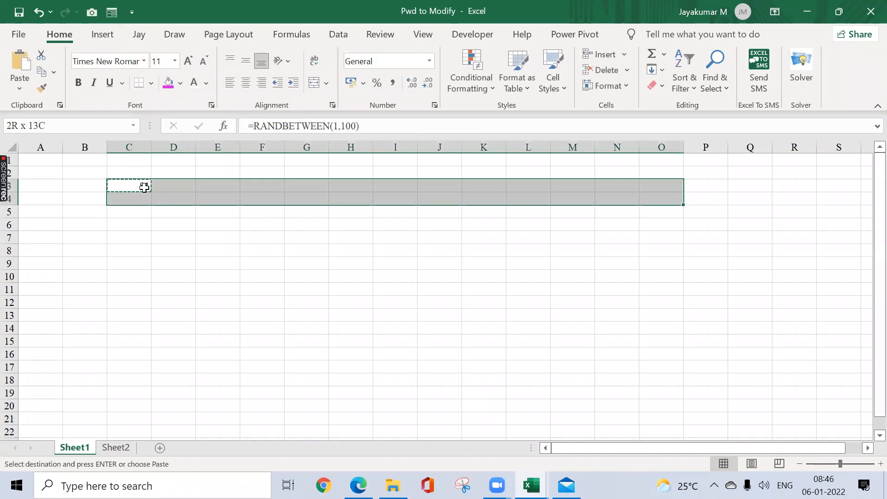
key("ctrl+v")
Step: Replace the random-number formulas in C3:O15 with their values and select only C3
key("ctrl+alt+v")
key("v")
key("Return")
key("Up")
key("Right")
key("Escape")
left_click(145, 187)
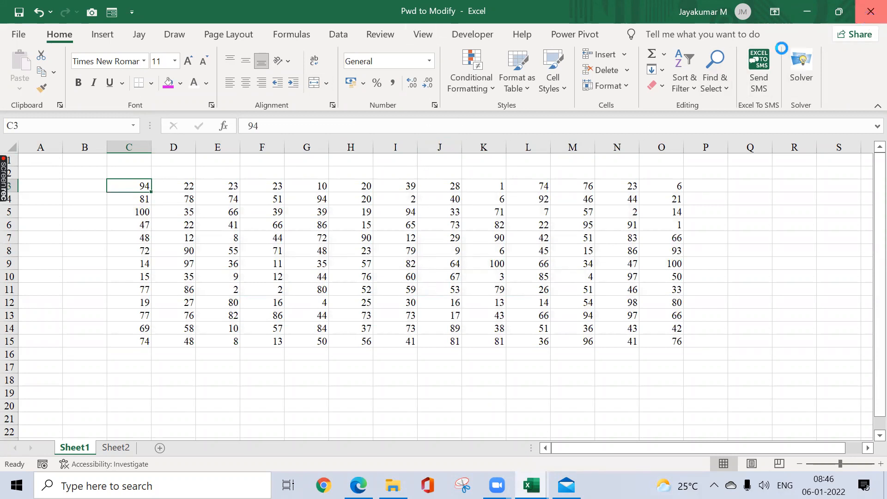
Step: Close the Pwd to Modify workbook, then test its protection by reopening it from the NSEIT folder as read-only and closing it
left_click(870, 12)
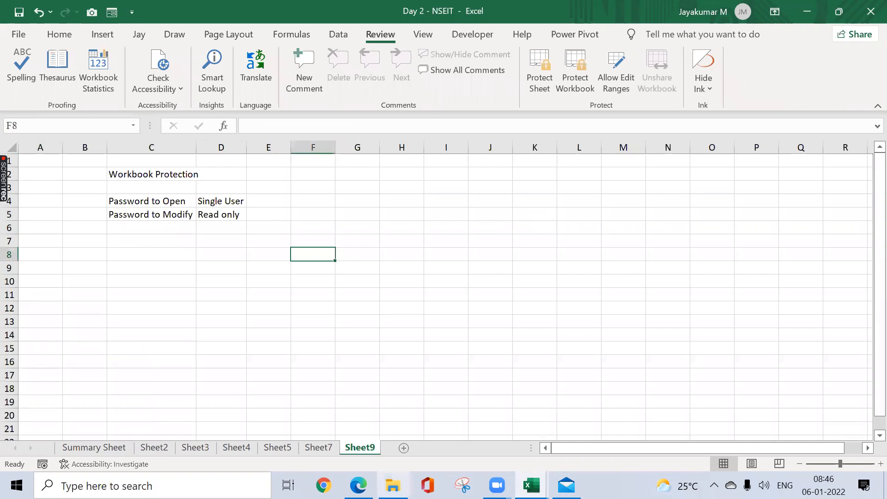
left_click(393, 485)
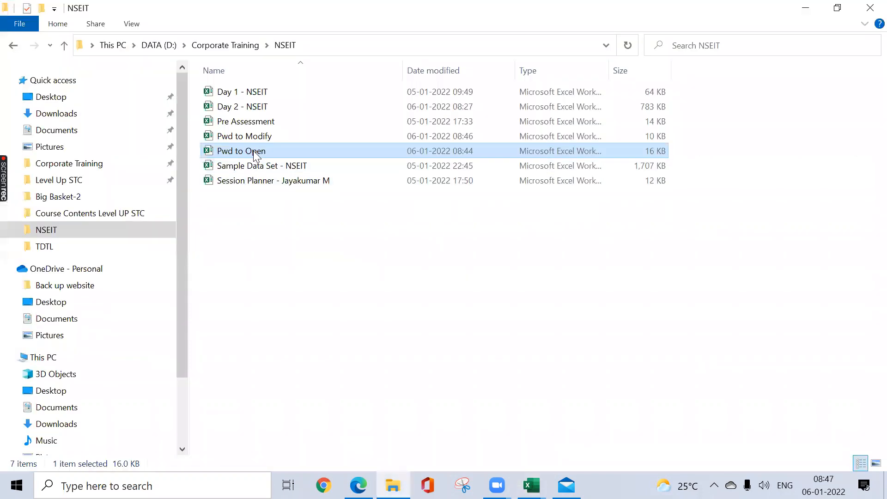
key("Up")
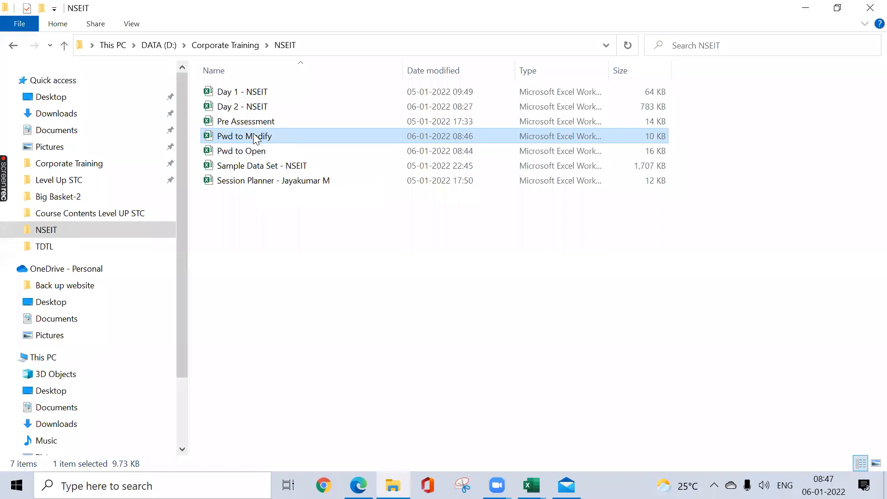
key("alt+Tab")
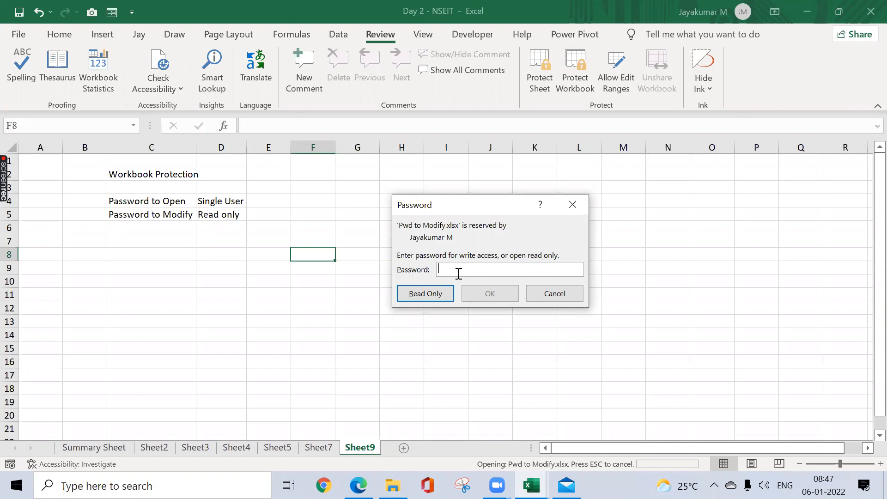
left_click(426, 294)
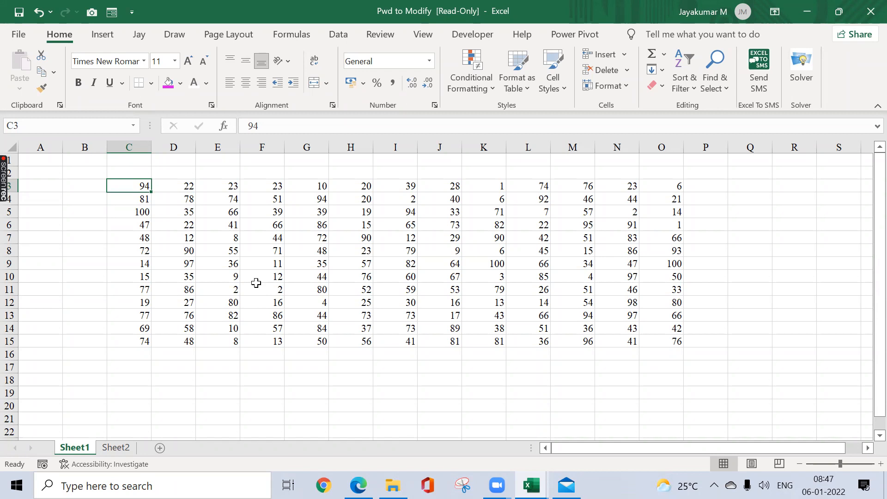
left_click_drag(362, 236, 794, 159)
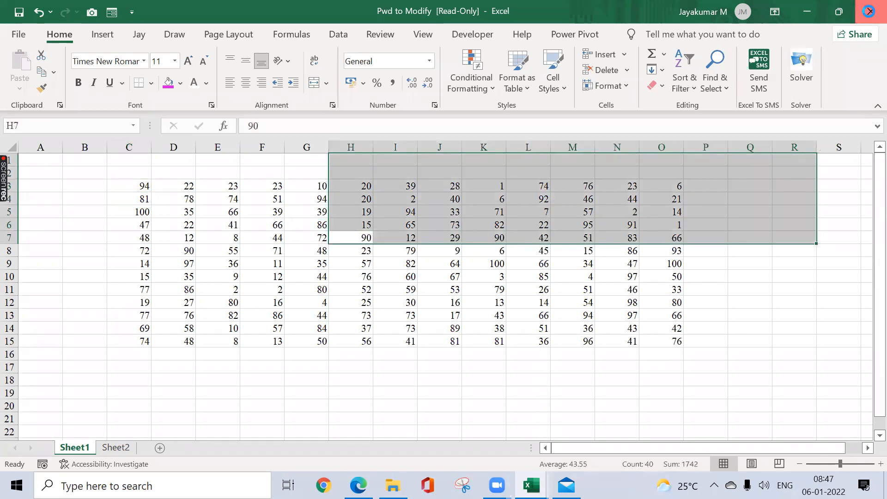
left_click(868, 11)
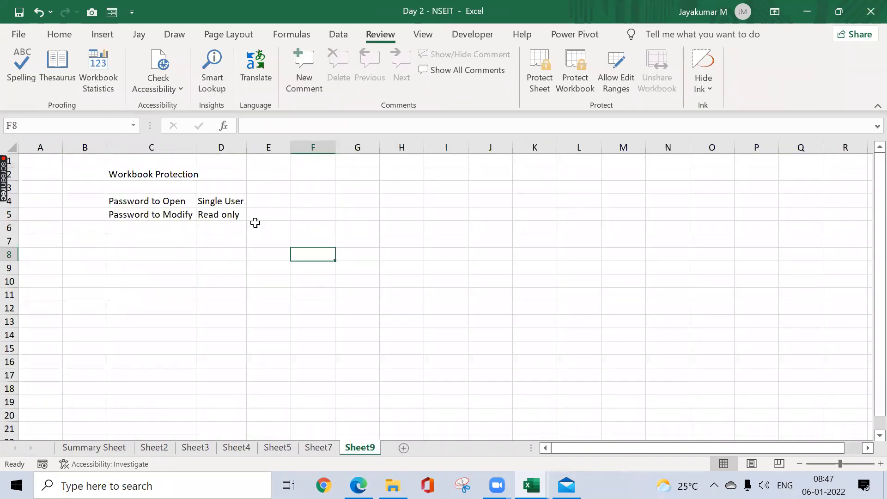
left_click(186, 214)
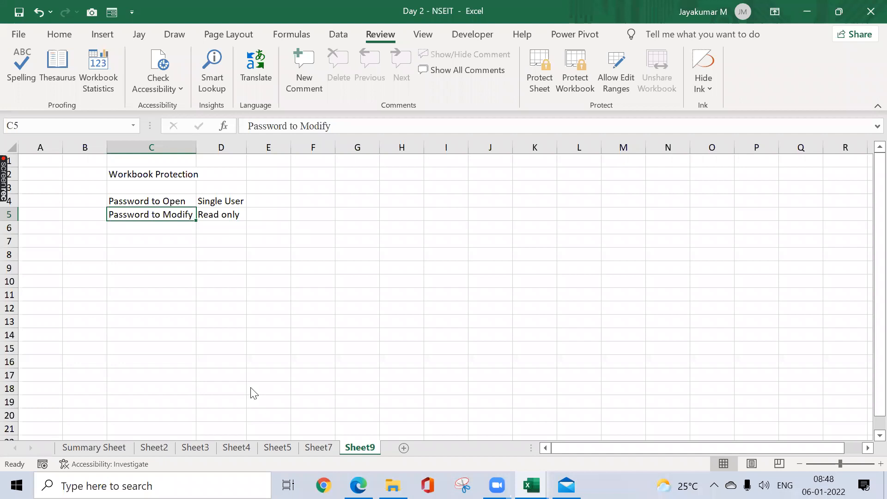
left_click(717, 259)
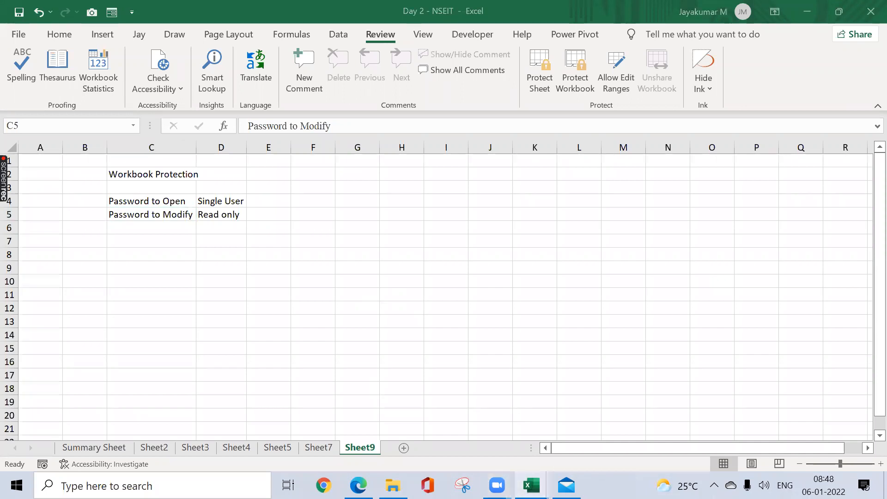
mouse_move(532, 485)
left_click(409, 434)
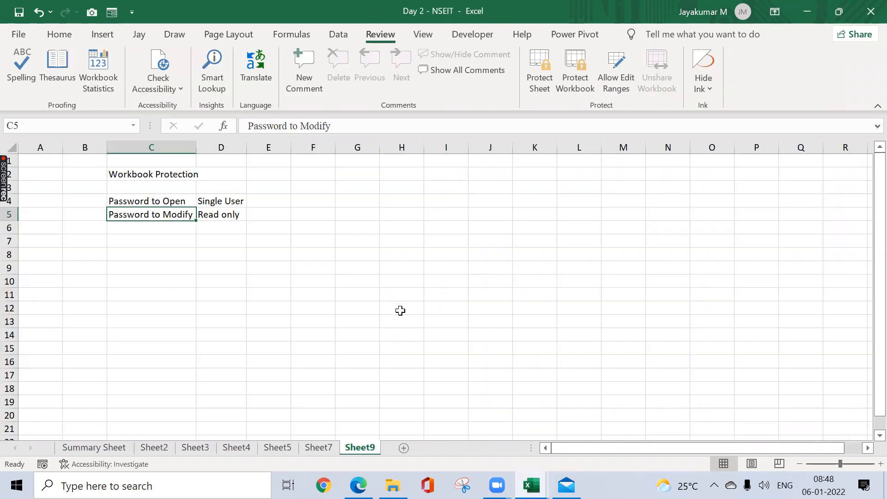
left_click(347, 256)
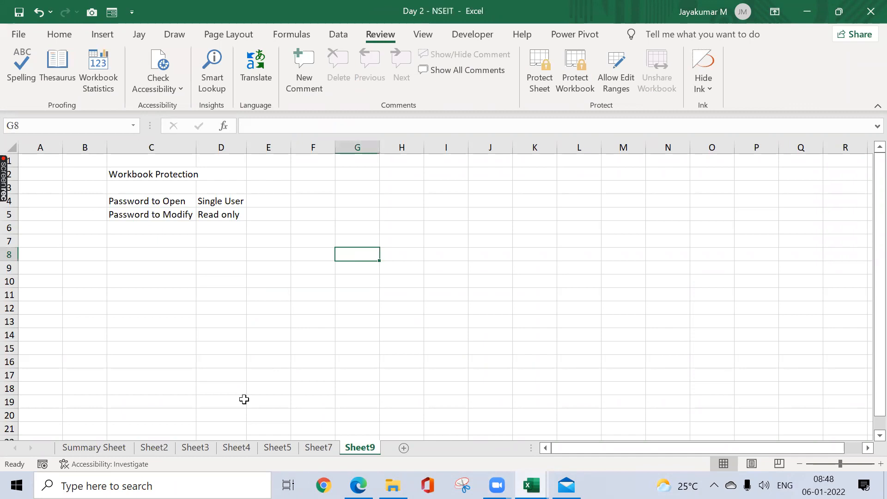
Step: Add a new worksheet after Sheet9 and enter the misspelled word "Imporvement" in D5
left_click(404, 447)
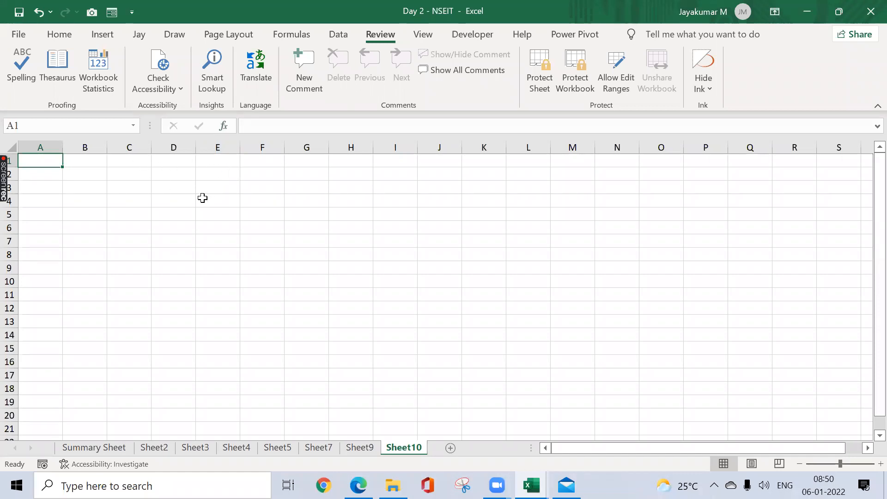
left_click(157, 211)
double_click(157, 211)
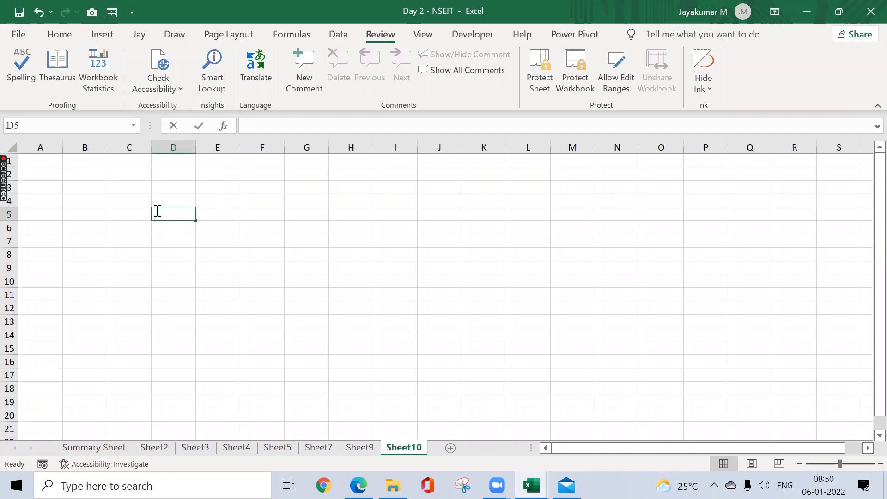
type("Impo")
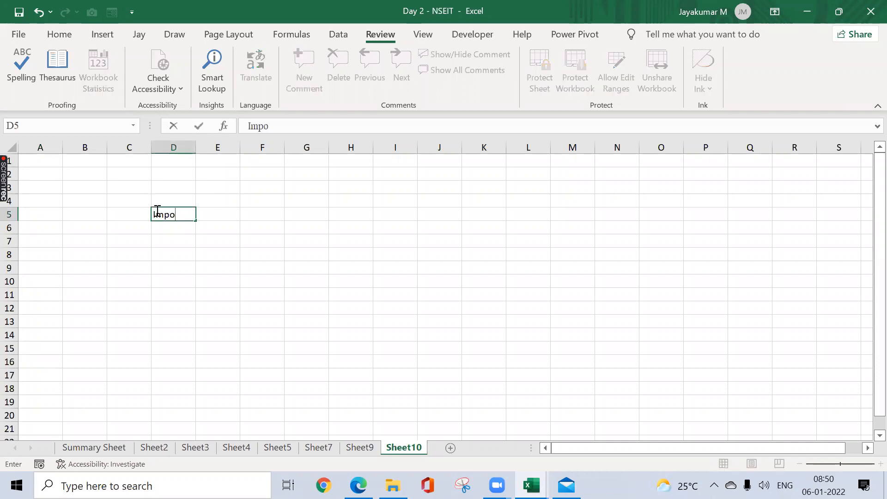
type("rvement")
key("Return")
Step: Run a spelling check on D5 and change the misspelled word to the suggestion "Improvement"
left_click(156, 210)
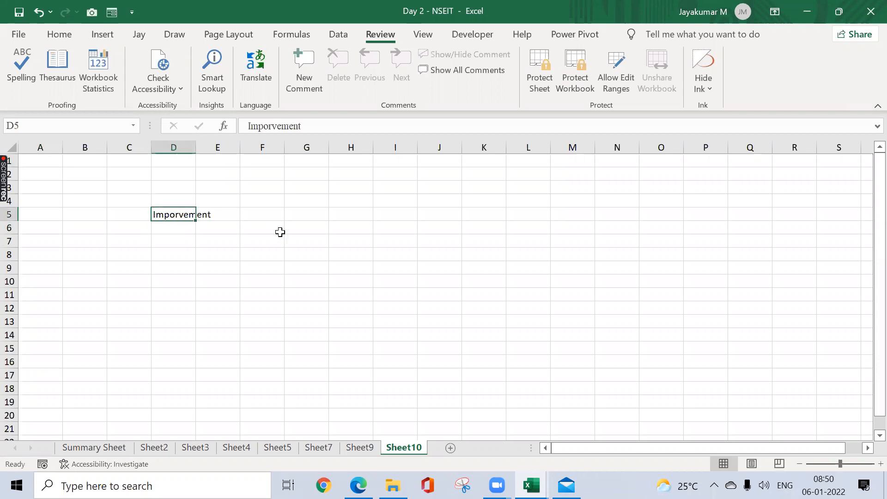
left_click(14, 77)
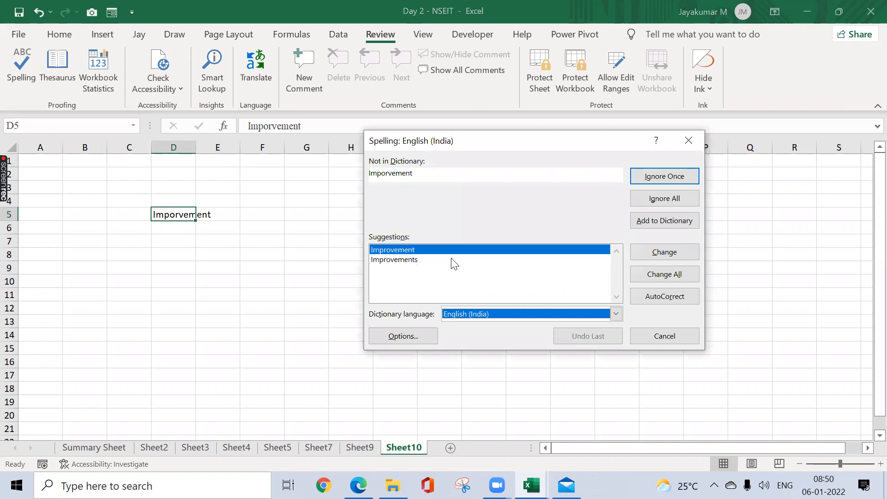
left_click(636, 253)
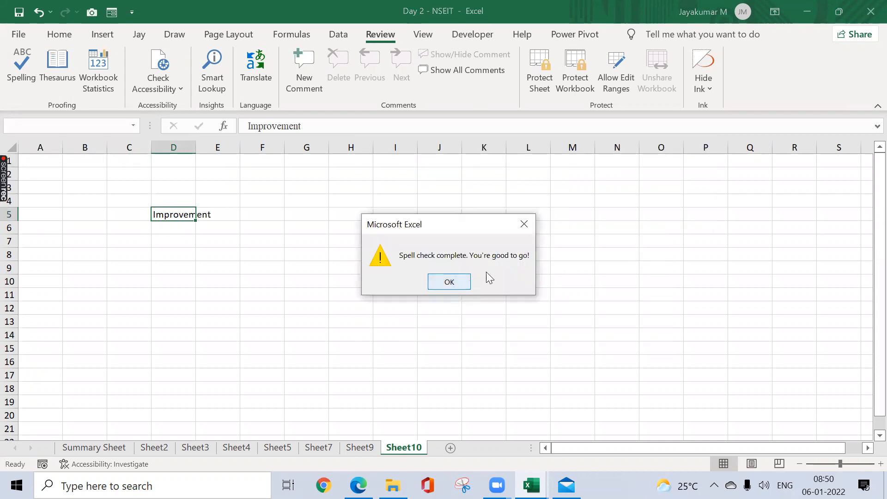
Step: Close the completed spelling check and widen column D so the word in D5 fits
left_click(451, 281)
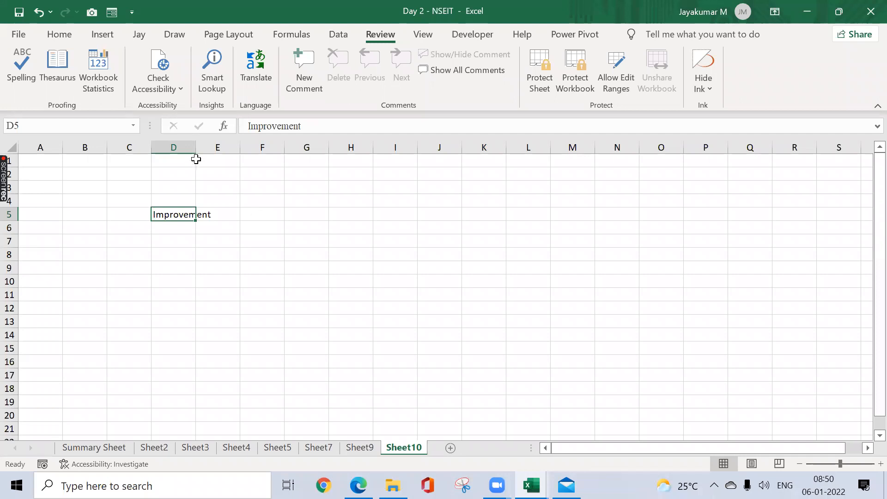
left_click_drag(196, 147, 224, 147)
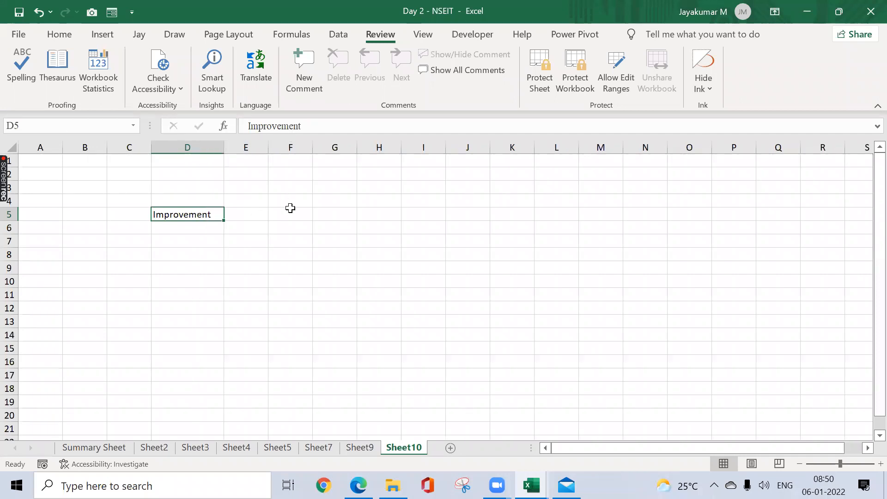
left_click(290, 208)
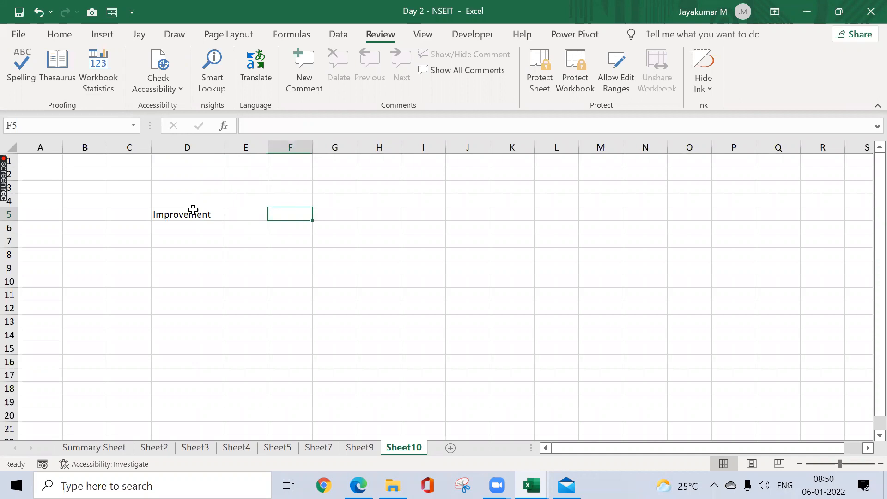
Step: Look up synonyms for the word "Improvement" in D5 with the Thesaurus
left_click(221, 214)
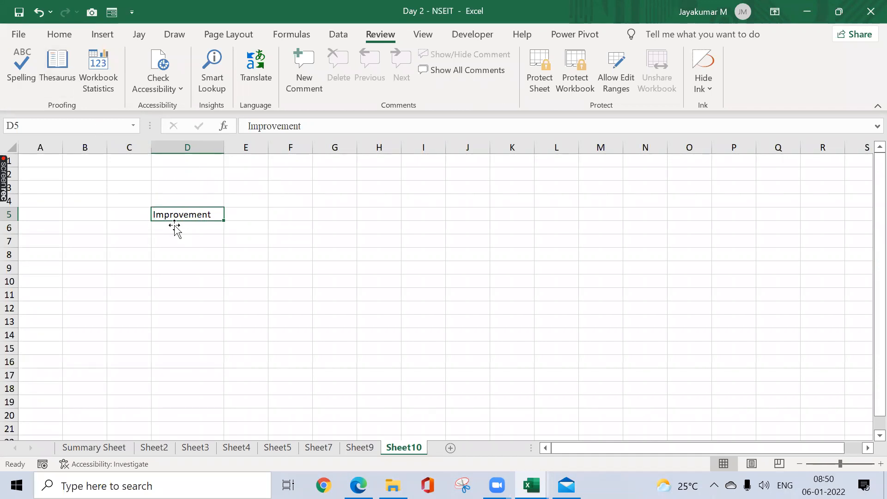
left_click(61, 78)
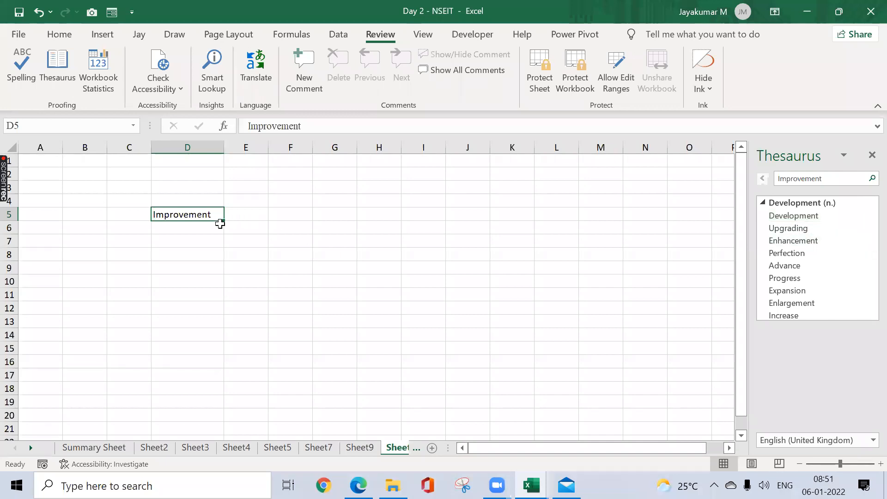
left_click(203, 237)
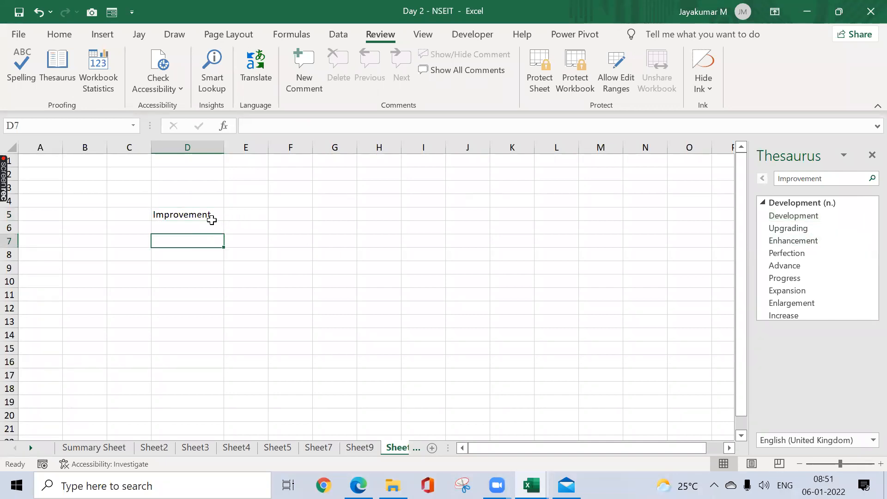
left_click(206, 216)
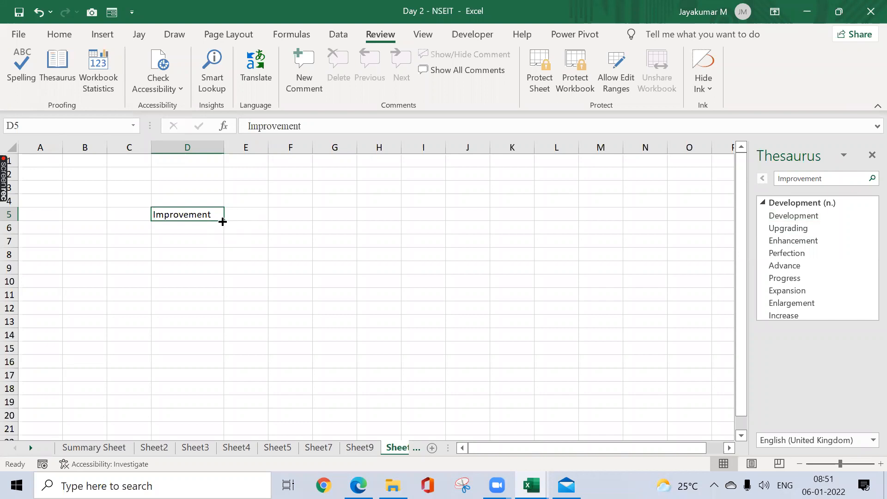
left_click(242, 233)
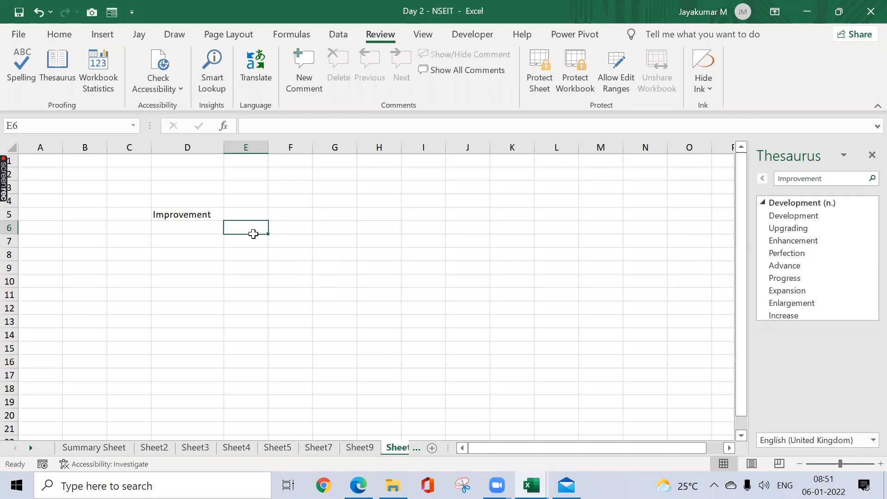
Step: Review the Workbook Statistics for the current sheet and workbook, then close them along with the Thesaurus
left_click(106, 78)
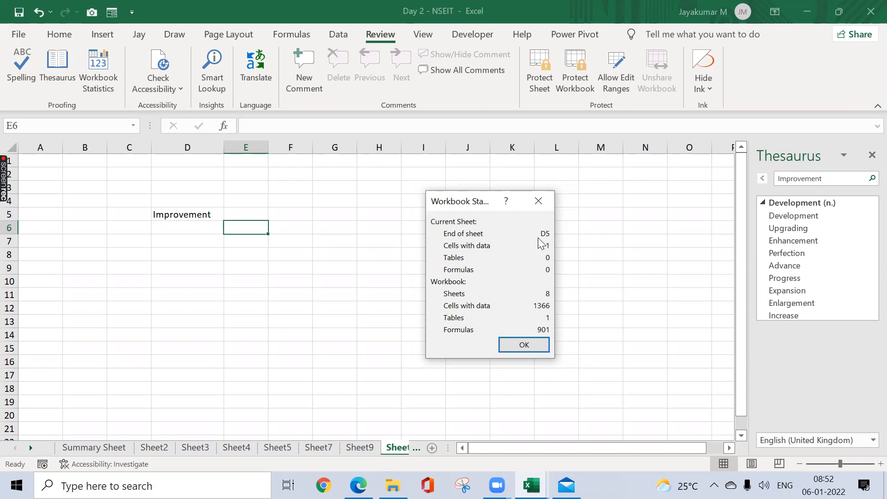
left_click(540, 208)
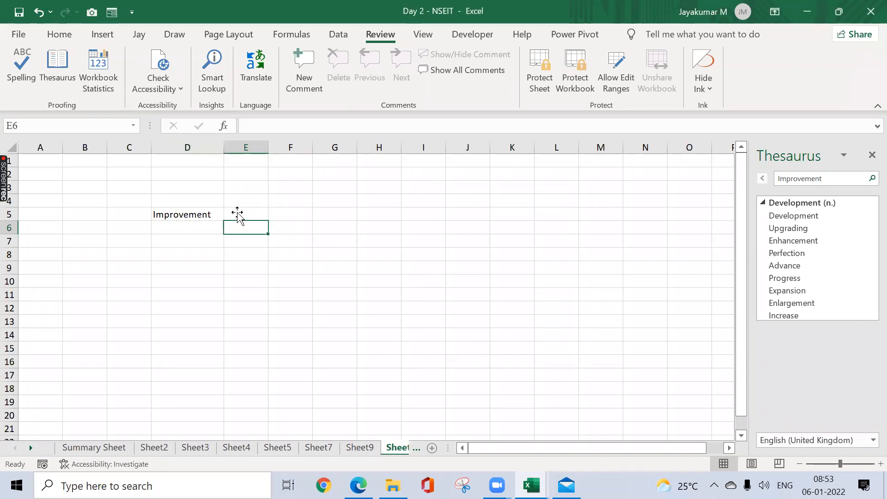
left_click(870, 155)
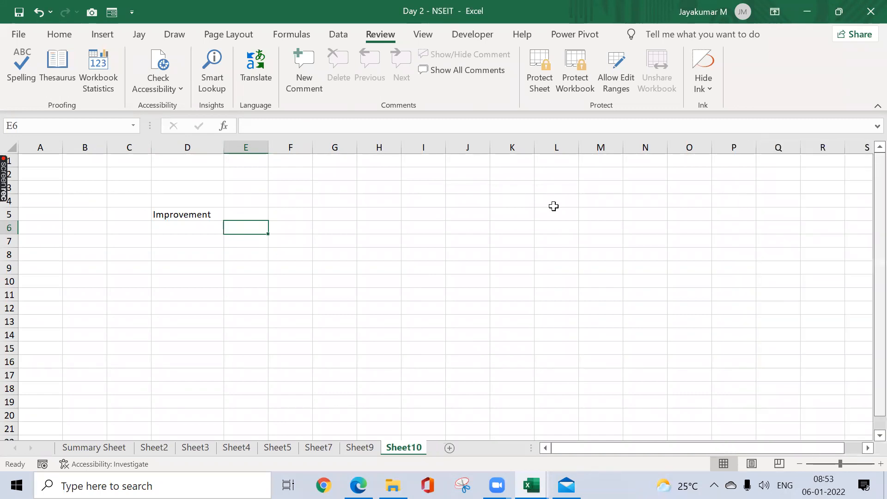
Step: Enter "Inspecting A document" in F5 and autofit column F to the text
left_click(274, 214)
type("Inspe")
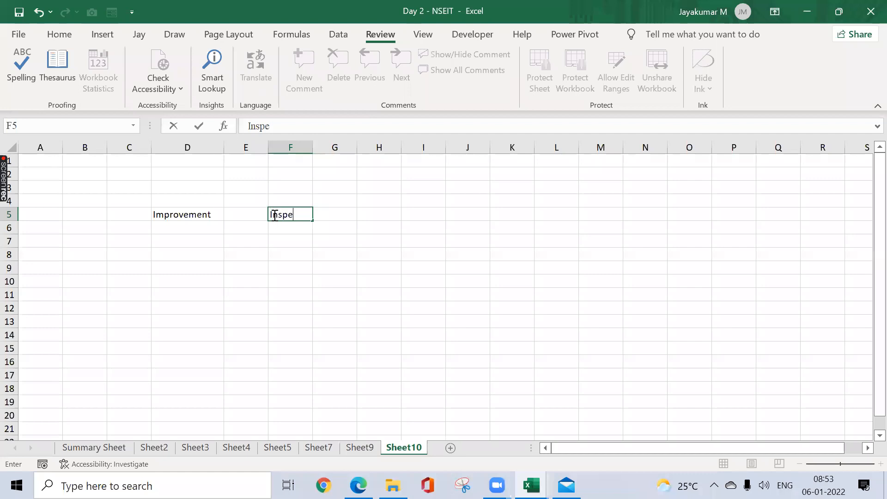
type("cting A document")
key("Return")
left_click(273, 215)
key("alt")
key("o")
key("c")
key("a")
left_click(257, 254)
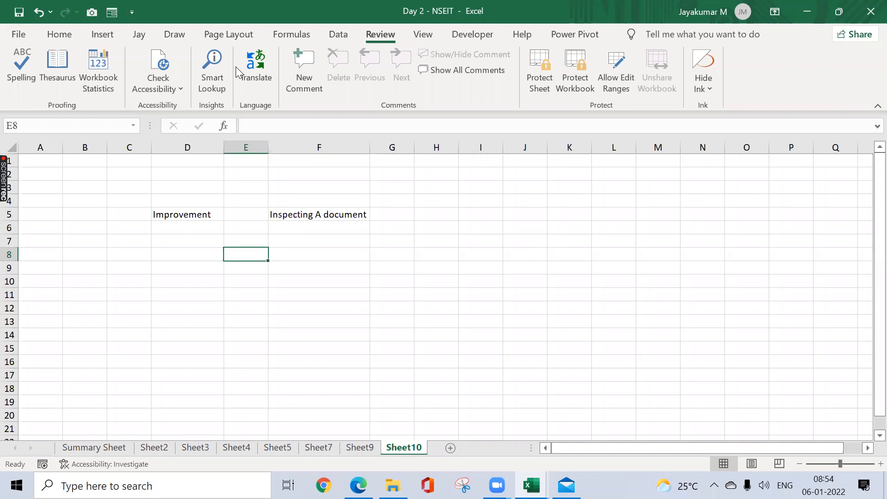
left_click(296, 35)
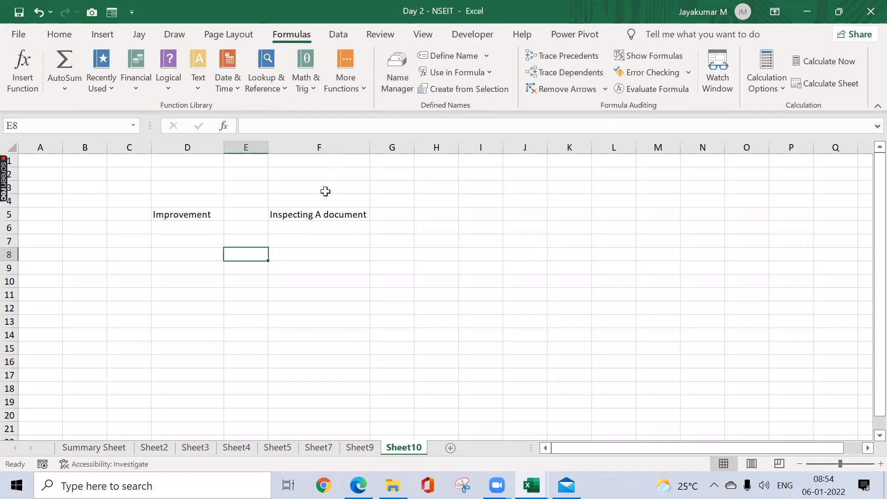
left_click(340, 236)
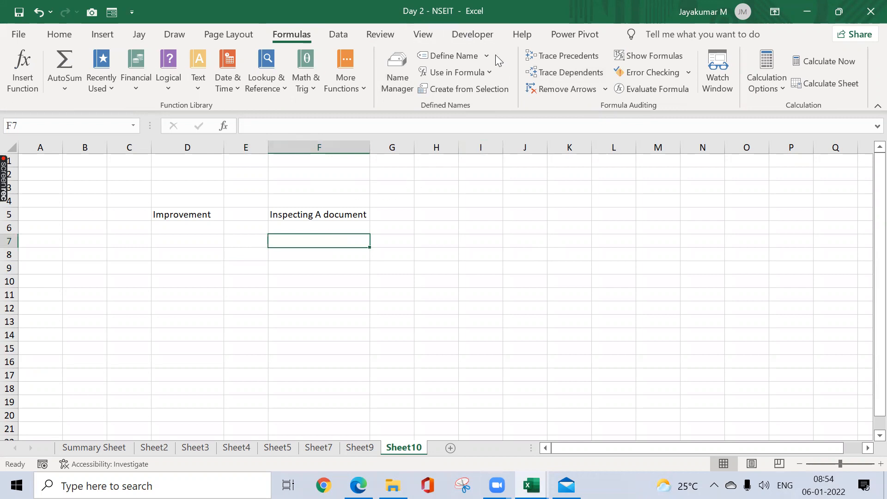
left_click(383, 37)
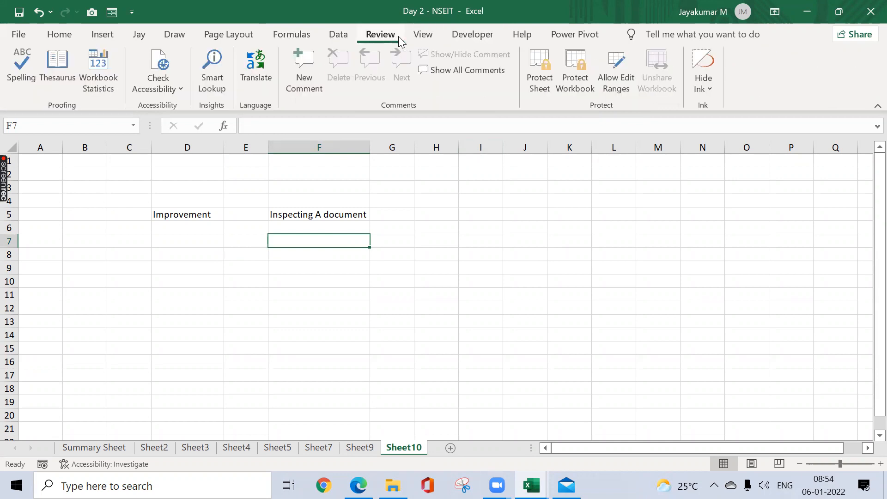
left_click(177, 91)
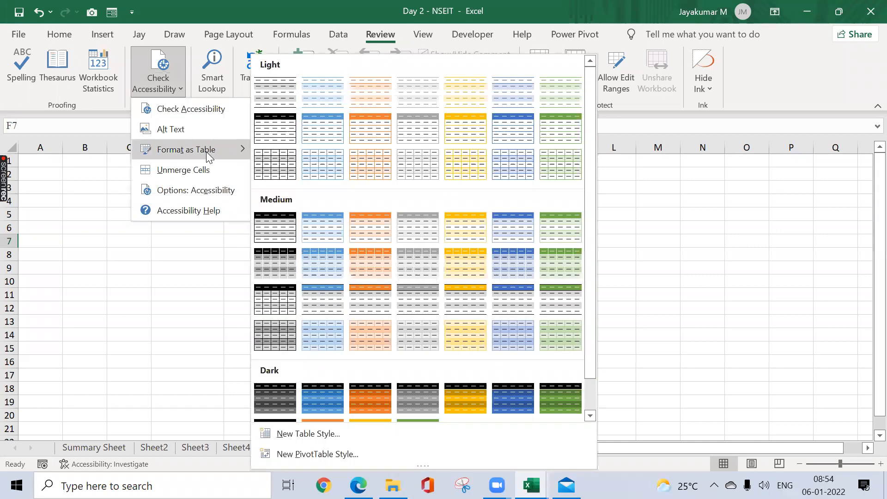
left_click(191, 250)
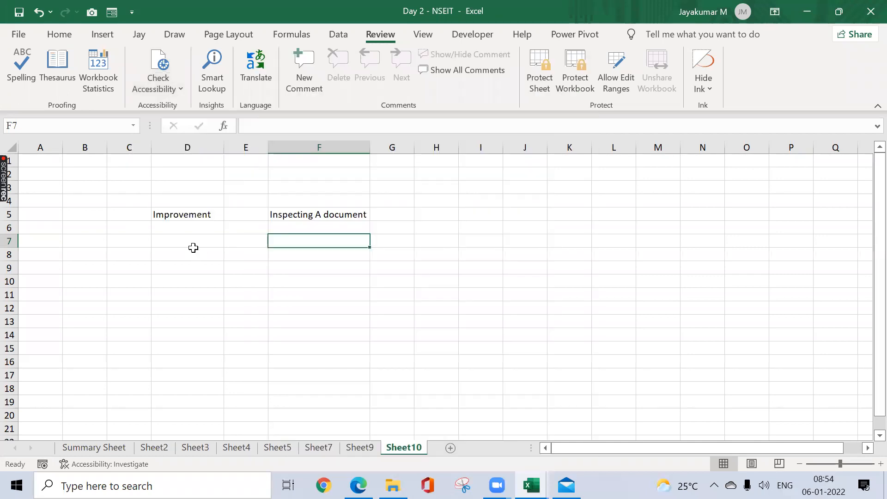
Step: Examine the workbook's Info page, including its Manage Workbook option for recovering unsaved workbooks
left_click(23, 37)
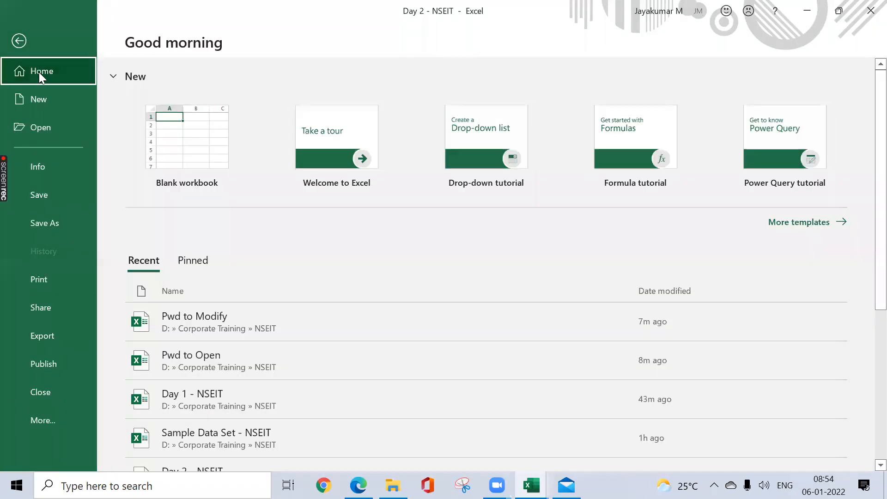
left_click(59, 165)
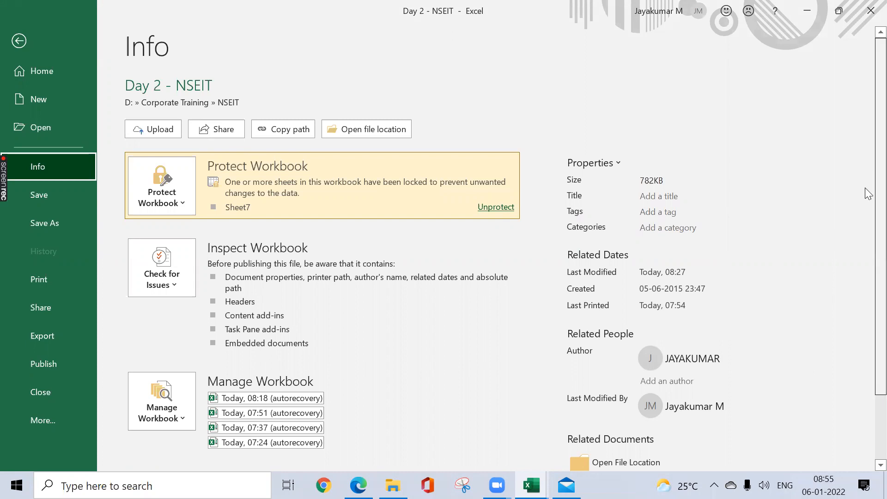
scroll(866, 243, "down", 3)
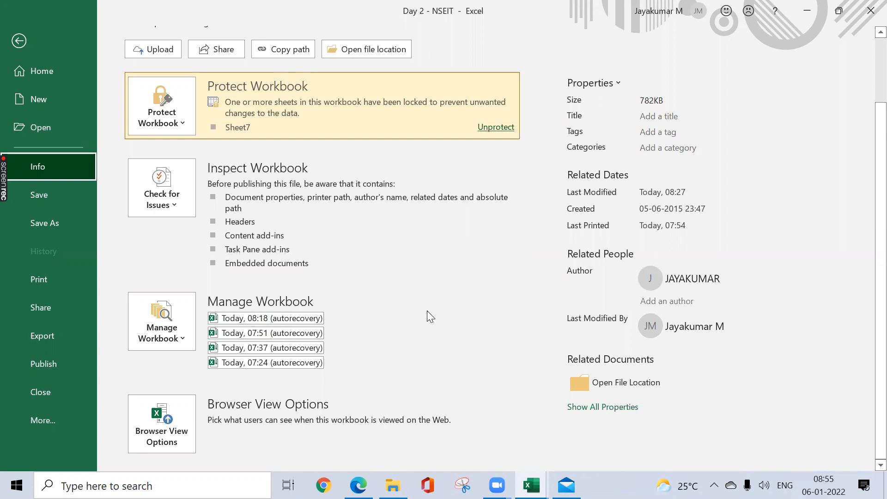
left_click(184, 329)
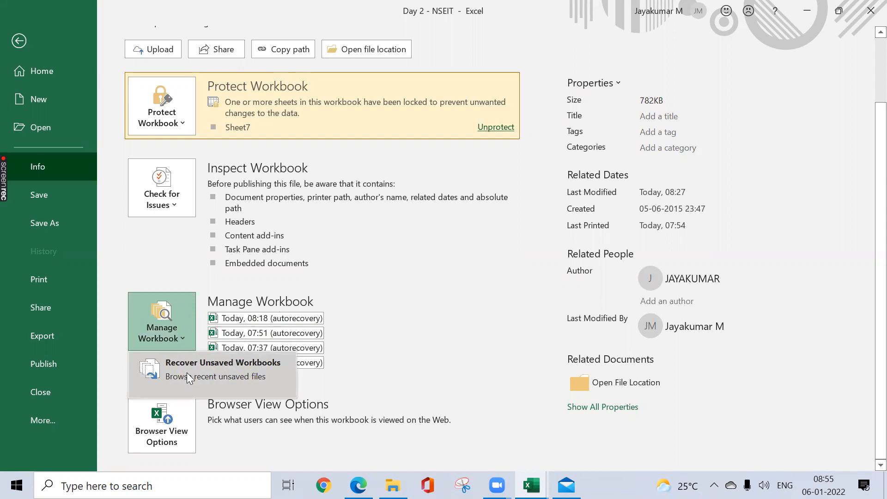
key("Escape")
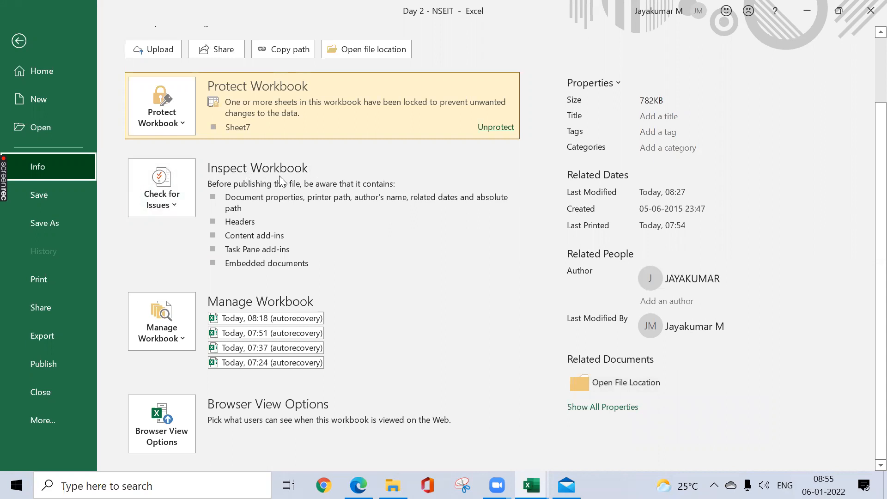
Step: Save the workbook and try to run the Document Inspector on it
left_click(173, 203)
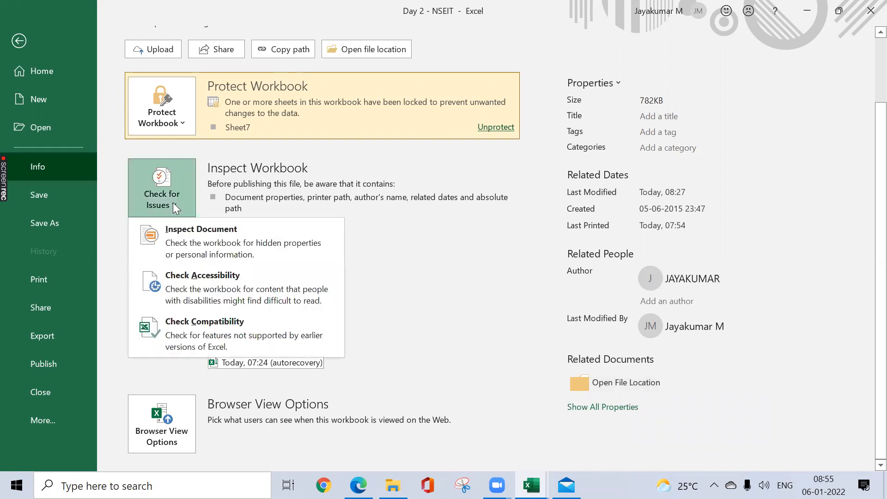
left_click(192, 234)
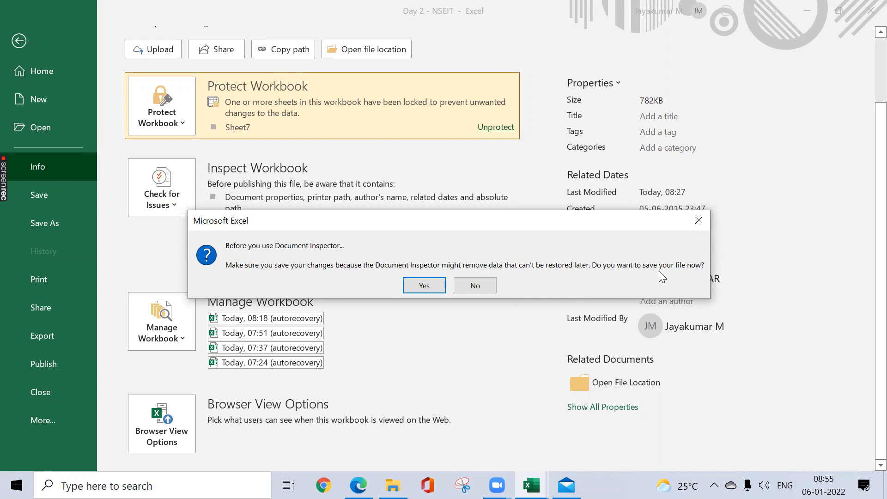
left_click(423, 286)
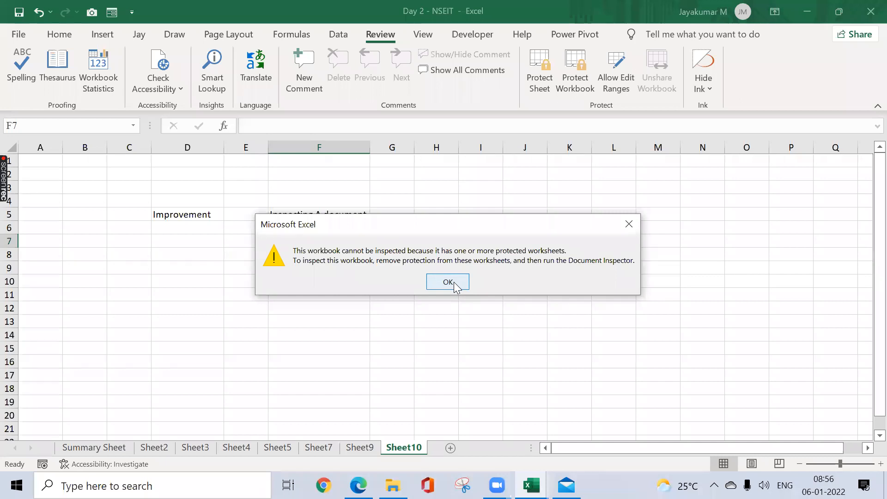
left_click(455, 286)
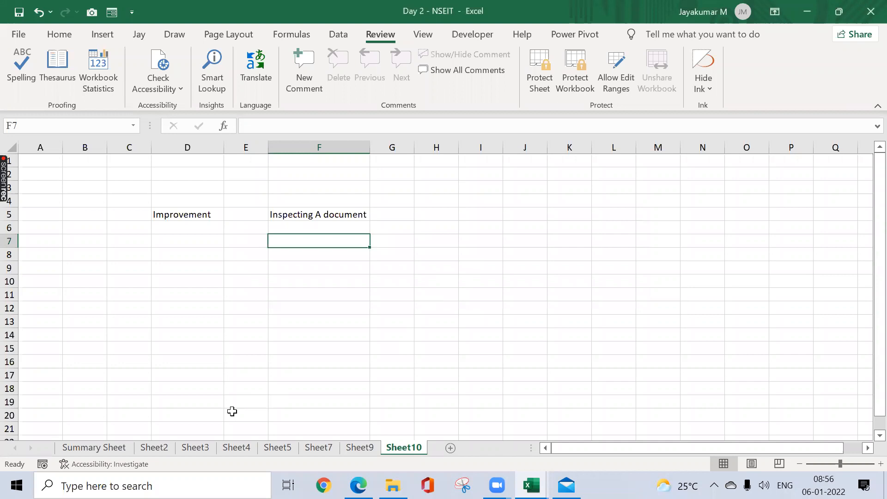
Step: Remove the worksheet protection from Sheet7 by entering the sheet password
key("ctrl+Page_Up")
key("ctrl+Page_Up")
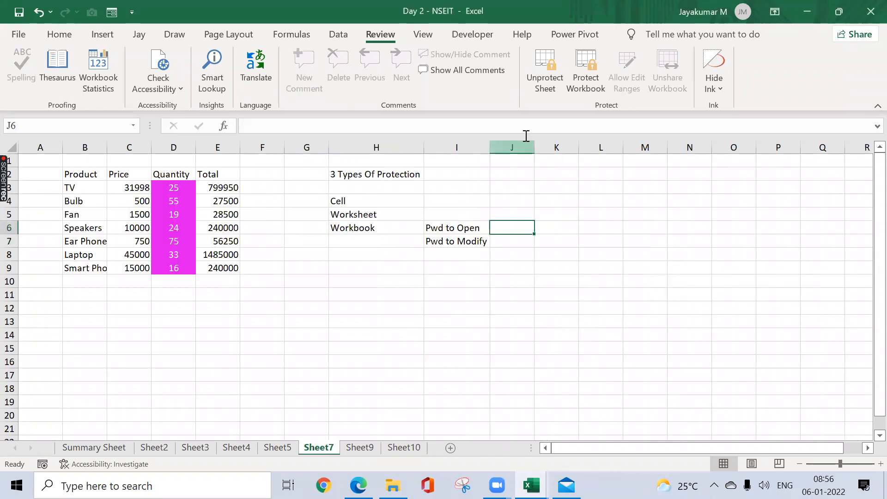
left_click(545, 69)
type("1234")
key("Return")
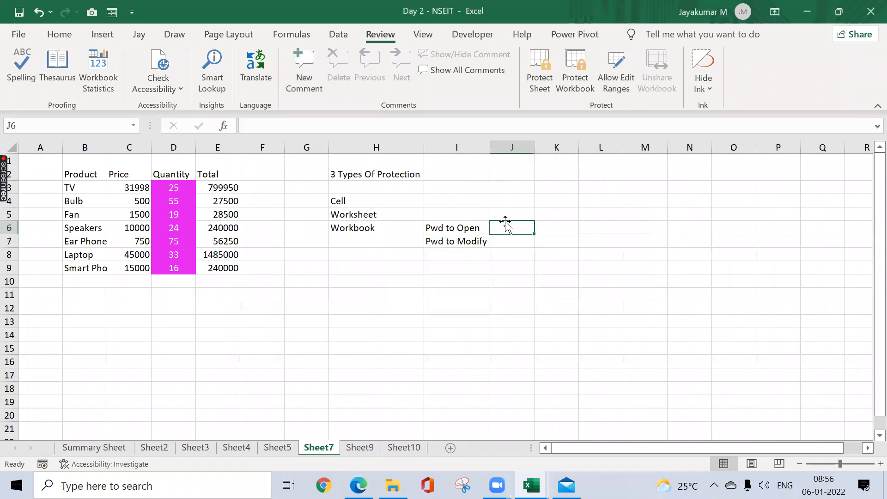
left_click(372, 242)
left_click(375, 308)
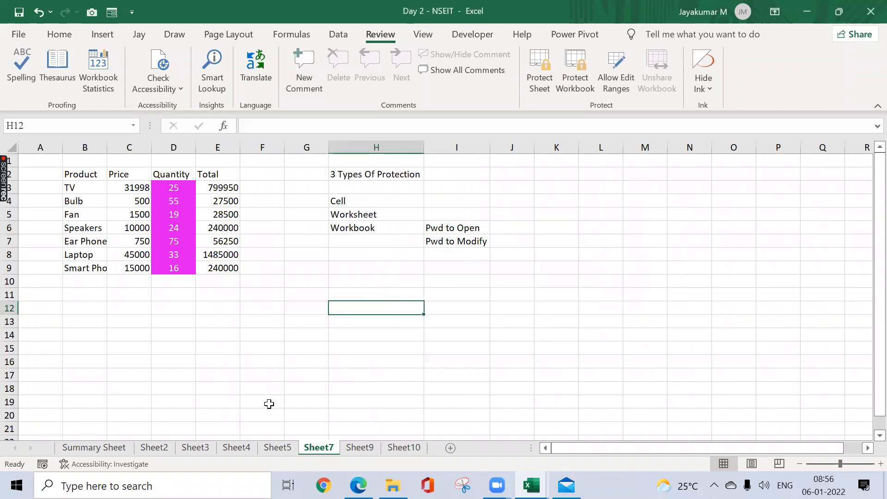
left_click(240, 71)
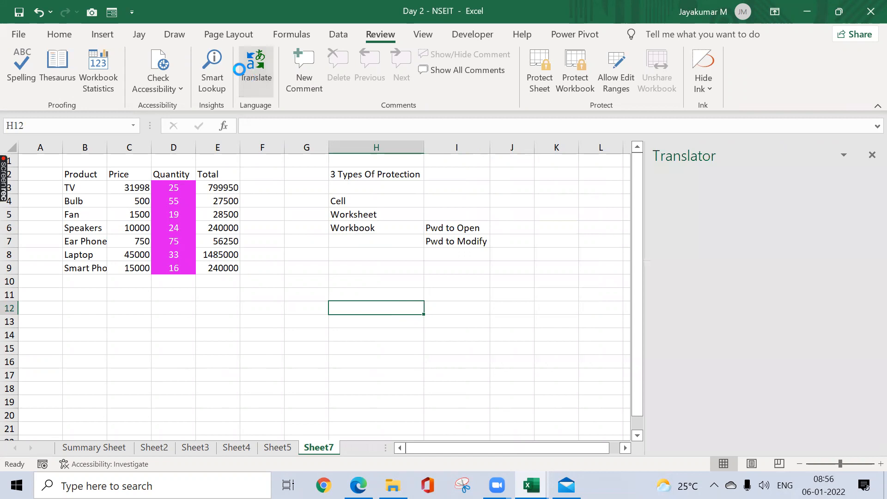
left_click(872, 155)
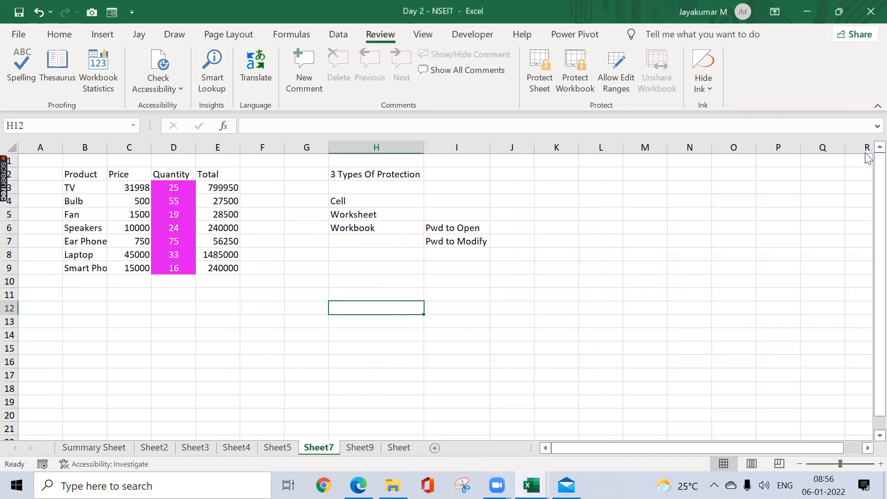
Step: Open the Document Inspector for the Day 2 - NSEIT workbook
left_click(18, 34)
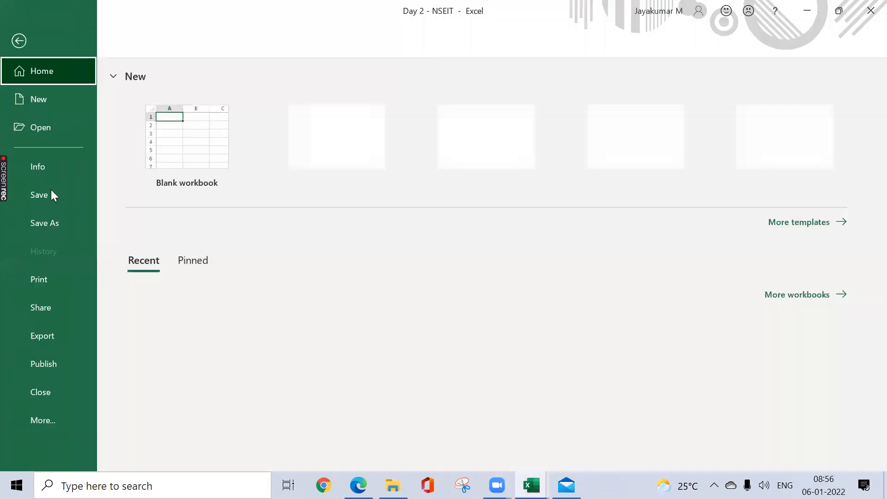
left_click(57, 163)
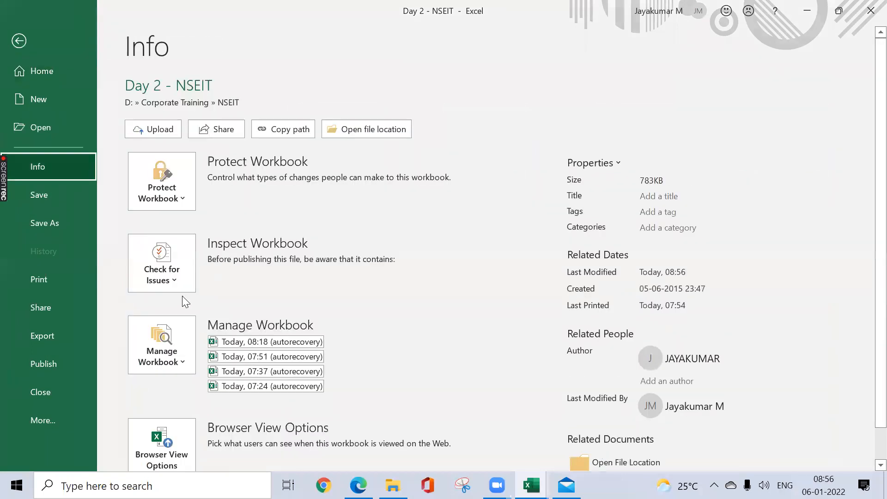
left_click(178, 283)
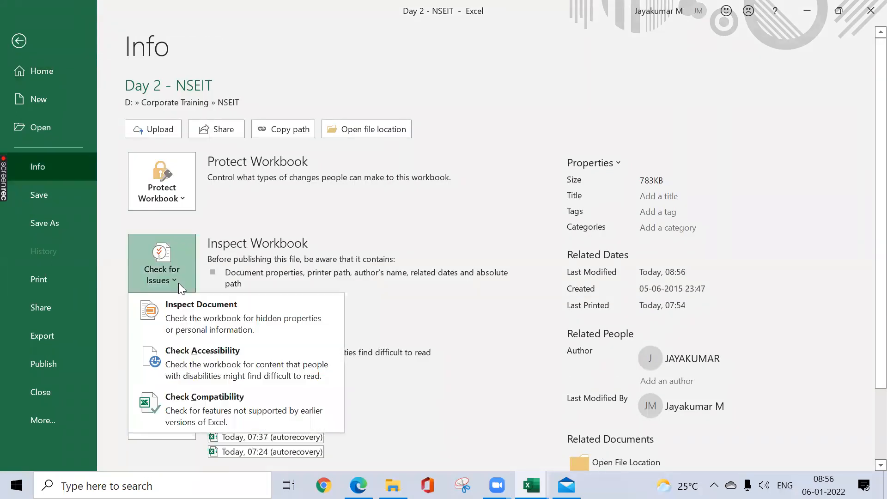
left_click(194, 311)
left_click(422, 282)
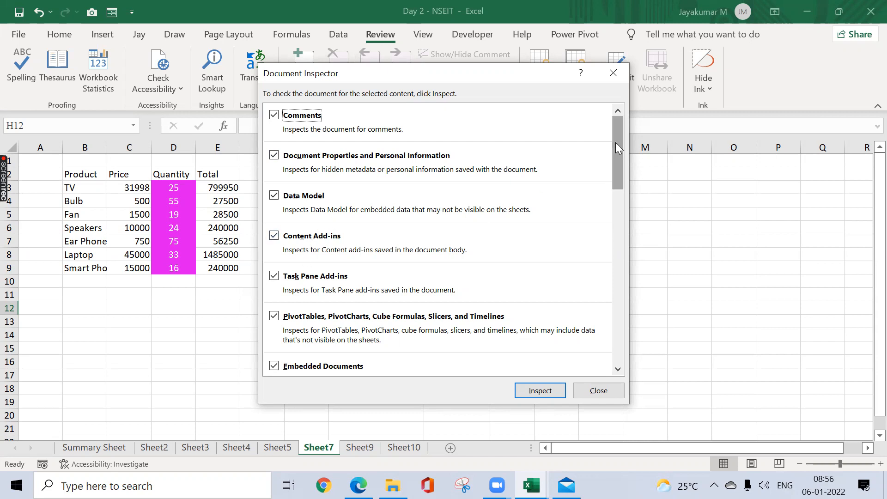
Step: Review the content types offered for checking and run the inspection with the default selection
left_click_drag(615, 142, 617, 169)
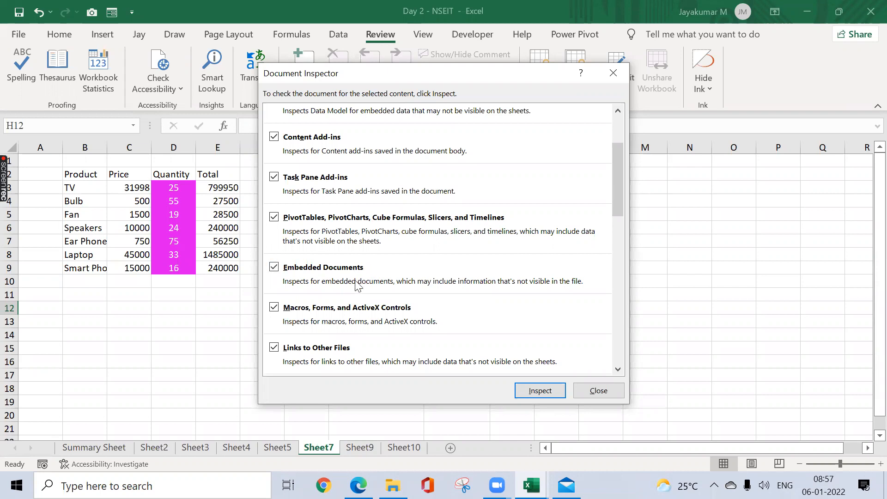
left_click_drag(619, 184, 608, 267)
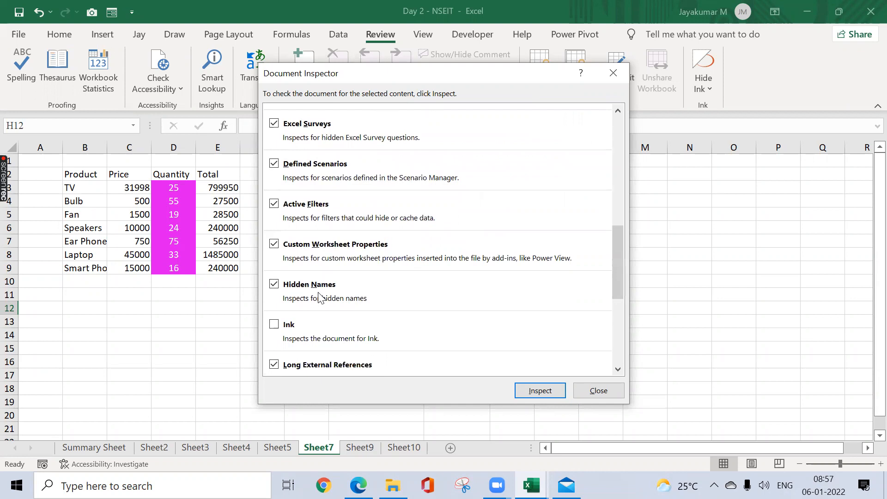
left_click_drag(619, 270, 627, 323)
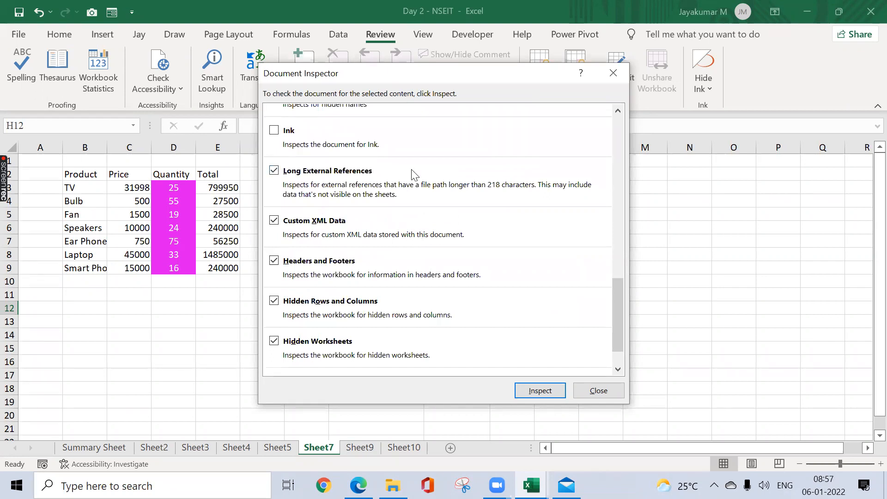
left_click(536, 392)
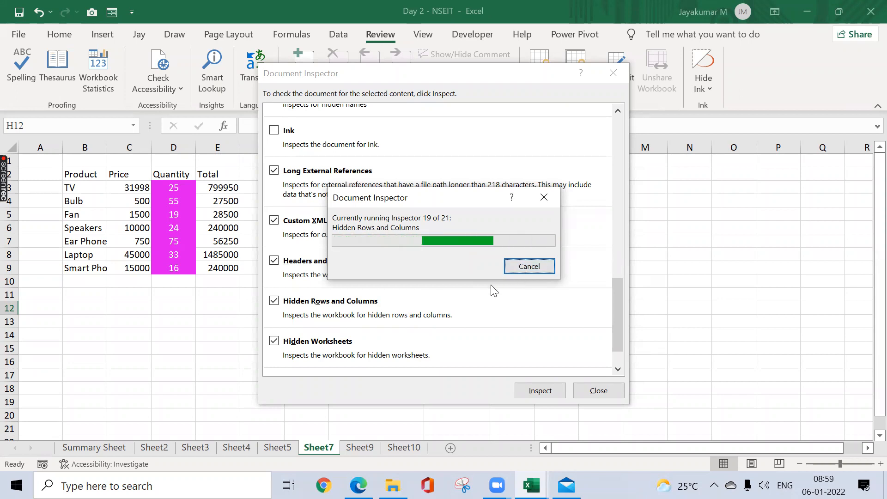
Step: Try to cancel the running inspection and bring the Day 2 - NSEIT workbook back to the front
left_click(528, 269)
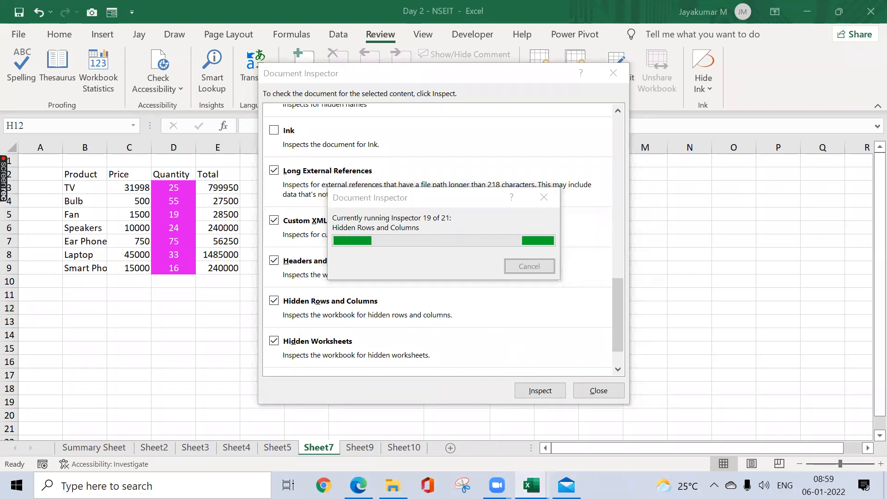
left_click(531, 485)
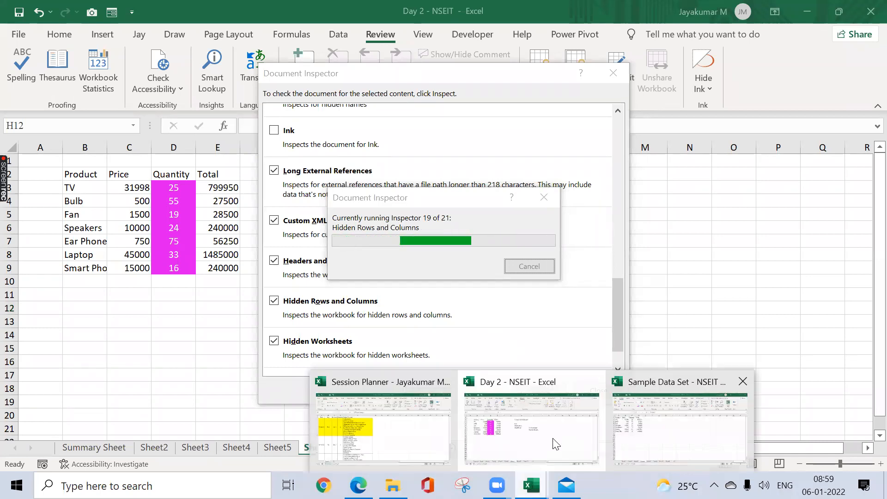
left_click(555, 444)
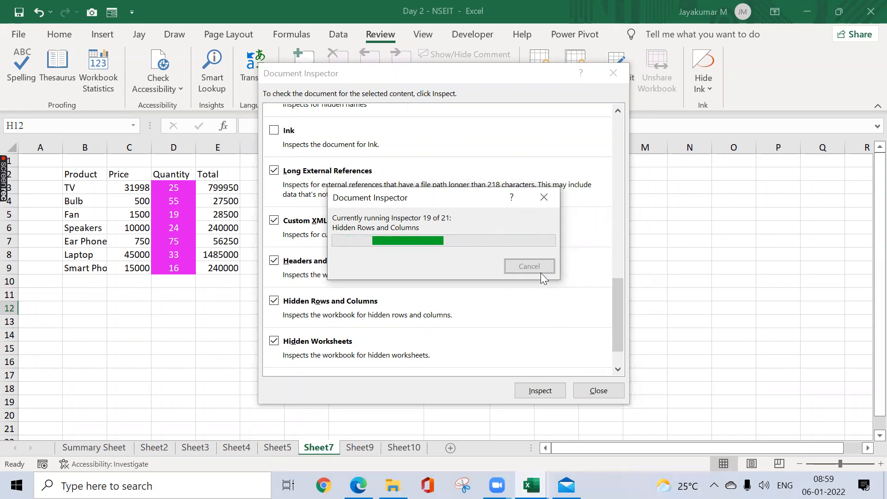
Step: Switch to Task Manager and try to end only the Day 2 - NSEIT task under Microsoft Excel
key("ctrl+shift+Escape")
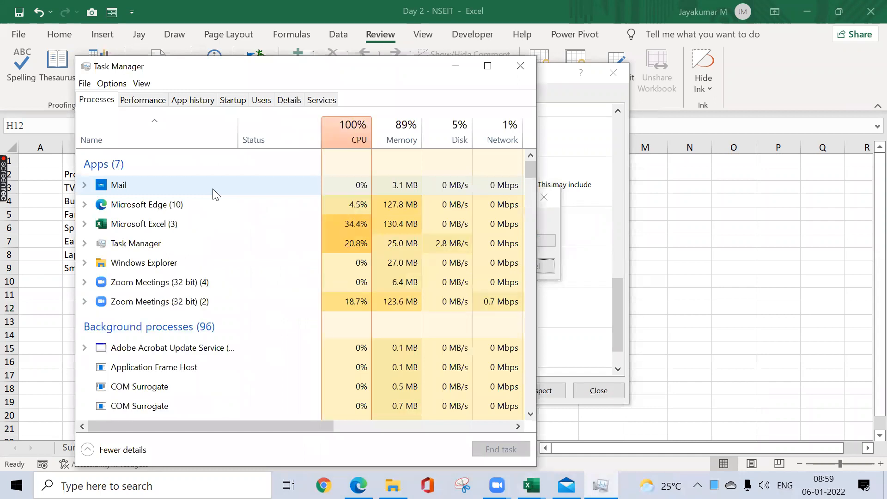
left_click(188, 221)
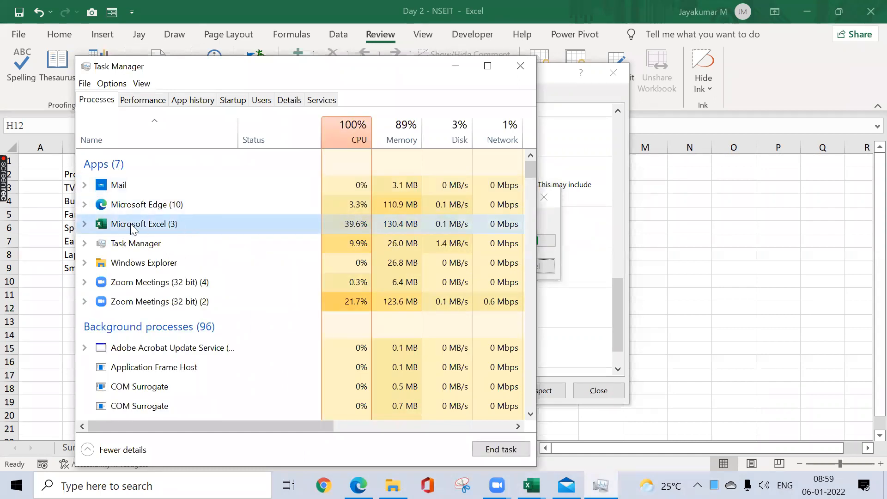
left_click(85, 223)
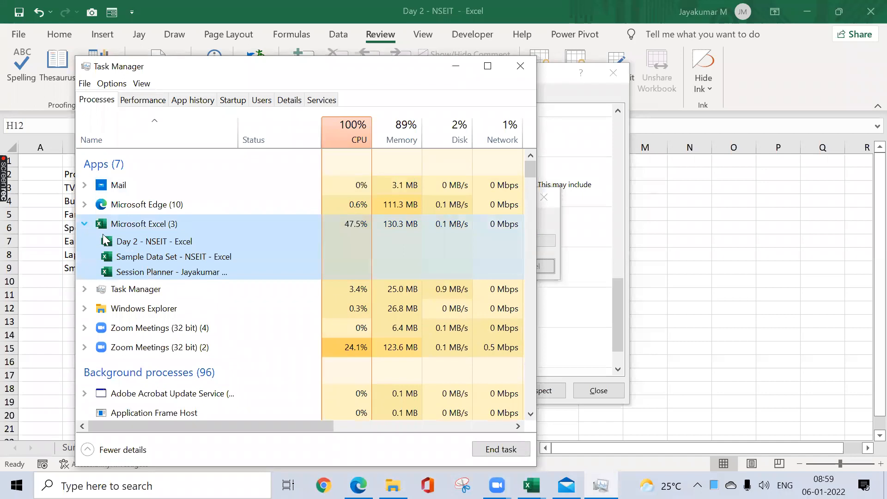
left_click(296, 242)
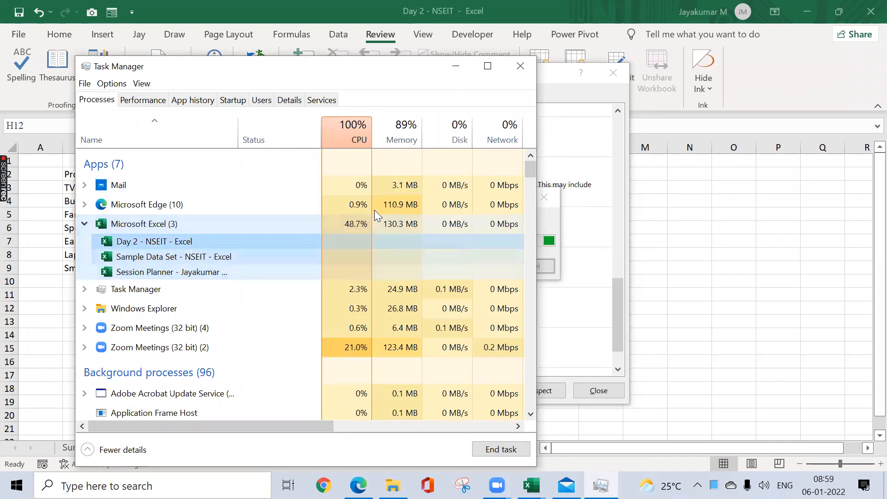
left_click_drag(388, 66, 390, 11)
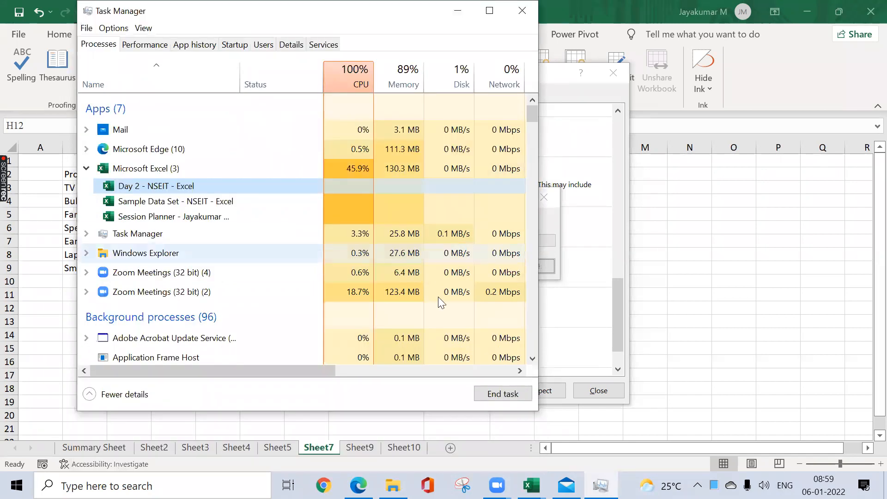
left_click(497, 394)
left_click(530, 295)
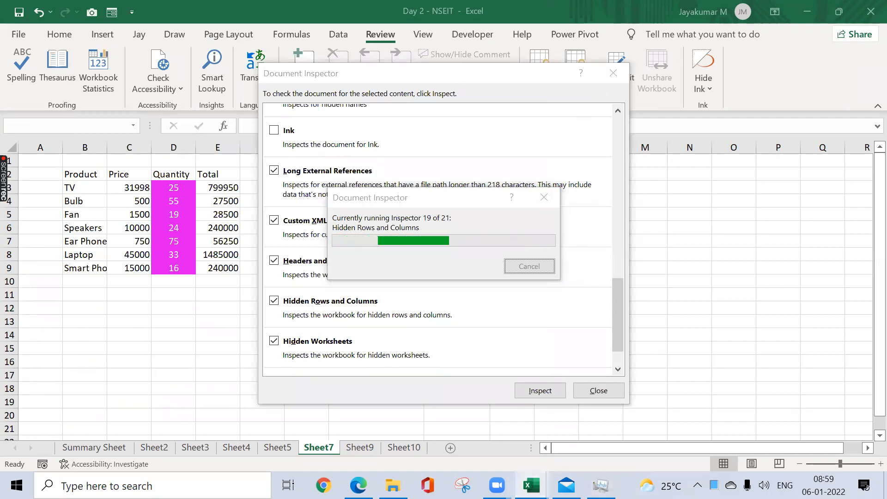
Step: Force the whole Microsoft Excel process to end in Task Manager, dismiss the message and close Task Manager
mouse_move(531, 486)
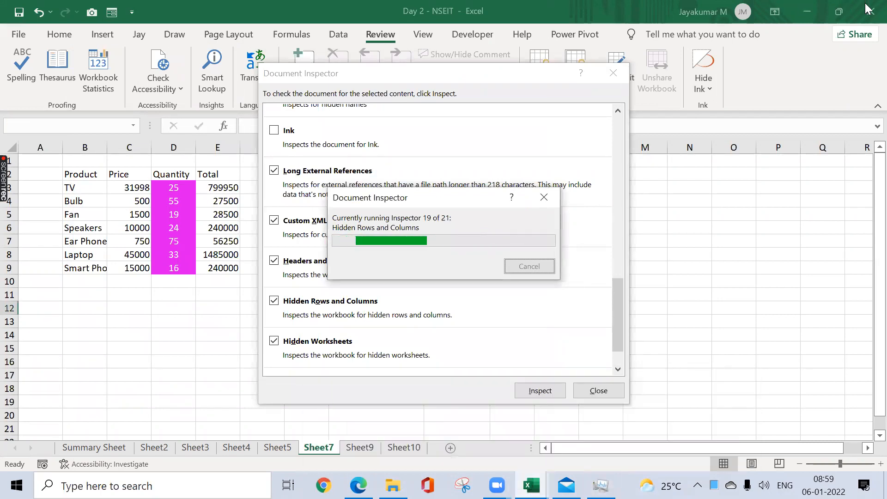
key("ctrl+shift+Escape")
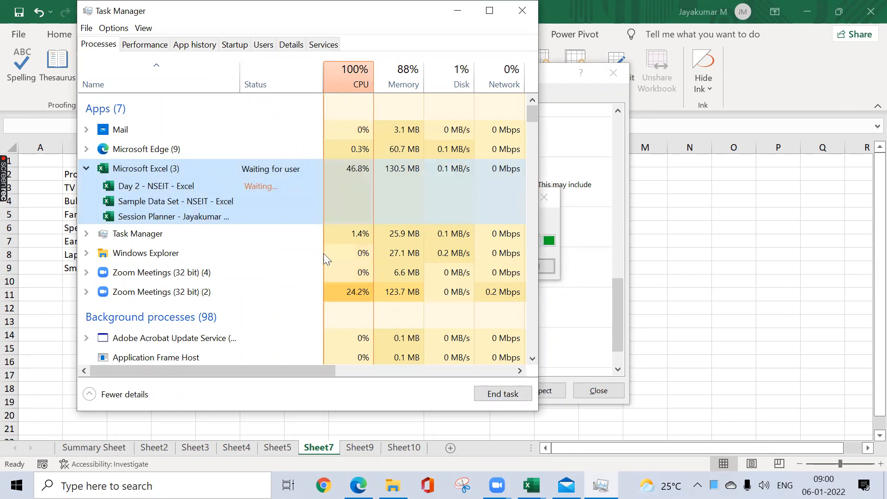
left_click(516, 395)
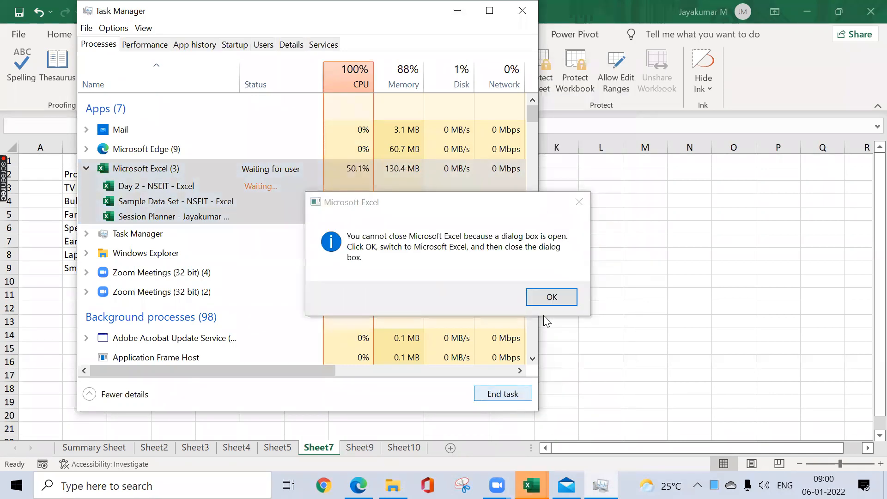
left_click(550, 302)
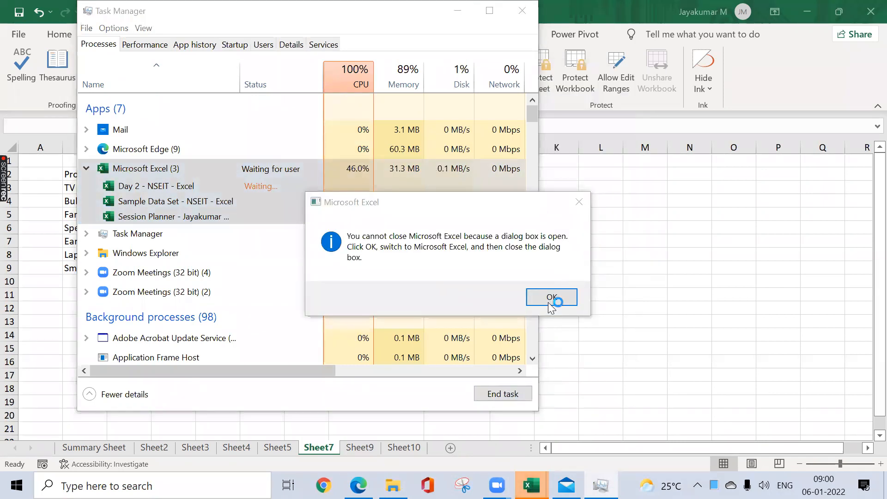
left_click(522, 11)
Step: Reopen the Day 2 - NSEIT workbook from the NSEIT folder, declining to disable the Document Inspector add-in
left_click(275, 217)
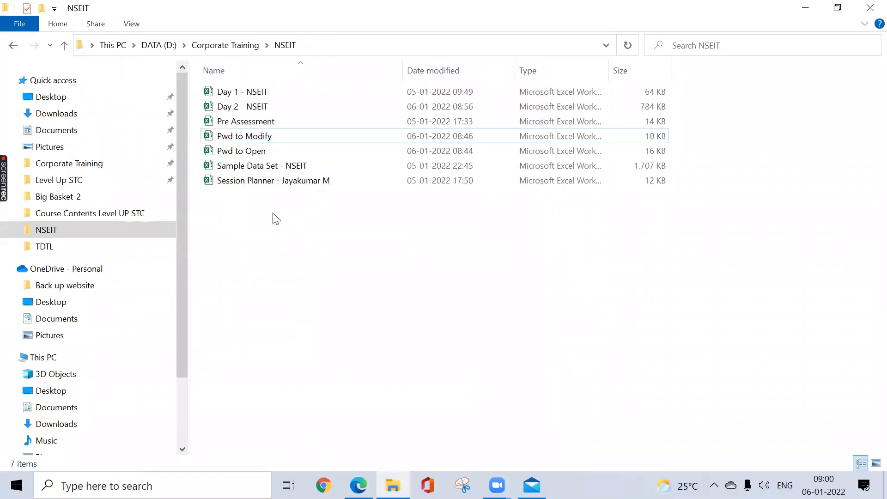
double_click(266, 101)
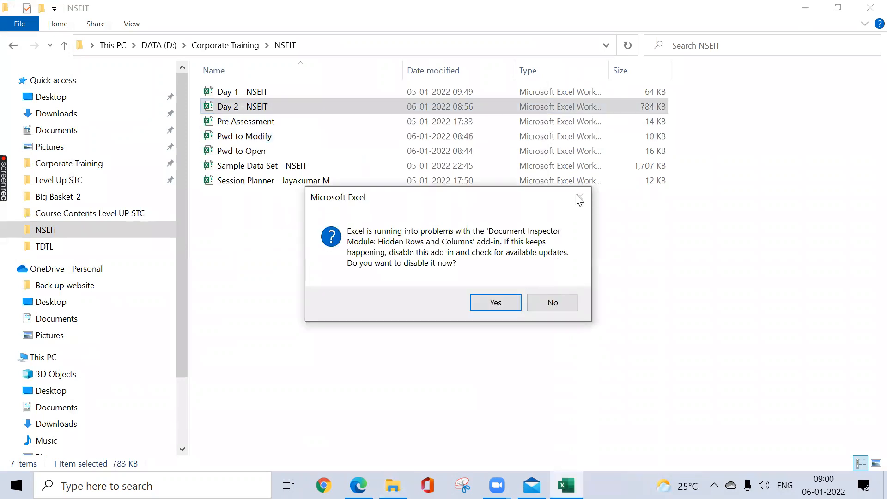
left_click(547, 301)
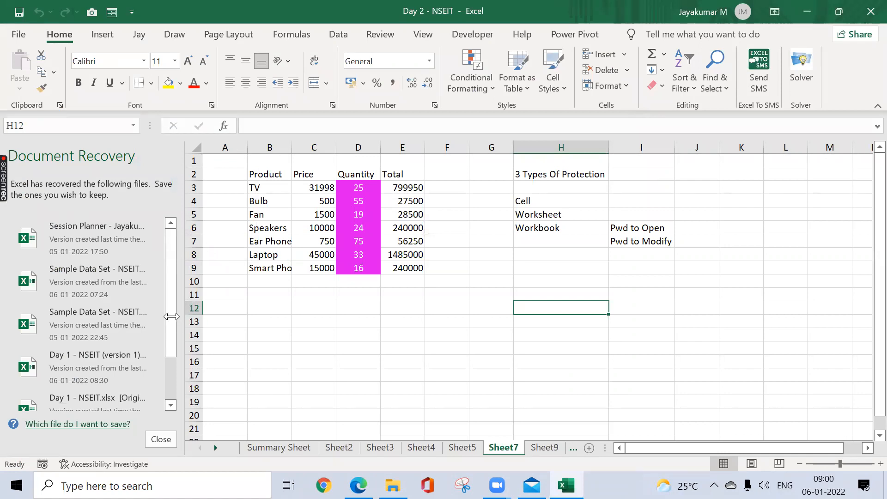
Step: Look through the recovered files and close Document Recovery, keeping the files for viewing at the next Excel start
scroll(175, 393, "down", 3)
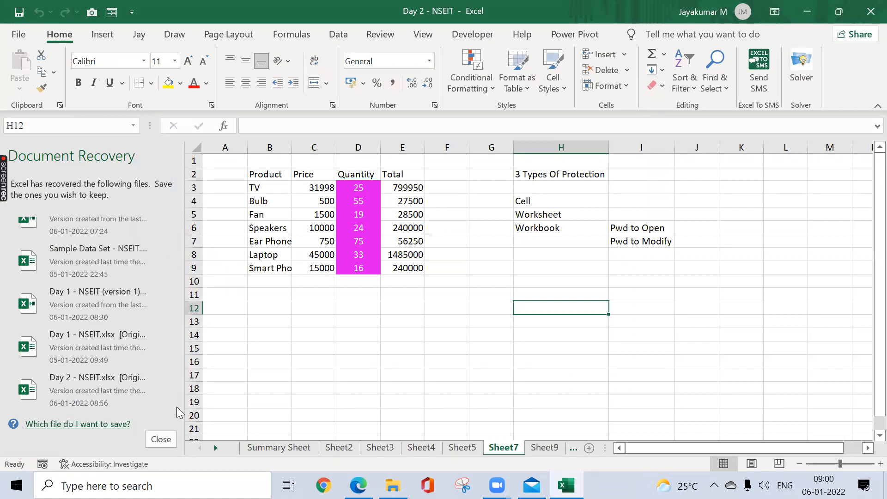
left_click(152, 439)
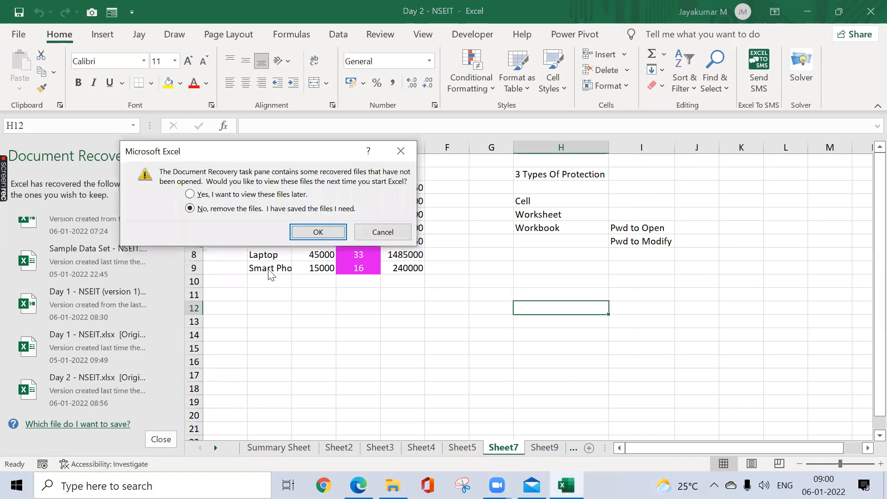
left_click(233, 198)
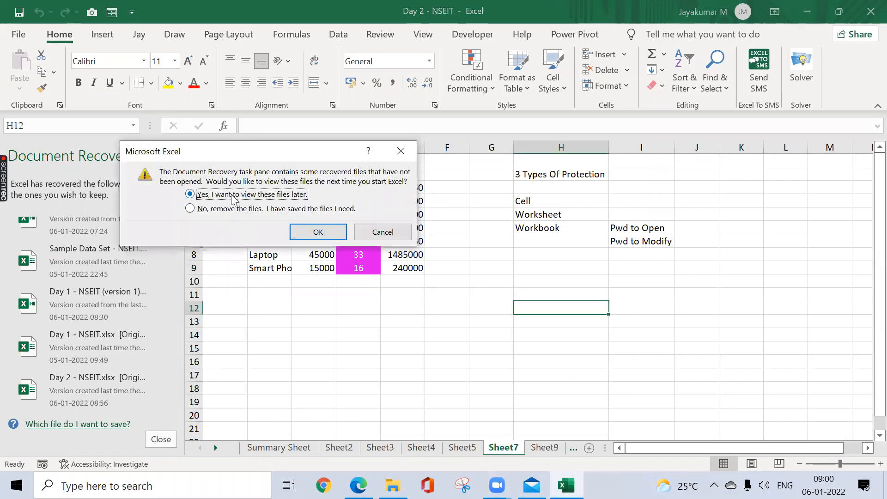
left_click(305, 231)
left_click(338, 264)
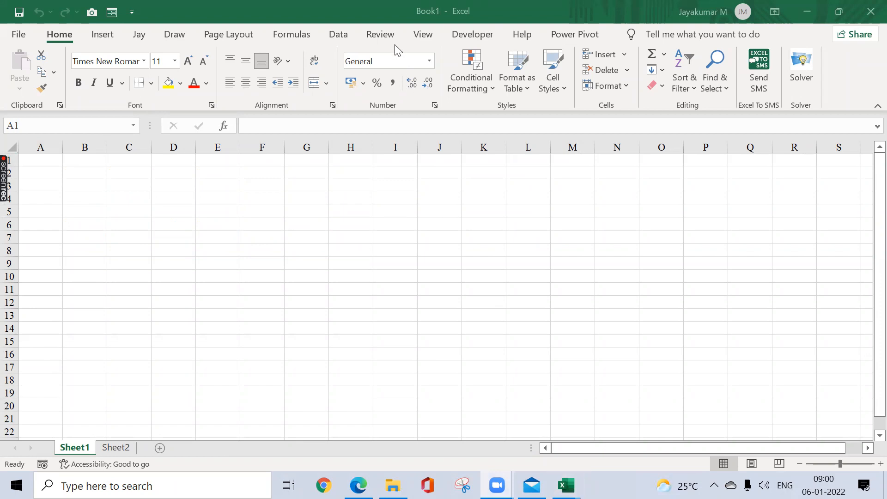
Step: Enter "Fixed expenses" in cell C6 of Sheet1 in the blank workbook Book1
left_click(380, 34)
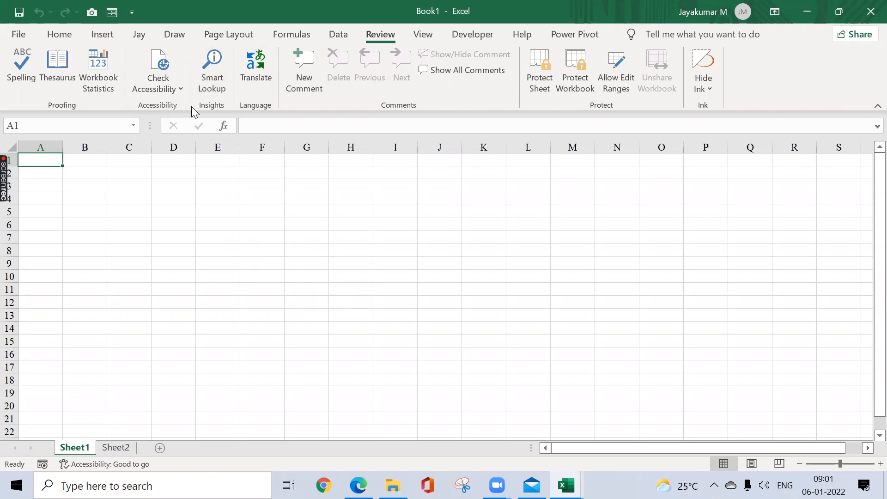
left_click(138, 220)
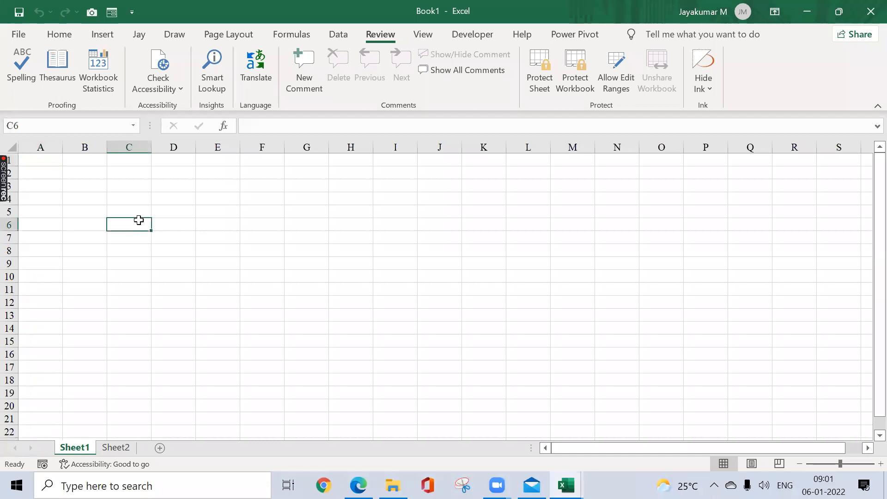
type("Fixed expenses")
key("Return")
Step: Run Smart Lookup on the text in C6 and browse the media and web results
left_click(140, 222)
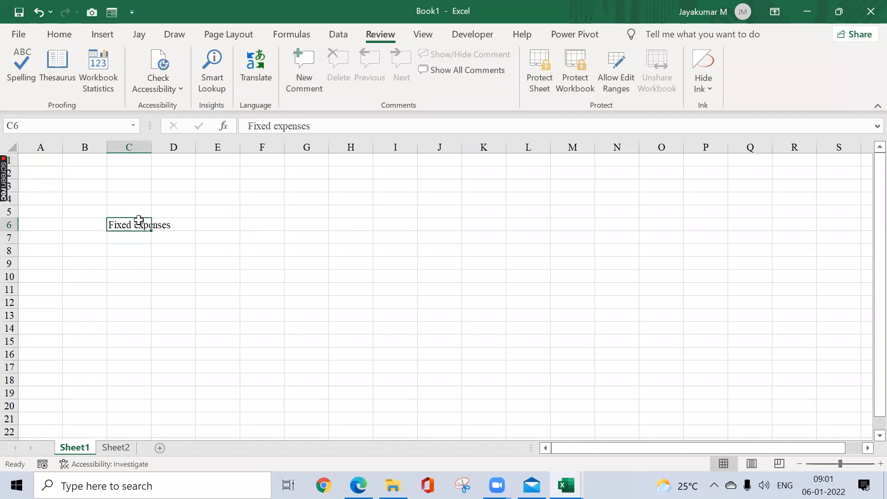
left_click(219, 67)
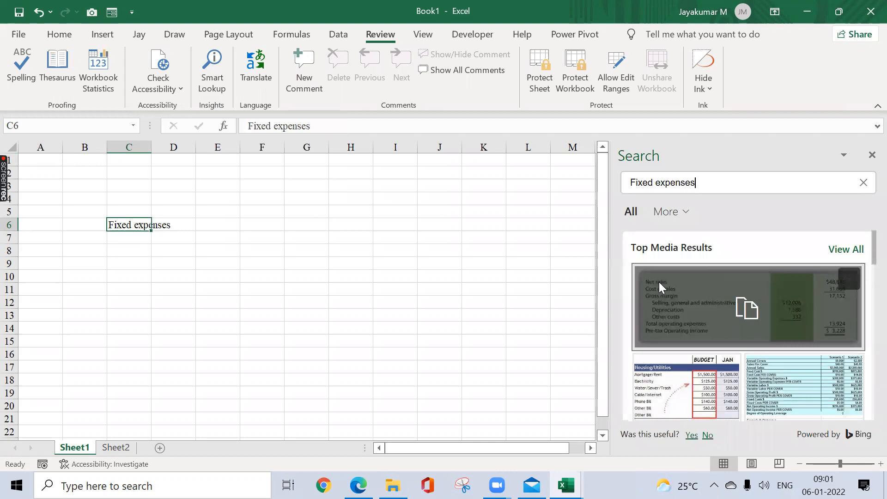
mouse_move(726, 318)
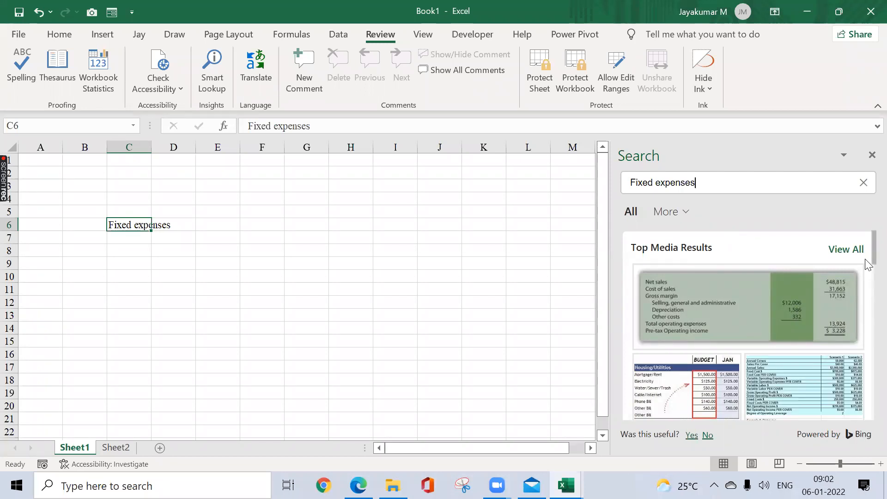
left_click_drag(873, 255, 873, 285)
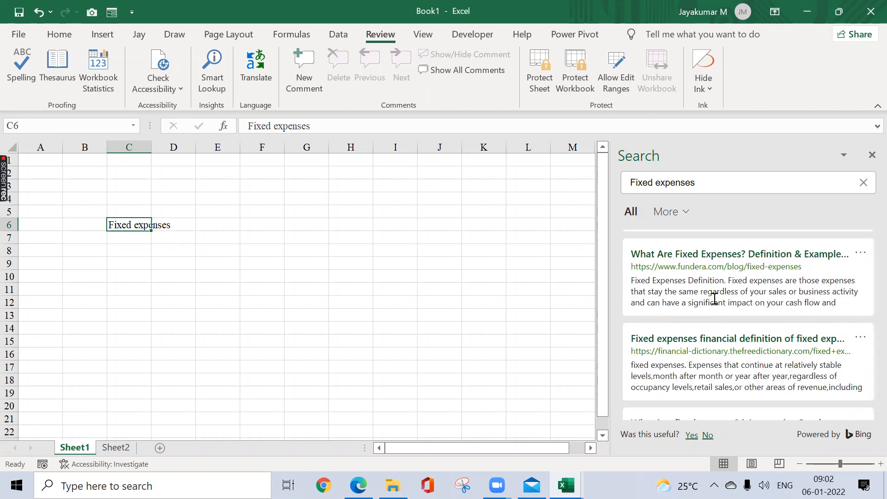
Step: Enter "corona Virus" in cell C9 of Sheet1
left_click(135, 262)
type("co")
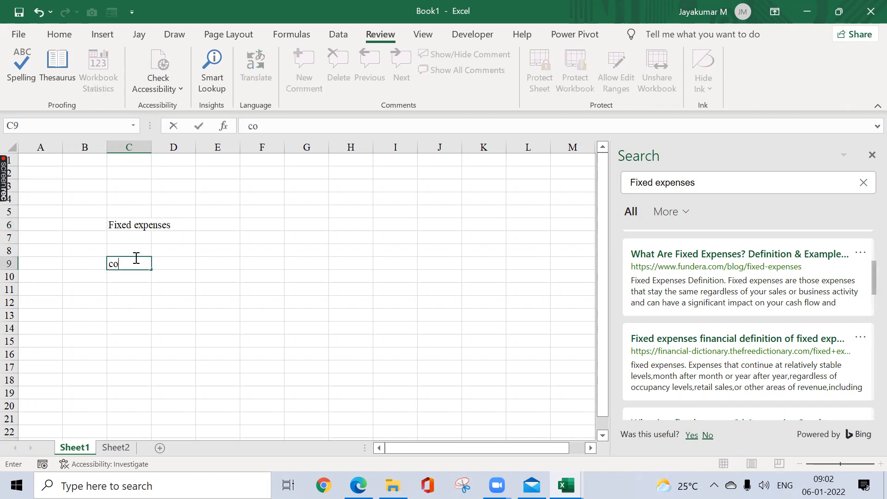
type("rona Virus")
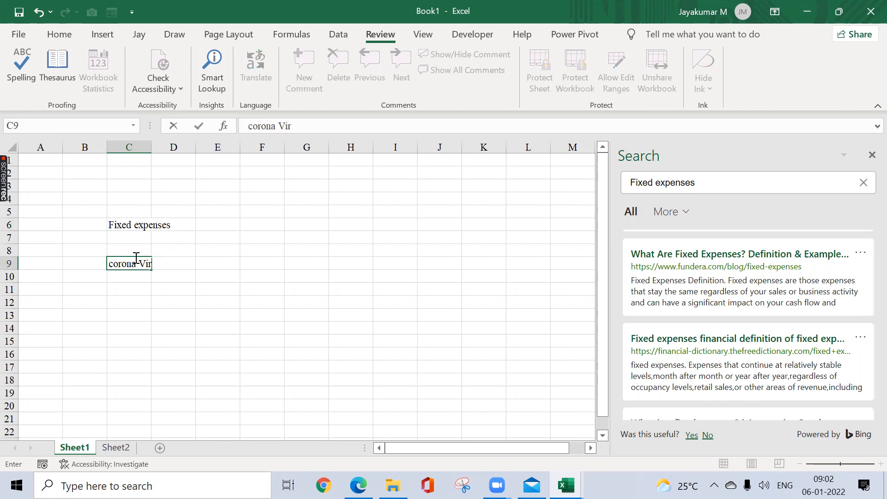
key("Return")
Step: Run Smart Lookup on the text in C9, read the results and close the Search pane
left_click(136, 260)
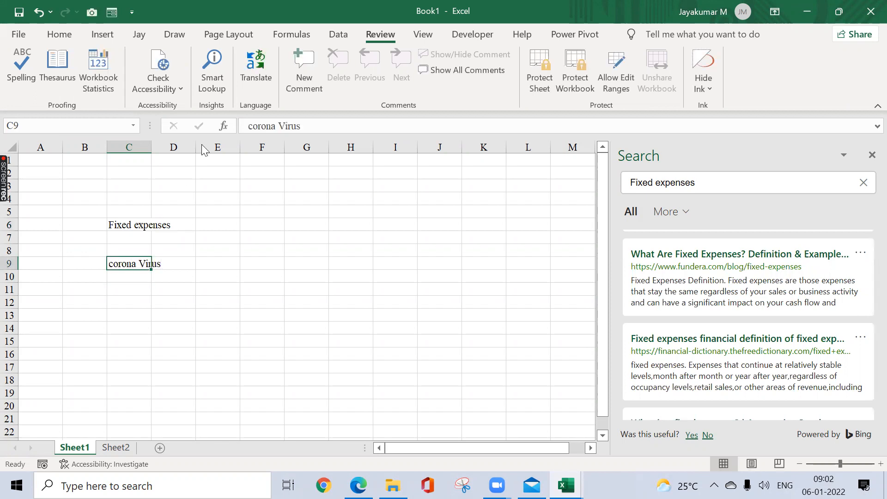
left_click(217, 68)
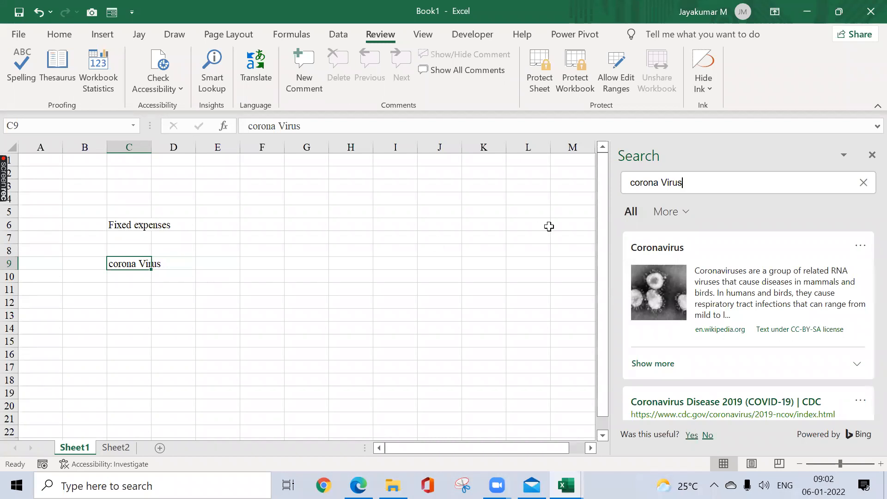
left_click(872, 156)
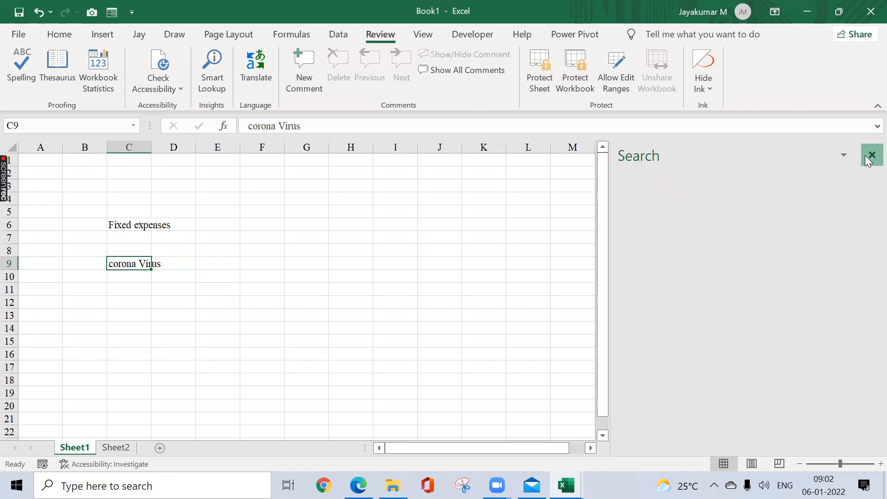
Step: Translate the text in C6 with the Translator, changing the target language to Spanish
left_click(112, 226)
left_click(268, 73)
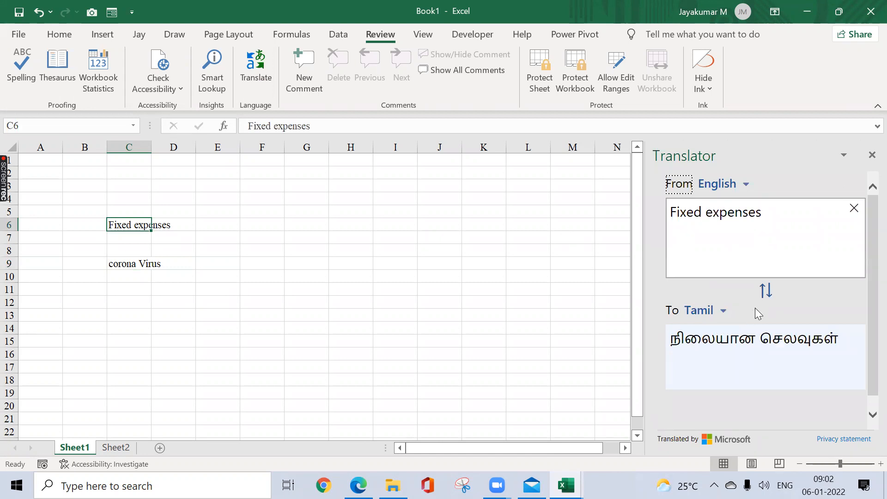
left_click(723, 312)
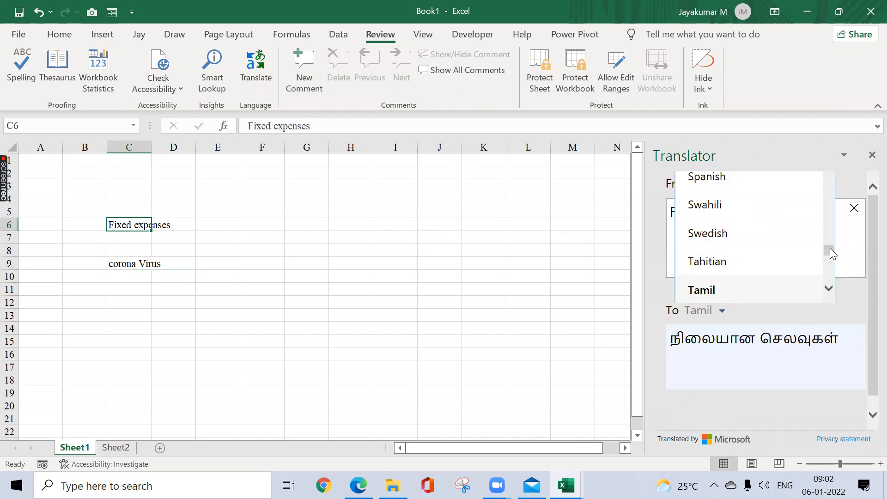
scroll(829, 248, "up", 2)
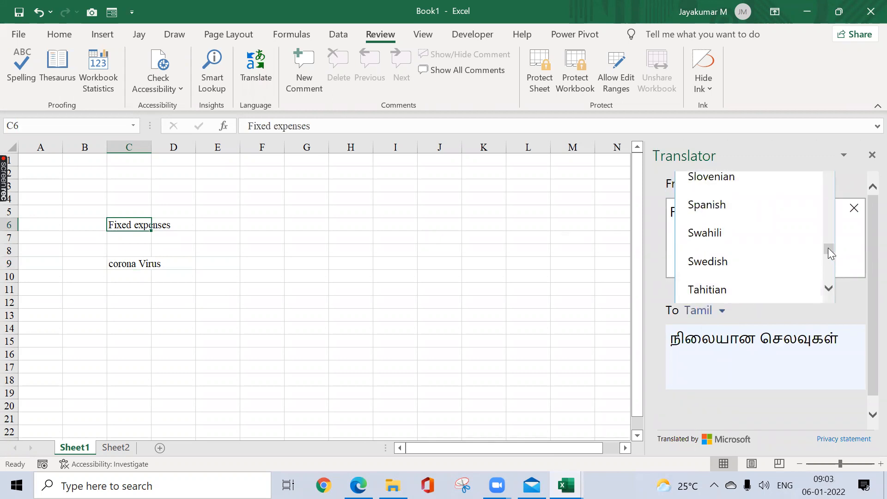
left_click(749, 213)
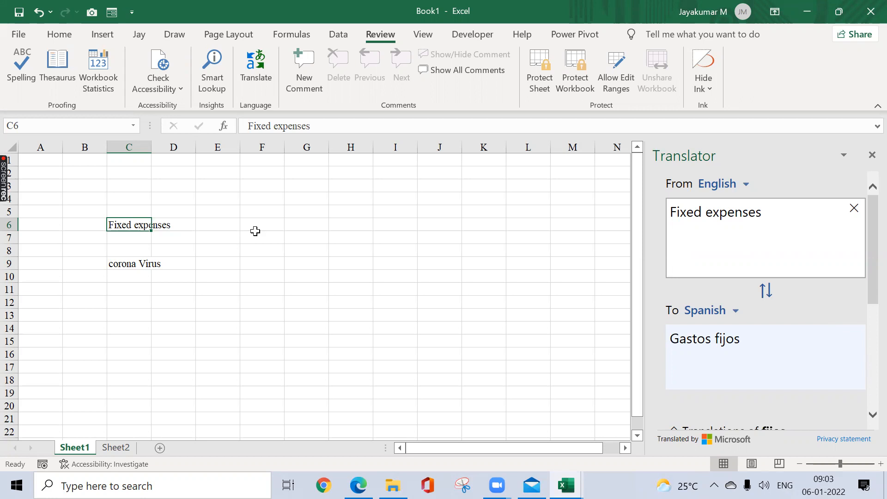
Step: Launch Word and create a new blank document
key("super+r")
type("win")
key("Down")
key("Return")
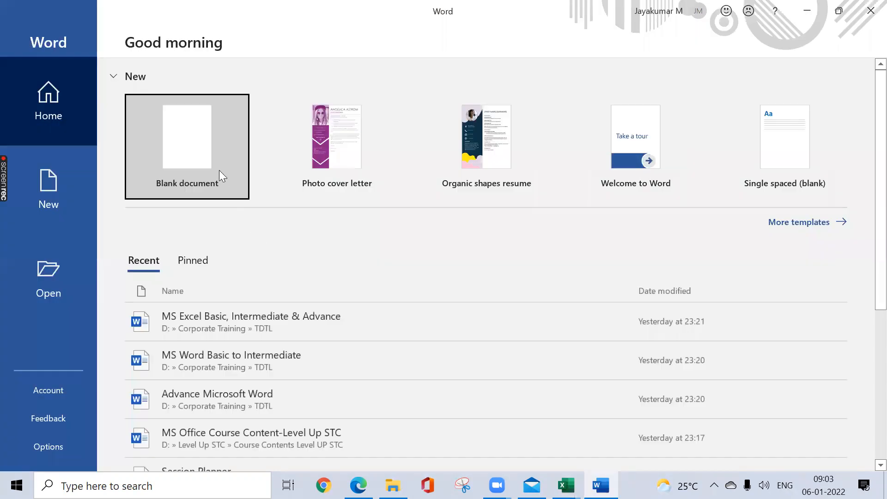
left_click(219, 171)
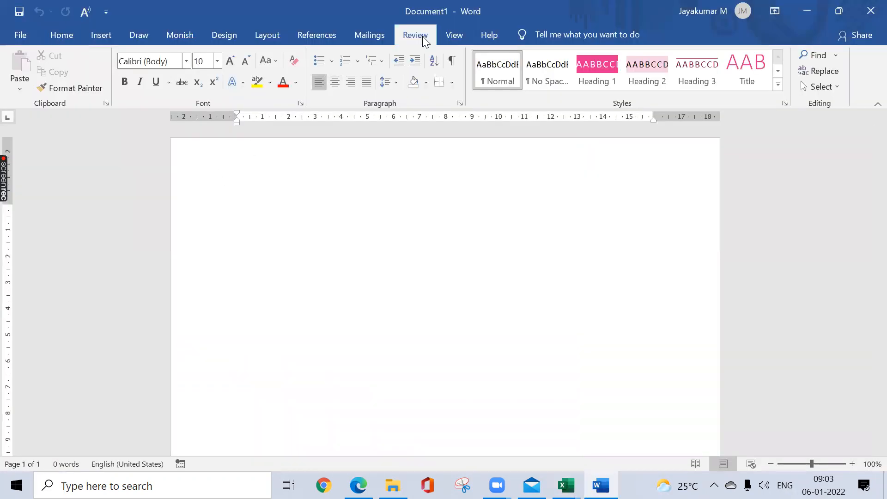
Step: Look at the translation options and fill the blank document with sample paragraphs using =rand(5)
left_click(423, 36)
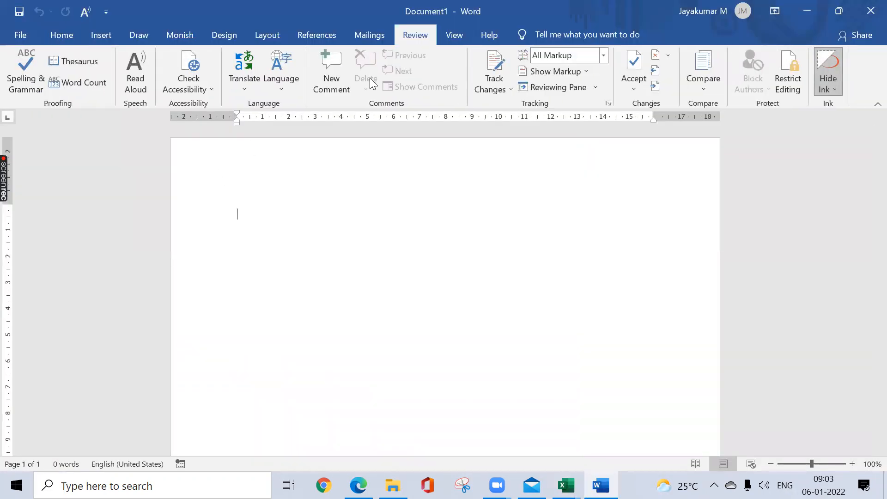
left_click(247, 88)
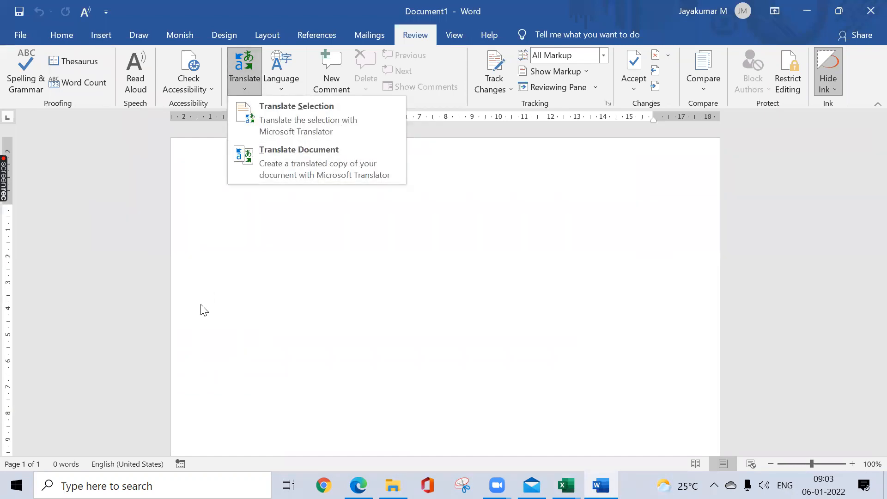
left_click(251, 245)
type("=rand(")
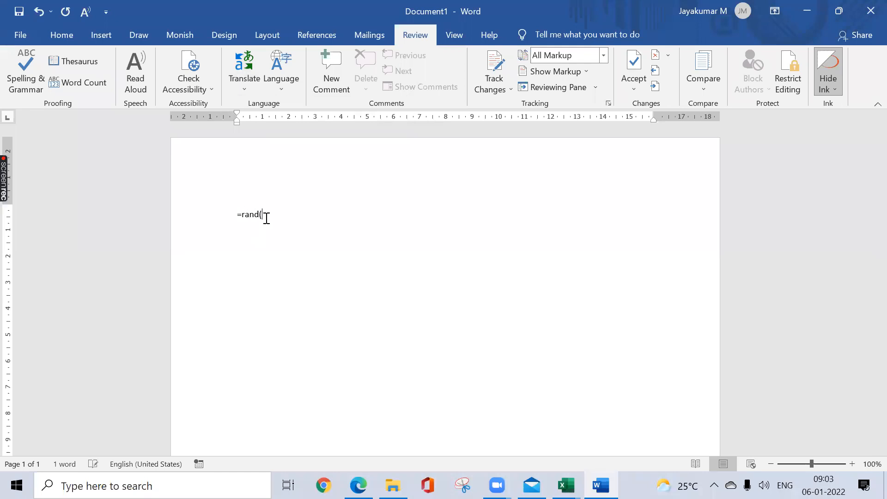
type("5)")
key("Return")
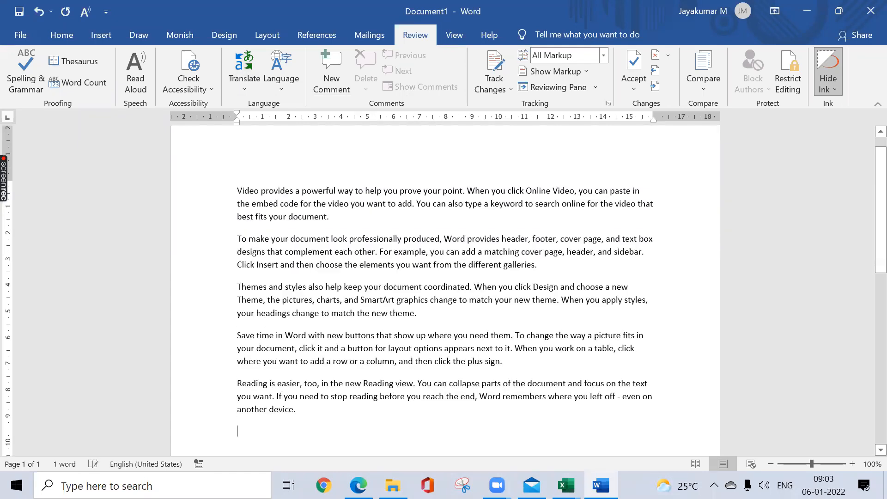
Step: Create a translated copy of the whole document in Gujarati, keeping the source language on Auto-detect, and look through the copy
key("ctrl+a")
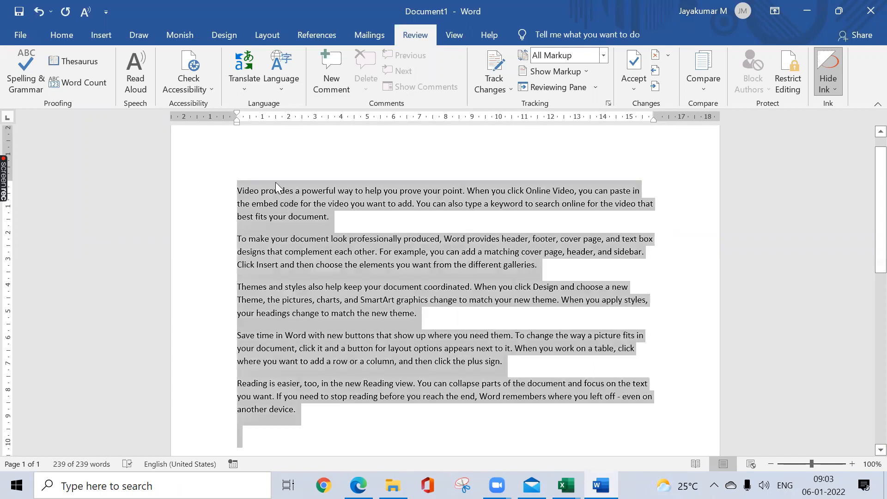
left_click(272, 171)
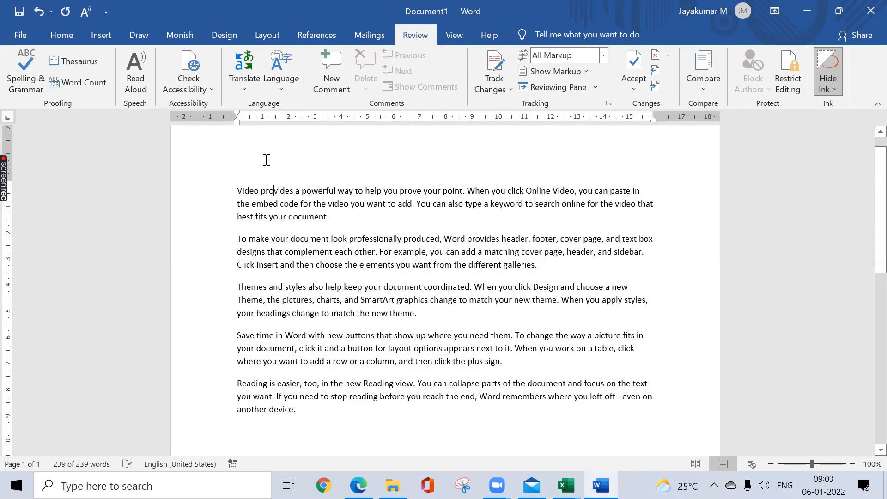
left_click(239, 91)
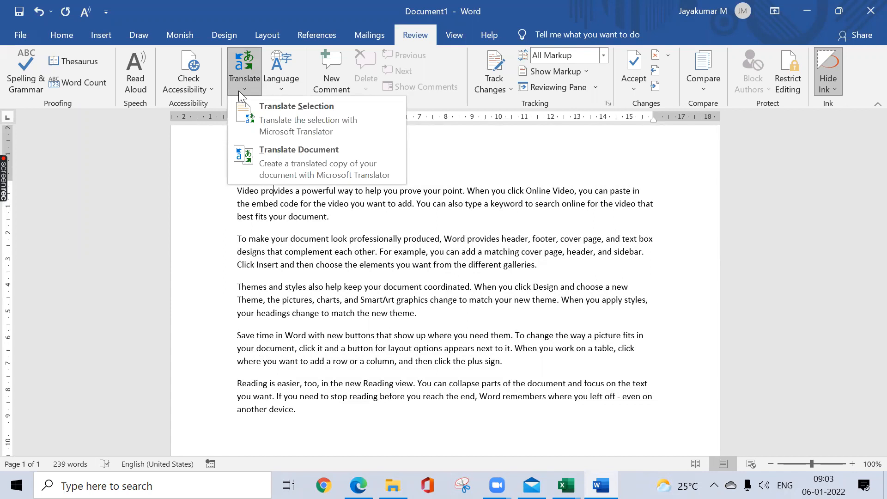
left_click(278, 168)
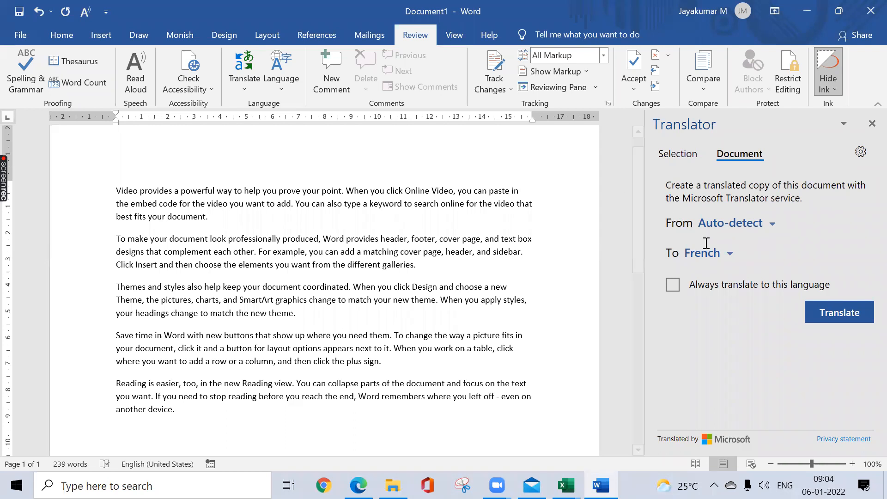
left_click(732, 258)
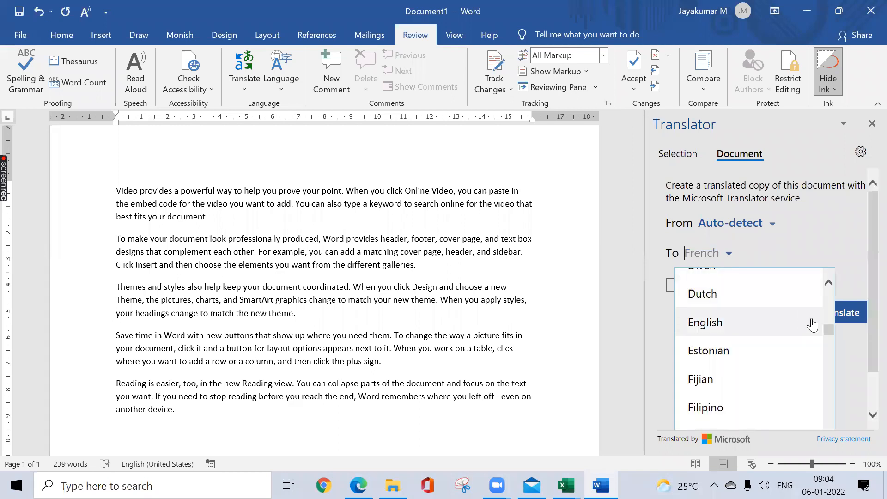
left_click_drag(829, 330, 829, 347)
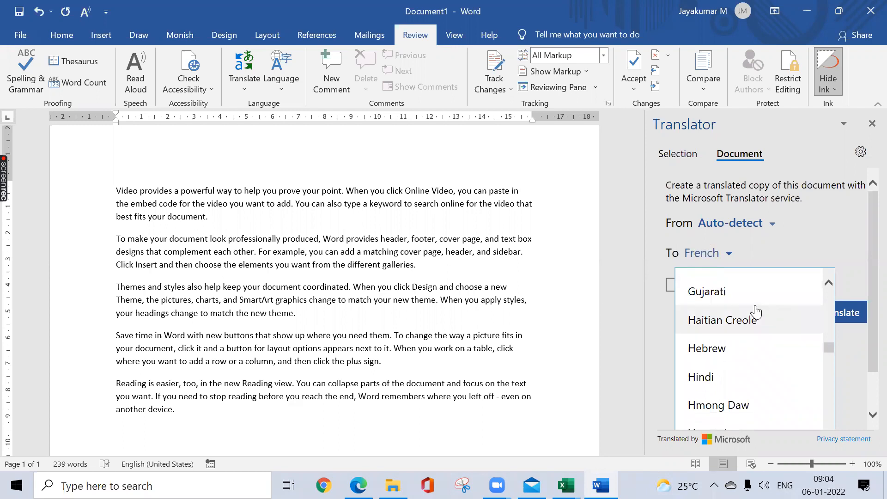
left_click(731, 292)
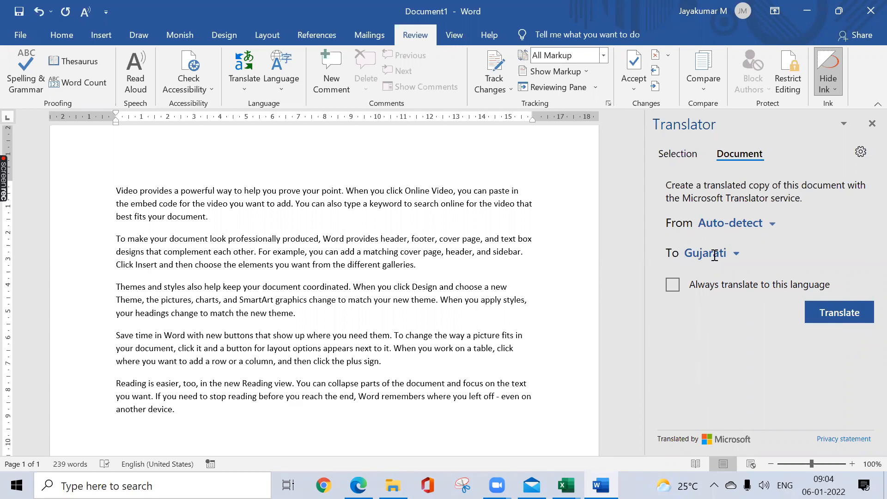
left_click(852, 318)
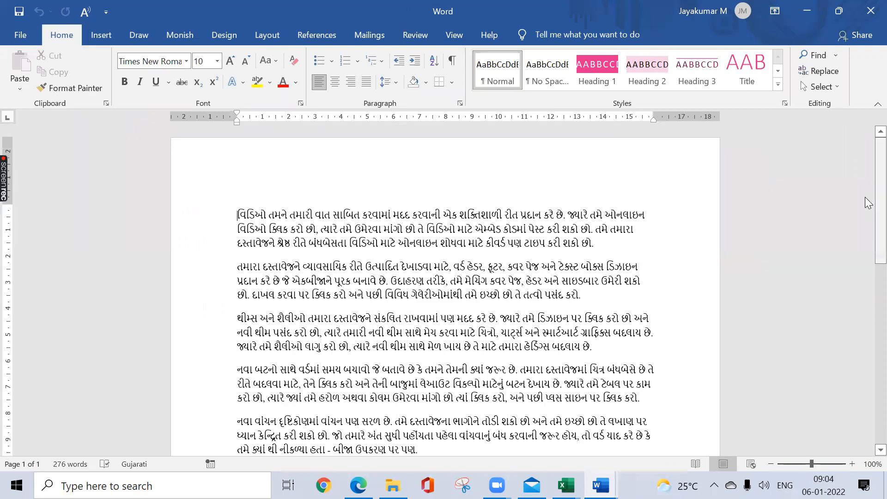
scroll(866, 198, "down", 5)
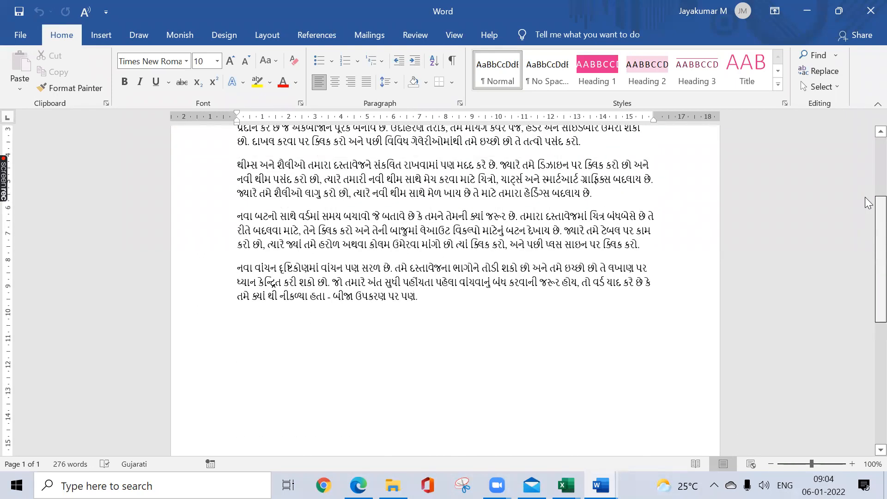
scroll(867, 202, "up", 5)
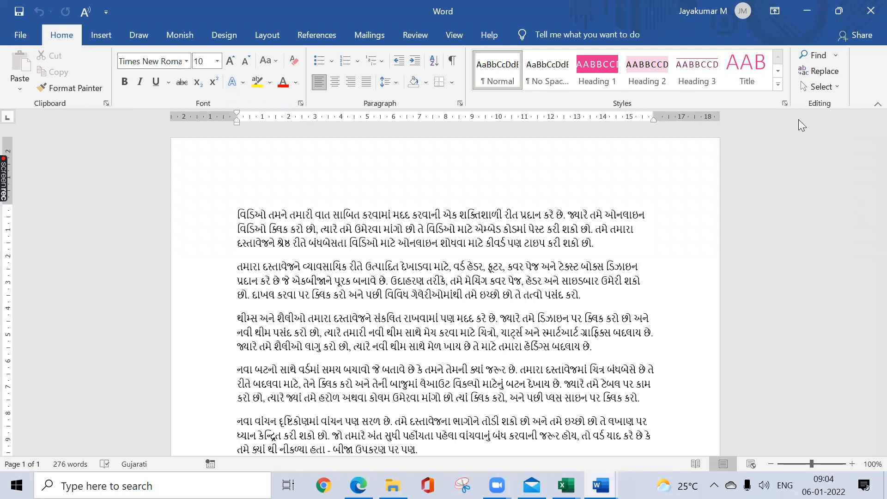
Step: Close the Gujarati copy without saving it and switch back to the Book1 workbook in Excel
left_click(869, 19)
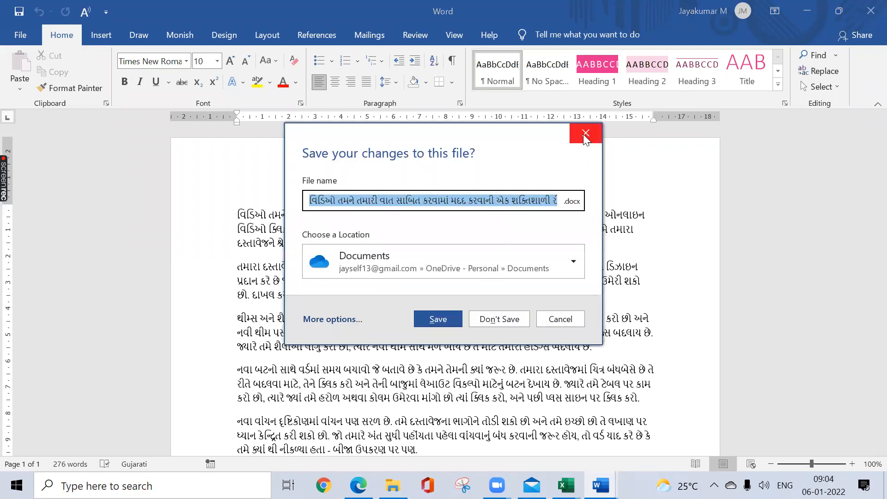
left_click(585, 134)
left_click(867, 21)
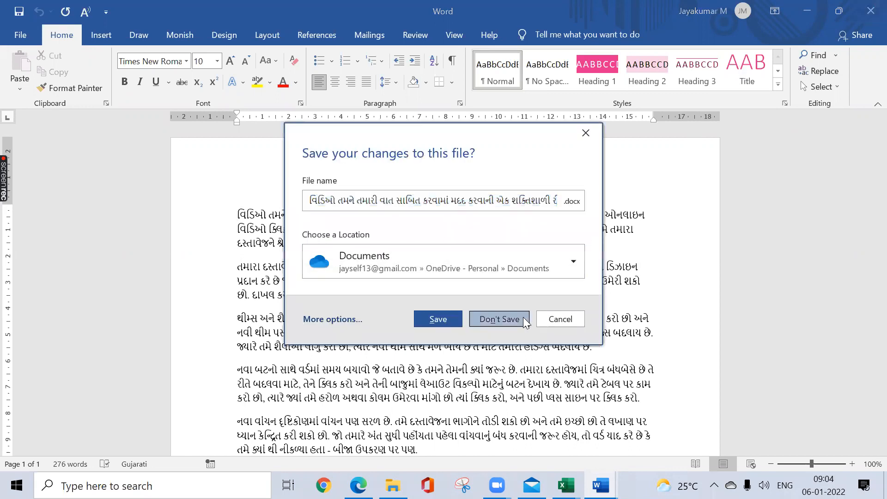
left_click(523, 318)
key("alt+Tab")
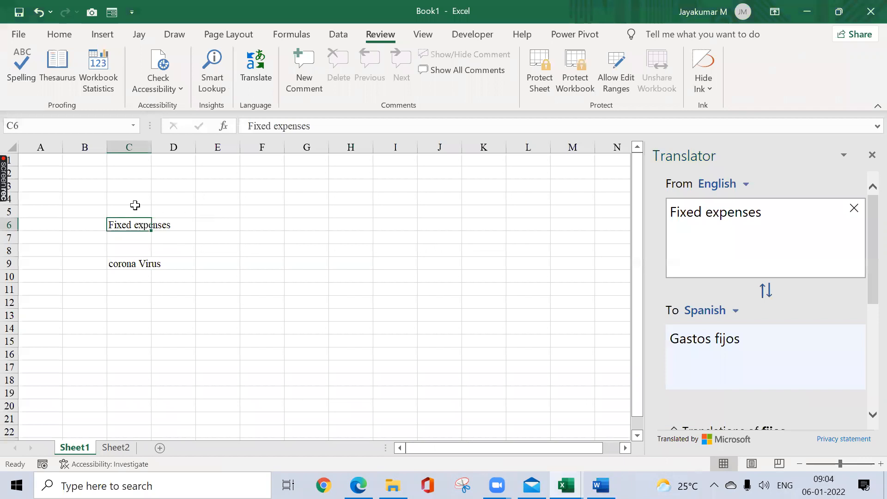
Step: Select cell A1 of Sheet1 and close the Translator pane
left_click(46, 158)
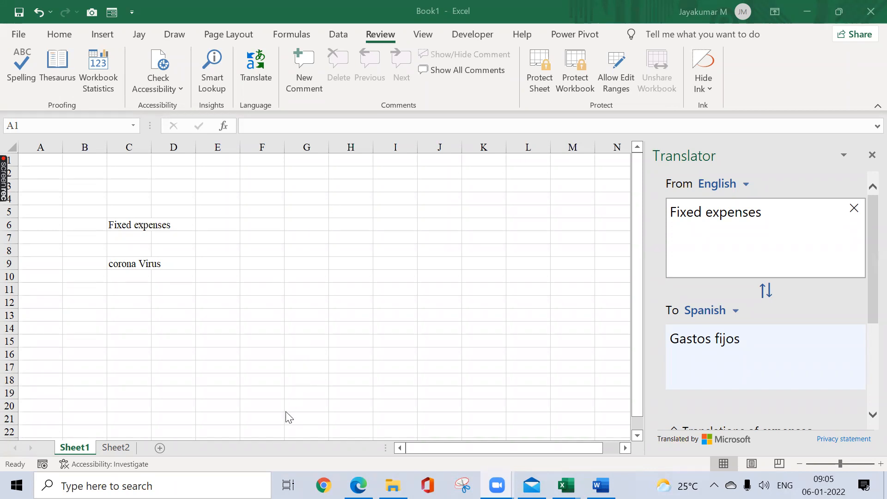
left_click(246, 265)
left_click(868, 165)
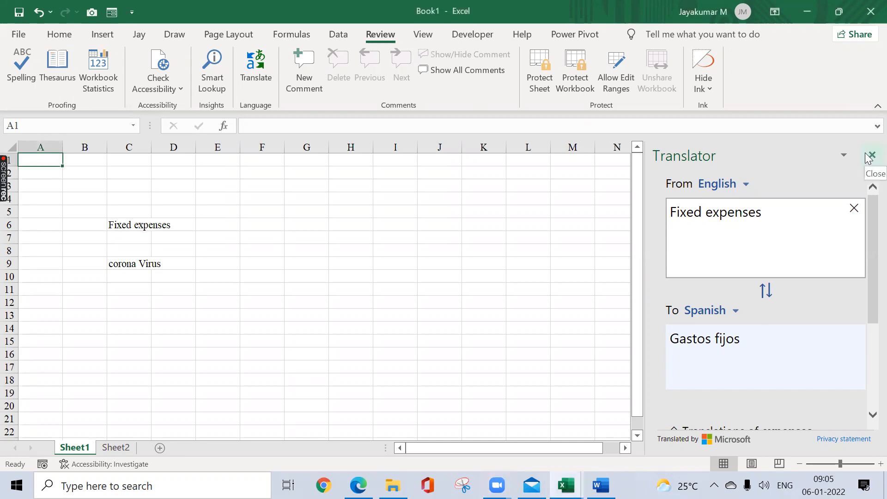
left_click(872, 155)
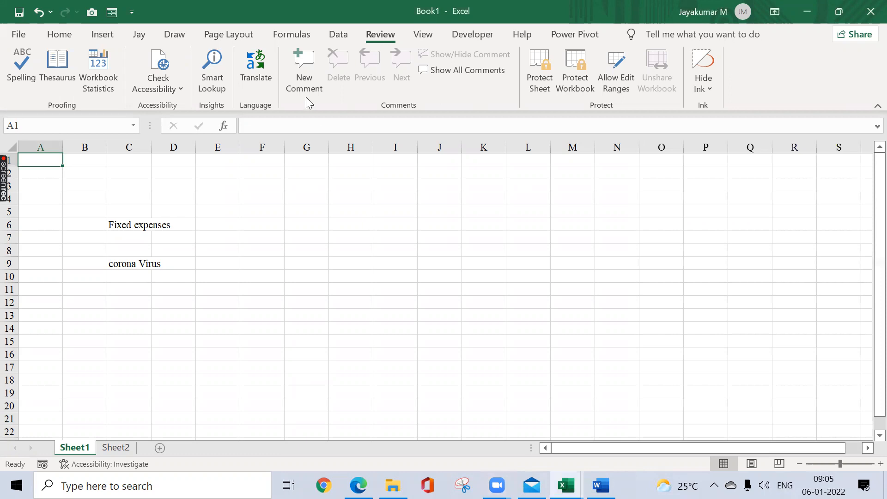
Step: Insert a comment in cell E3 without adding any text to it
left_click(208, 190)
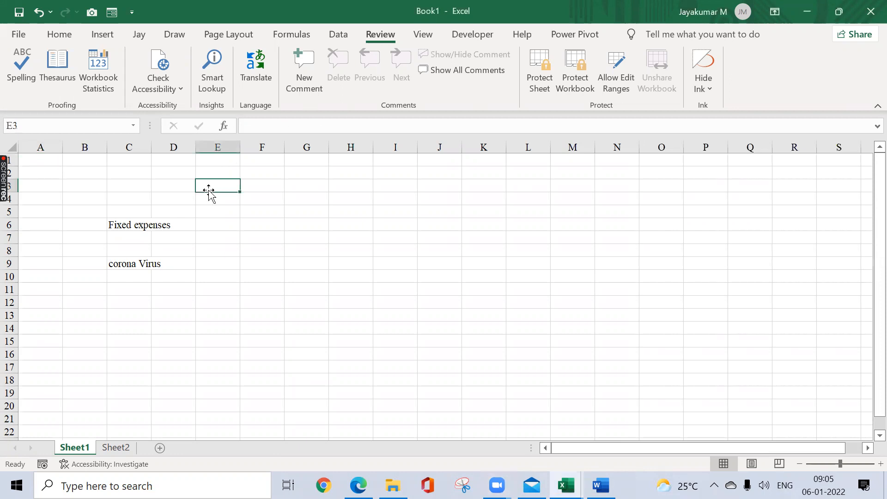
key("shift+F2")
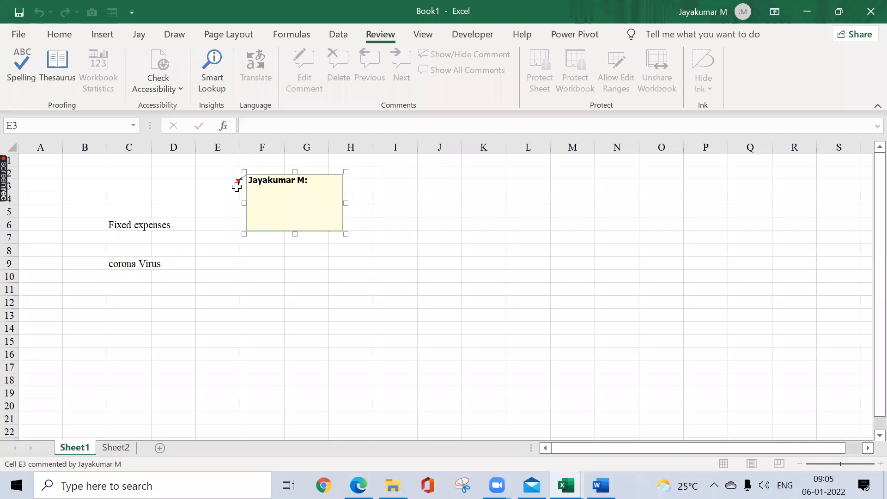
left_click(234, 238)
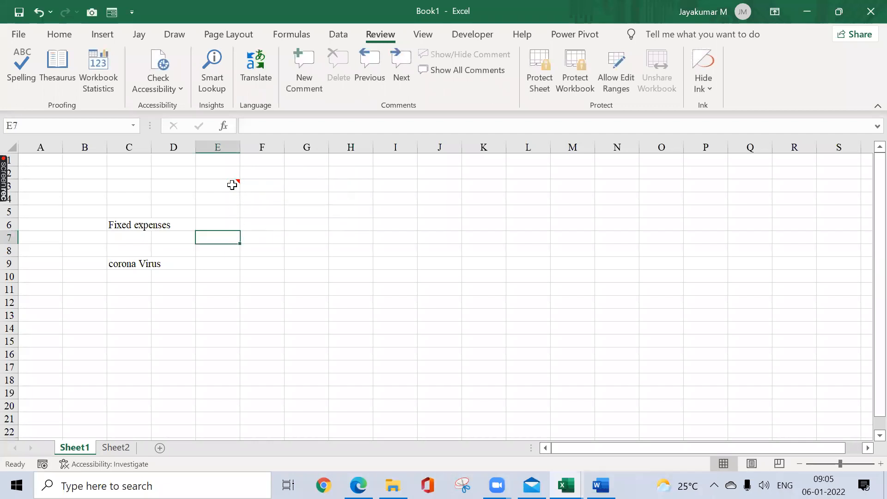
Step: Insert a comment in cell E7 without adding any text to it
mouse_move(232, 184)
key("alt")
key("r")
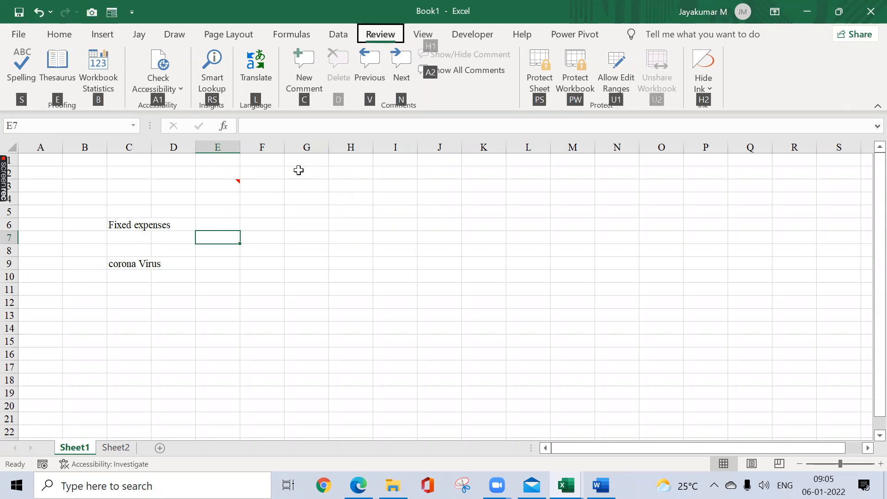
key("c")
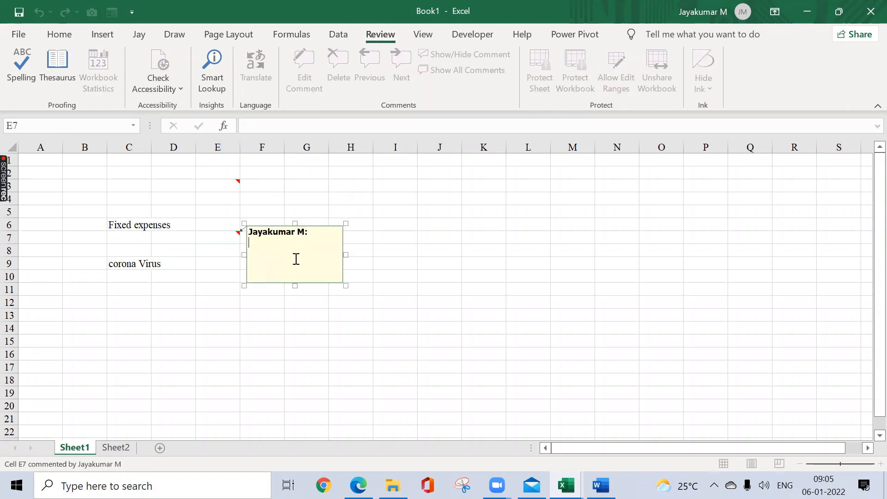
left_click(368, 230)
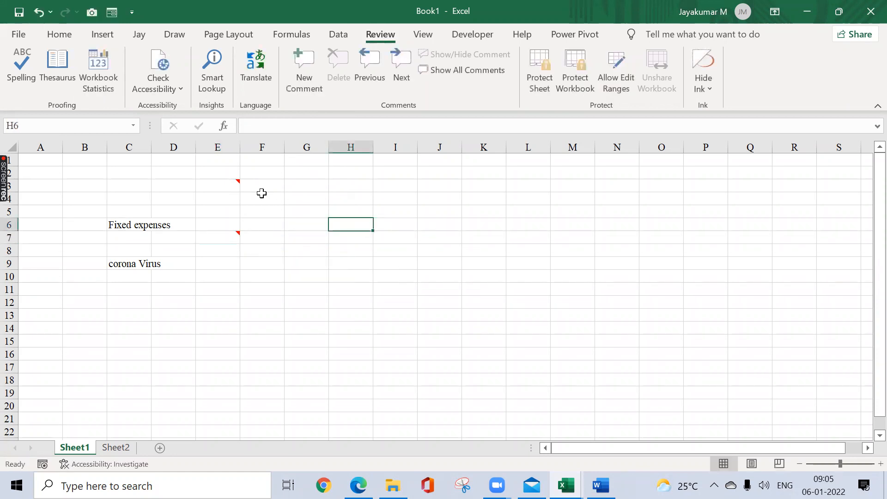
Step: Insert comments without any added text in cells I4 and K13
left_click(408, 197)
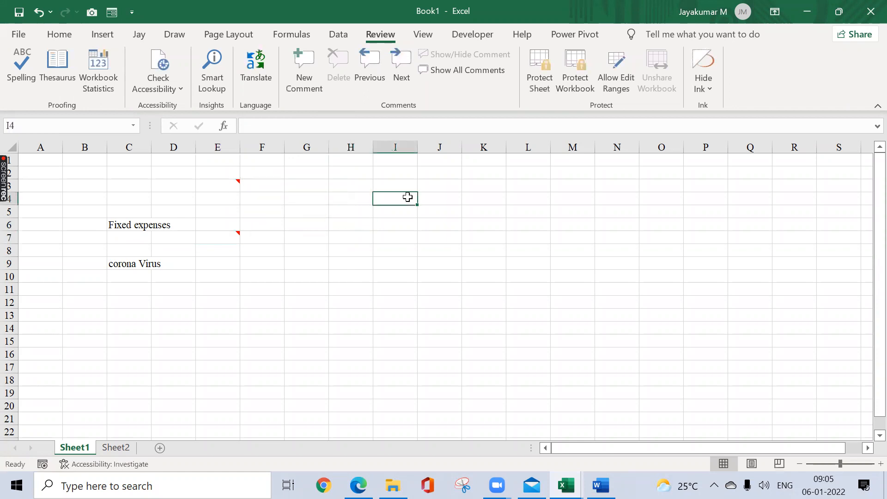
key("shift+F2")
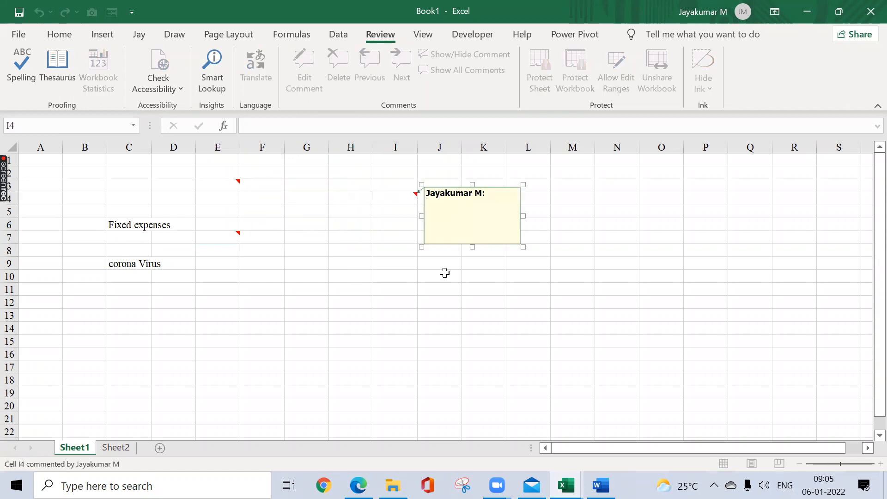
left_click(466, 313)
key("shift+F2")
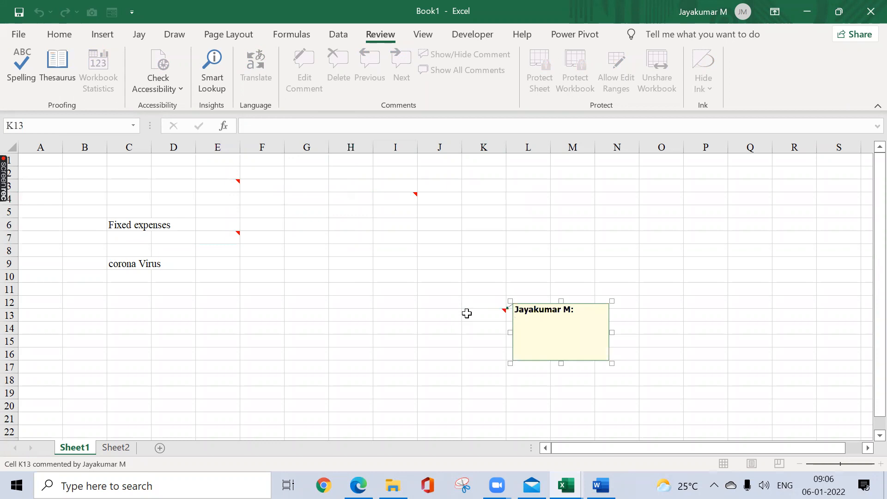
Step: Enter 85342 in cell K13 and preview the comments attached to K13 and I4
left_click(480, 314)
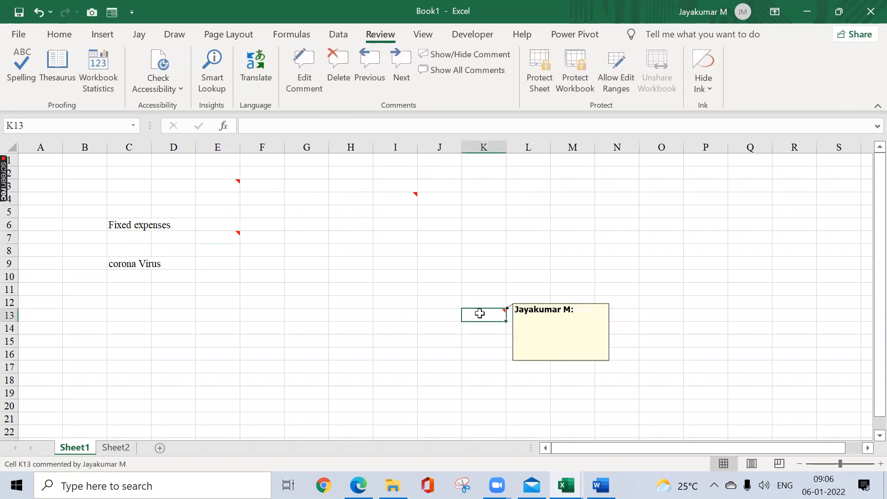
type("85342")
key("Return")
left_click(481, 314)
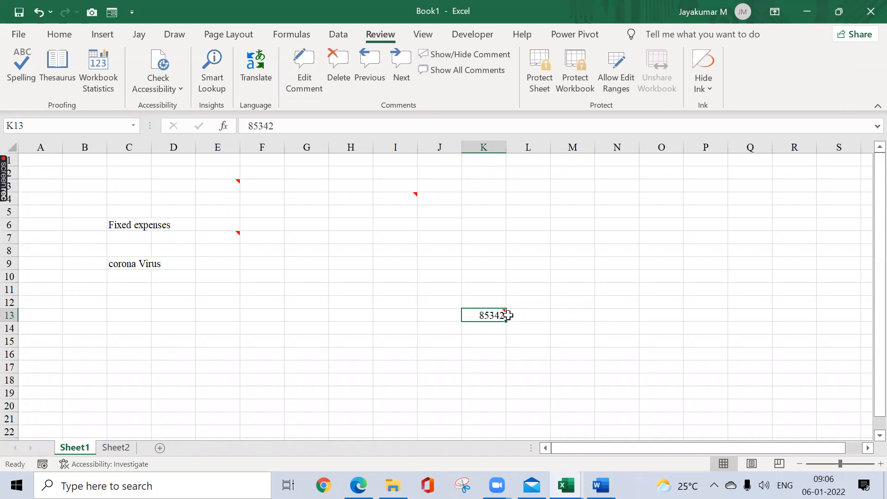
mouse_move(503, 311)
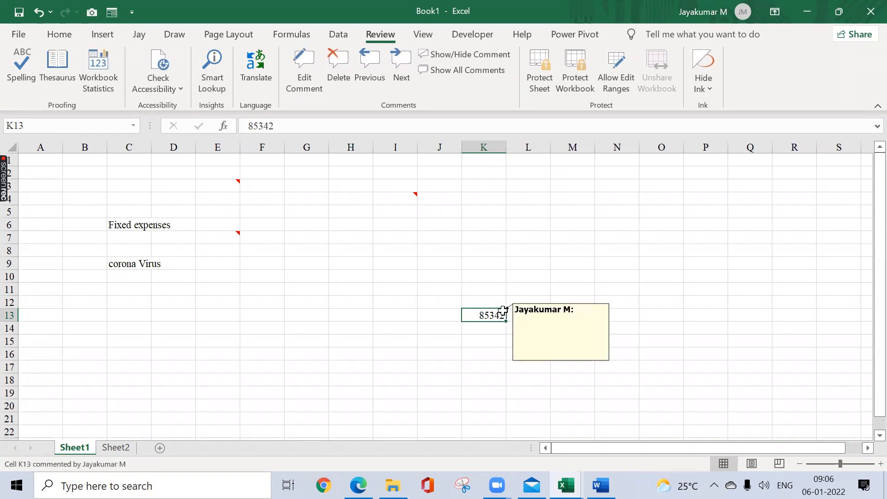
mouse_move(410, 195)
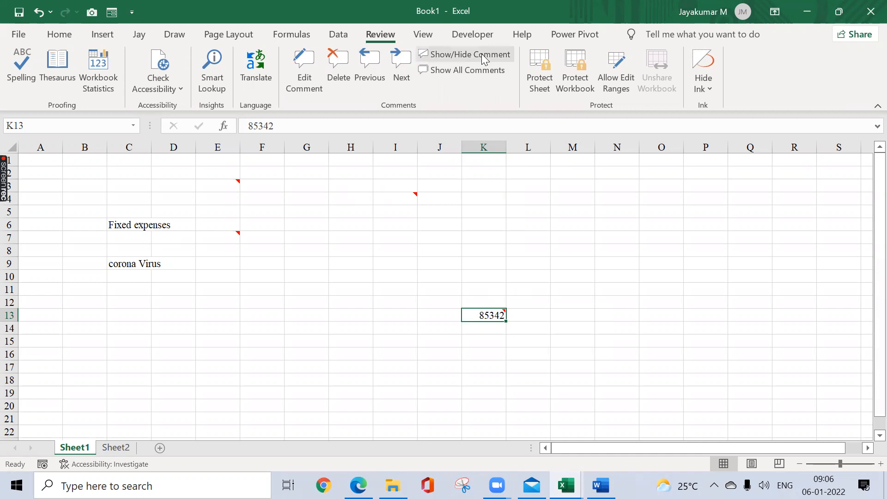
Step: Display all comments on the sheet, toggle the K13 comment off and on, and hide all comments again
left_click(466, 72)
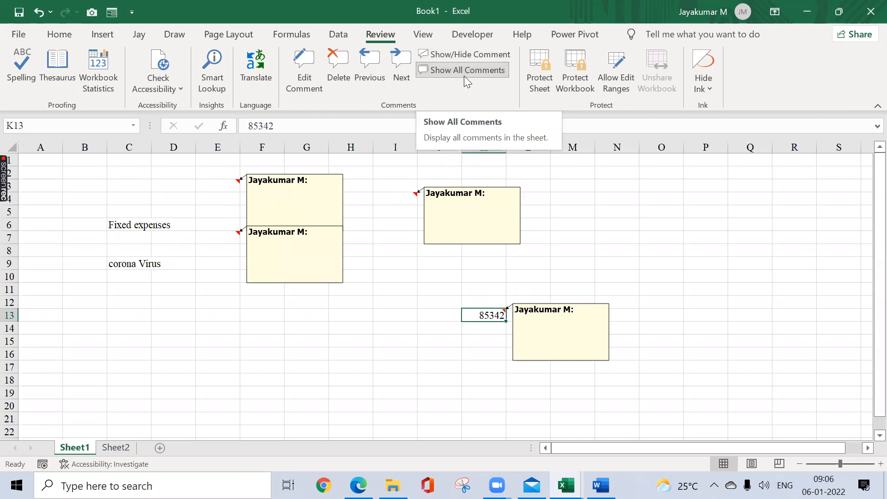
left_click(448, 54)
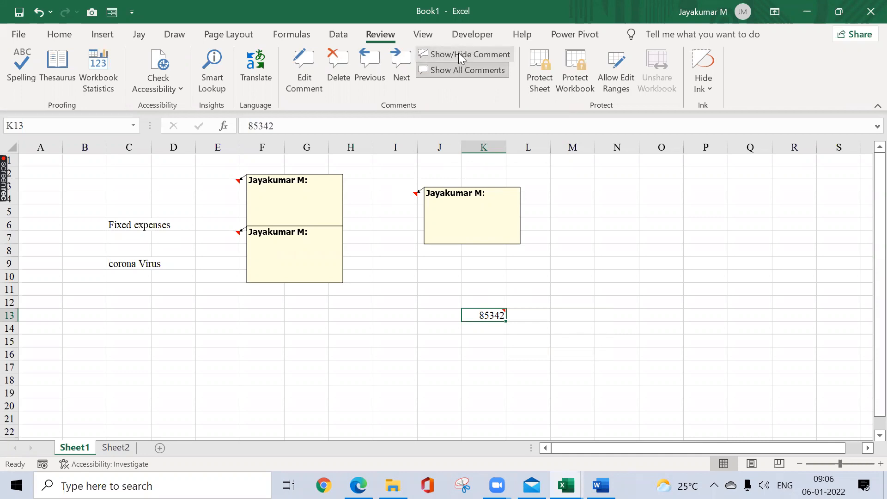
left_click(458, 55)
left_click(562, 242)
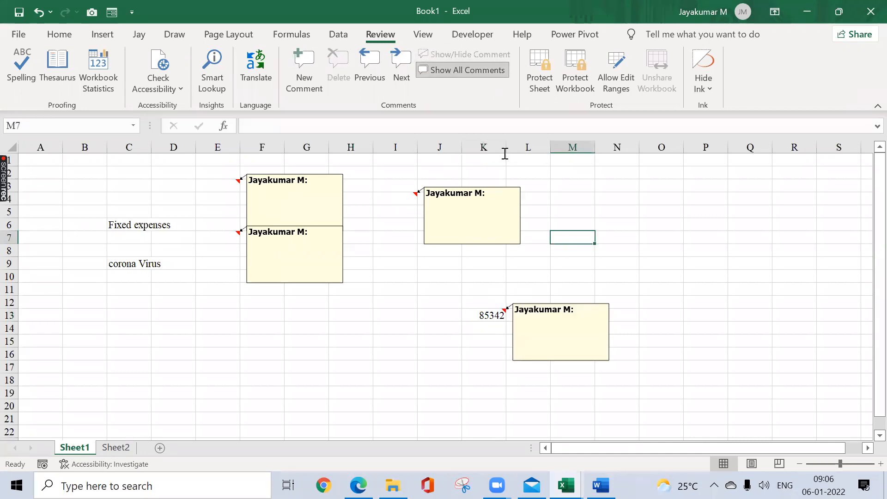
left_click(464, 73)
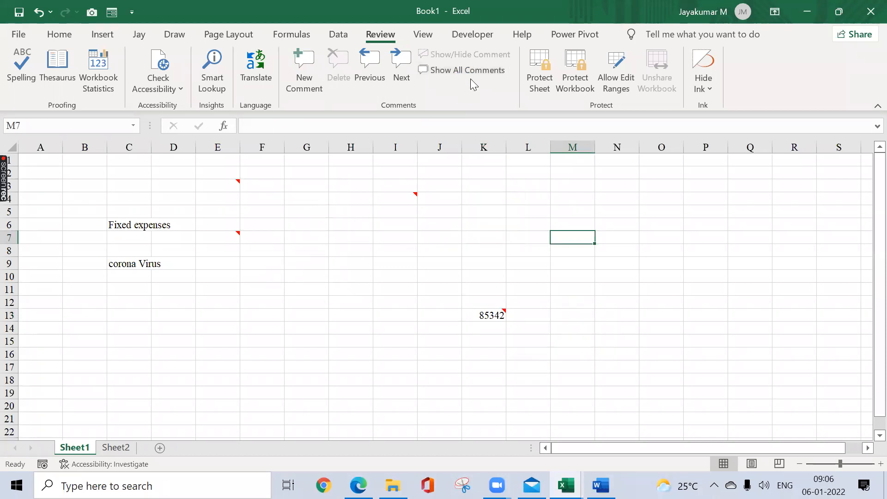
Step: Fill the commented cell E3 with yellow
left_click(481, 196)
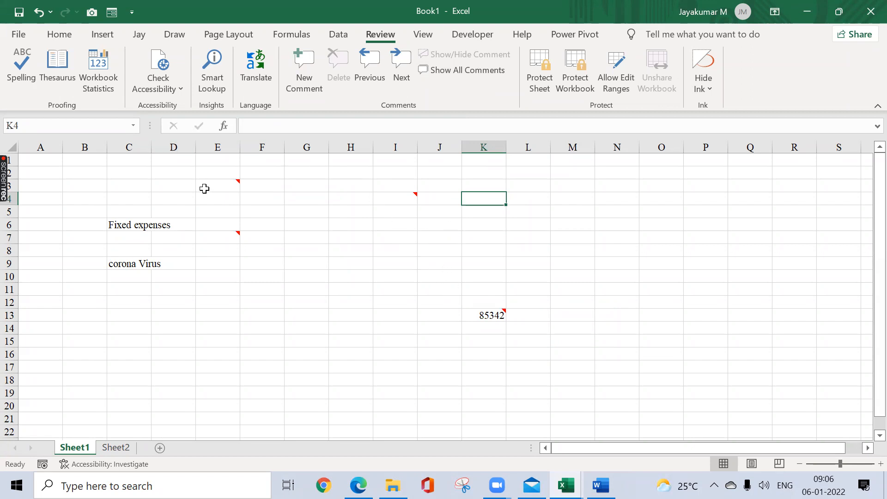
left_click(212, 189)
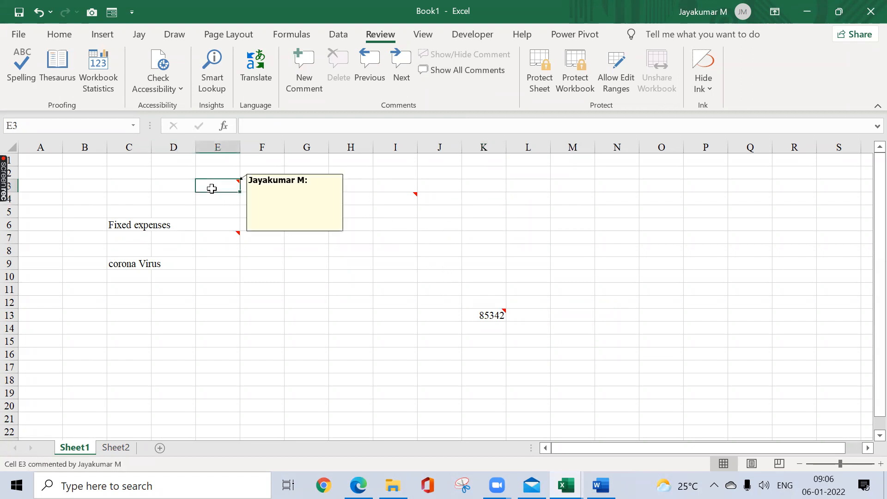
left_click(68, 35)
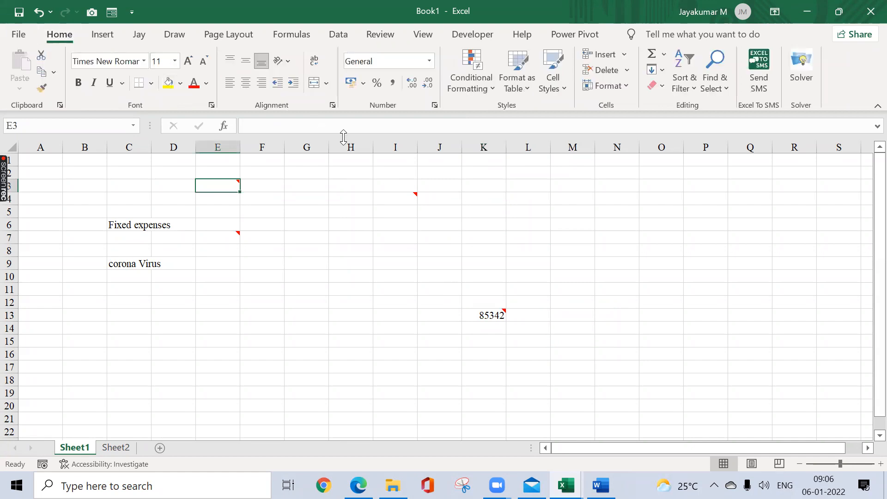
left_click(475, 180)
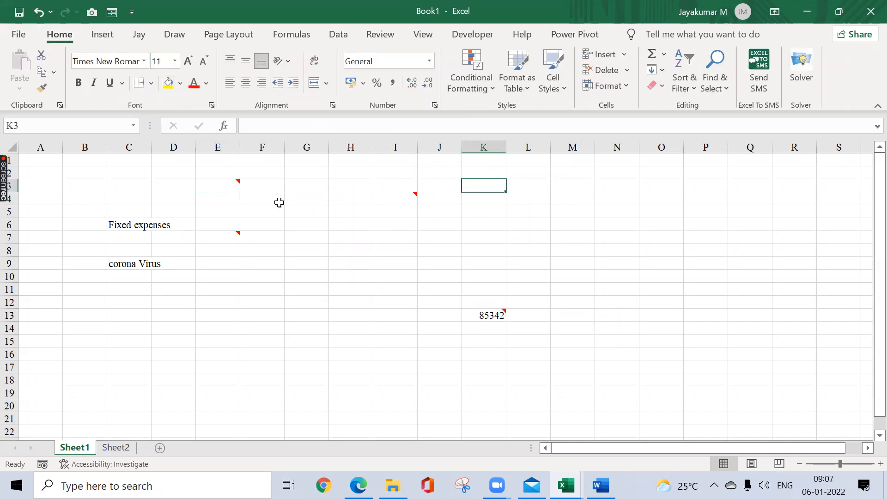
left_click(231, 184)
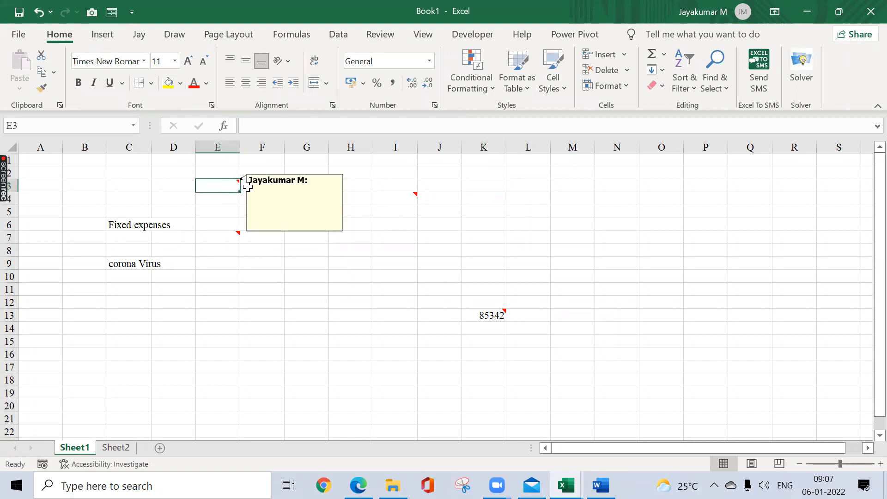
left_click(169, 85)
left_click(300, 208)
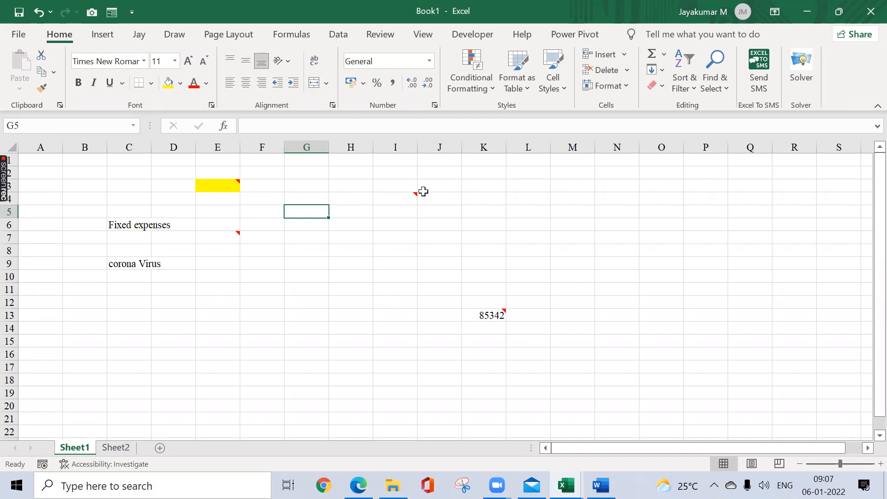
Step: Select every cell on Sheet1 that has a comment and fill those cells with yellow
mouse_move(415, 194)
left_click(719, 88)
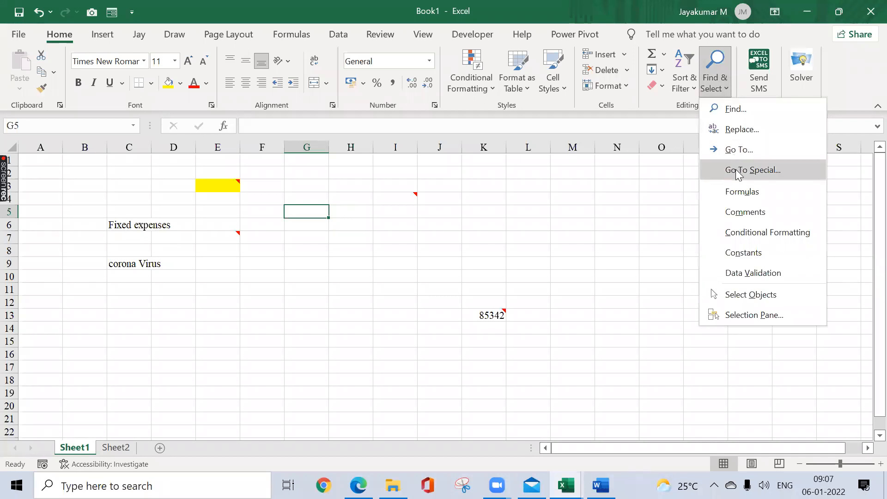
left_click(745, 212)
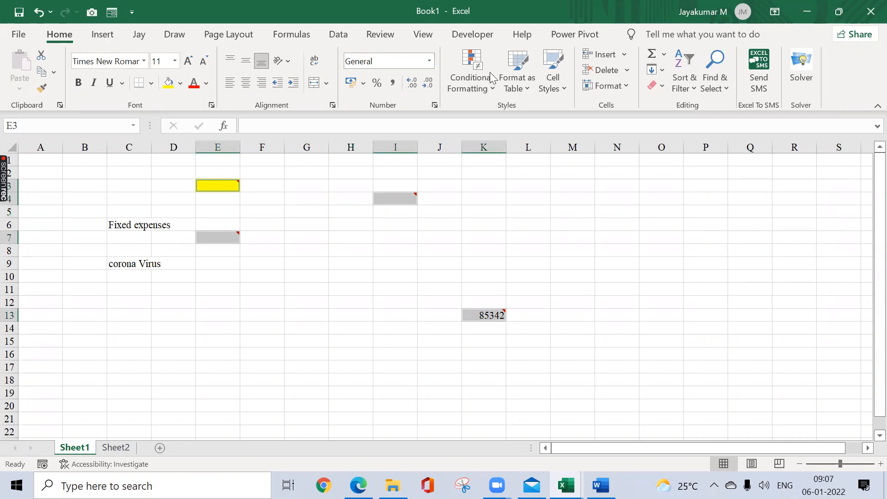
left_click(716, 82)
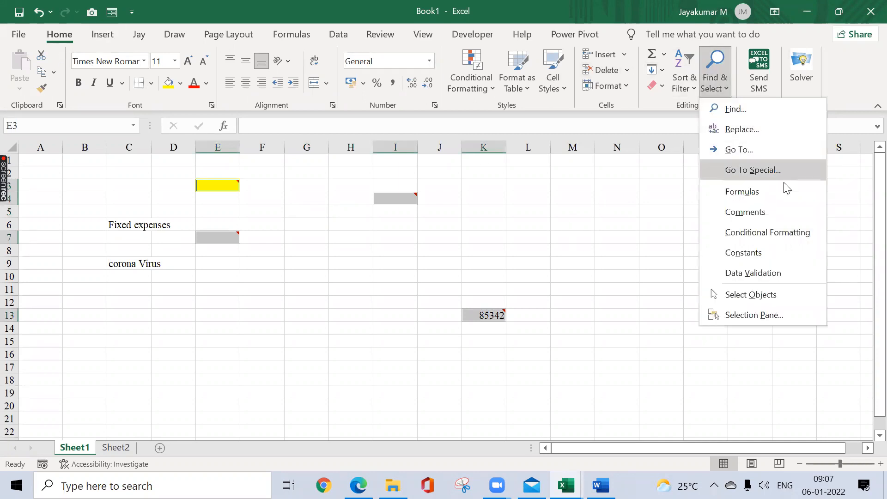
left_click(751, 212)
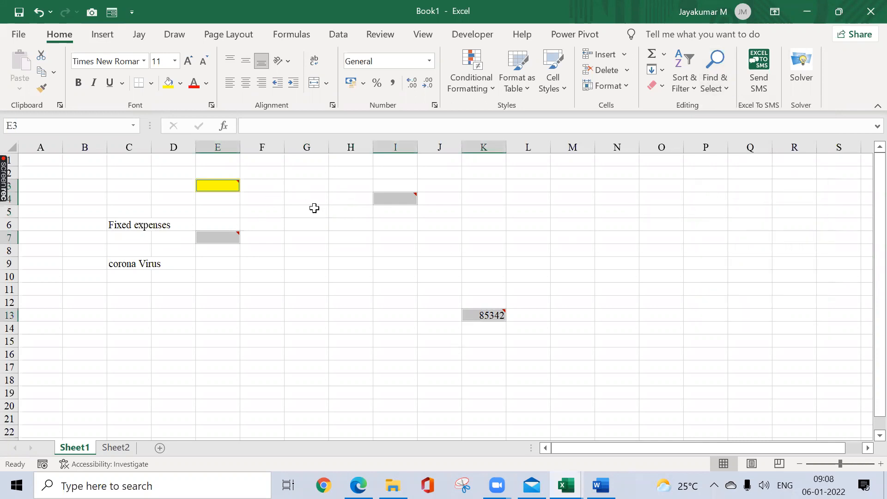
left_click(166, 88)
left_click(555, 250)
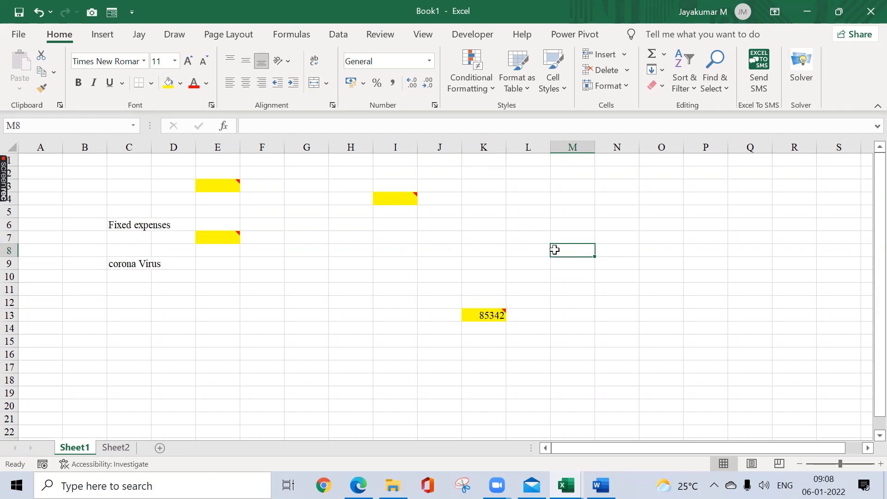
Step: Examine the selection criteria offered by Go To Special, leaving without applying any
left_click(725, 88)
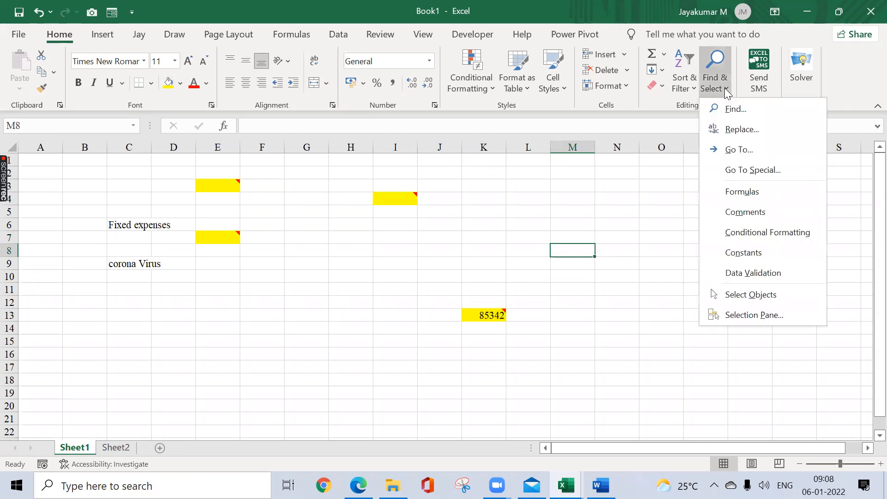
left_click(741, 175)
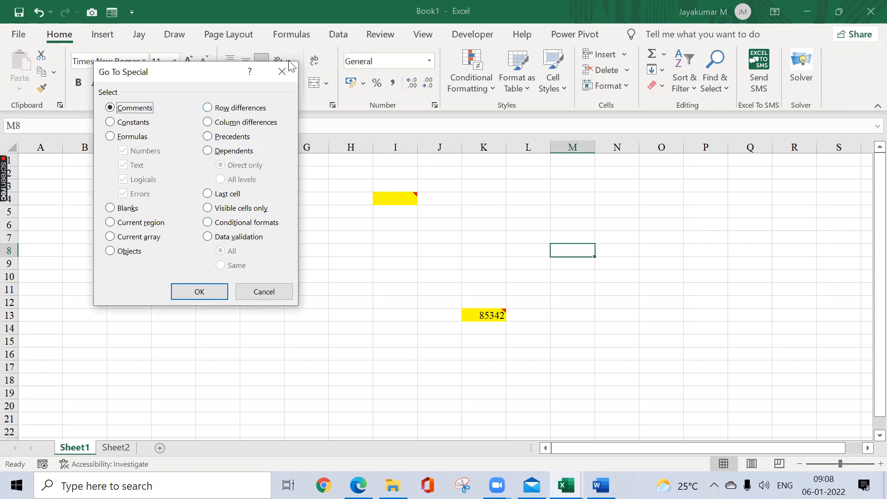
left_click(283, 72)
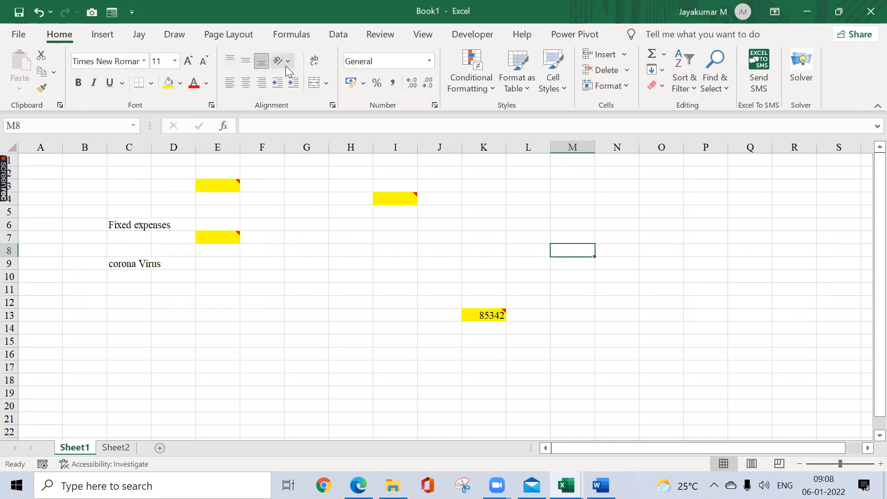
Step: Search the sheet for all cells containing formulas and dismiss the result
left_click(727, 90)
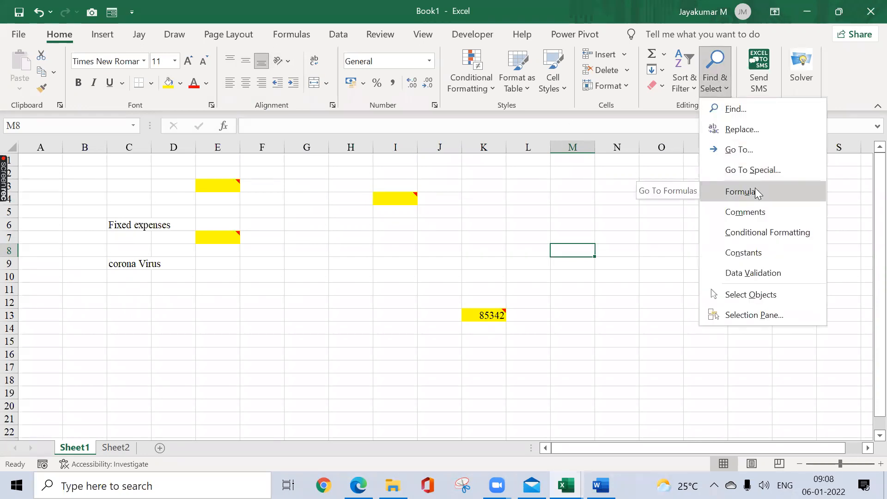
left_click(598, 236)
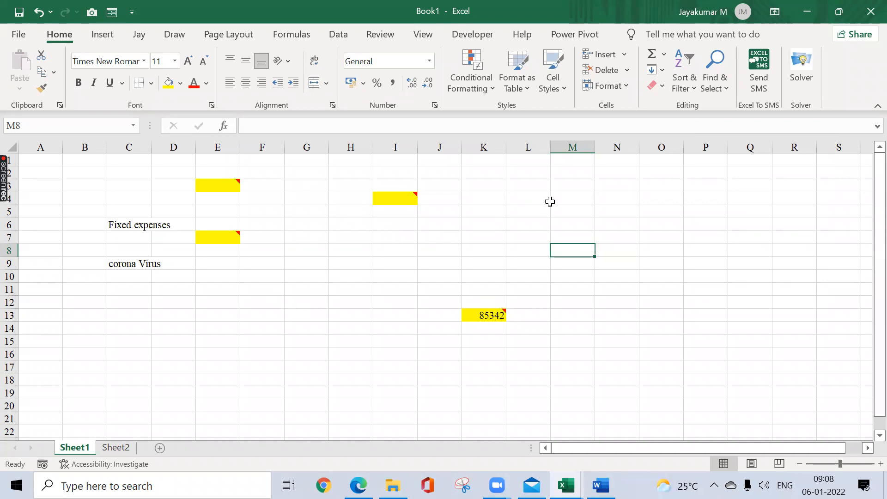
left_click(691, 94)
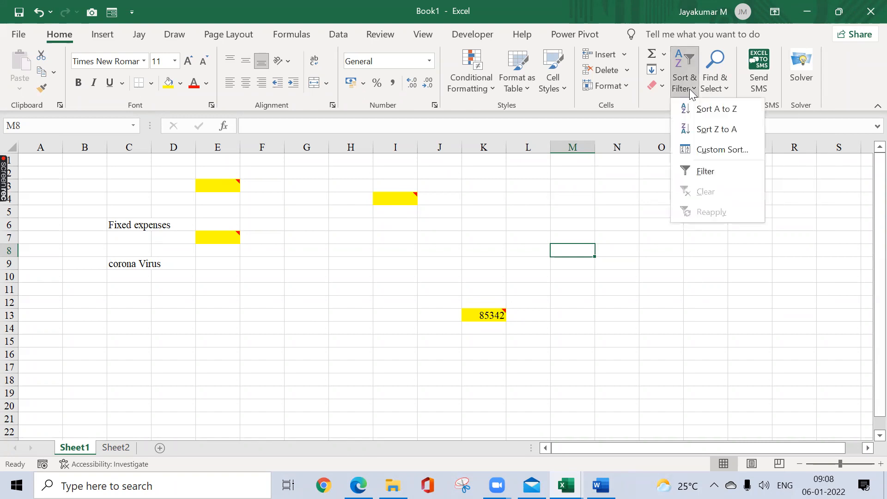
left_click(717, 90)
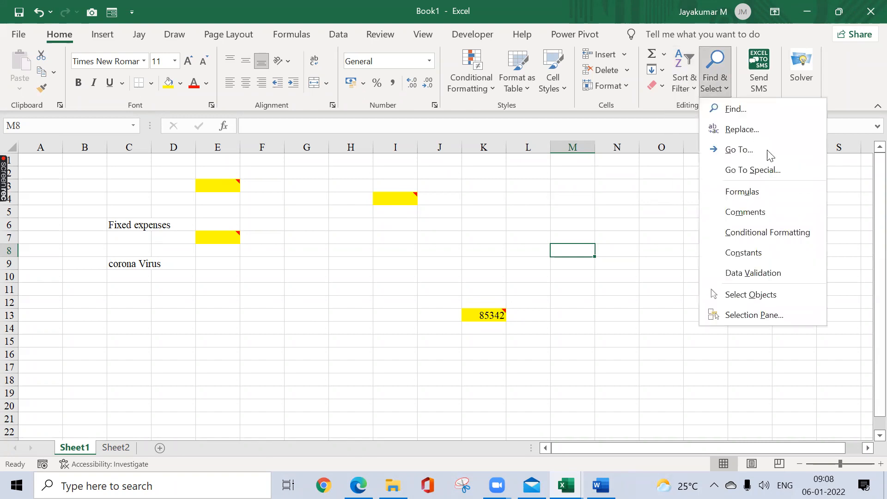
left_click(761, 194)
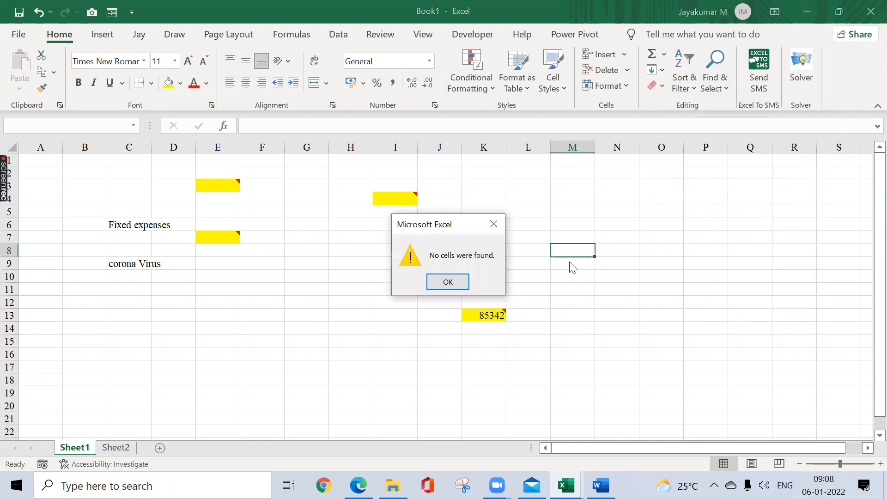
left_click(493, 224)
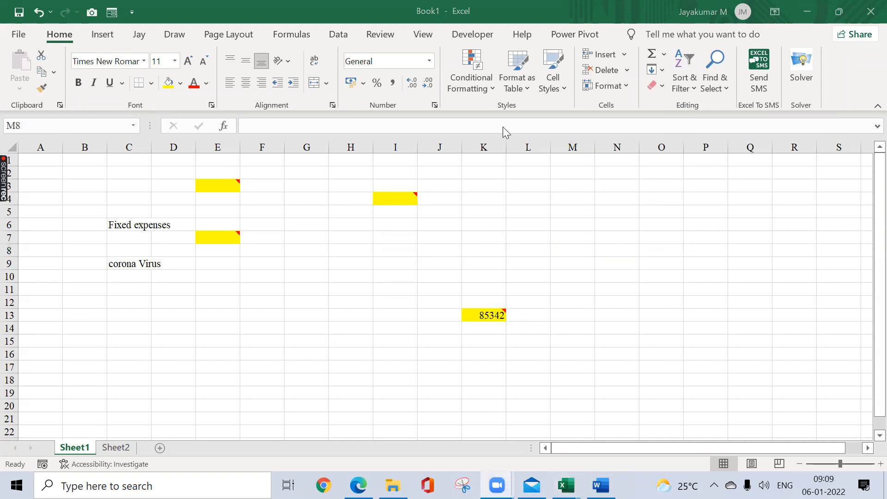
Step: Look over the comment commands and view the comment attached to cell E3
left_click(707, 85)
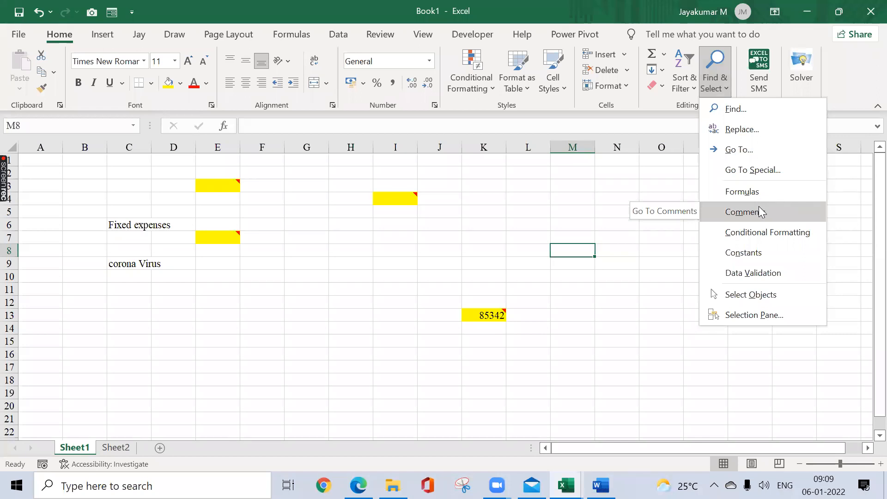
left_click(485, 238)
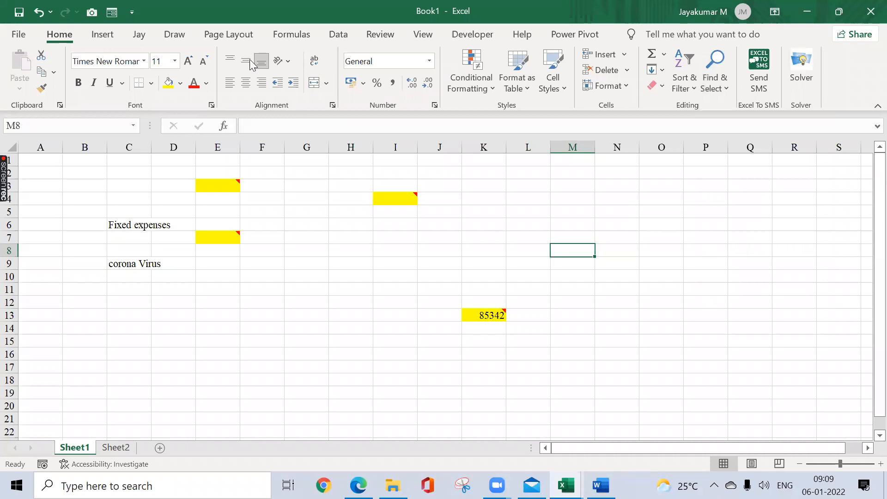
left_click(380, 35)
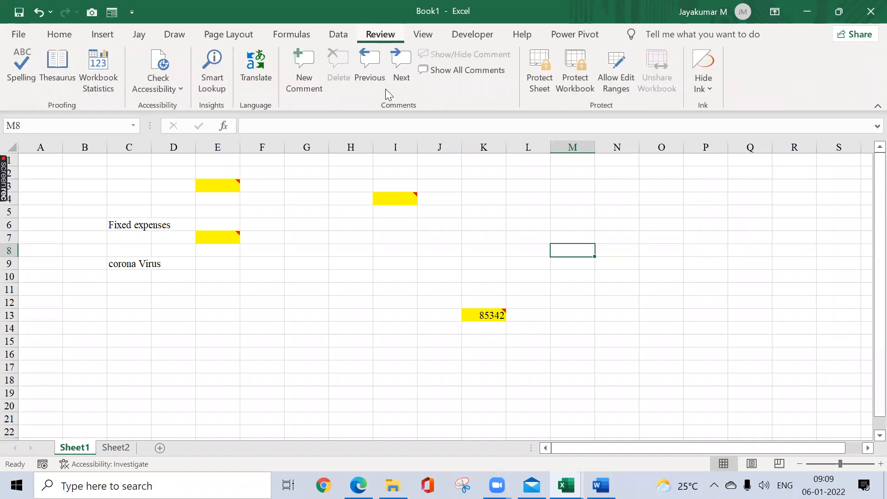
left_click(344, 215)
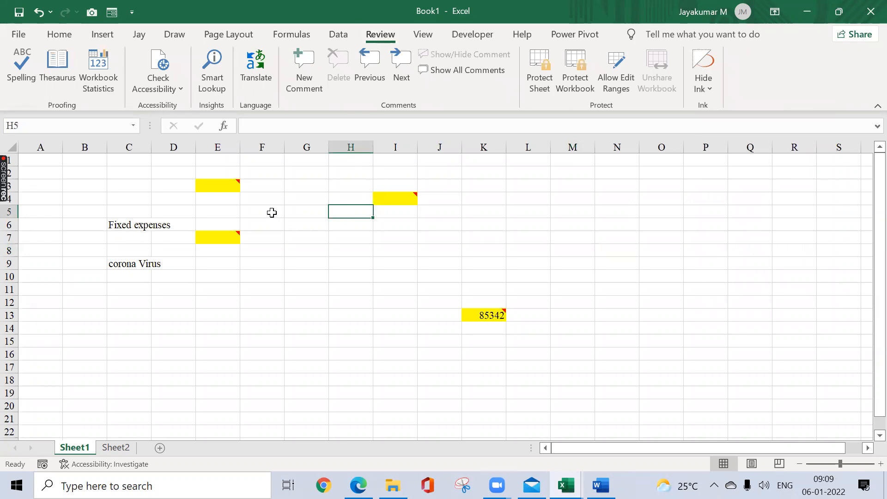
mouse_move(231, 188)
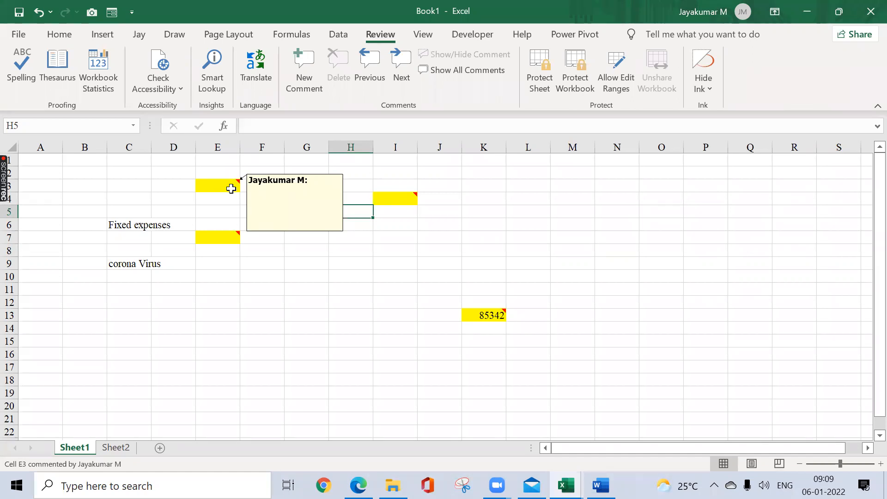
Step: Switch to the Word document and add the comment "Please review" to "document look professionally produced," in the second paragraph, closing the Translator pane
left_click(601, 485)
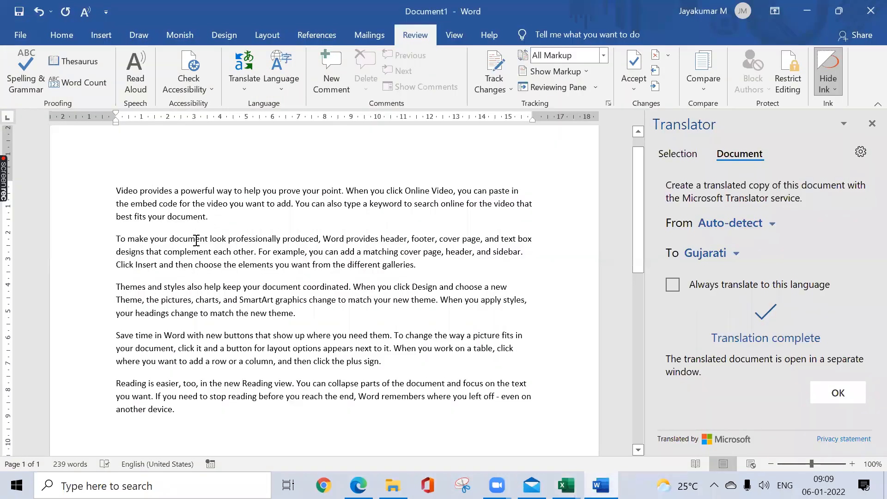
left_click_drag(196, 238, 320, 238)
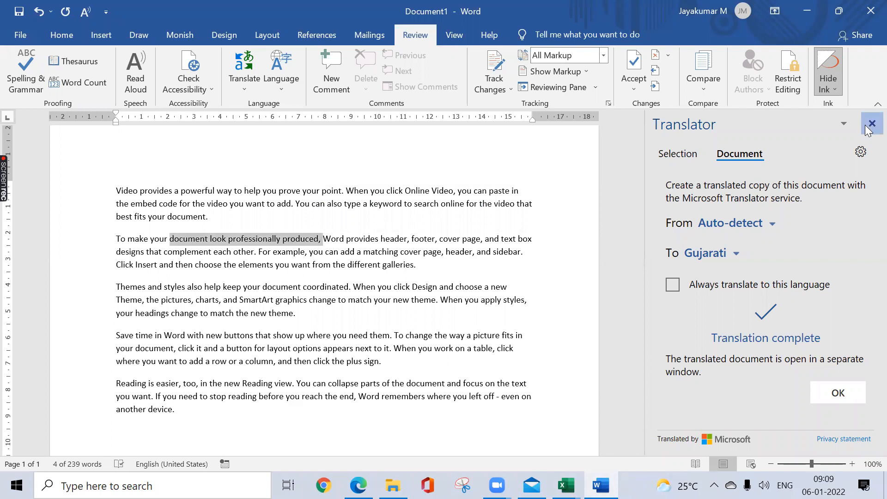
left_click(872, 123)
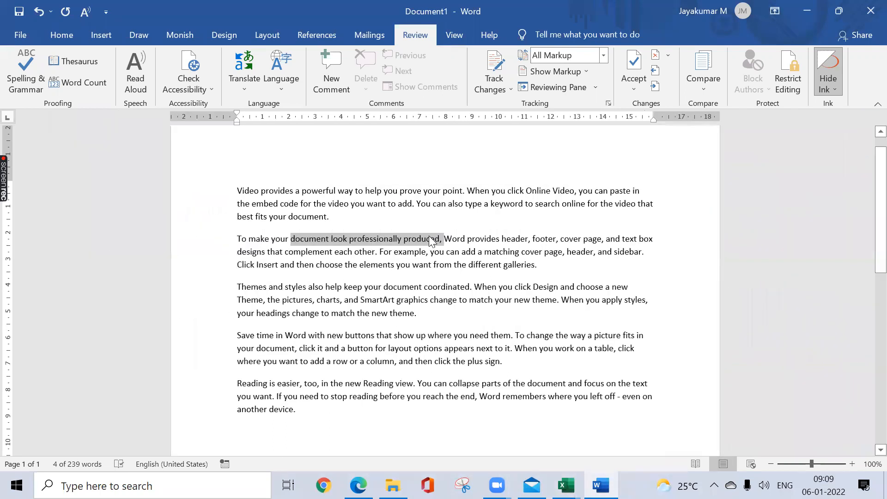
left_click(331, 84)
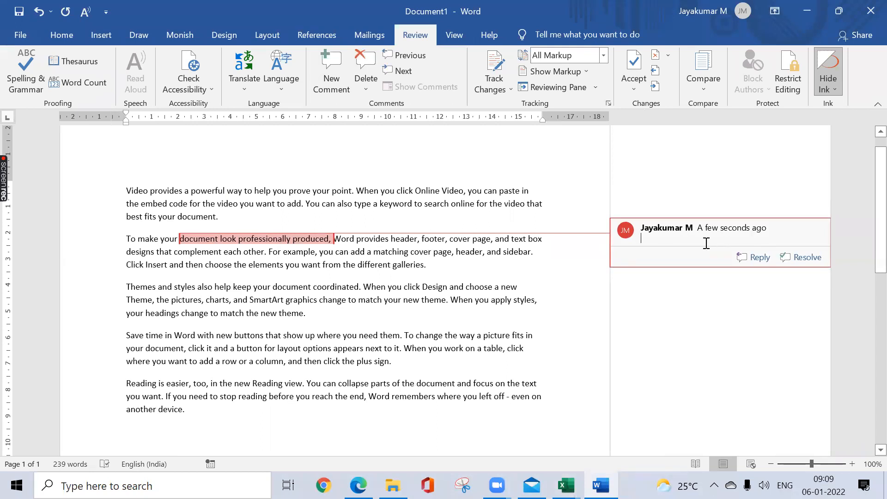
type("Ple")
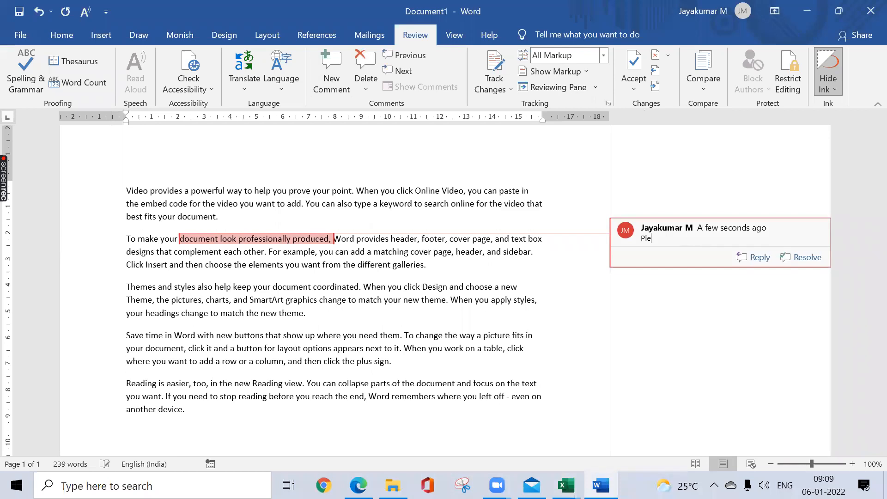
type("ase review")
left_click(534, 306)
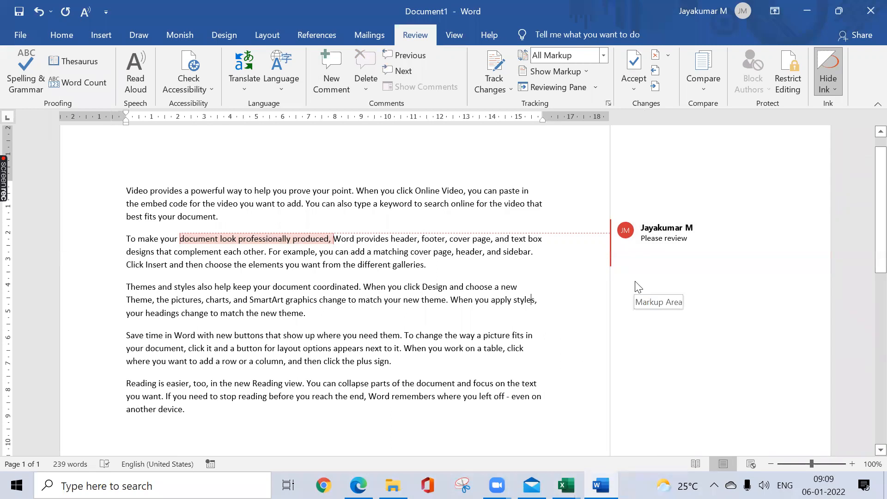
Step: Reply "This is good to go" to the "Please review" comment
mouse_move(739, 254)
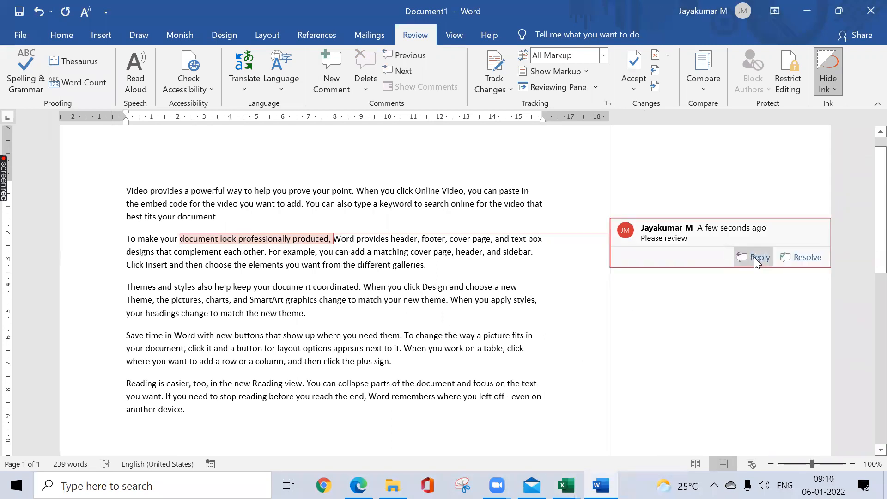
left_click(754, 257)
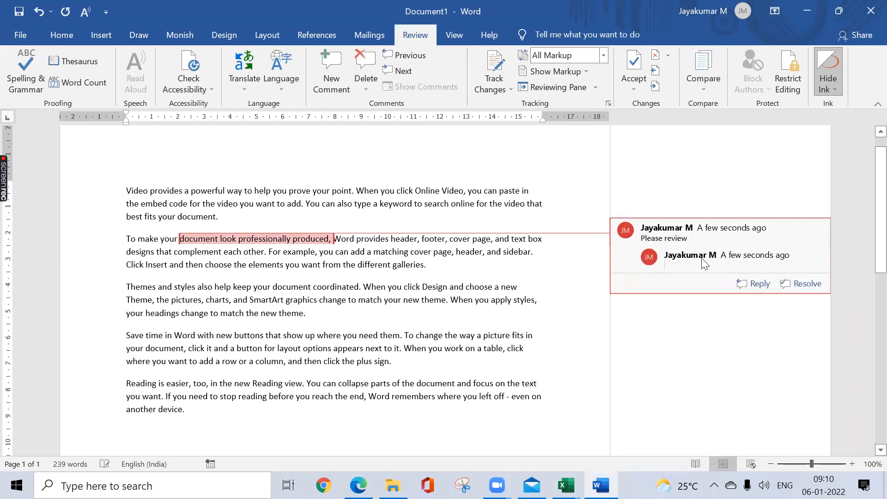
type("It")
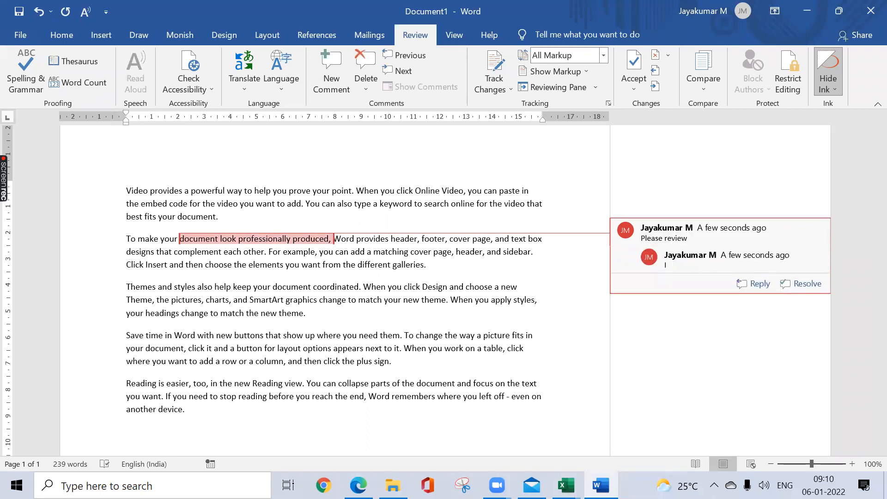
key("BackSpace")
key("BackSpace")
type("This is good to go")
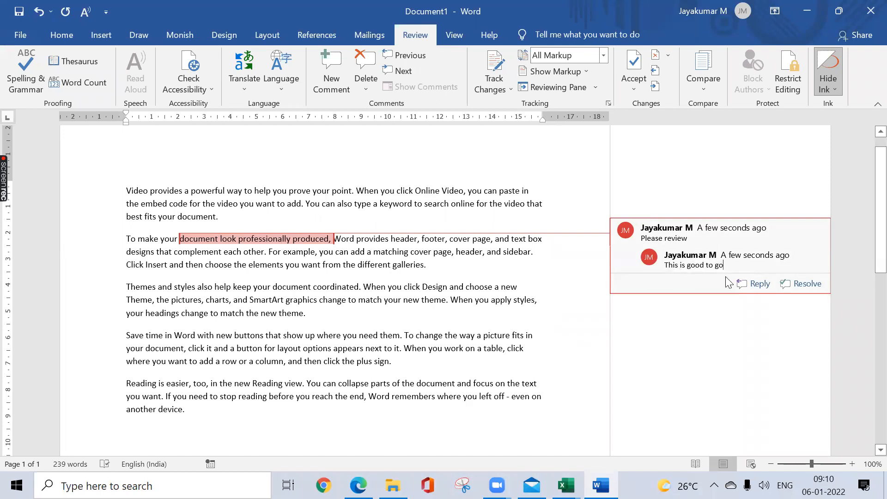
Step: Mark the "Please review" comment thread as resolved, reopening it once in between
left_click(796, 283)
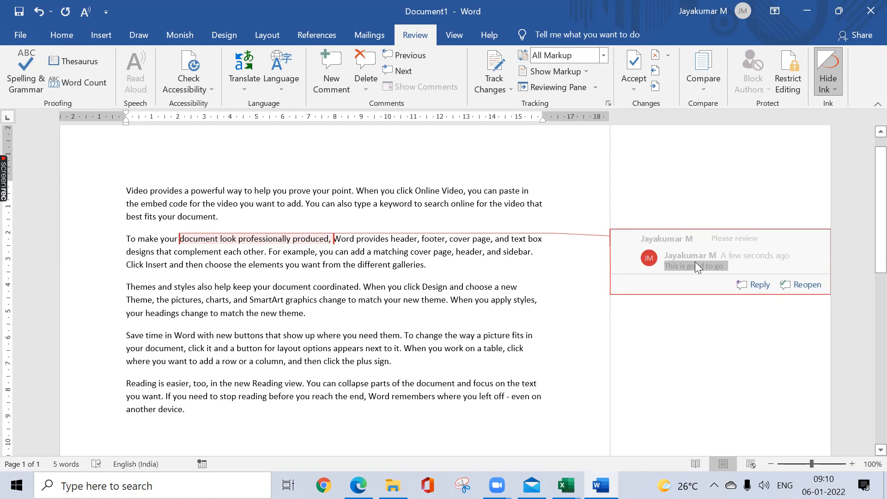
left_click(808, 285)
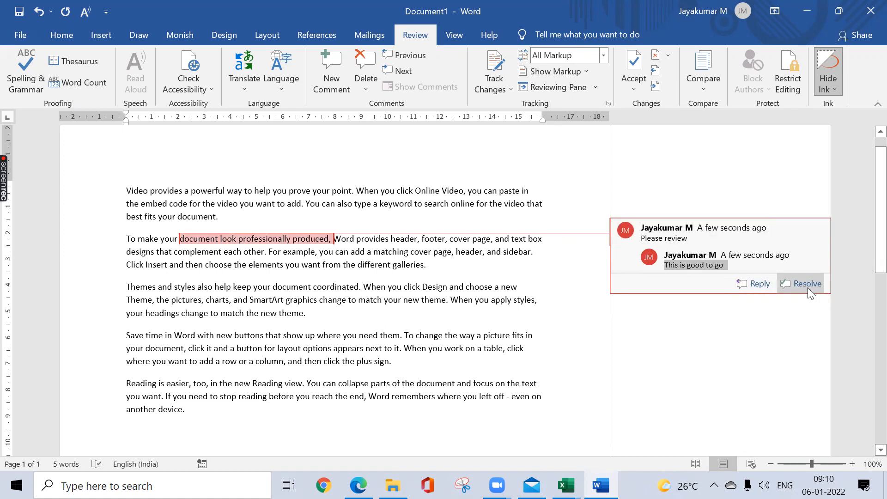
left_click(808, 287)
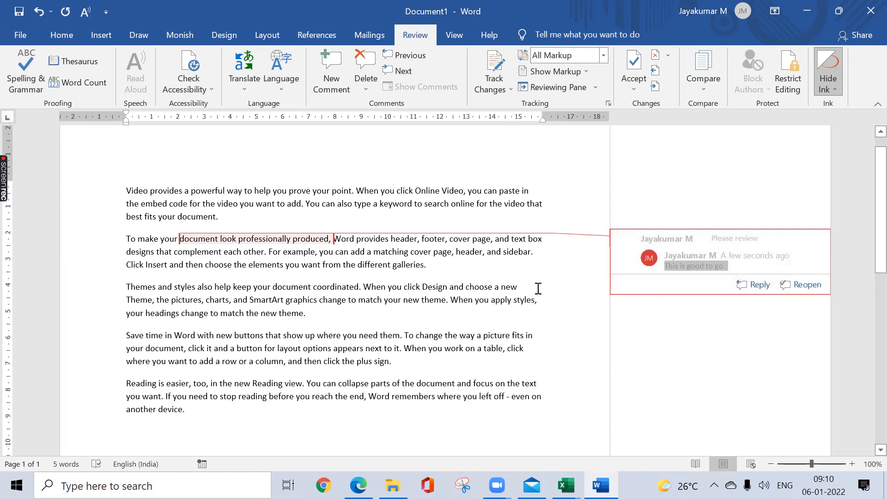
Step: Switch back to the Excel workbook Book1 and select cell G5
key("alt+Tab")
key("Left")
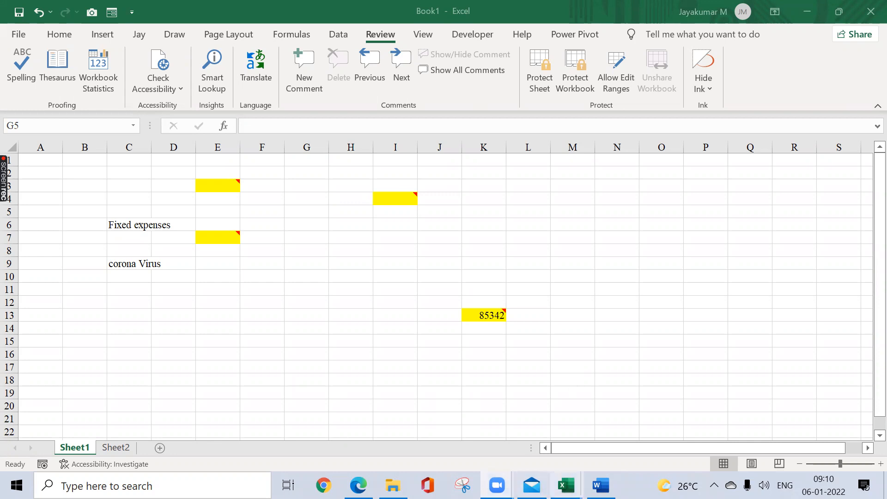
mouse_move(566, 485)
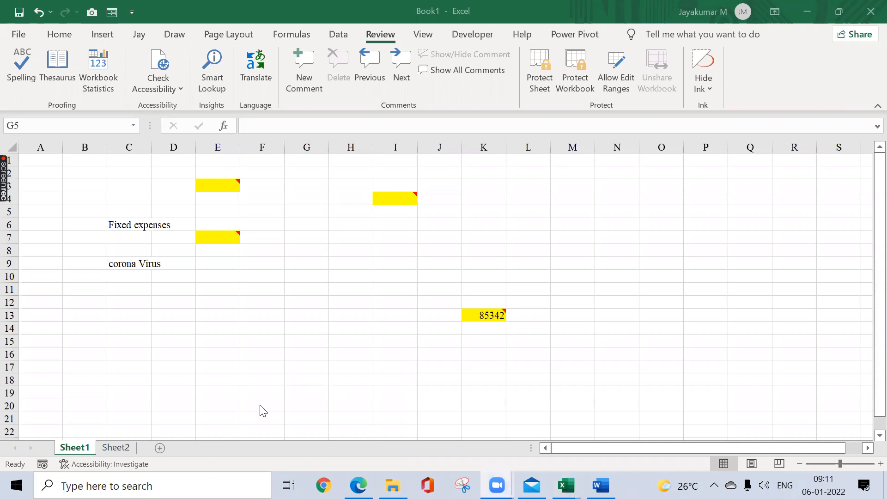
Step: Go to Sheet2 of the workbook and select cell B1
left_click(121, 447)
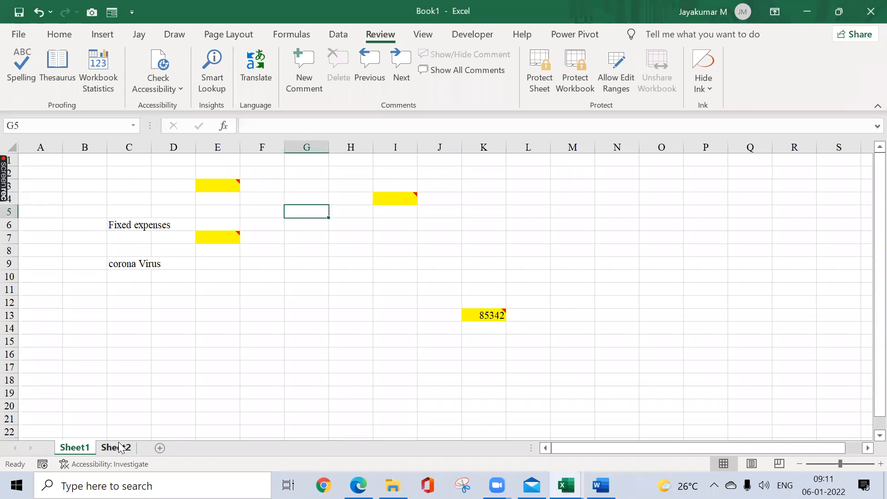
left_click(119, 447)
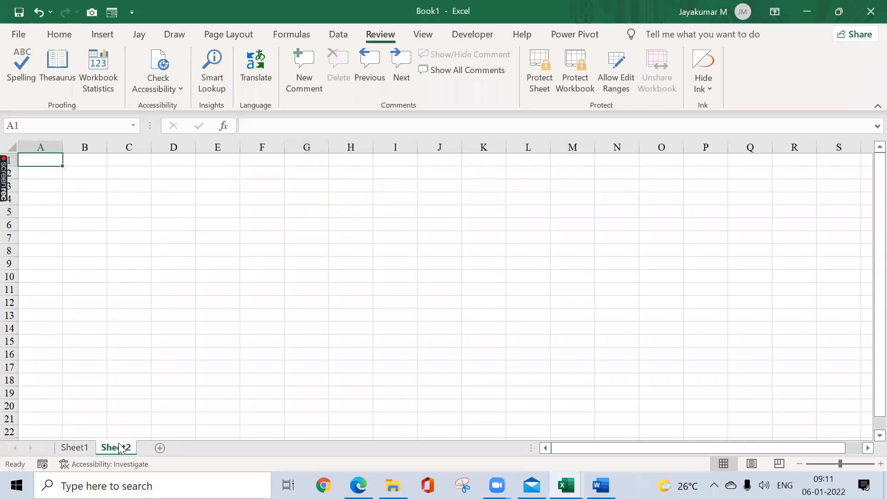
left_click(100, 155)
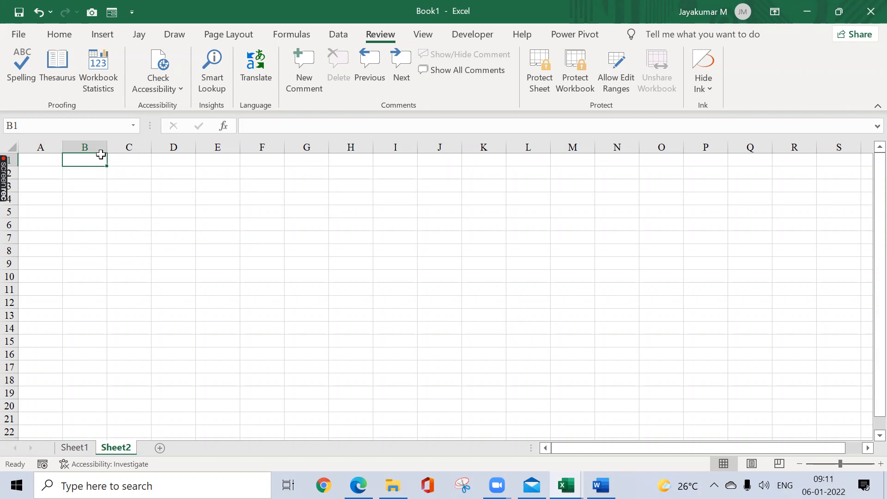
Step: Open the Session Planner workbook from the NSEIT folder in File Explorer
left_click(393, 485)
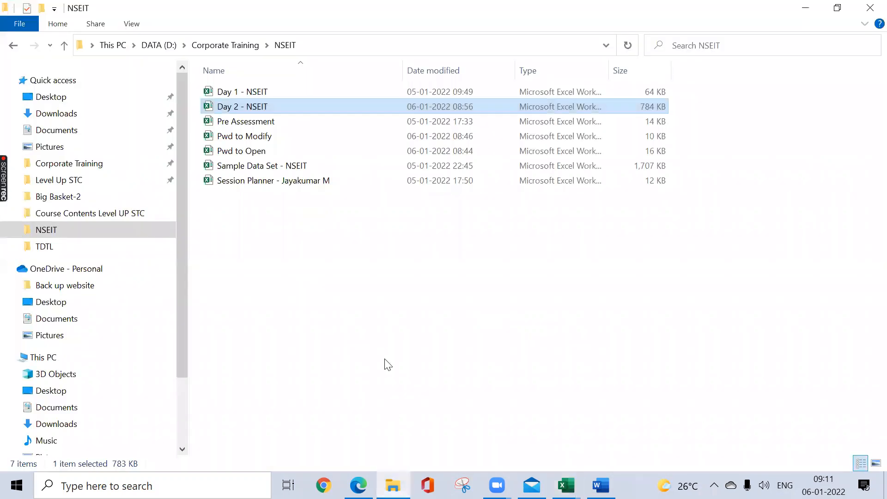
left_click(310, 182)
left_click(309, 76)
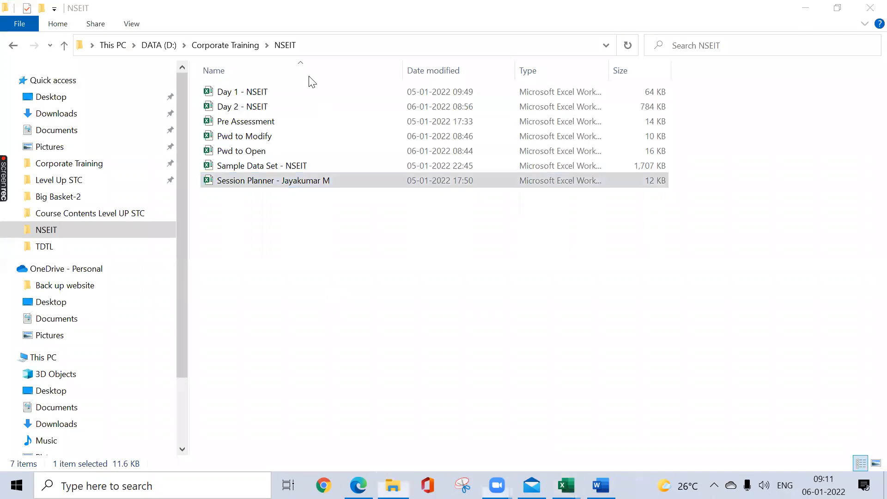
left_click(284, 182)
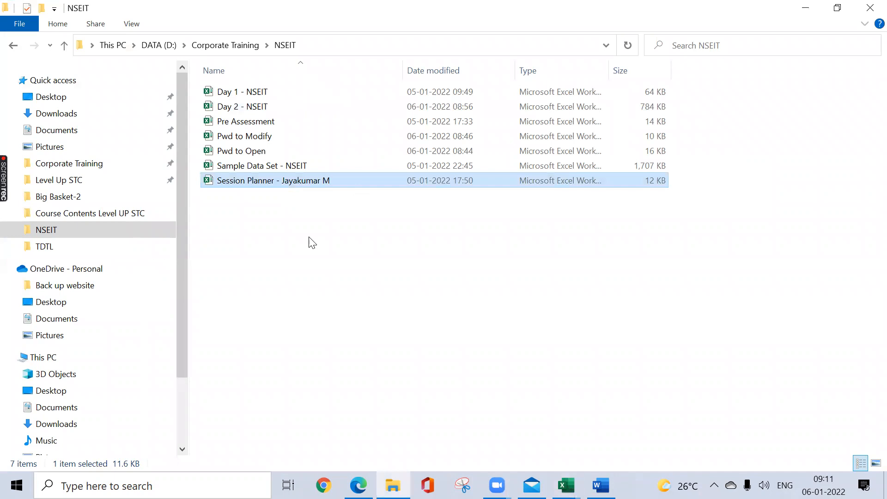
left_click(566, 486)
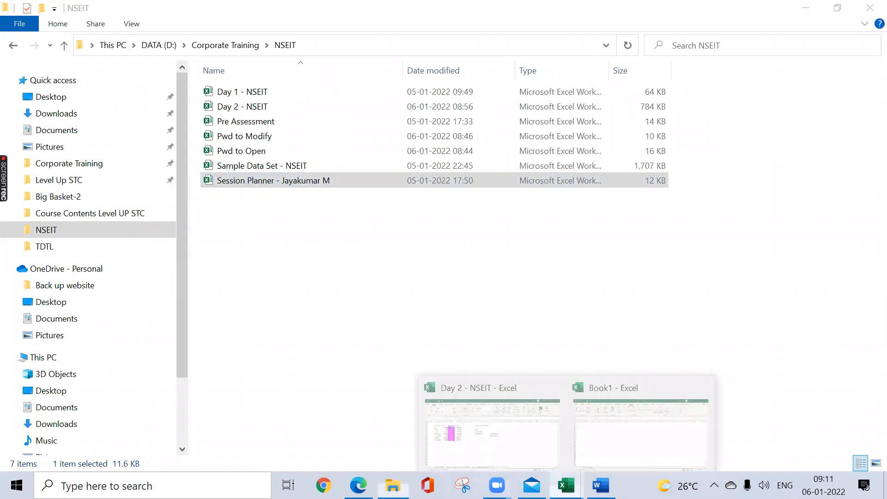
double_click(329, 180)
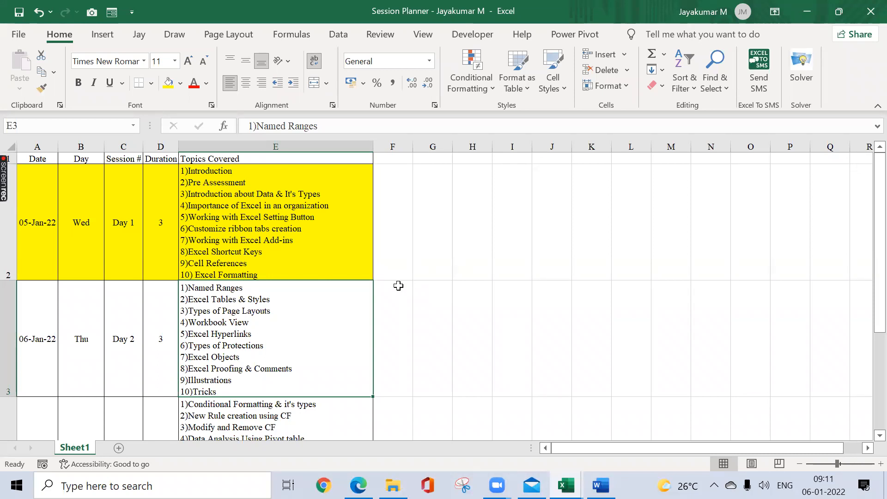
Step: Return to Book1 and examine the available illustration types, including 3D models and the windows offered for a screenshot
key("alt+Tab")
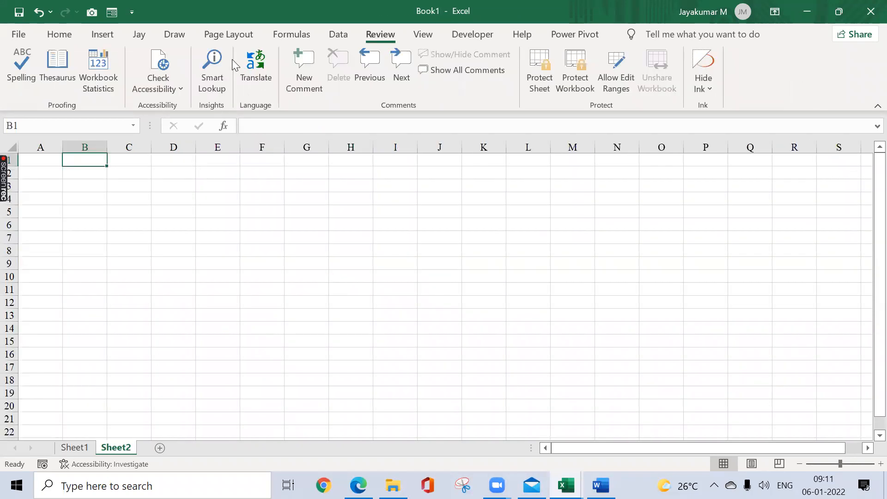
left_click(102, 35)
left_click(160, 83)
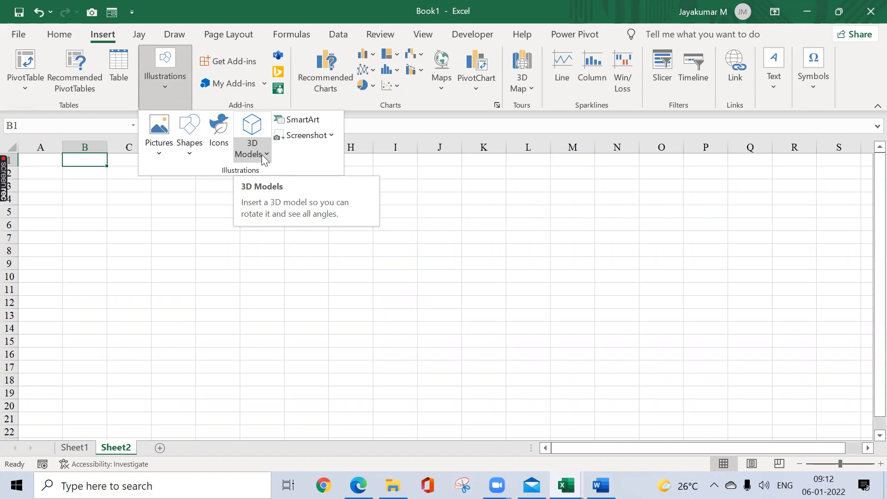
left_click(162, 224)
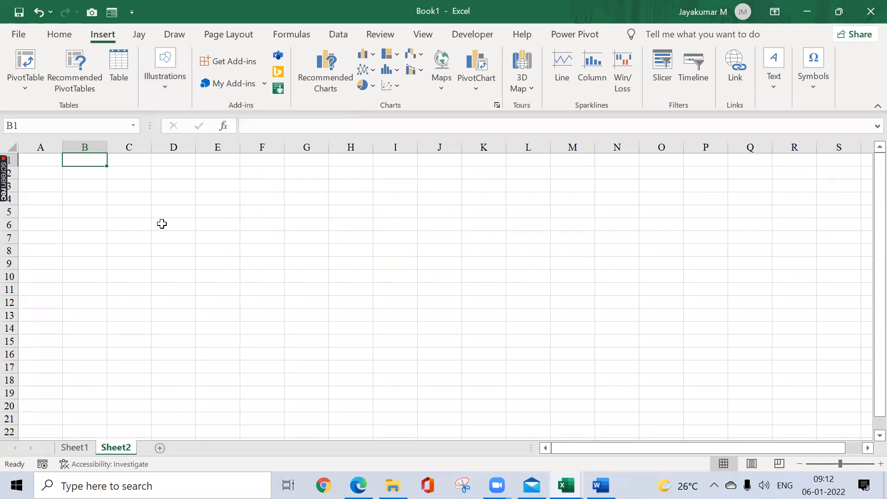
left_click(166, 87)
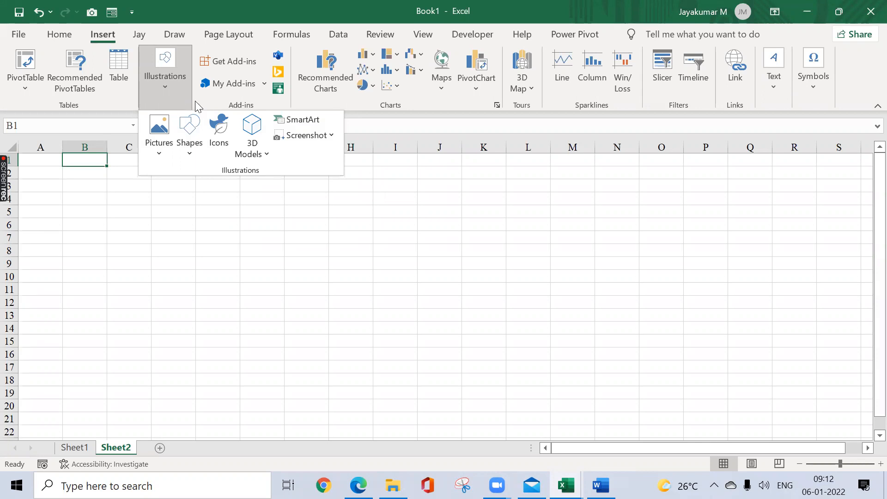
left_click(337, 134)
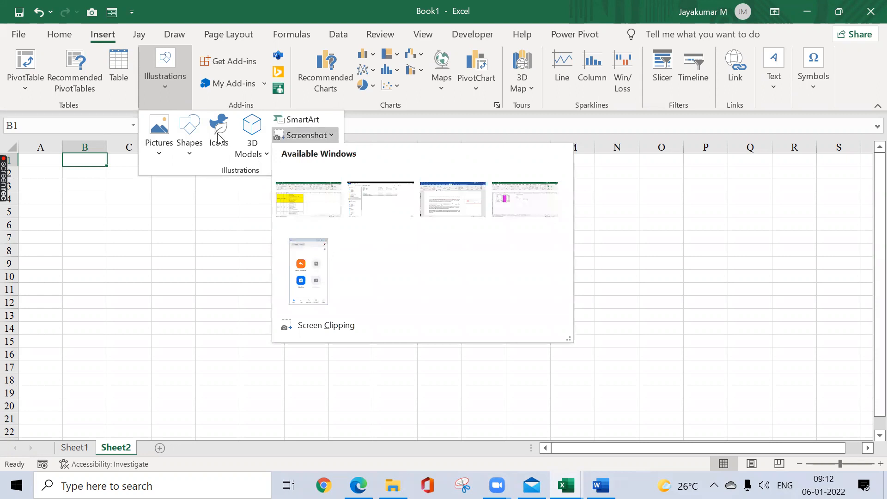
left_click(142, 272)
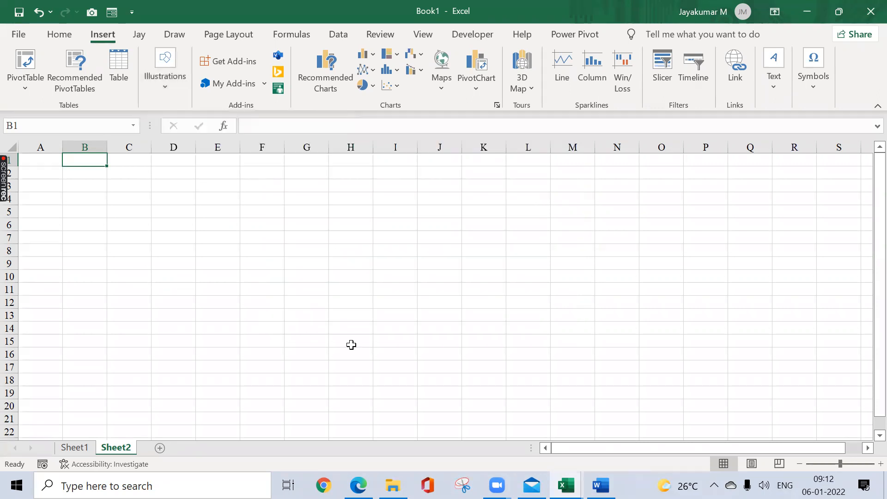
Step: Switch to the Session Planner workbook and review the topics covered on Day 2 and Day 3
mouse_move(566, 486)
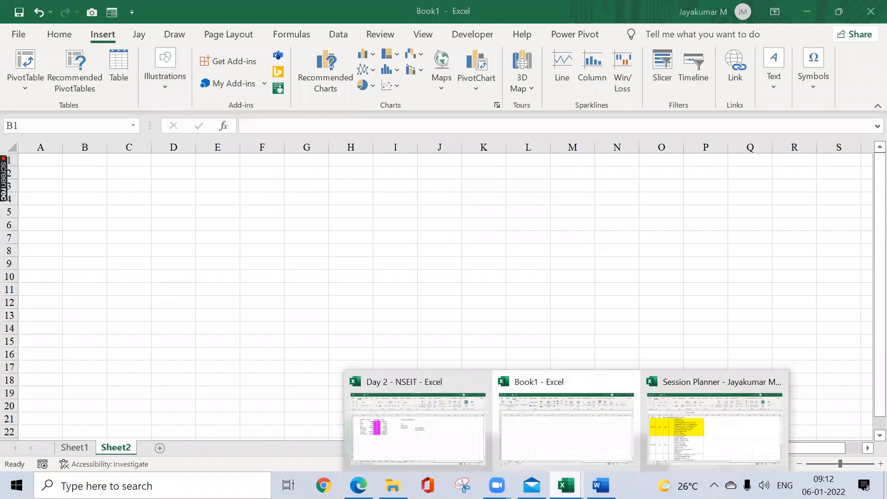
left_click(661, 424)
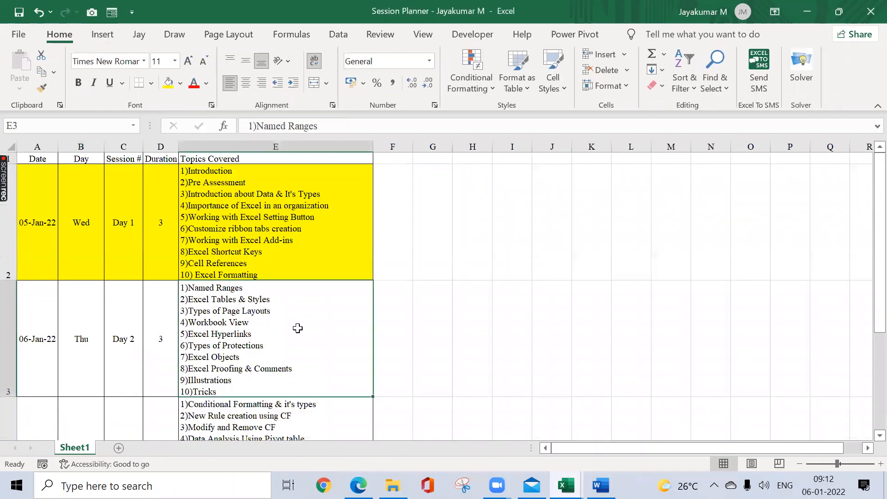
key("Down")
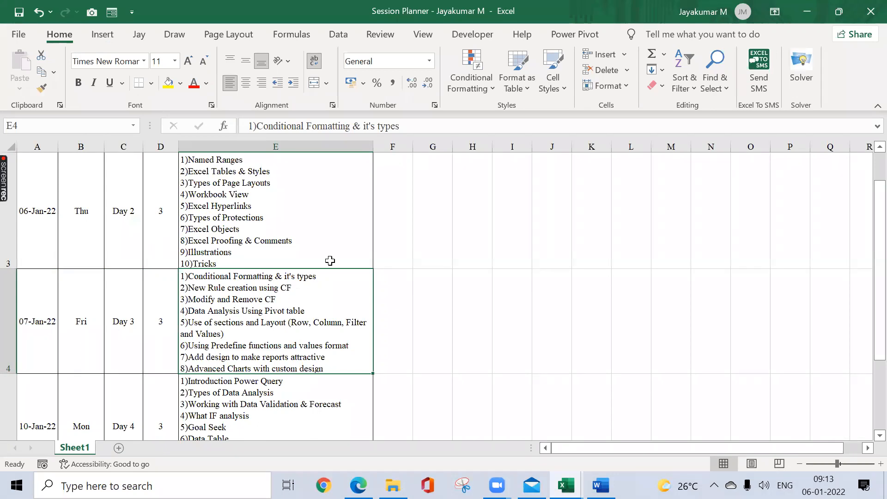
Step: Back in Book1, insert the British Airways plane from the online Airplane pictures and place it over columns C to I, starting in row 1
key("alt+Tab")
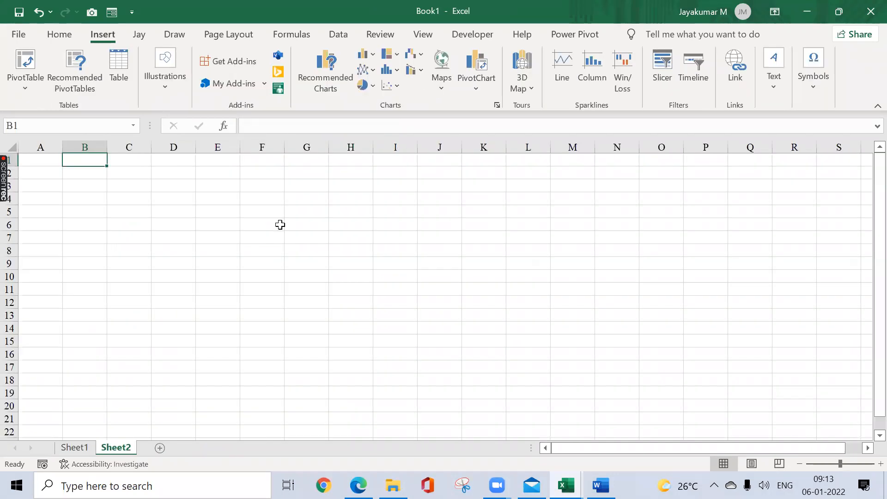
left_click(158, 78)
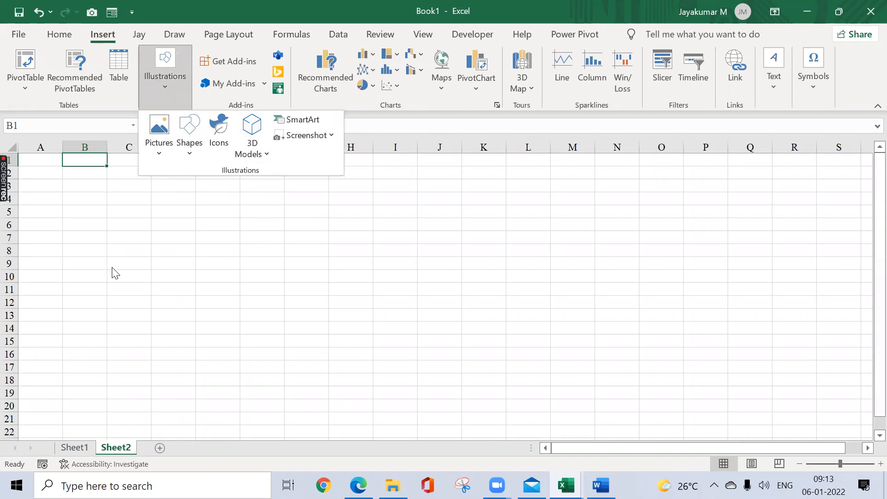
left_click(159, 156)
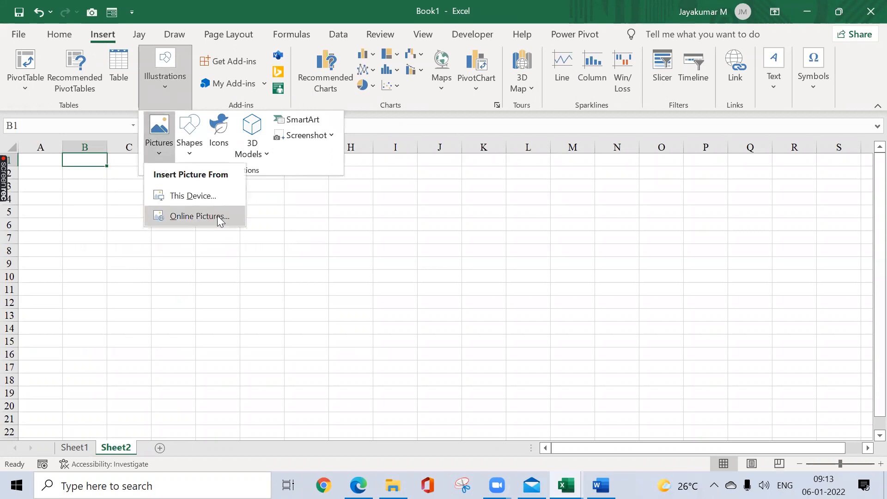
left_click(182, 218)
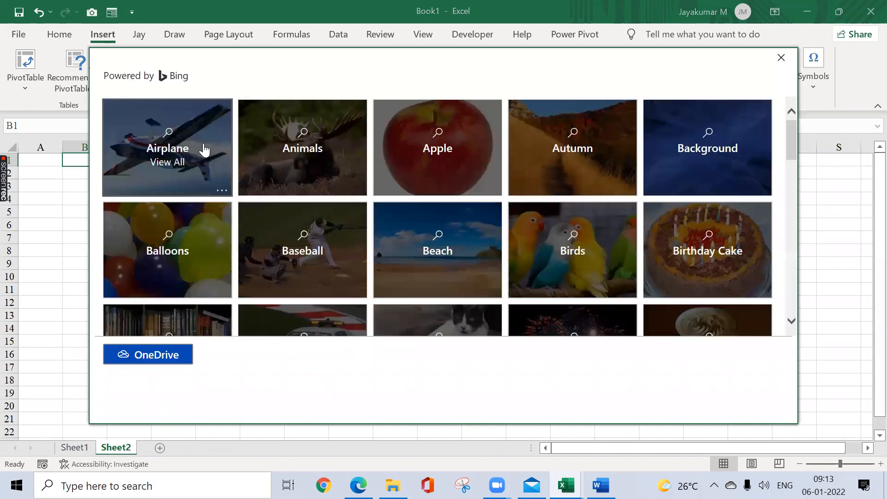
left_click(438, 240)
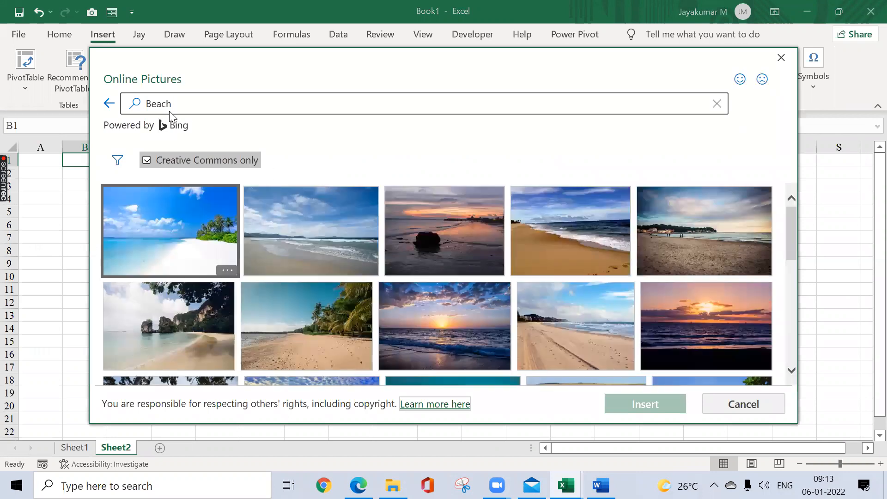
left_click(110, 103)
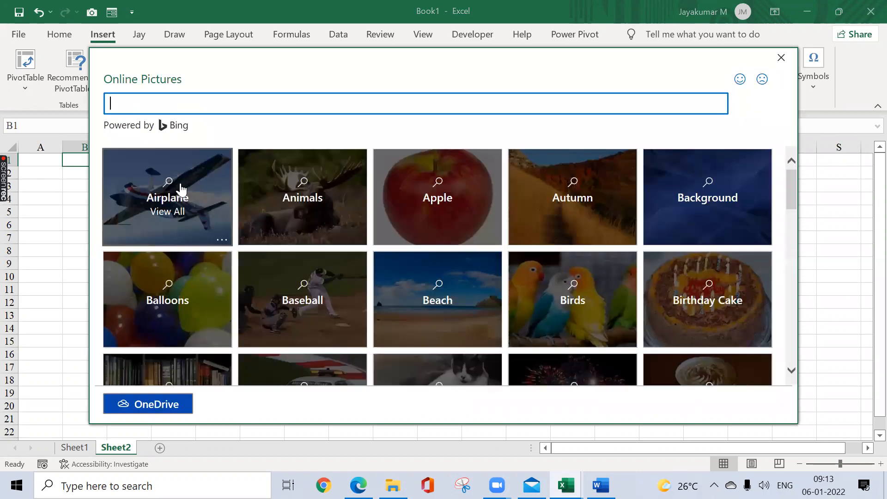
left_click(181, 190)
left_click(418, 222)
left_click(673, 404)
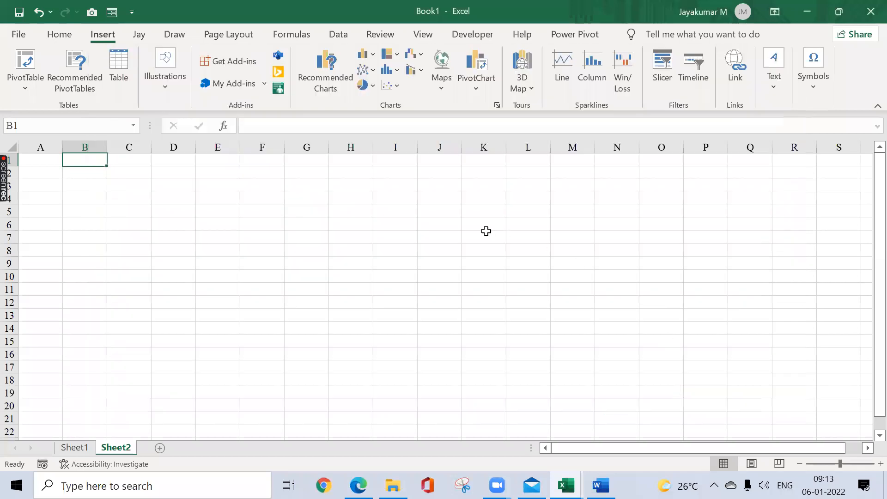
left_click_drag(629, 156, 295, 185)
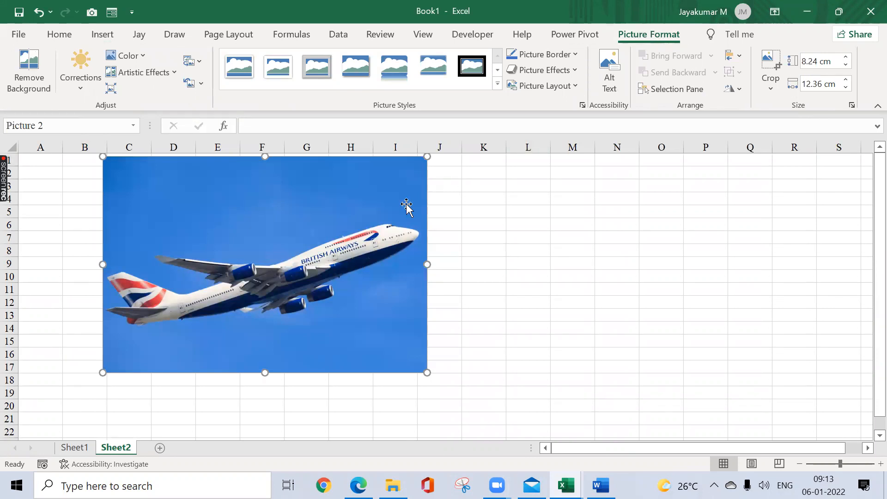
left_click(529, 208)
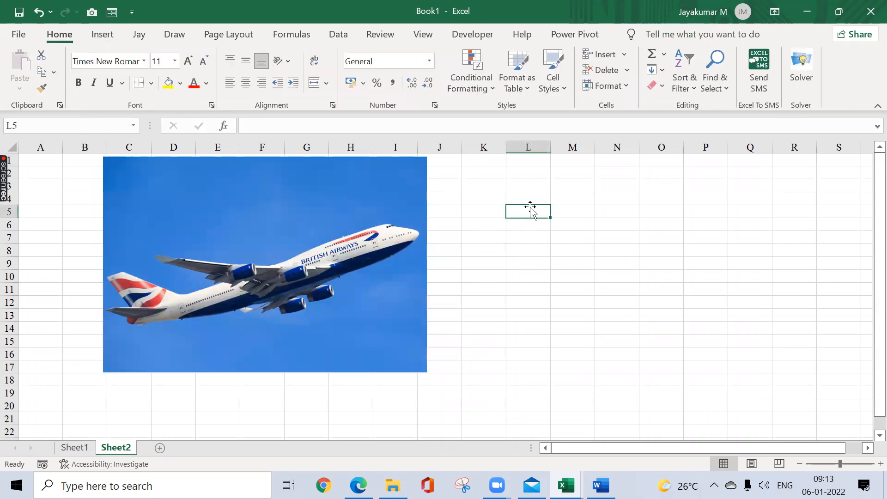
Step: Select the airplane picture and preview the available picture styles on it without applying one
left_click(420, 210)
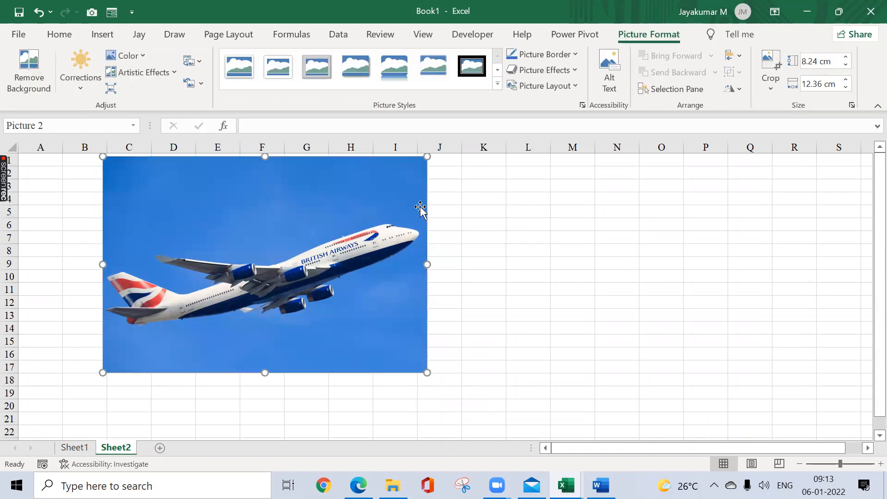
left_click(497, 84)
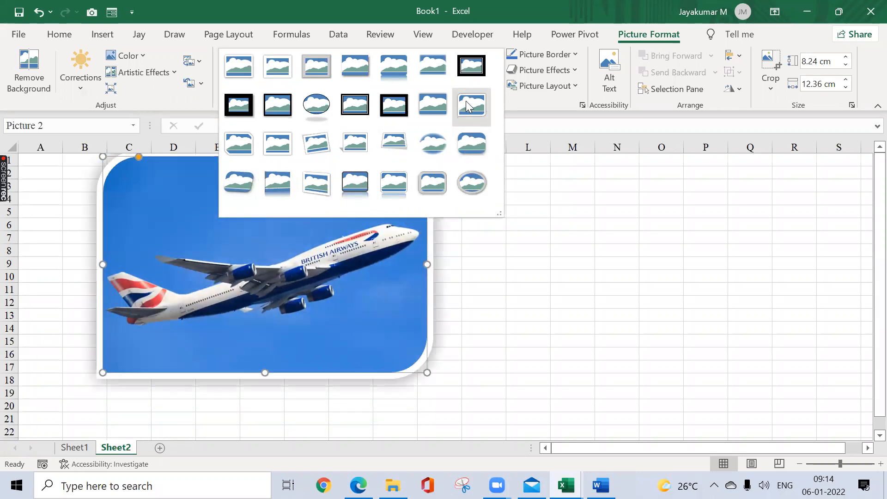
left_click(558, 231)
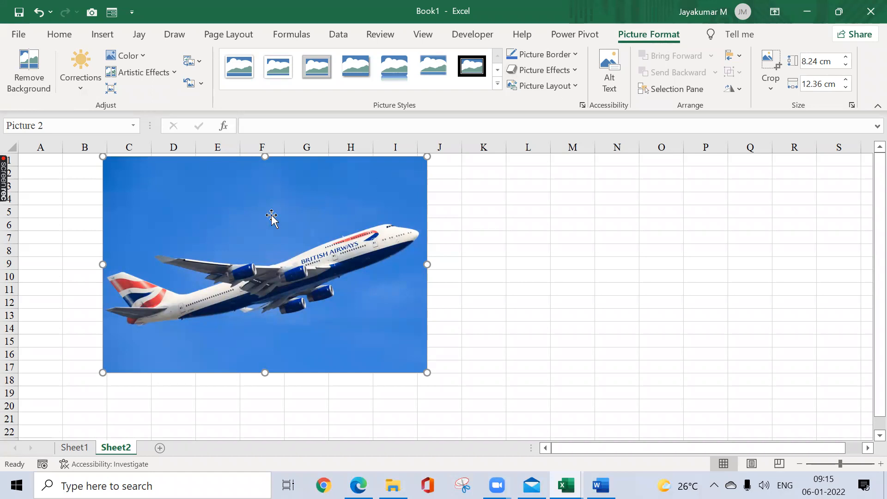
Step: Remove the airplane picture's background, marking the plane's nose and tail as areas to keep, and keep the changes
left_click(29, 85)
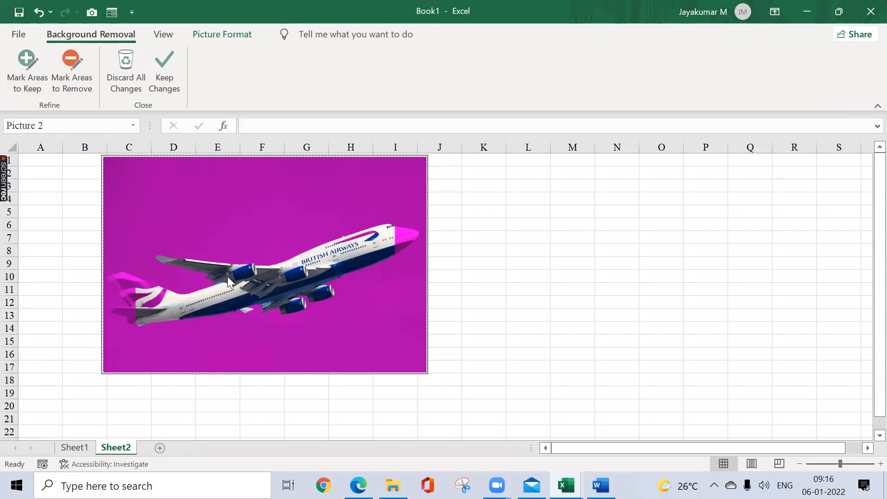
left_click(29, 80)
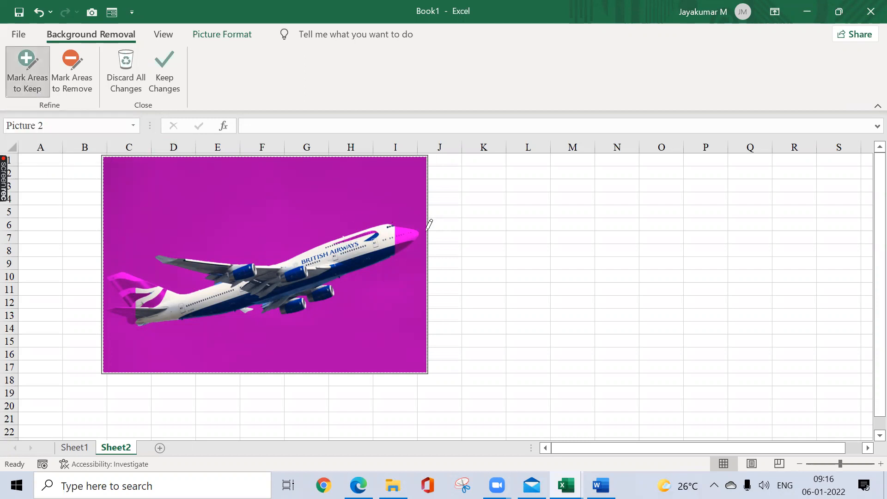
left_click(402, 234)
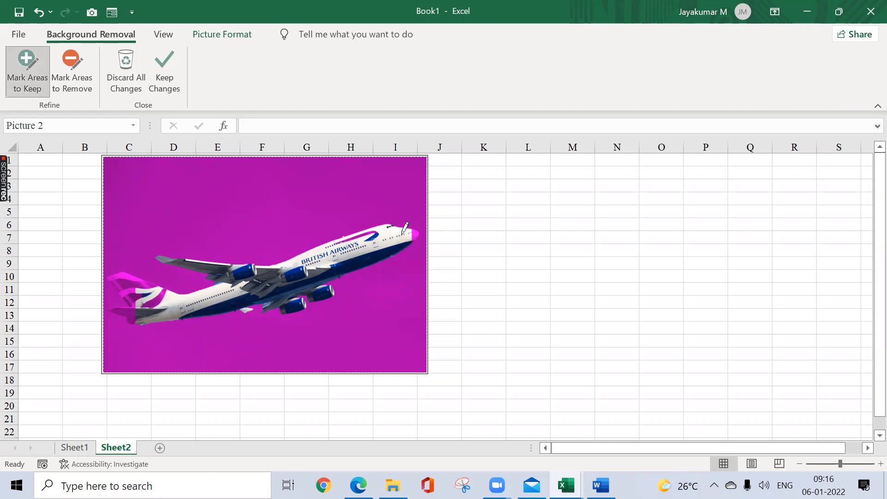
left_click(417, 232)
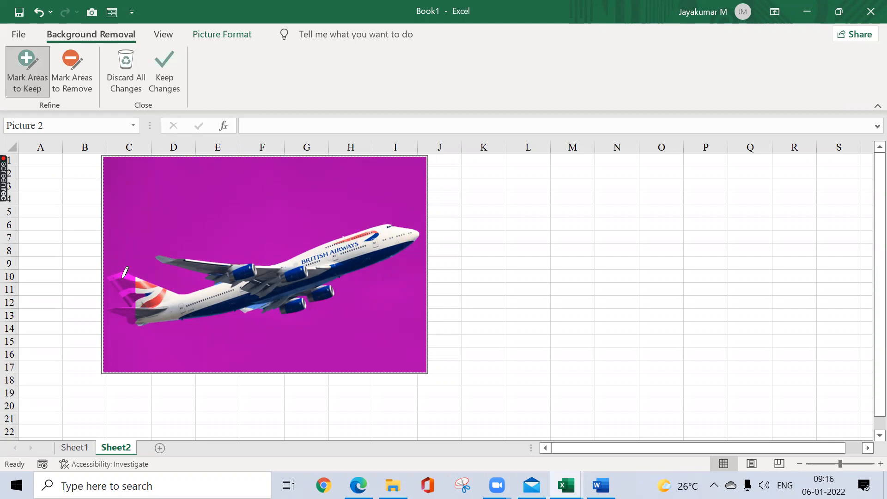
left_click_drag(114, 279, 138, 292)
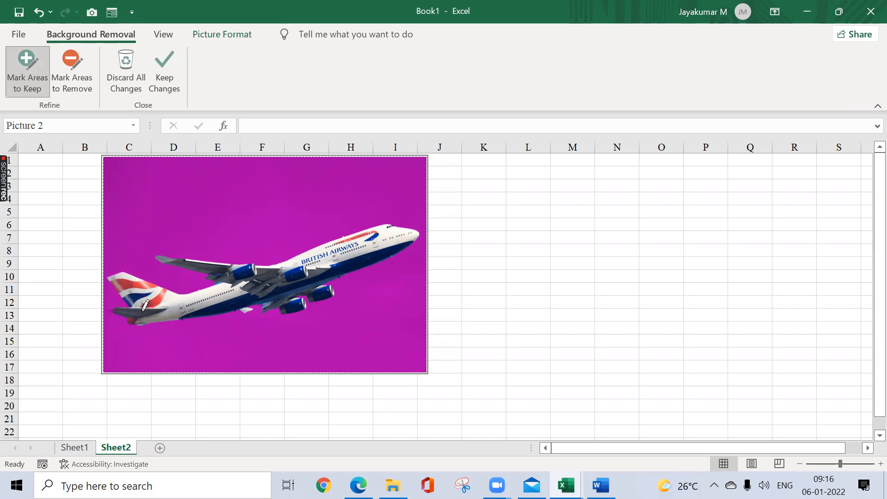
left_click(109, 310)
left_click(165, 310)
left_click(166, 78)
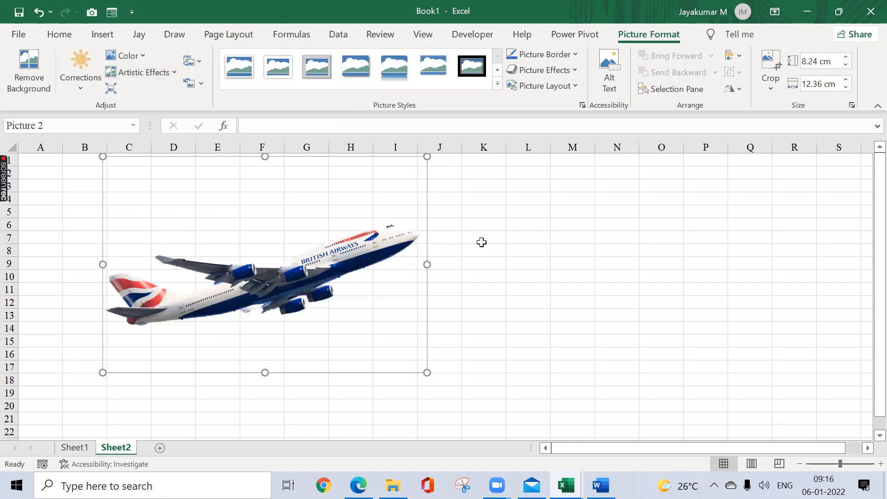
Step: Move the airplane picture and resize it to about 6.72 cm high by 10.08 cm wide, over columns B to G
left_click_drag(391, 202, 482, 206)
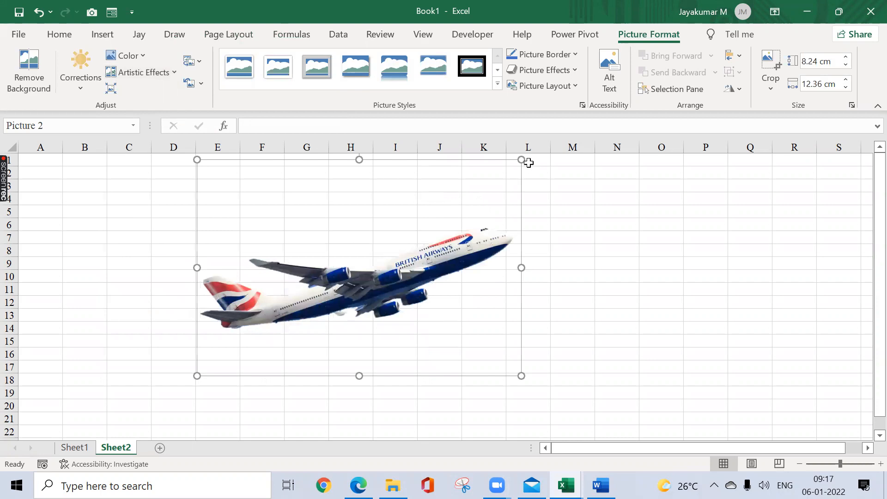
left_click_drag(523, 159, 255, 198)
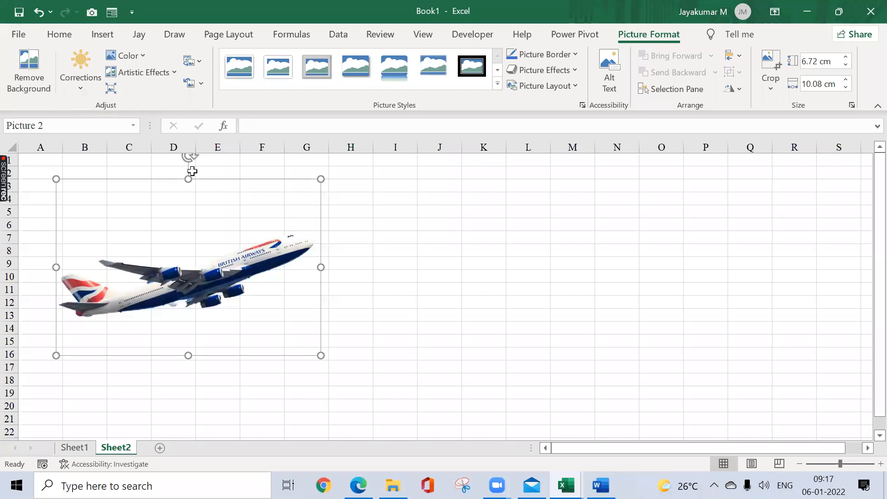
Step: Look through the color and correction presets available for the airplane picture without applying one
left_click(143, 58)
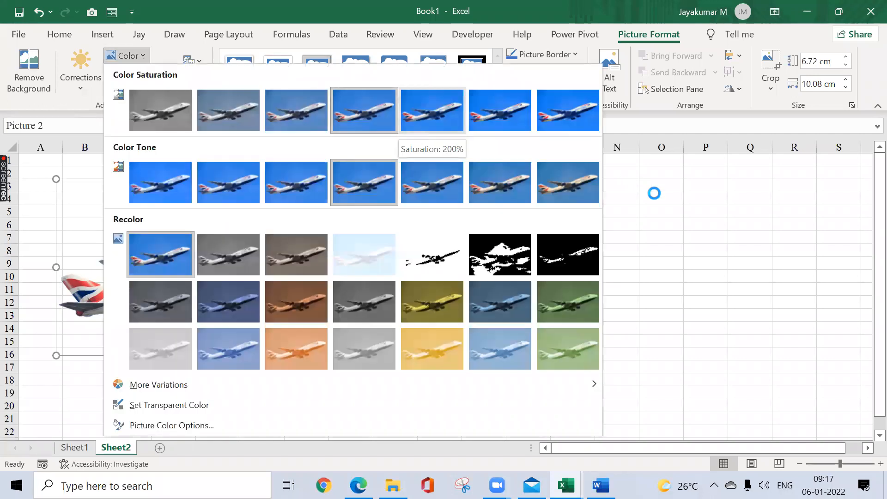
key("Escape")
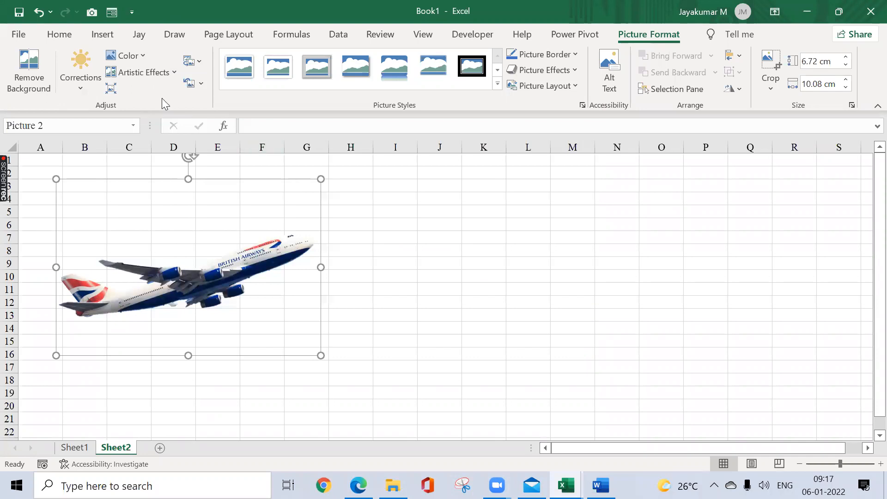
left_click(89, 91)
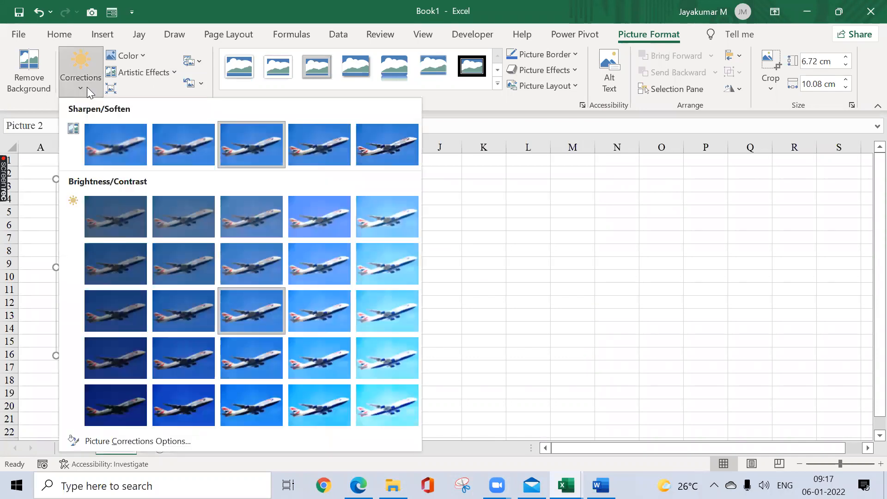
left_click(485, 177)
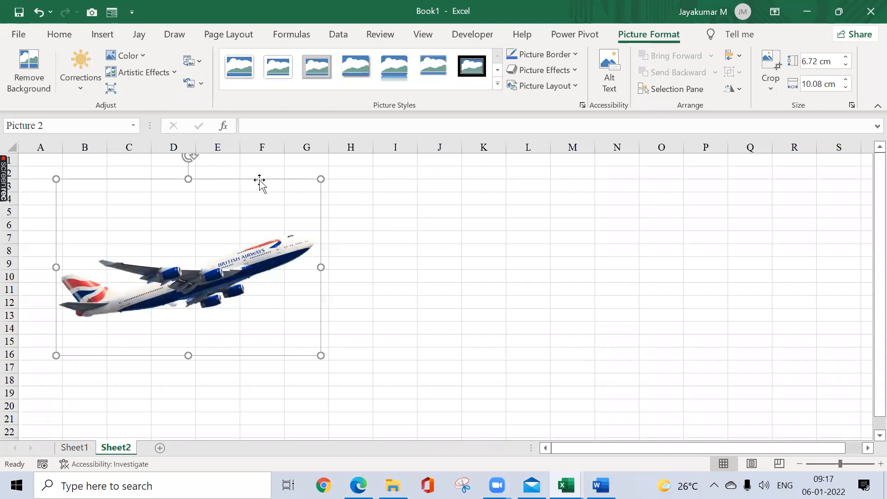
Step: Move the picture over columns C to H, apply a rounded perspective picture style with shadow and round its corners further
left_click_drag(259, 180, 312, 180)
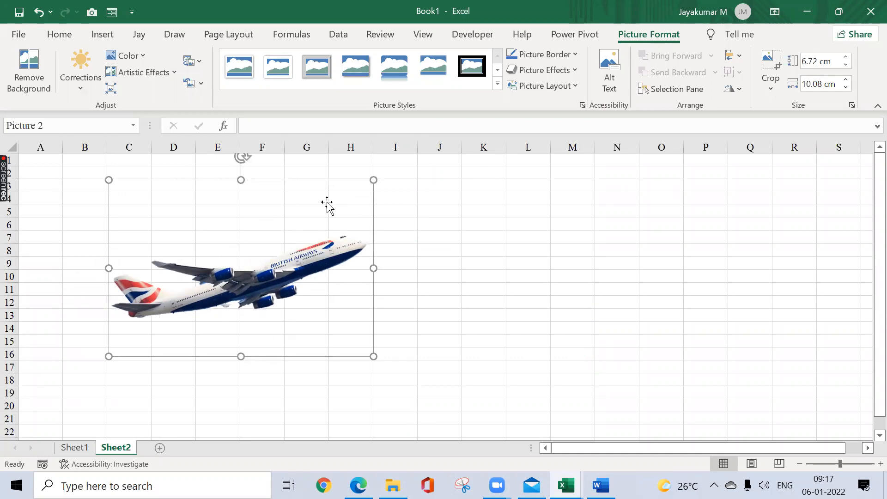
left_click(499, 83)
left_click(241, 189)
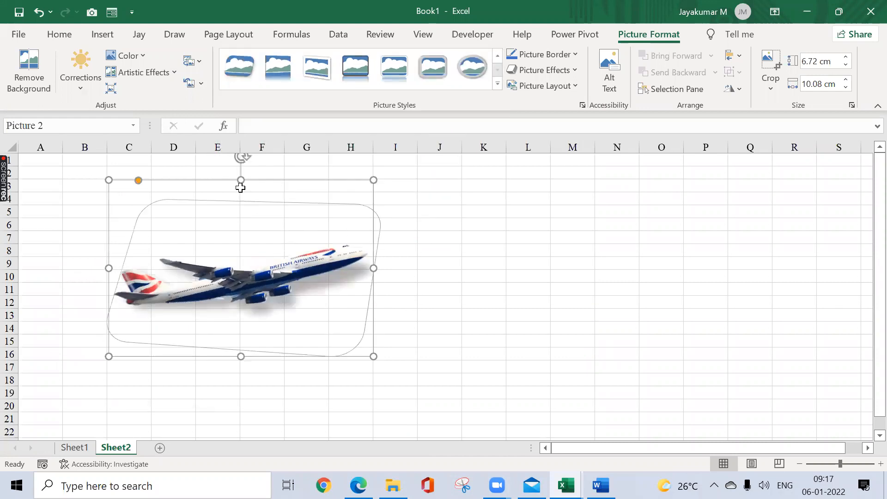
left_click_drag(138, 180, 309, 174)
left_click_drag(196, 179, 234, 236)
left_click_drag(197, 180, 261, 174)
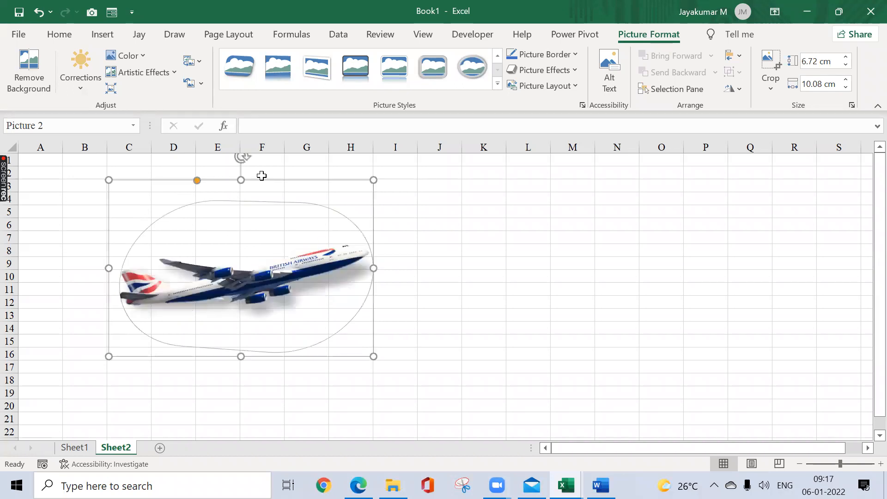
left_click(427, 242)
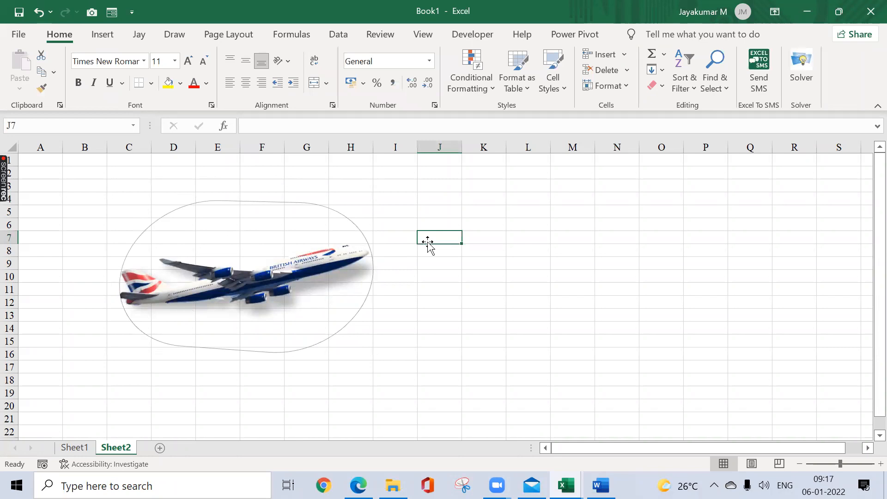
left_click(275, 241)
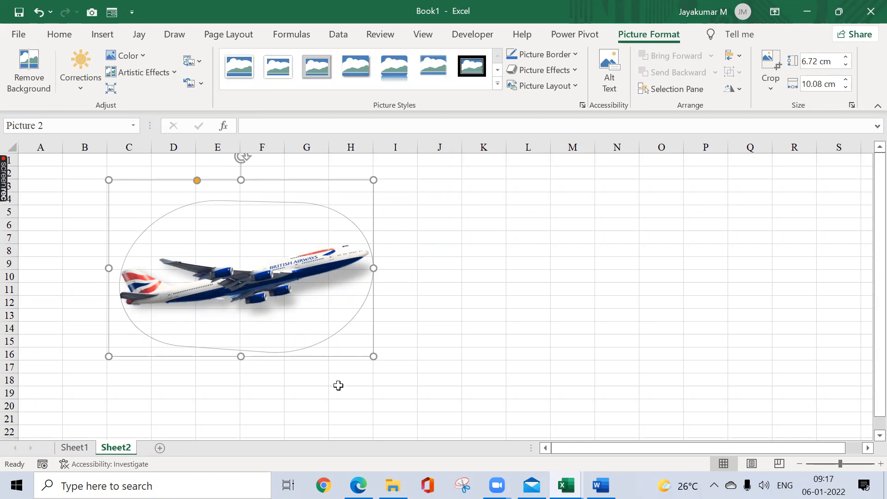
left_click(498, 202)
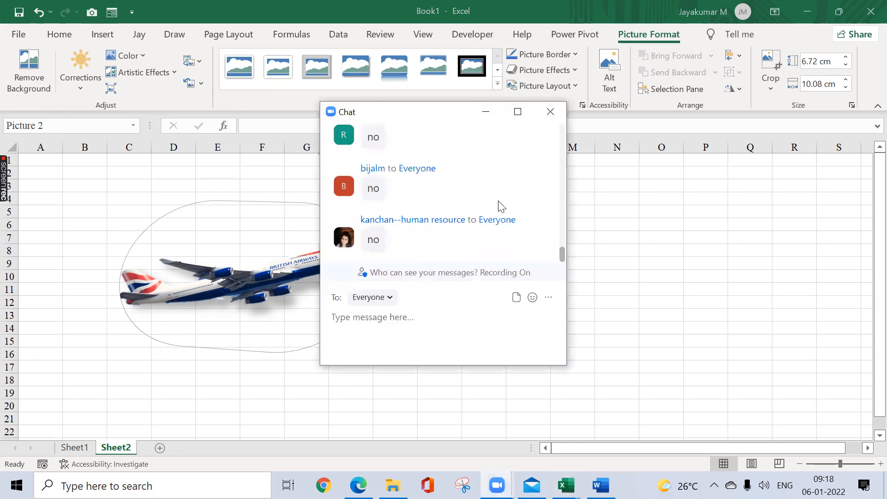
left_click(458, 236)
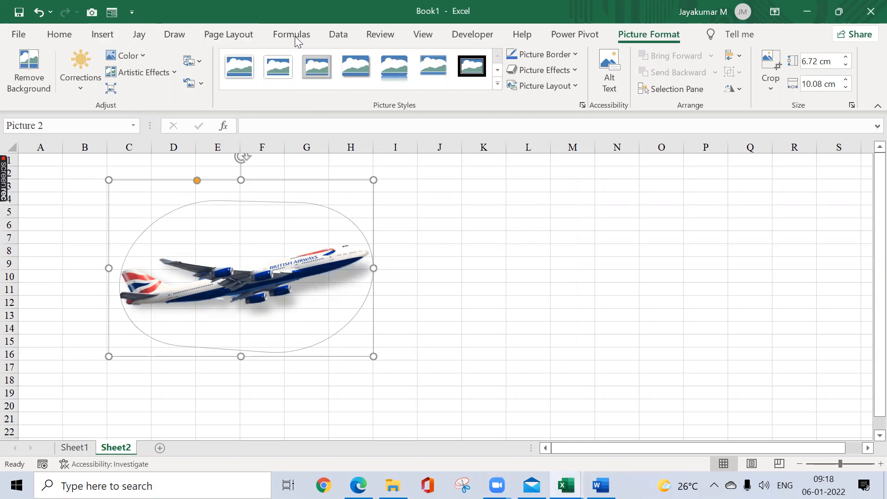
left_click(114, 36)
left_click(167, 91)
left_click(488, 231)
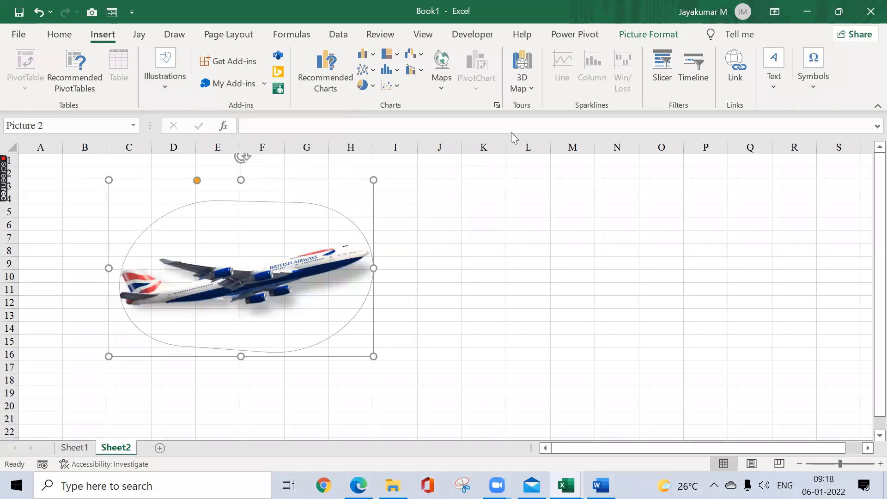
Step: Review the rotation and object grouping options for the airplane picture without applying any
left_click(642, 32)
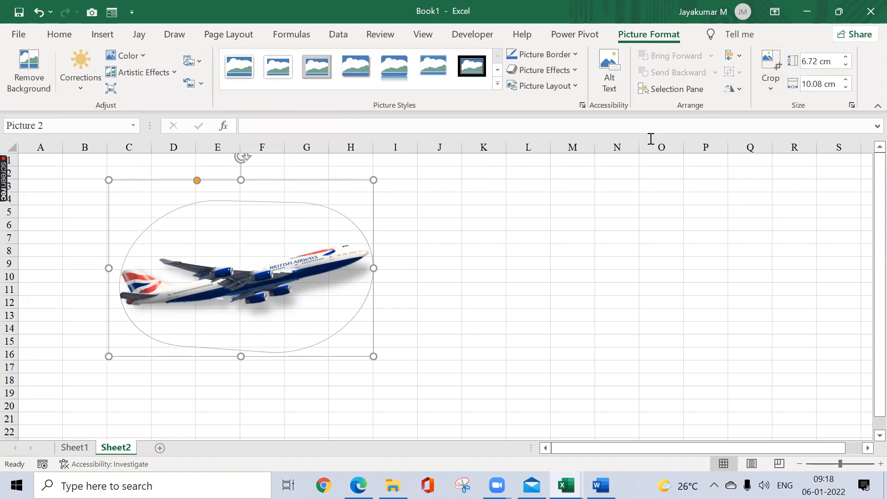
left_click(737, 89)
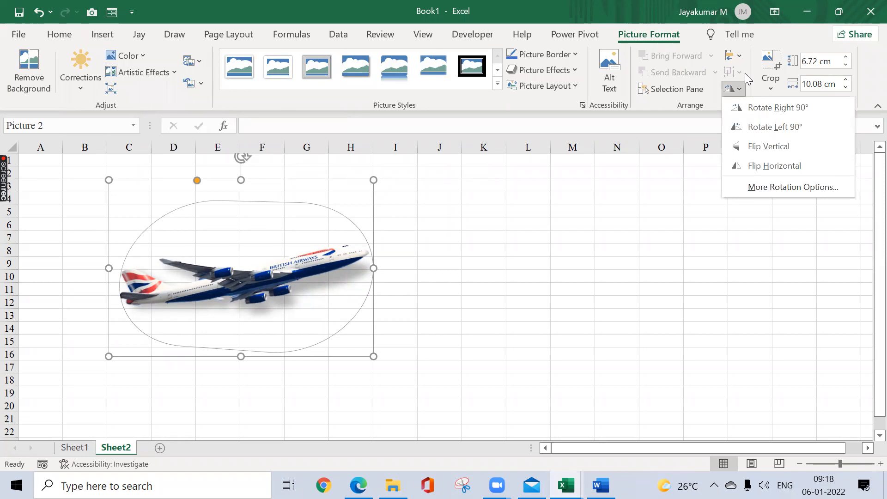
left_click(730, 76)
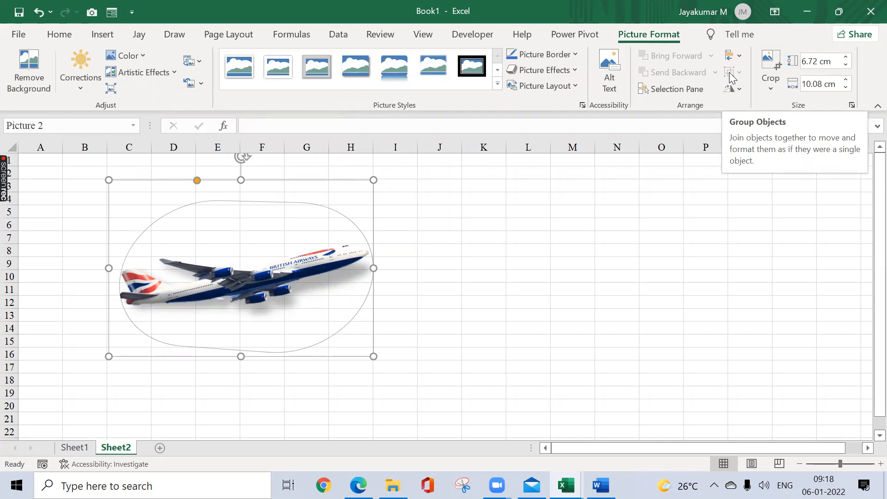
left_click(488, 227)
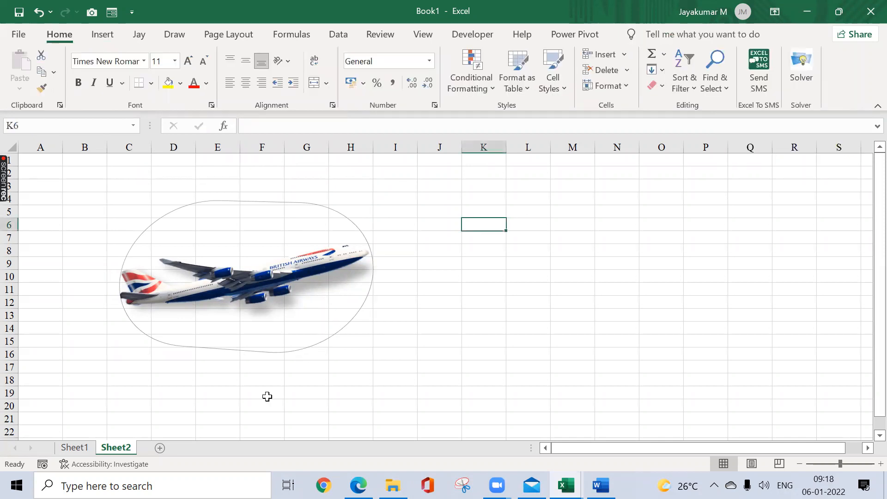
left_click(98, 37)
left_click(175, 90)
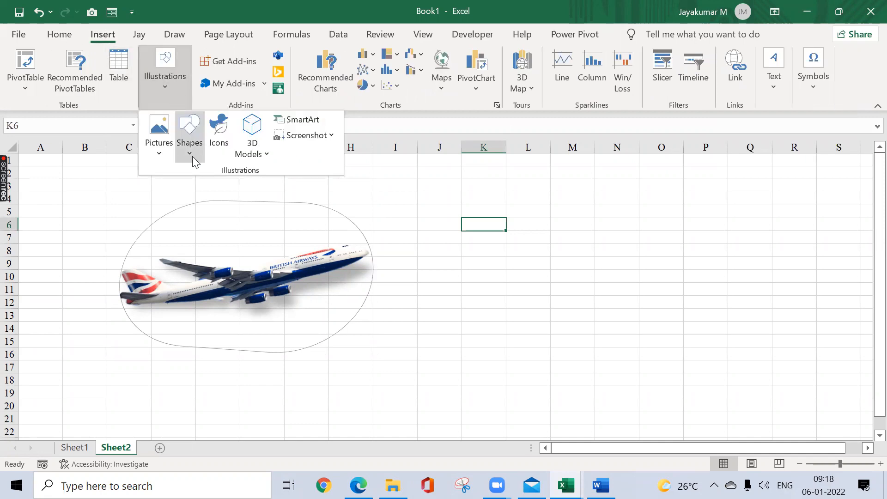
left_click(420, 297)
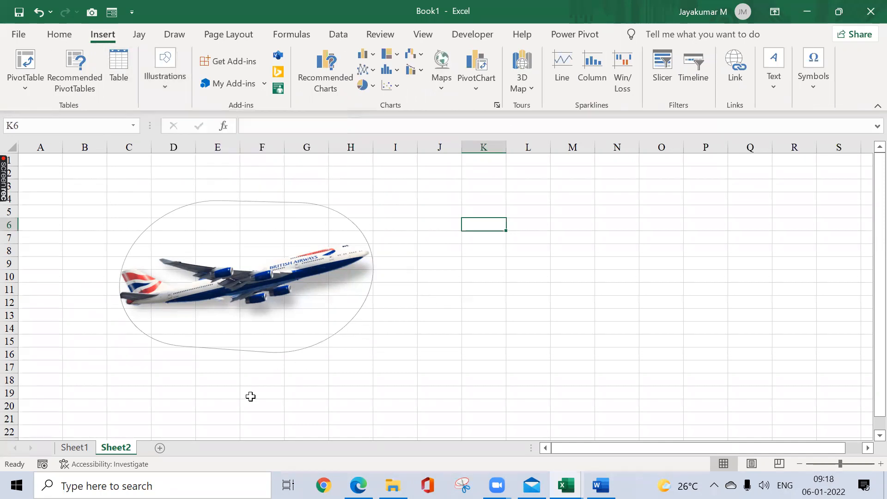
Step: Add a new worksheet and enter Infographics in cell C3
left_click(161, 449)
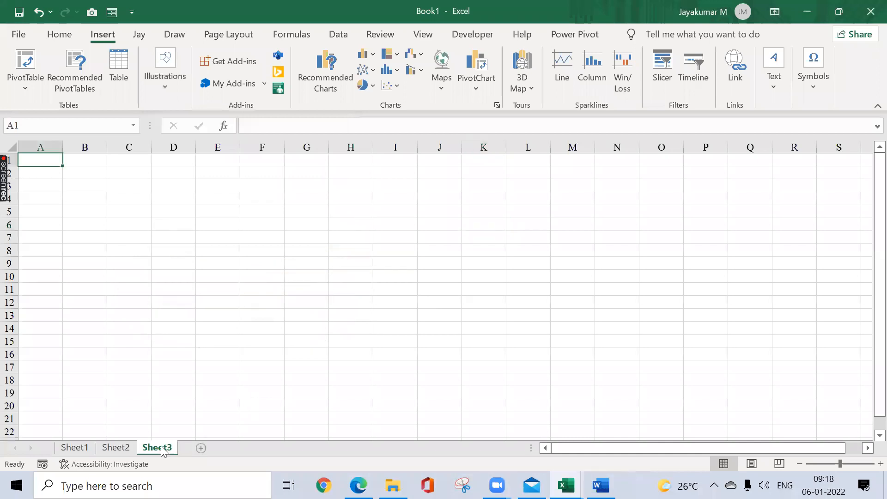
left_click(111, 189)
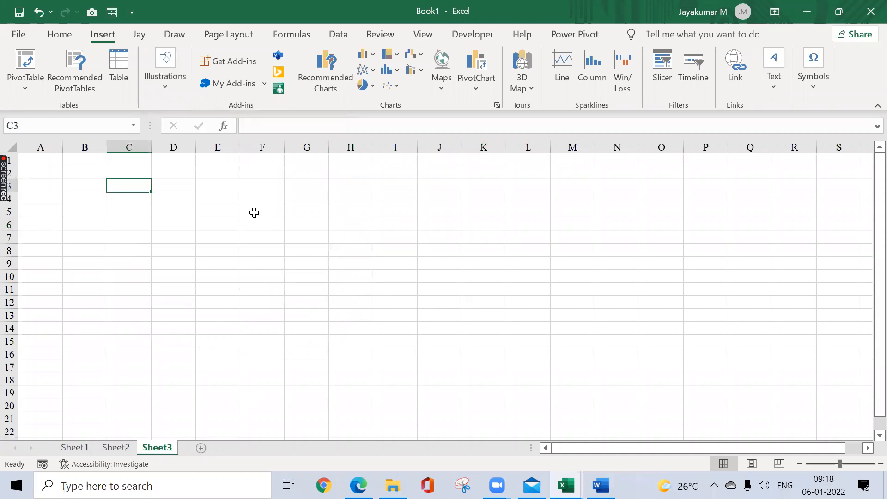
type("Infogra")
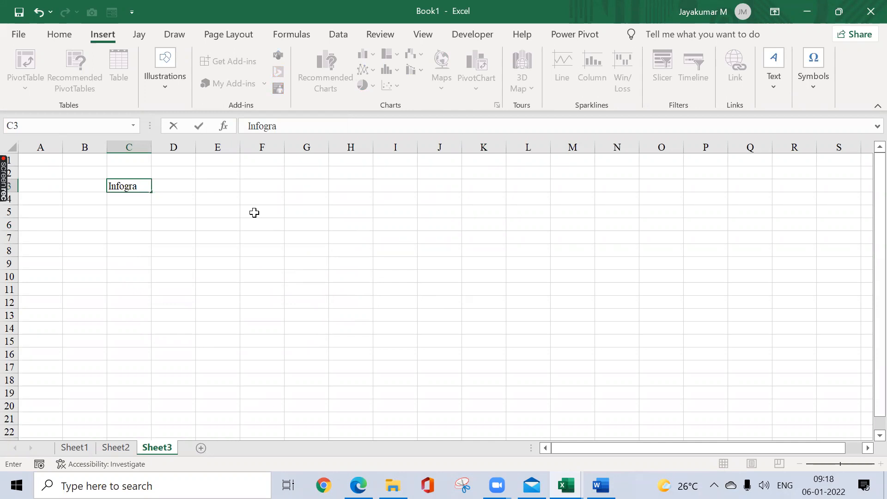
type("phics")
key("Return")
Step: AutoFit the width of column C to the text in cell C3
key("Up")
key("alt+o")
key("c")
key("a")
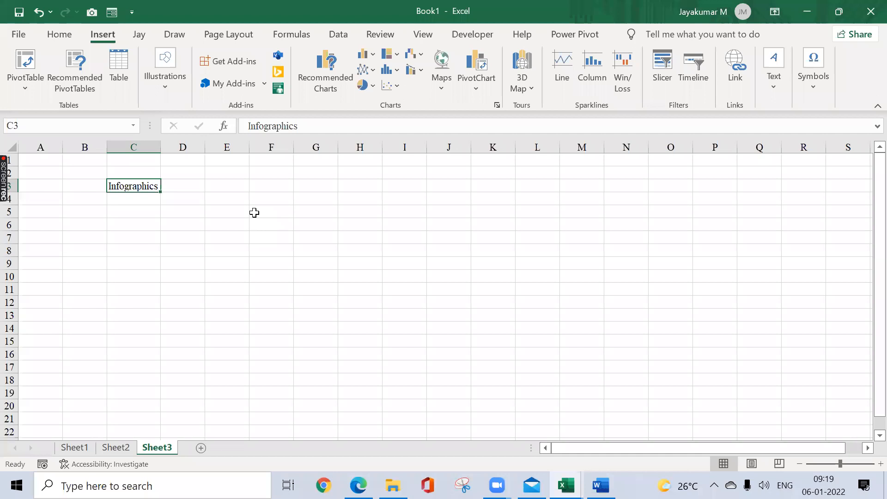
Step: Draw a rectangle about 2.15 cm high by 5.96 cm wide over columns F to I, starting in row 5
left_click(154, 90)
left_click(187, 138)
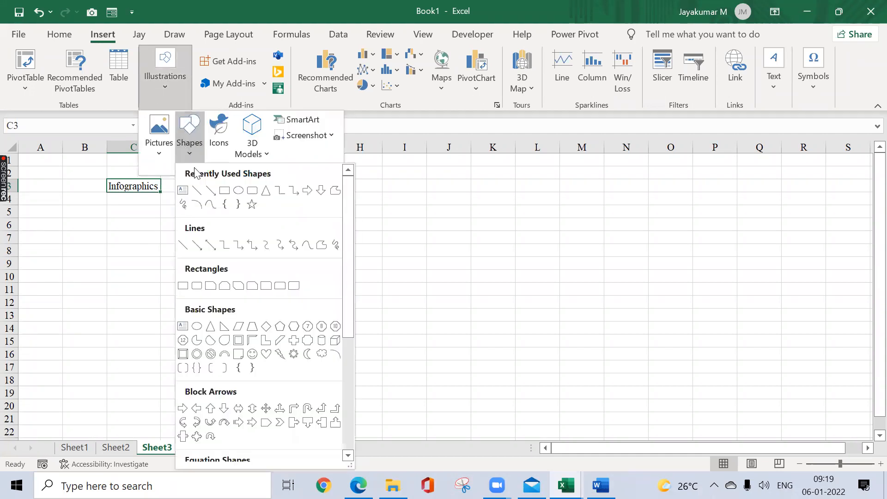
left_click(223, 194)
mouse_move(254, 203)
left_mouse_down()
mouse_move(379, 256)
mouse_move(411, 260)
left_mouse_up()
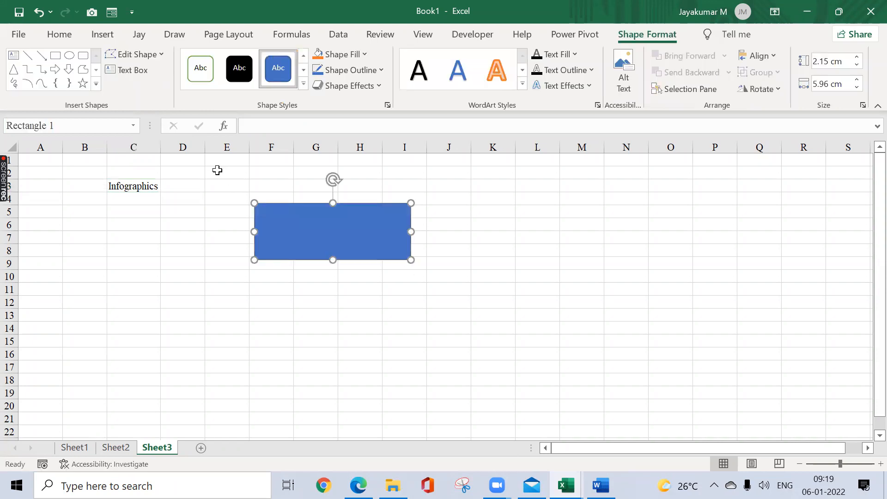
left_click(161, 57)
left_click(134, 186)
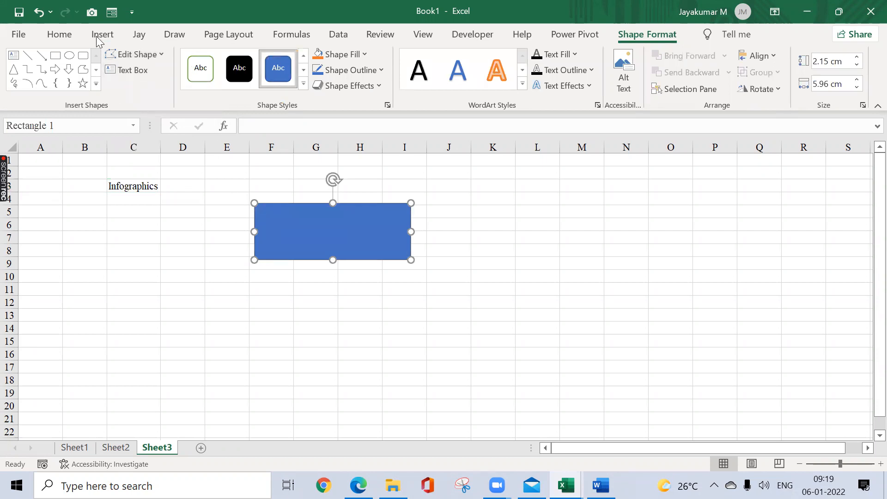
left_click(187, 197)
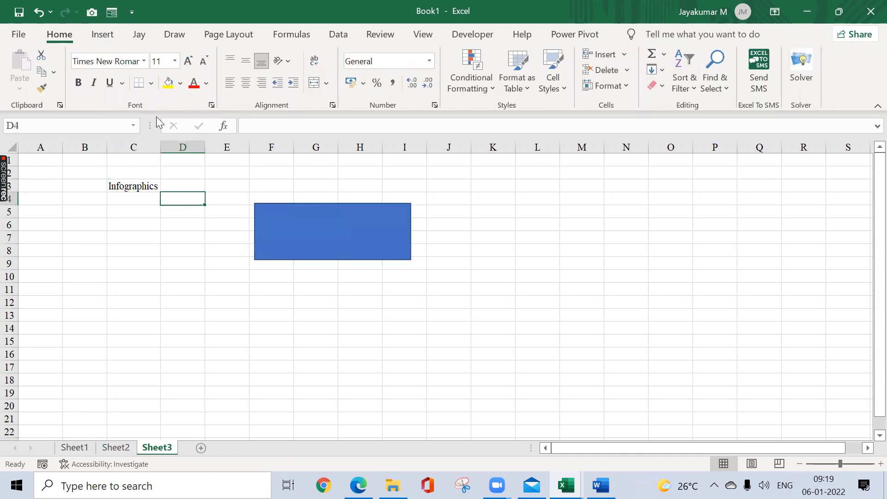
Step: Draw an oval about 2.73 cm high by 3.02 cm wide overlapping the left end of the blue rectangle
left_click(102, 35)
left_click(154, 86)
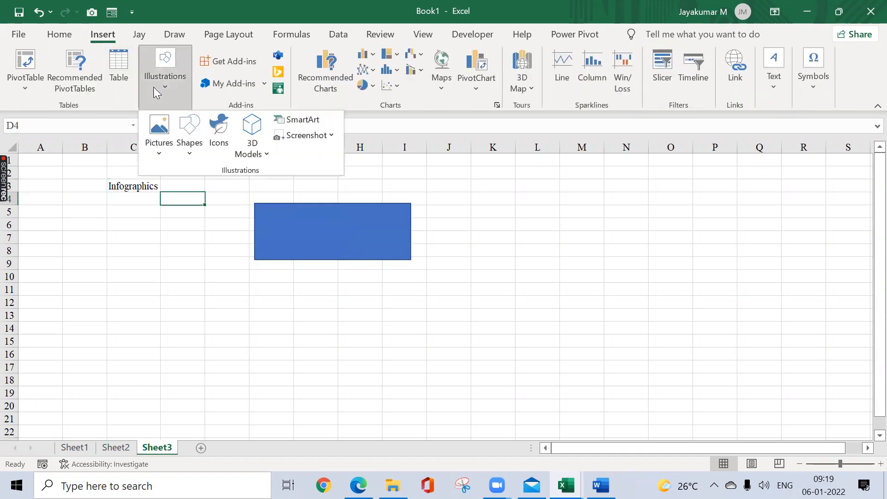
left_click(189, 146)
left_click(238, 191)
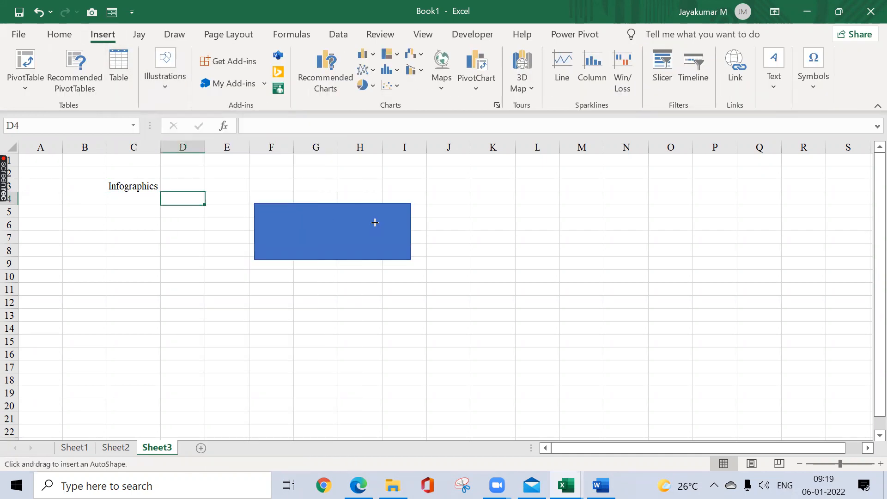
mouse_move(359, 207)
left_mouse_down()
mouse_move(439, 277)
mouse_move(406, 248)
mouse_move(277, 246)
left_mouse_up()
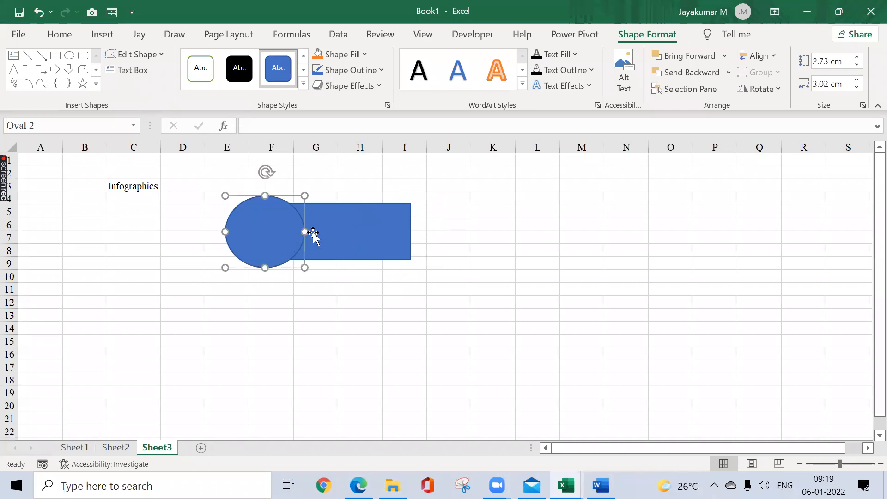
left_click(423, 235)
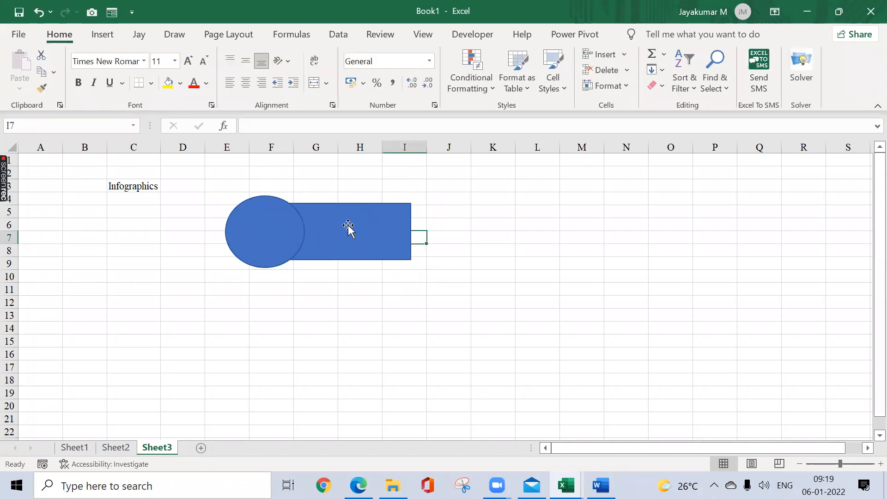
Step: Fill the oval with standard yellow
left_click(264, 237)
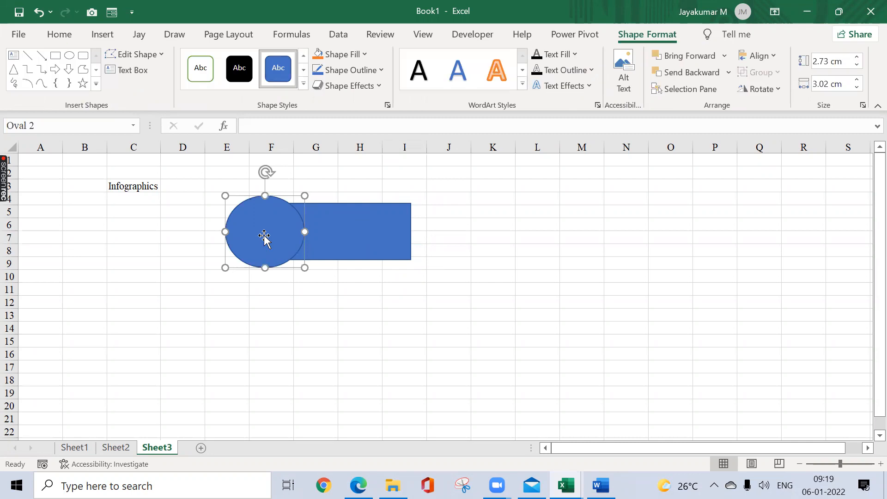
left_click(365, 54)
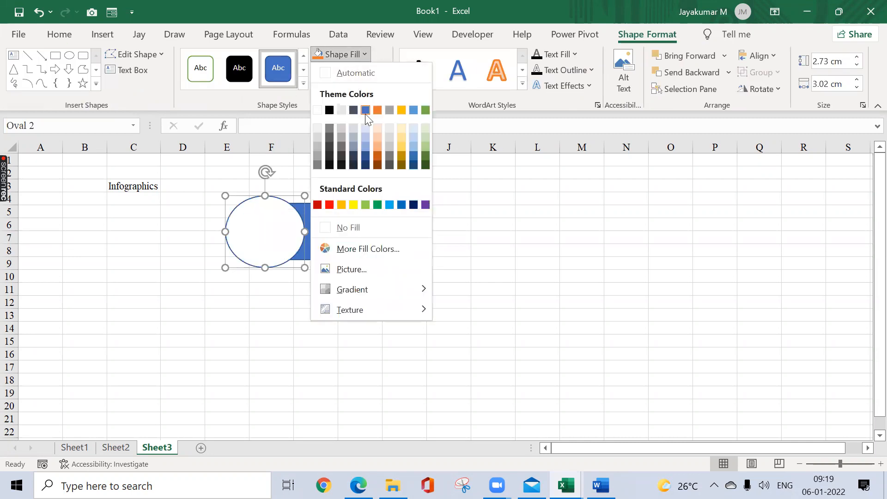
left_click(353, 204)
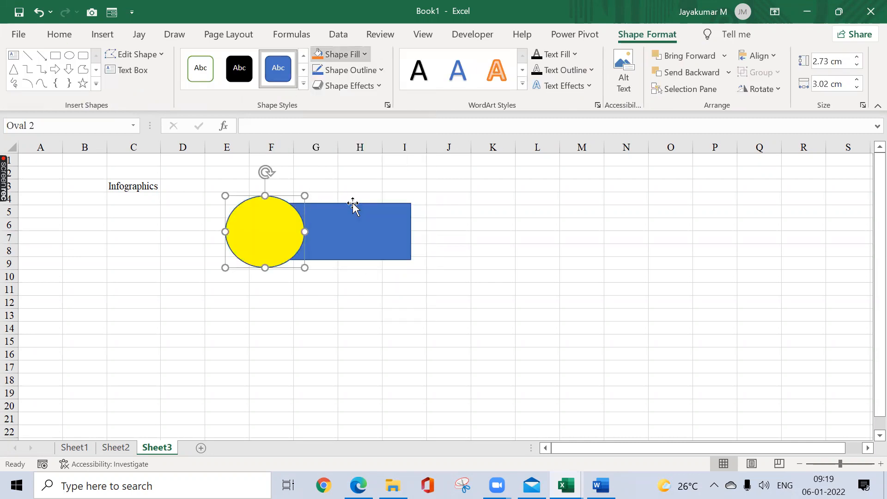
Step: Remove the outline from the yellow oval
left_click(383, 74)
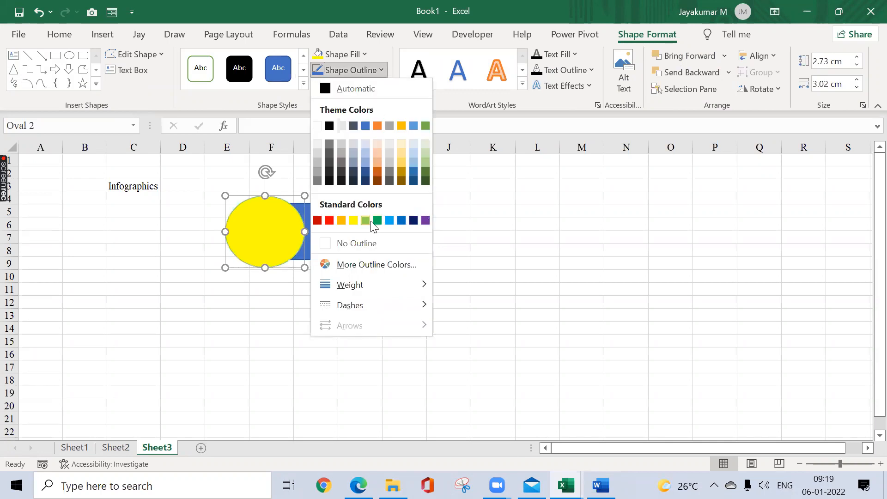
left_click(359, 244)
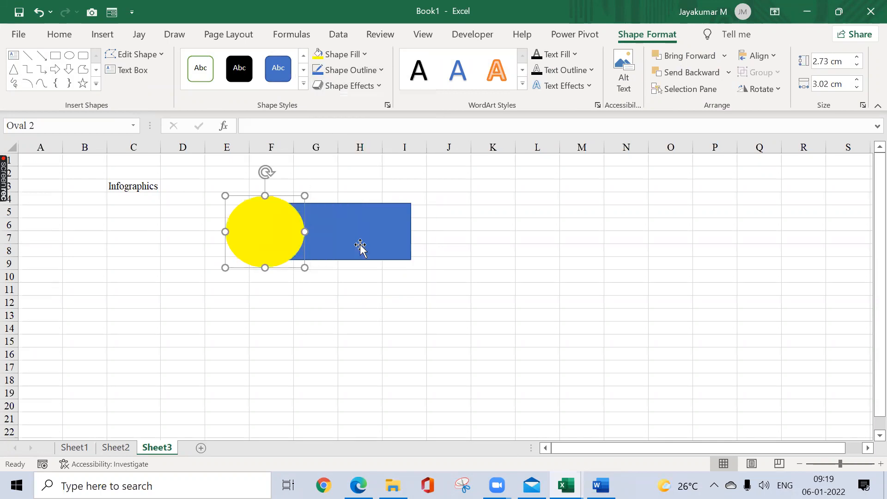
left_click(494, 195)
Step: Move the blue rectangle slightly down and rotate it slightly clockwise behind the yellow oval
left_click_drag(367, 241, 364, 250)
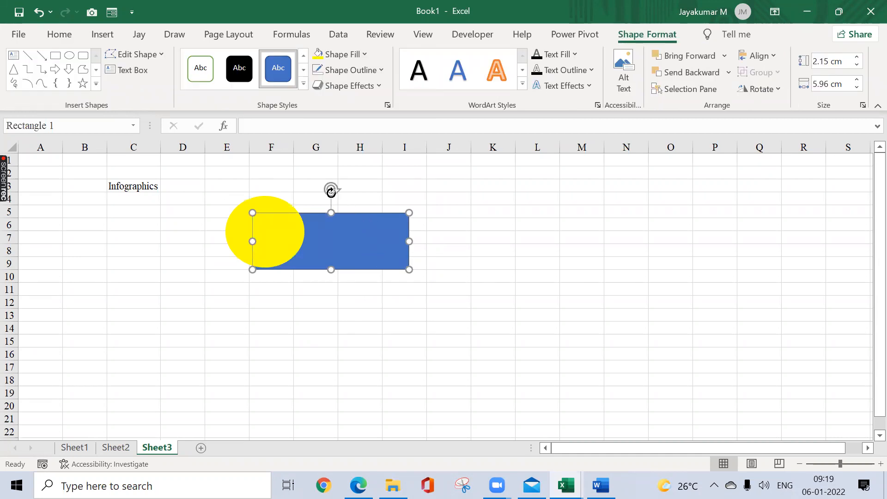
left_click_drag(332, 189, 341, 190)
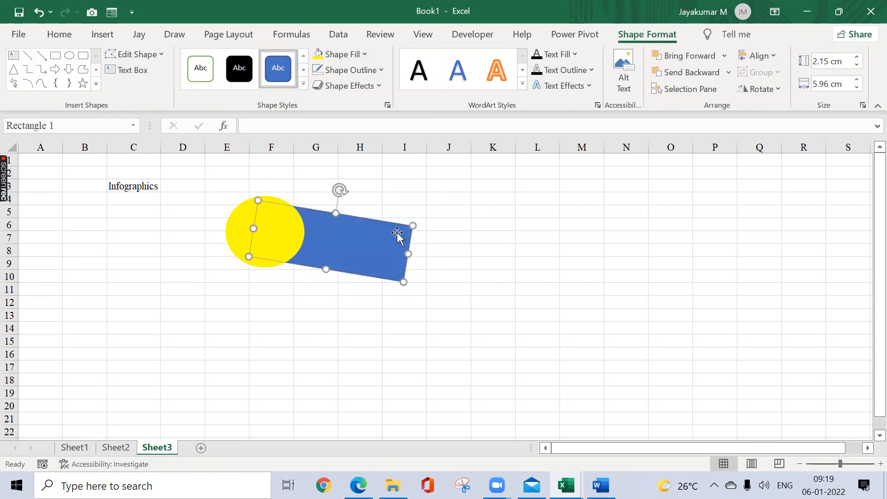
left_click(457, 208)
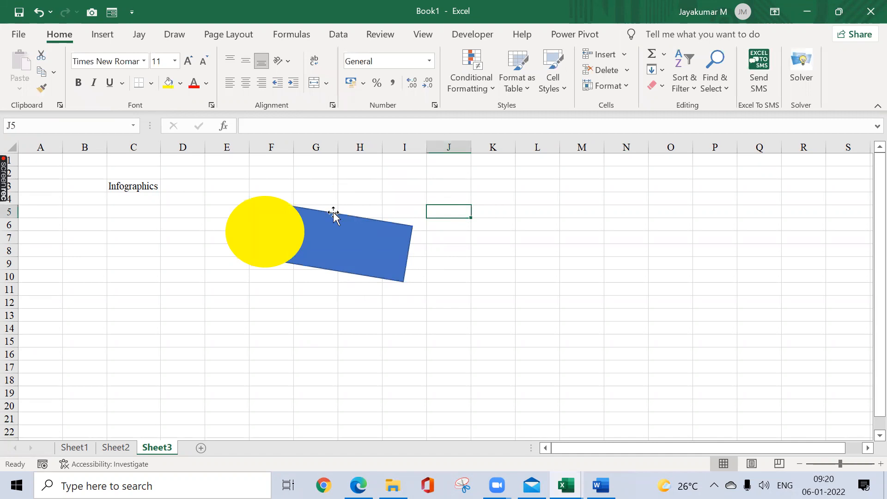
left_click(276, 235)
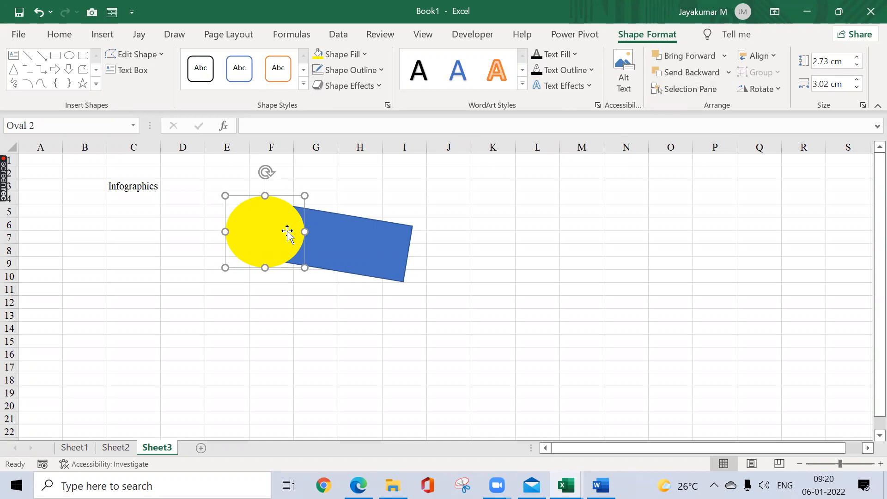
left_click(364, 56)
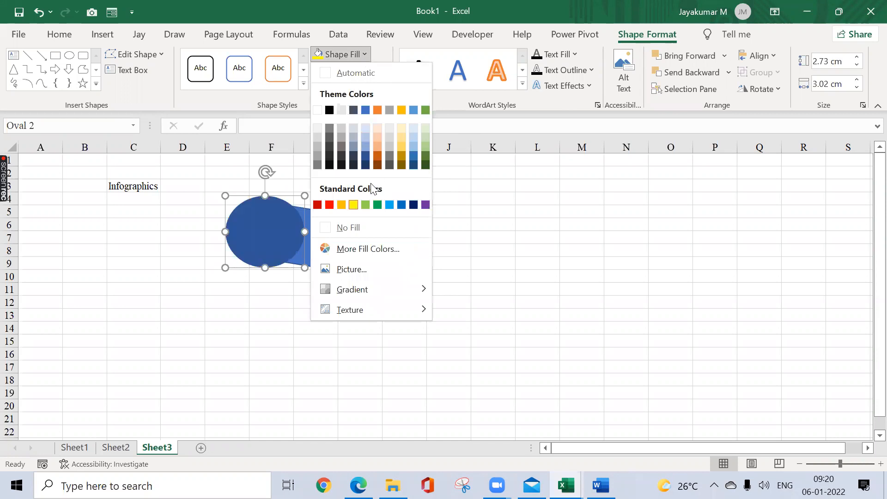
left_click(500, 173)
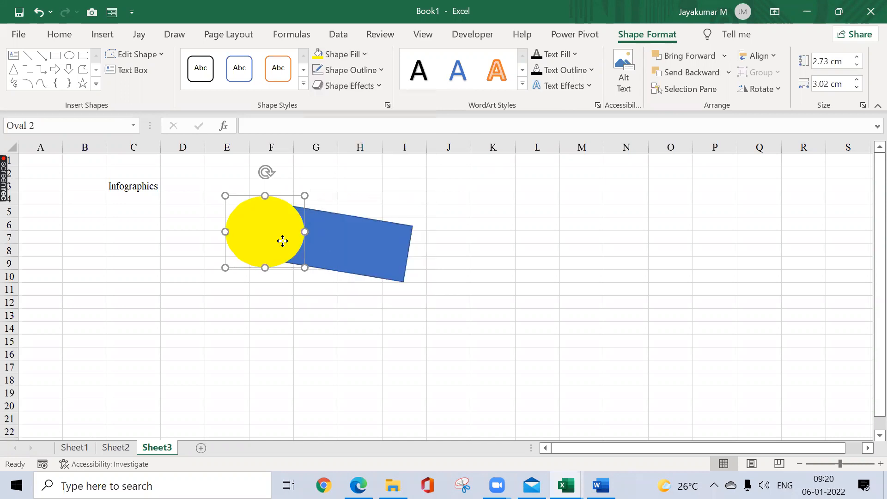
left_click(366, 51)
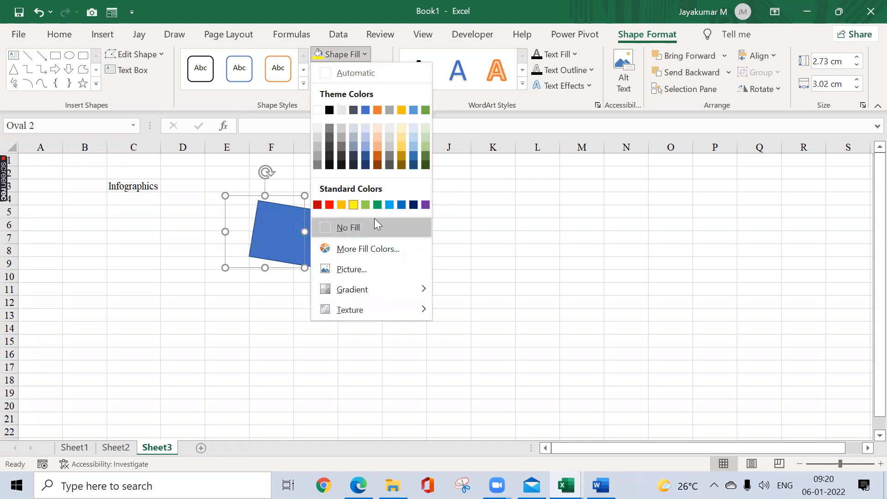
left_click(523, 171)
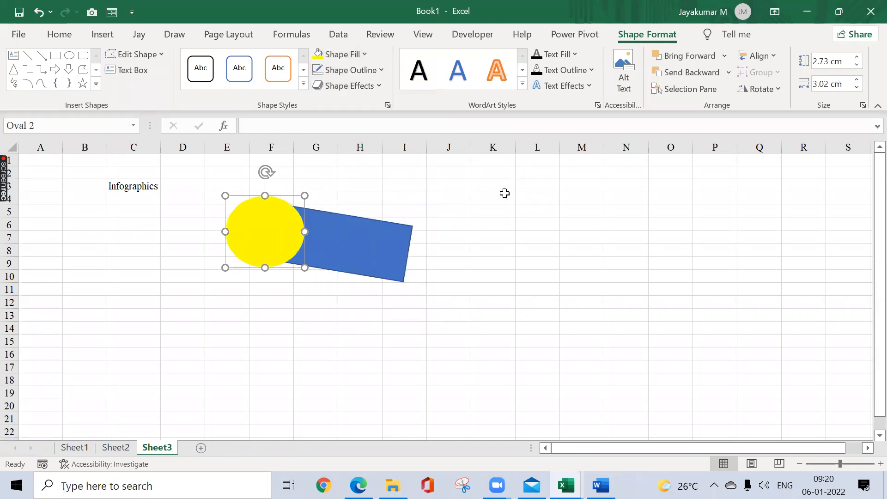
left_click(365, 54)
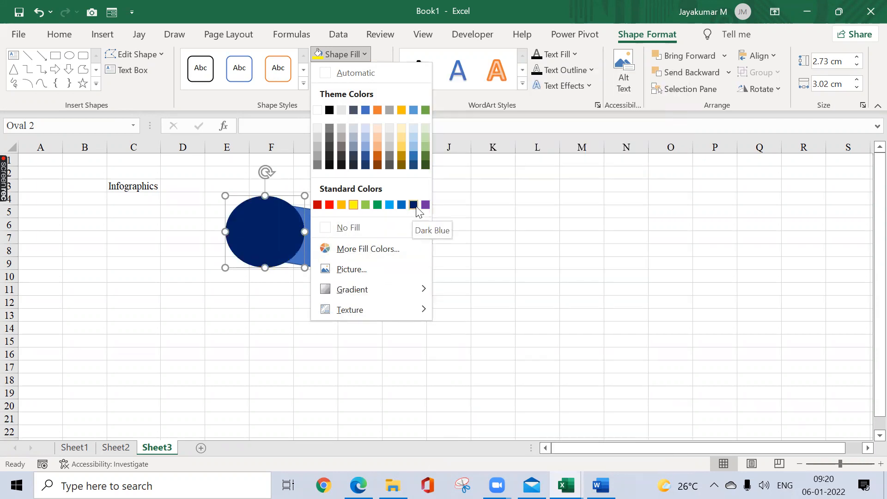
left_click(467, 201)
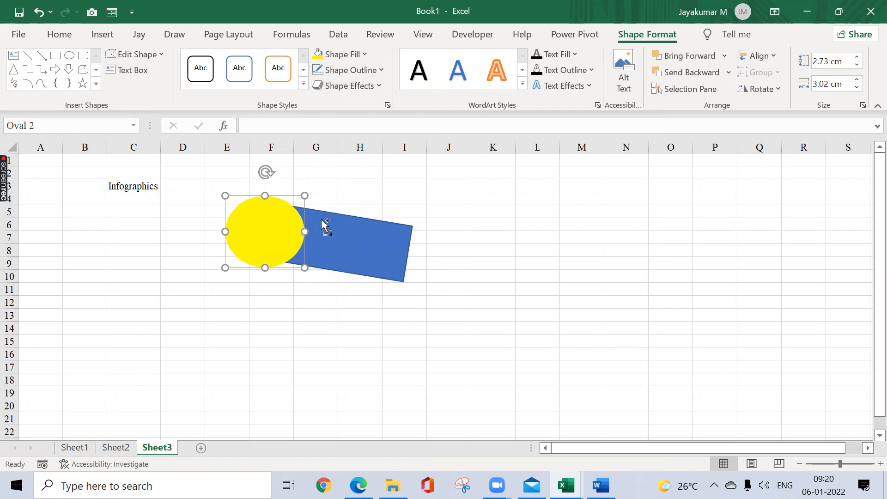
Step: Group the yellow oval with the blue rectangle and move the group slightly down and to the left
left_click(332, 226, "ctrl")
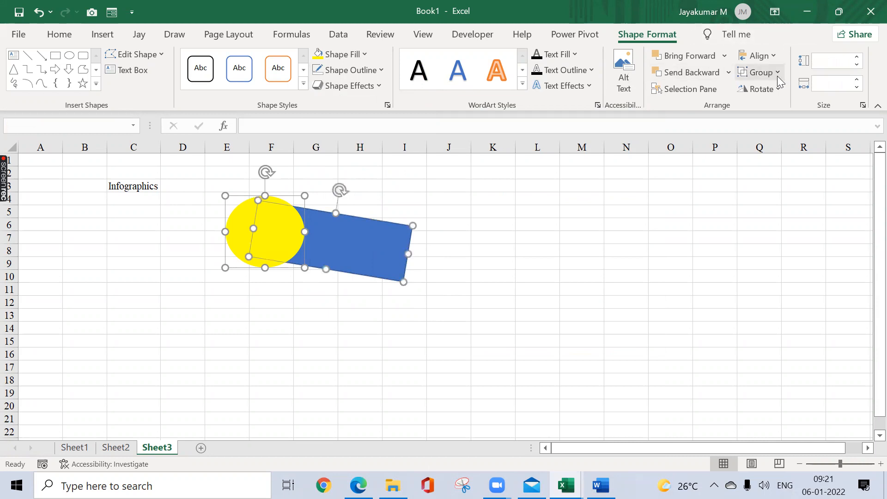
left_click(778, 76)
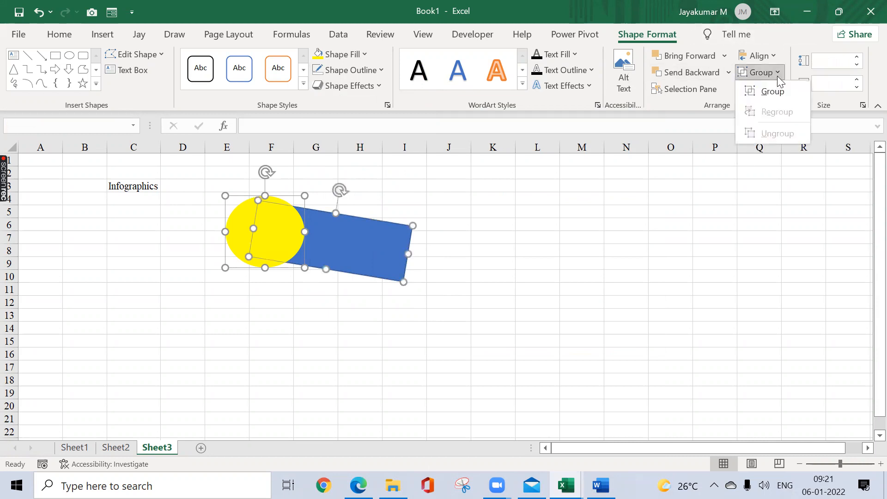
left_click(773, 93)
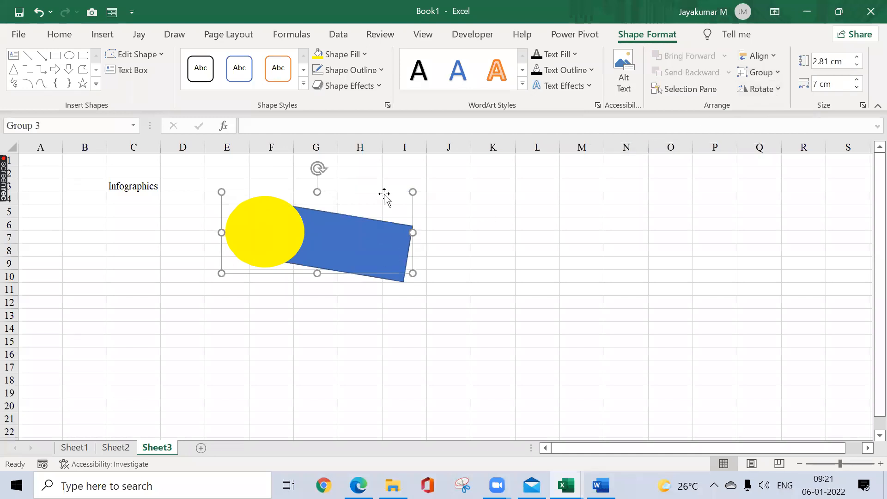
left_click_drag(384, 193, 358, 212)
left_click(351, 164)
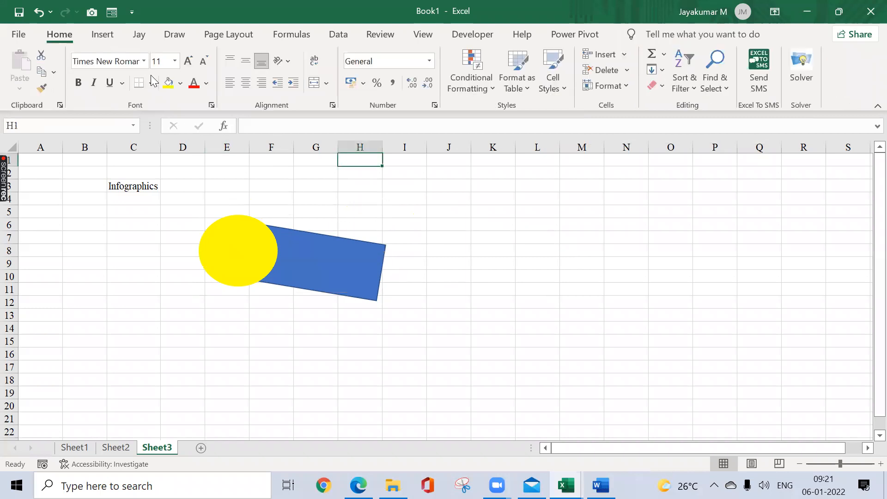
left_click(102, 38)
left_click(165, 76)
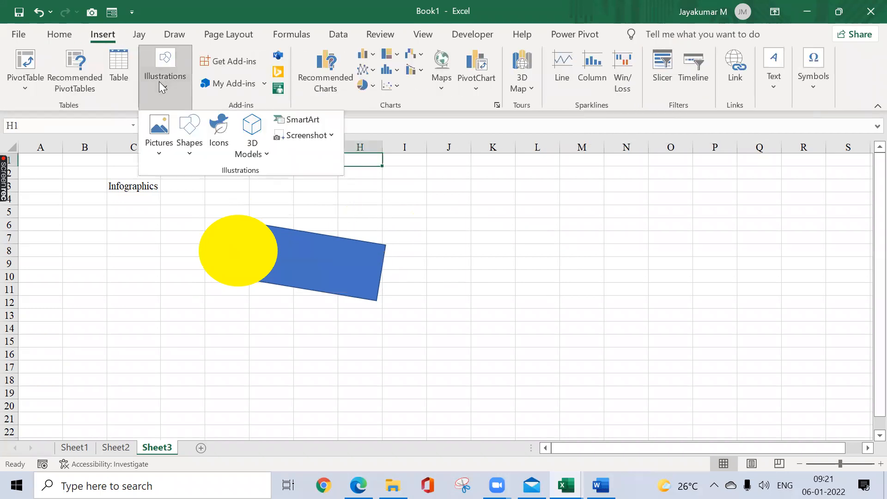
left_click(187, 148)
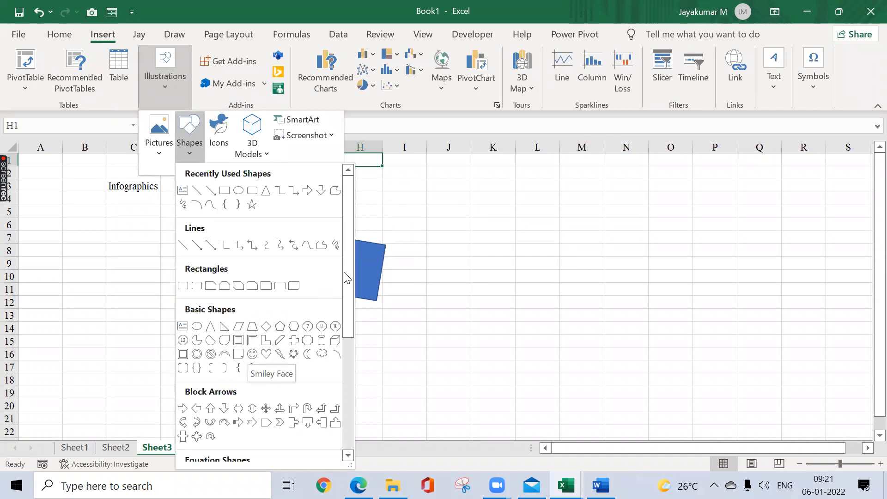
left_click_drag(350, 265, 356, 344)
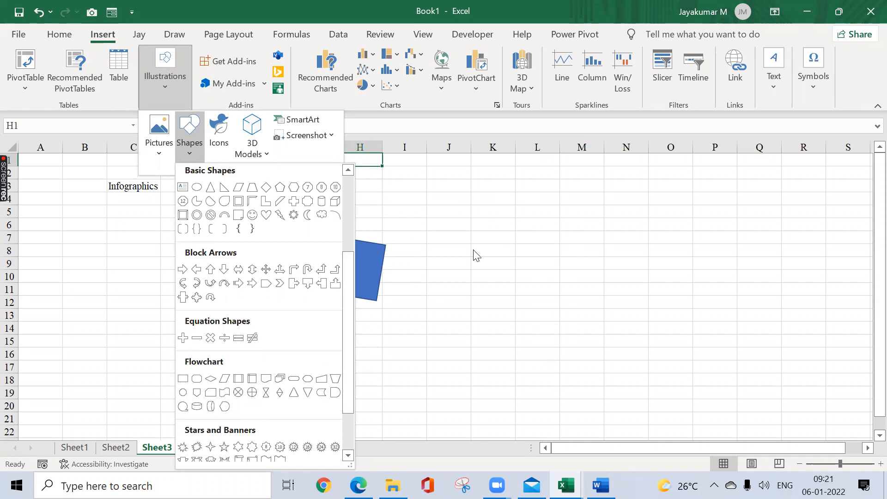
left_click(454, 223)
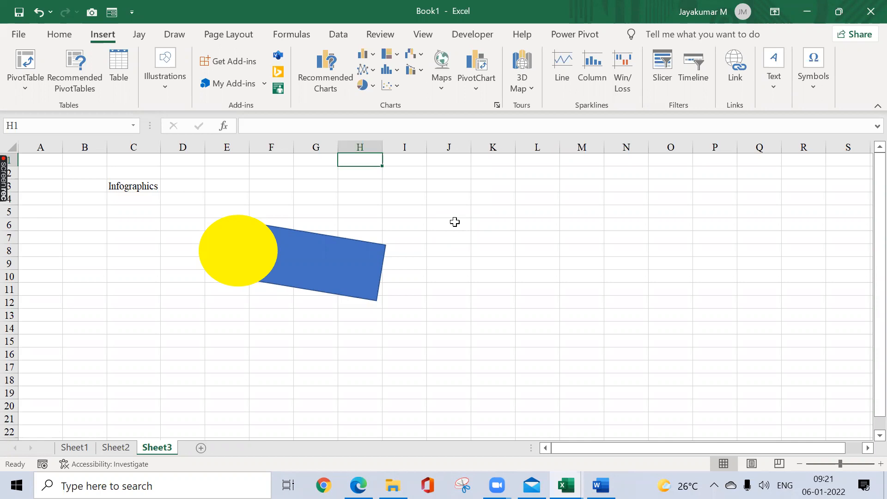
Step: Launch PowerPoint and change the first slide of the new presentation to a blank layout
key("super+r")
type("powe")
key("Down")
key("Return")
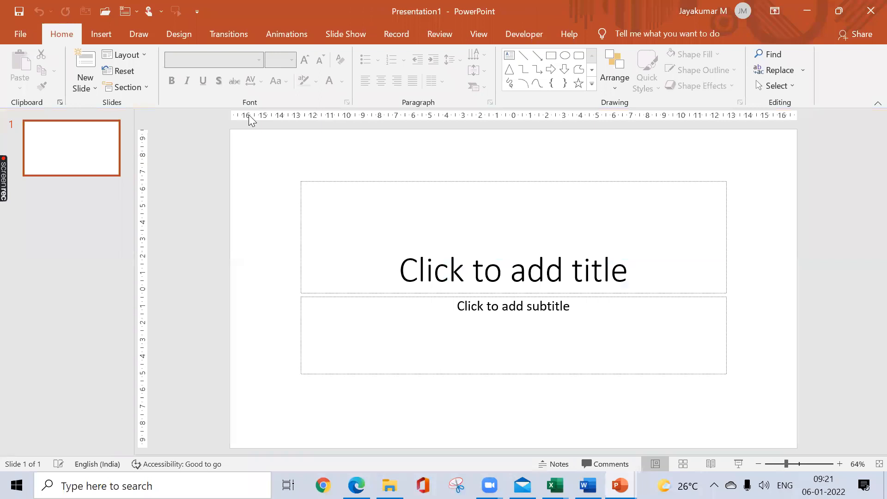
left_click(147, 54)
left_click(143, 249)
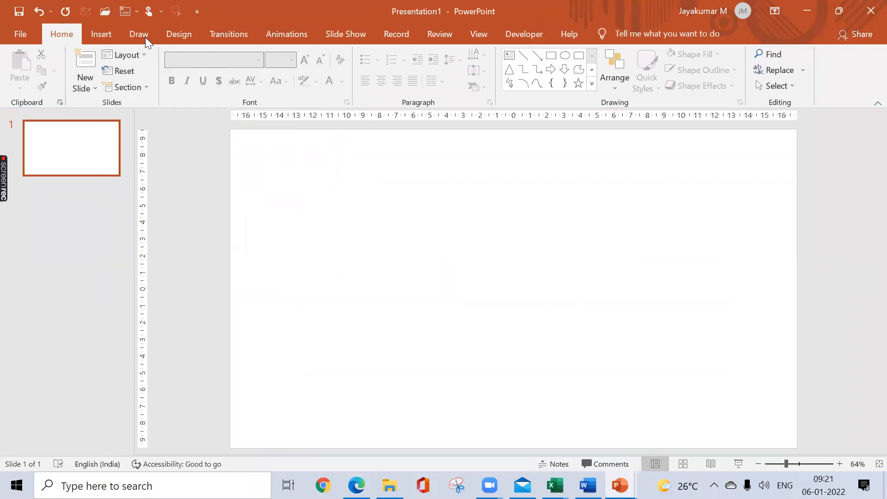
Step: Draw a rectangle about 3.37 cm high by 9.36 cm wide in the upper-left part of the slide
left_click(103, 29)
left_click(211, 87)
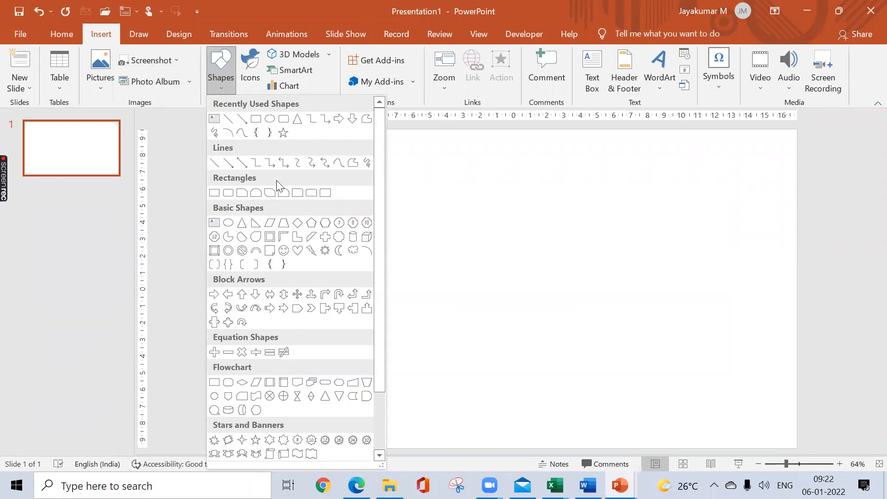
left_click(214, 192)
left_click_drag(309, 170, 465, 225)
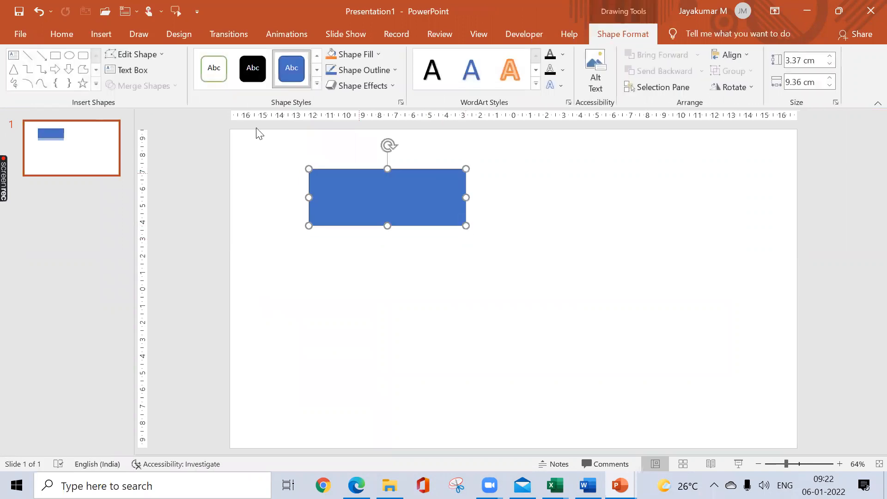
Step: Draw an oval about 4.22 cm high by 4.78 cm wide over the rectangle's left end and select both shapes
left_click(70, 55)
left_click_drag(294, 168, 332, 213)
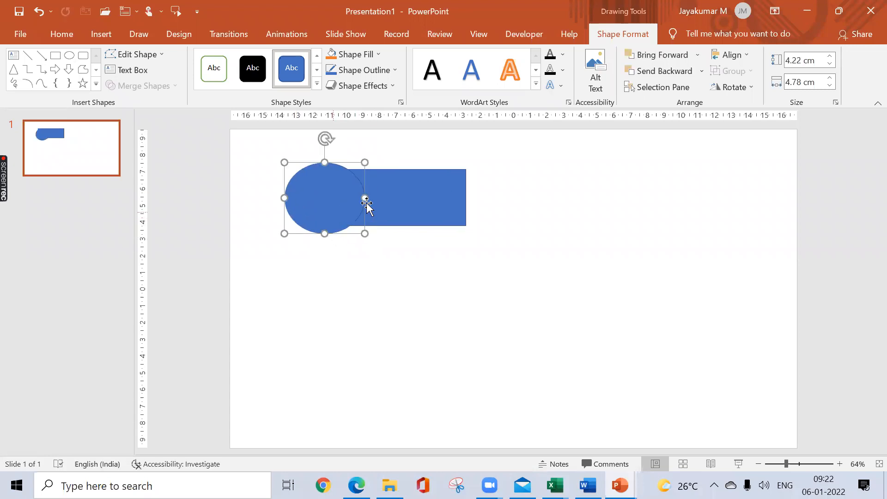
left_click(429, 193, "shift")
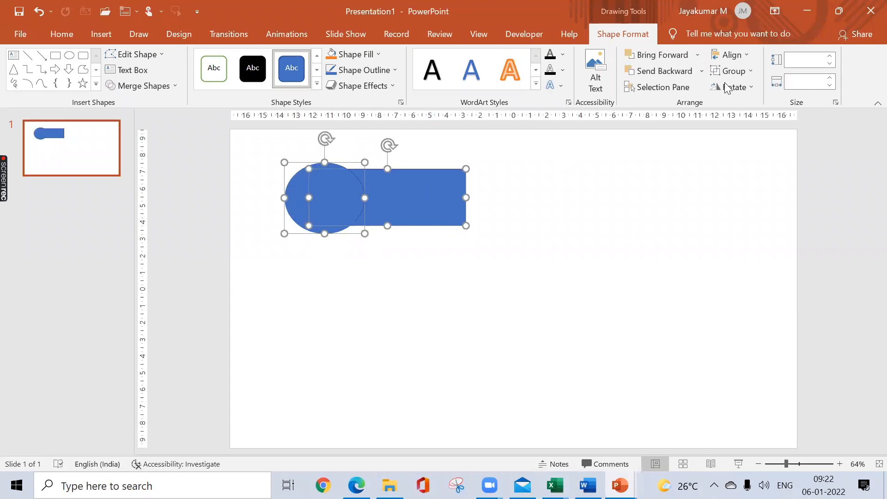
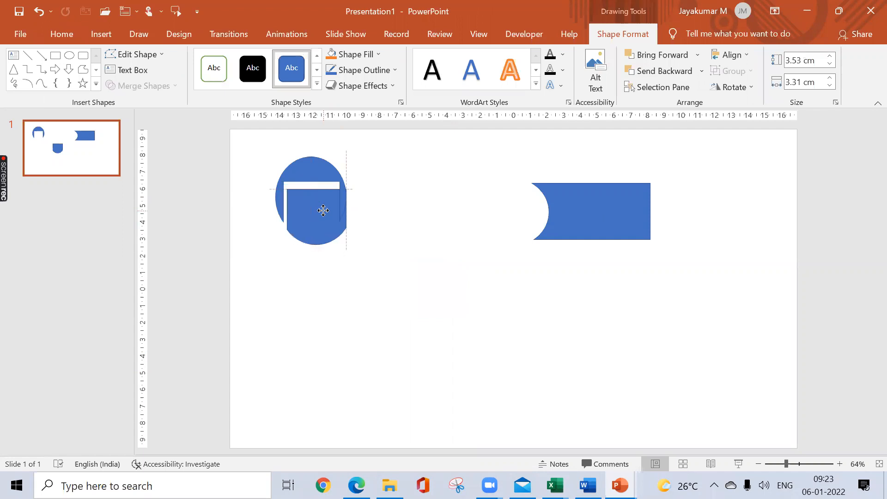
Step: Deselect the shapes on the slide and switch back to the Excel workbook Book1
left_click(418, 241)
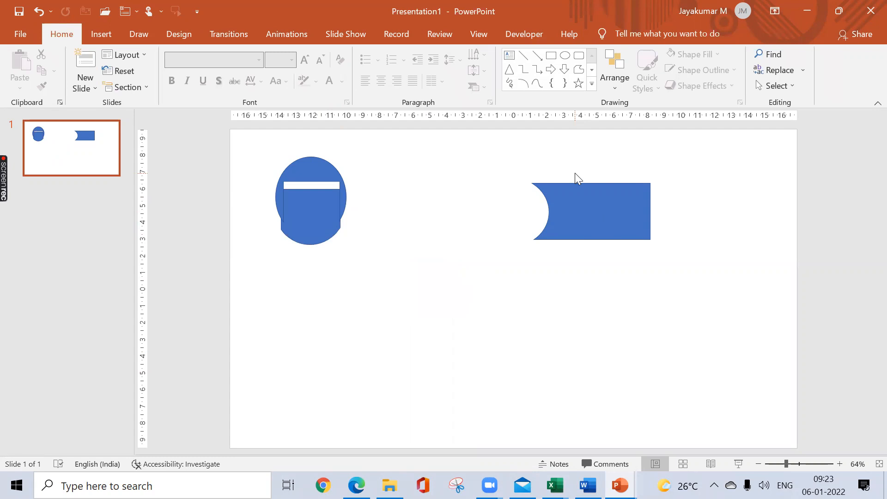
key("alt+Tab")
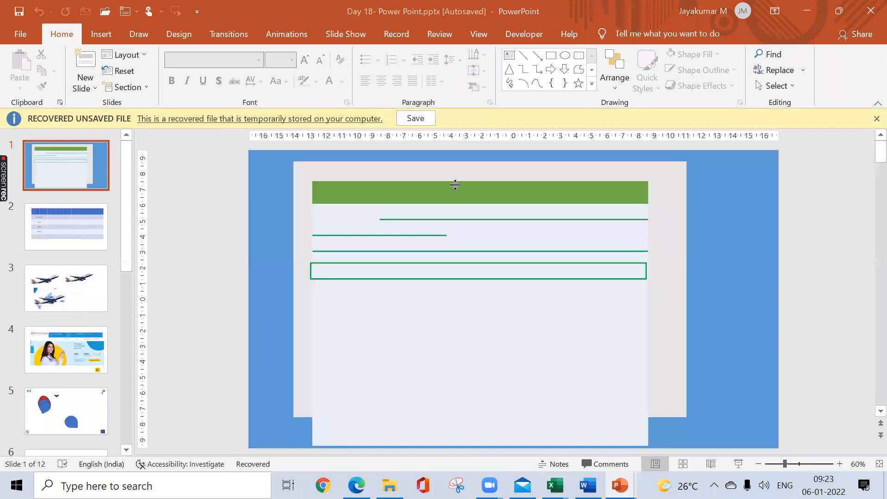
key("alt+Tab")
key("alt+Tab")
key("alt+Tab")
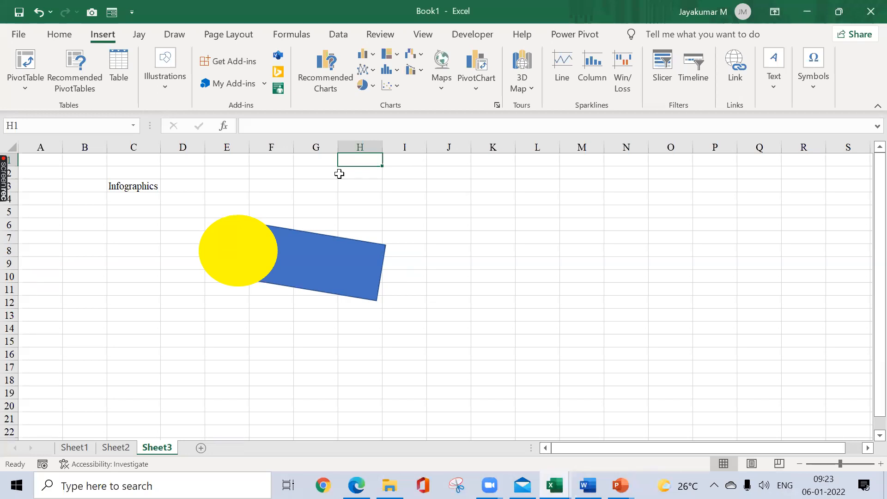
left_click(163, 90)
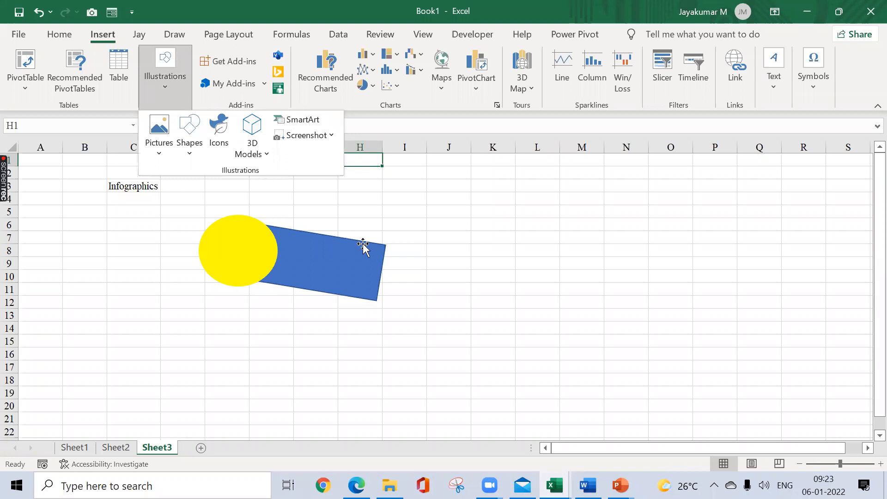
left_click(446, 233)
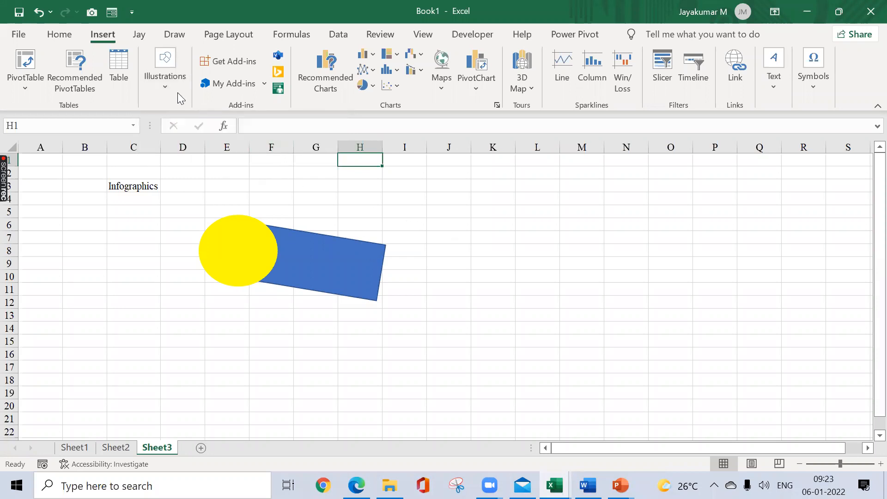
left_click(164, 87)
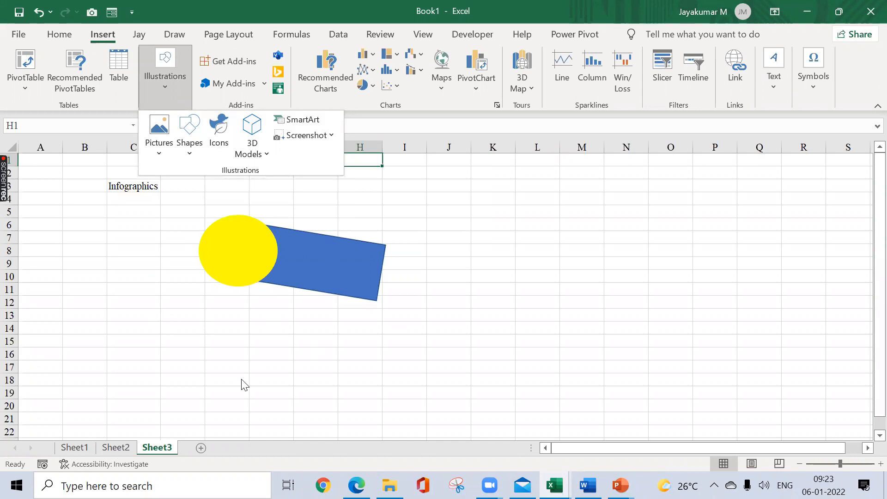
Step: Go to Sheet2 with the airplane picture and hide the sheet's gridlines
left_click(115, 447)
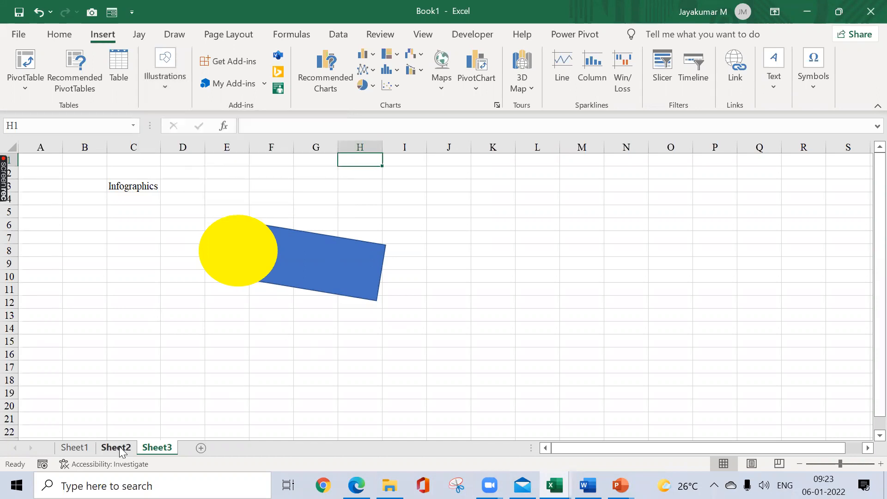
left_click(116, 447)
left_click(337, 243)
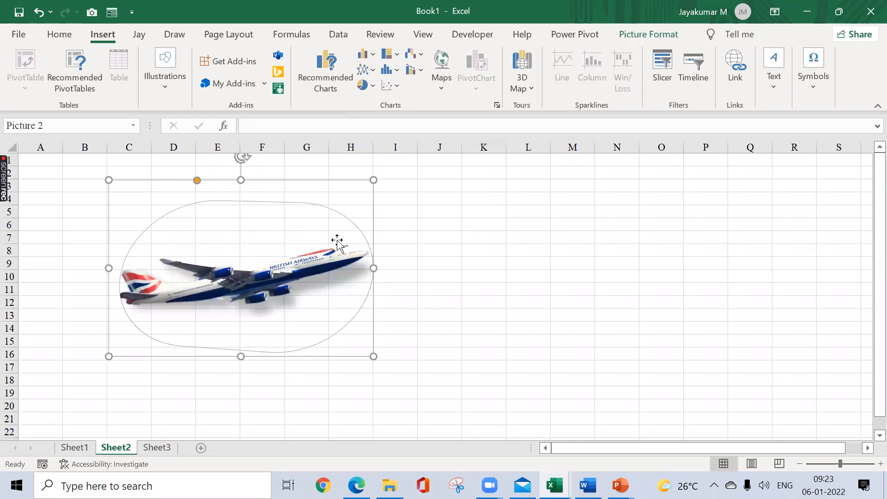
left_click(458, 187)
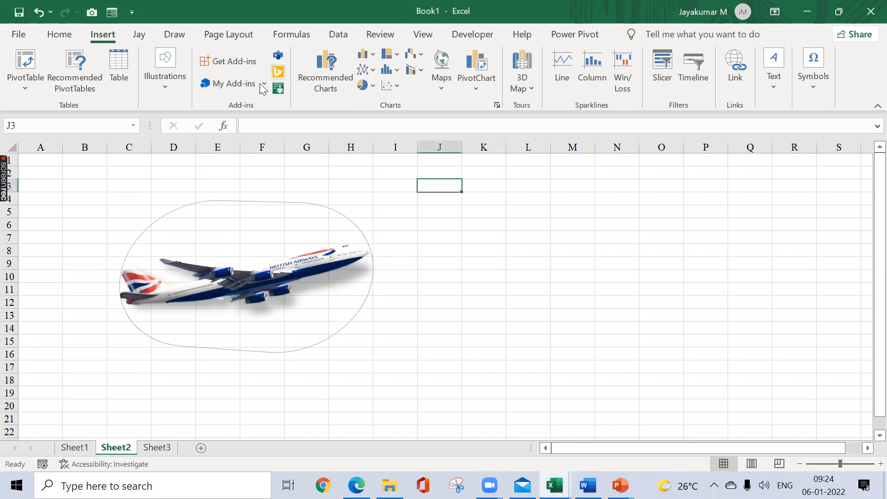
left_click(422, 35)
left_click(157, 83)
left_click(333, 181)
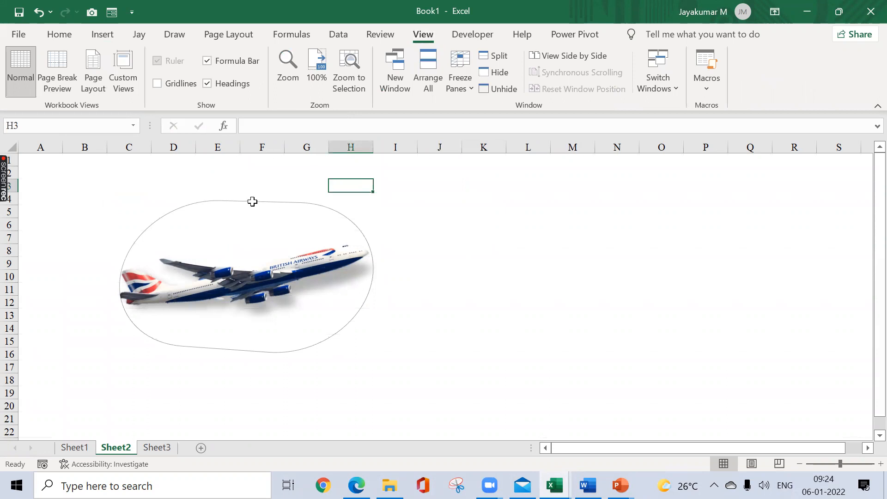
Step: Open the icon library and pick the person-with-light-bulb and handshake icons from the Business category
left_click(115, 41)
left_click(175, 87)
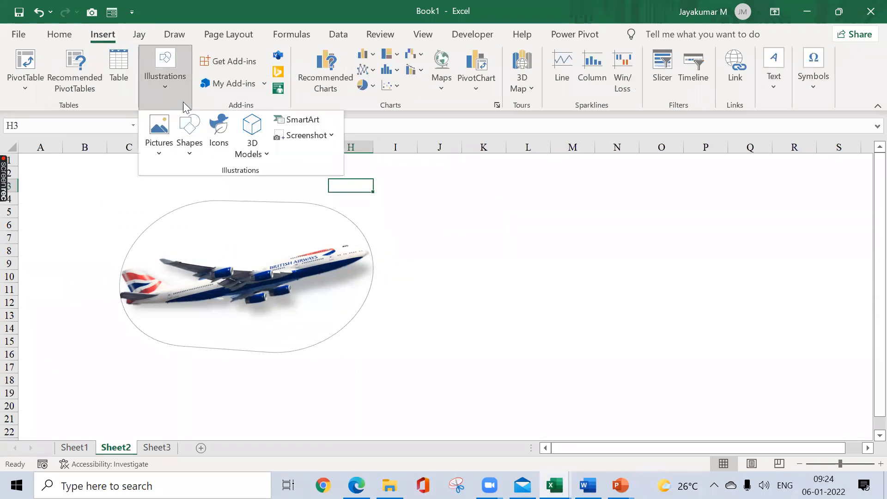
left_click(216, 141)
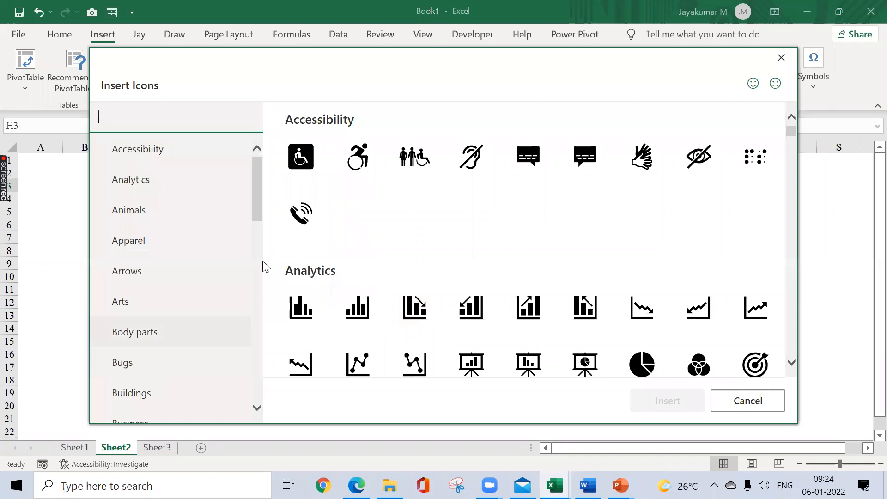
left_click_drag(256, 207, 250, 222)
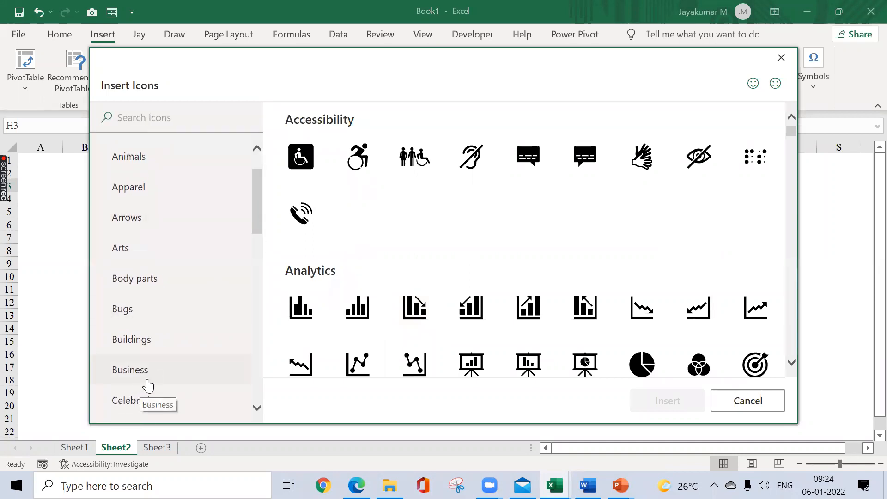
left_click(147, 380)
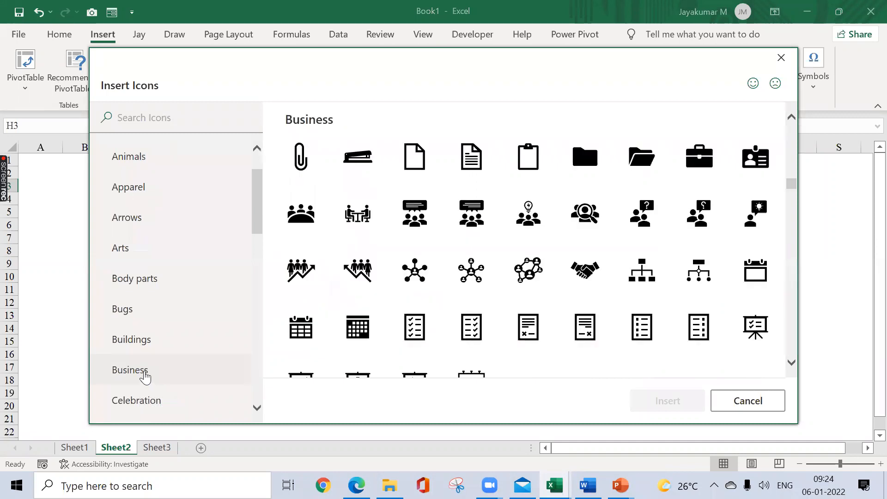
left_click(758, 223)
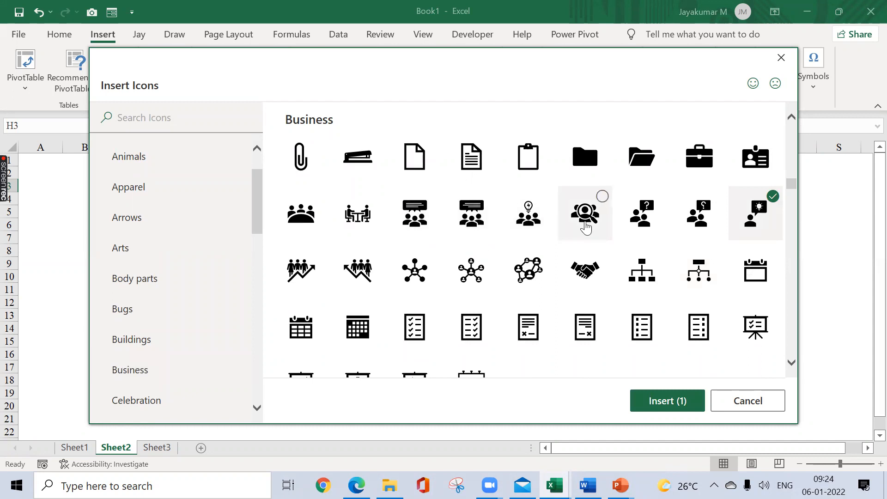
left_click(599, 261)
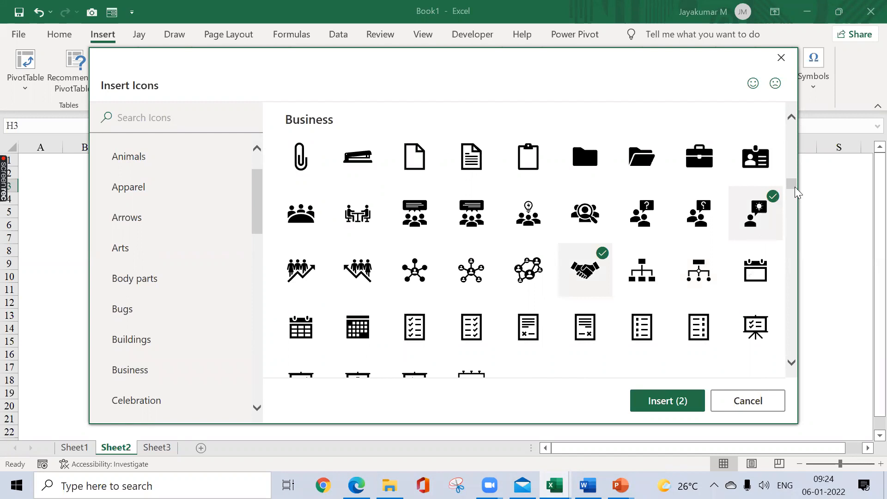
Step: Add the medal and laurel wreath icons from the Celebration category to the selection and insert all four icons
left_click_drag(795, 187, 795, 199)
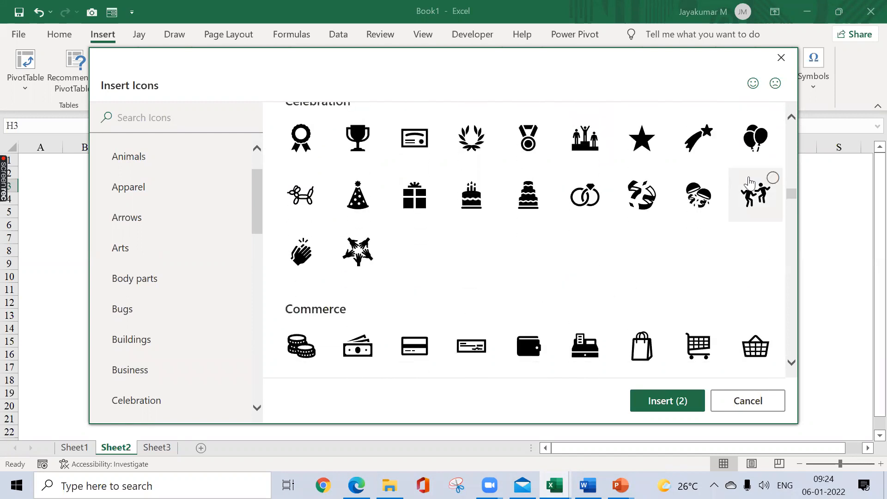
left_click(540, 124)
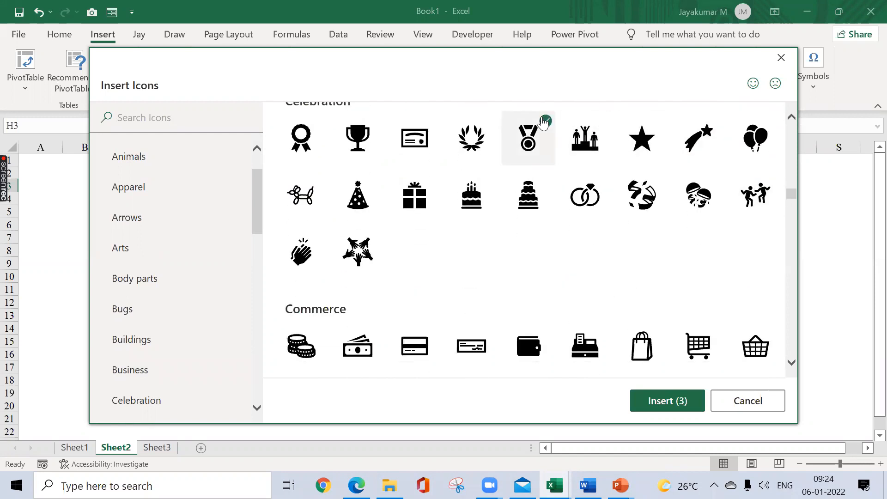
left_click(478, 126)
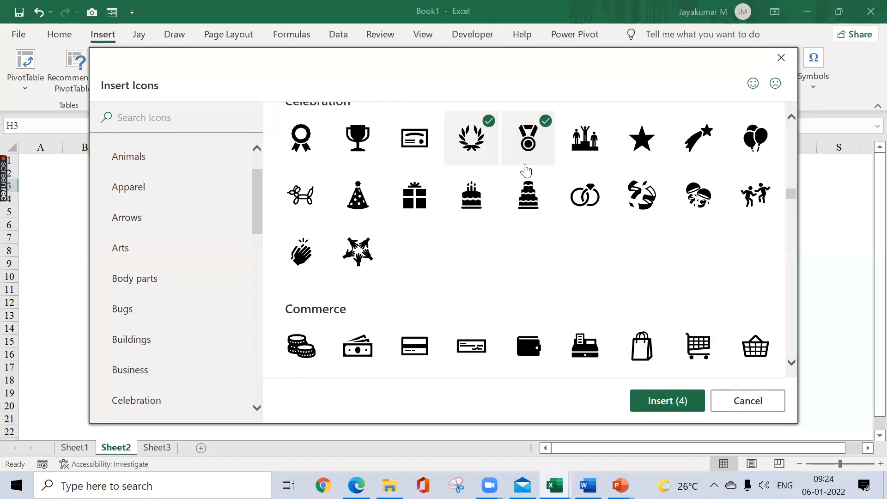
left_click(671, 403)
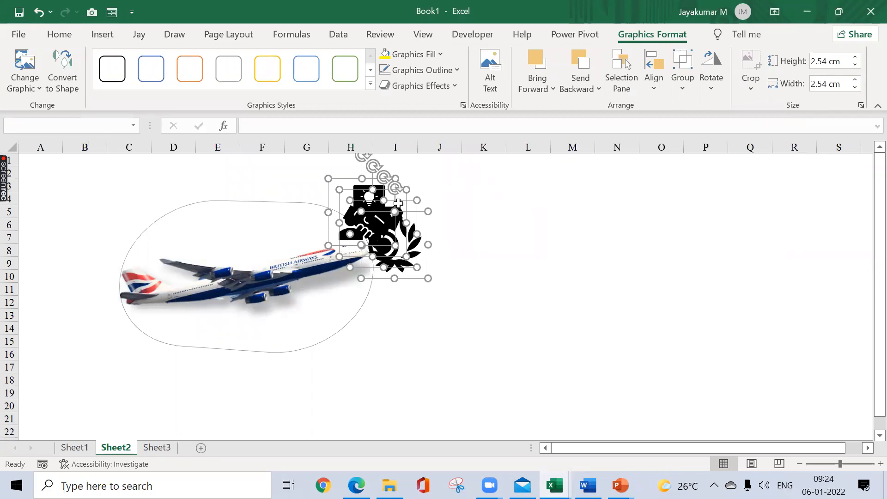
Step: Reduce all four inserted icons to 1.5 cm high and 1.5 cm wide
left_click(855, 87)
left_click(856, 88)
left_click(856, 87)
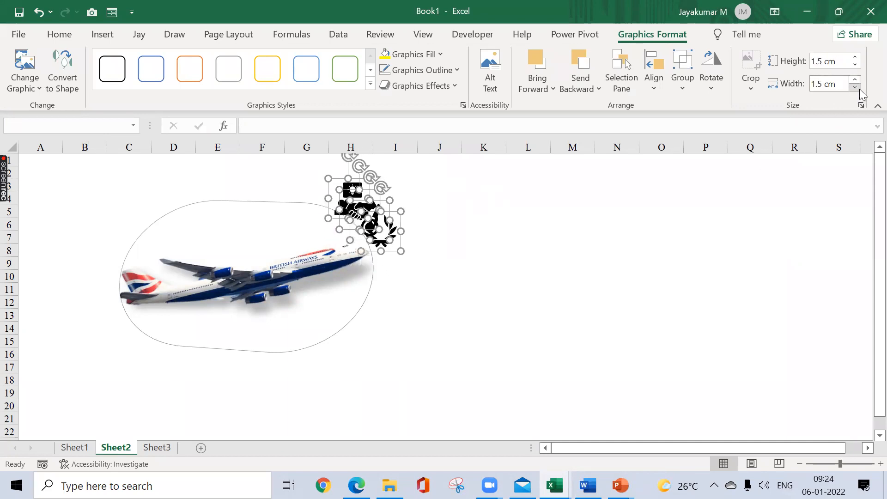
left_click(856, 80)
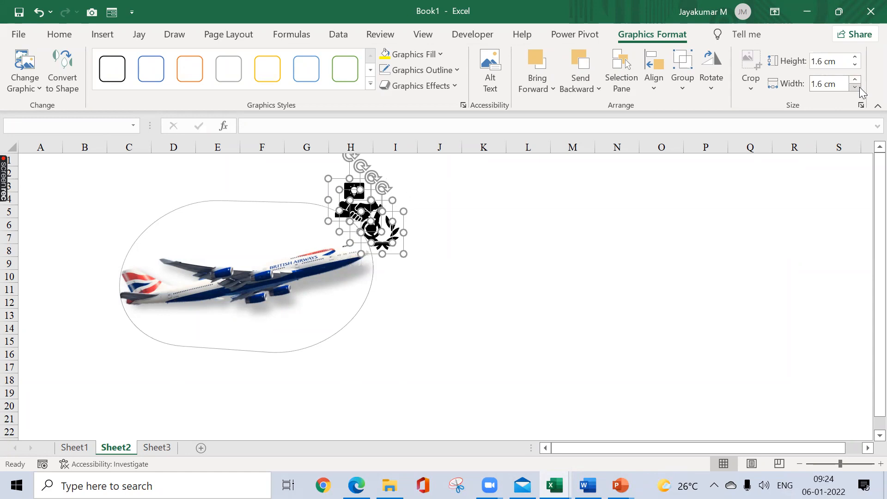
left_click(856, 87)
left_click(491, 208)
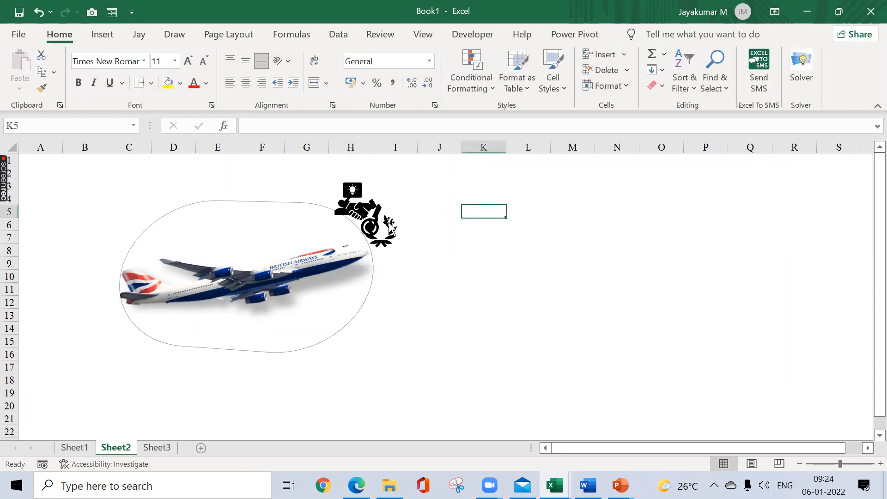
Step: Spread the icons around the airplane: medal near D2, laurel wreath near A20, handshake near J2 and light-bulb person near H2
left_click(355, 190)
left_click_drag(355, 190, 42, 151)
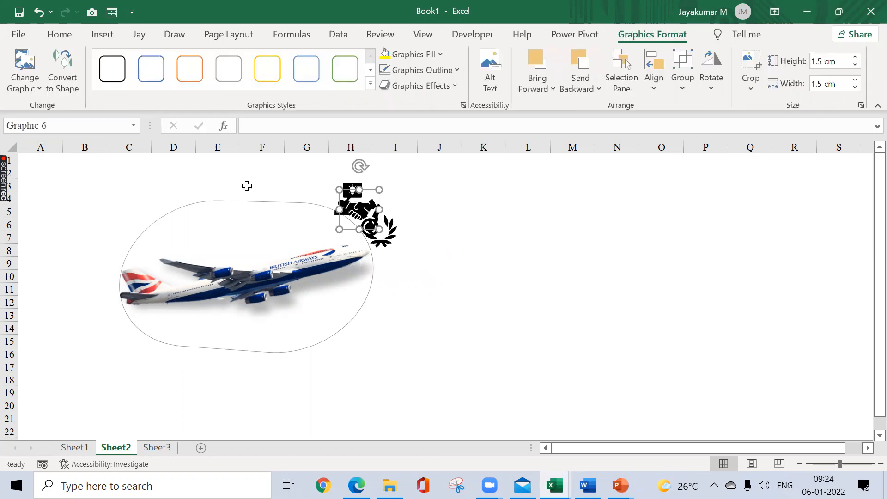
left_click_drag(194, 167, 144, 159)
left_click_drag(381, 232, 42, 409)
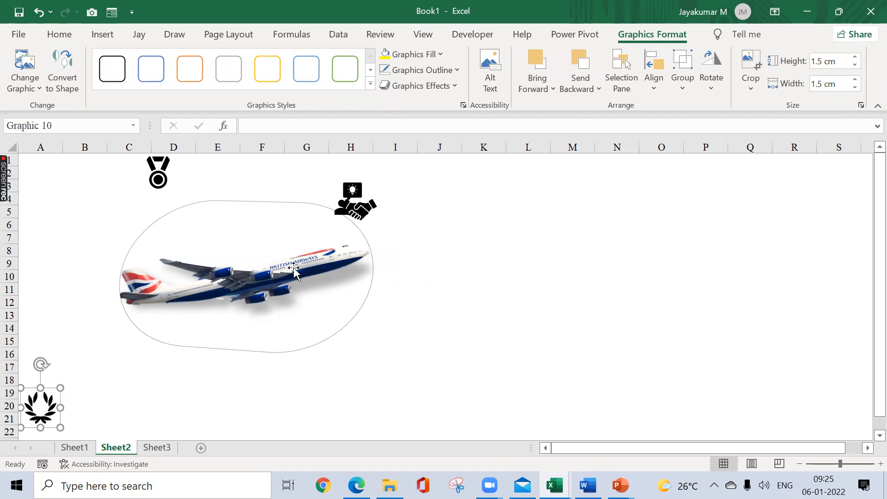
left_click_drag(365, 213, 445, 177)
left_click_drag(354, 199, 354, 174)
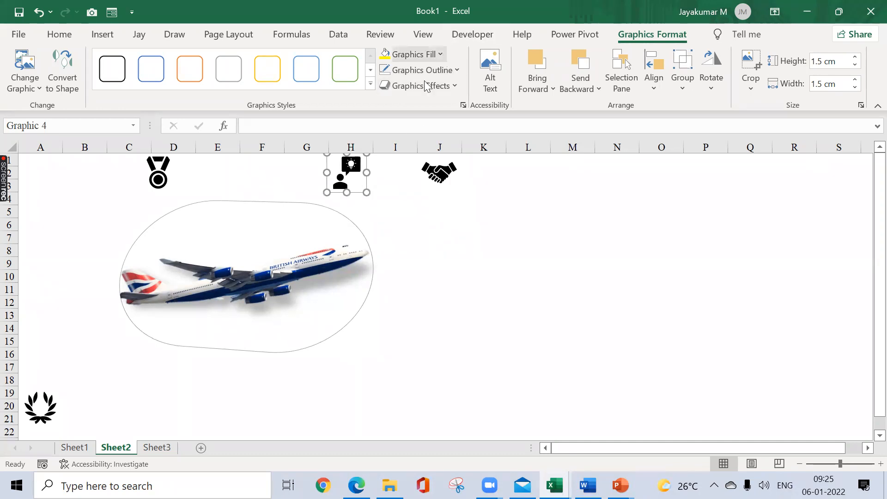
Step: Fill the person-with-light-bulb icon with standard red and the medal icon with standard green
left_click(440, 54)
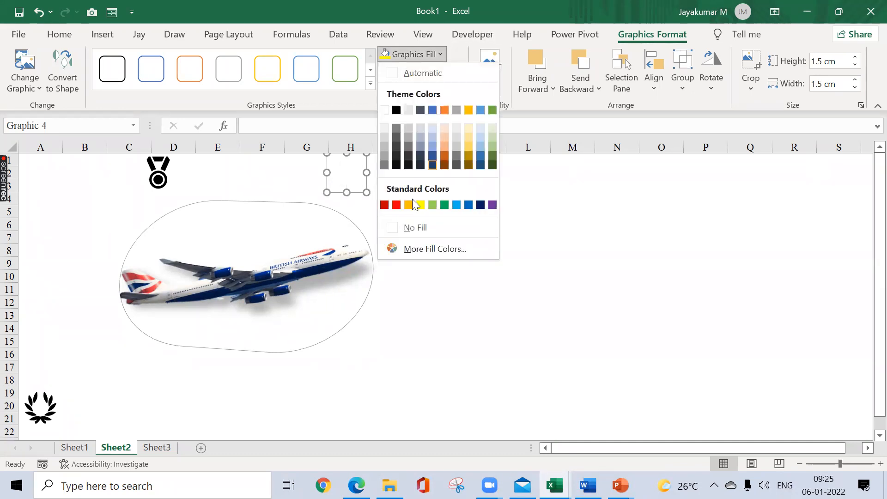
left_click(397, 205)
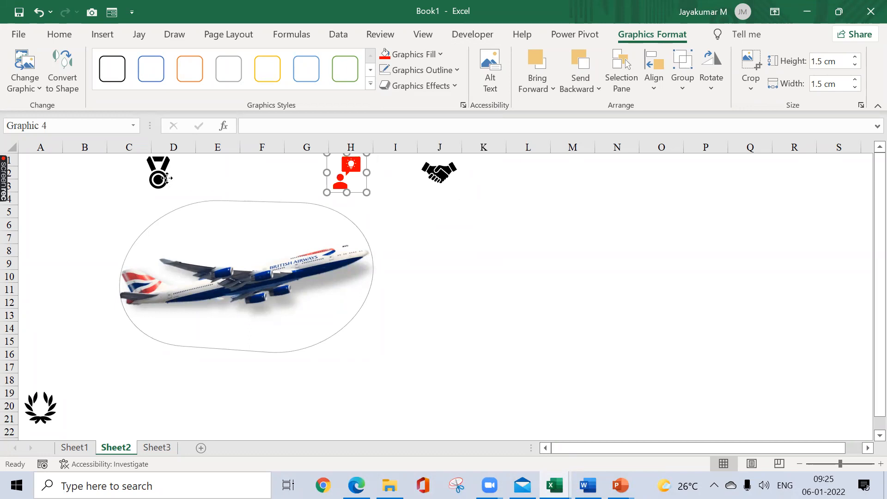
left_click(166, 178)
left_click(438, 54)
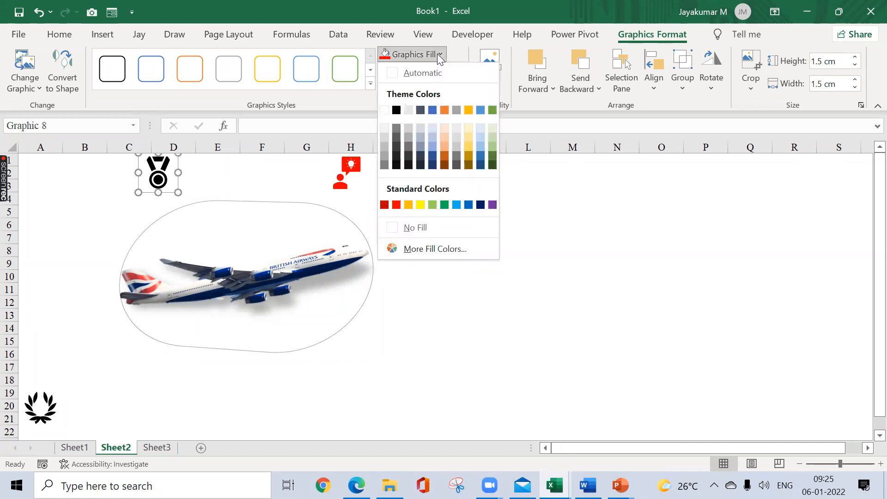
left_click(445, 205)
Step: Fill the laurel wreath icon with the gold theme color and deselect it
left_click(47, 397)
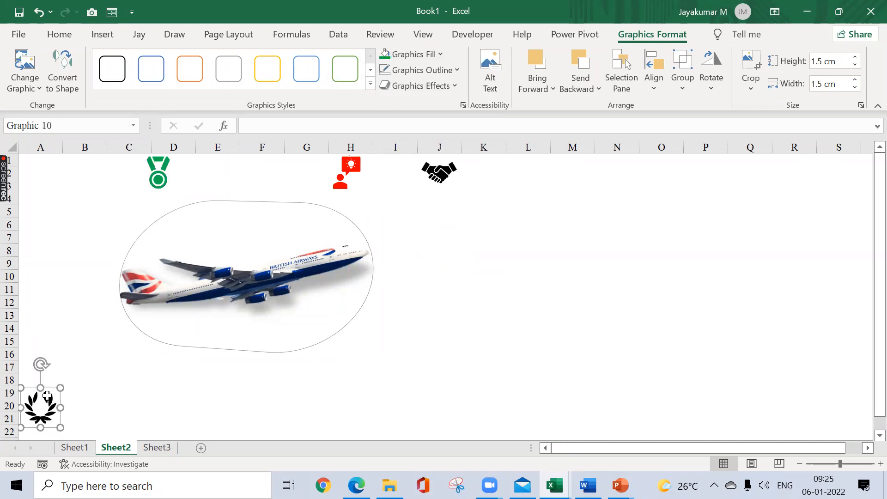
left_click(438, 54)
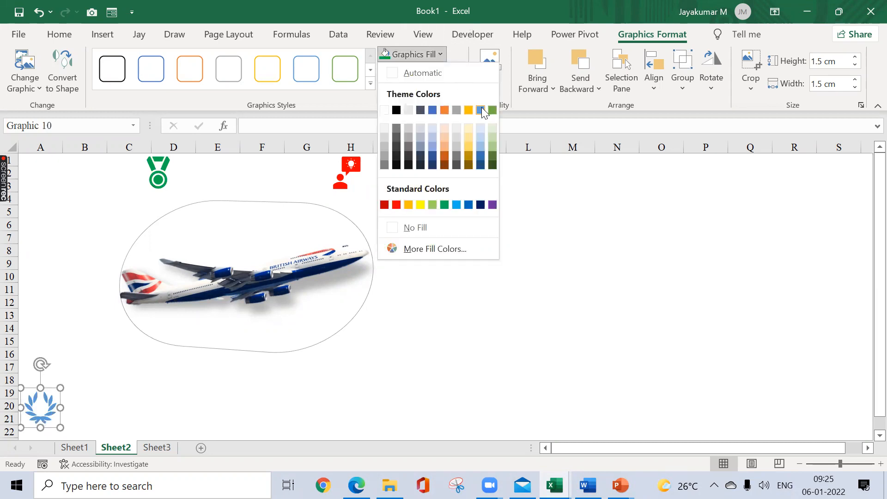
left_click(468, 109)
left_click(426, 257)
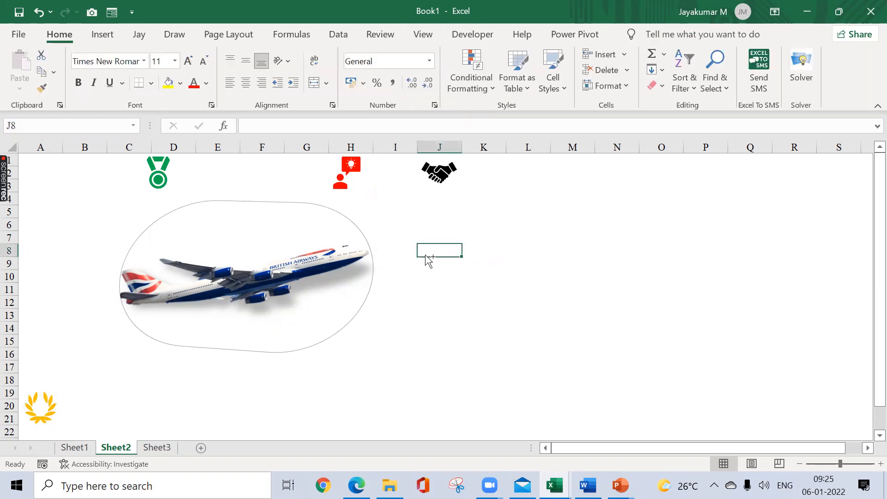
Step: Check how the airplane and icons look in the print preview of Sheet2 and return to the sheet
key("ctrl+p")
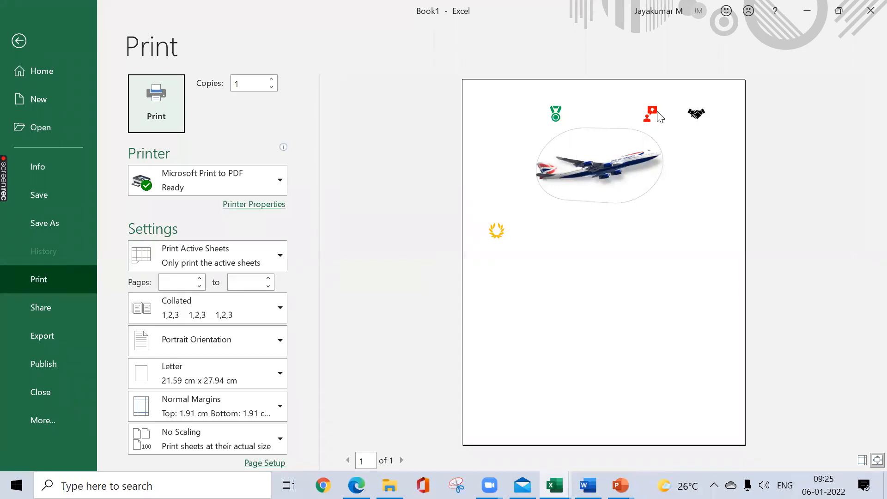
key("Escape")
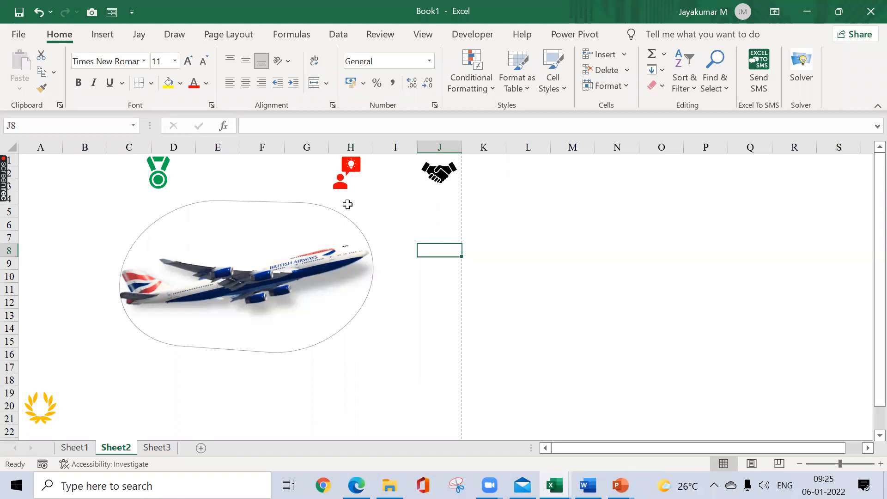
left_click(102, 35)
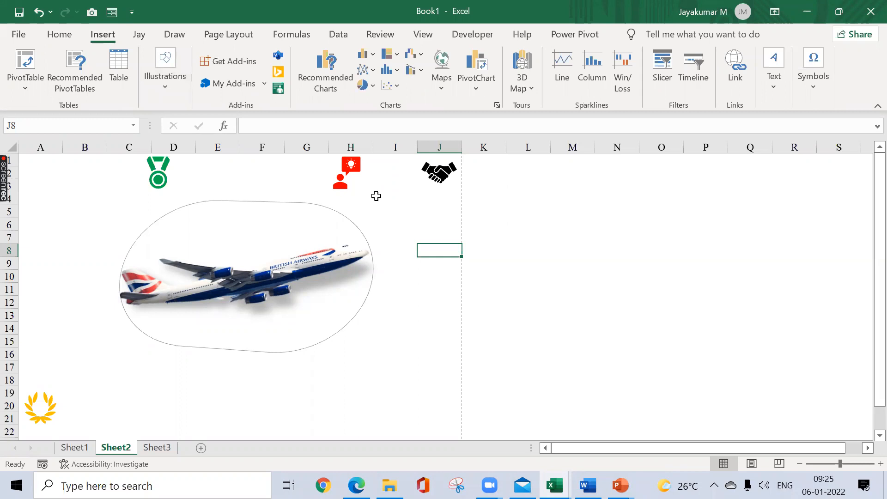
Step: Add a new worksheet after Sheet3 and select cell D3 on it
left_click(169, 86)
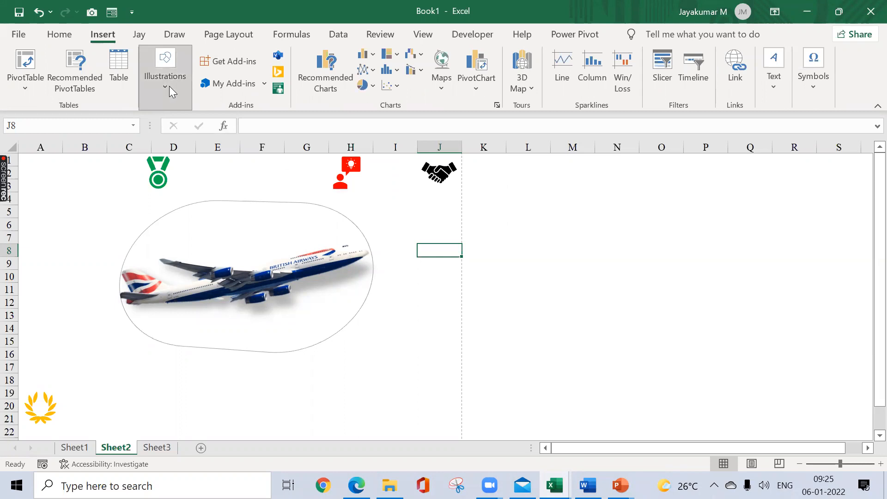
left_click(521, 218)
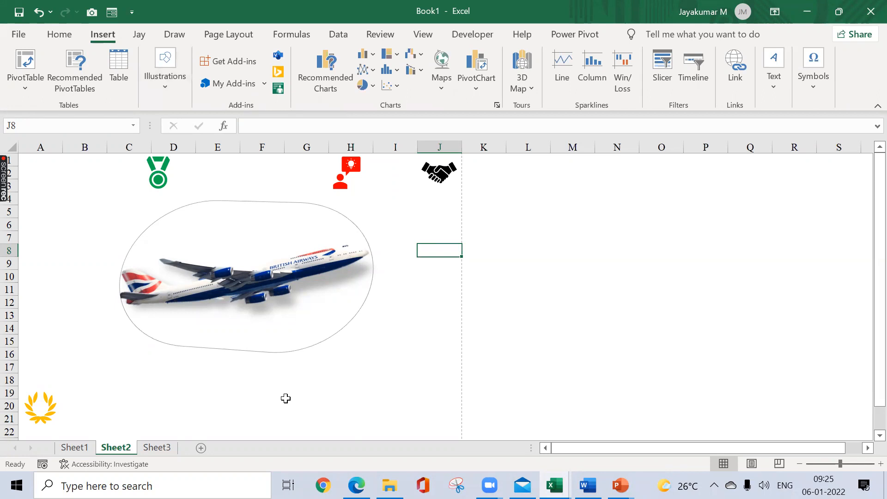
left_click(158, 448)
left_click(202, 448)
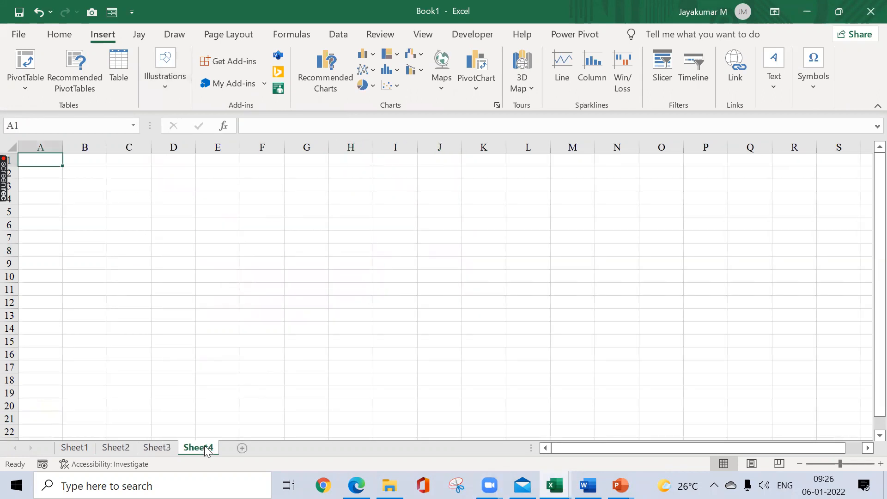
left_click(161, 186)
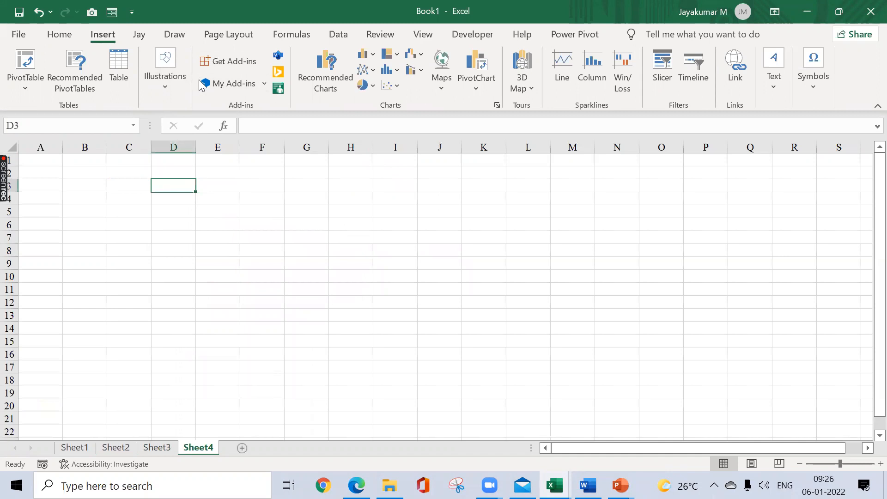
left_click(161, 104)
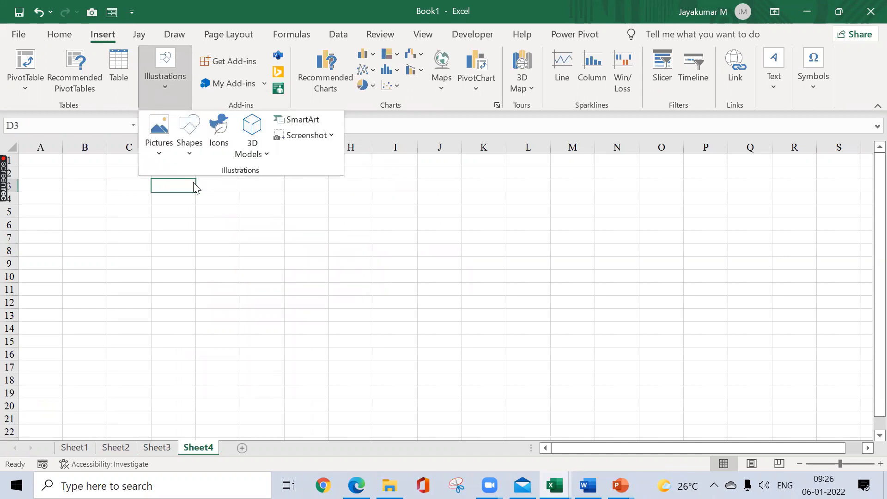
left_click(220, 220)
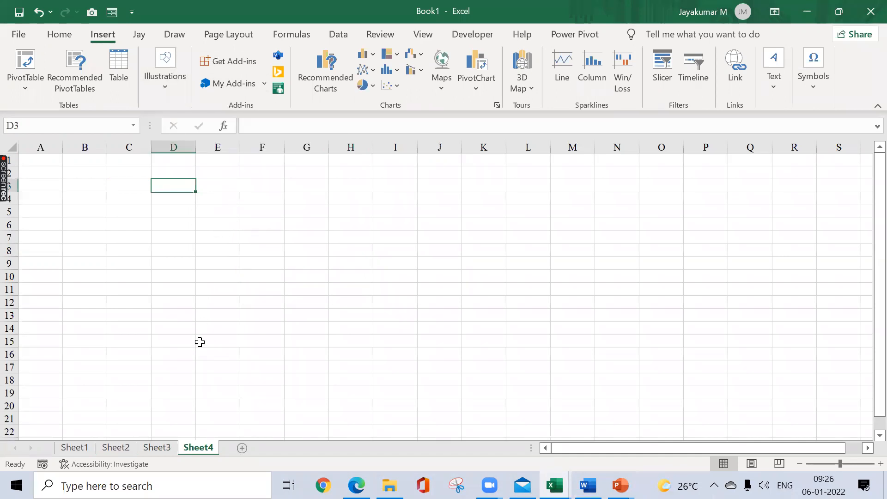
left_click(157, 448)
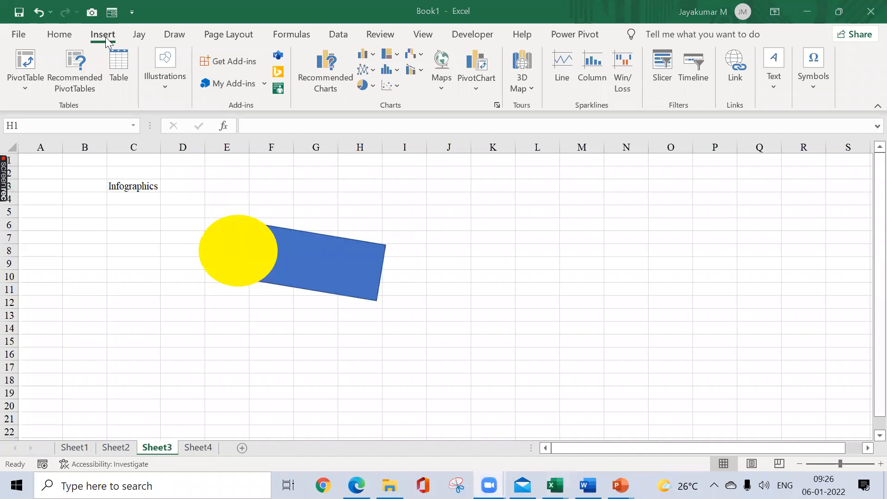
left_click(163, 88)
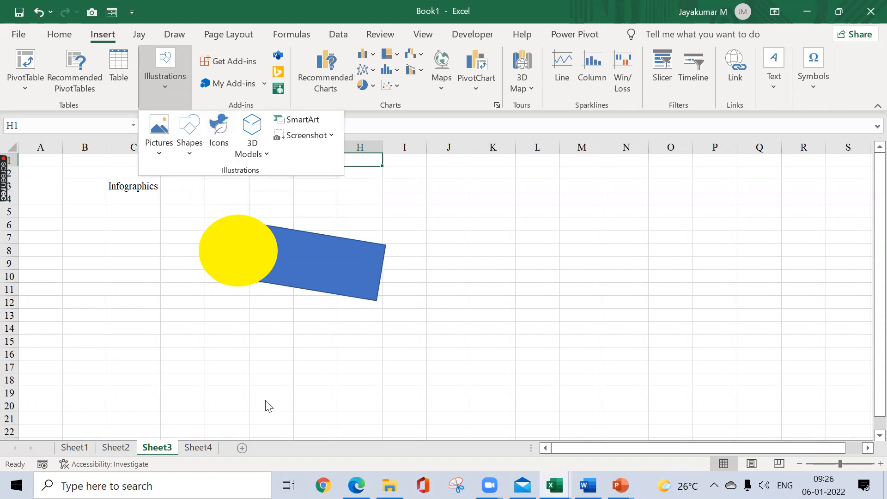
key("Escape")
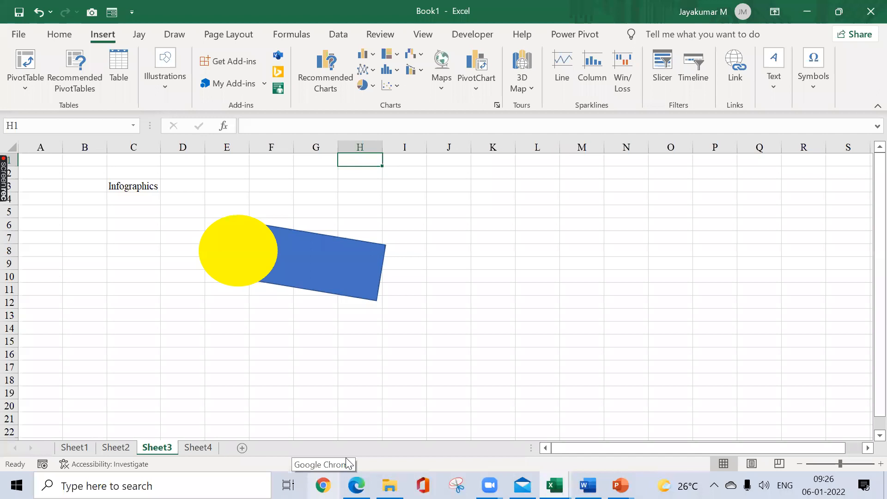
Step: Switch to Google Chrome and search Google for "business icon images", showing the image results
left_click(323, 484)
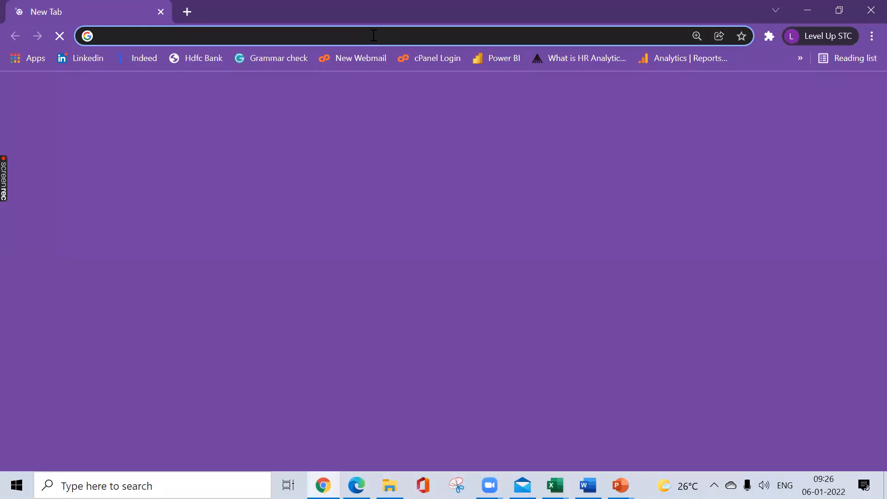
left_click(373, 36)
type("busi")
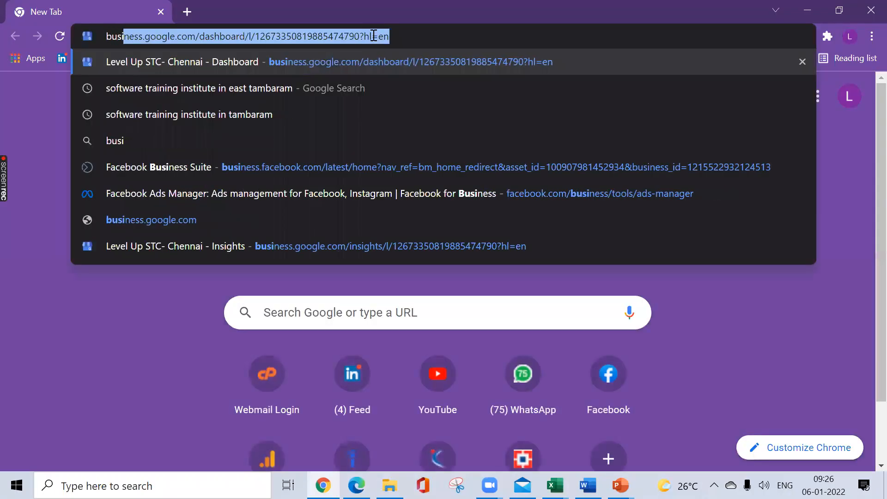
type("ness ")
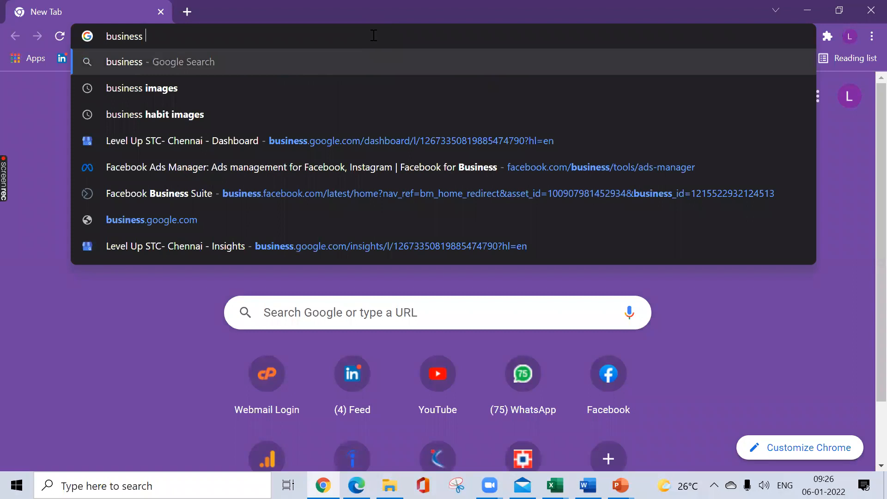
type("icon")
key("Down")
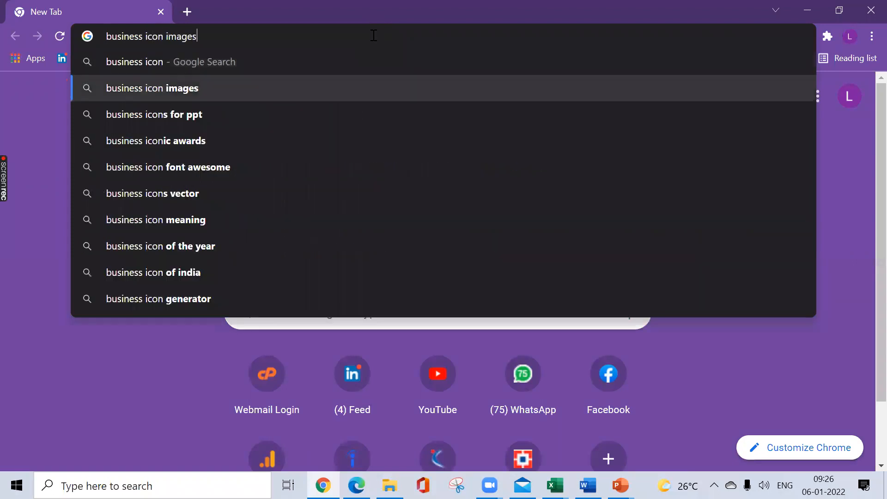
key("Return")
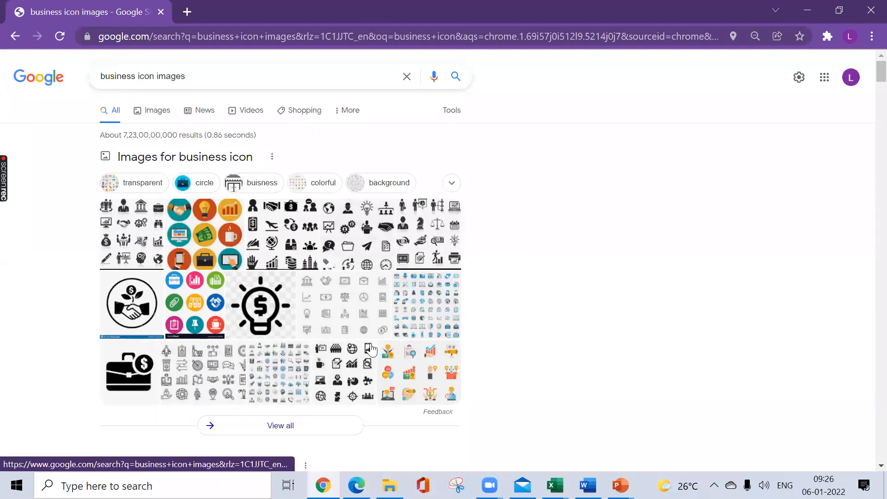
left_click(157, 111)
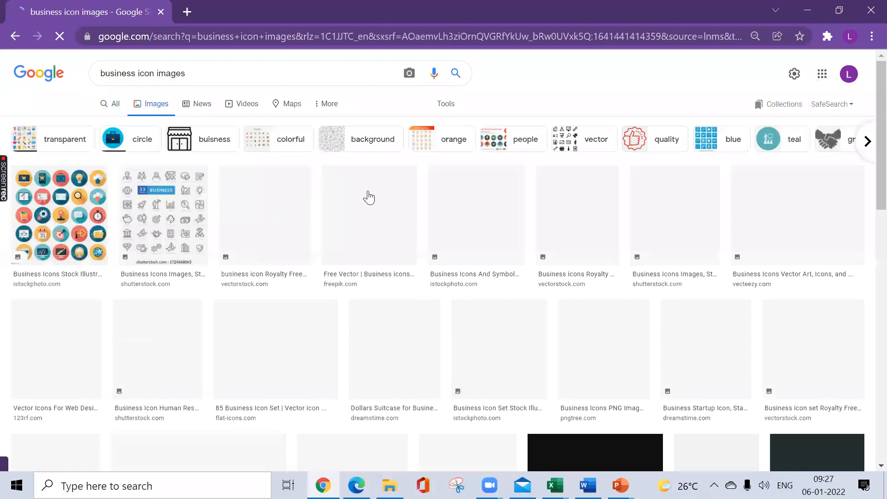
Step: Replace the image search with "gif images" to look at animated picture examples
left_click(273, 78)
key("ctrl+a")
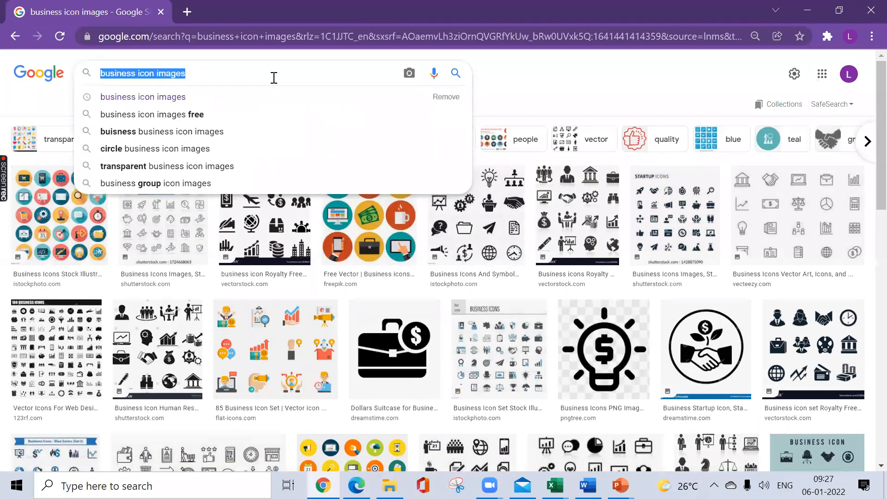
type("GIF")
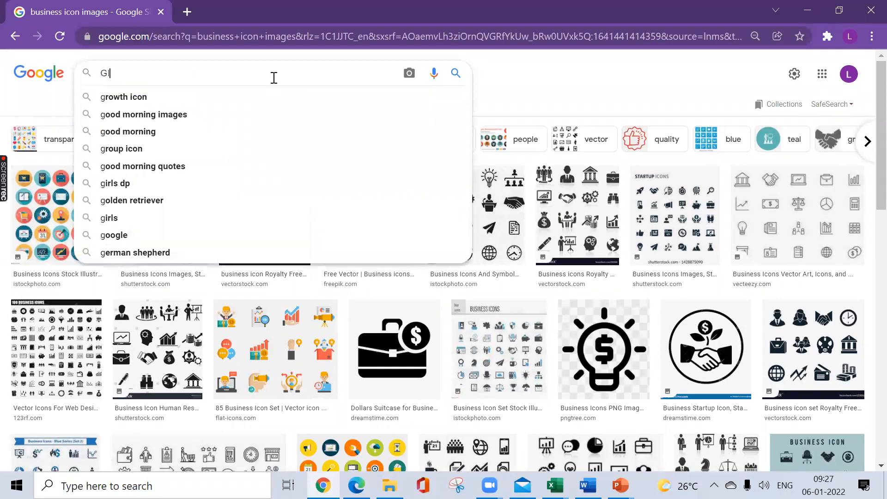
key("Down")
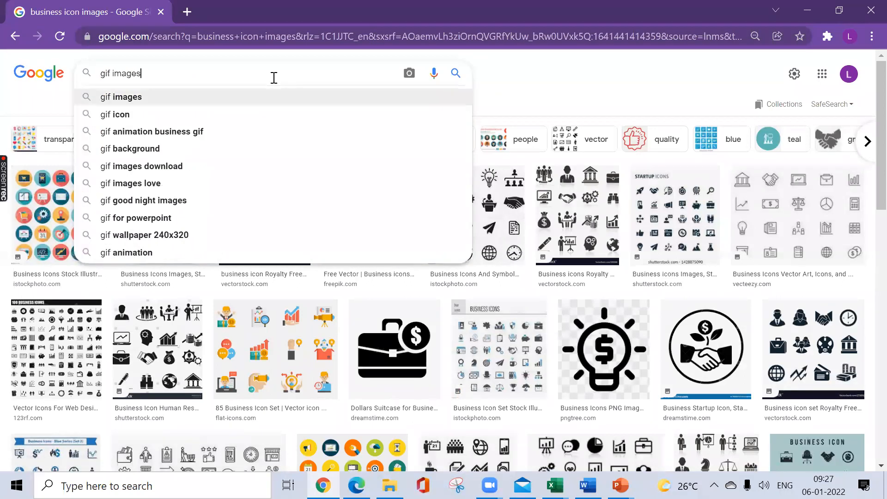
key("Return")
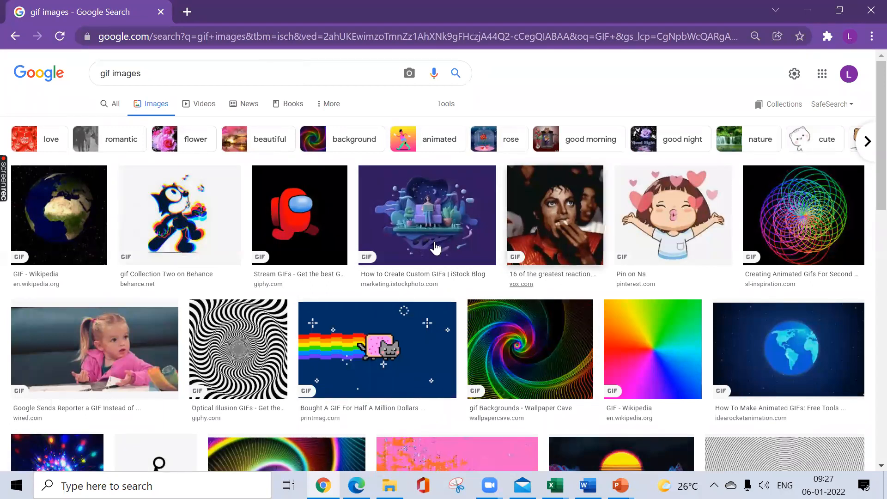
Step: Switch back to Excel and open the stock 3D model library for insertion on Sheet4
key("alt+Tab")
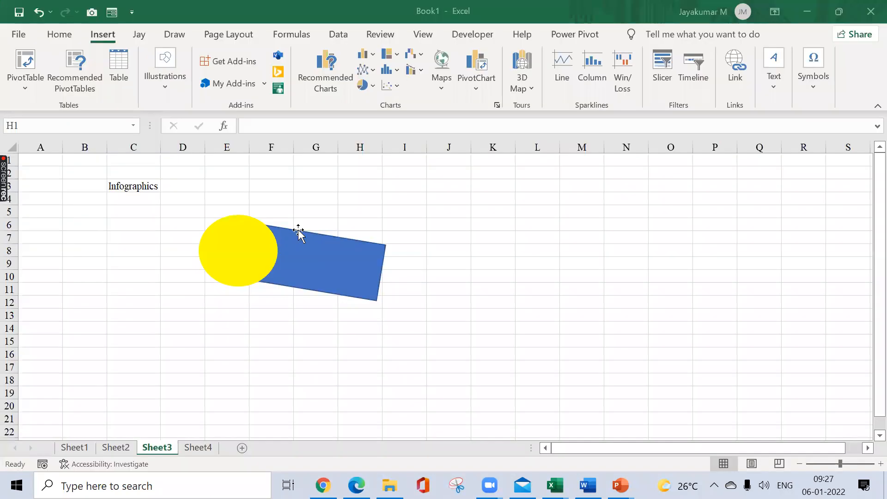
left_click(372, 189)
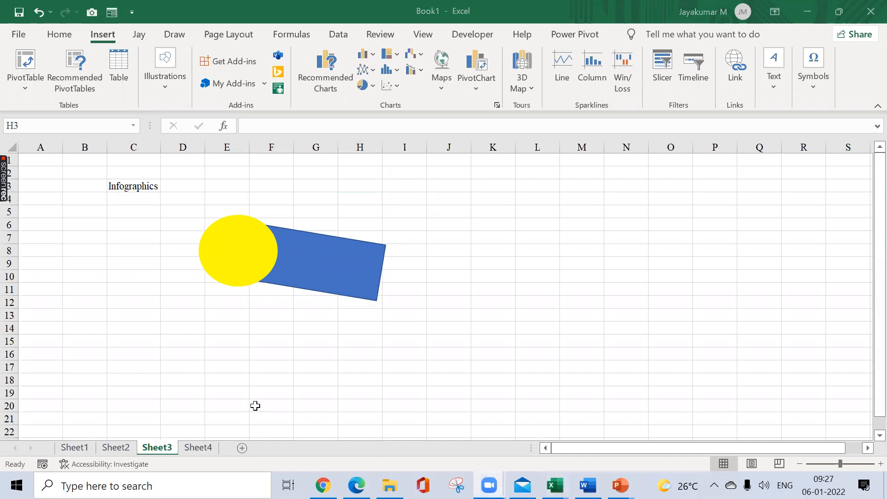
left_click(199, 447)
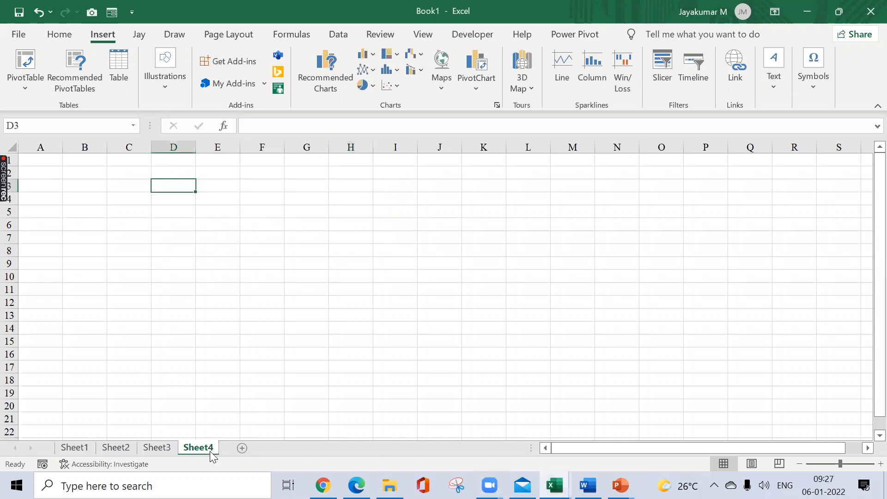
left_click(166, 98)
left_click(257, 152)
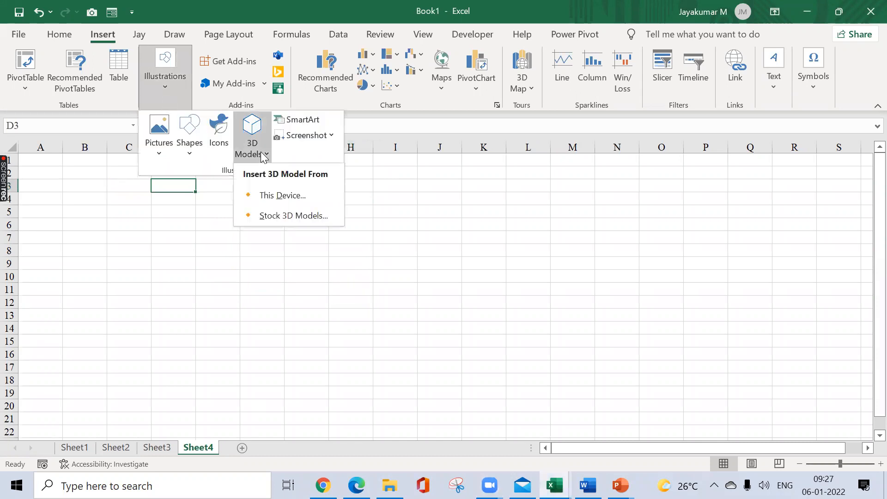
left_click(288, 215)
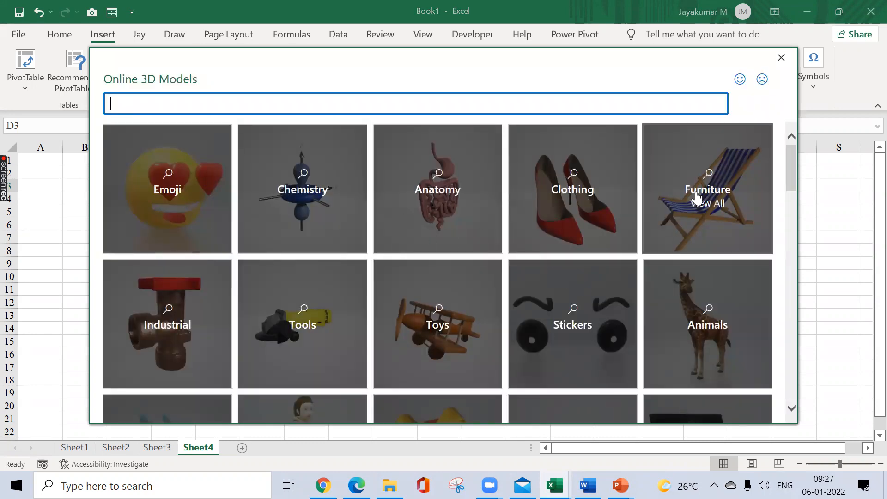
Step: Browse the online 3D model categories and open Plan a Space
left_click(790, 160)
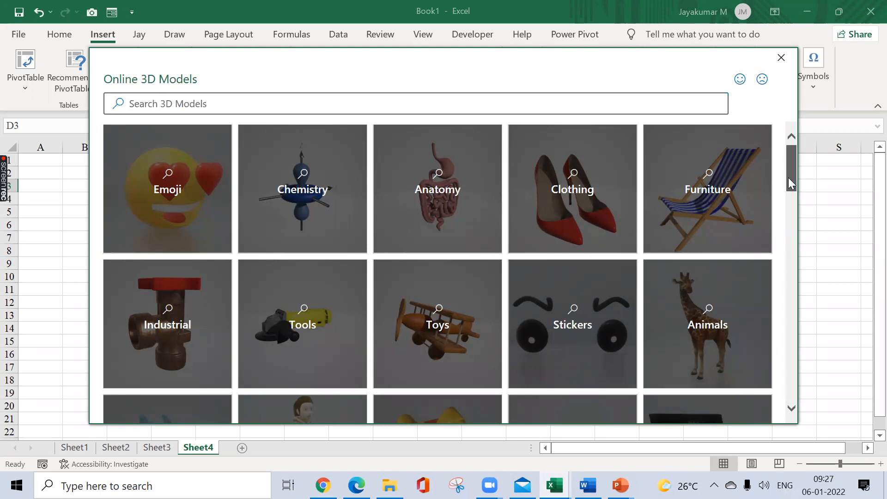
scroll(791, 183, "down", 7)
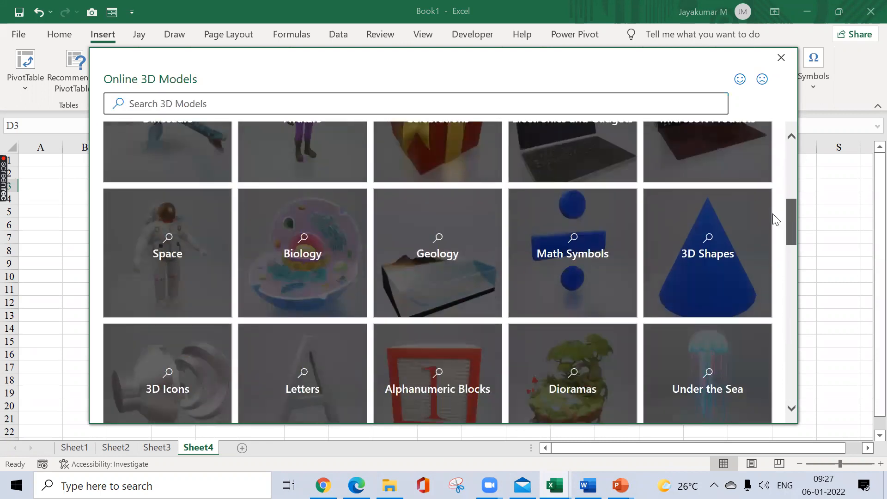
scroll(769, 230, "down", 1)
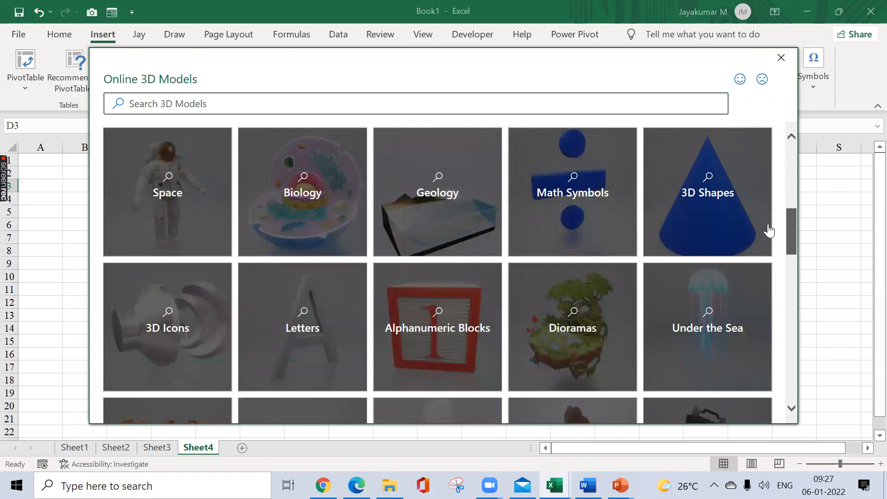
scroll(769, 230, "down", 3)
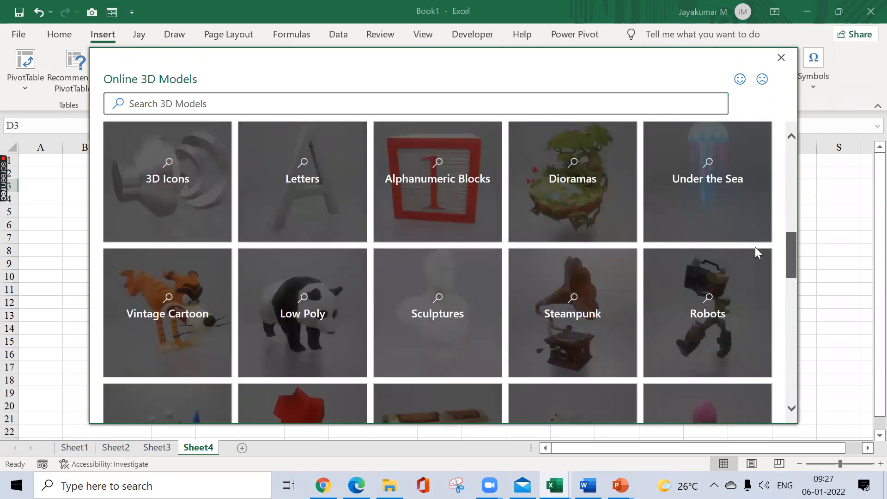
scroll(755, 247, "down", 8)
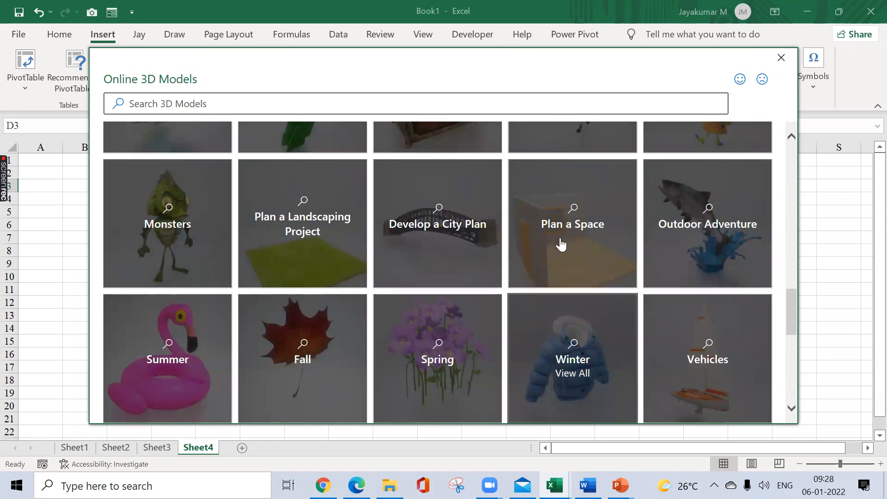
left_click(565, 246)
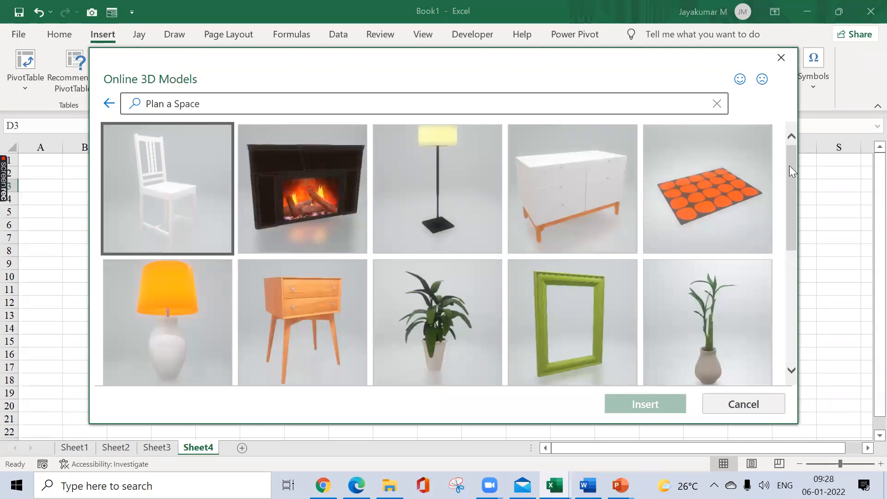
Step: Insert the room model with yellow door and window, enlarge it to about 7.23 cm high by 10.87 cm wide, and deselect it
left_click_drag(792, 168, 794, 212)
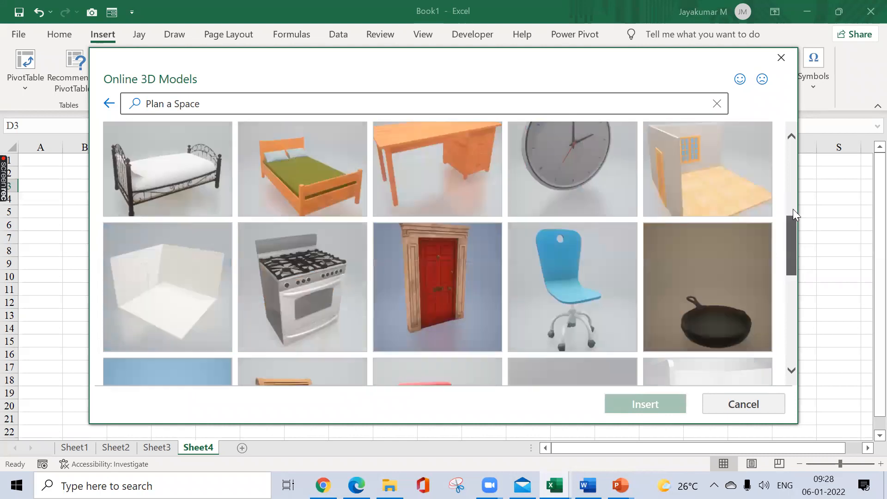
left_click(693, 281)
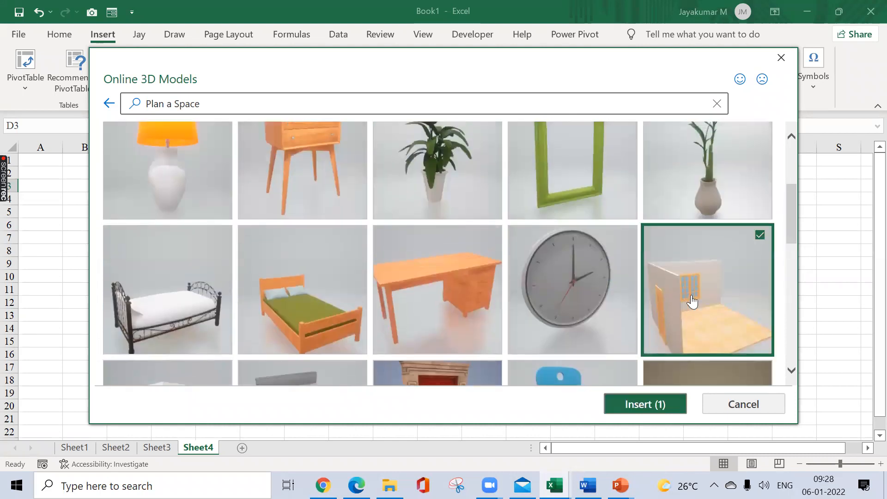
left_click(624, 395)
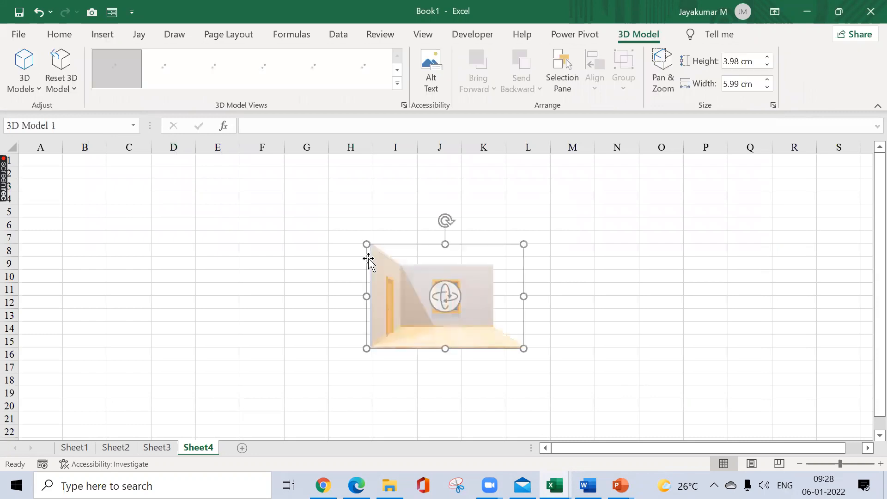
left_click_drag(365, 244, 239, 218)
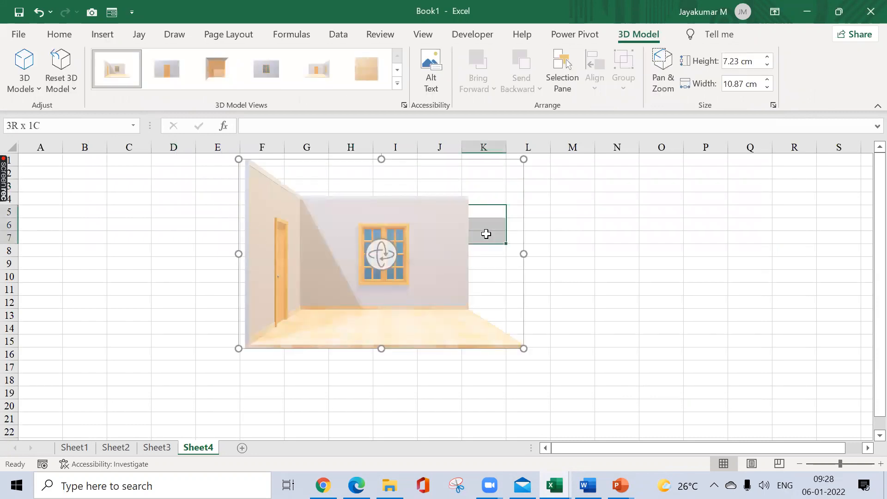
left_click(524, 203)
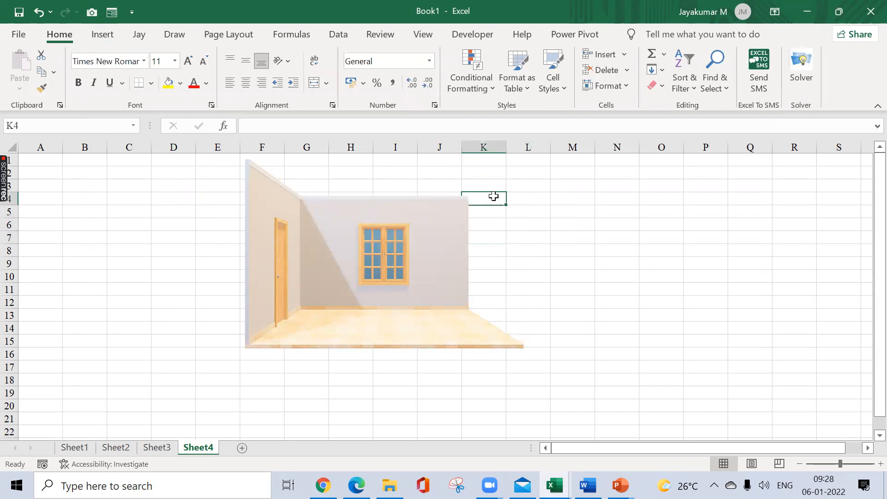
Step: Move the room model lower on Sheet4, enlarge it to about 8.25 cm high by 12.41 cm wide, and deselect it
left_click(420, 200)
left_click_drag(524, 192, 481, 238)
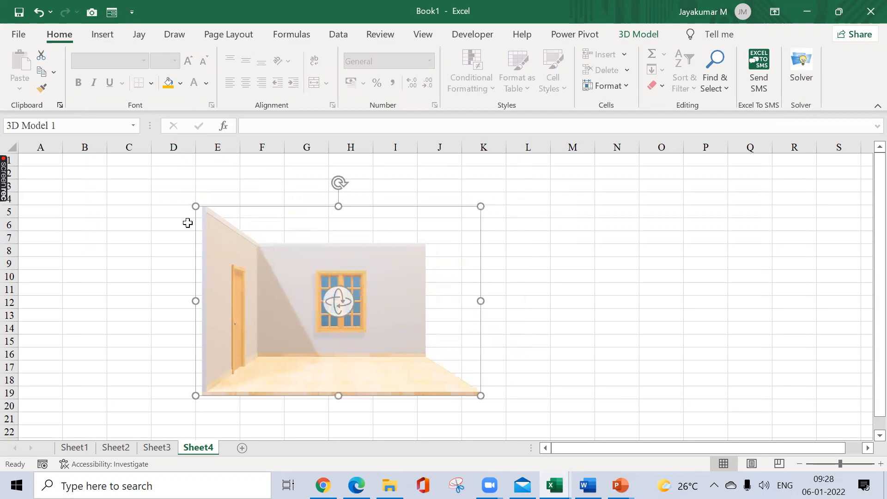
left_click_drag(193, 201, 155, 201)
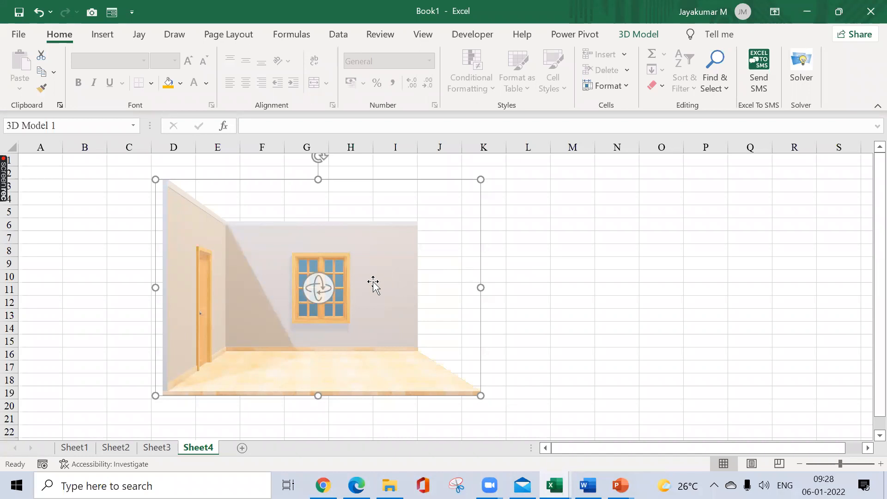
left_click(573, 276)
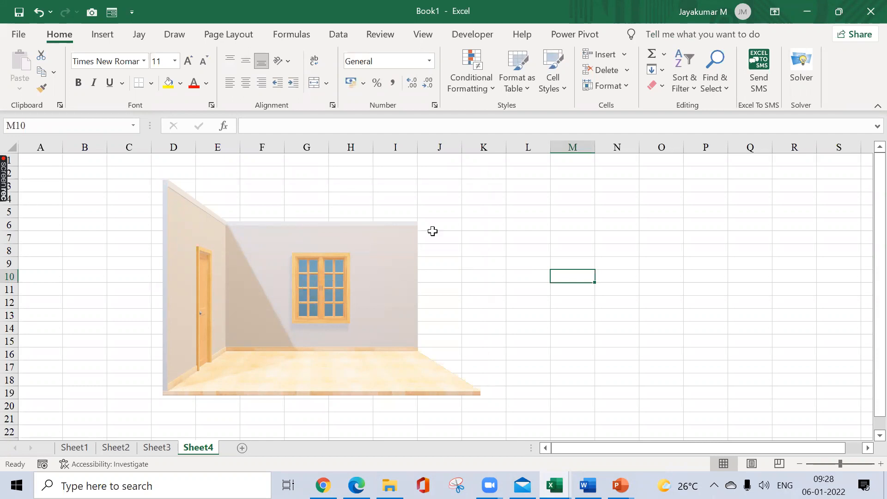
Step: Preview the preset 3D model views on the room model without applying one
left_click(355, 264)
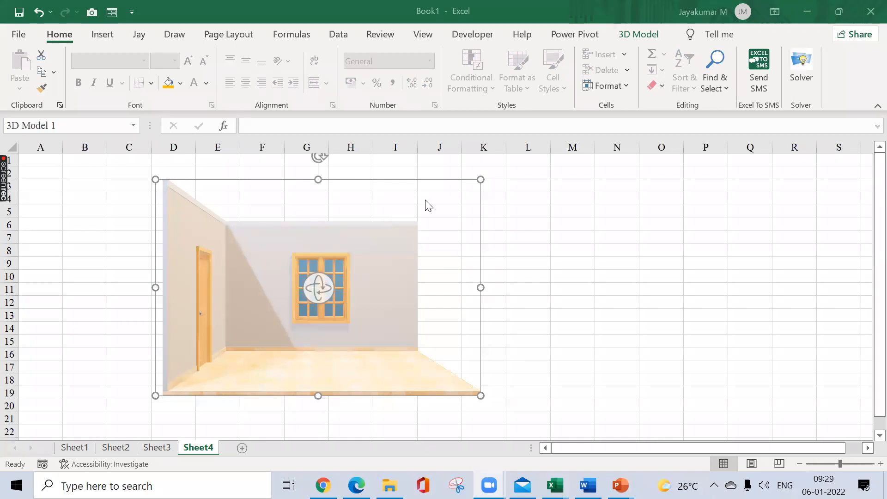
left_click(642, 34)
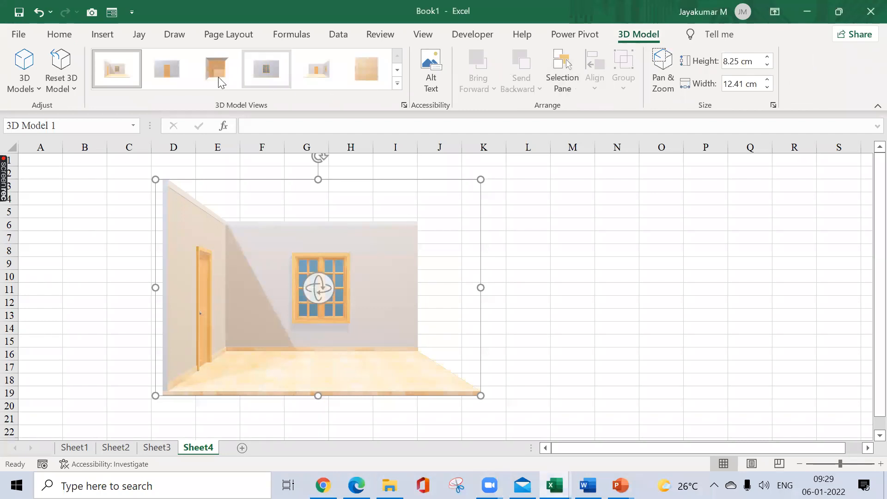
left_click(397, 83)
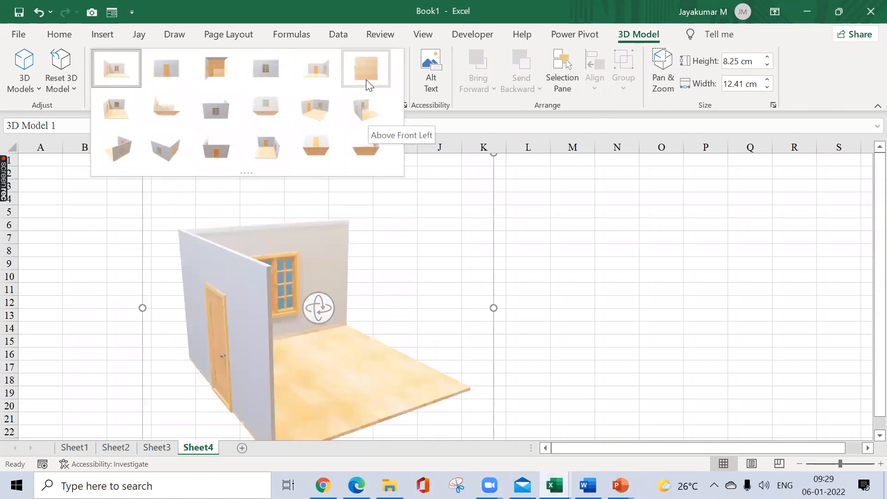
left_click(558, 185)
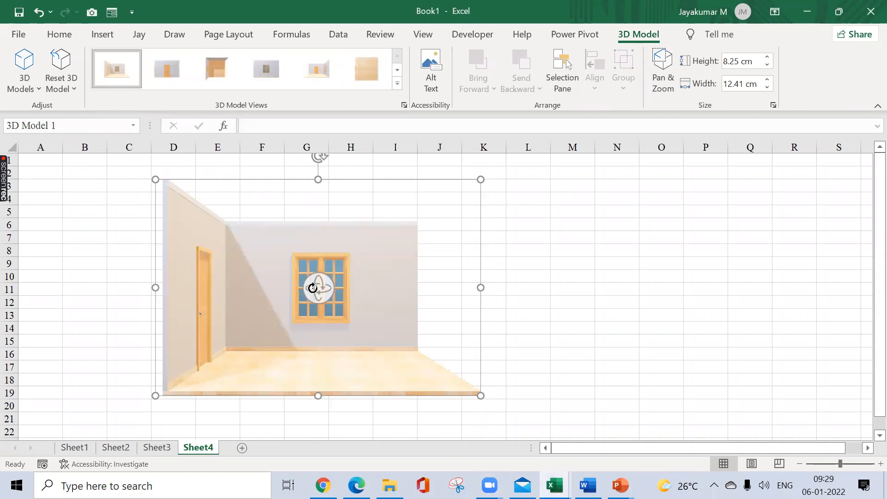
Step: Rotate the room model in 3D past its outer walls to a view from below the floor, door on the back wall
left_click_drag(313, 288, 418, 270)
left_click_drag(311, 291, 468, 291)
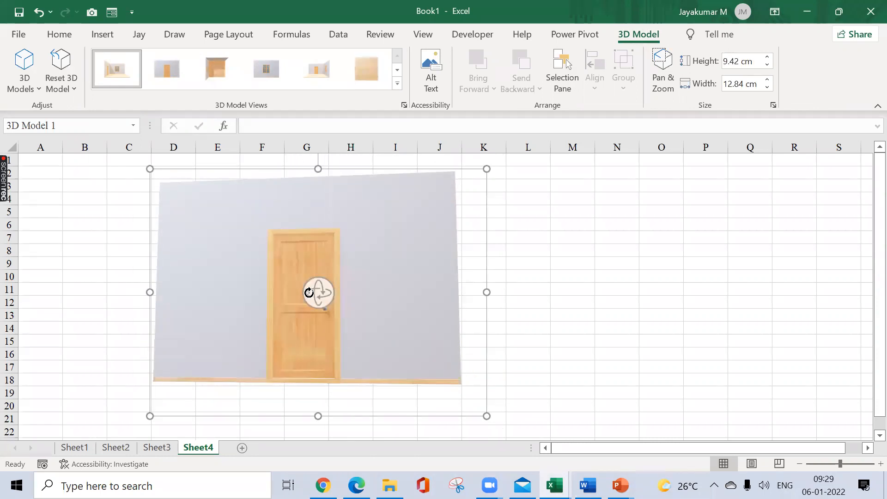
left_click_drag(309, 292, 463, 306)
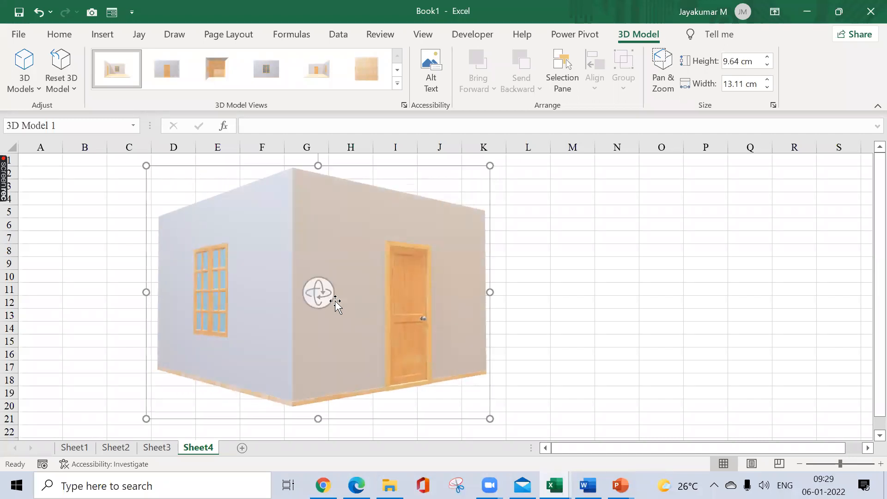
left_click_drag(318, 291, 442, 250)
left_click_drag(315, 318, 418, 275)
left_click_drag(343, 311, 441, 307)
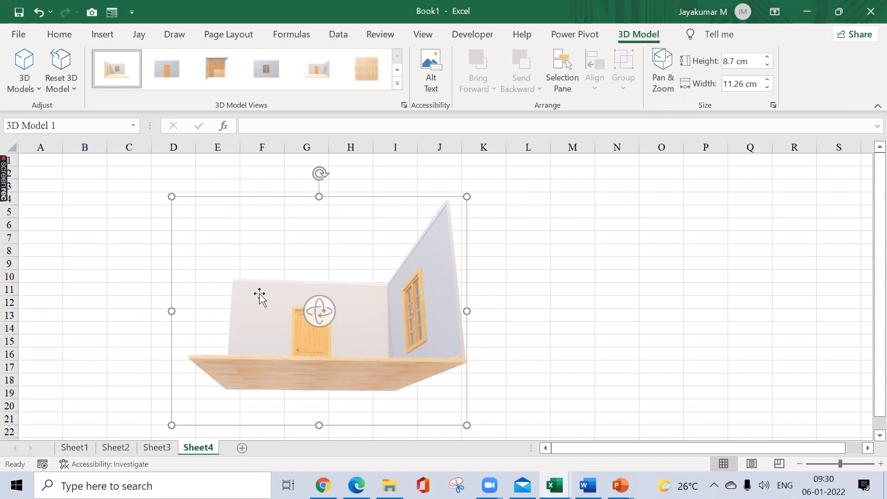
Step: Move the room model up, rotate it to show the interior with the window on the back wall, and deselect it
left_click(364, 203)
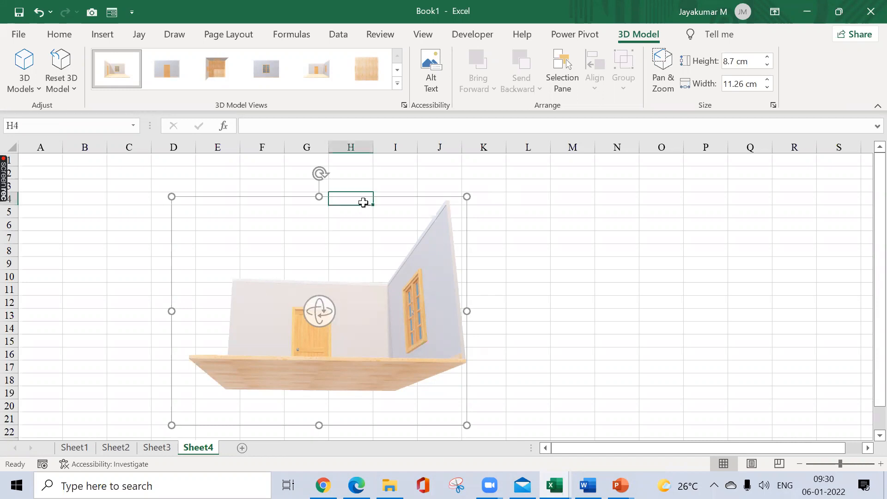
left_click(389, 198)
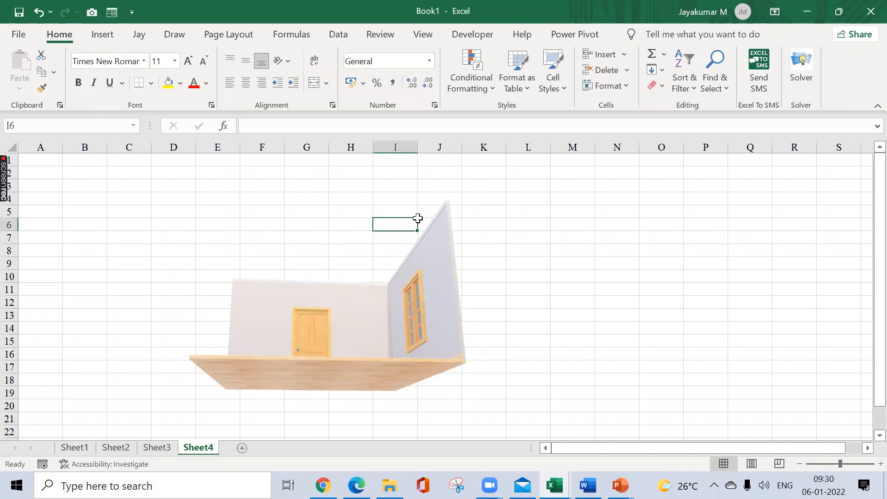
left_click(434, 226)
left_click_drag(457, 198, 454, 163)
left_click_drag(309, 265, 522, 305)
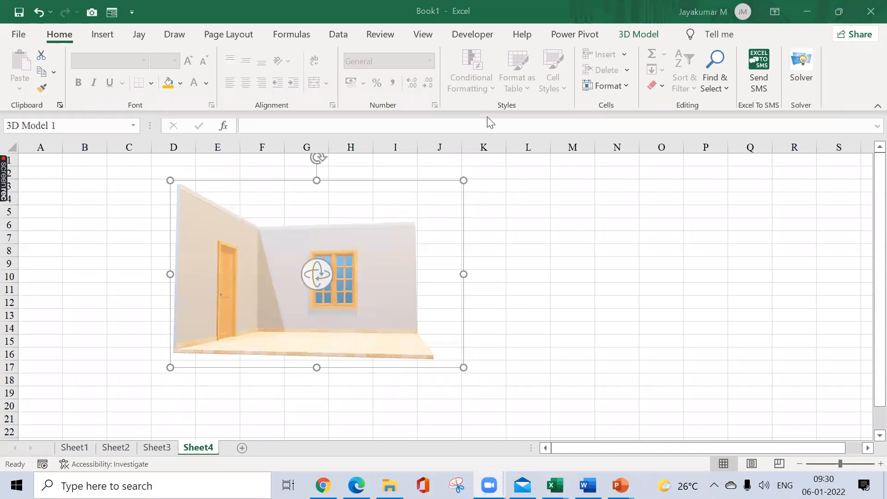
left_click(108, 39)
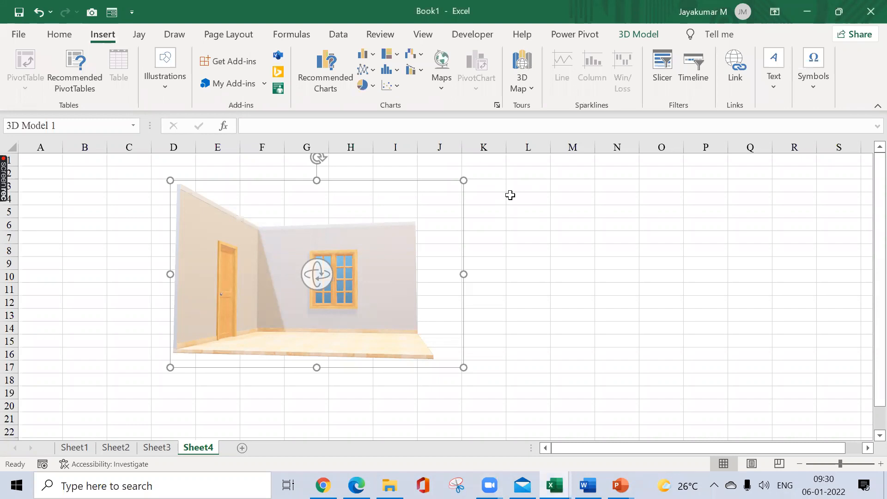
left_click(546, 250)
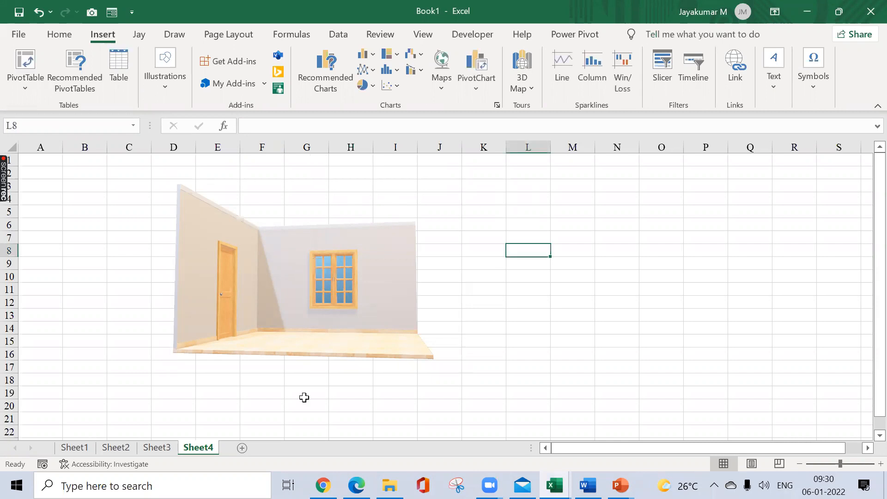
Step: Add a new worksheet and enter the heading "Smart Art" in cell B3
key("shift+F11")
left_click(212, 249)
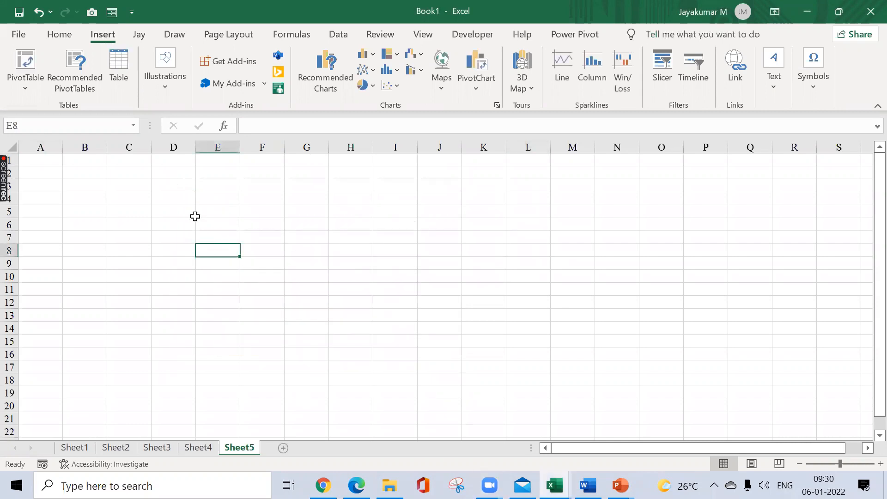
left_click(168, 89)
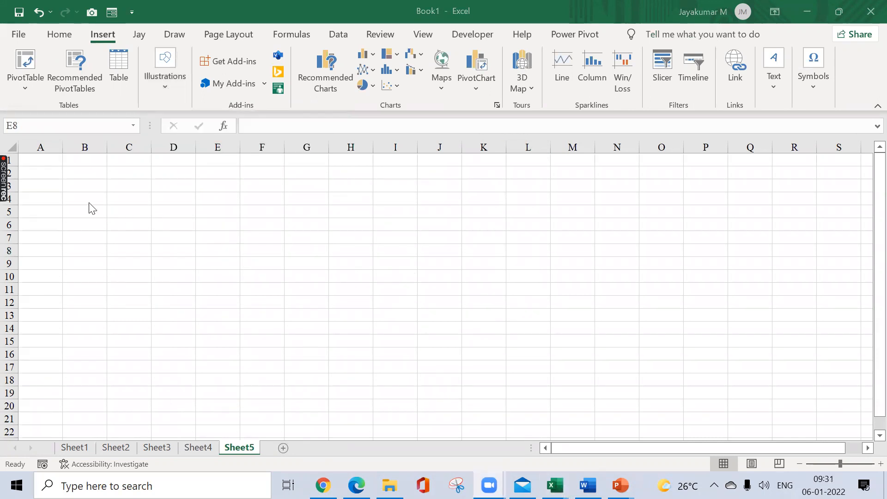
left_click(68, 187)
type("Smart Art")
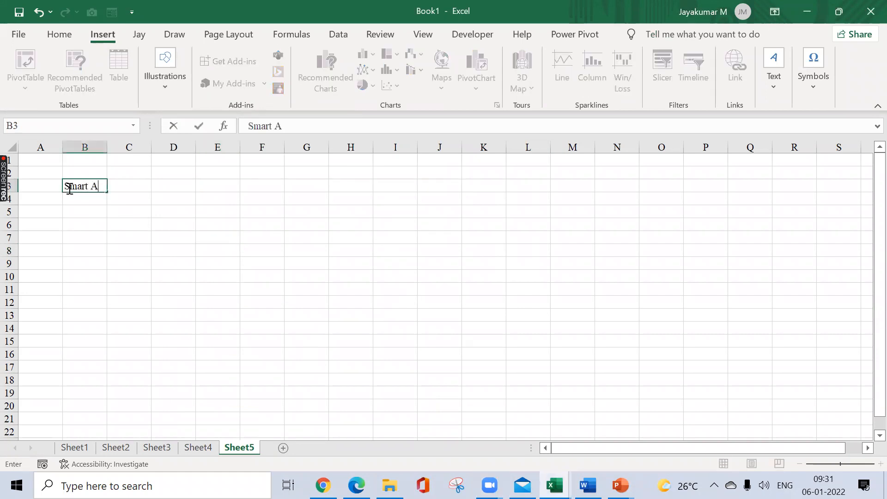
key("Return")
key("Right")
key("Down")
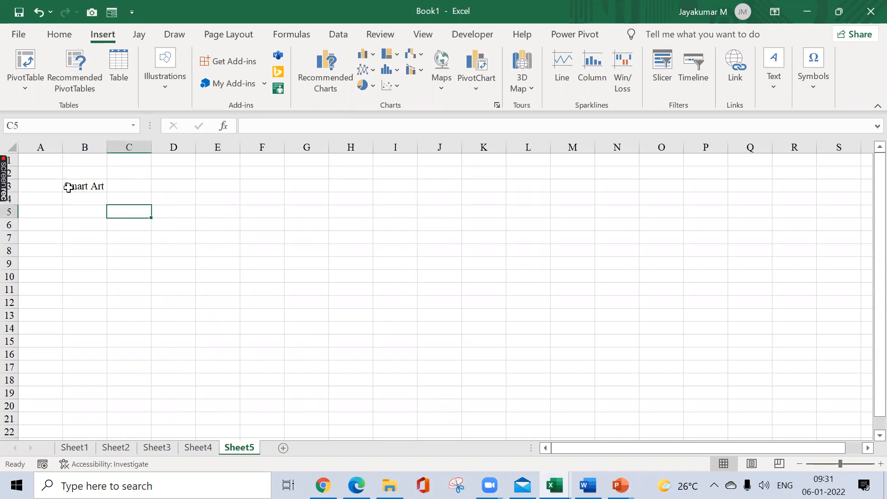
key("Left")
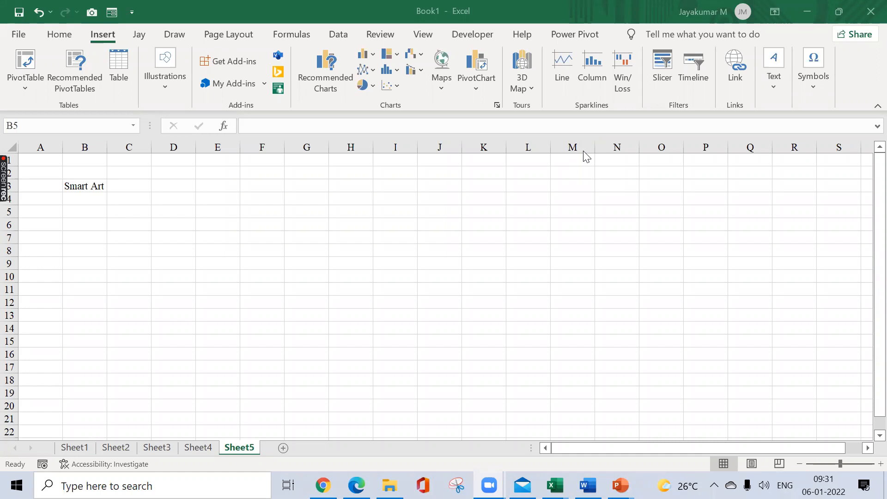
Step: Enter "Text" in cell B5 and "Pictures" in cell C5
left_click(93, 210)
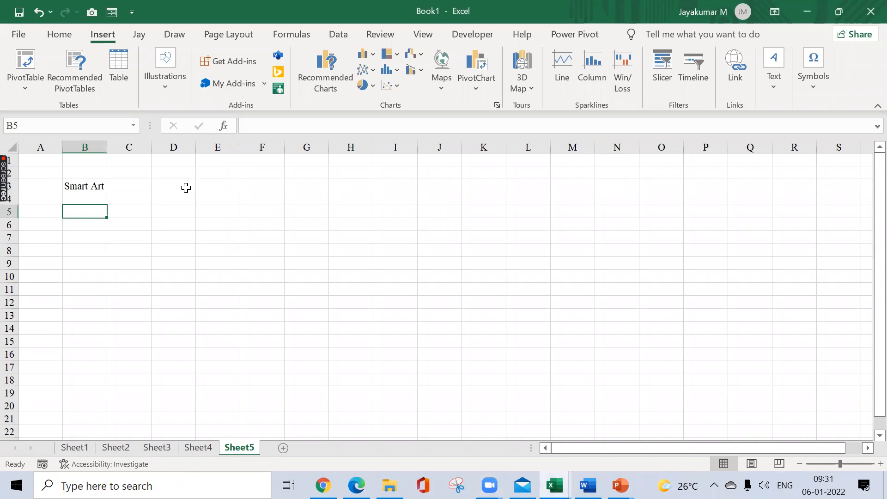
type("Text")
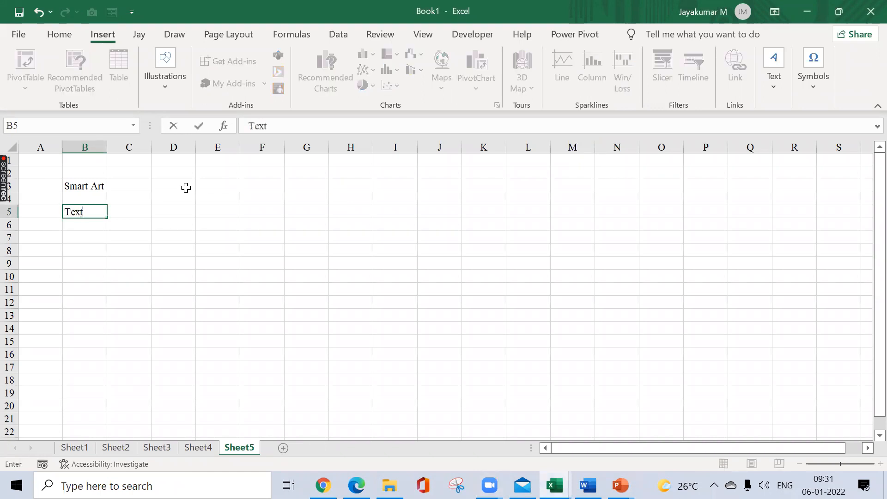
key("Tab")
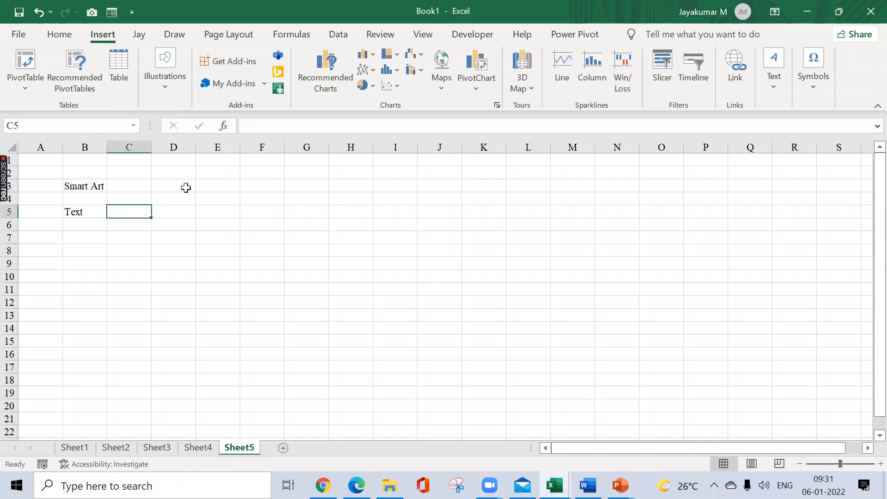
type("Pictures")
key("Return")
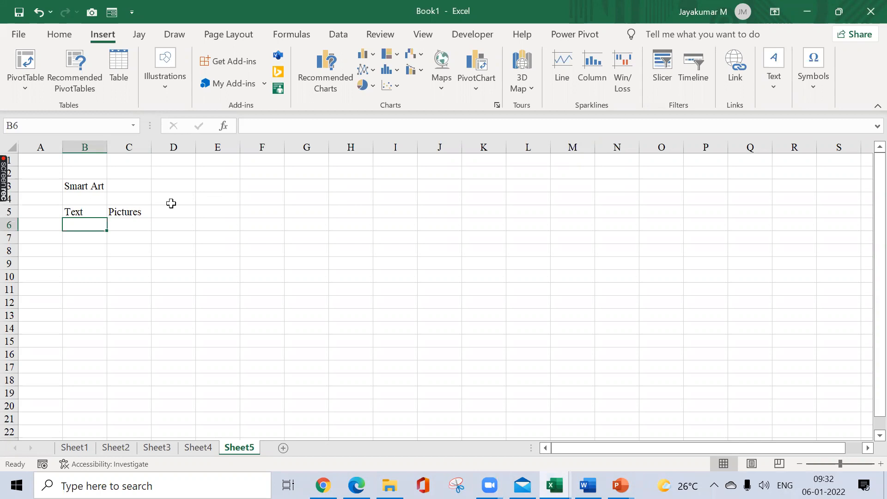
Step: Look through the Hierarchy layouts in the SmartArt graphic chooser and close it without inserting one
left_click(168, 96)
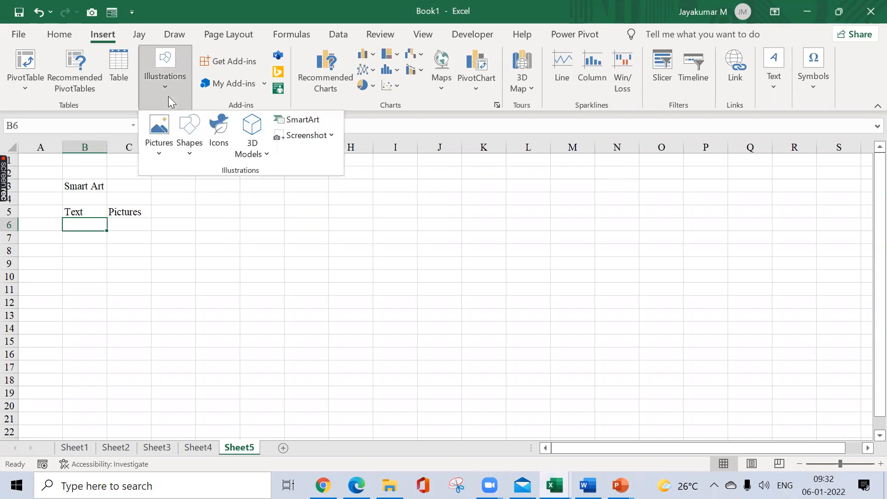
left_click(304, 121)
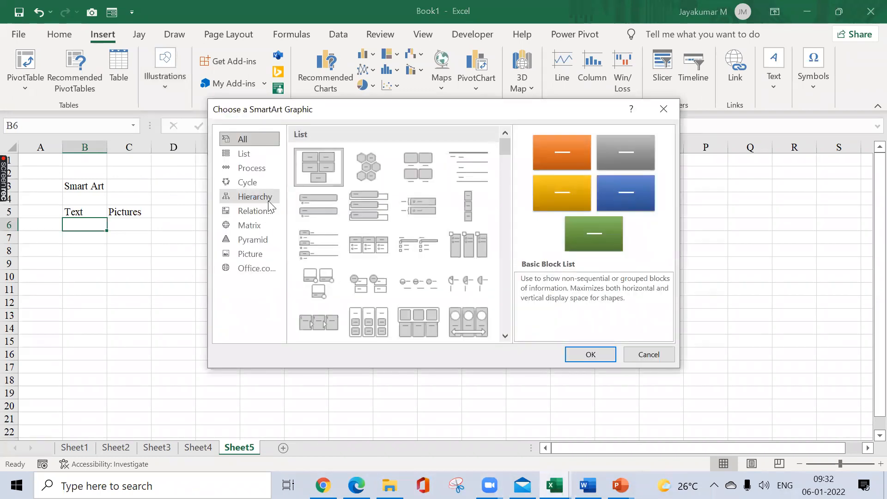
left_click(270, 202)
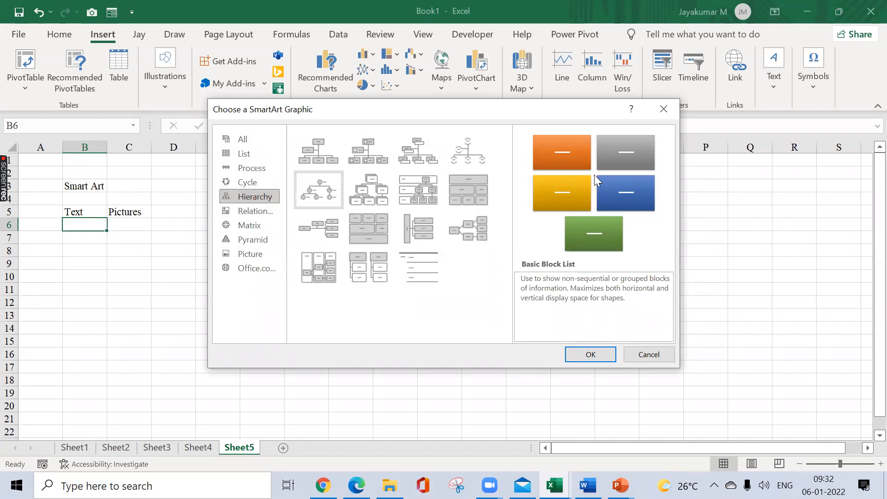
left_click(664, 109)
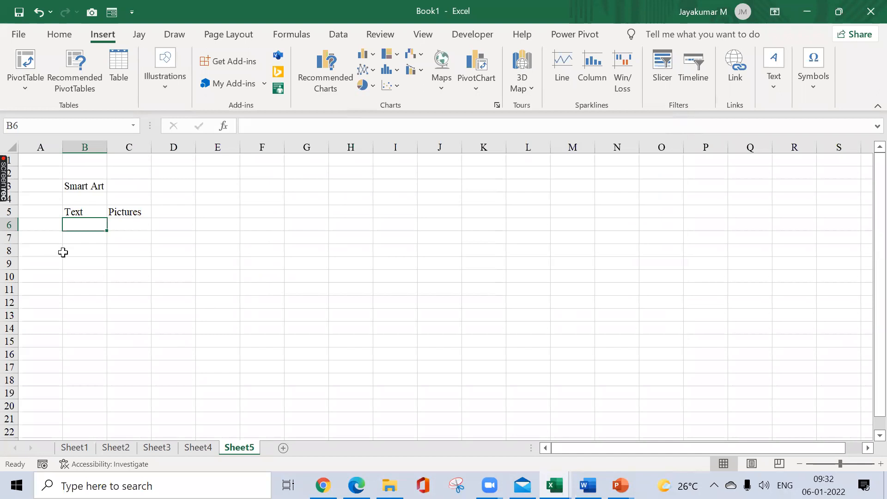
Step: Enter "Advantages of Macro" in cell E4, autofit column E to the text, and select cell E7
left_click(84, 253)
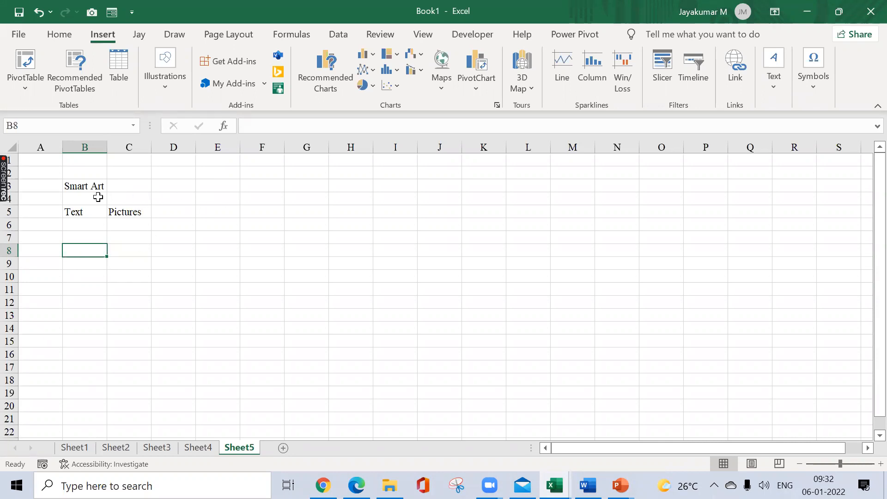
left_click(227, 200)
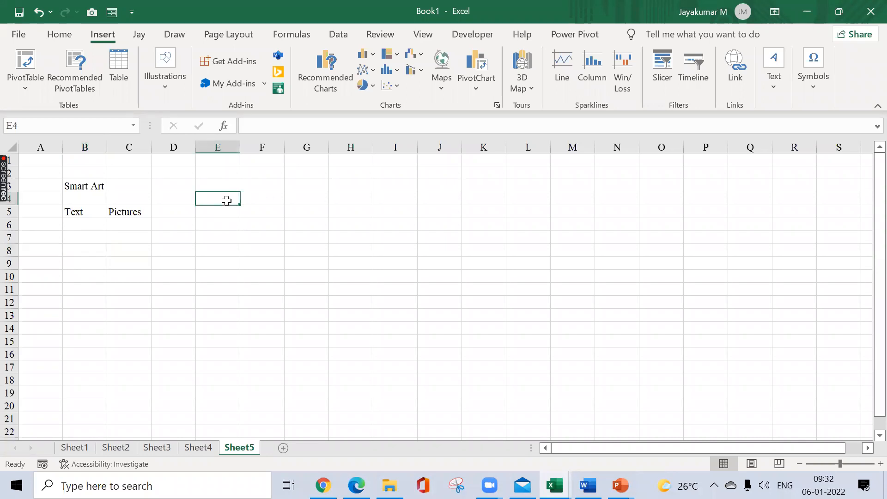
type("Adva")
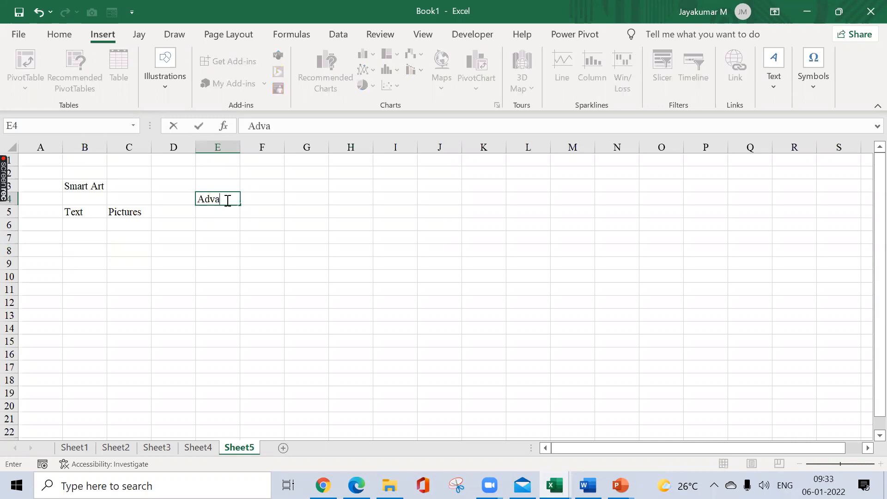
type("ntages of Ma")
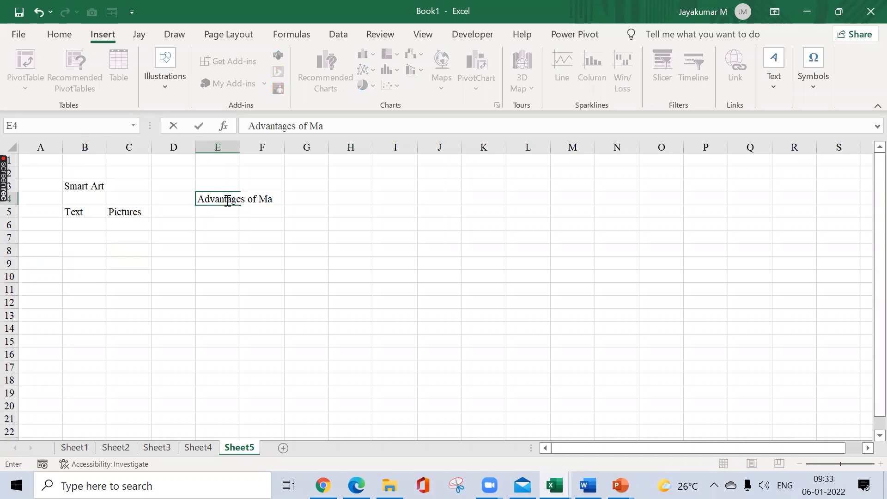
type("cro")
key("Return")
left_click(226, 200)
key("alt+o")
key("c")
key("a")
key("Down")
key("Down")
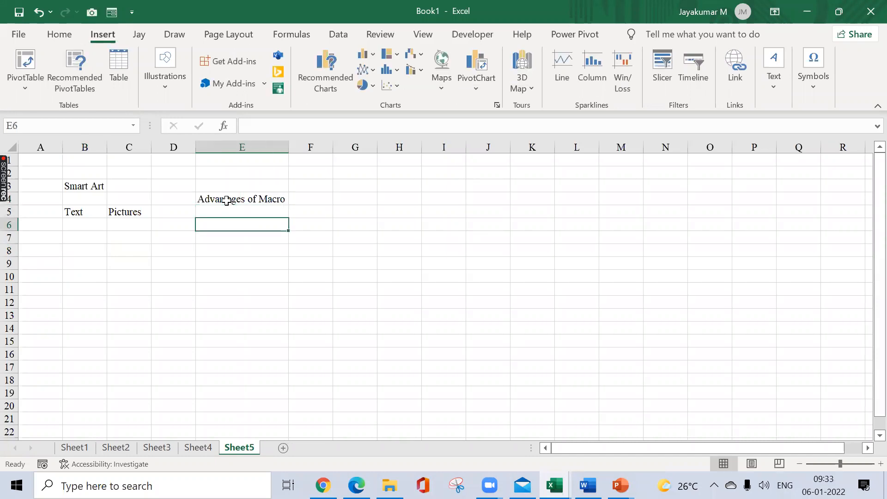
key("Down")
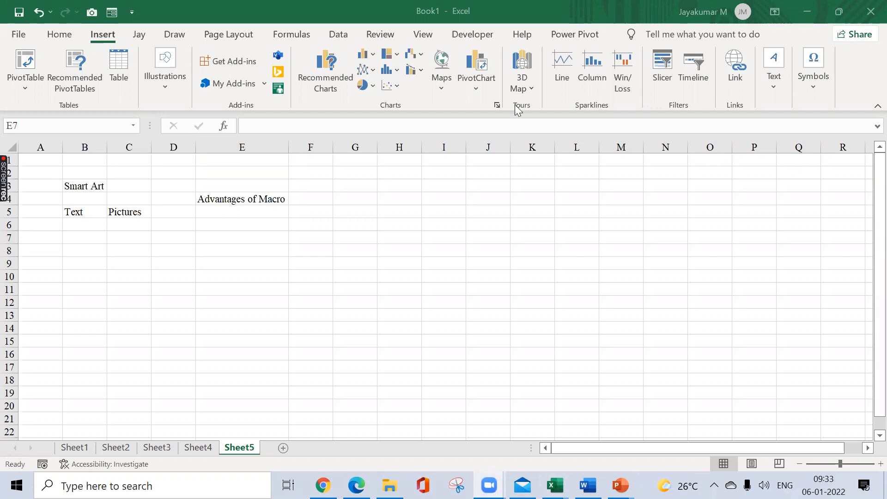
left_click(224, 232)
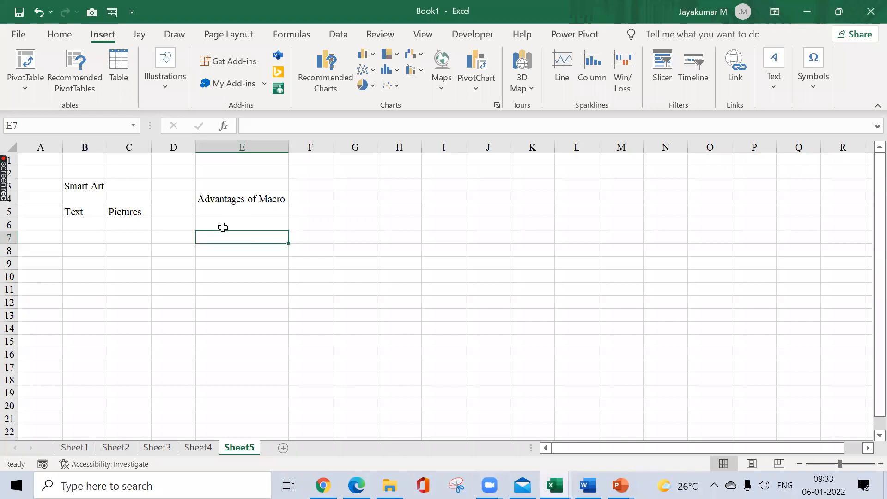
Step: Enter "Automation" in cell F4 and autofit column F to the text
left_click(319, 195)
type("Aut")
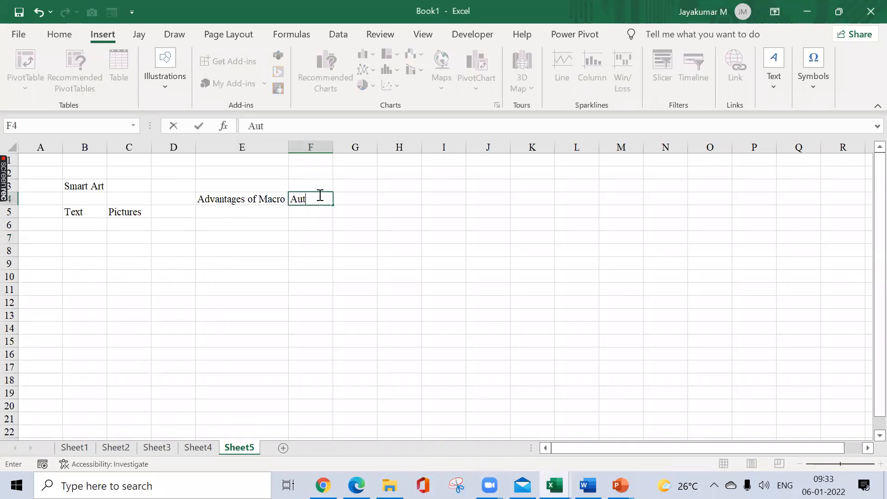
type("omation")
key("Return")
left_click(319, 195)
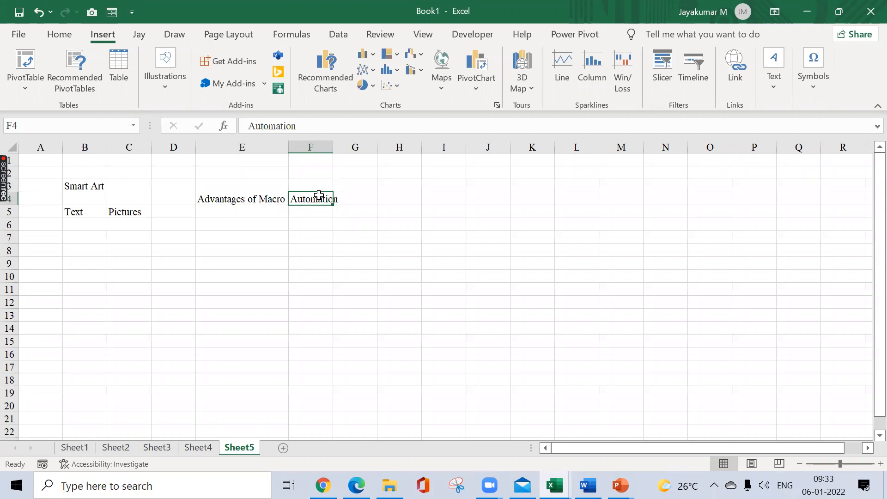
key("alt+h")
key("o")
key("i")
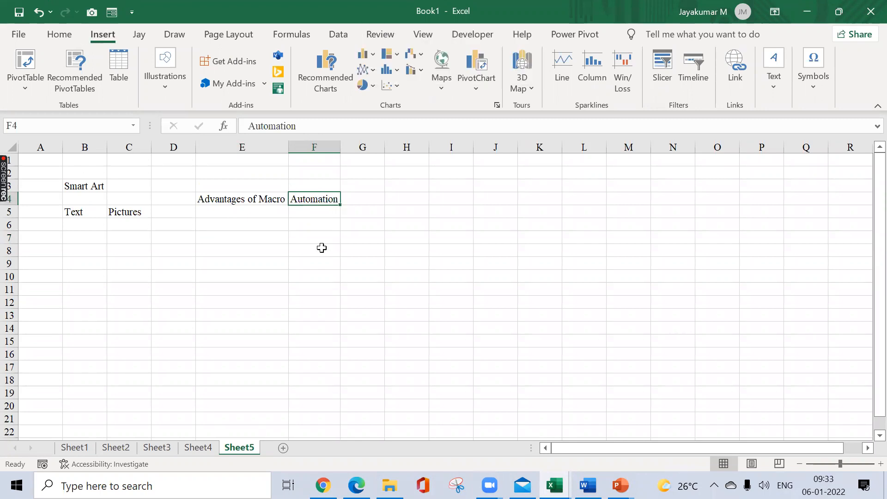
Step: List "Time saving", "Error Reduction" and "No Manual Effort" in cells E7 to E9
left_click(273, 241)
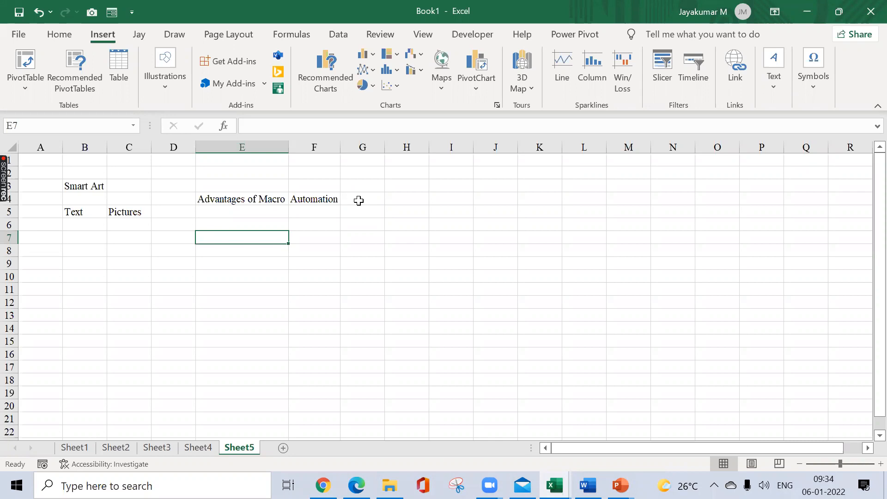
type("Time saving")
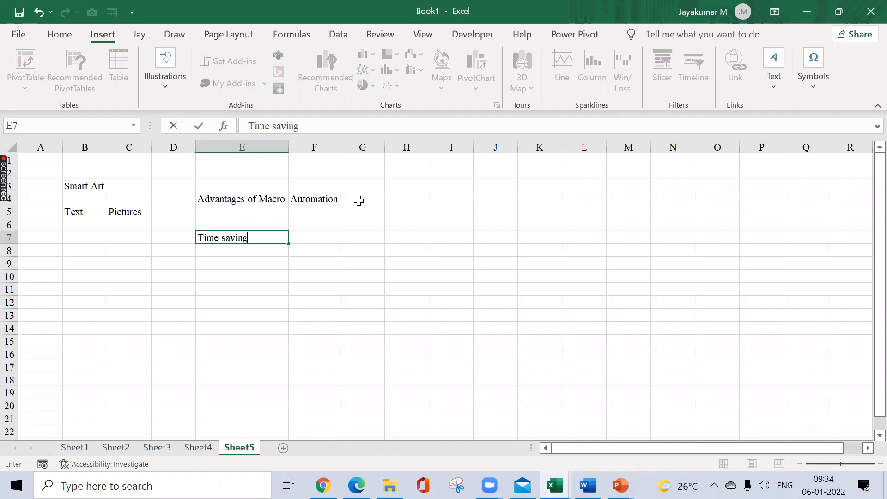
key("Return")
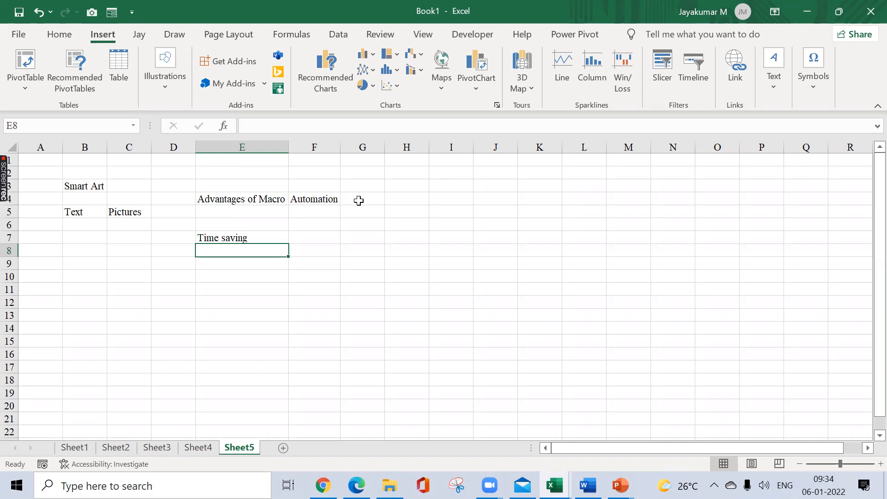
type("Error Reduction")
key("Return")
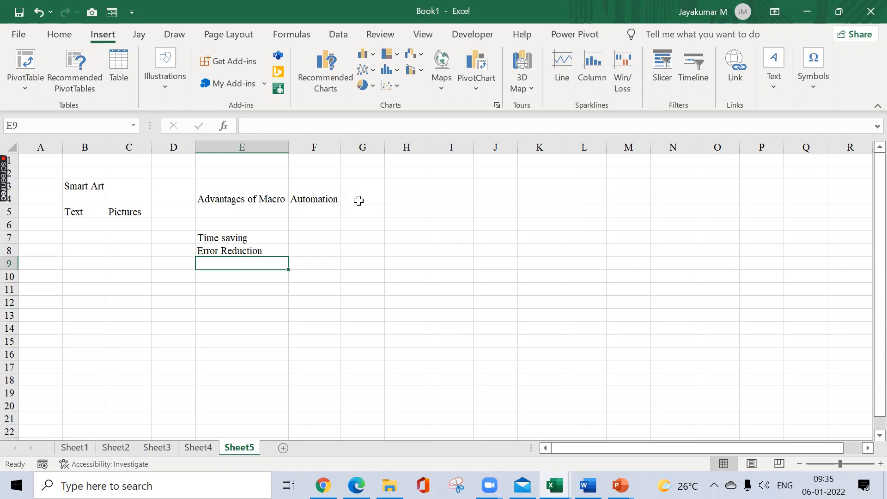
type("No")
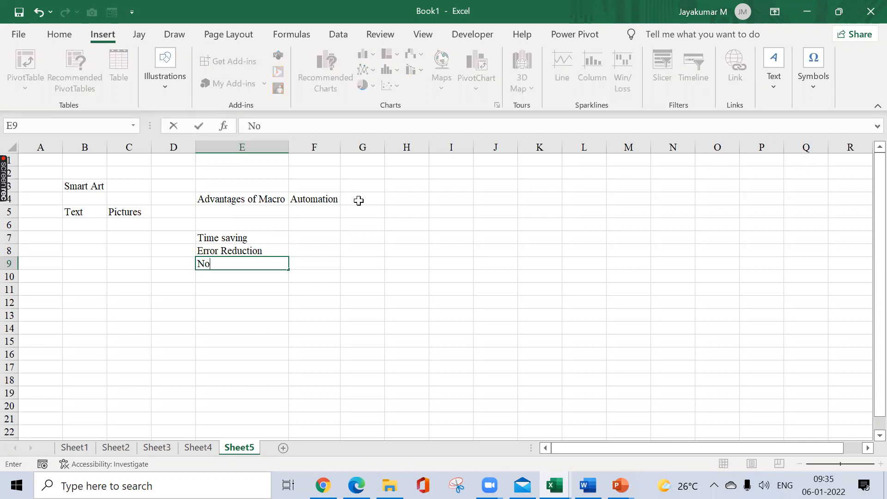
type(" Manual Effort")
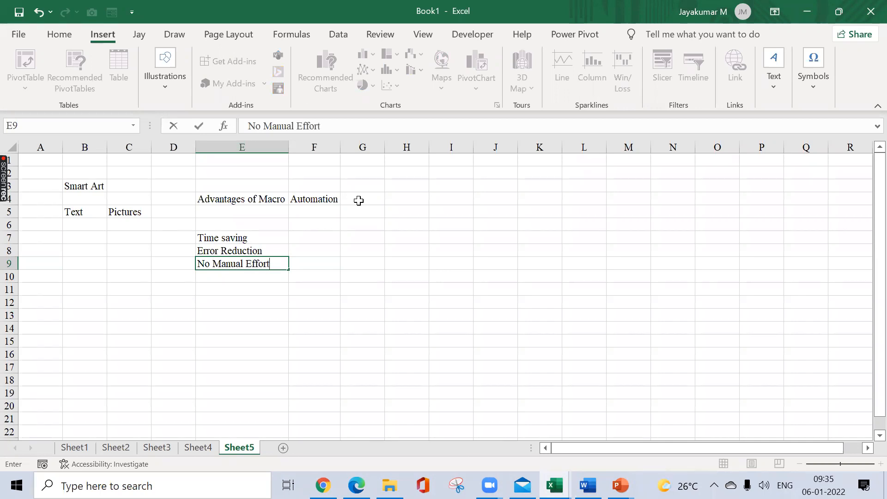
key("Return")
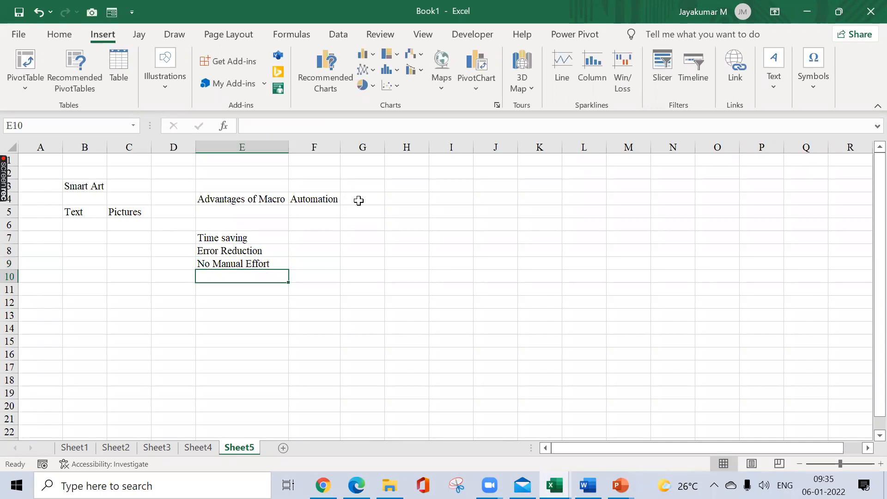
key("Up")
key("shift+Up")
key("shift+Up")
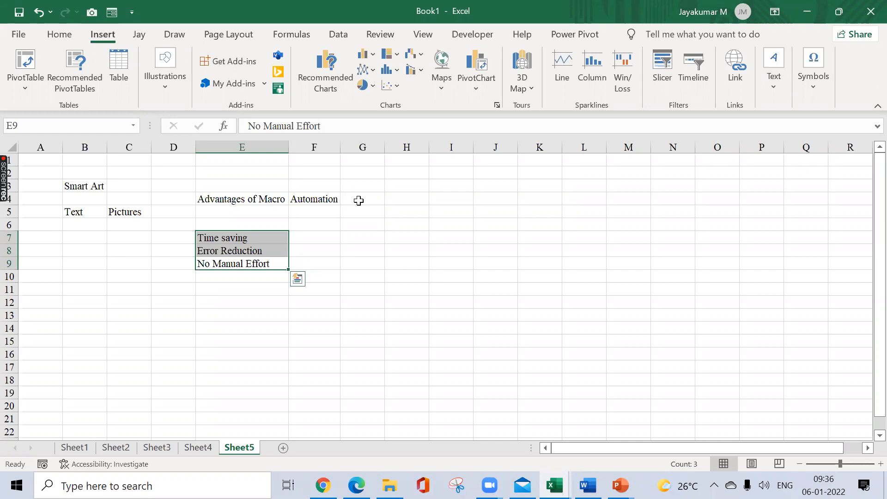
left_click(368, 229)
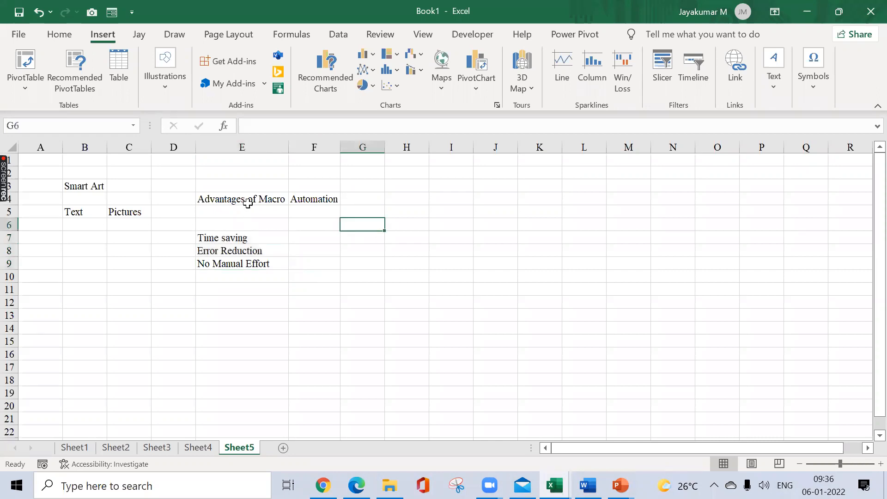
left_click_drag(248, 202, 245, 262)
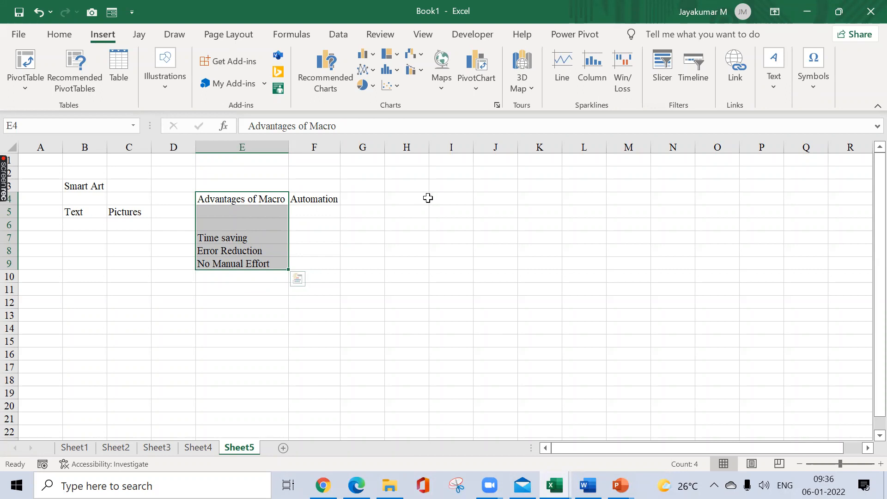
Step: Copy the three listed advantages in cells E7 to E9
left_click(244, 233)
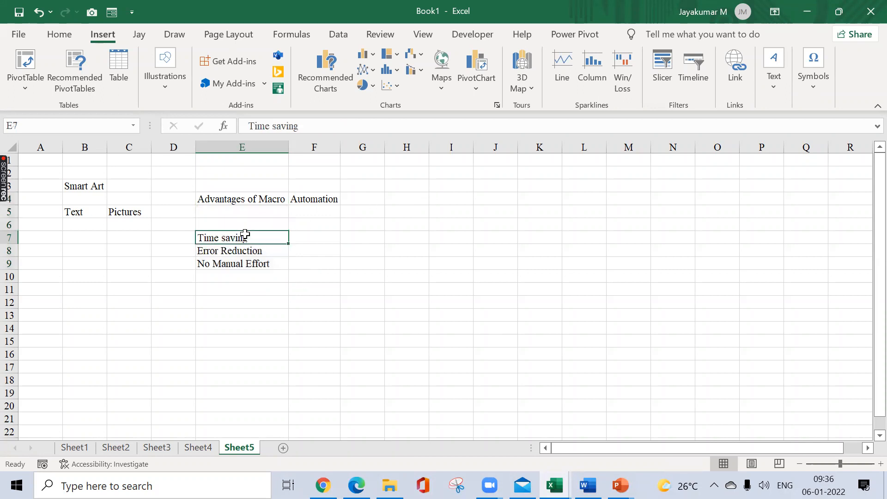
key("shift+Down")
key("shift+Down")
key("ctrl+c")
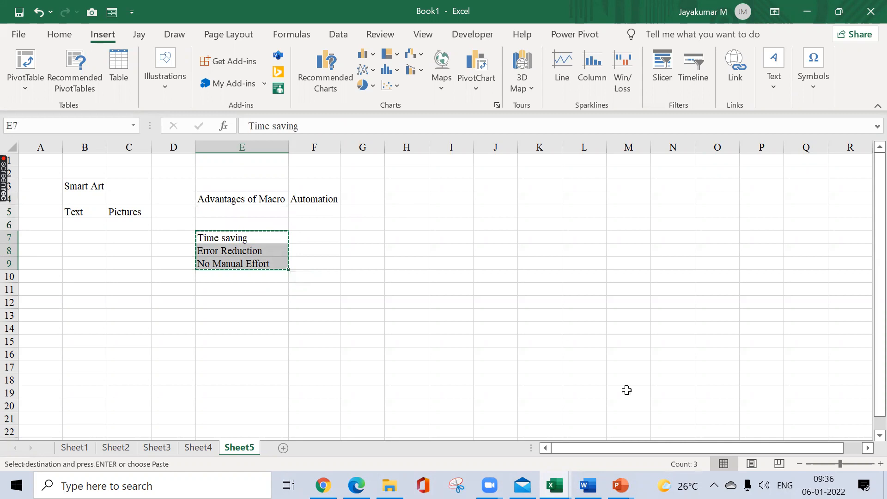
Step: Switch to Presentation1 in PowerPoint and add a blank slide after the first slide
left_click(621, 483)
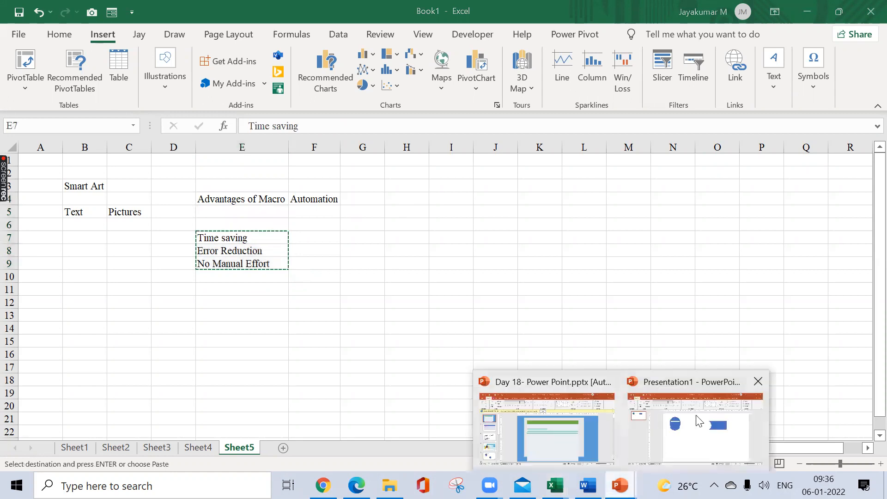
left_click(699, 422)
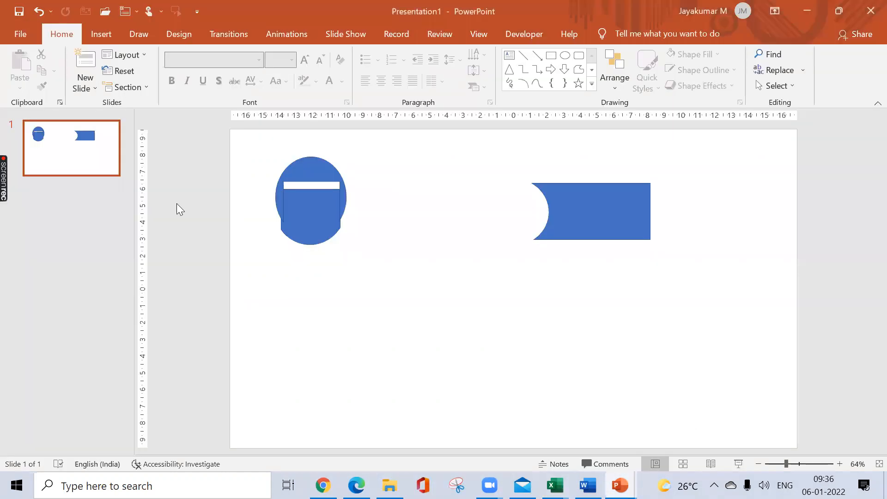
left_click(90, 85)
left_click(109, 256)
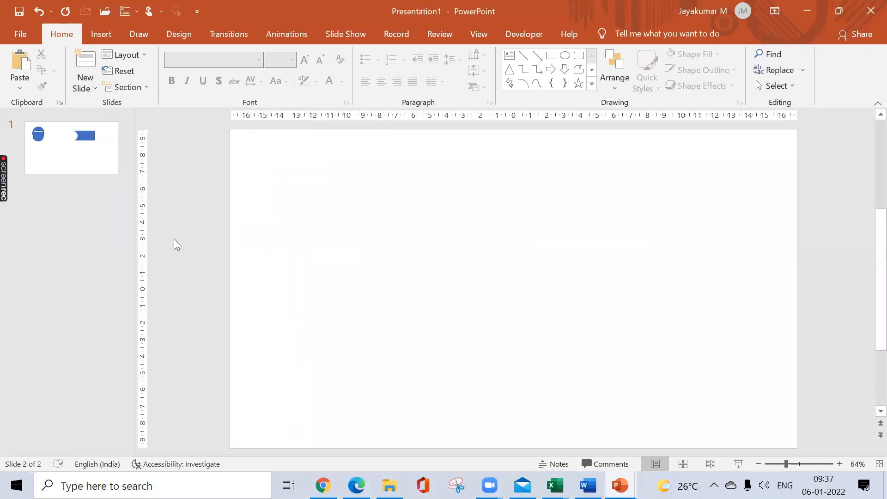
Step: Try pasting the copied cells onto the blank slide and enlarging the pasted table, then undo both changes
left_click(509, 55)
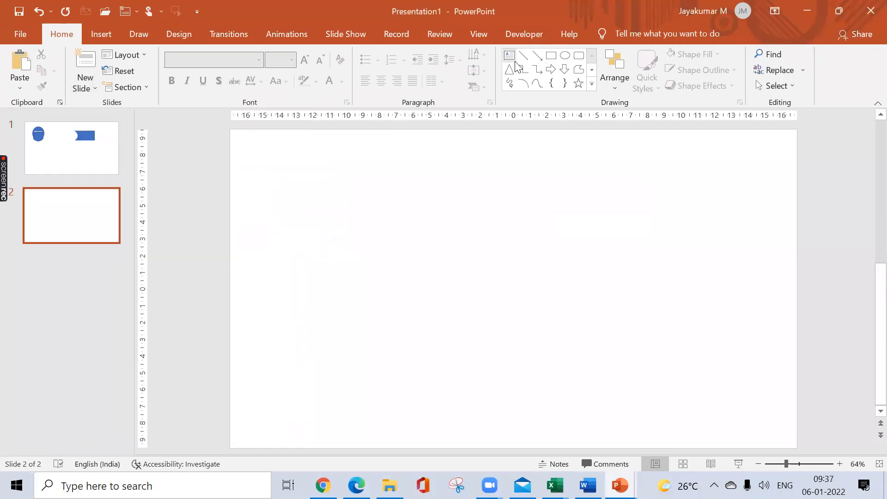
left_click_drag(303, 172, 443, 222)
key("ctrl+v")
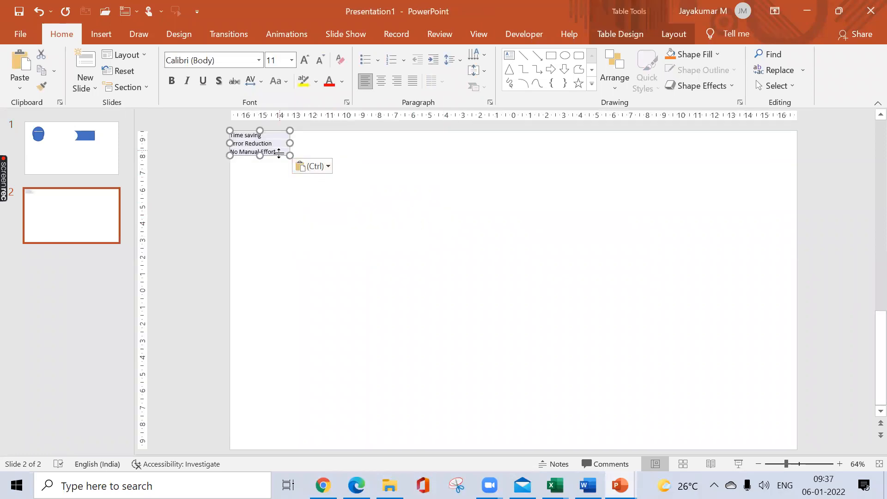
left_click_drag(290, 156, 353, 218)
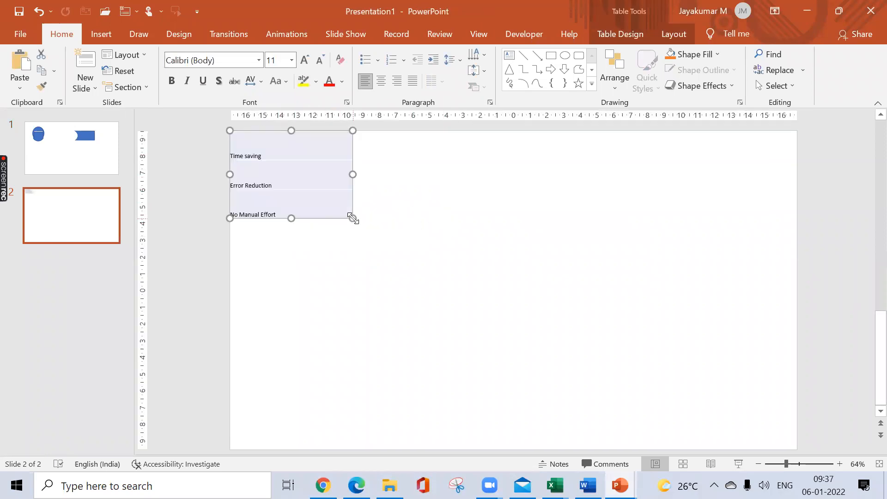
key("ctrl+z")
key("ctrl+z")
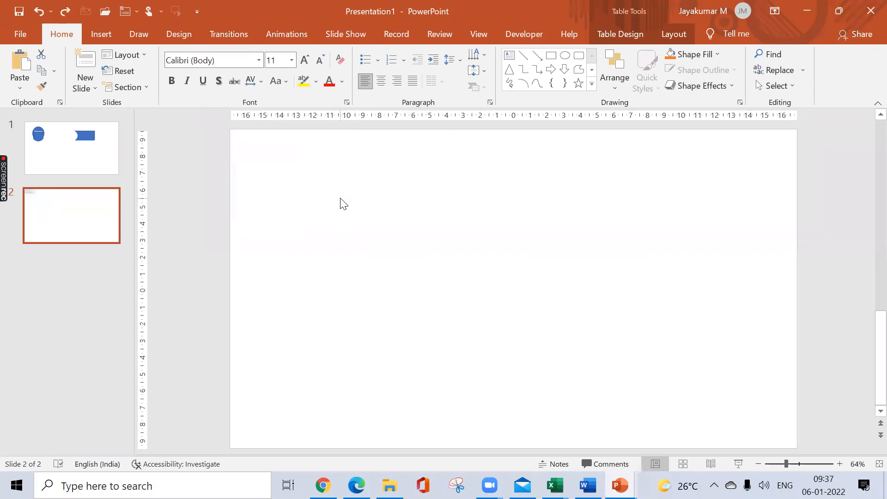
Step: Draw a text box on the blank second slide for the copied advantages
left_click_drag(273, 181, 440, 279)
left_click(509, 55)
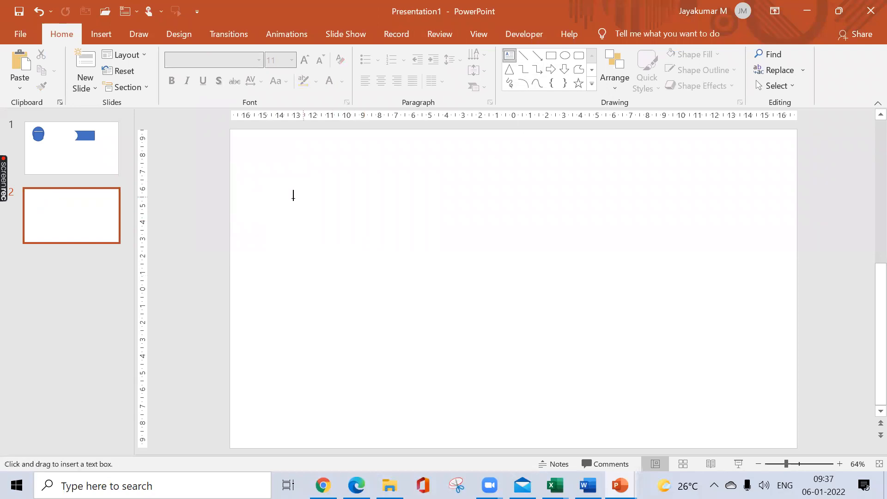
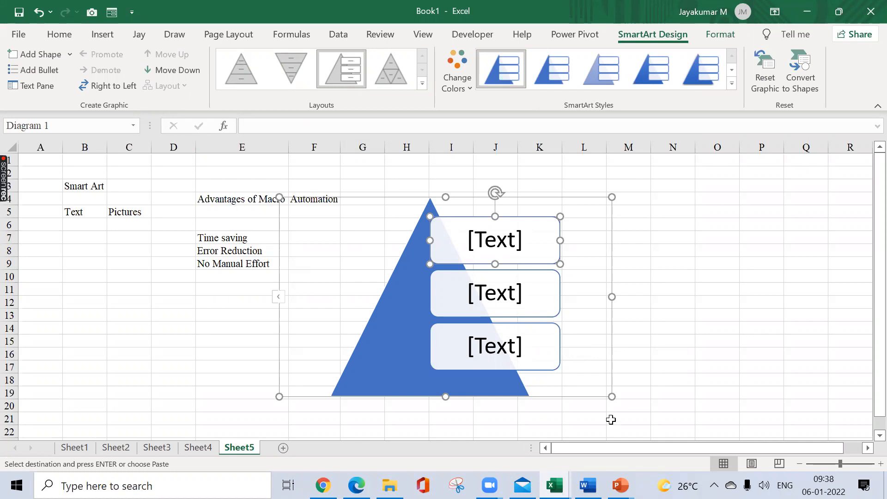
Step: Switch to Presentation1 in PowerPoint and convert the text box listing the three advantages into a Basic Timeline SmartArt graphic
left_click(621, 485)
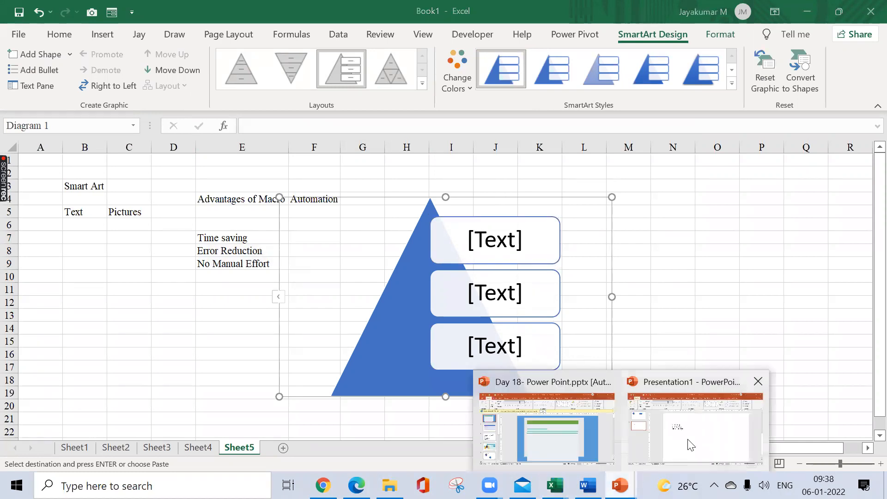
left_click(691, 445)
left_click(339, 219)
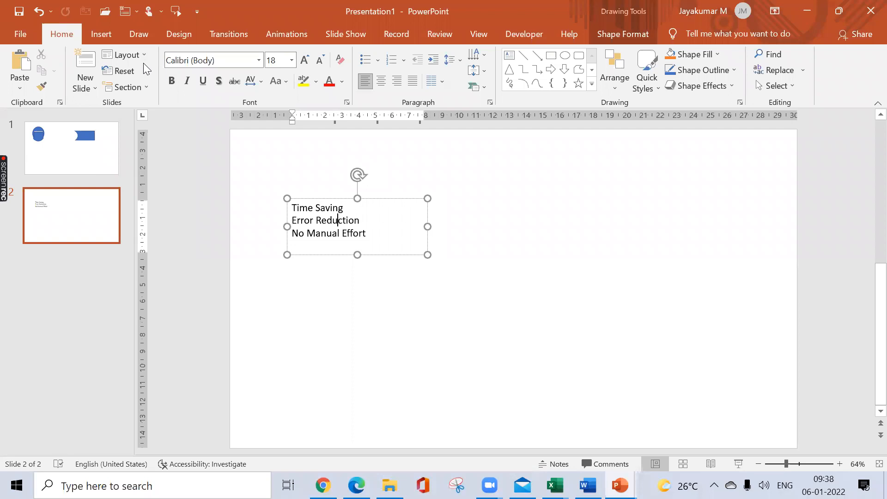
left_click(486, 85)
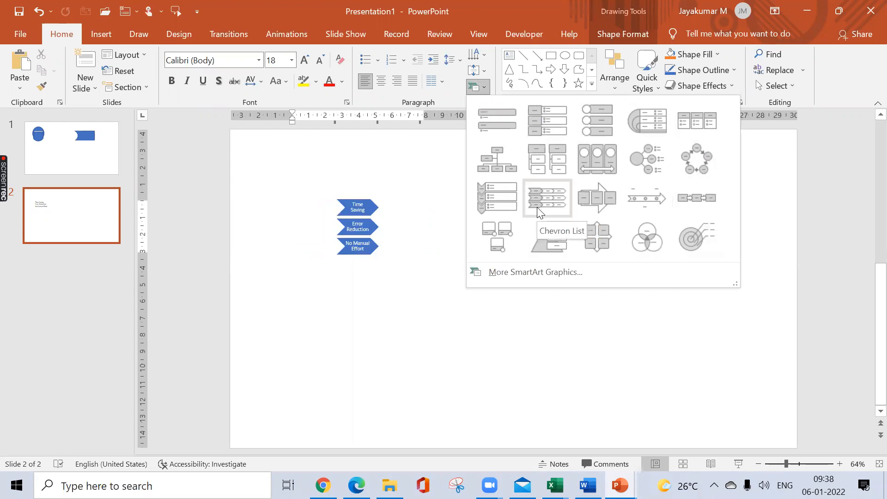
left_click(634, 194)
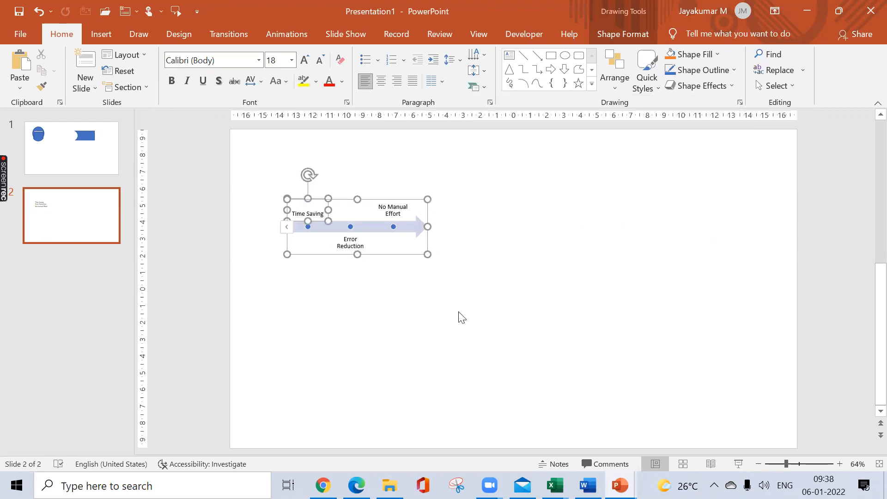
left_click(501, 331)
Step: Return to Book1 in Excel and move the pyramid SmartArt clear of the text in columns E and F
key("alt+Tab")
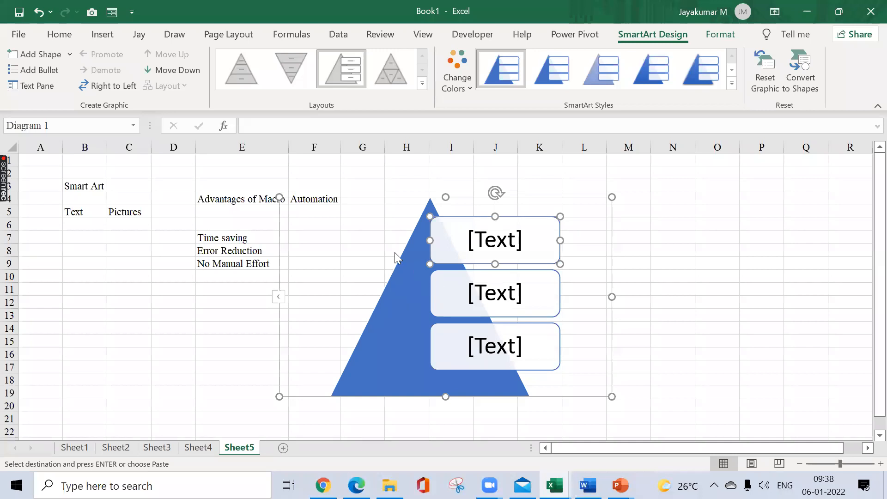
left_click_drag(402, 197, 456, 162)
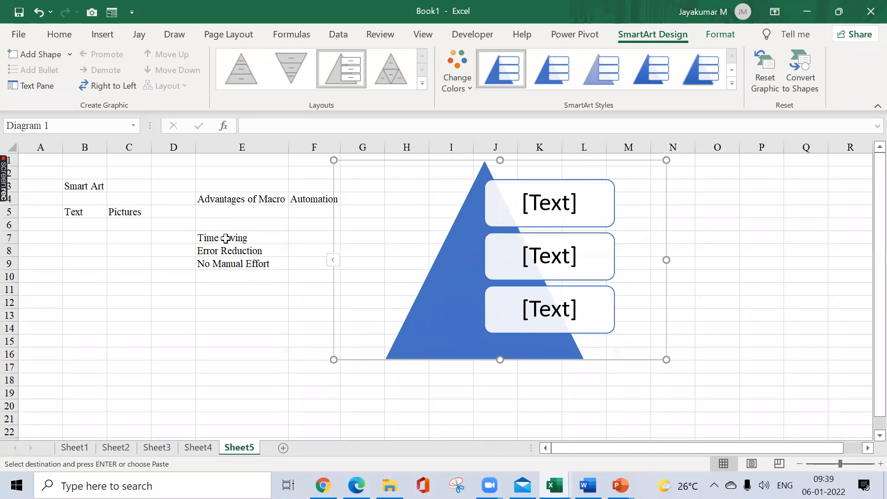
Step: Label the pyramid SmartArt's three boxes from top to bottom with Time Saving, Error Reduction and No Manual Effort
left_click(536, 209)
type("Time")
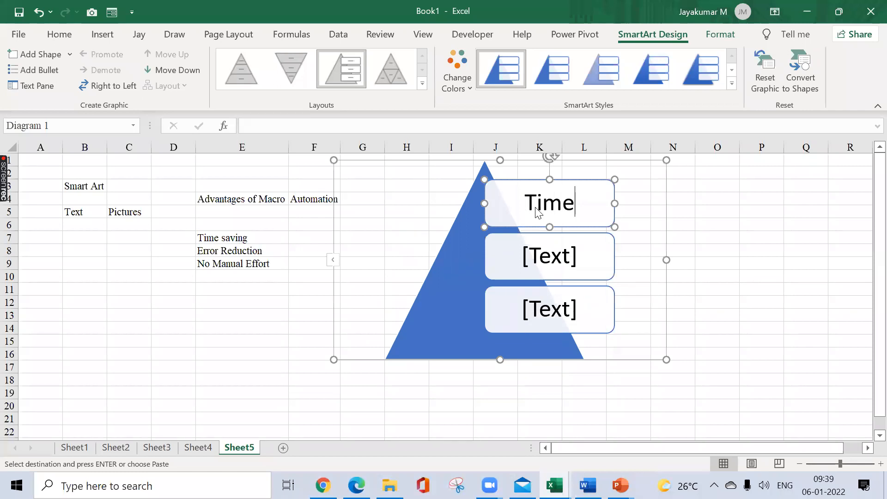
type(" Saving")
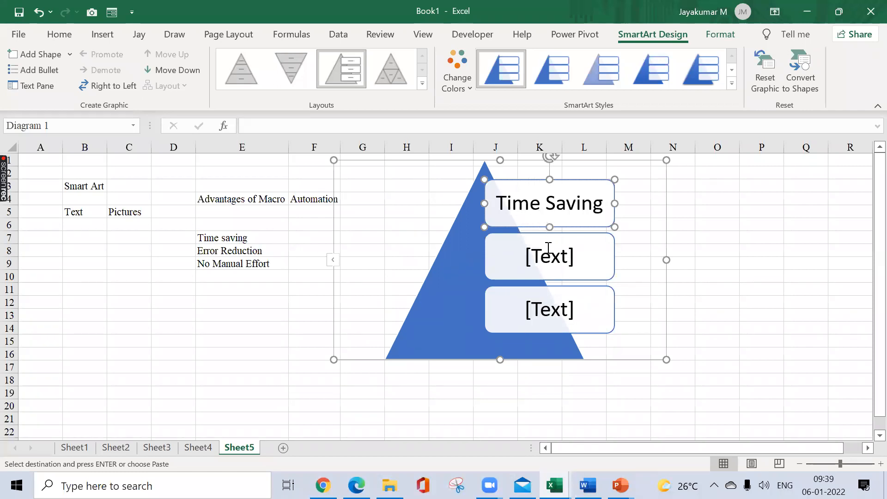
left_click(548, 249)
type("Error Reduction")
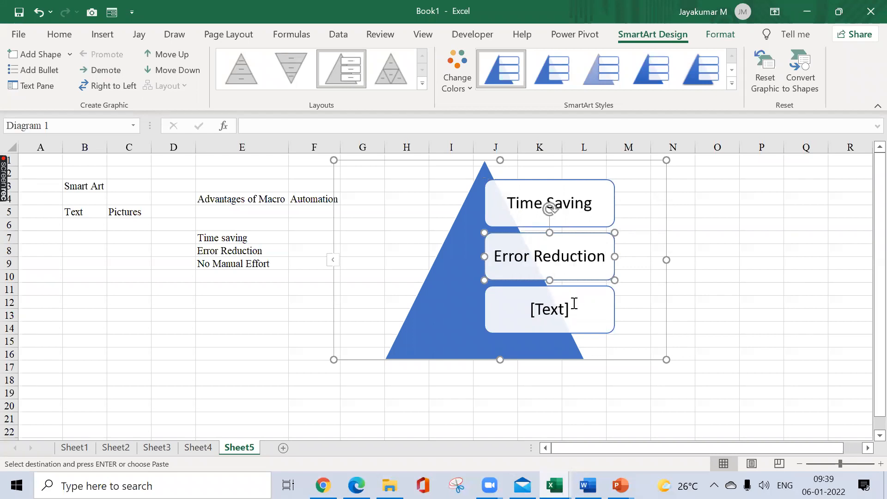
left_click(549, 308)
type("No Manual Effort")
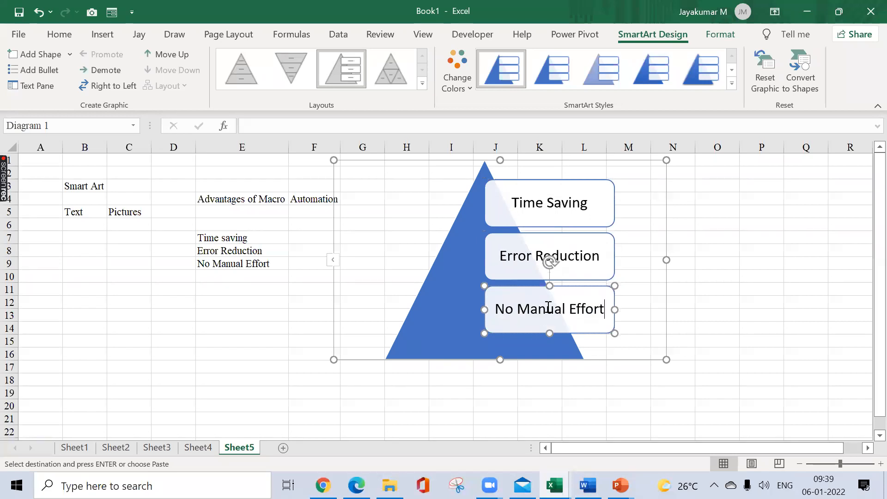
left_click(778, 291)
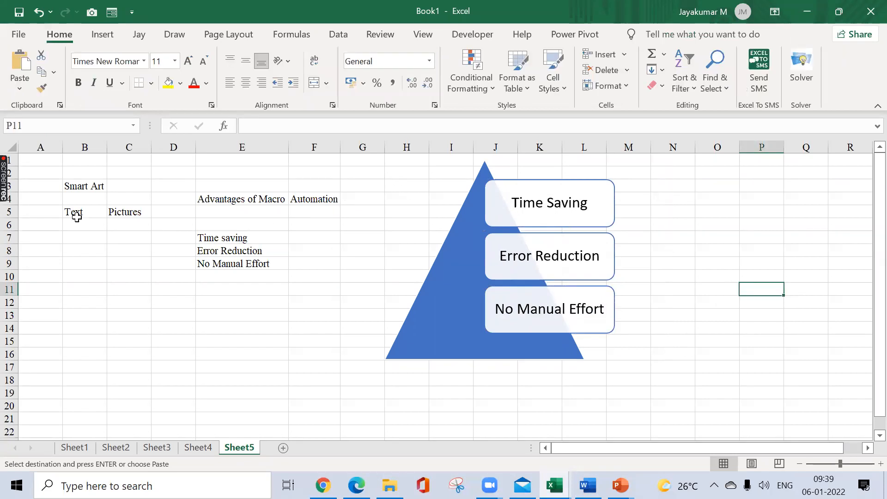
left_click_drag(207, 180, 202, 323)
left_click_drag(240, 176, 222, 323)
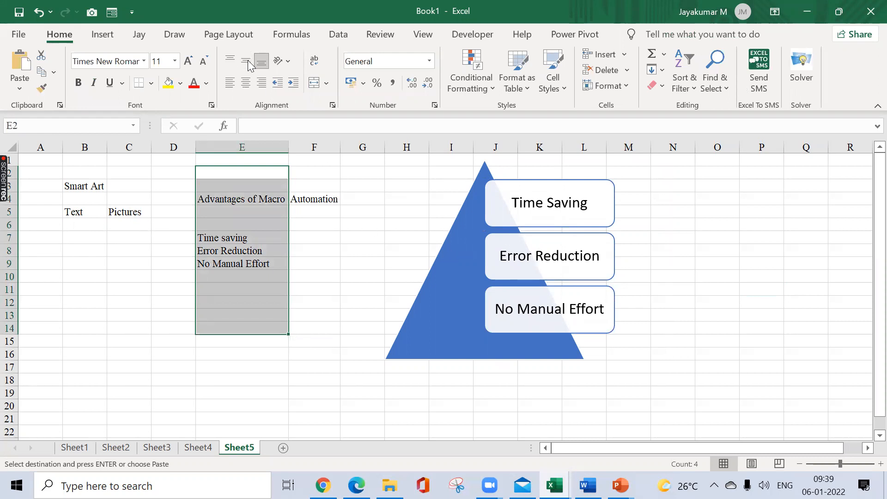
Step: Insert a Hierarchy SmartArt of type Organization Chart and move it off the pyramid so it starts at column A
left_click(102, 34)
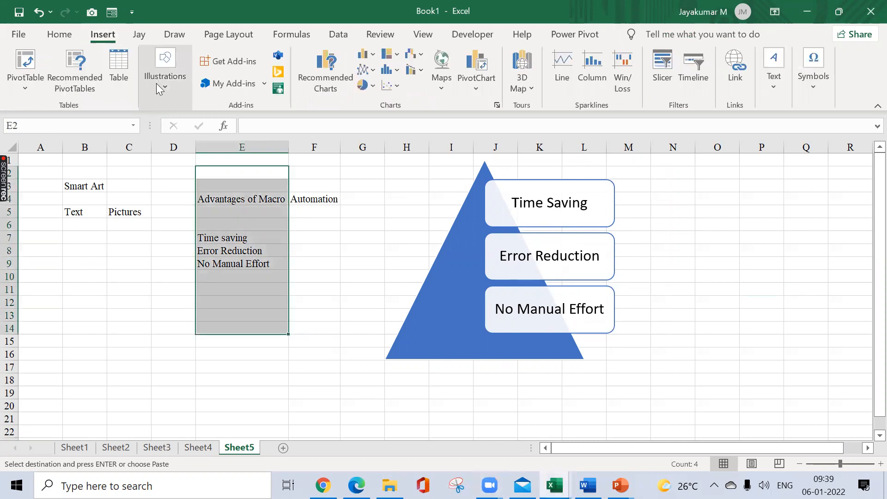
left_click(160, 87)
left_click(312, 120)
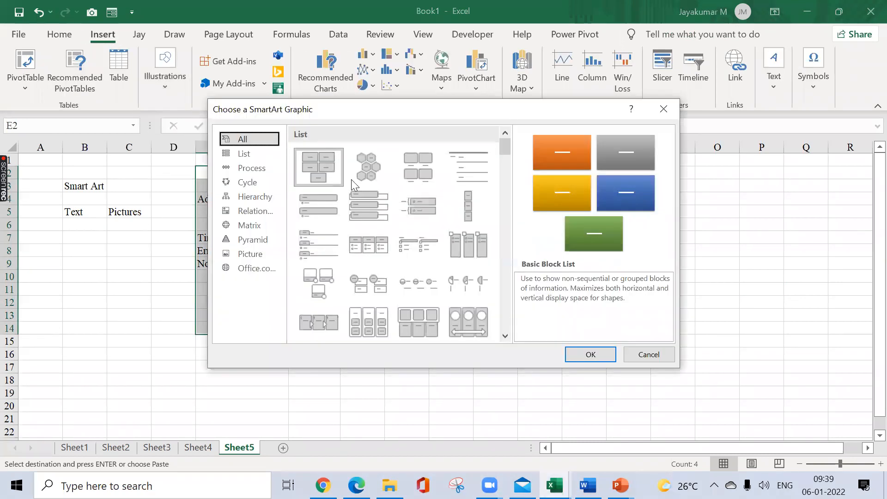
left_click(259, 167)
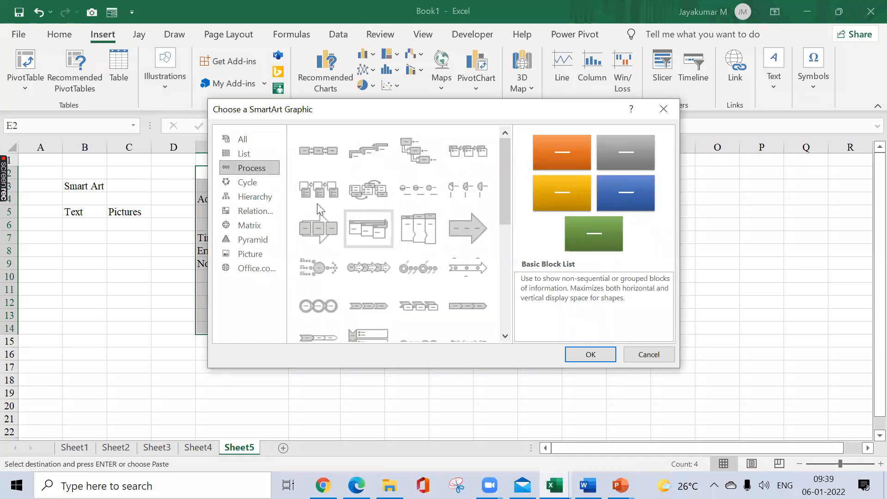
left_click(250, 198)
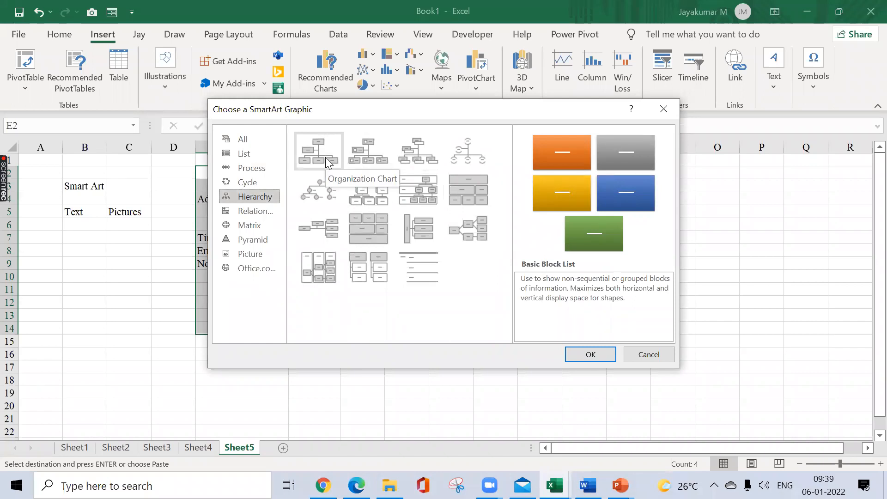
left_click(325, 157)
left_click(586, 354)
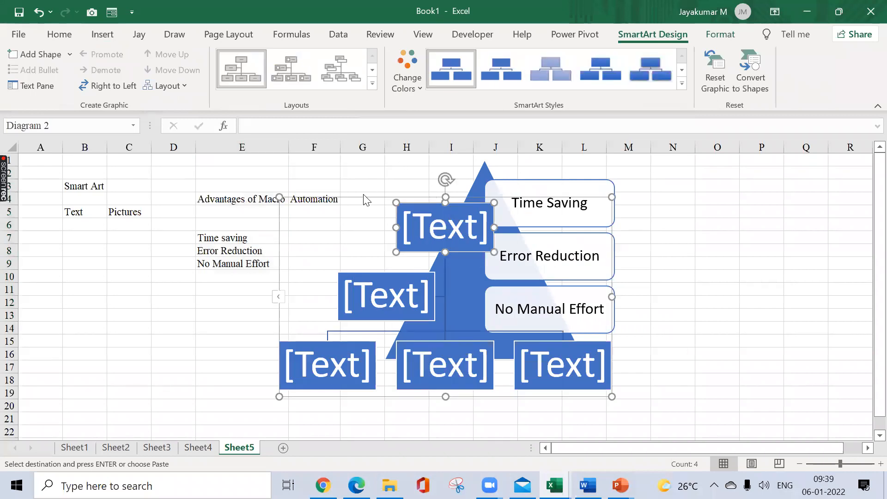
left_click_drag(365, 200, 101, 192)
Step: Label the organization chart's top box HOD and the assistant box beneath it GM
left_click(159, 224)
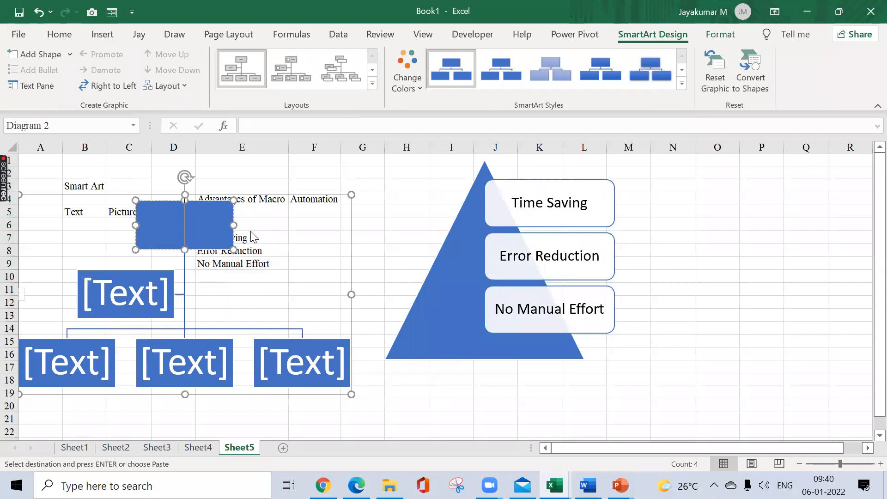
type("HOD")
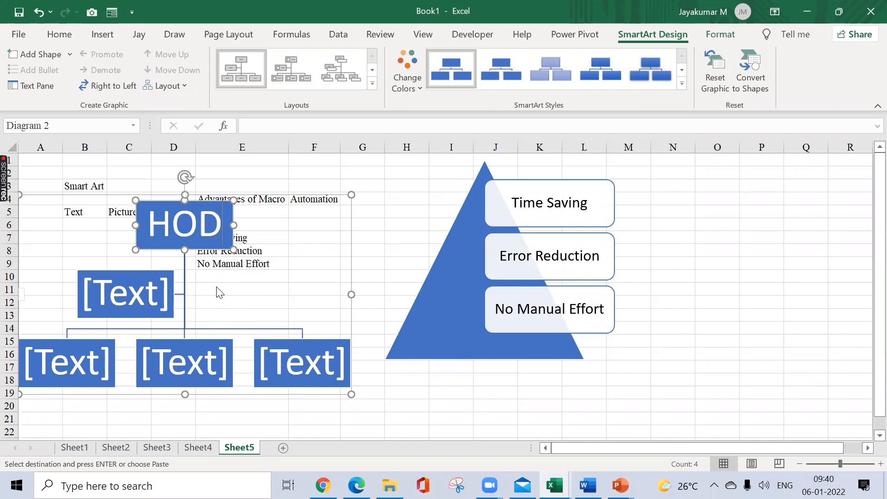
left_click(135, 282)
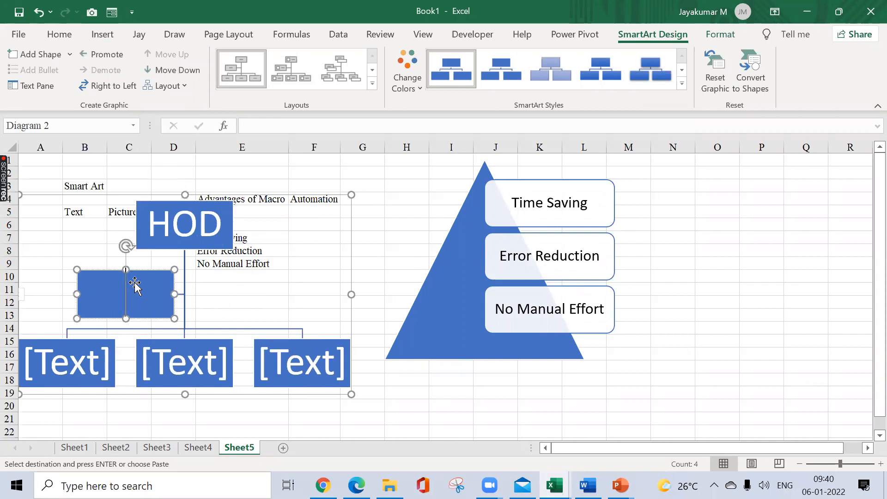
type("GM")
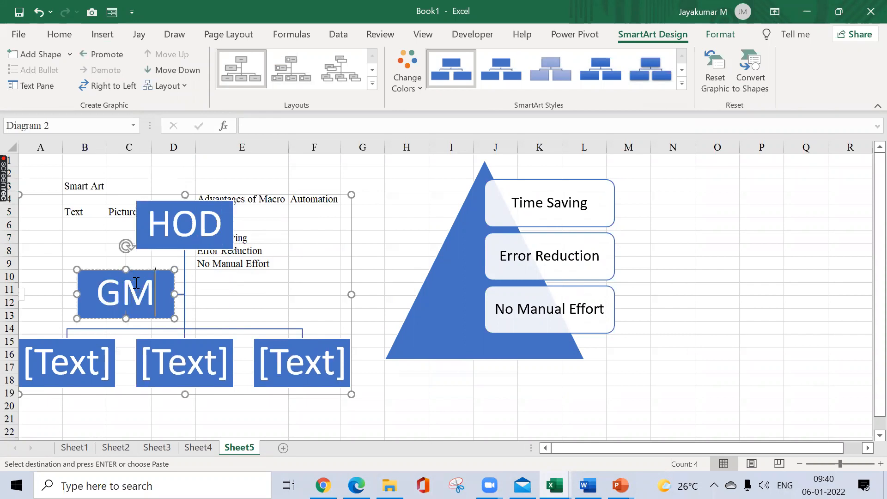
Step: Label the three lowest organization chart boxes, from left to right, Ma1, Ma1 and Ma3
left_click(69, 345)
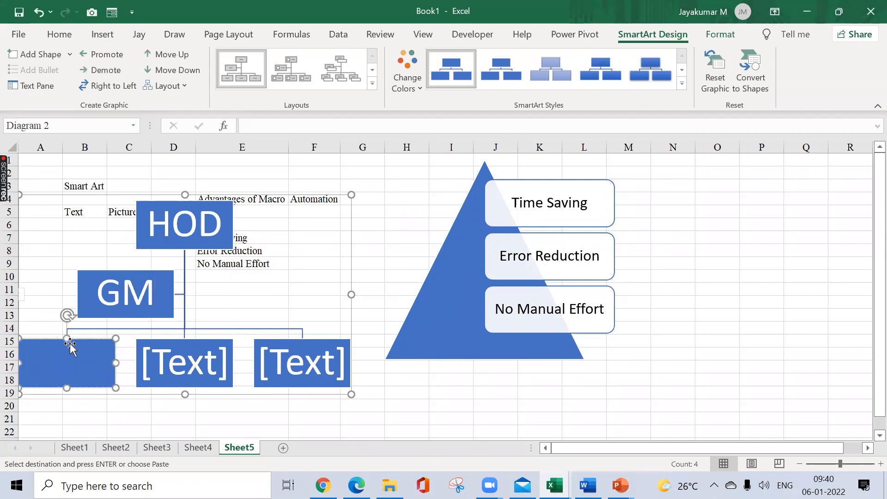
type("Ma")
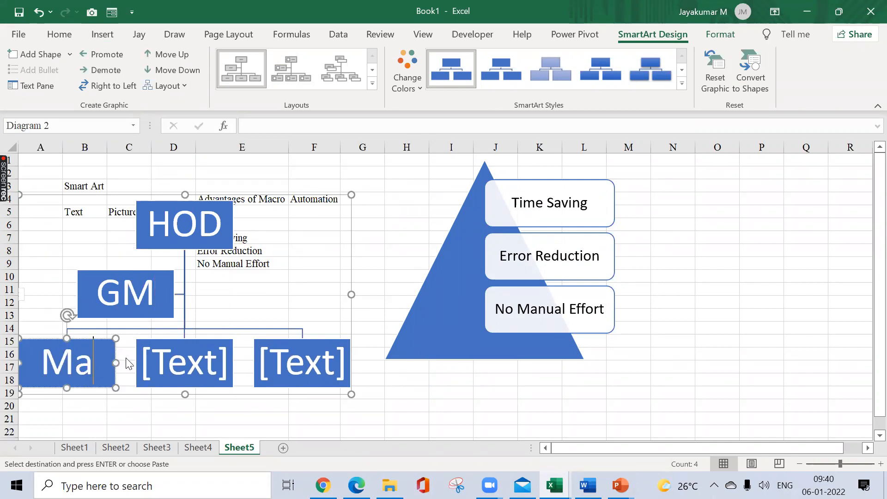
type("1")
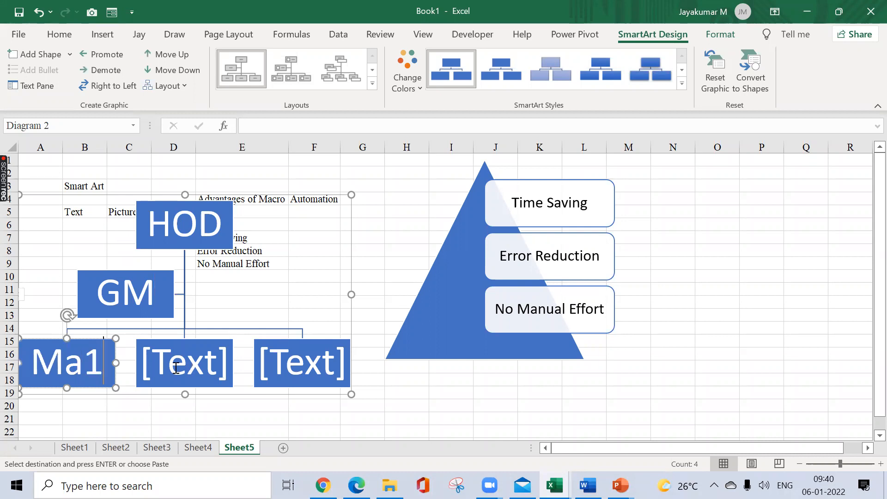
left_click(194, 369)
type("Ma1")
left_click(262, 364)
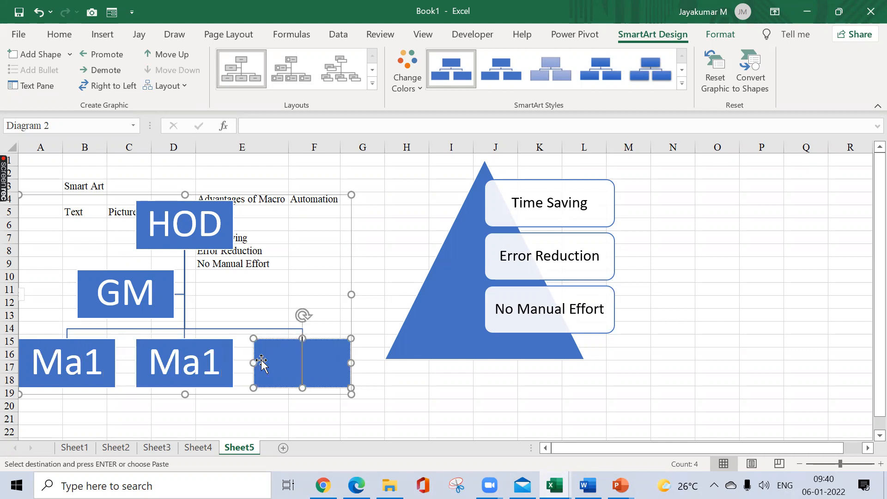
type("Ma3")
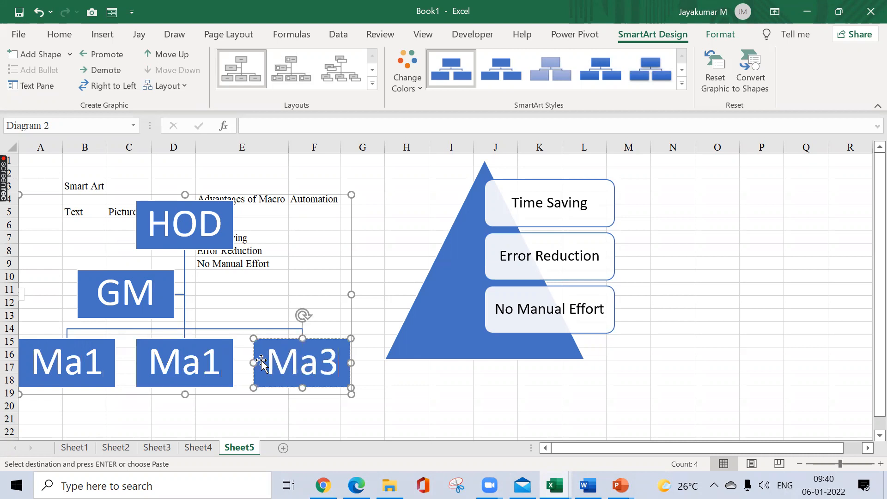
left_click(408, 254)
left_click(297, 220)
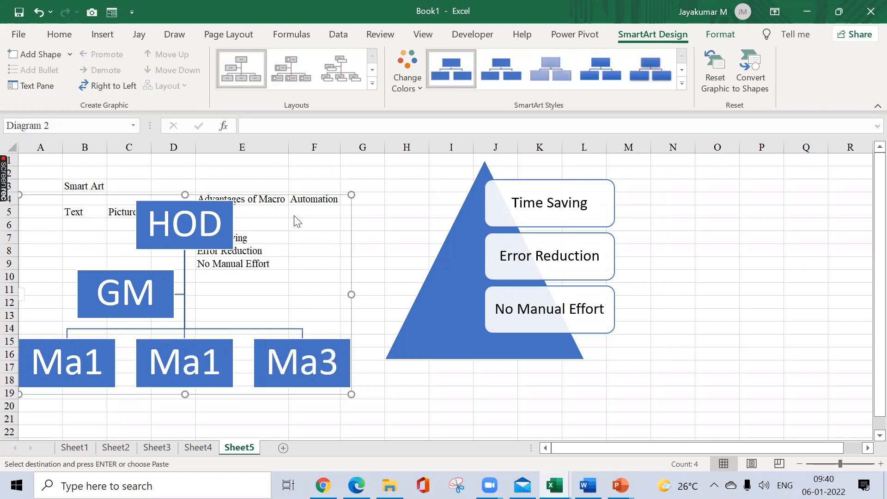
Step: Make the organization chart smaller and position it over columns A to E, from about row 5 to row 19
left_click_drag(352, 193, 749, 155)
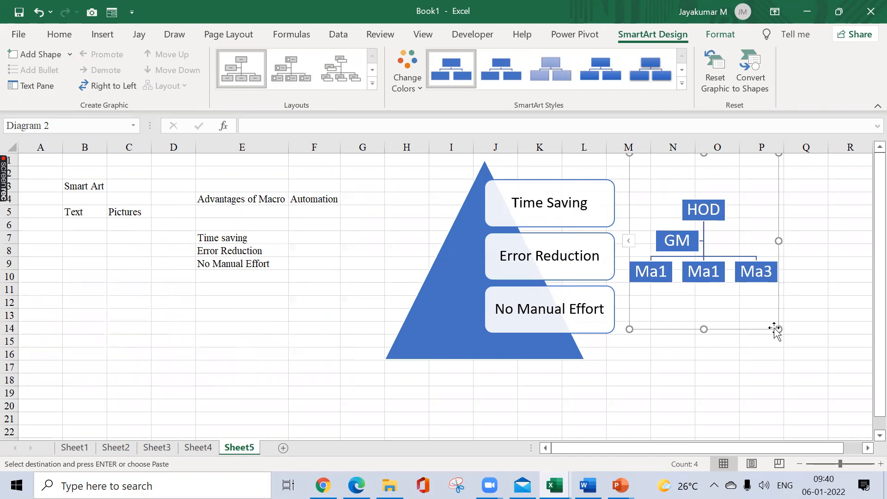
left_click_drag(781, 329, 857, 344)
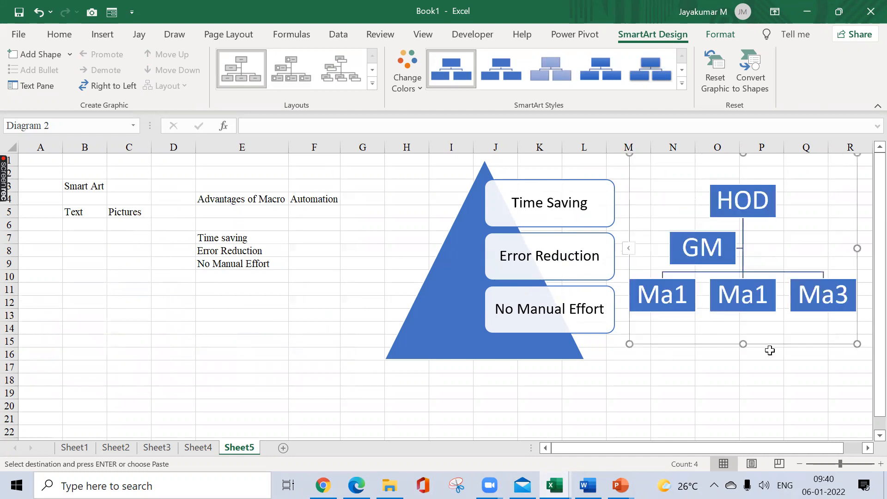
left_click_drag(764, 348, 153, 402)
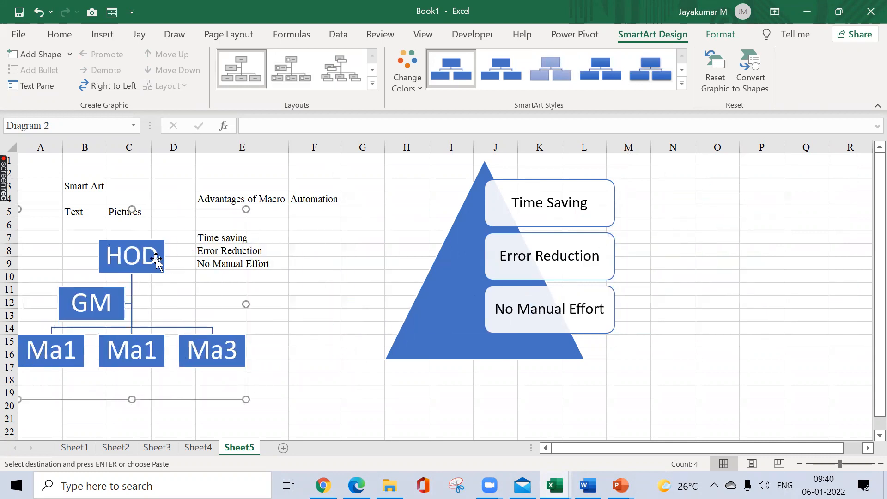
Step: Add an assistant box to HOD, placed at its upper right, and enlarge the organization chart to extend into column F
right_click(156, 260)
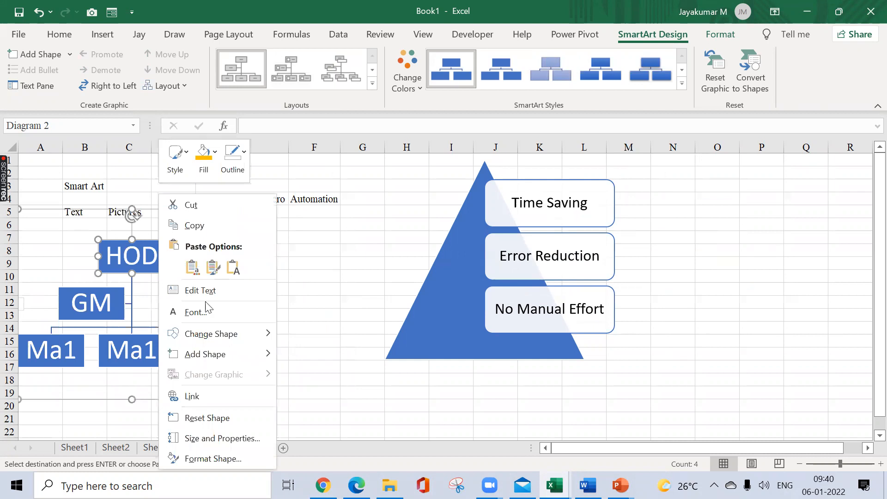
mouse_move(243, 354)
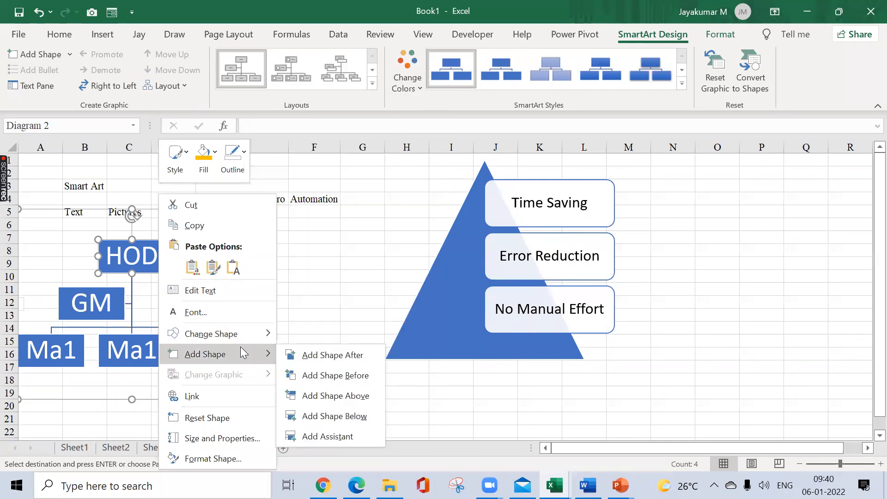
left_click(322, 436)
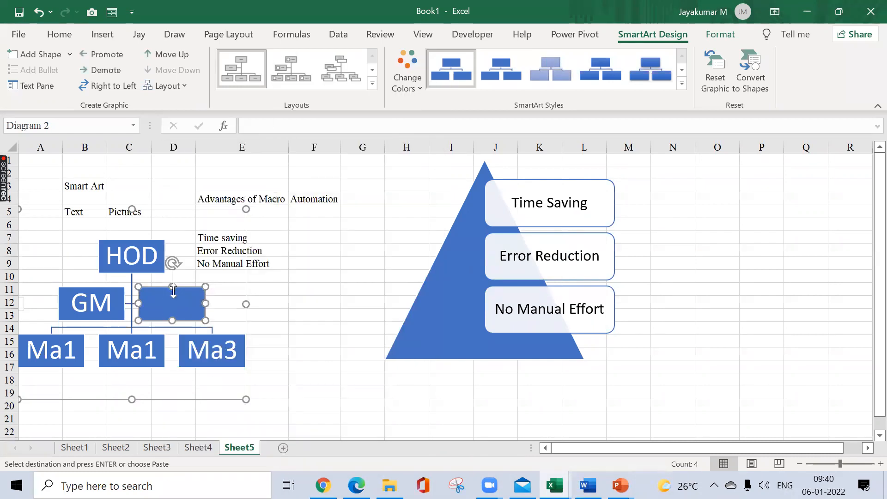
left_click_drag(194, 299, 248, 238)
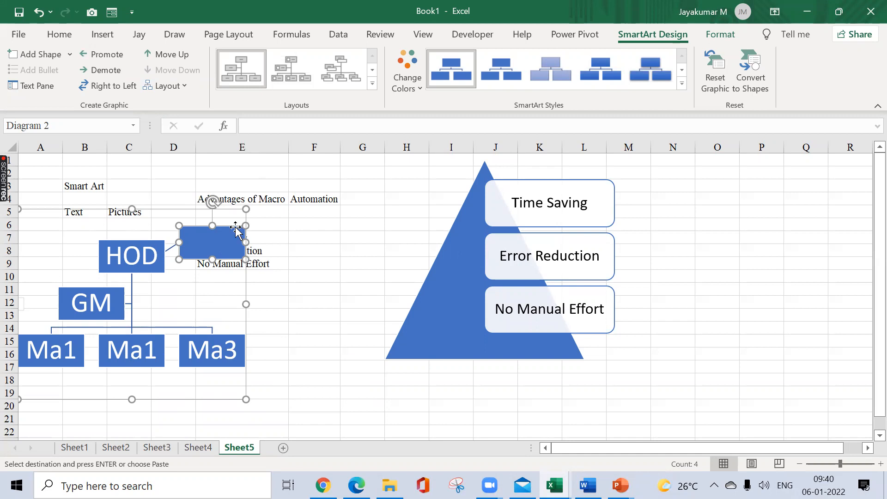
left_click_drag(247, 210, 321, 190)
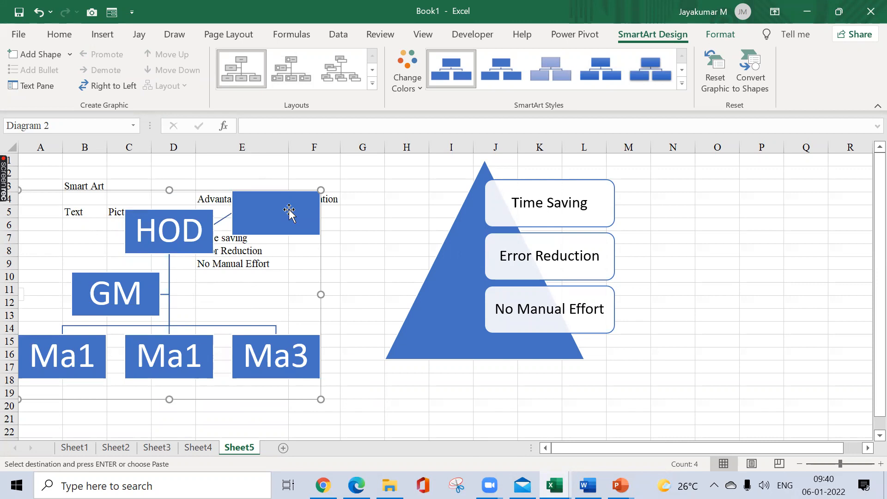
Step: Change the organization chart to the picture layout that has an image placeholder in every box
left_click(292, 78)
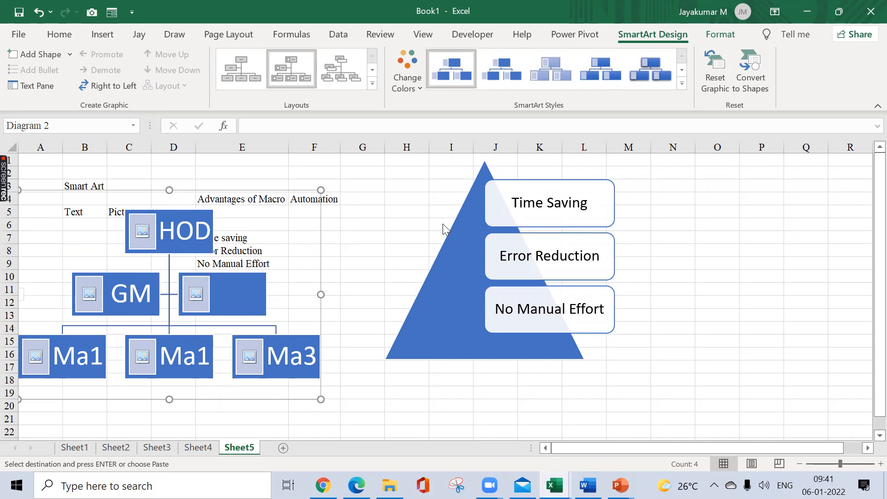
Step: Restyle the pyramid list with a tilted, beveled 3-D style and the gold Colorful variation, and shift its triangle right behind the labels
left_click(454, 232)
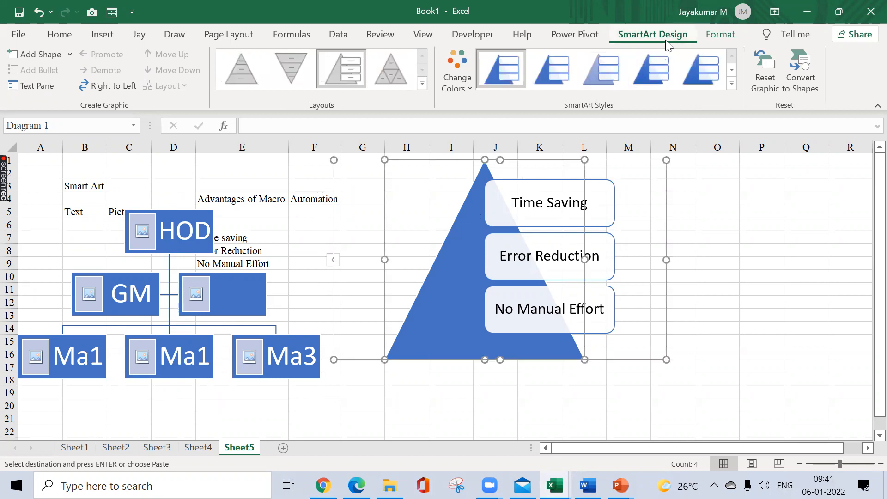
left_click(731, 84)
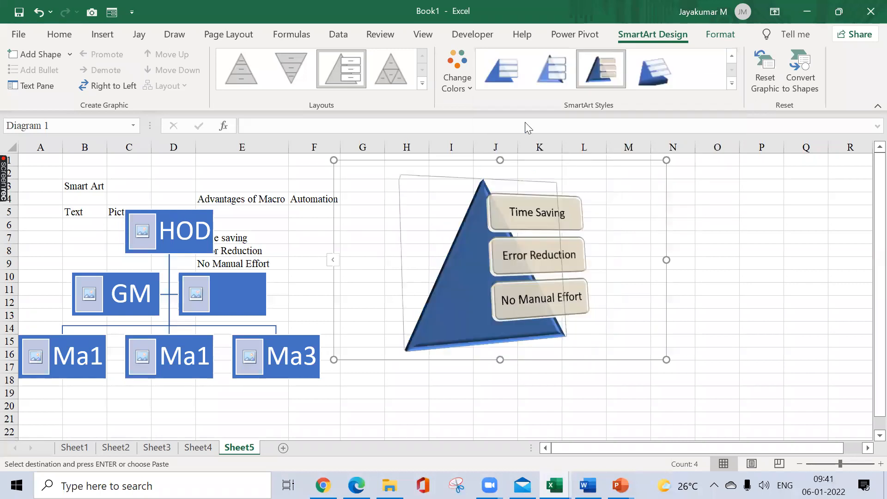
left_click(457, 76)
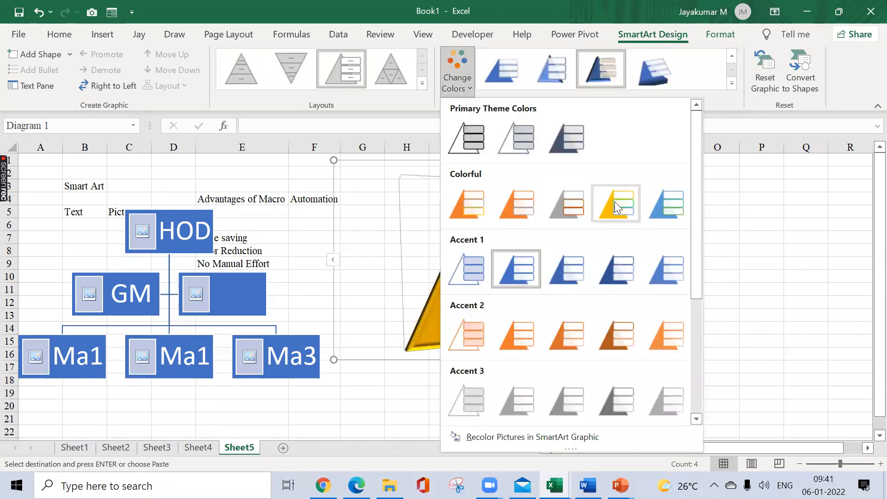
left_click(616, 200)
left_click(724, 277)
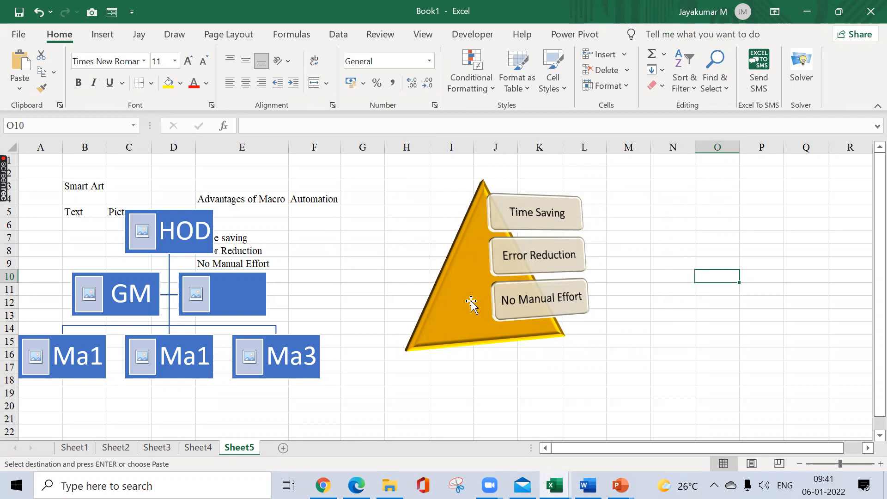
left_click_drag(469, 301, 613, 291)
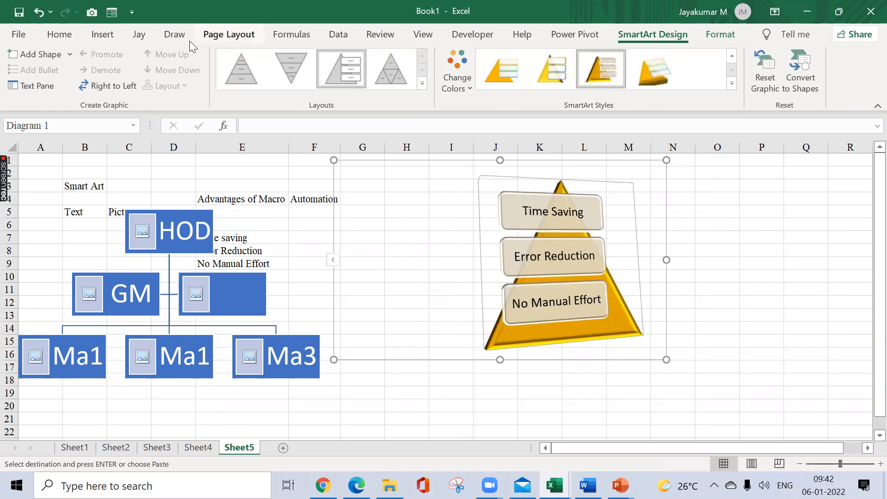
Step: Add a new worksheet after Sheet5 and select cell D6 on it
left_click(101, 35)
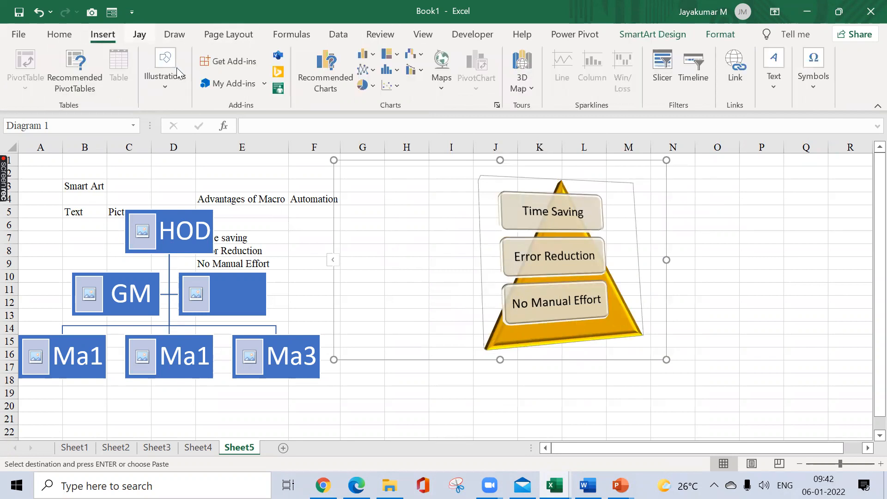
left_click(172, 98)
left_click(314, 266)
left_click(283, 448)
left_click(193, 226)
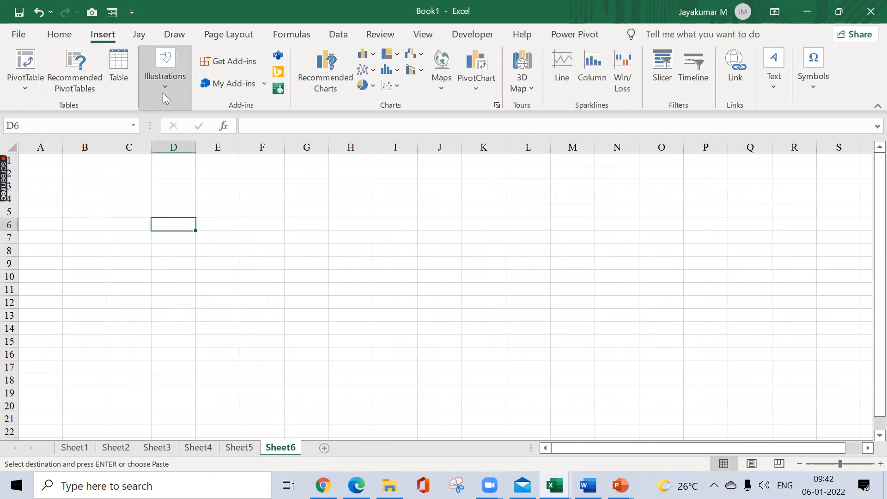
Step: Look through the Cycle, Matrix, Hierarchy and Process SmartArt categories and insert the rising curved arrow from Process
left_click(162, 95)
left_click(296, 120)
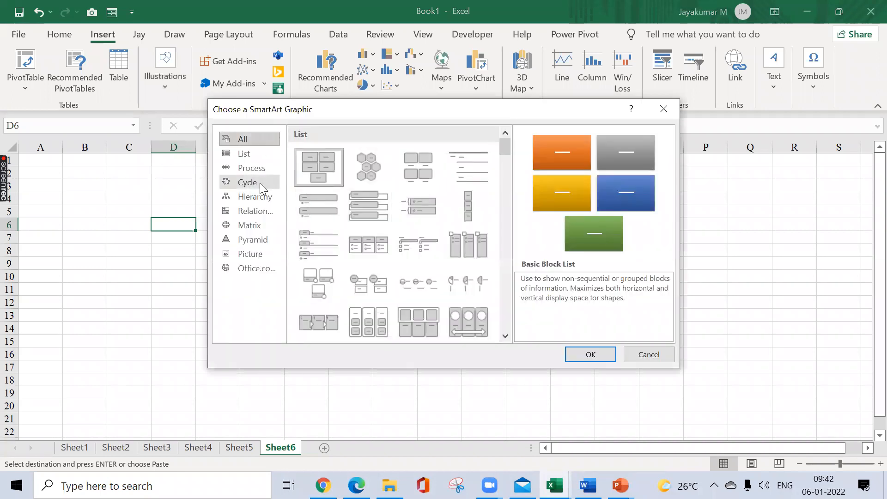
left_click(259, 183)
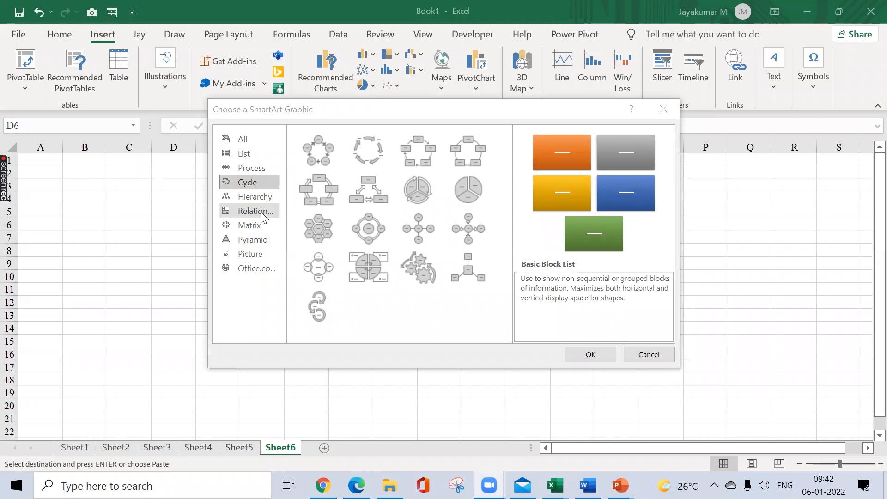
left_click(249, 226)
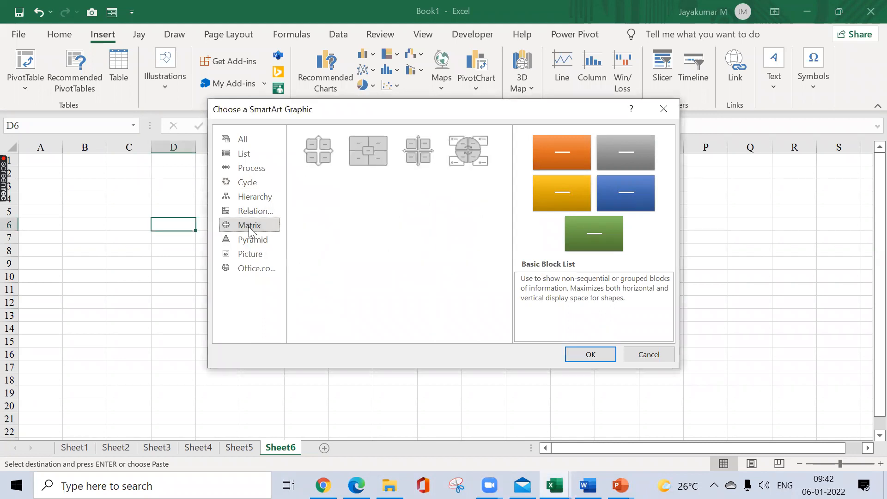
left_click(256, 200)
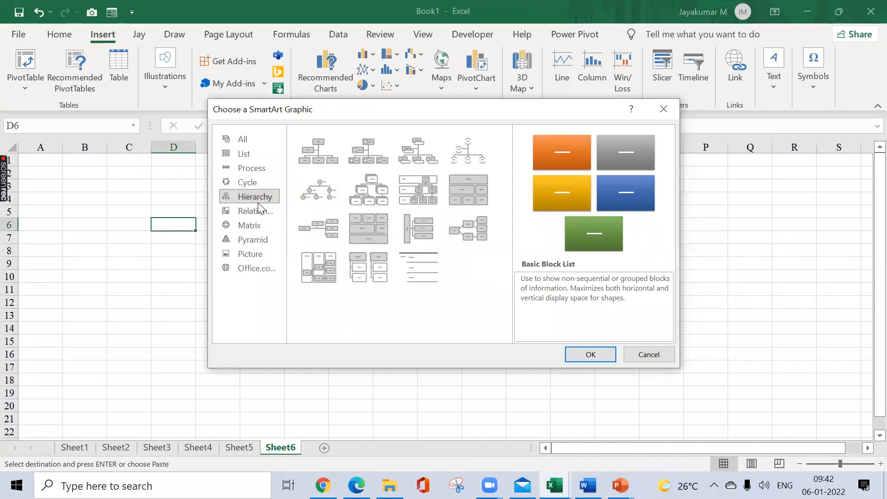
left_click(253, 169)
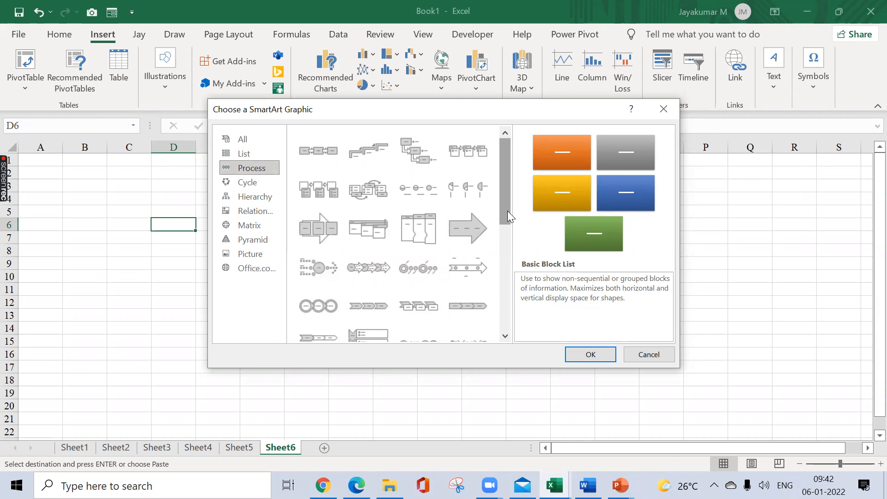
left_click_drag(507, 208, 508, 301)
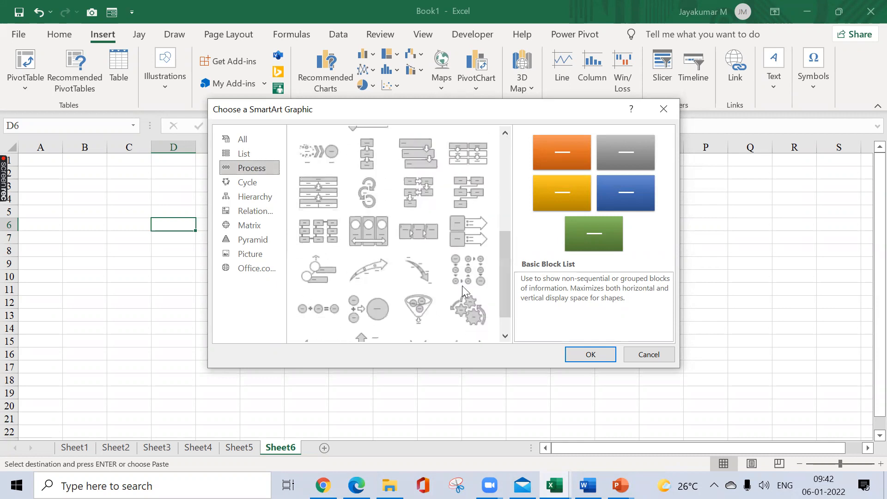
left_click(382, 270)
left_click(584, 355)
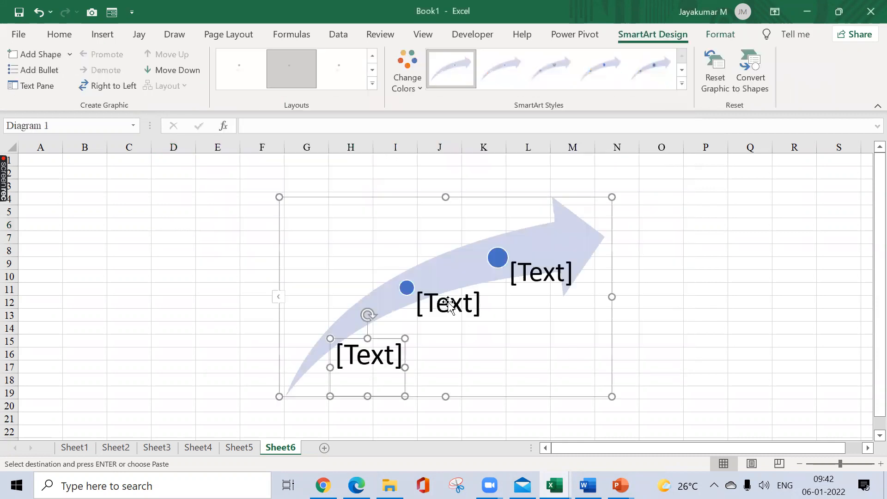
Step: Move the arrow graphic over columns B to I and label its lowest point "2010-5 Employees"
left_click_drag(422, 195, 217, 211)
left_click(138, 365)
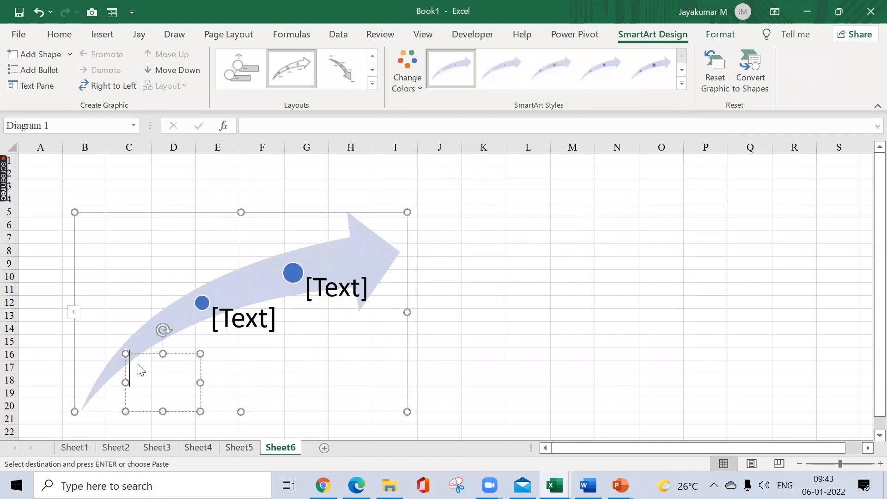
type("2010")
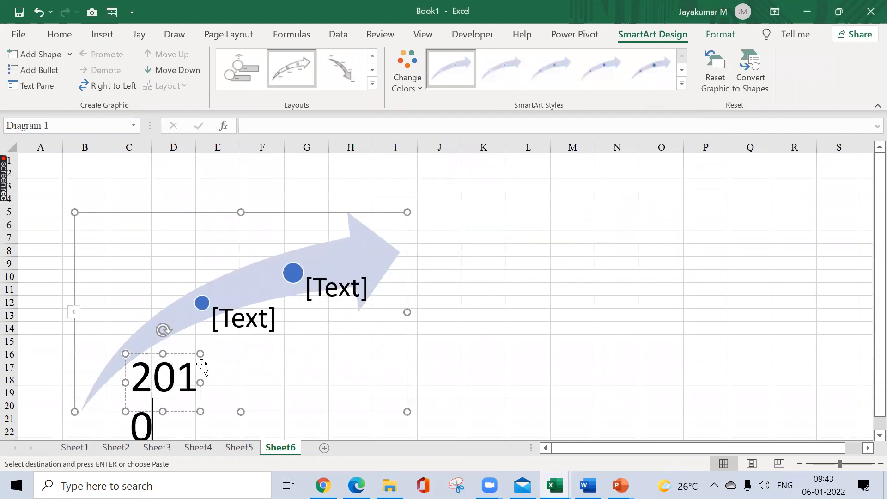
key("Return")
type("-5")
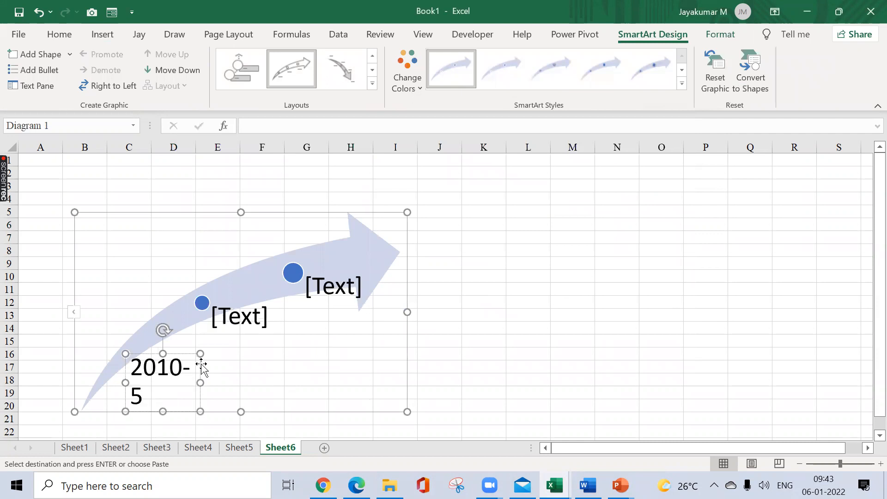
type(" Employees")
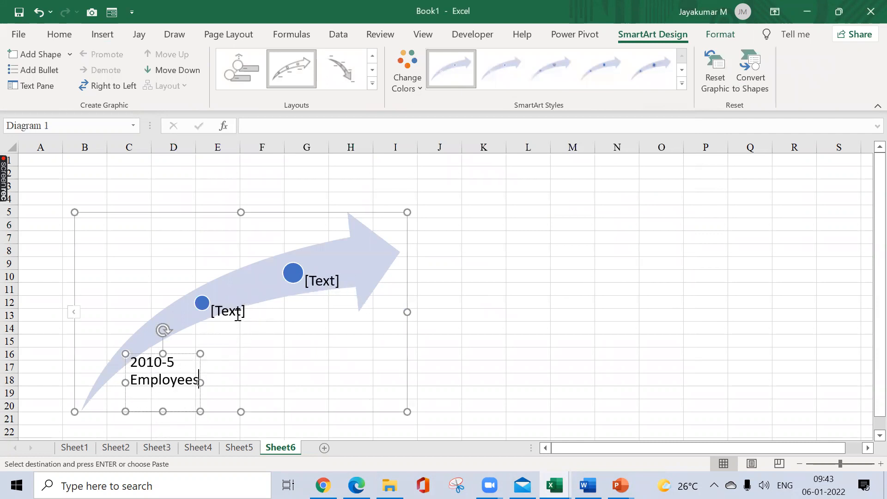
Step: Label the arrow's middle point "2015- 500 Employees"
left_click(239, 318)
type("29")
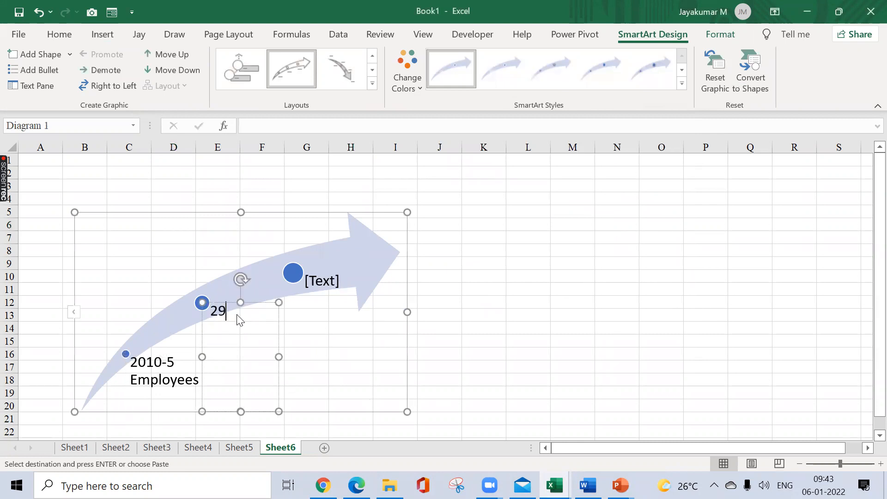
key("BackSpace")
type("015")
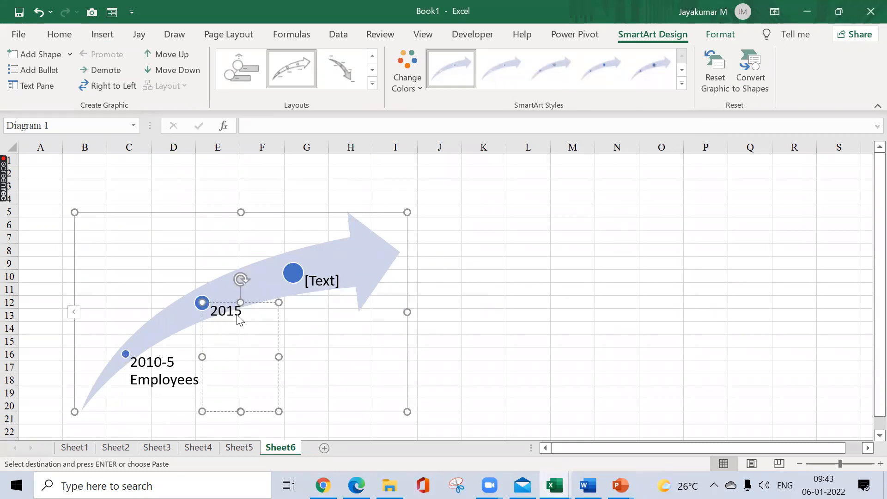
type("- 500 Employees")
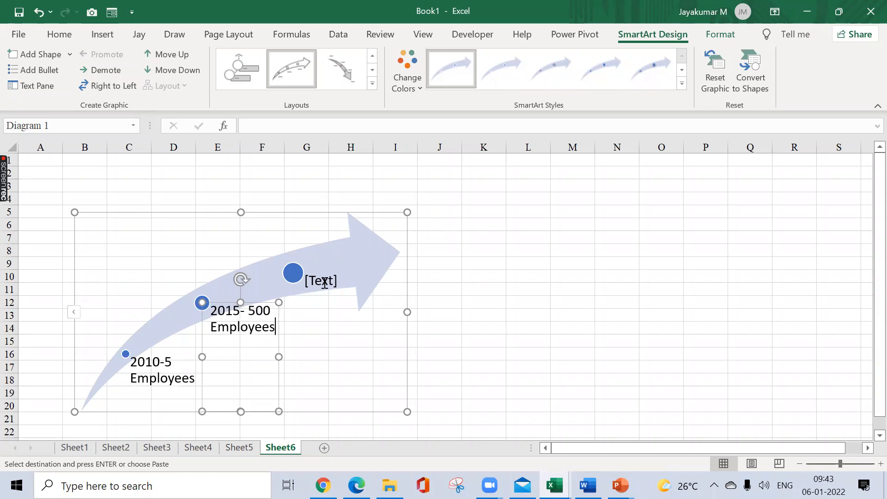
Step: Label the arrow's highest point "2020- 5000 Employees" and deselect the graphic
left_click(325, 283)
type("2020")
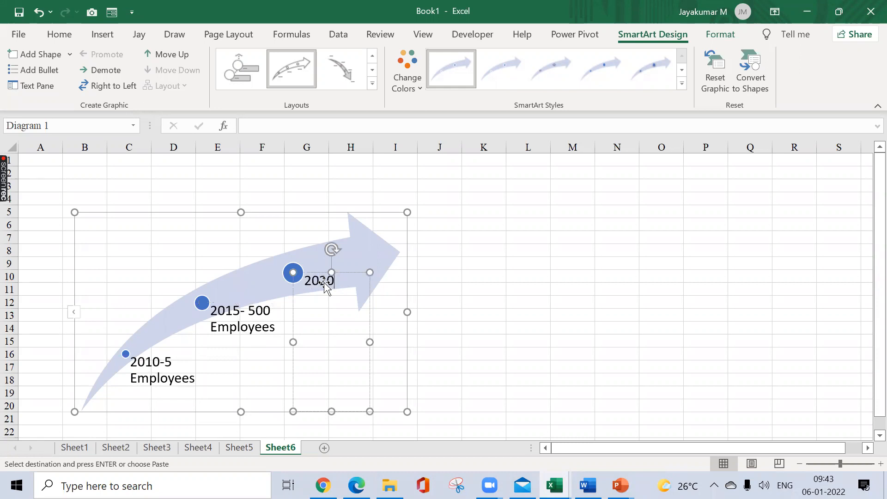
type("- 5000 Employees")
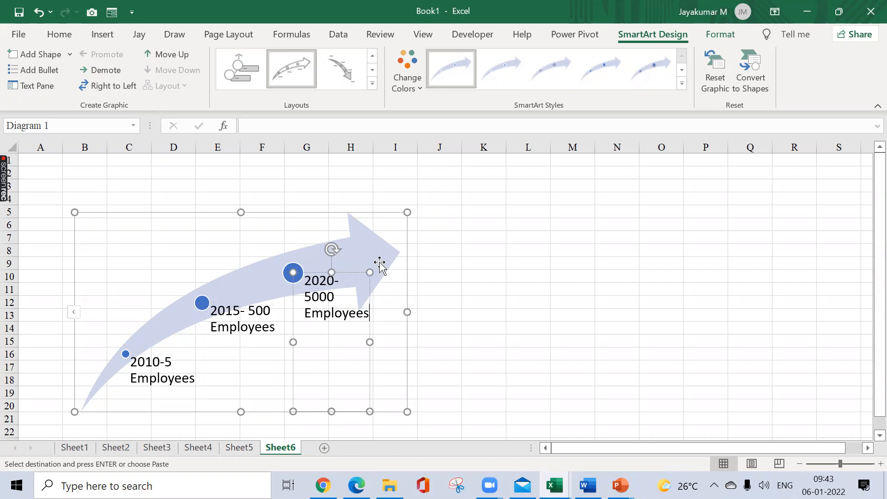
left_click(494, 259)
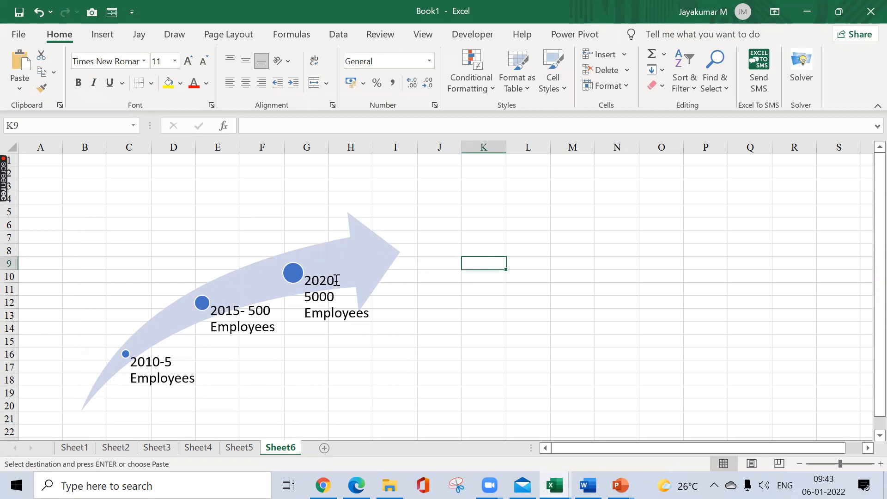
Step: Recolor the arrow graphic with the fourth gray Accent 3 variation and apply the third 3-D style, which has dark outlines
left_click(367, 274)
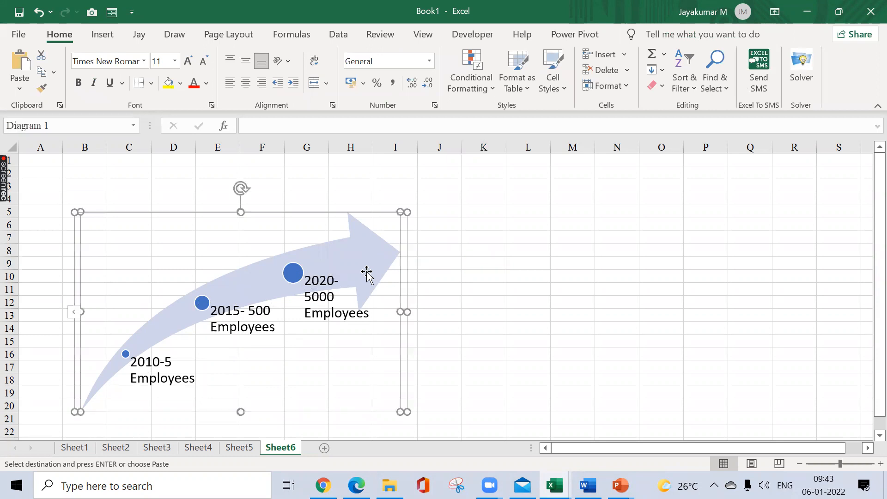
left_click(419, 85)
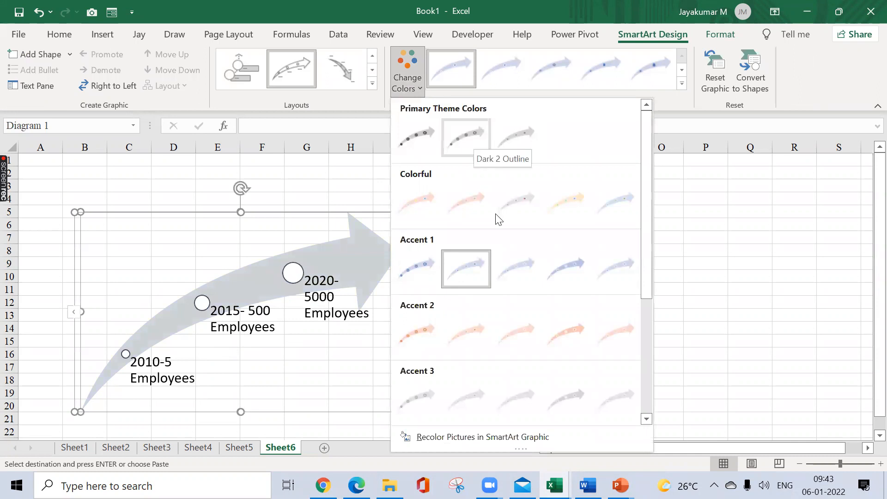
left_click(563, 394)
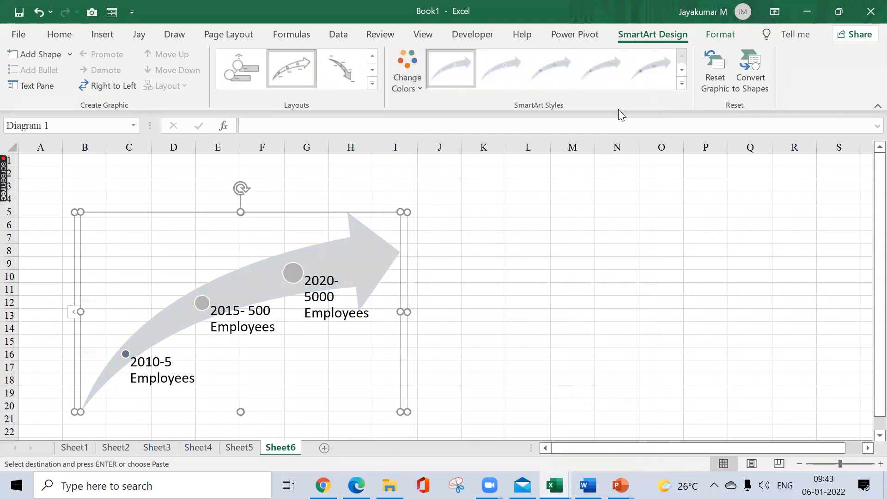
left_click(682, 83)
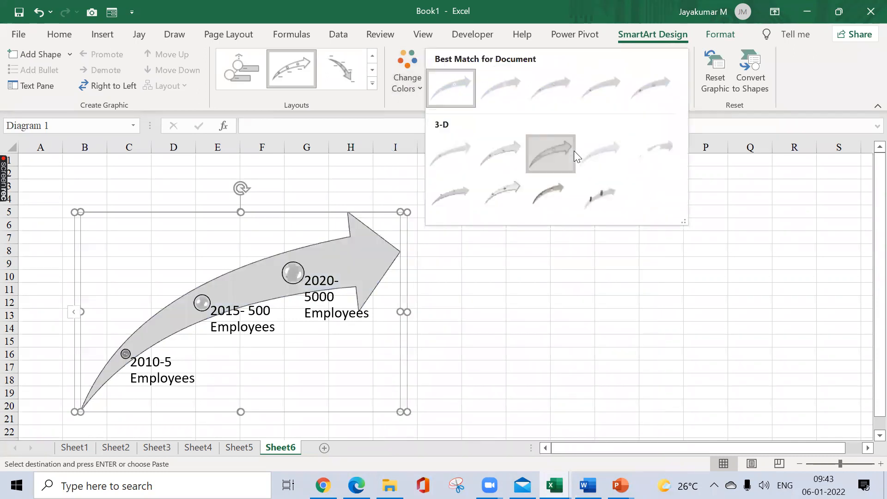
left_click(569, 151)
left_click(520, 196)
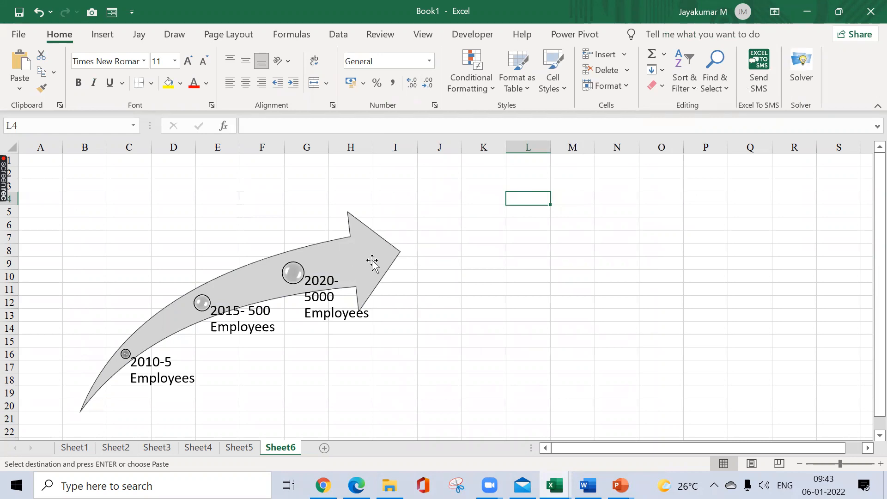
Step: Add a blank worksheet after Sheet6 and make it the active sheet
left_click(323, 448)
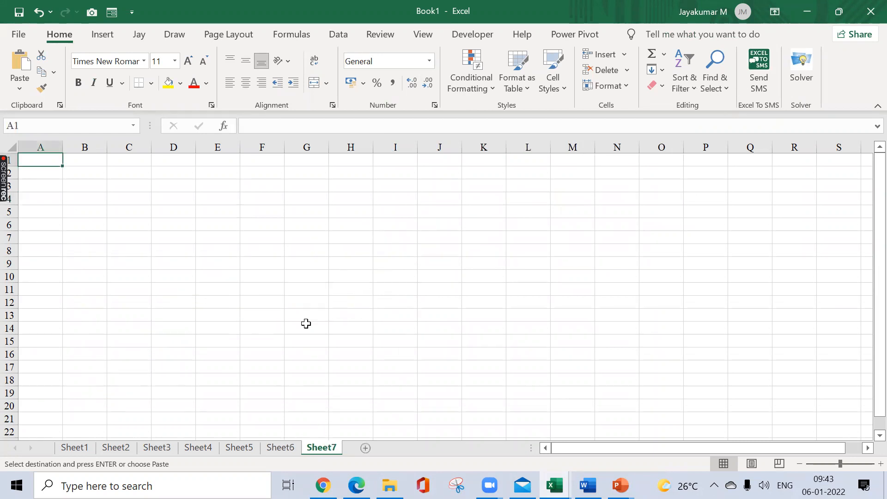
left_click(277, 447)
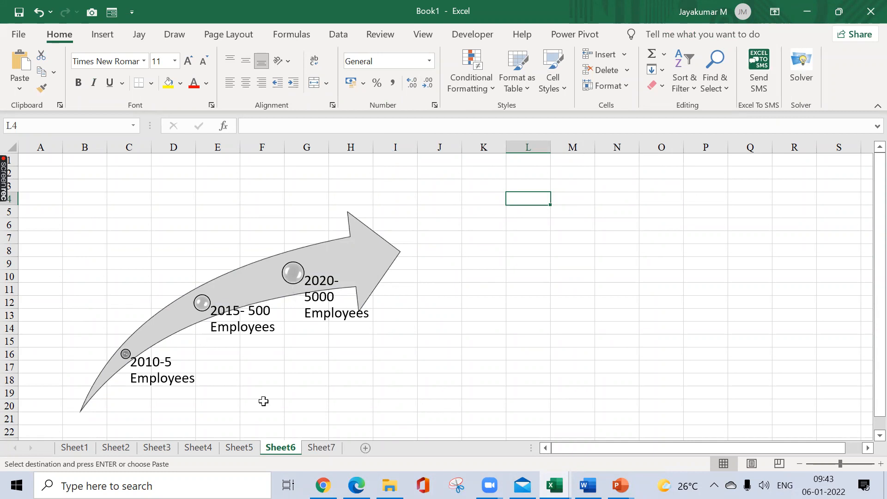
left_click(322, 447)
left_click(322, 447)
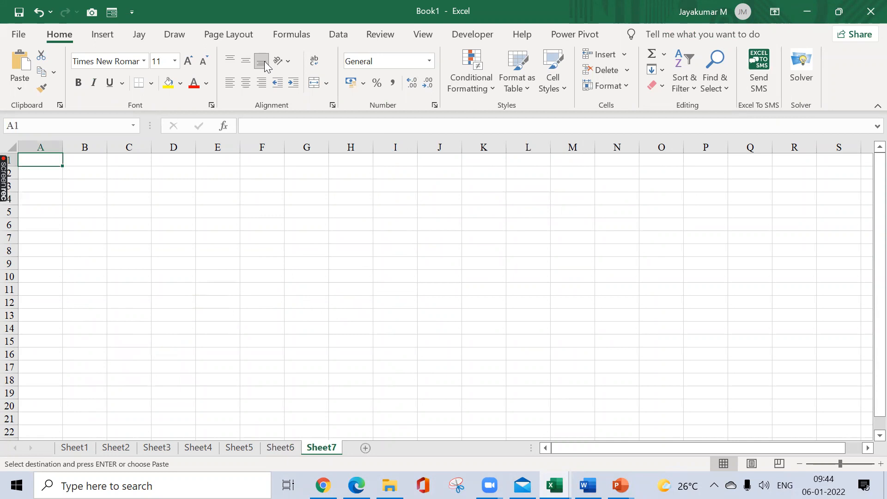
Step: Insert a screenshot of the open Zoom window on the blank sheet and delete the picture
left_click(110, 37)
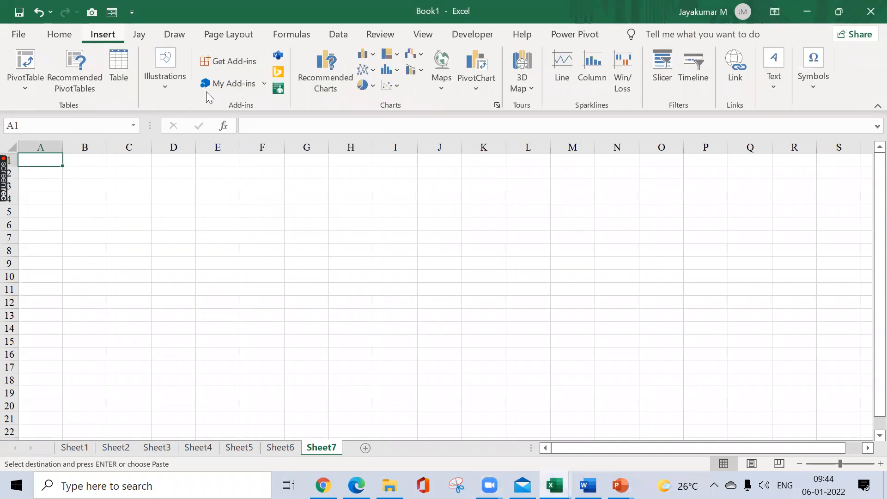
left_click(166, 89)
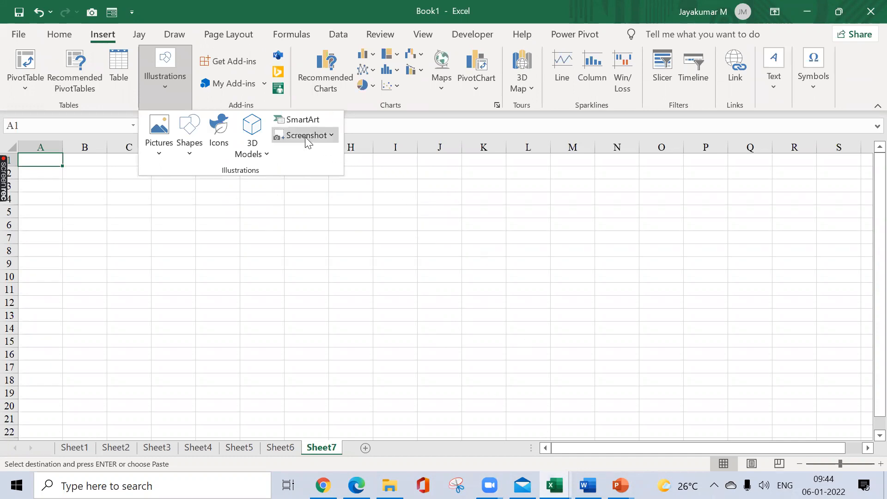
left_click(333, 136)
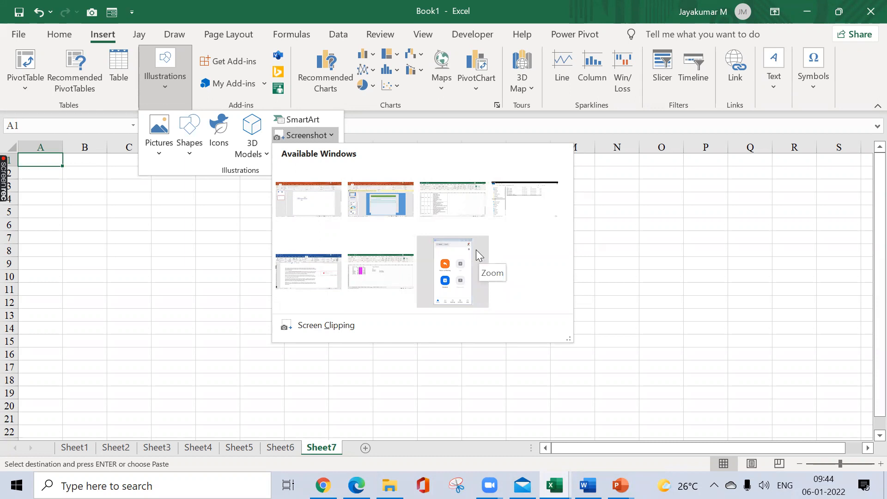
left_click(466, 274)
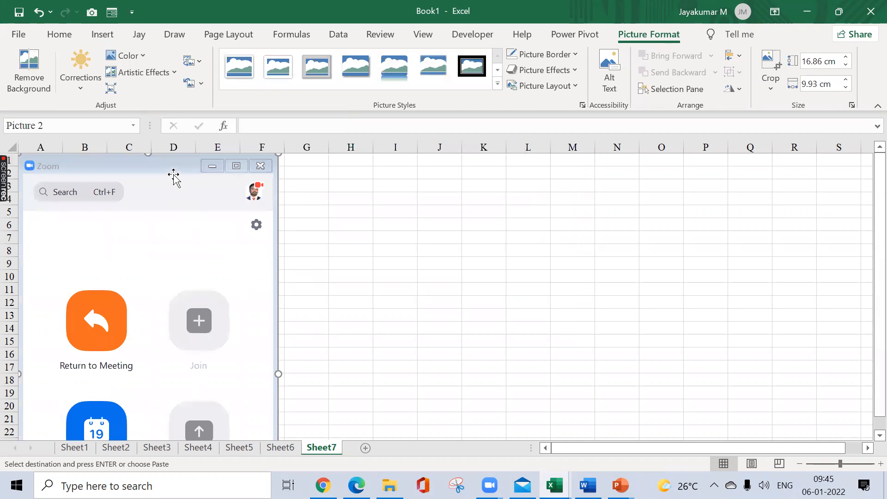
key("Delete")
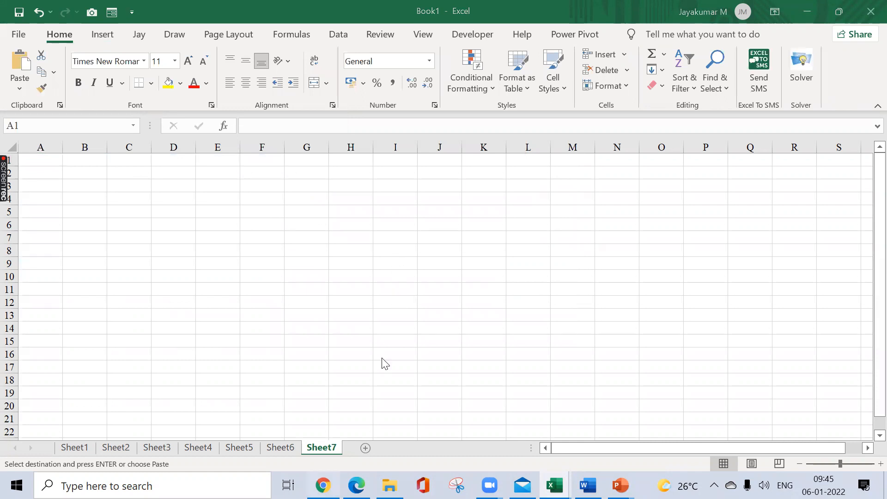
Step: Insert a screen clipping of the red character thumbnail from the browser's GIF image results and place it over columns A to C
key("alt+Tab")
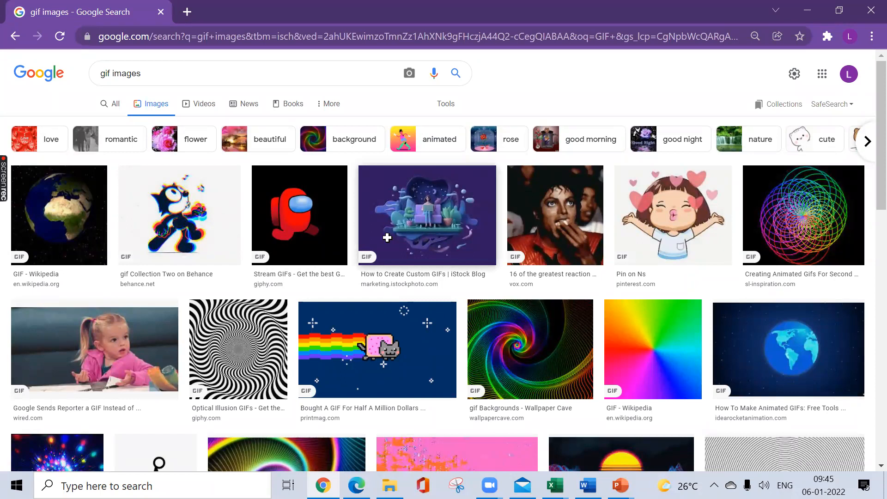
key("alt+Tab")
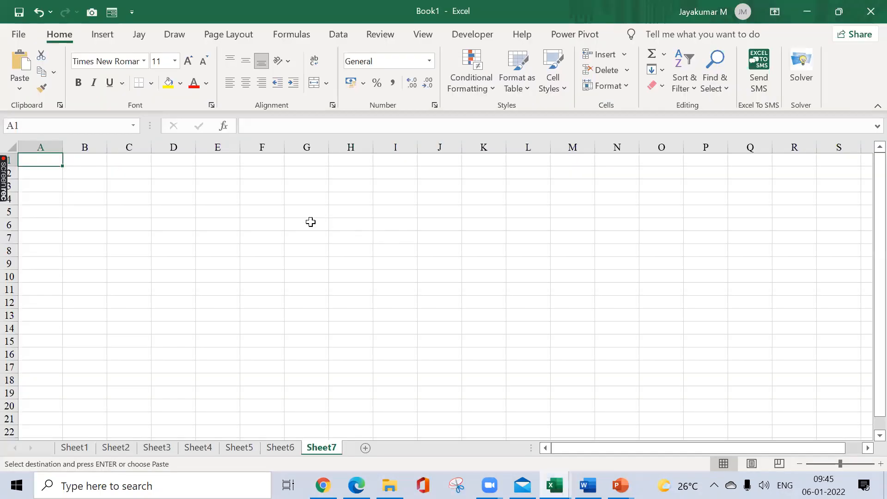
left_click(101, 39)
left_click(175, 88)
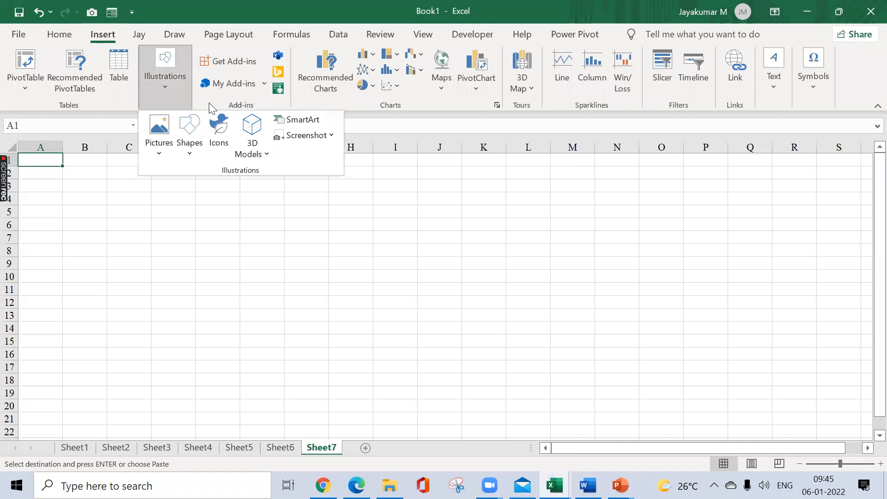
left_click(333, 135)
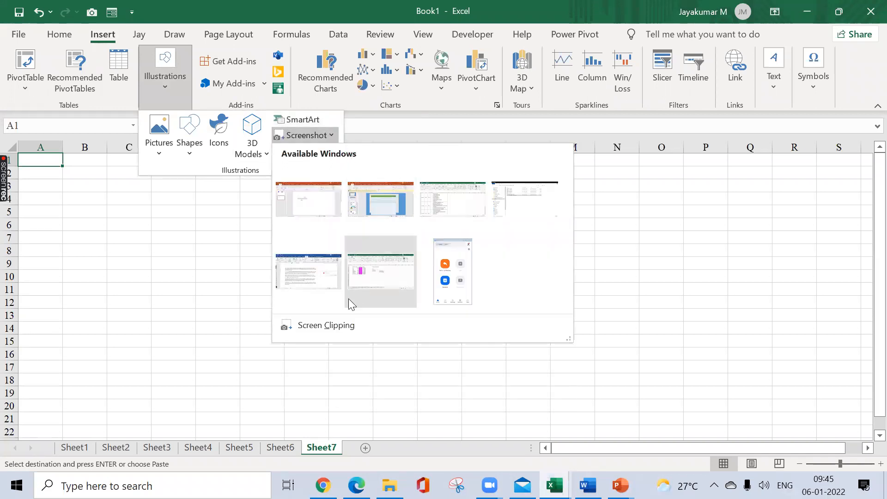
left_click(336, 325)
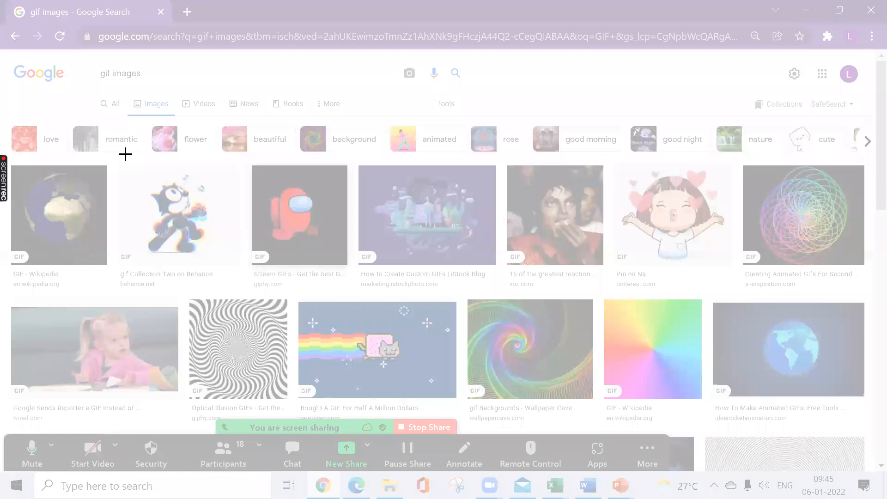
left_click_drag(245, 158, 353, 268)
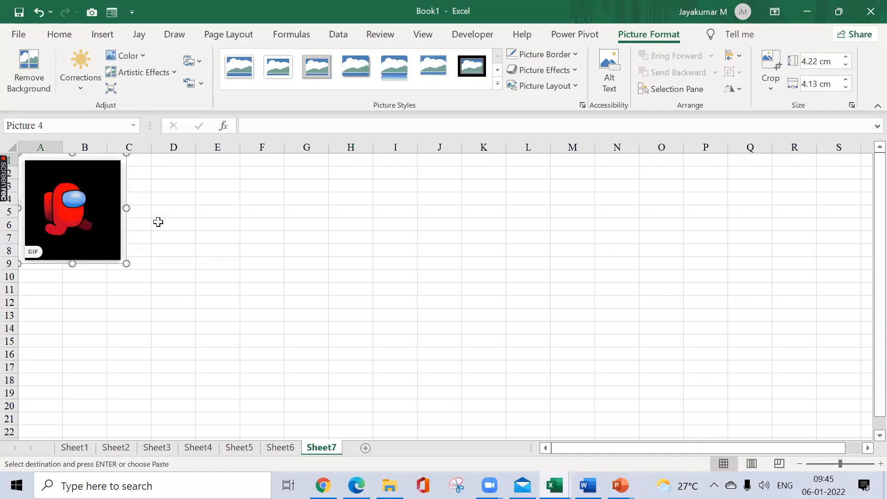
left_click_drag(94, 211, 113, 218)
left_click(192, 221)
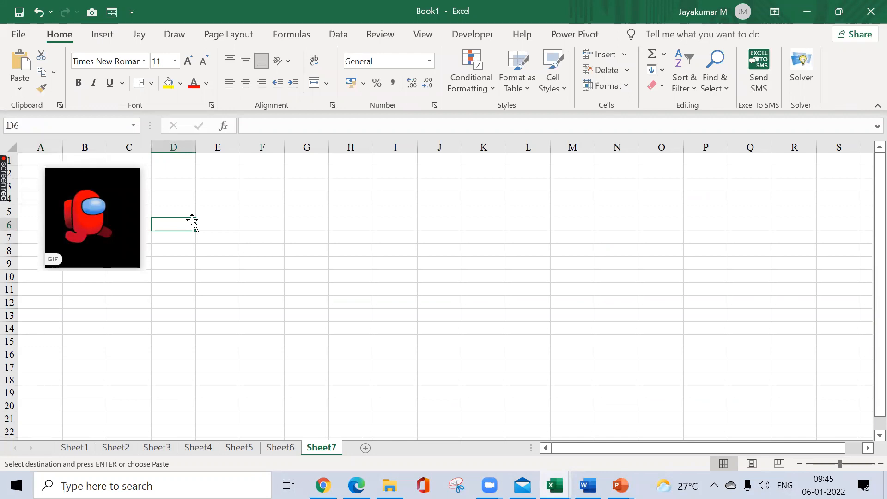
left_click(107, 39)
left_click(168, 89)
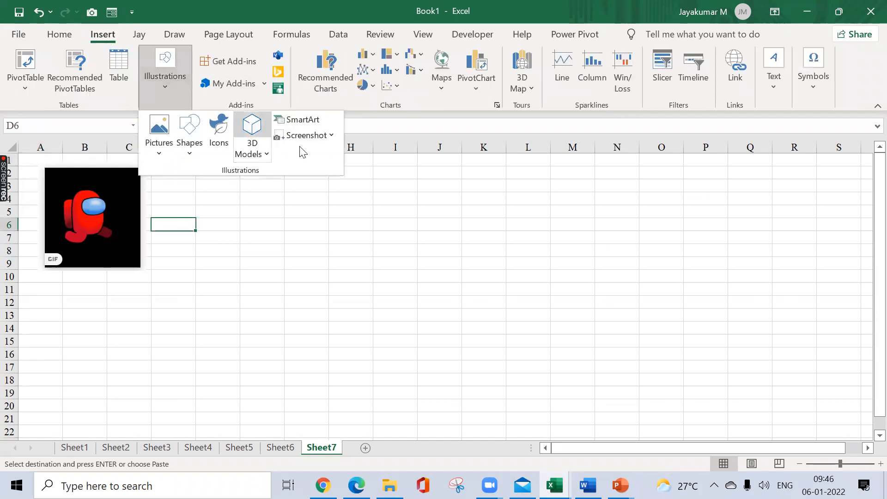
left_click(331, 136)
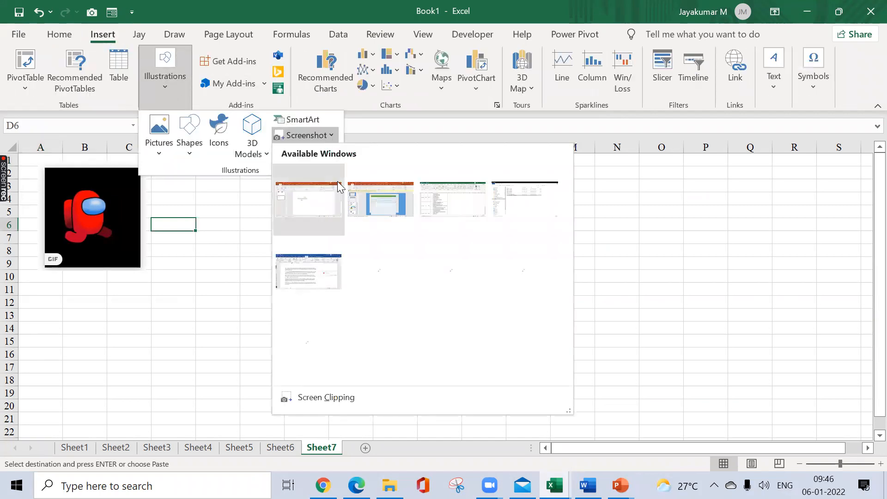
left_click(242, 263)
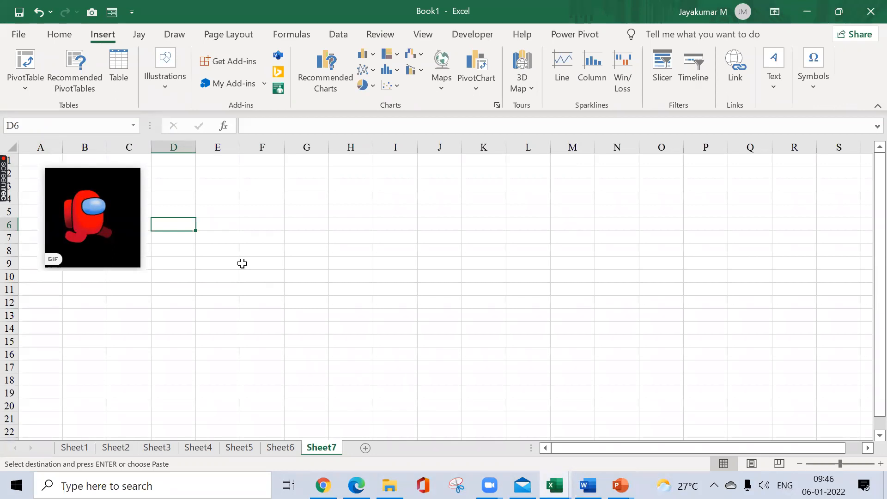
left_click(164, 85)
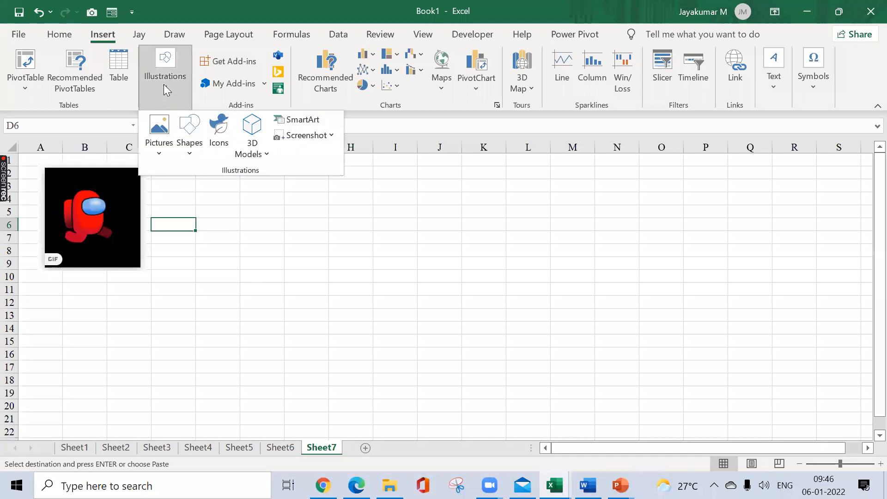
left_click(290, 250)
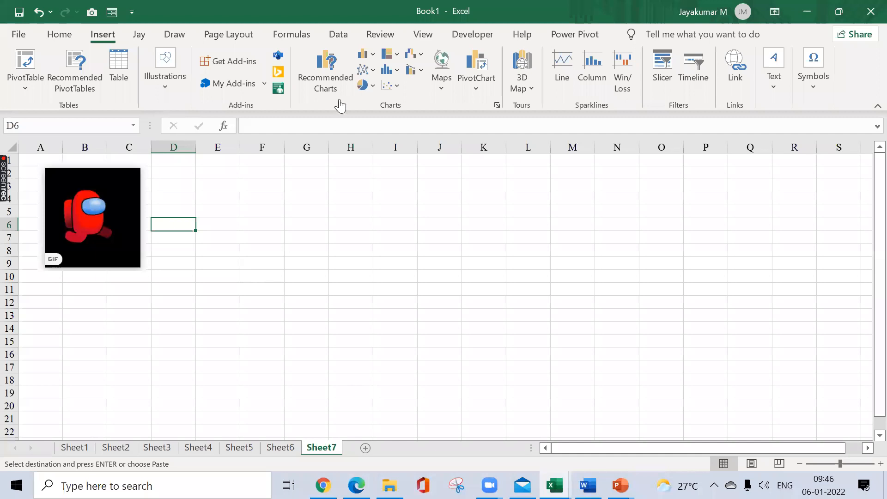
Step: Switch to the browser, open YouTube and look through the recommended videos on its home page
key("alt+Tab")
left_click(183, 40)
type("you")
key("Return")
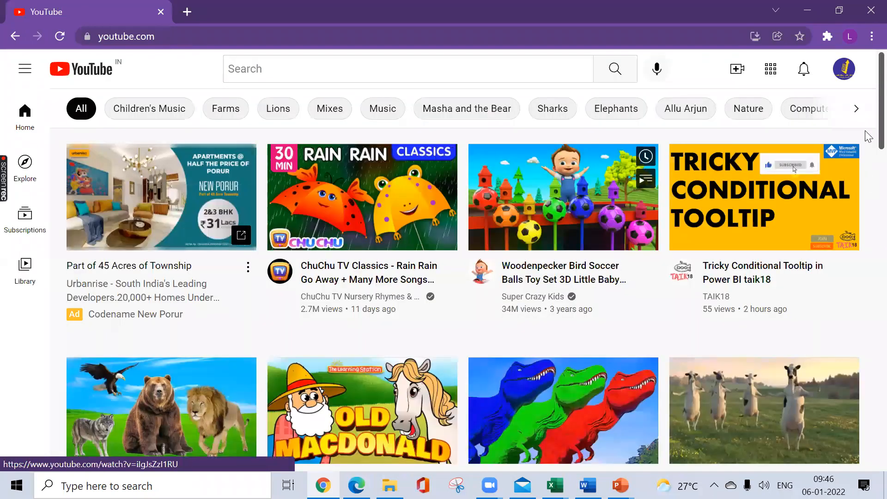
scroll(869, 157, "down", 3)
scroll(860, 208, "down", 5)
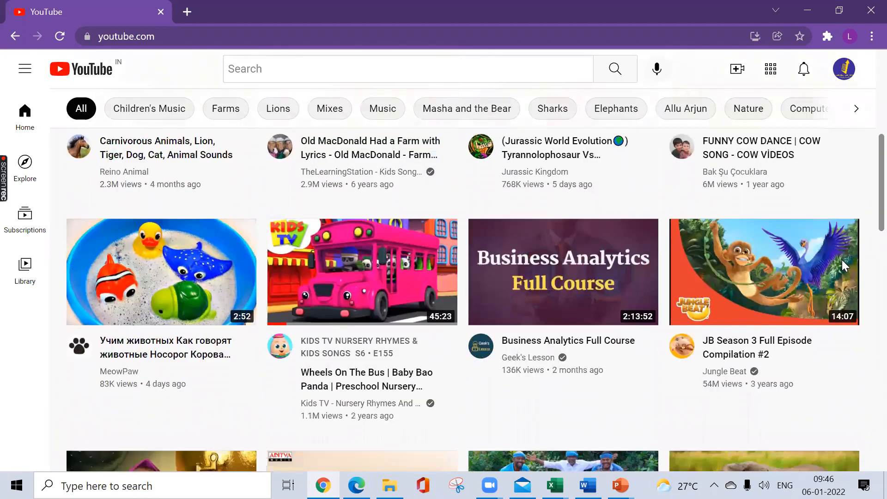
scroll(842, 260, "down", 3)
scroll(830, 146, "down", 1)
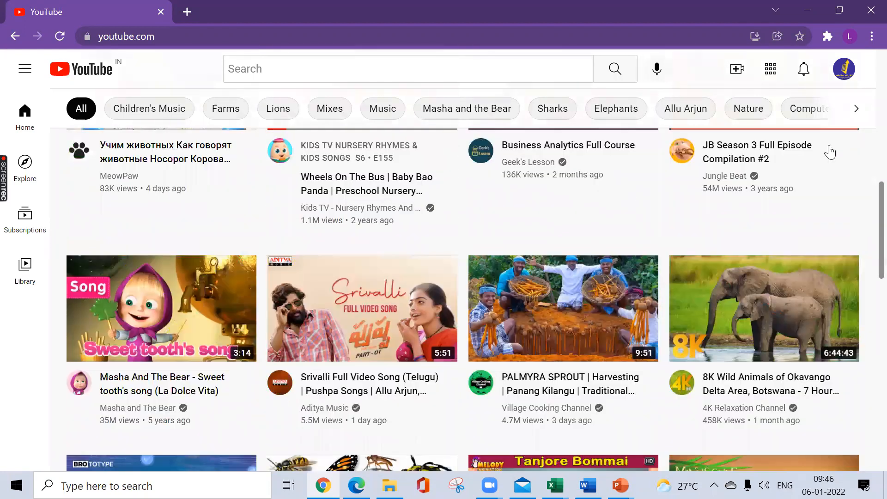
scroll(724, 204, "down", 1)
scroll(626, 220, "down", 1)
scroll(427, 262, "up", 10)
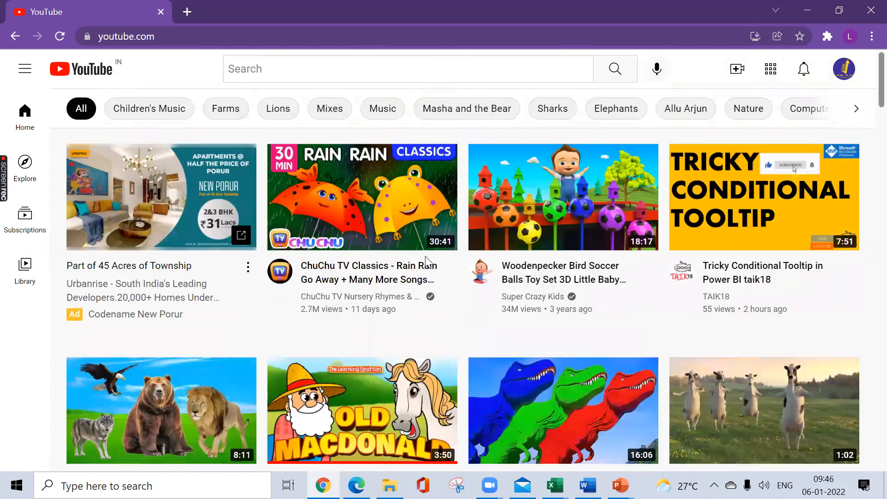
Step: Open the video "Tricky Conditional Tooltip in Power BI taik18", skip its ad and pause it on the title frame
left_click(744, 236)
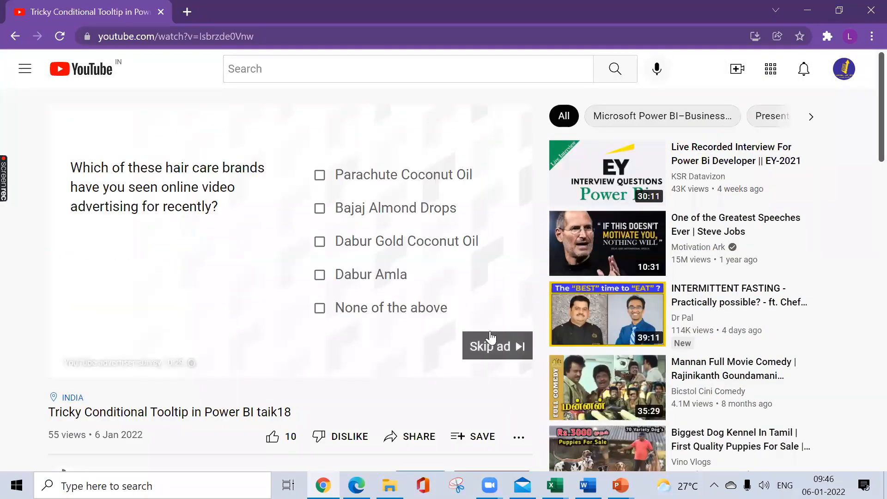
left_click(491, 342)
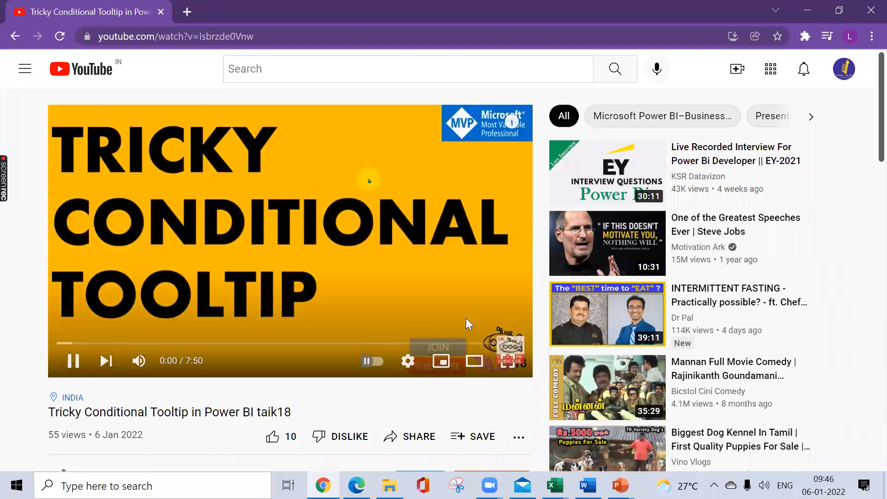
left_click(429, 305)
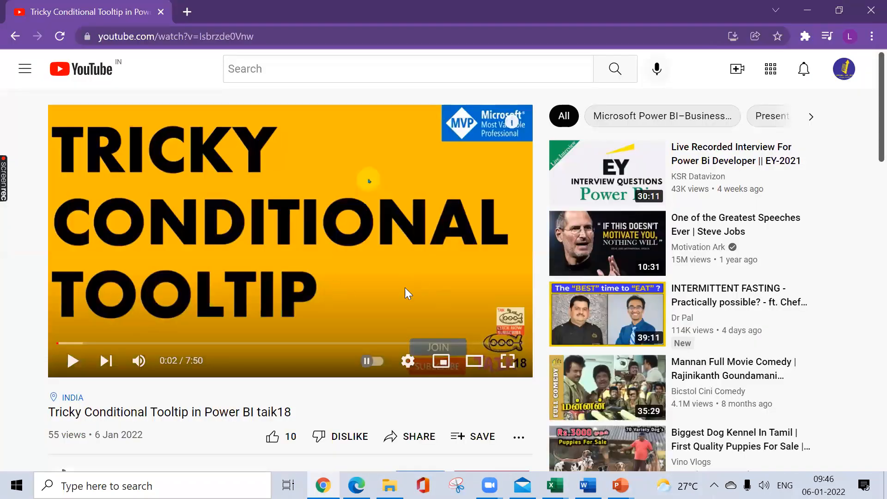
Step: Return to Excel and insert a screen clipping of the paused video's "TRICKY CONDITIONAL TOOLTIP" frame beside the red character picture
key("alt+Tab")
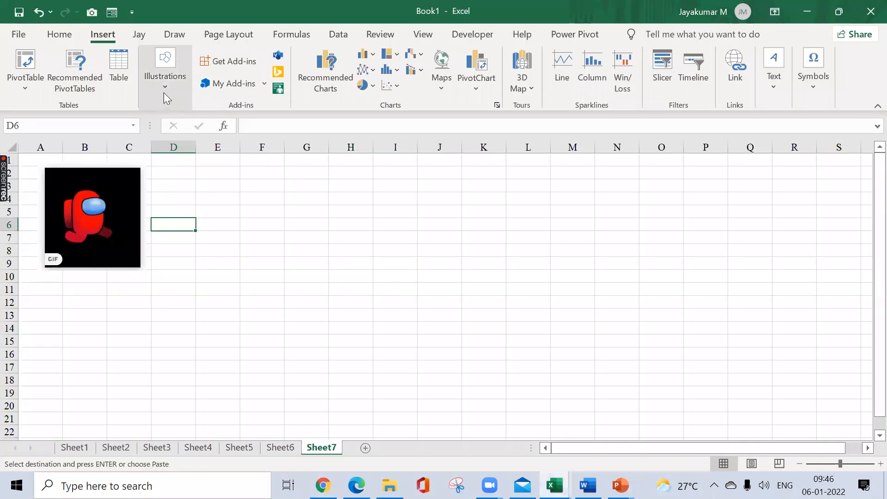
left_click(164, 92)
left_click(332, 135)
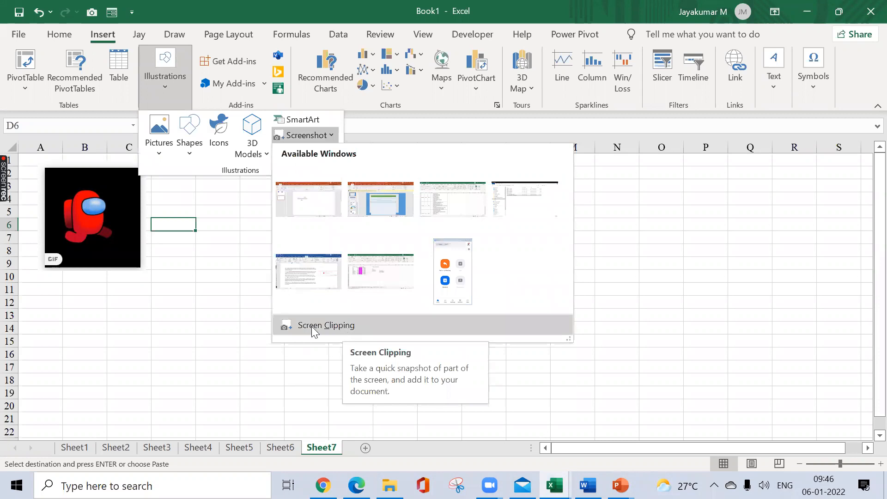
left_click(343, 325)
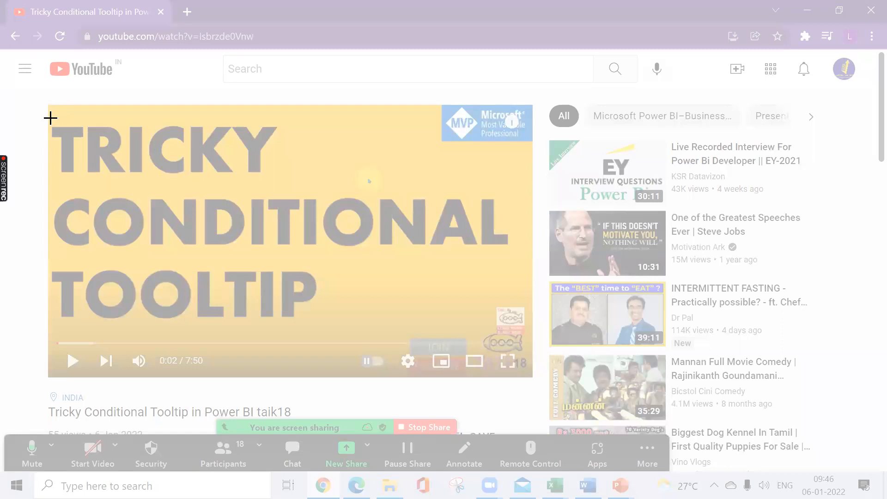
left_click_drag(51, 121, 530, 321)
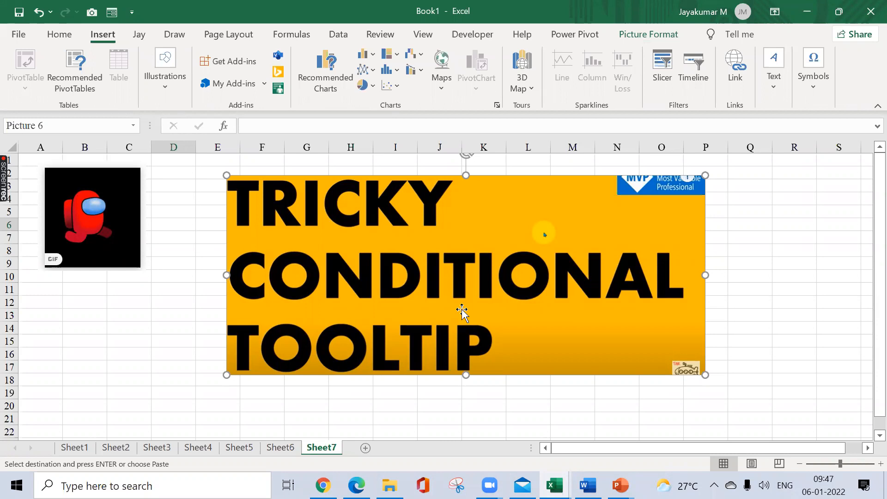
left_click(177, 97)
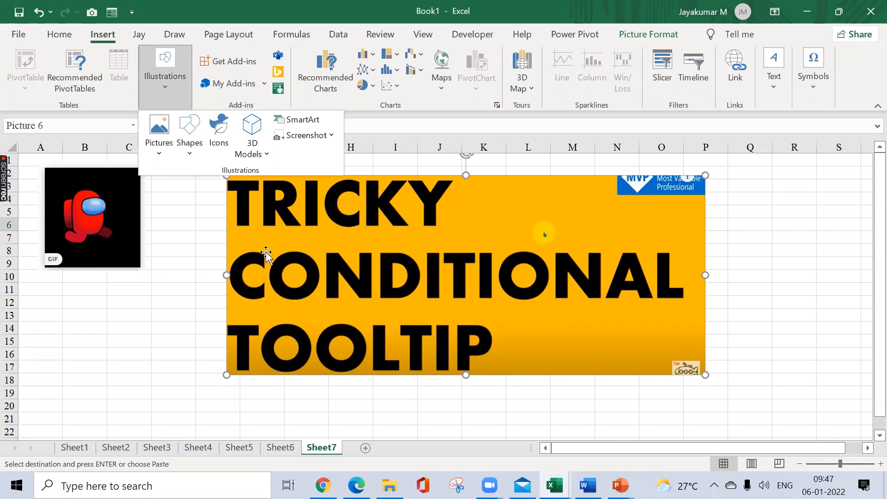
left_click(123, 287)
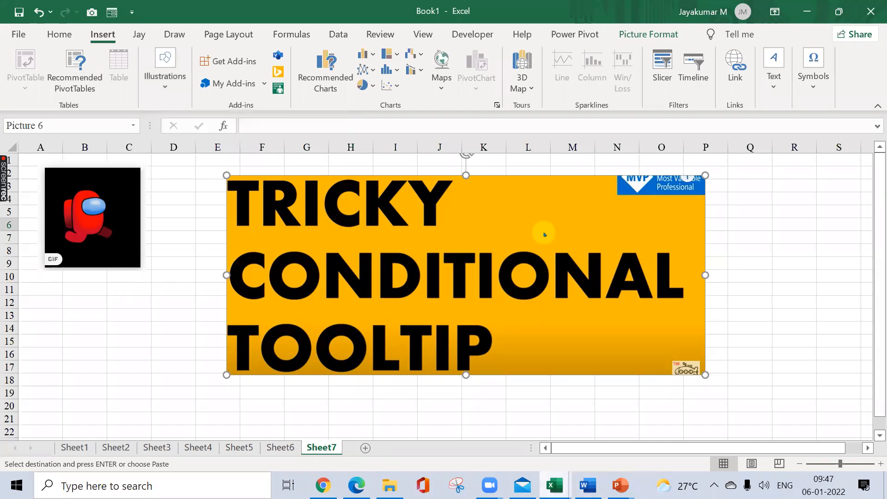
Step: Switch to the Session Planner workbook to check the training topics
left_click(555, 485)
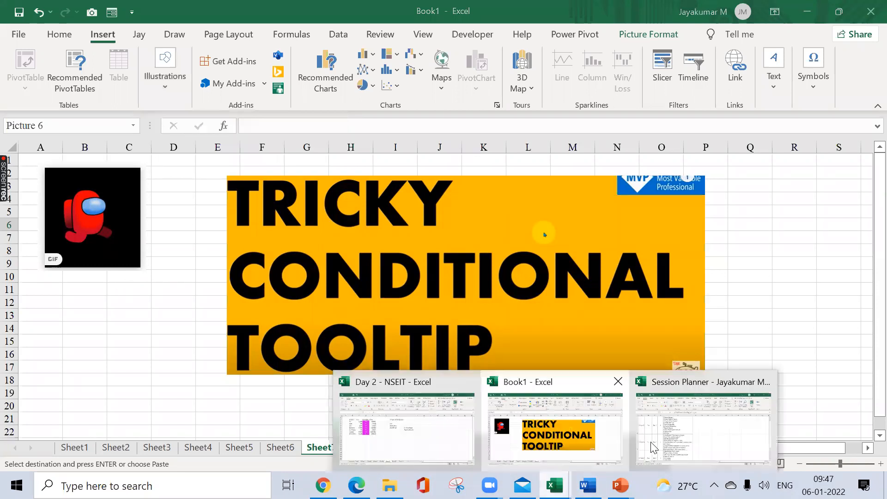
left_click(653, 446)
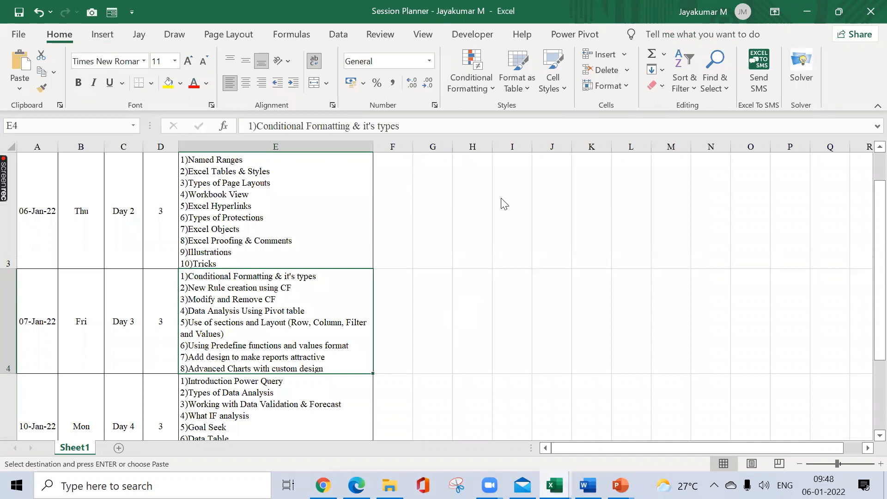
Step: Review the Day 2 and Day 3 topics in the session planner, and look over the topics planned through Day 6
left_click(221, 251)
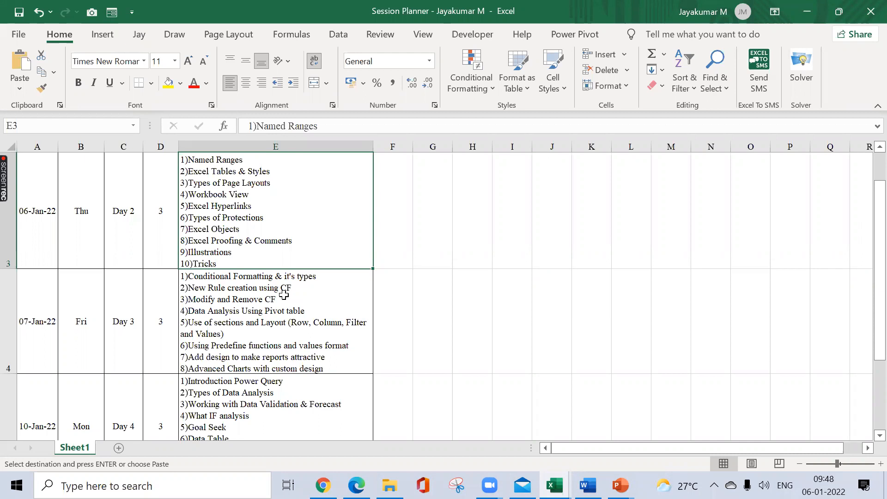
left_click(352, 273)
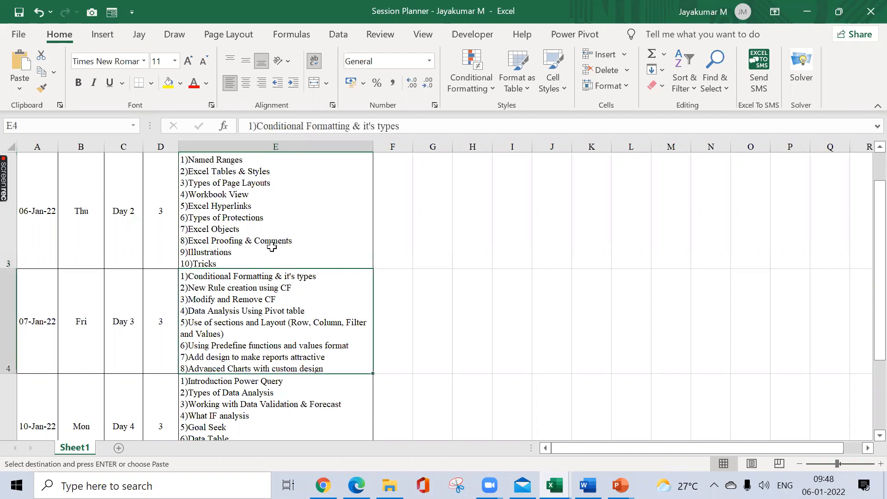
left_click(271, 247)
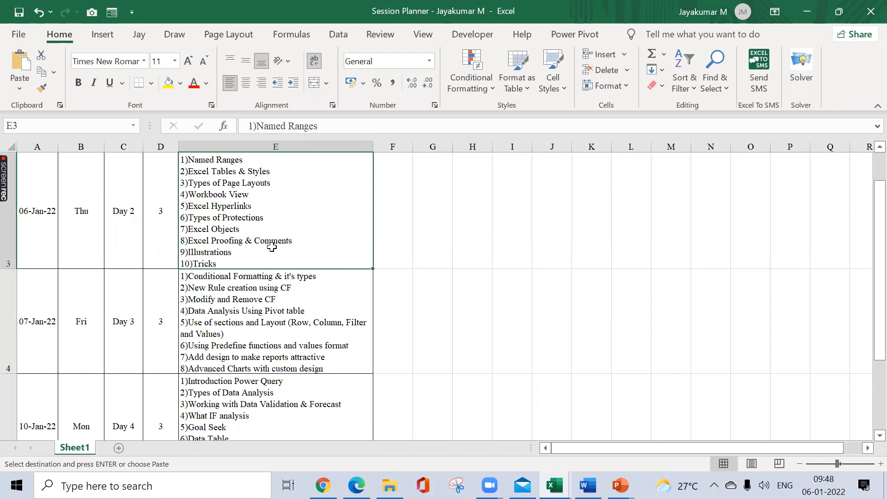
left_click(231, 312)
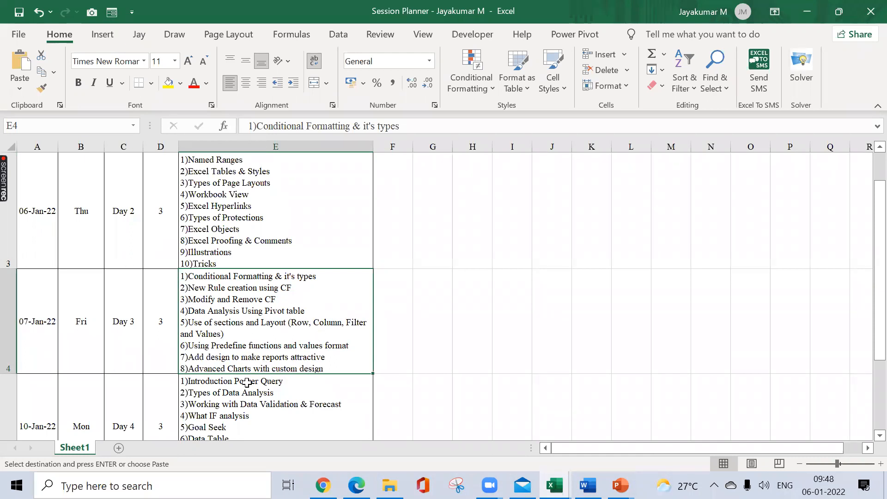
left_click(401, 293)
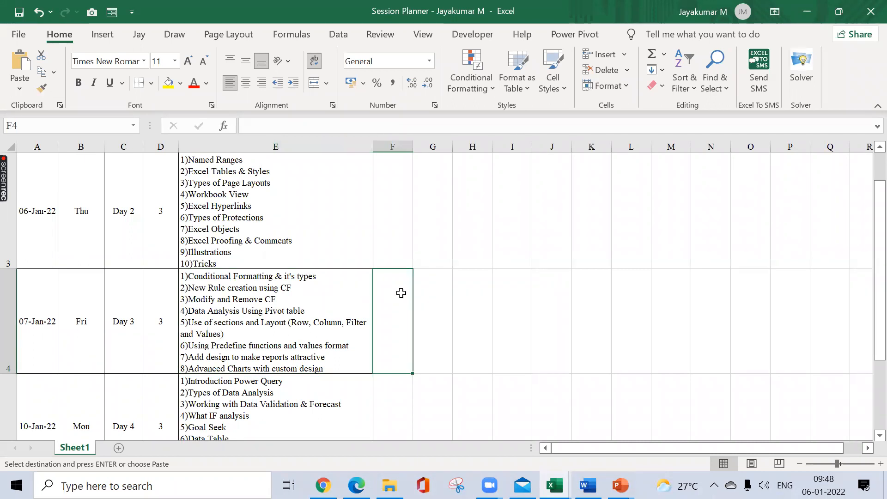
left_click(322, 294)
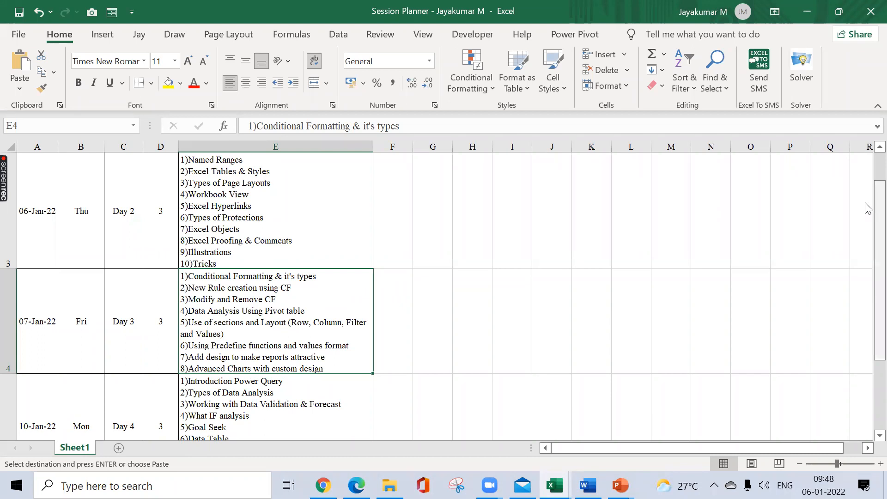
left_click_drag(868, 209, 869, 231)
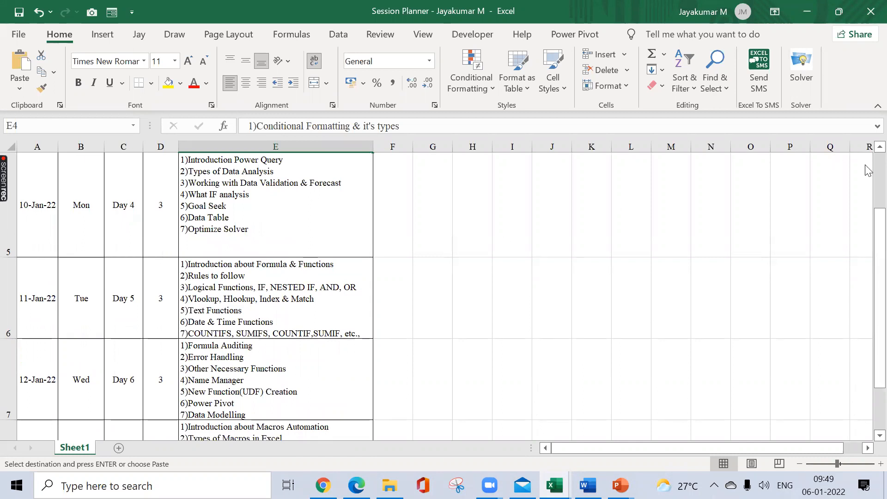
scroll(868, 171, "up", 2)
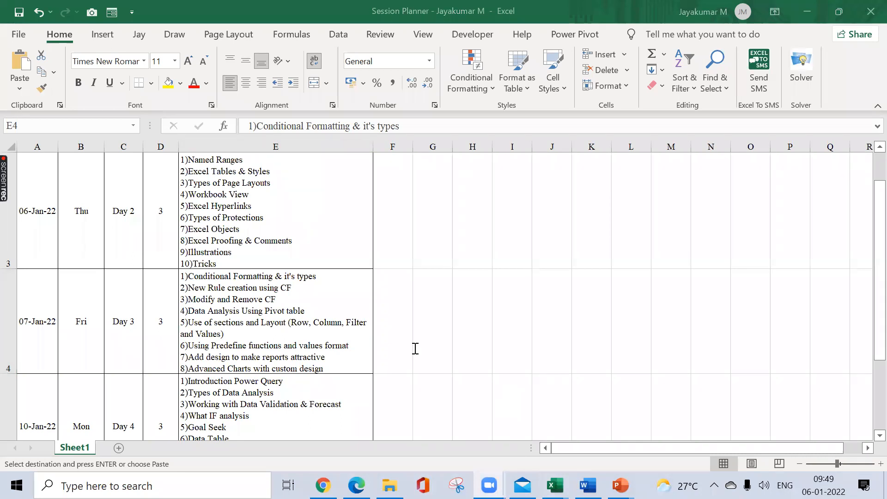
left_click(460, 410)
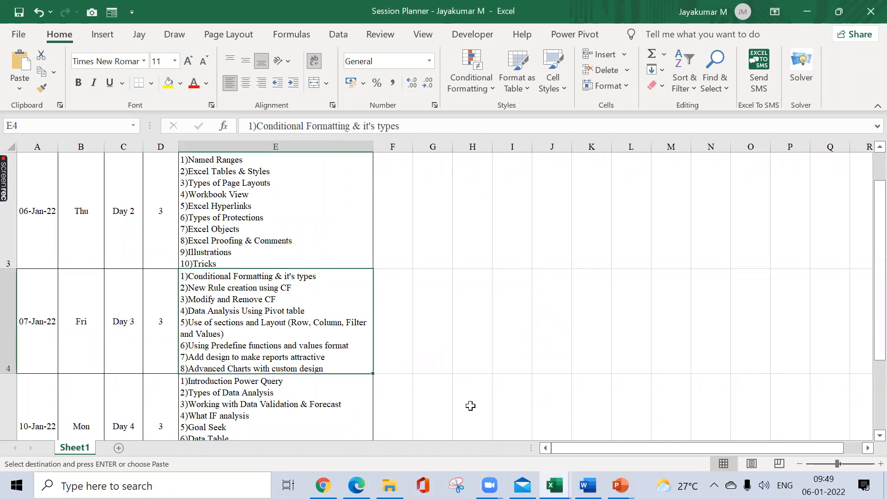
left_click(471, 405)
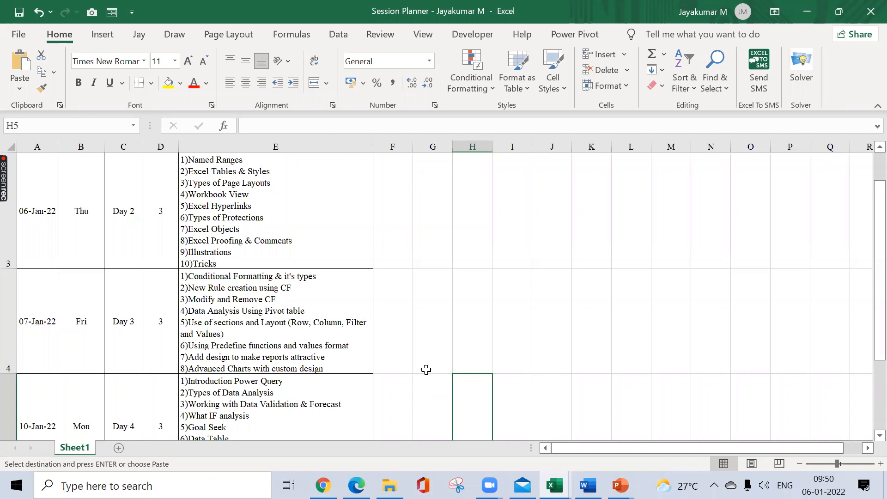
key("alt+Tab")
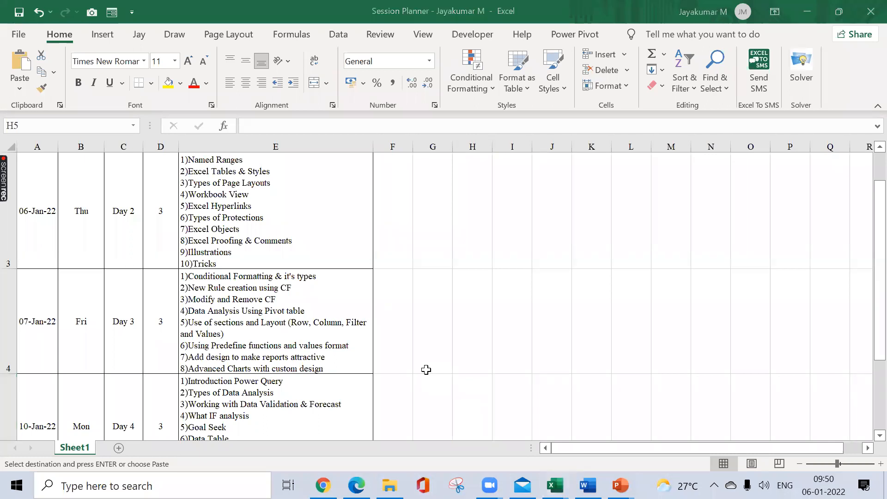